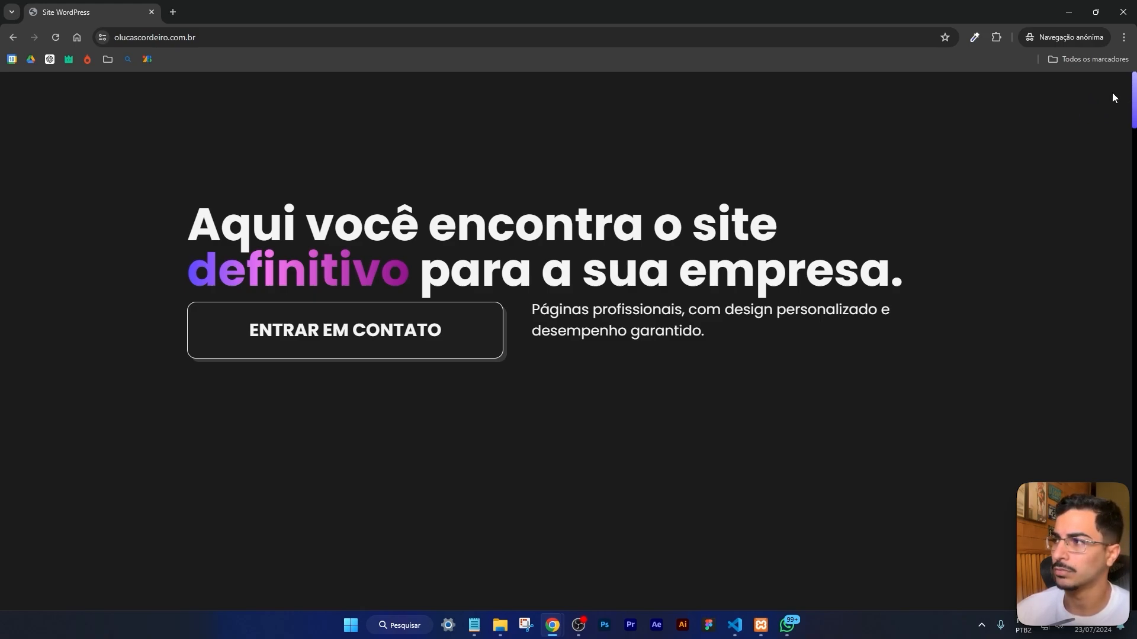
Inspect the hero section's container in the developer tools, enlarge the page view beside them, and close the tools
right_click(986, 142)
left_click(872, 374)
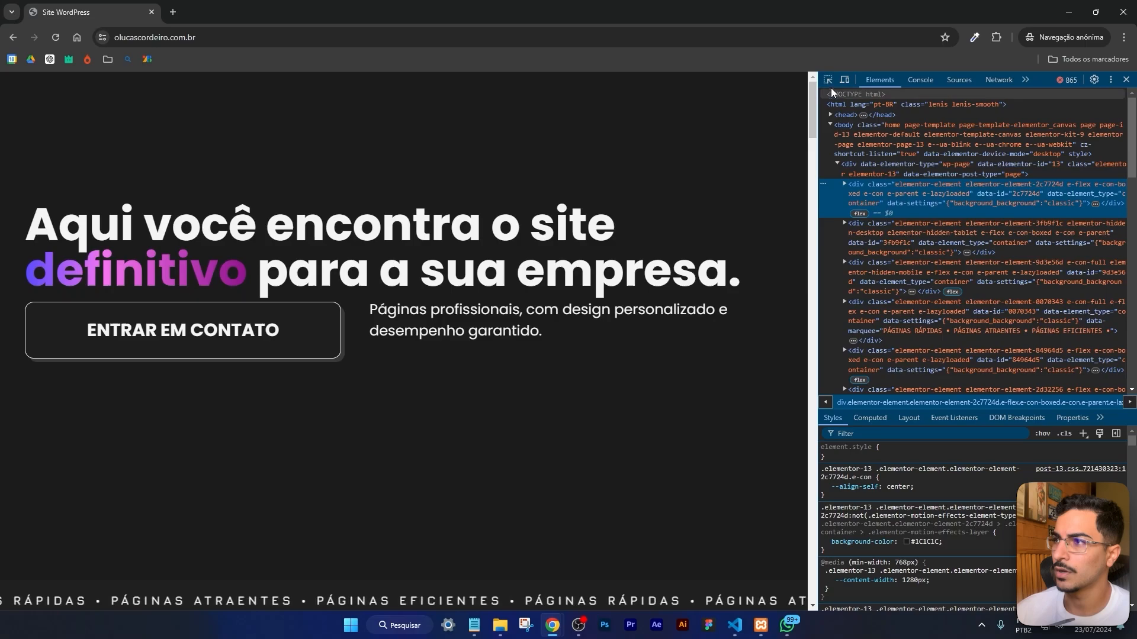
left_click(828, 80)
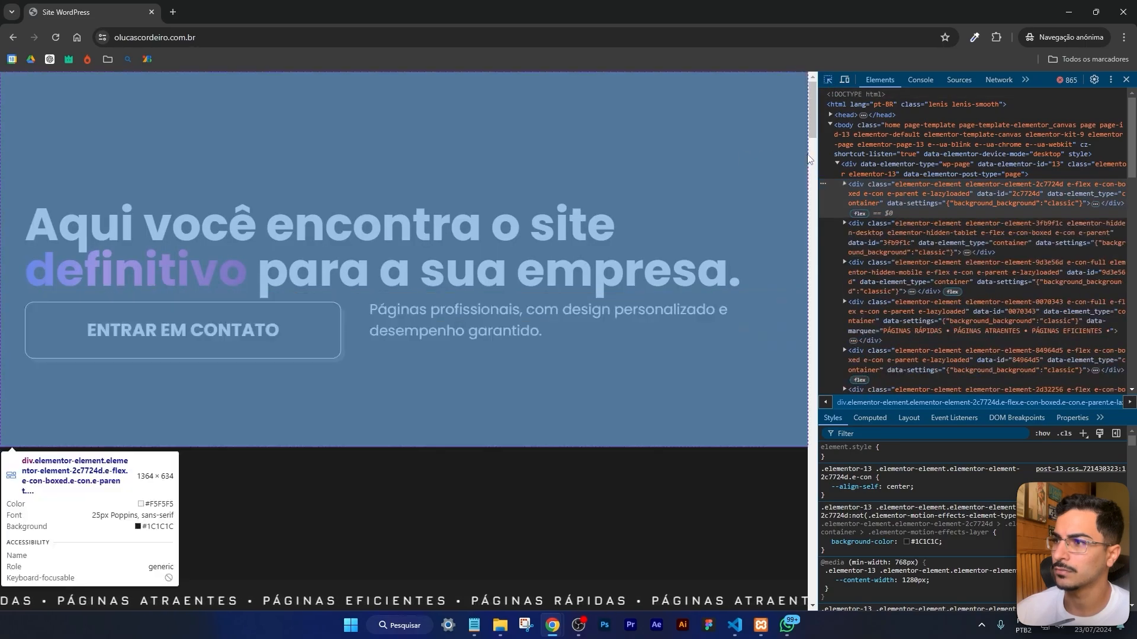
left_click_drag(818, 159, 921, 166)
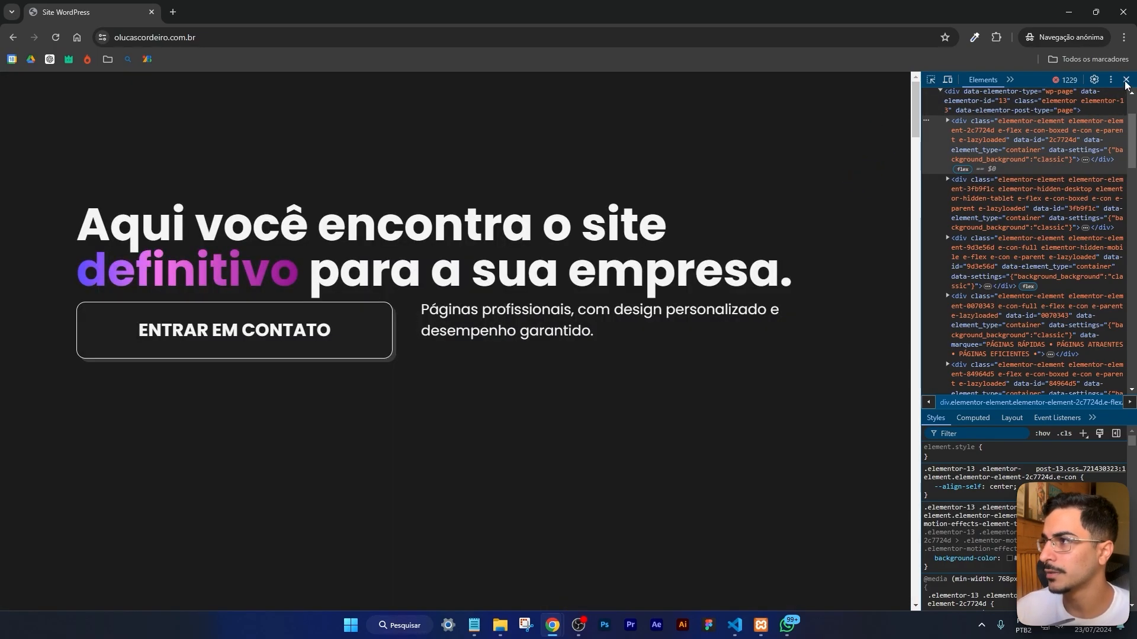
left_click(1126, 79)
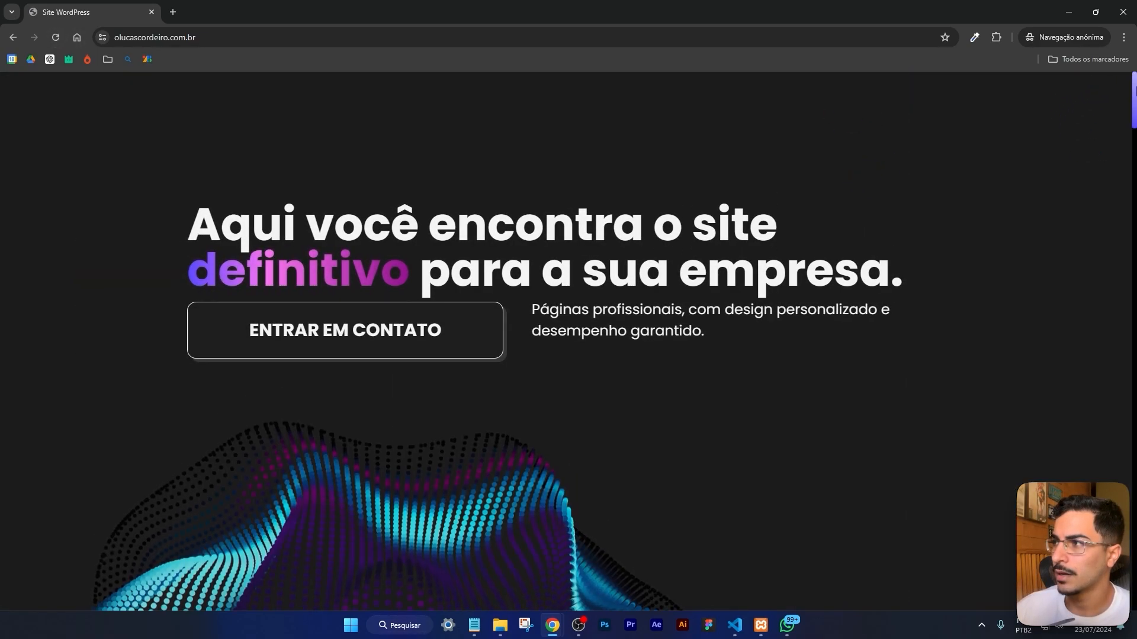
Examine the hero section's headline, contact button, supporting text and wave animation, down to the scrolling text strip below
scroll(1099, 100, "down", 1)
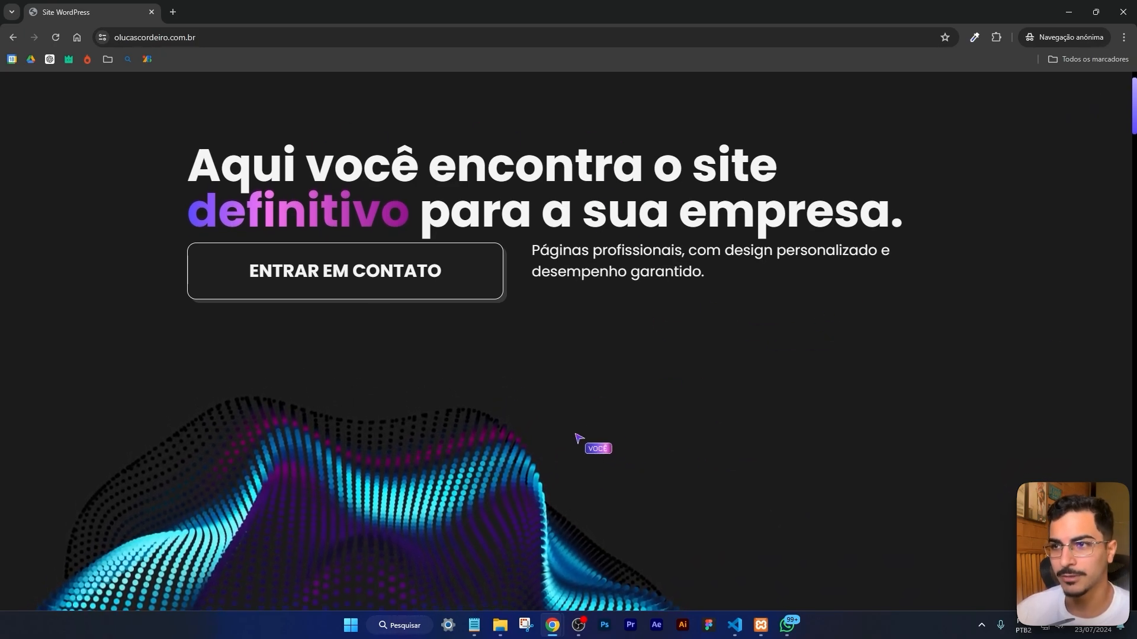
scroll(809, 330, "down", 2)
scroll(810, 330, "up", 3)
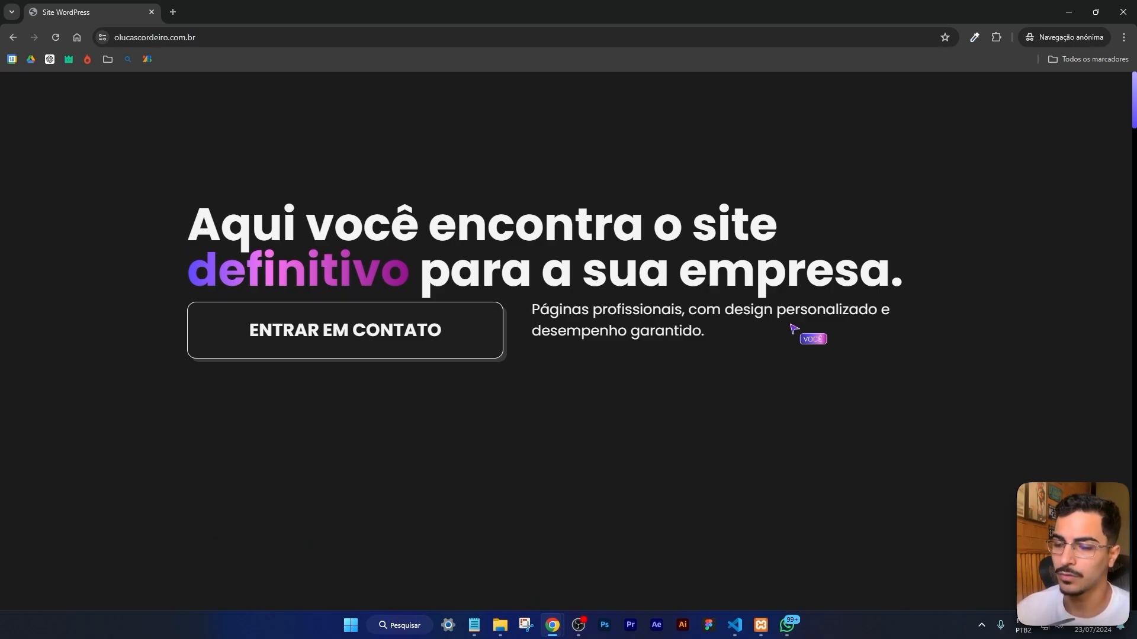
scroll(794, 330, "down", 2)
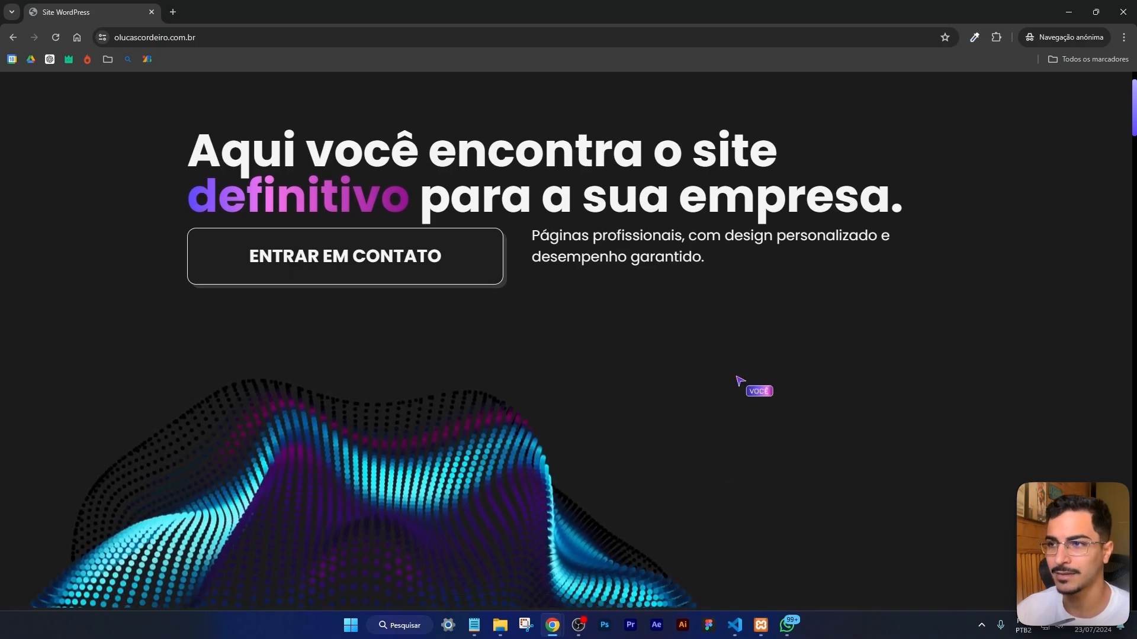
scroll(740, 381, "down", 2)
scroll(740, 380, "up", 2)
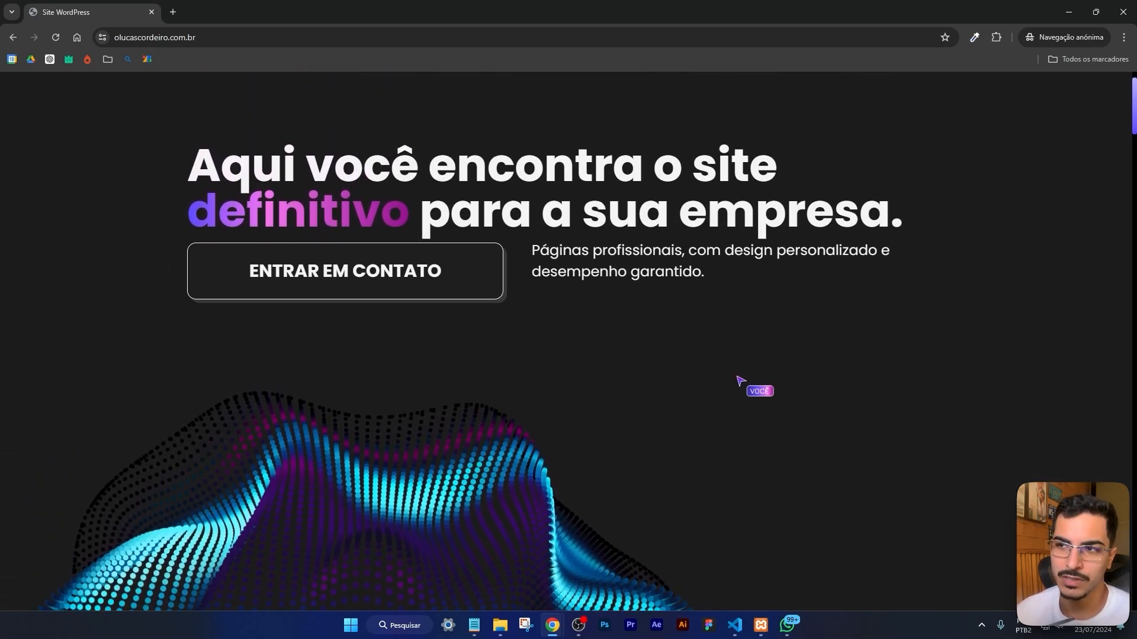
scroll(841, 350, "up", 1)
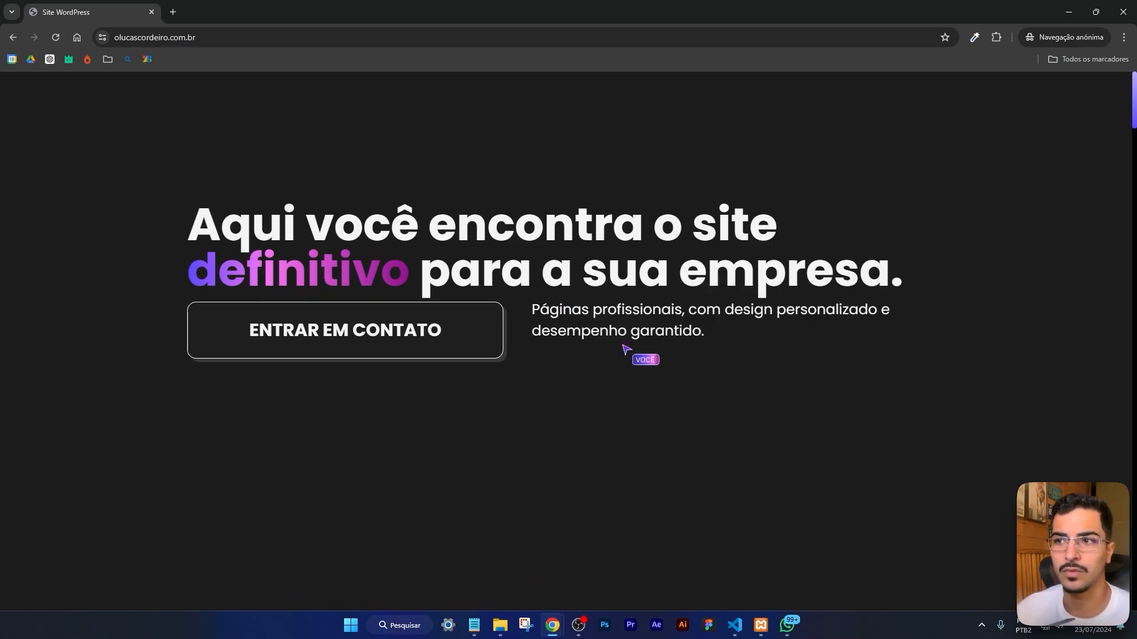
scroll(626, 349, "down", 2)
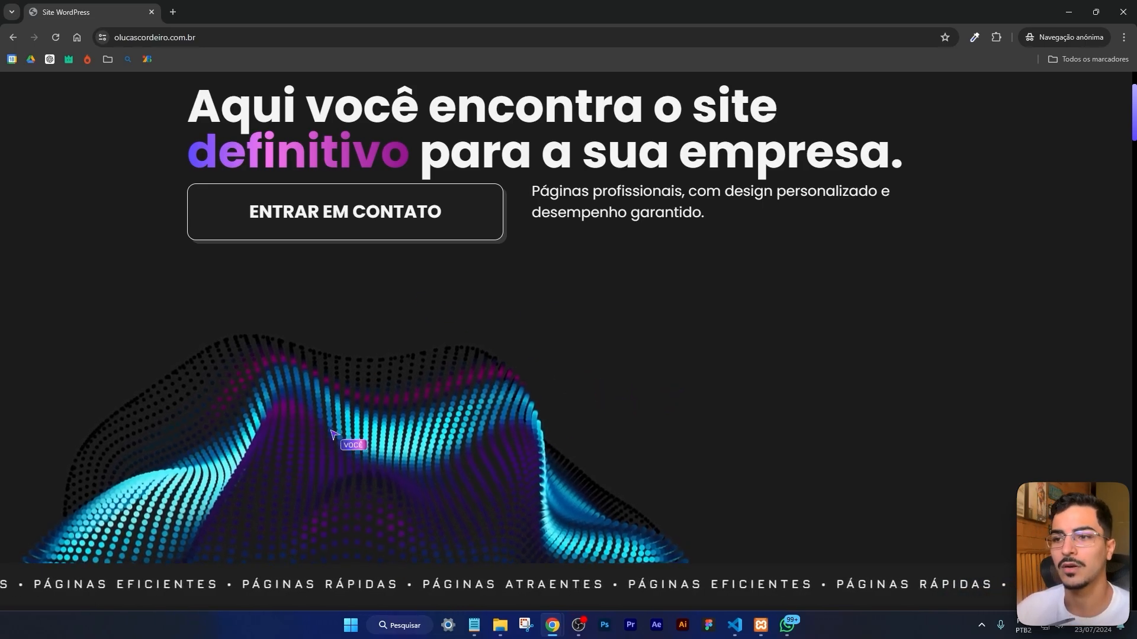
scroll(787, 224, "down", 2)
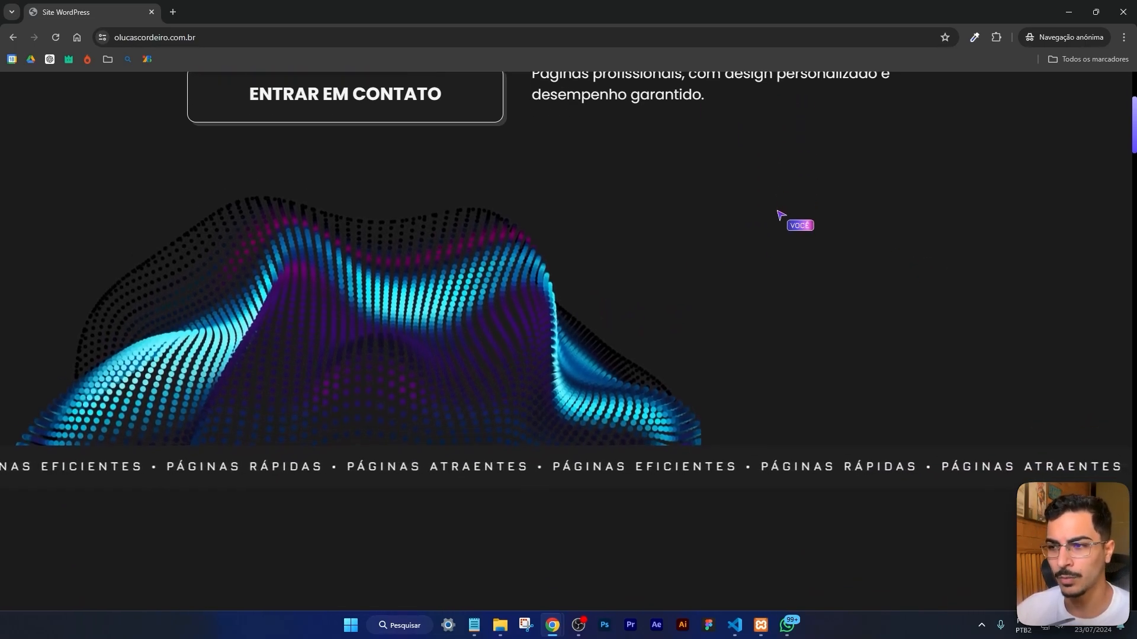
scroll(779, 216, "down", 1)
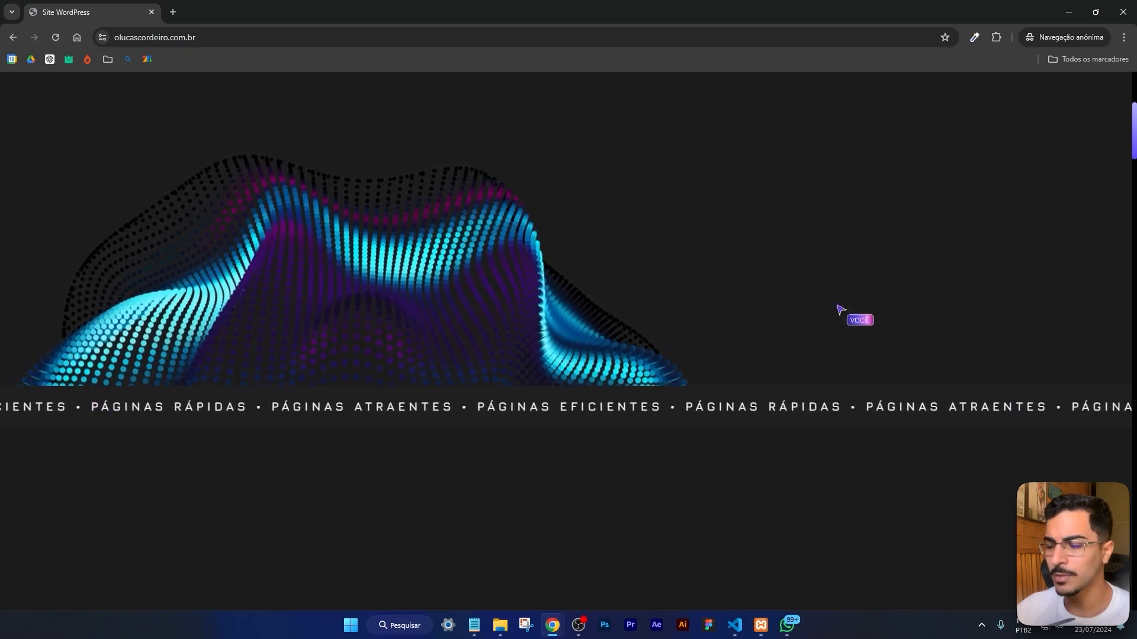
Review the "Sobre mim" section's layout, including the circular portrait, overlapping heading and biography text
scroll(695, 150, "down", 5)
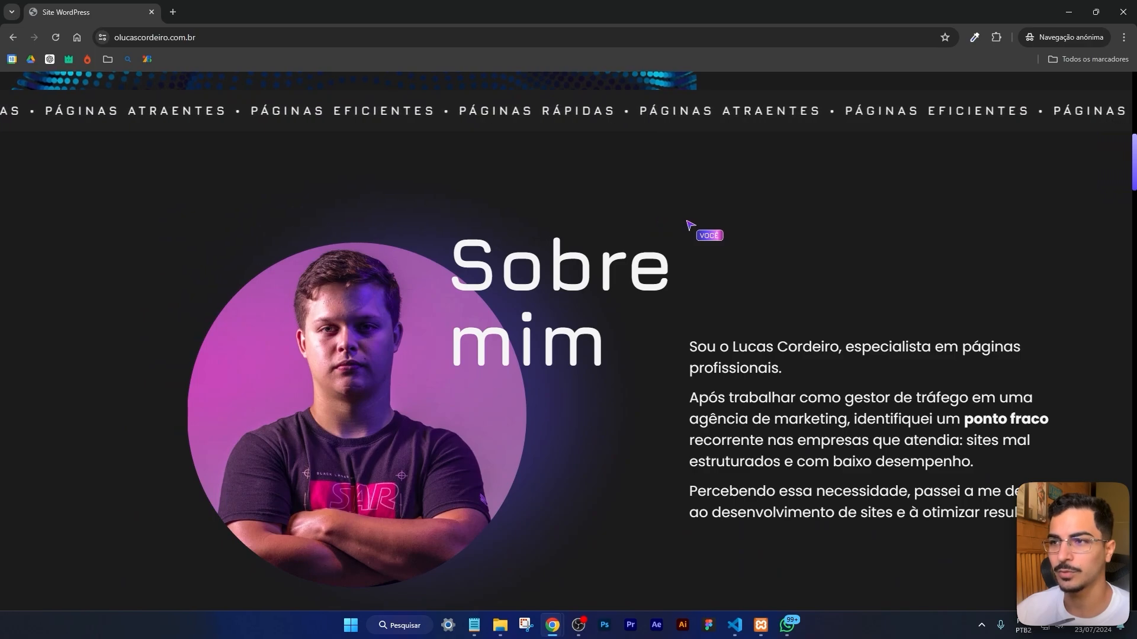
scroll(663, 239, "down", 1)
scroll(663, 238, "down", 1)
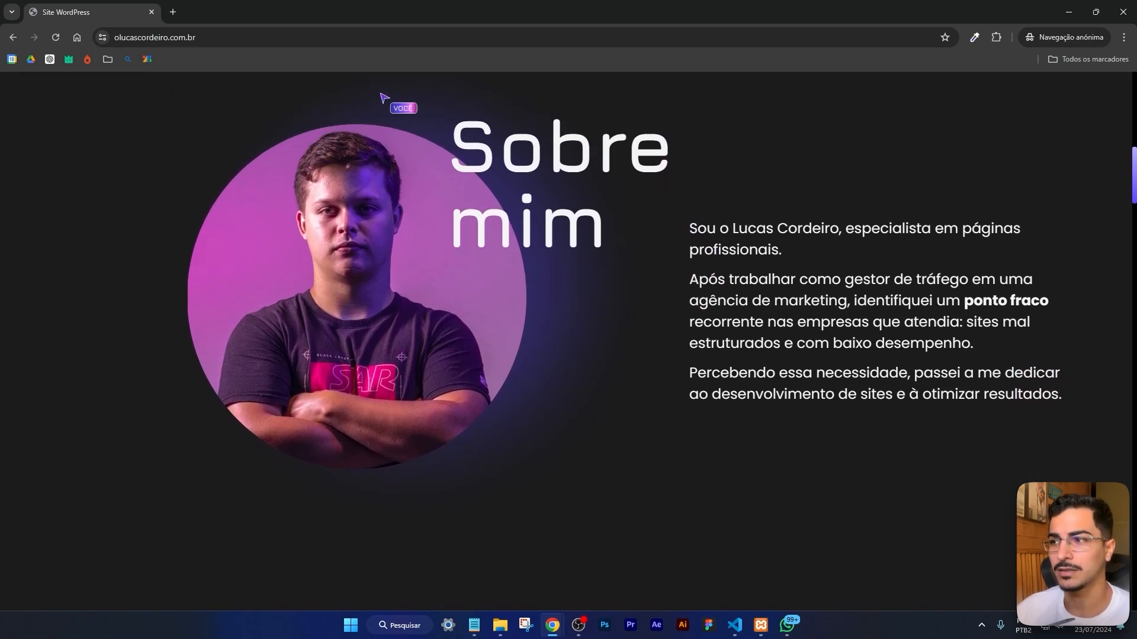
scroll(677, 184, "down", 5)
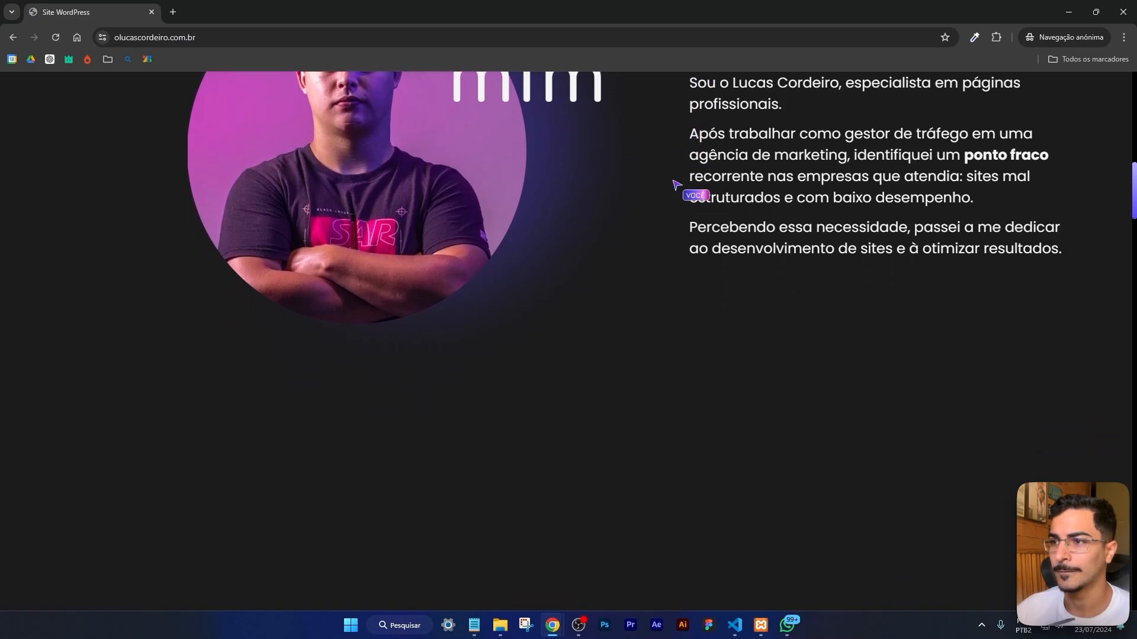
scroll(675, 184, "up", 4)
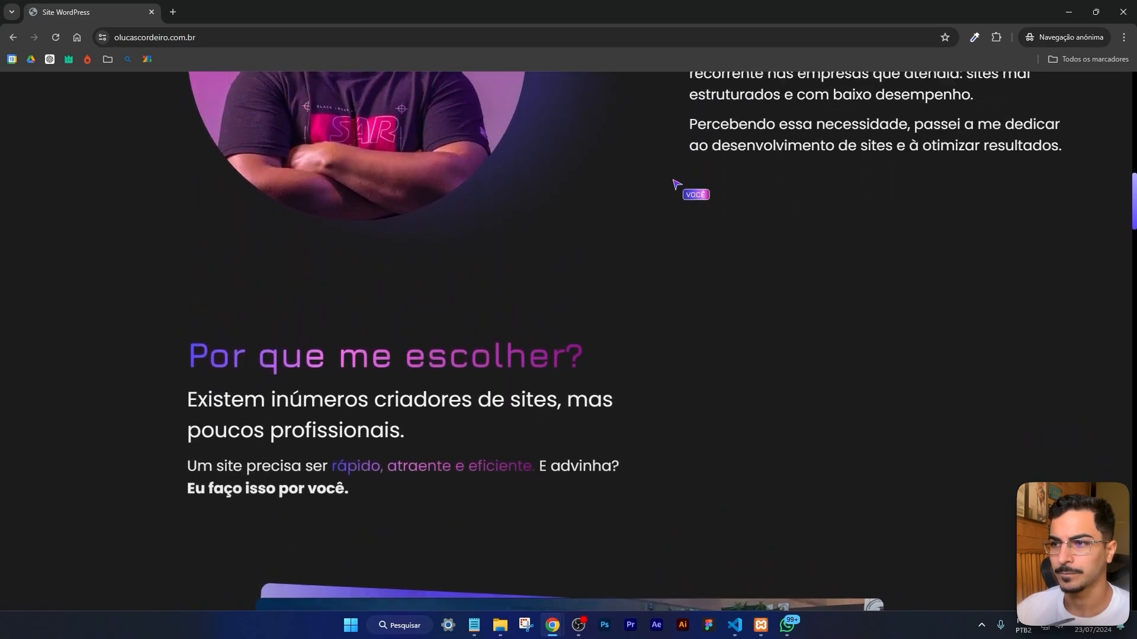
scroll(675, 201, "up", 4)
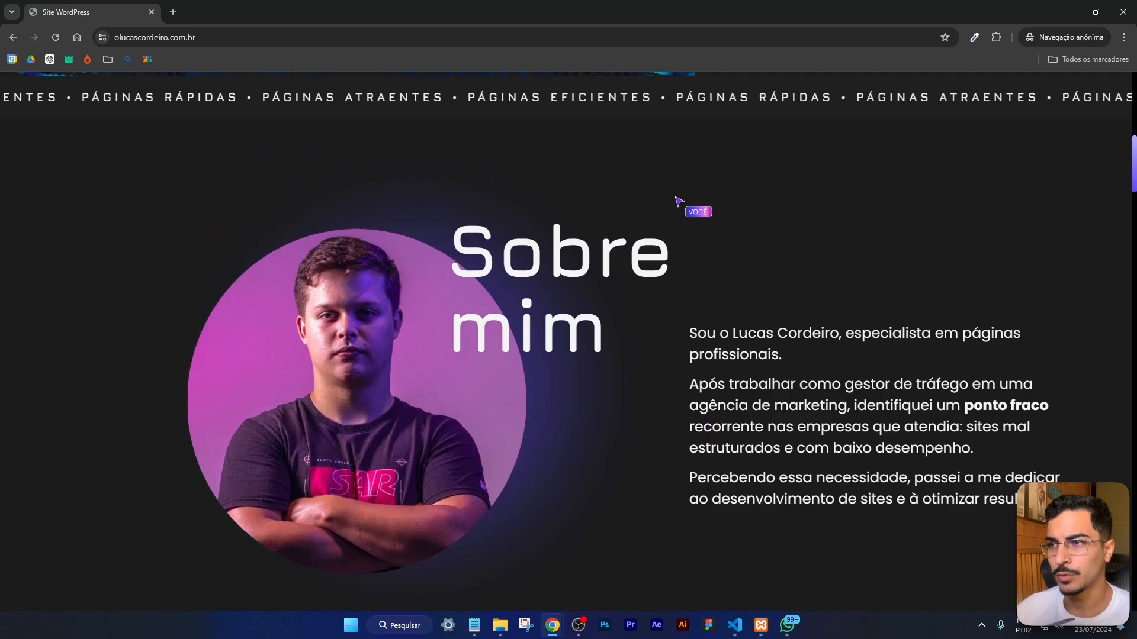
Review the "Por que me escolher?" section's text and the Datasol website image below it
scroll(675, 201, "down", 5)
scroll(677, 201, "down", 2)
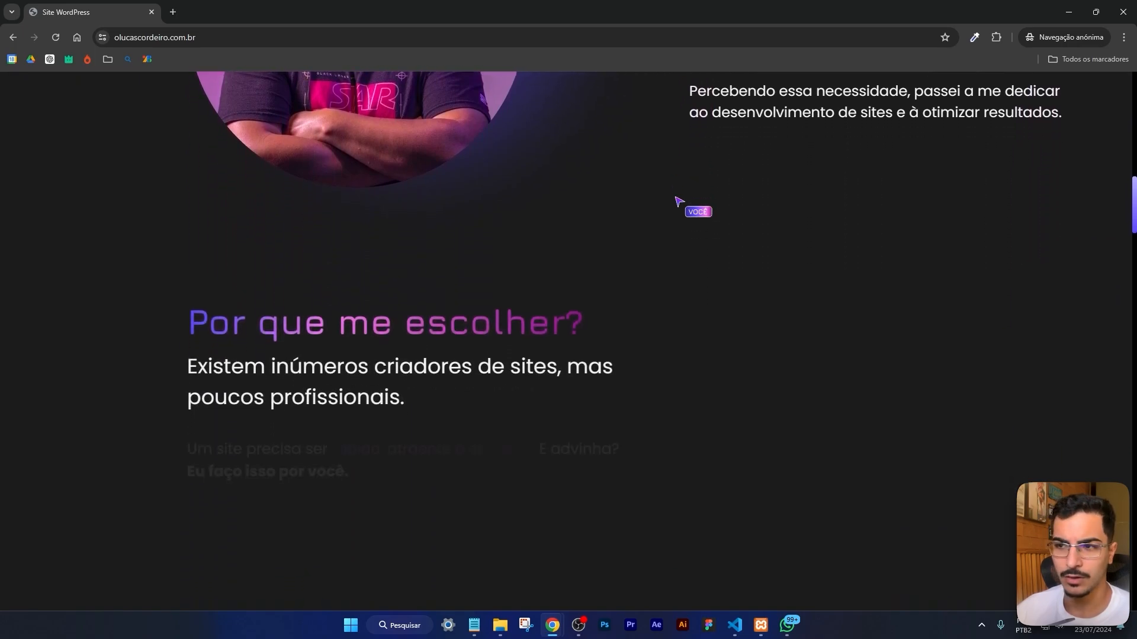
scroll(678, 200, "down", 2)
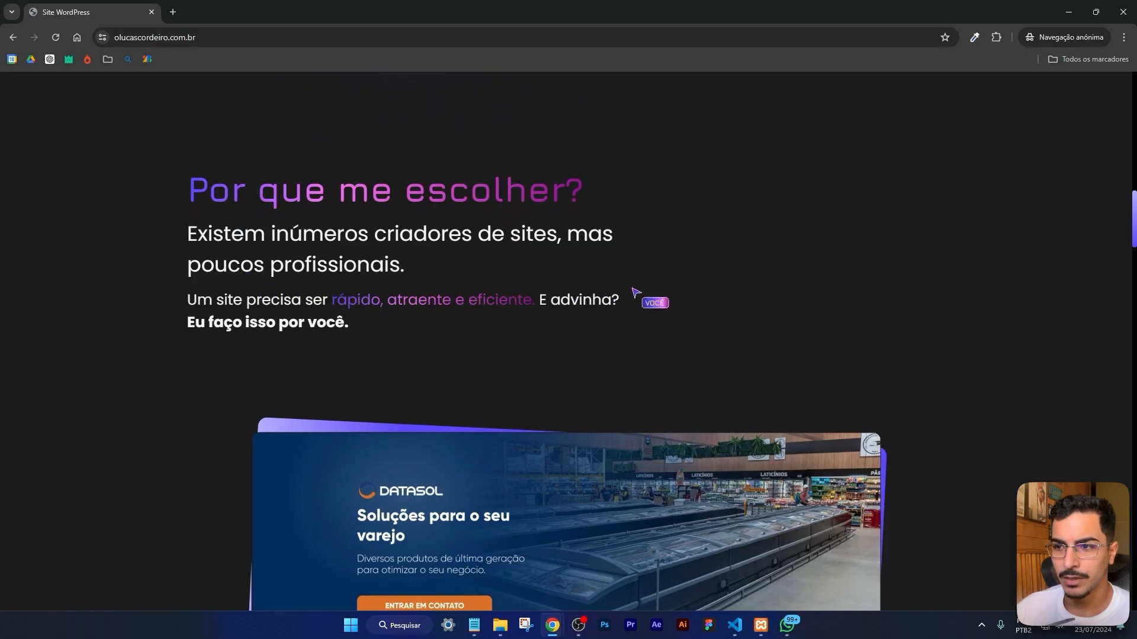
scroll(636, 292, "down", 4)
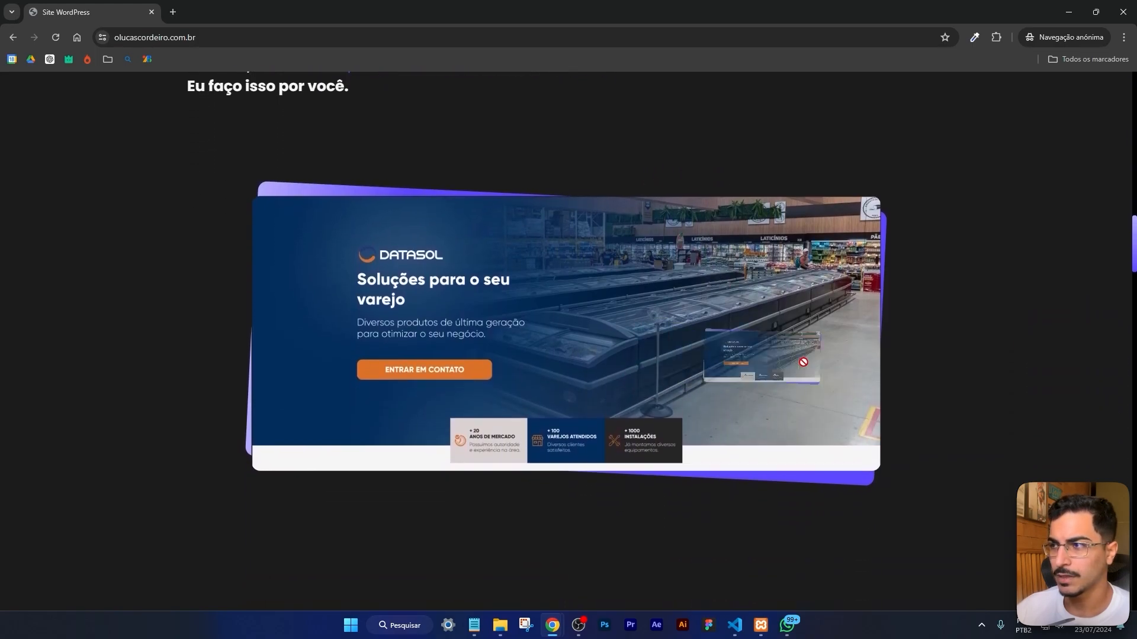
left_click_drag(803, 362, 925, 240)
Review the "Comigo você vai receber" section and its four numbered benefit cards
scroll(870, 294, "down", 6)
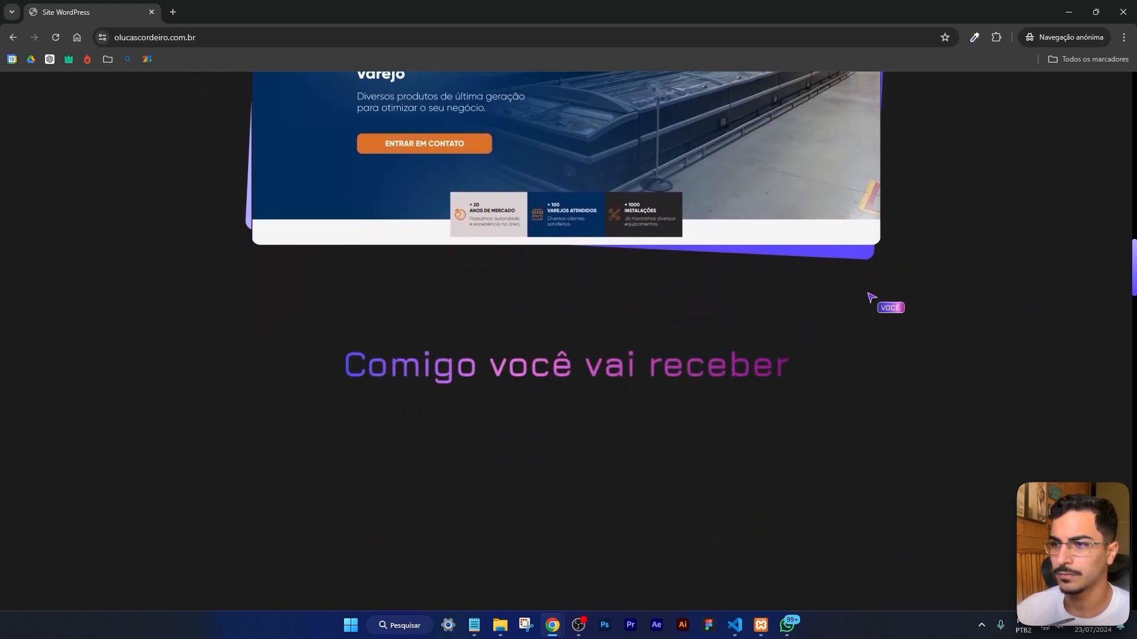
scroll(871, 299, "down", 3)
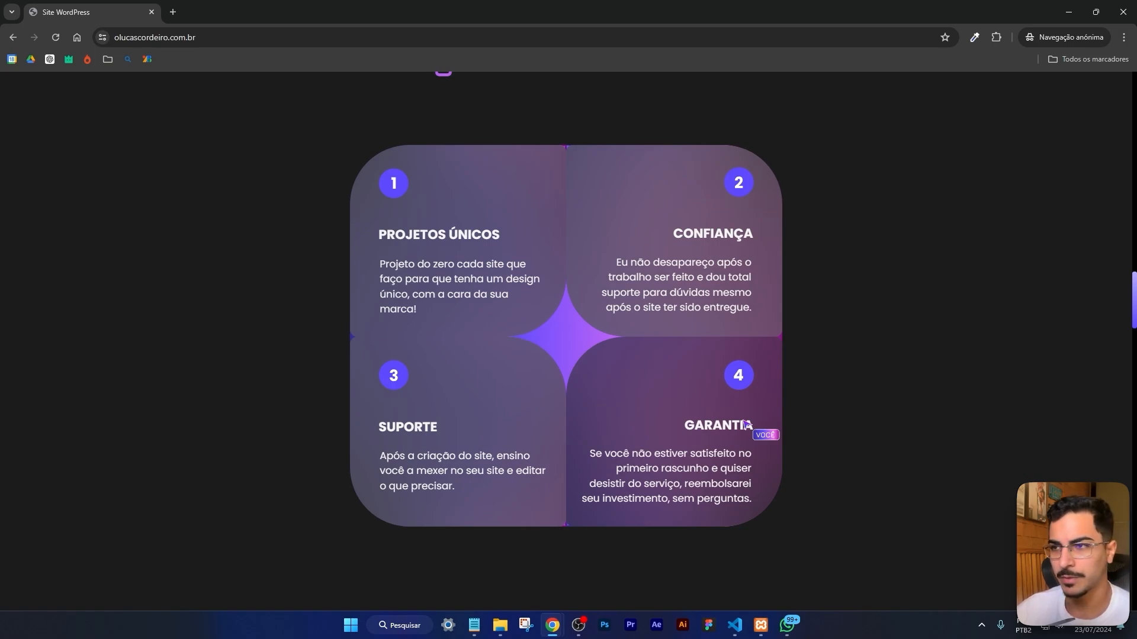
scroll(968, 333, "down", 5)
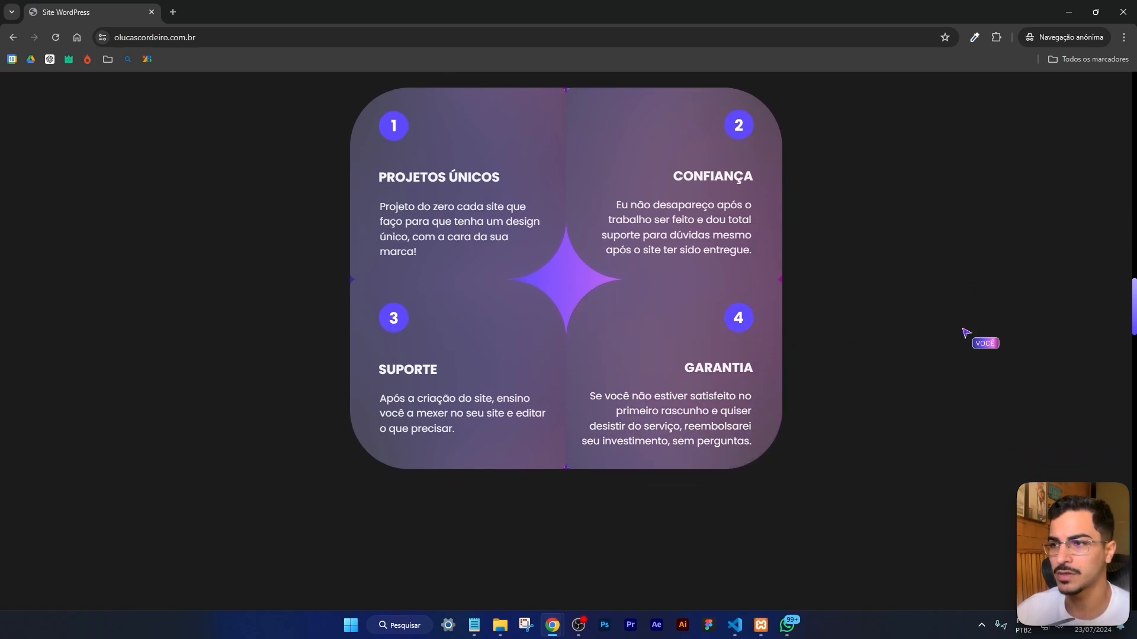
Examine the "Meus projetos" section and advance its carousel through the portfolio pages
scroll(966, 337, "down", 3)
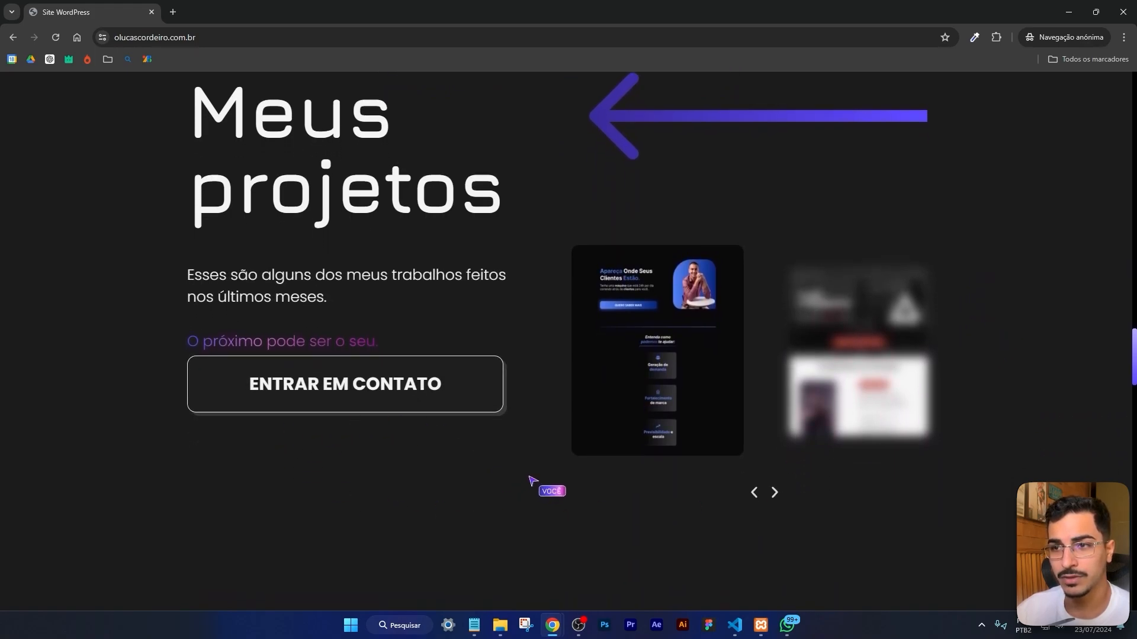
scroll(527, 438, "up", 2)
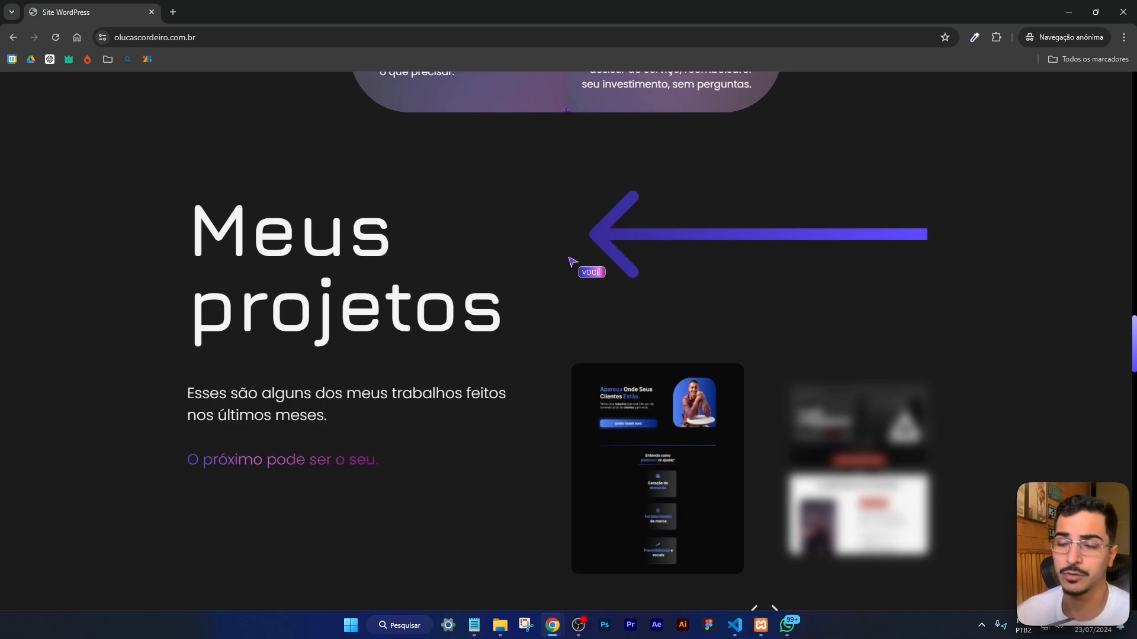
scroll(574, 261, "down", 2)
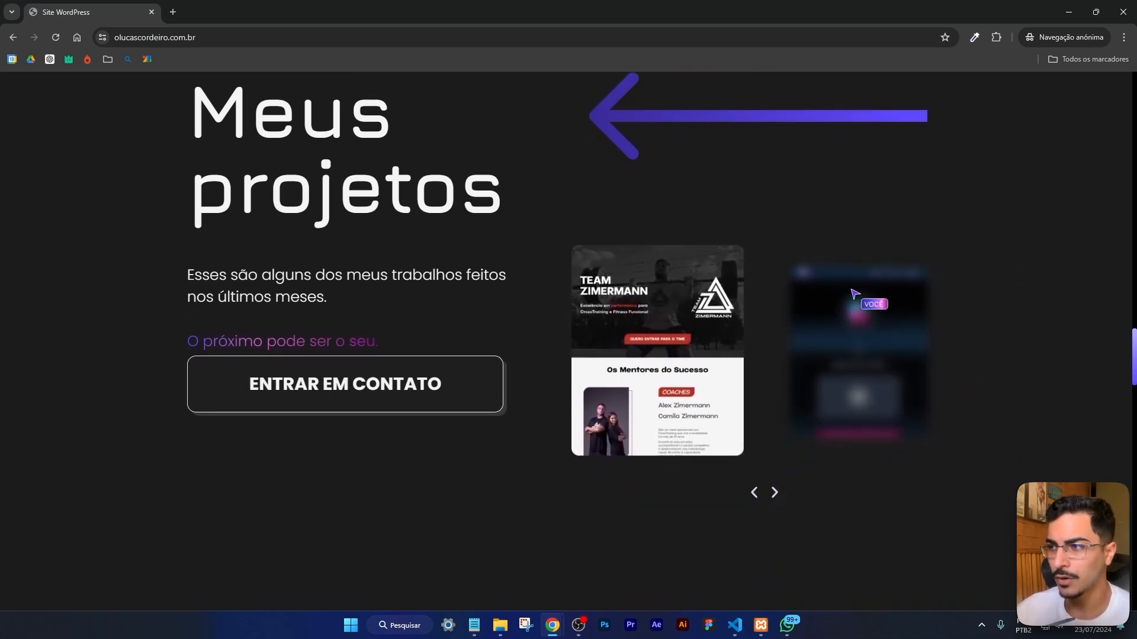
left_click(775, 494)
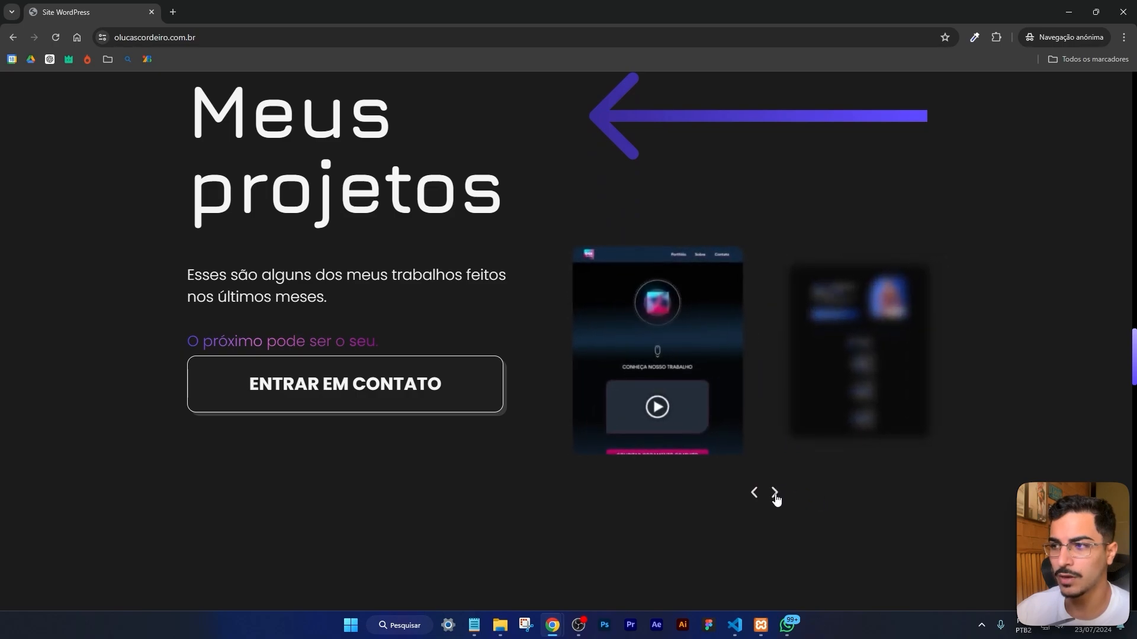
left_click(774, 494)
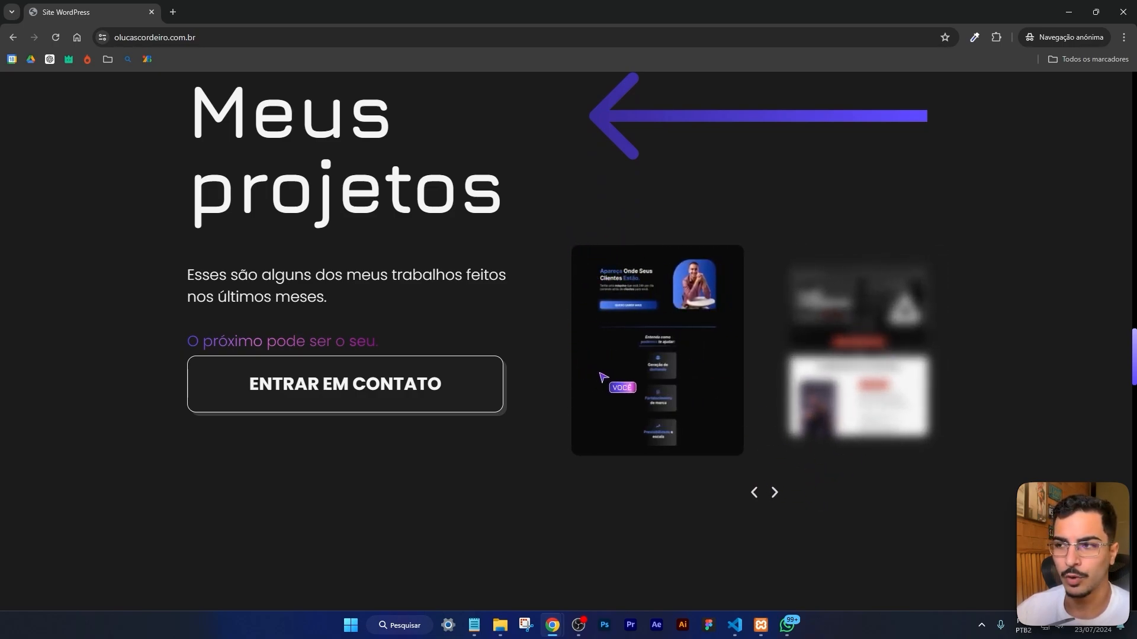
left_click(775, 494)
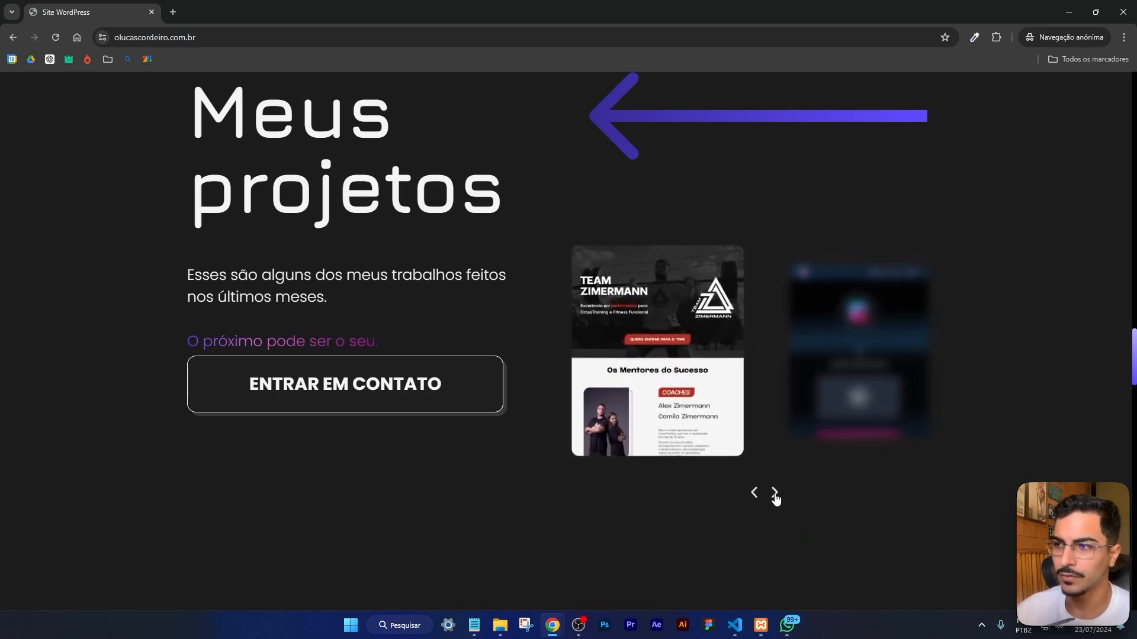
left_click(775, 494)
Examine the "Processo" section's stacking step cards from 01 Briefing to 06 Pronto!, down to the "Quer a sua página?" banner
scroll(965, 303, "down", 6)
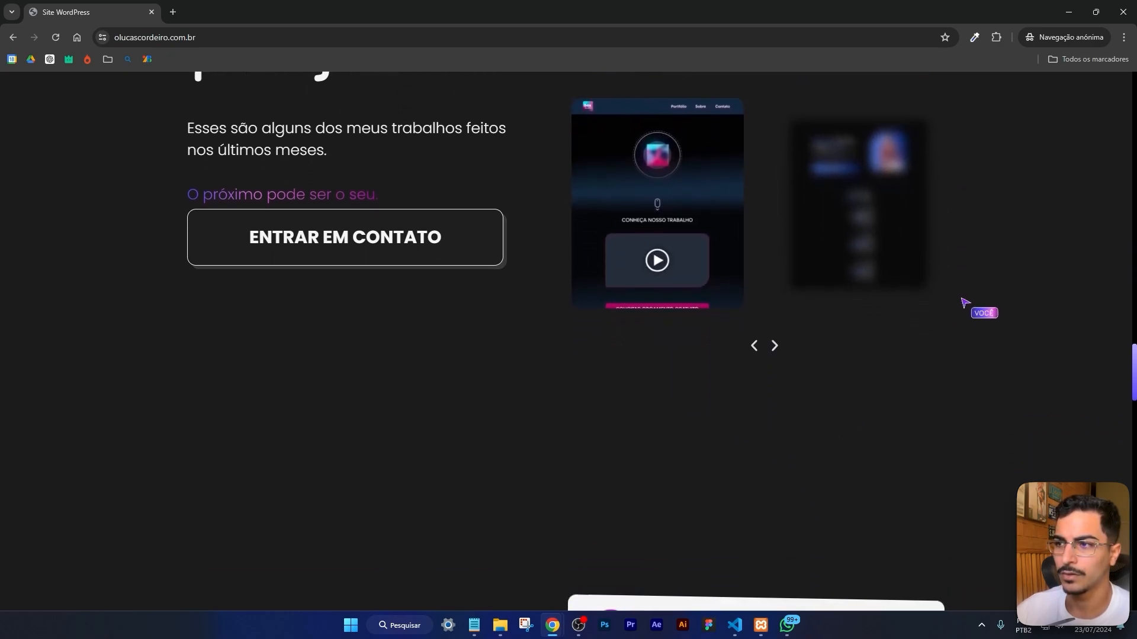
scroll(965, 303, "down", 1)
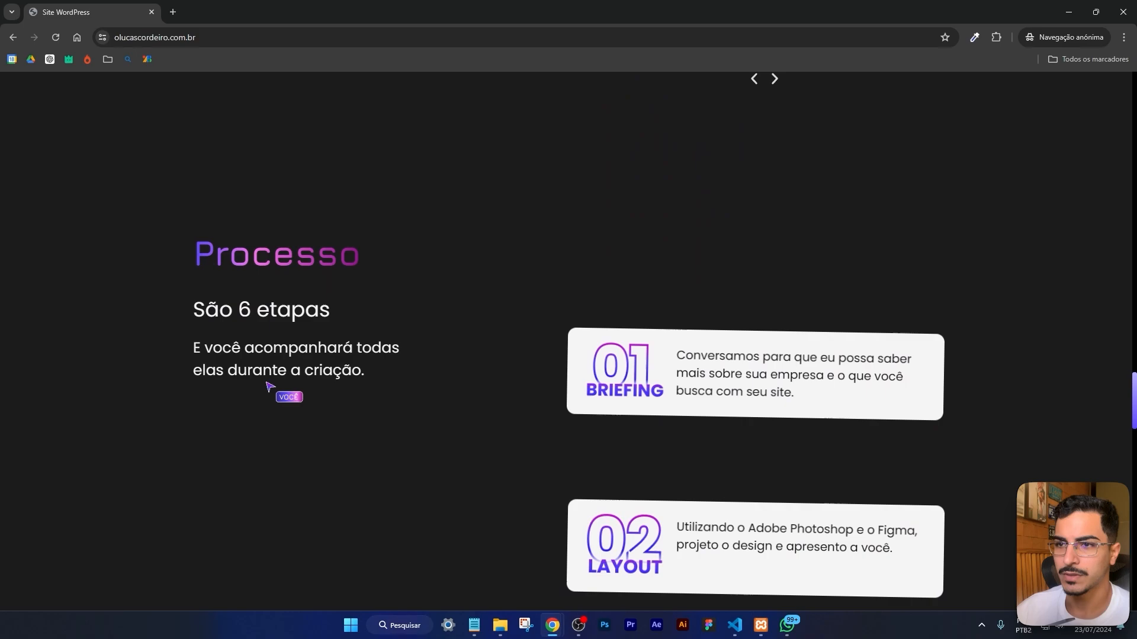
scroll(718, 307, "down", 1)
scroll(717, 307, "down", 1)
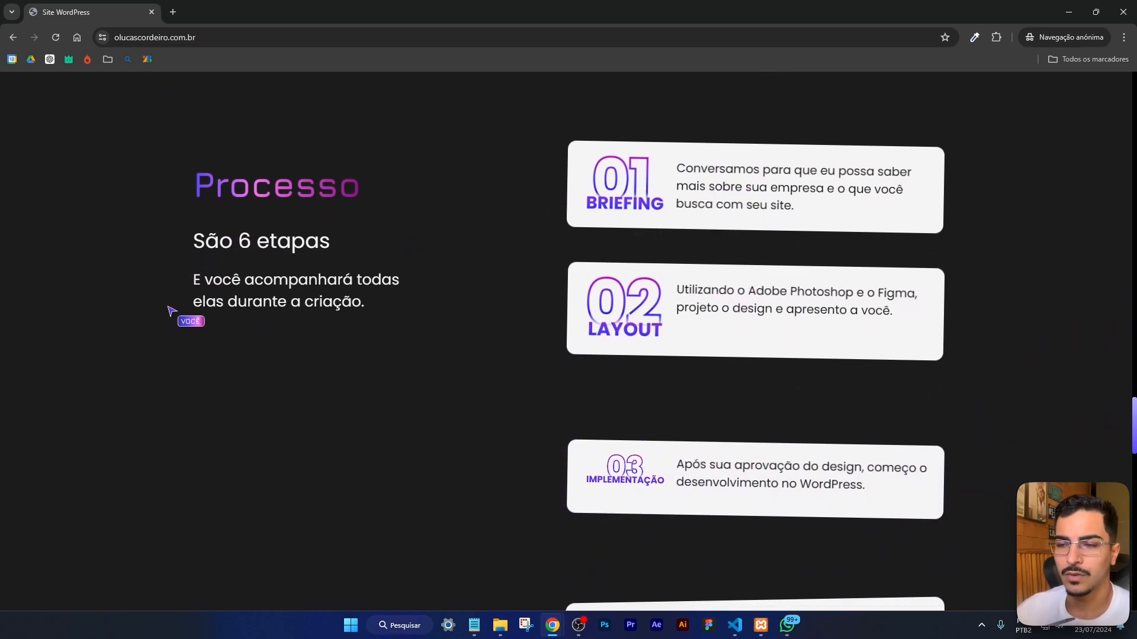
scroll(737, 161, "down", 4)
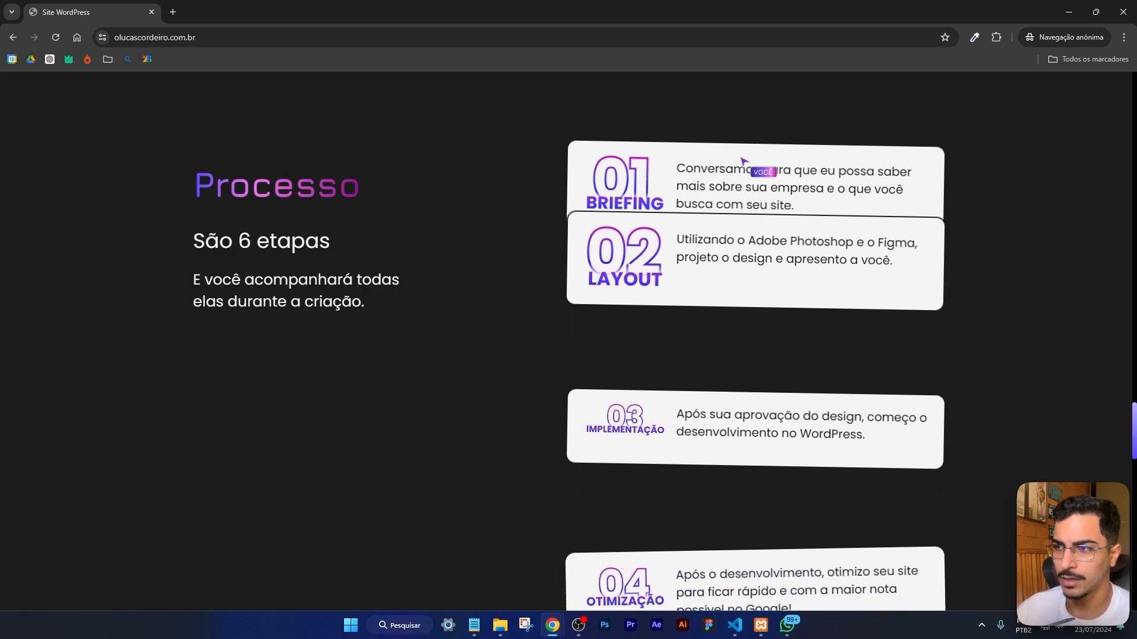
scroll(743, 161, "down", 5)
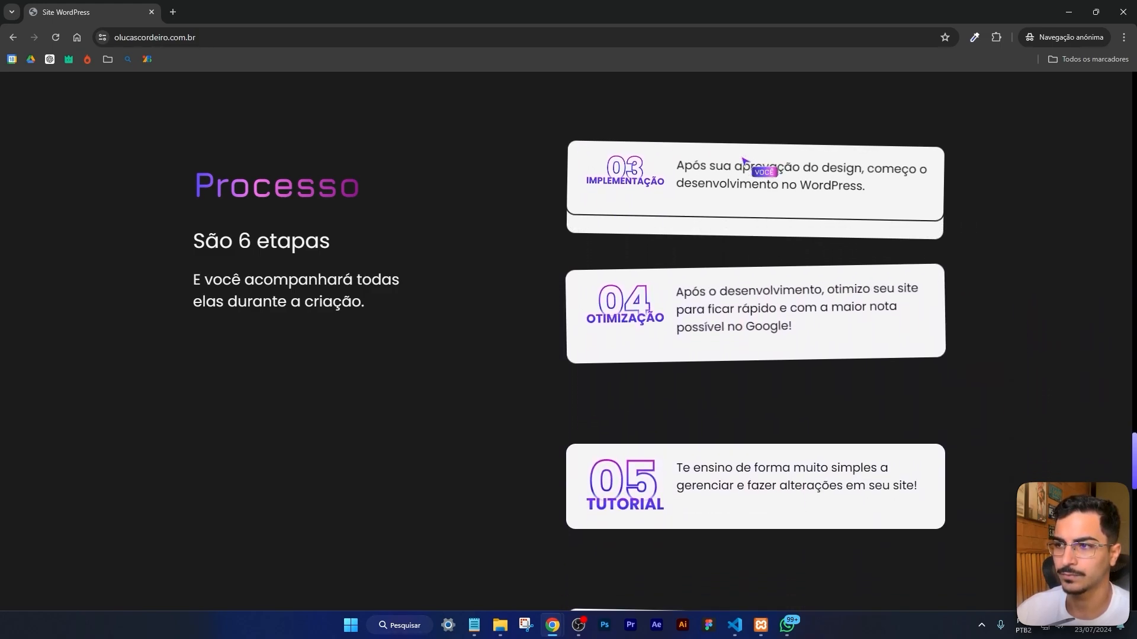
scroll(744, 161, "down", 4)
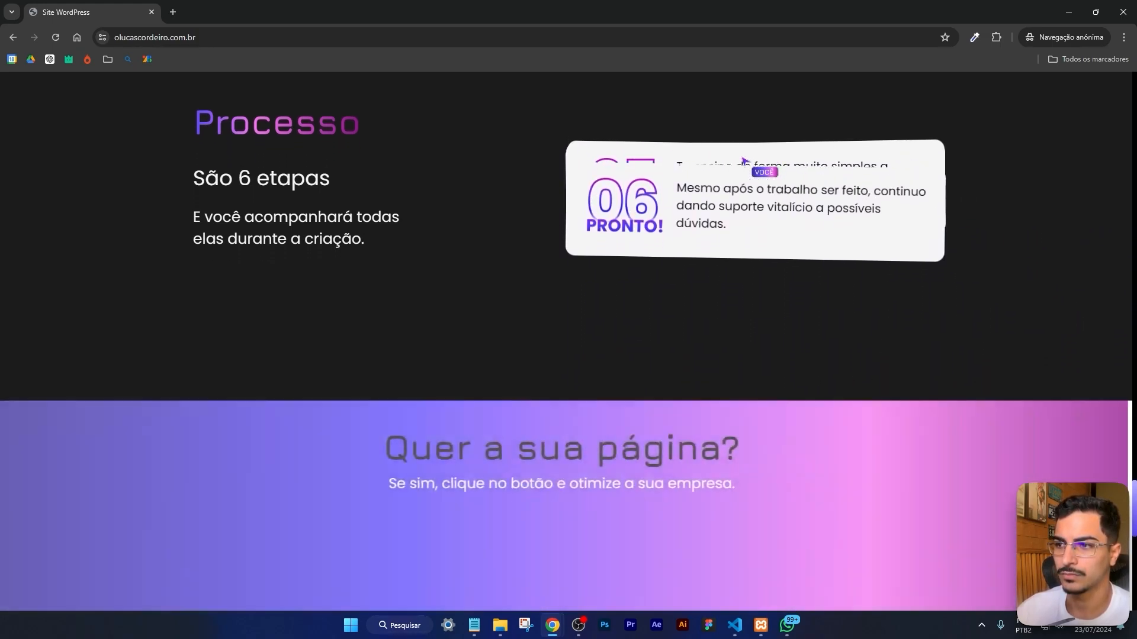
Review the last "Processo" cards and the "Quer a sua página?" banner with its "Entrar em contato" button
scroll(744, 161, "up", 5)
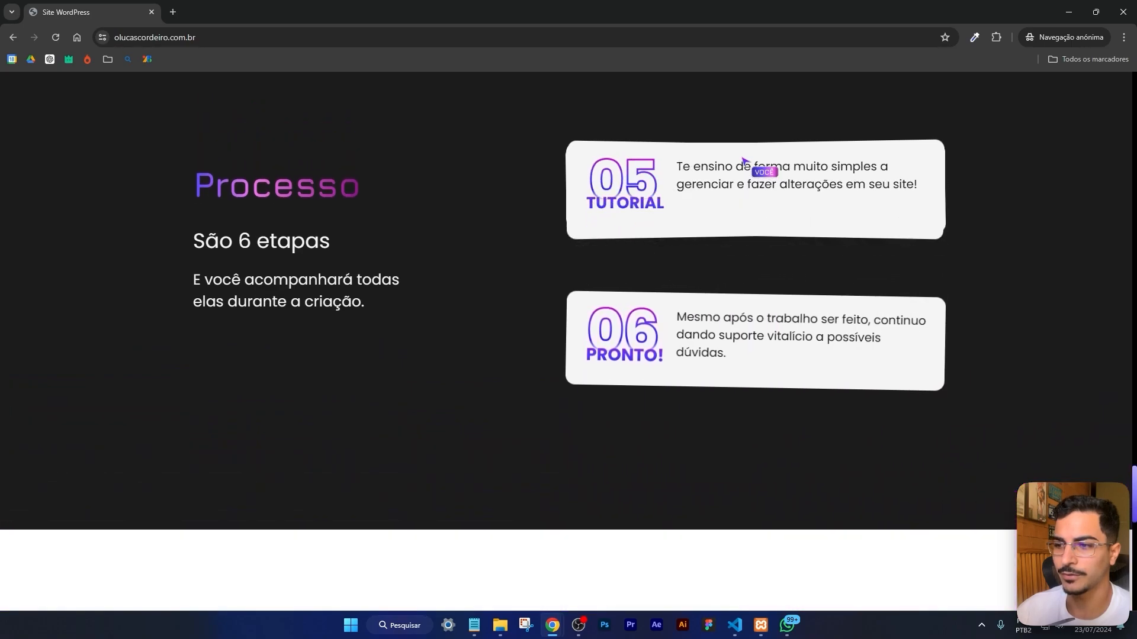
scroll(744, 161, "down", 5)
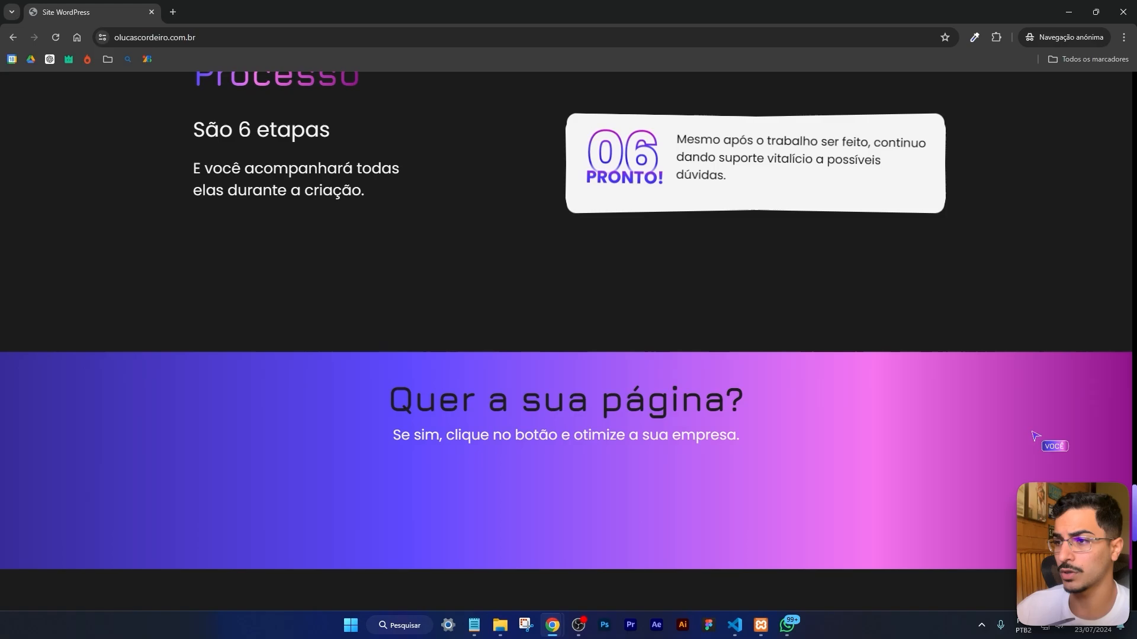
scroll(693, 320, "down", 2)
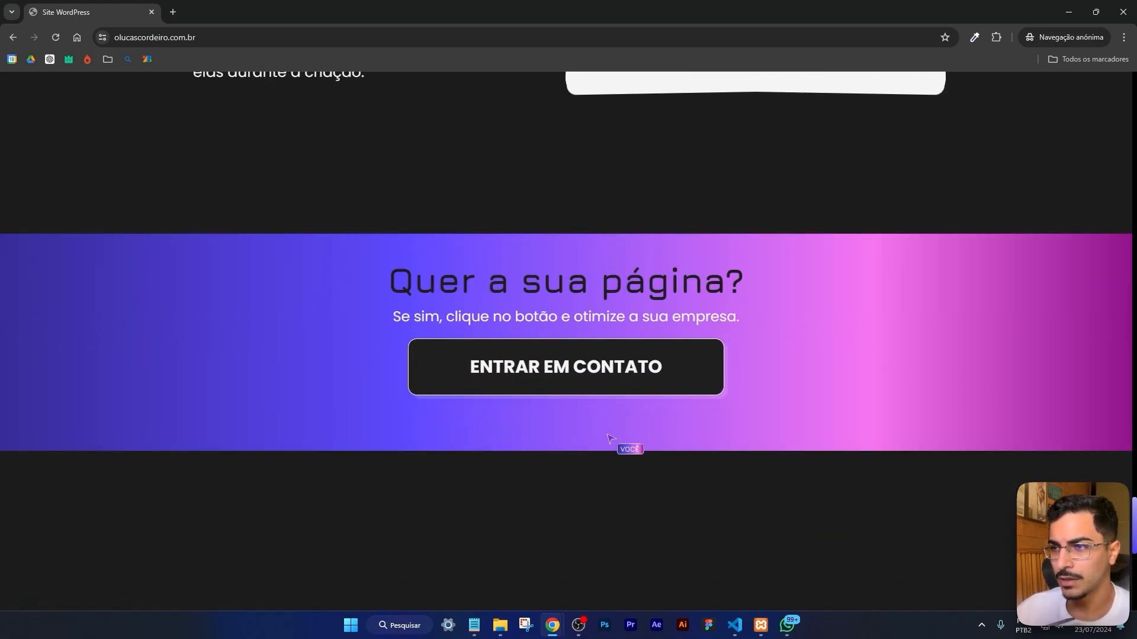
Test opening and closing the FAQ's "A copy está inclusa?" and "Qual o prazo de entrega?" questions, and review the "Me siga" footer
scroll(806, 285, "down", 5)
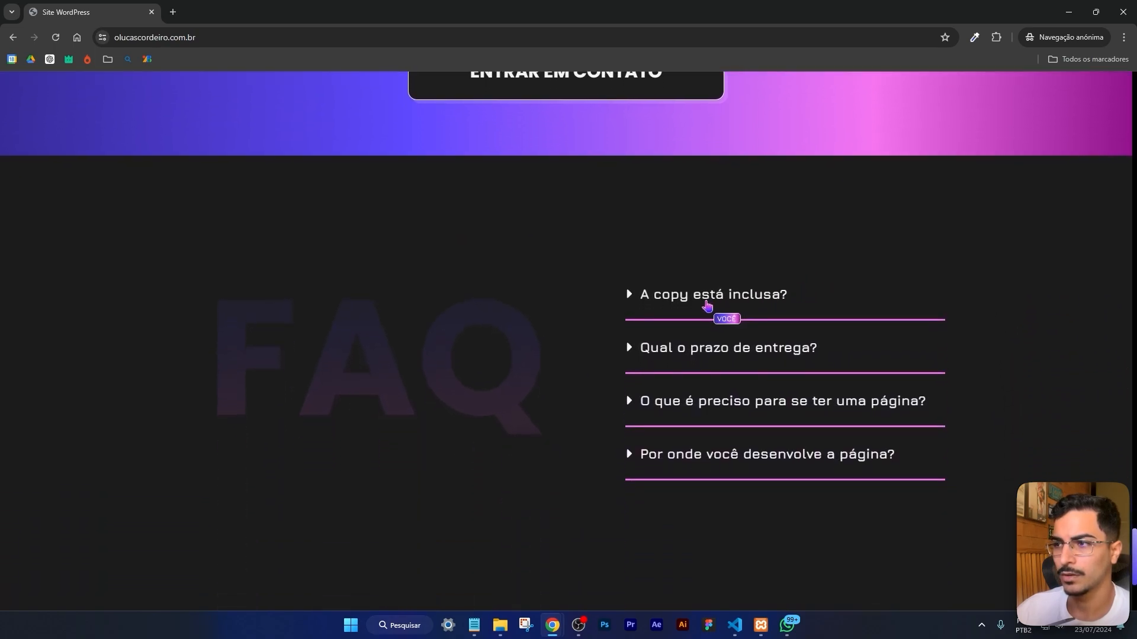
left_click(707, 302)
left_click(704, 406)
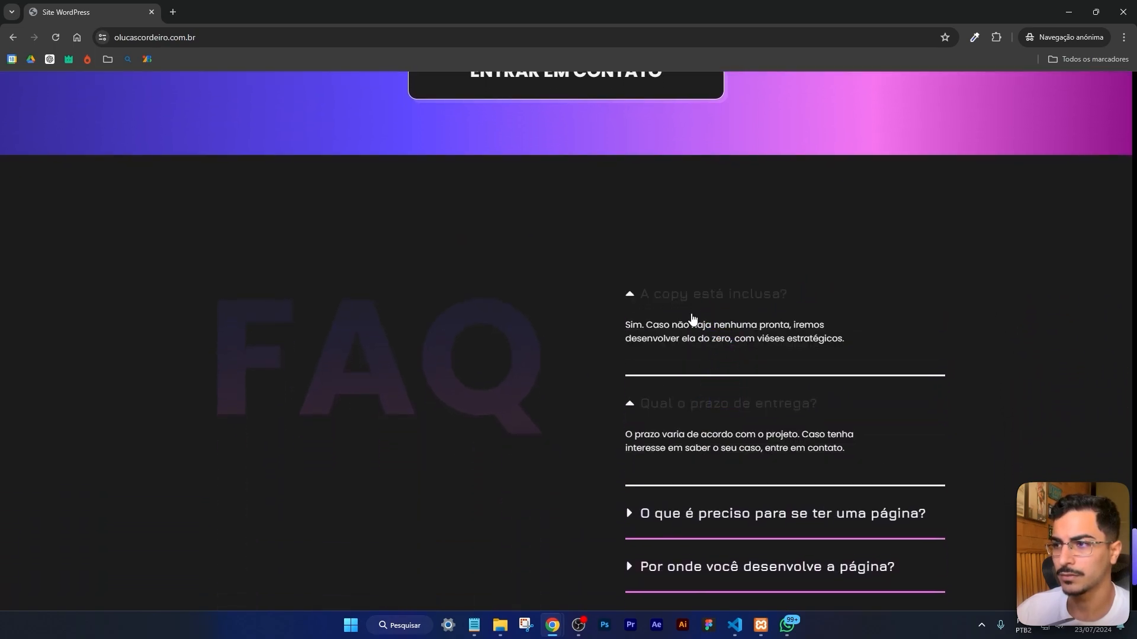
left_click(691, 305)
left_click(699, 349)
scroll(884, 247, "down", 2)
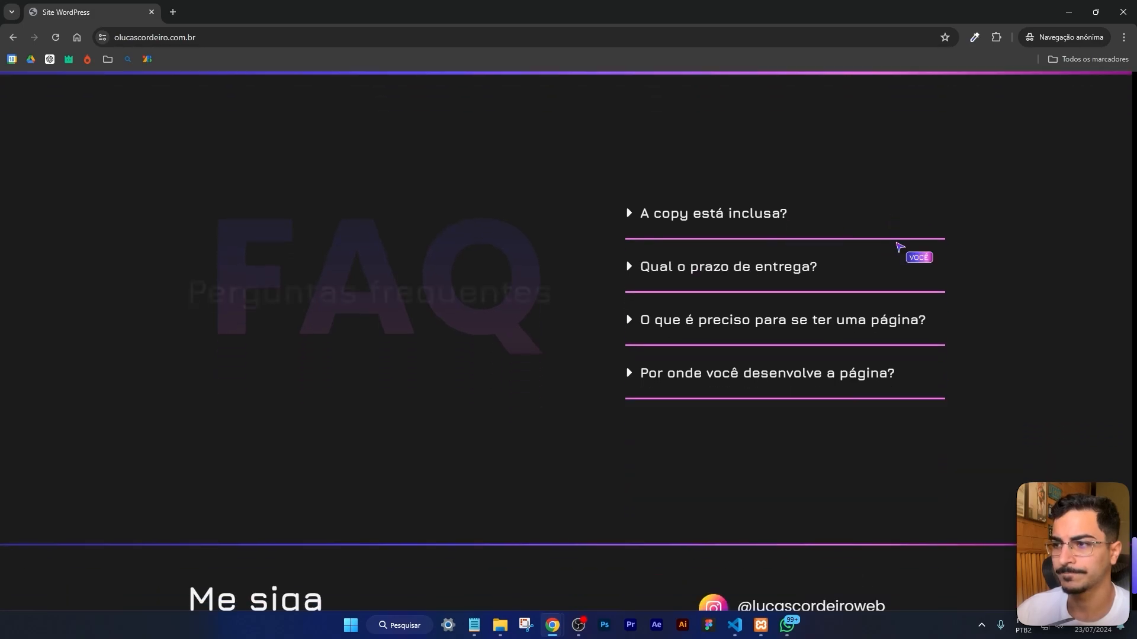
scroll(939, 261, "up", 2)
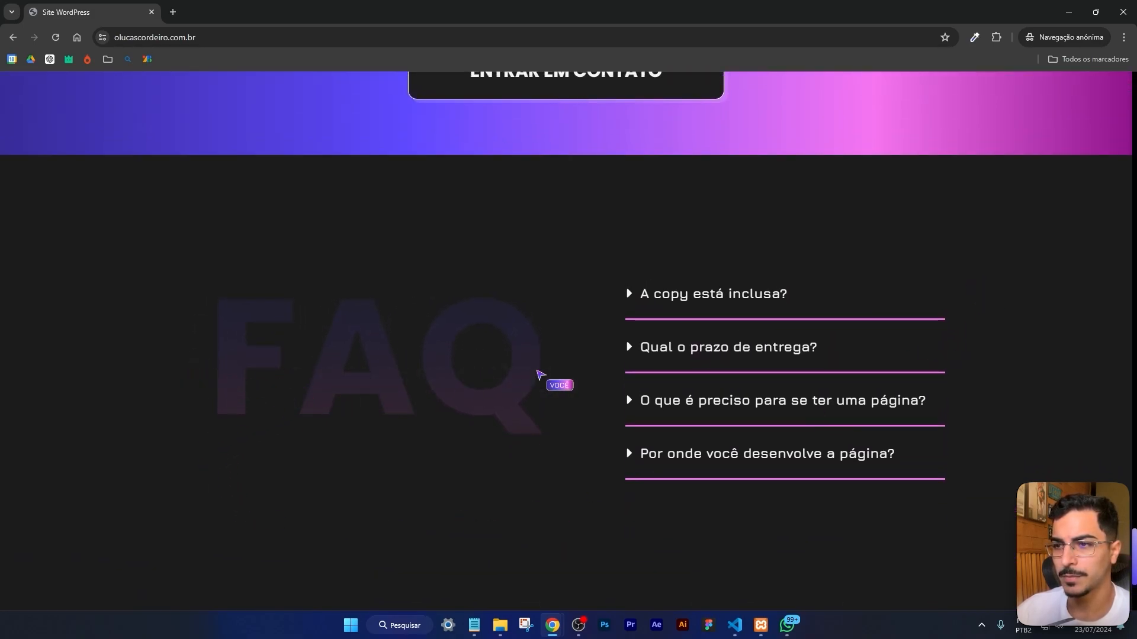
scroll(978, 322, "down", 4)
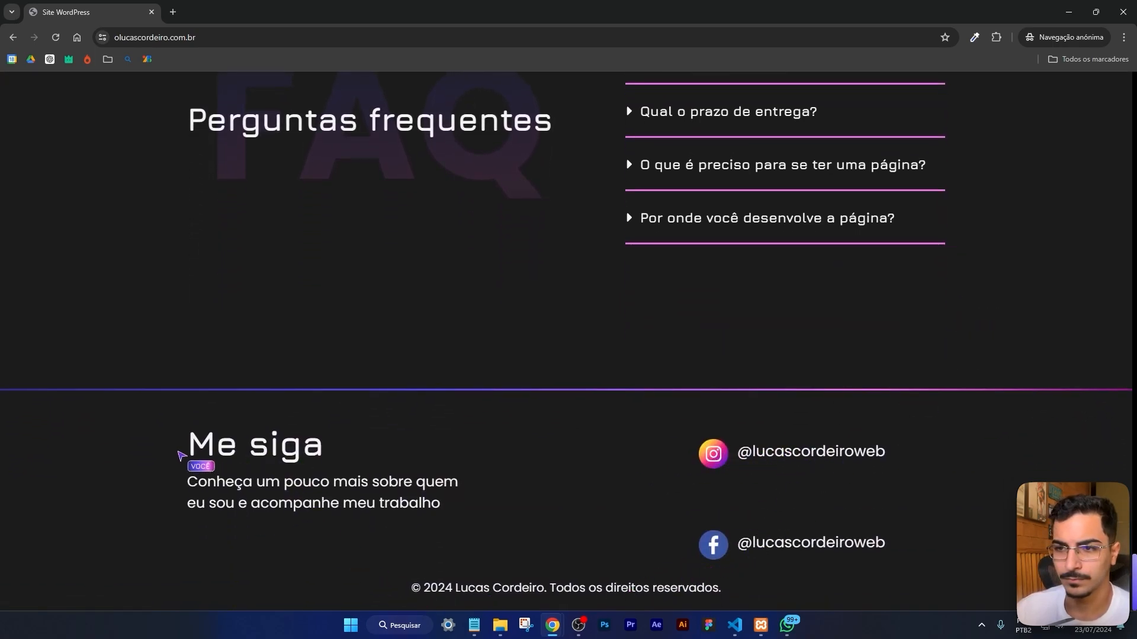
left_click_drag(179, 454, 520, 507)
Return to the start of the page and review the hero headline, the wave animation and the scrolling text strip
scroll(663, 482, "up", 12)
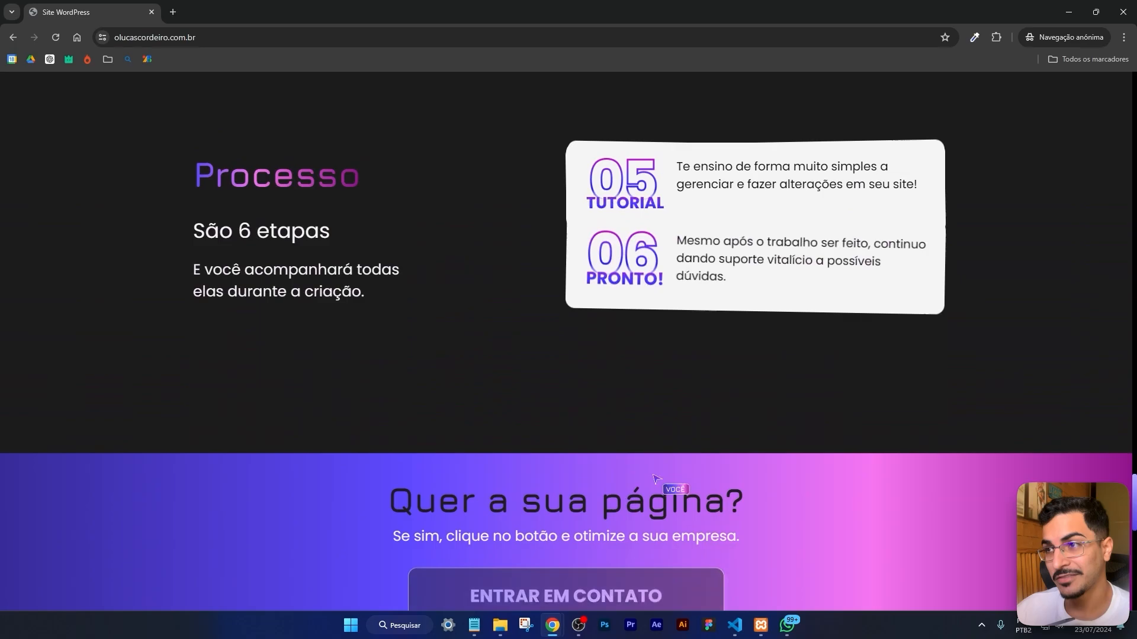
scroll(653, 479, "up", 12)
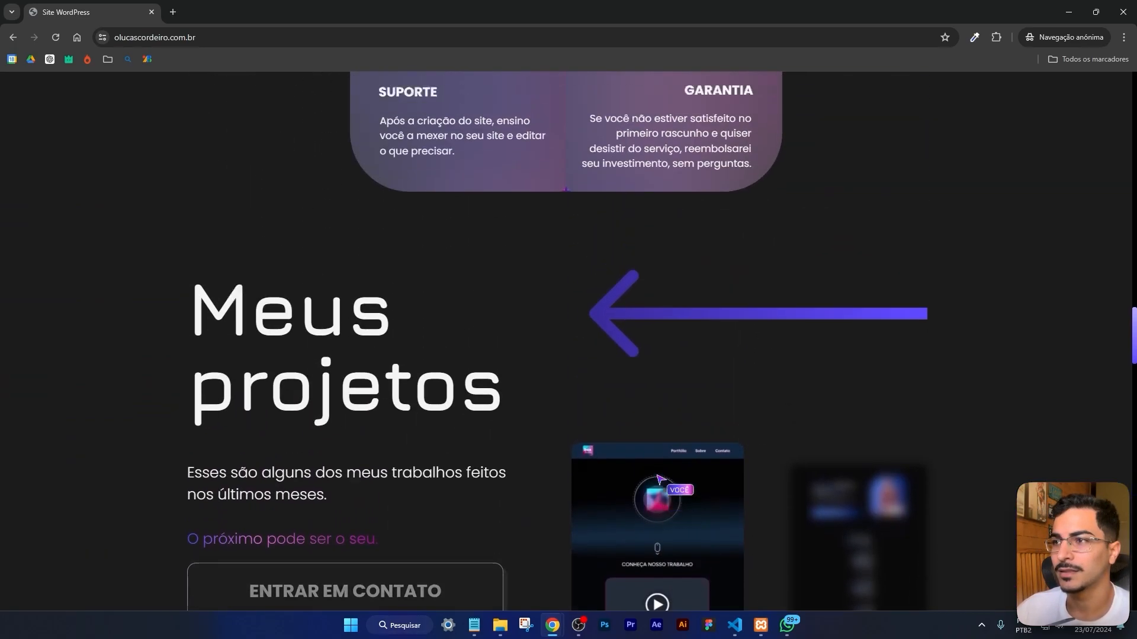
scroll(657, 478, "up", 15)
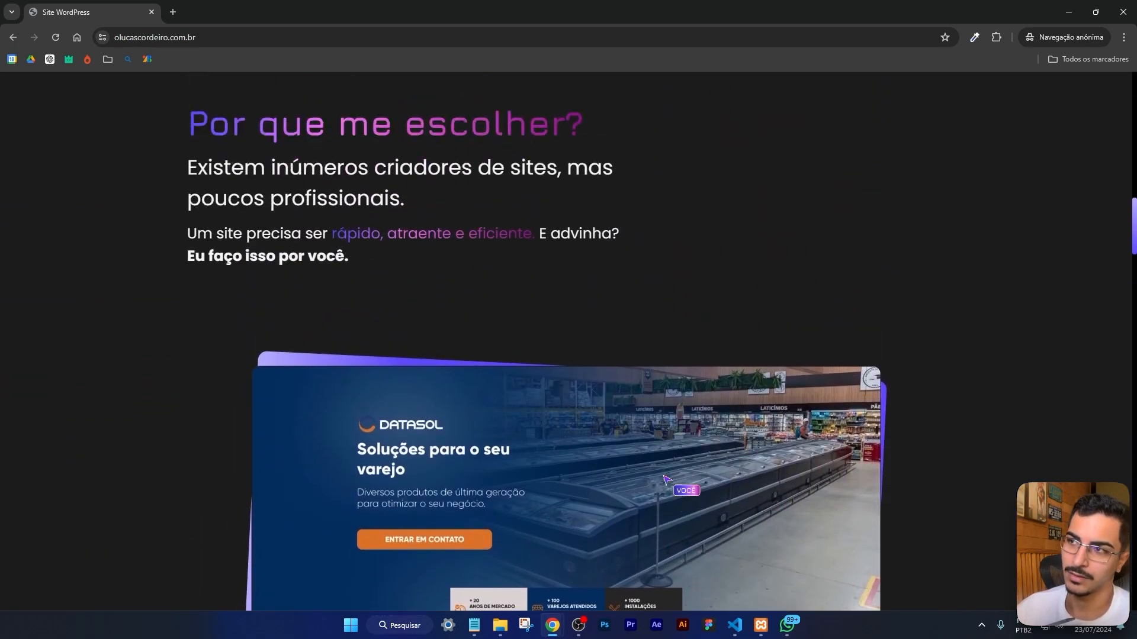
scroll(666, 479, "up", 15)
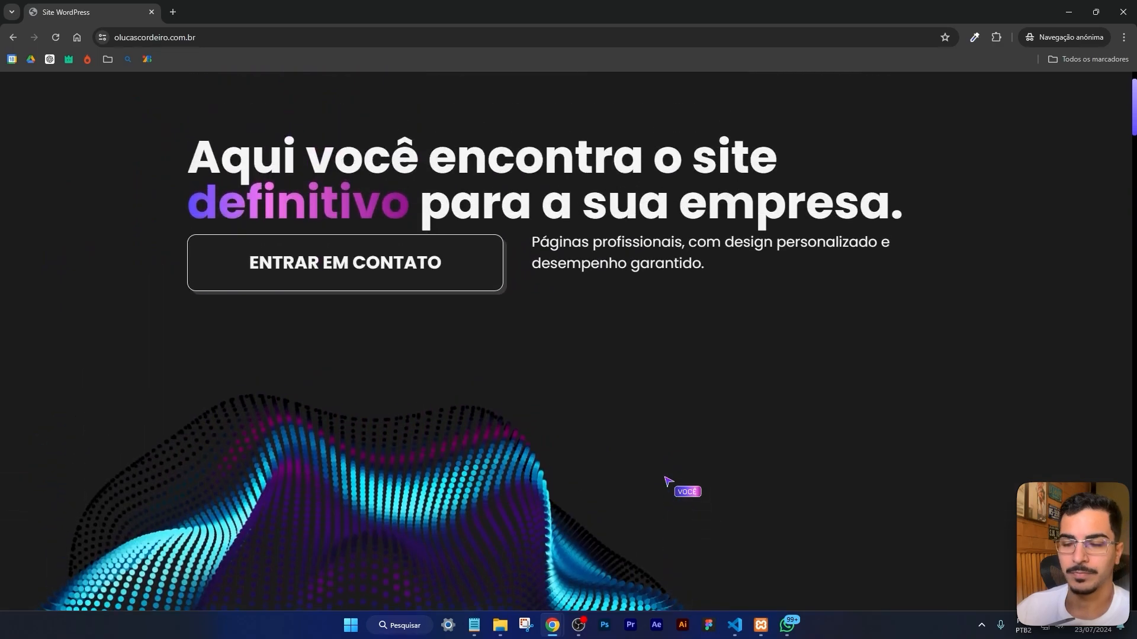
scroll(668, 481, "up", 2)
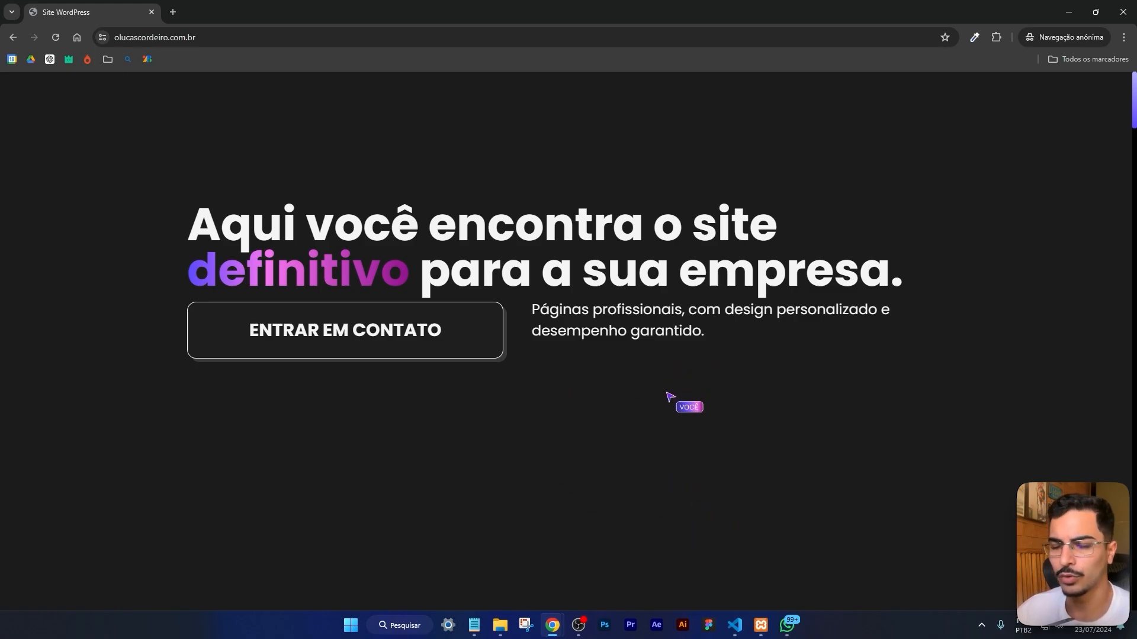
scroll(762, 406, "down", 4)
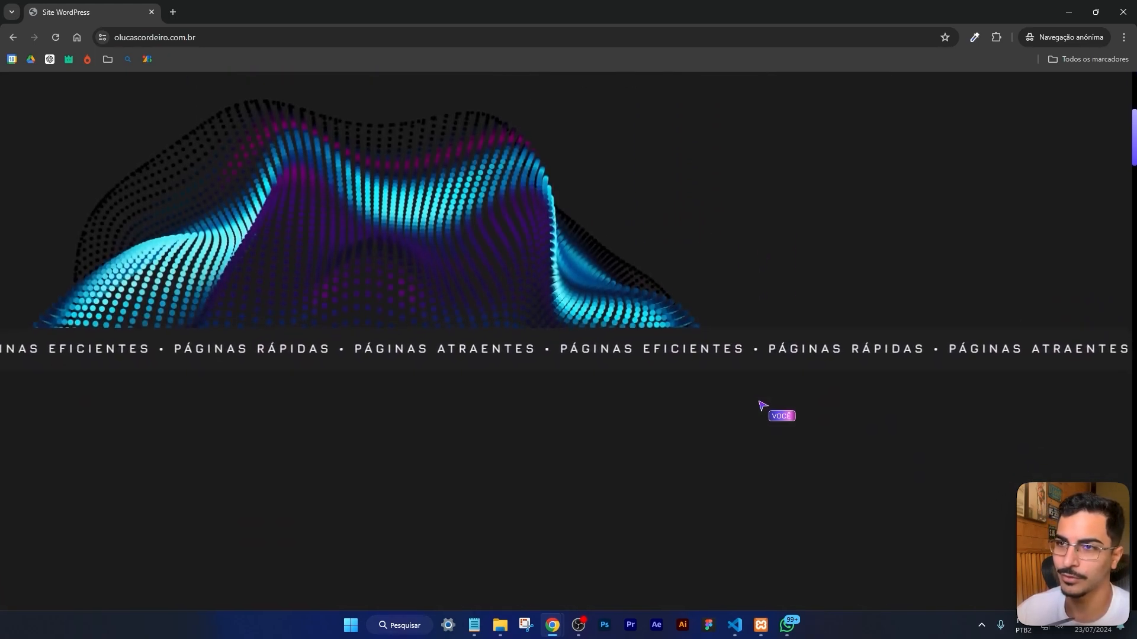
scroll(761, 407, "up", 4)
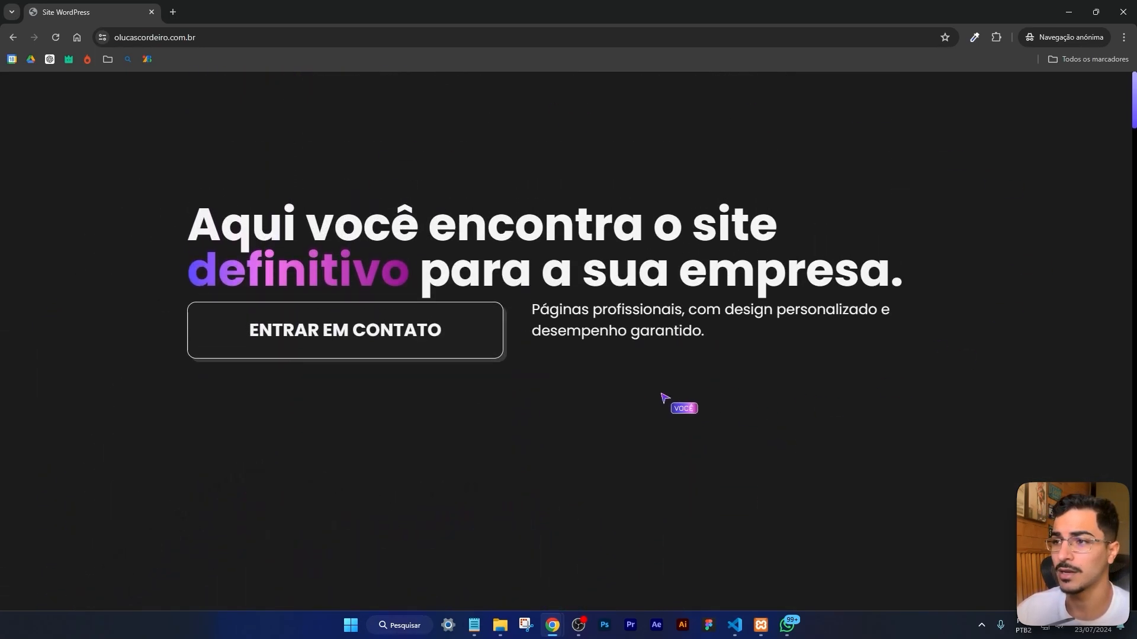
scroll(663, 395, "down", 3)
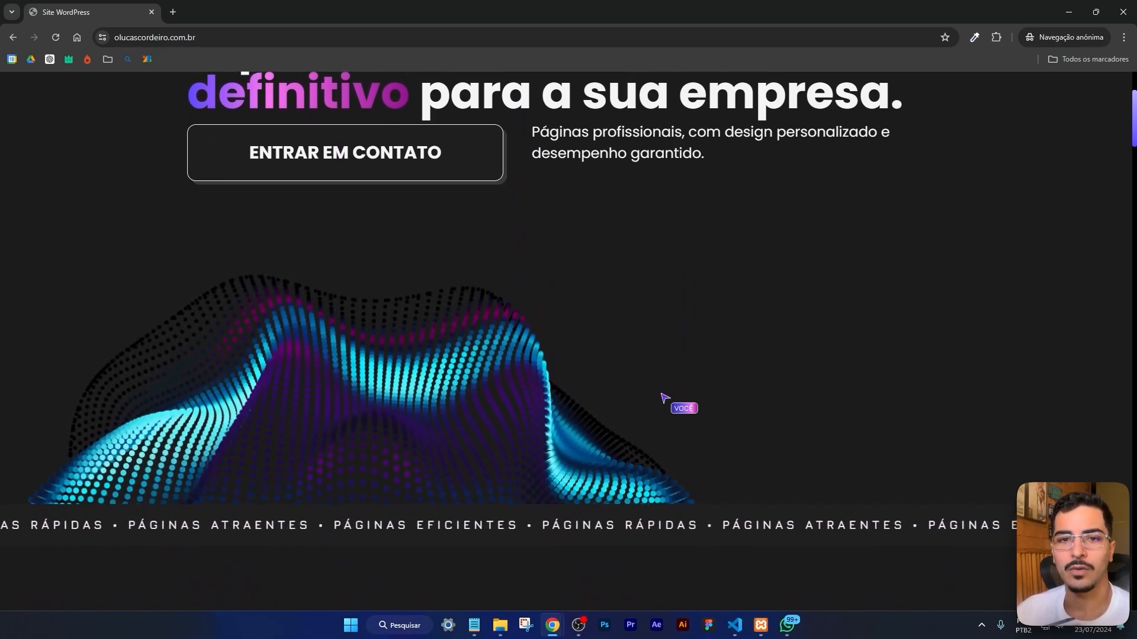
Review the "Sobre mim" section and the "Por que me escolher?" section with its Datasol website image again
scroll(663, 396, "down", 6)
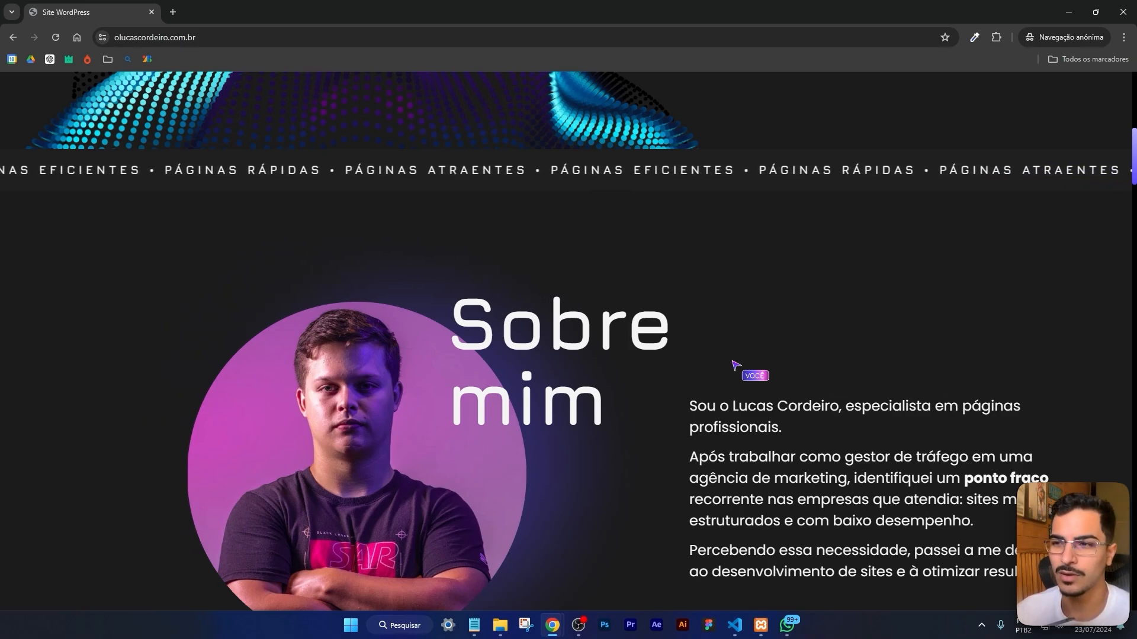
scroll(497, 361, "down", 1)
scroll(497, 361, "down", 6)
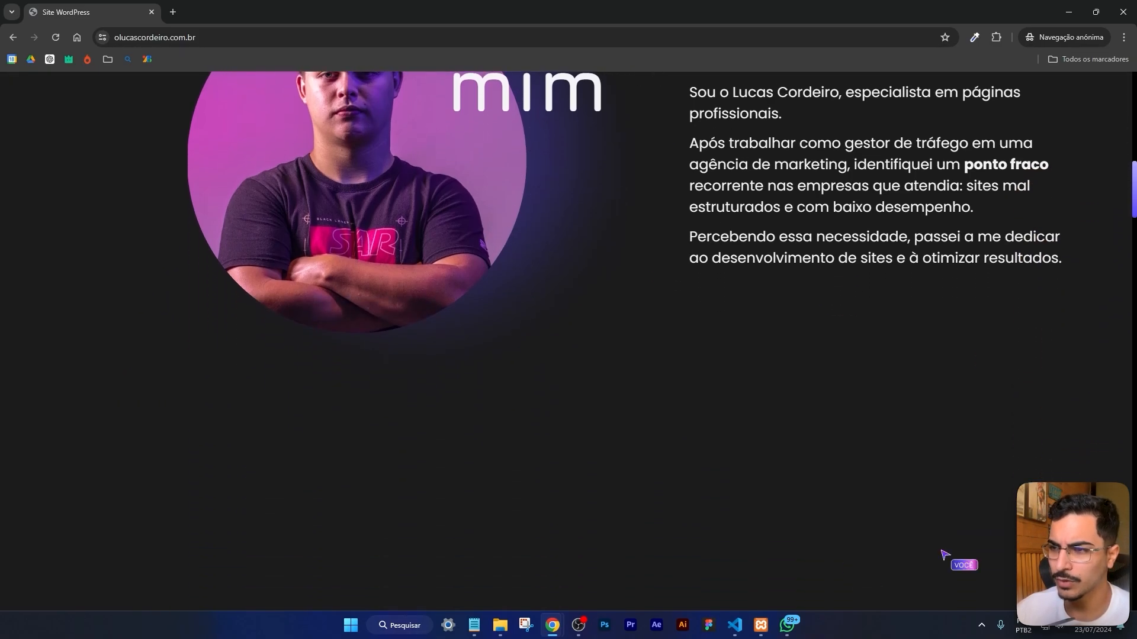
scroll(438, 379, "down", 5)
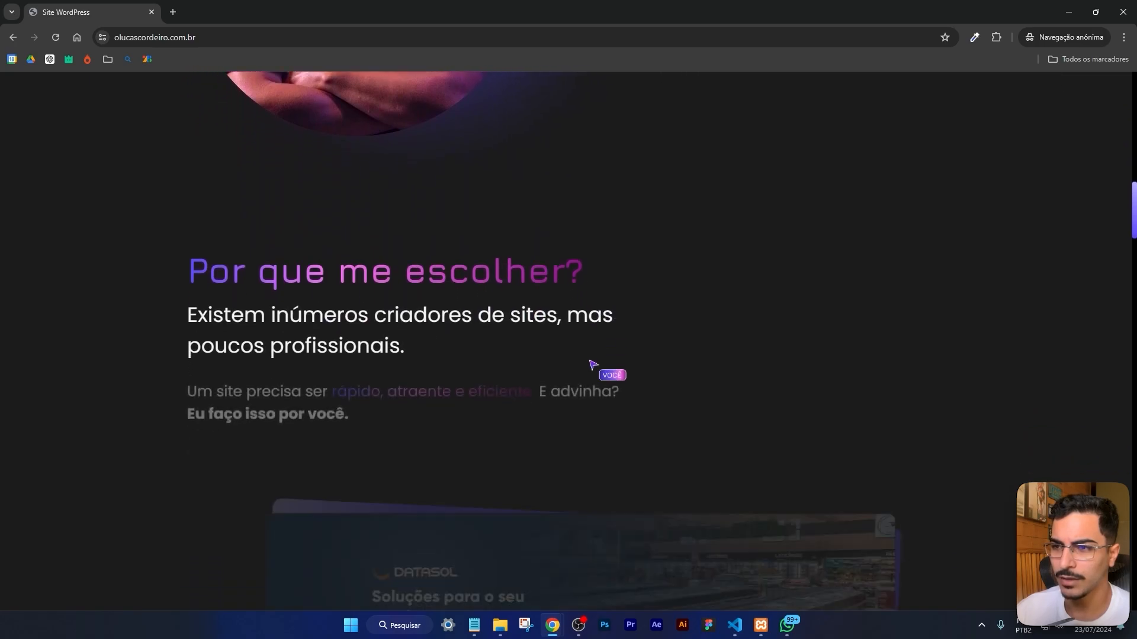
scroll(651, 496, "down", 3)
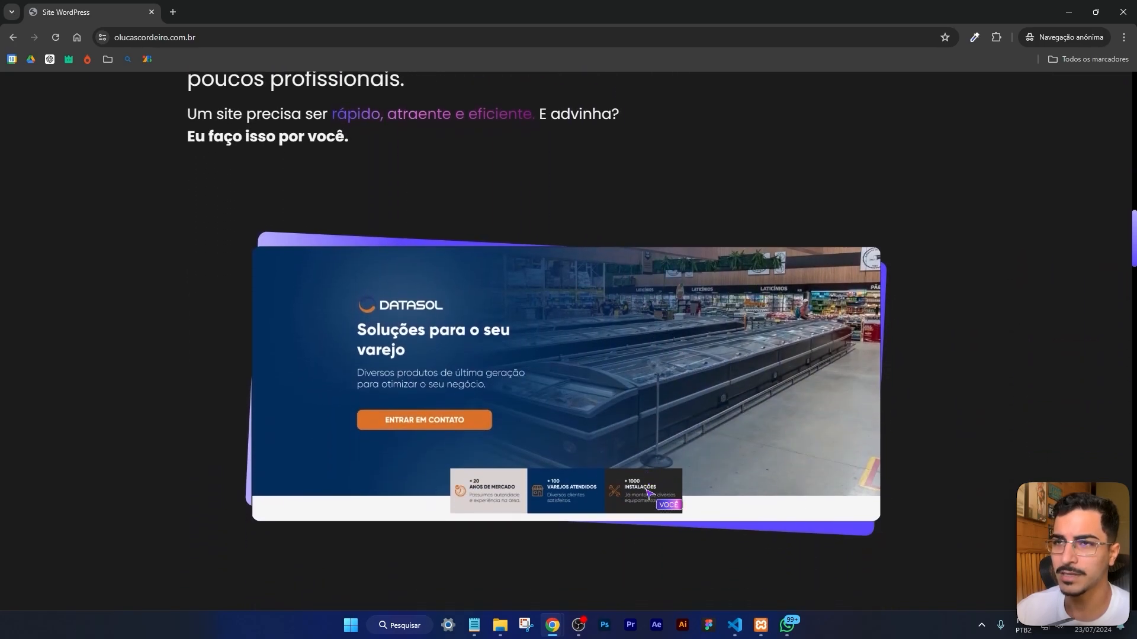
scroll(772, 413, "up", 10)
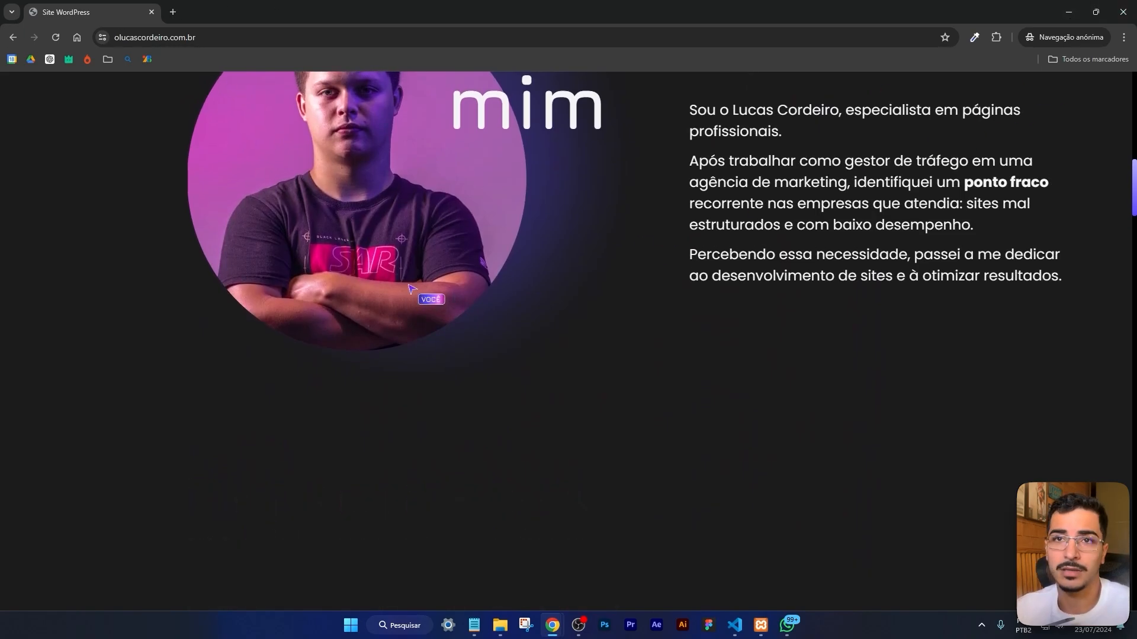
Switch to the Elementor editor of "Cópia Landing Page", hide the page title and set the page layout to "Tela do Elementor"
key("alt+Tab")
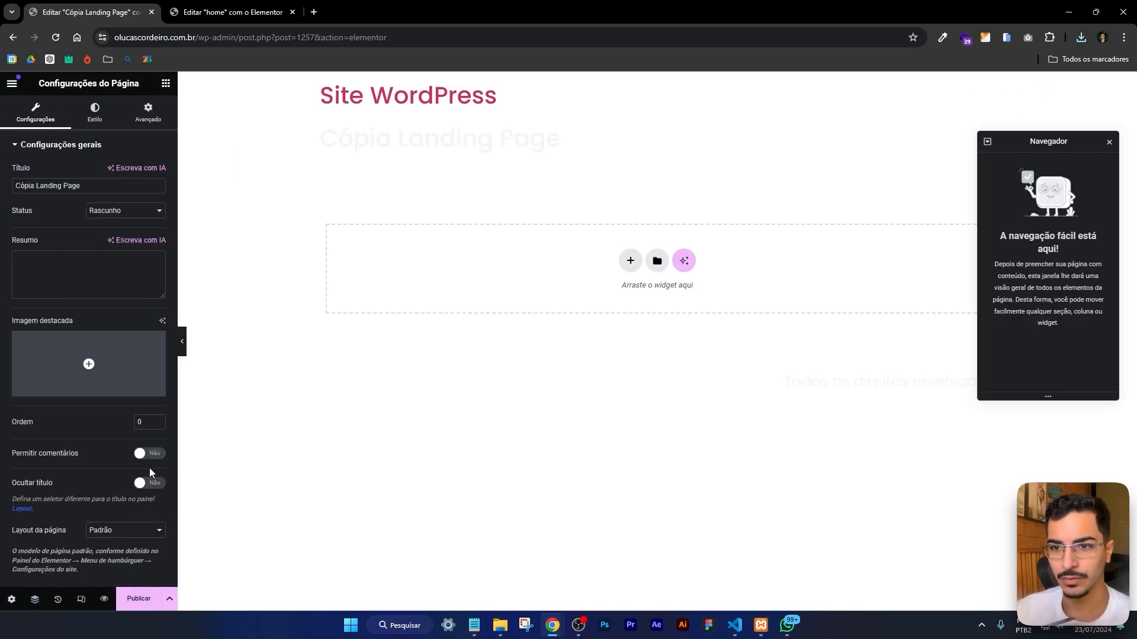
left_click(165, 484)
left_click(126, 530)
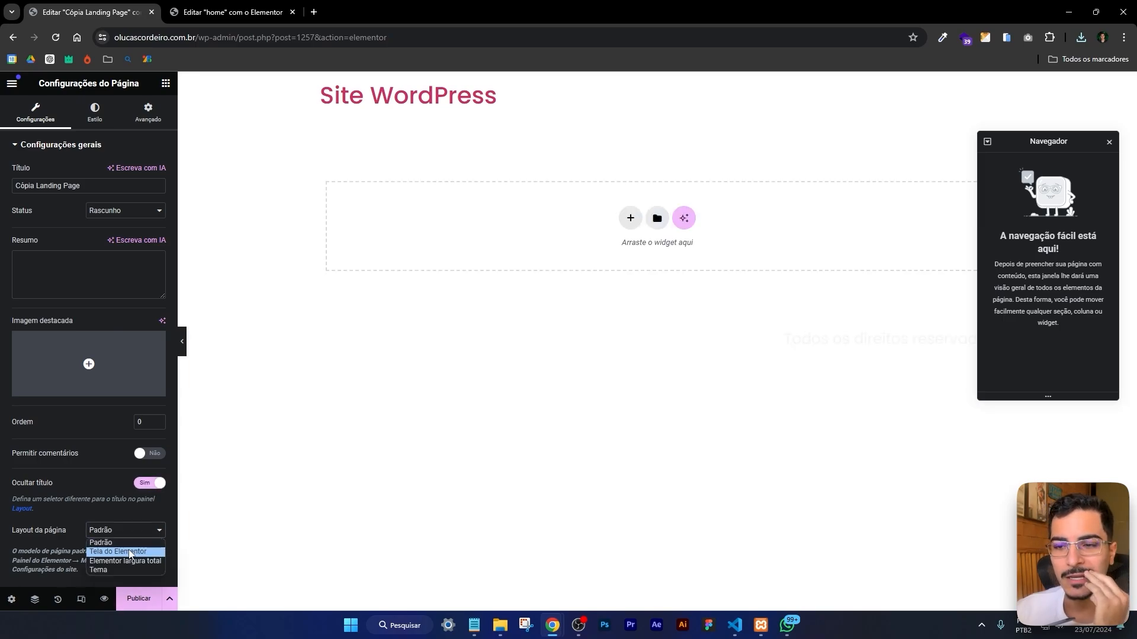
left_click(119, 545)
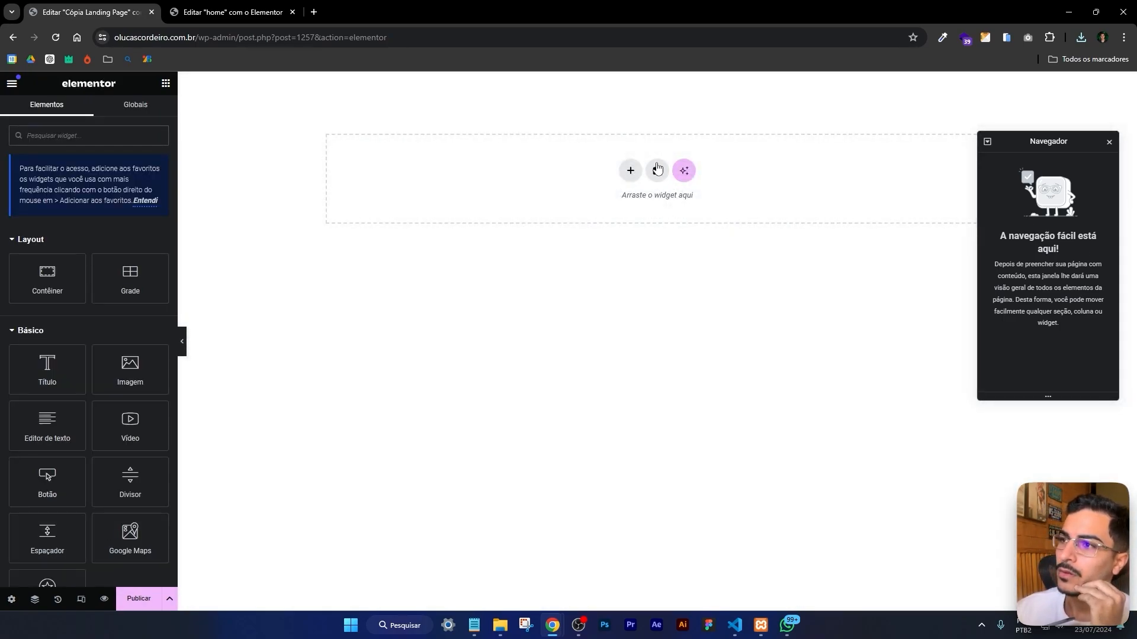
Insert the saved "Modelo Freela" template into the empty page and publish it
left_click(657, 172)
left_click(837, 119)
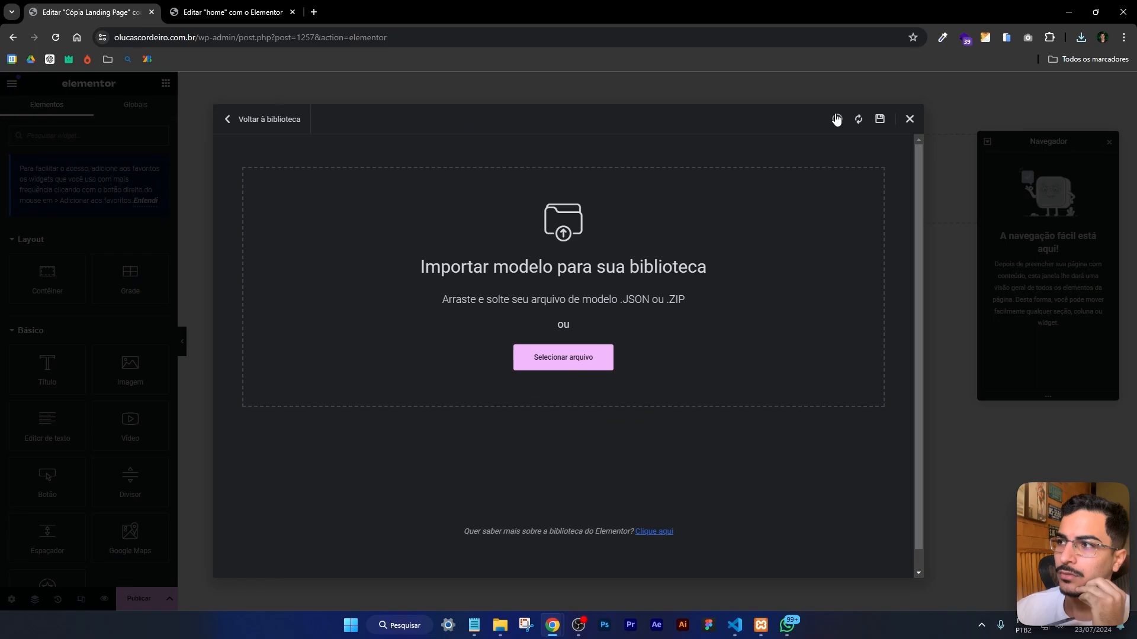
left_click(229, 121)
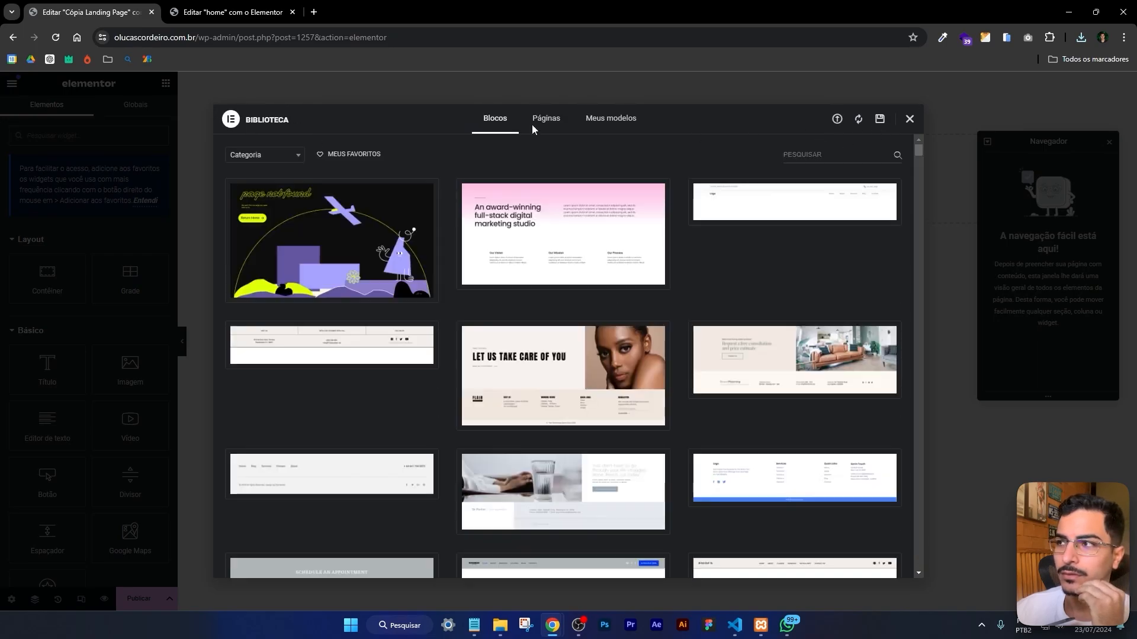
left_click(592, 119)
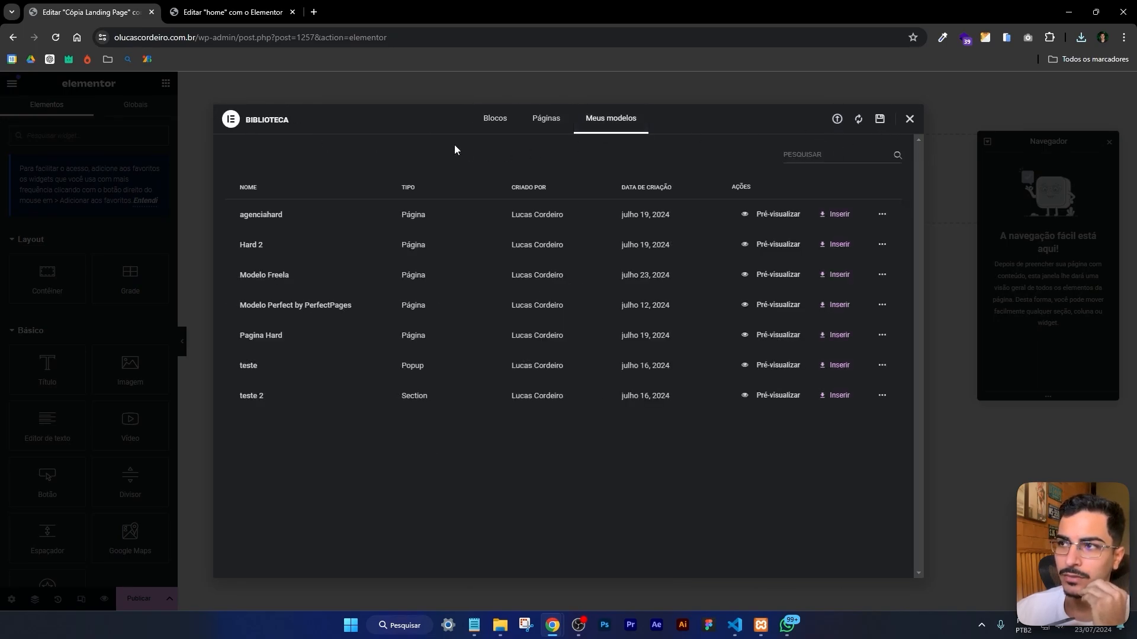
left_click(838, 275)
left_click(652, 370)
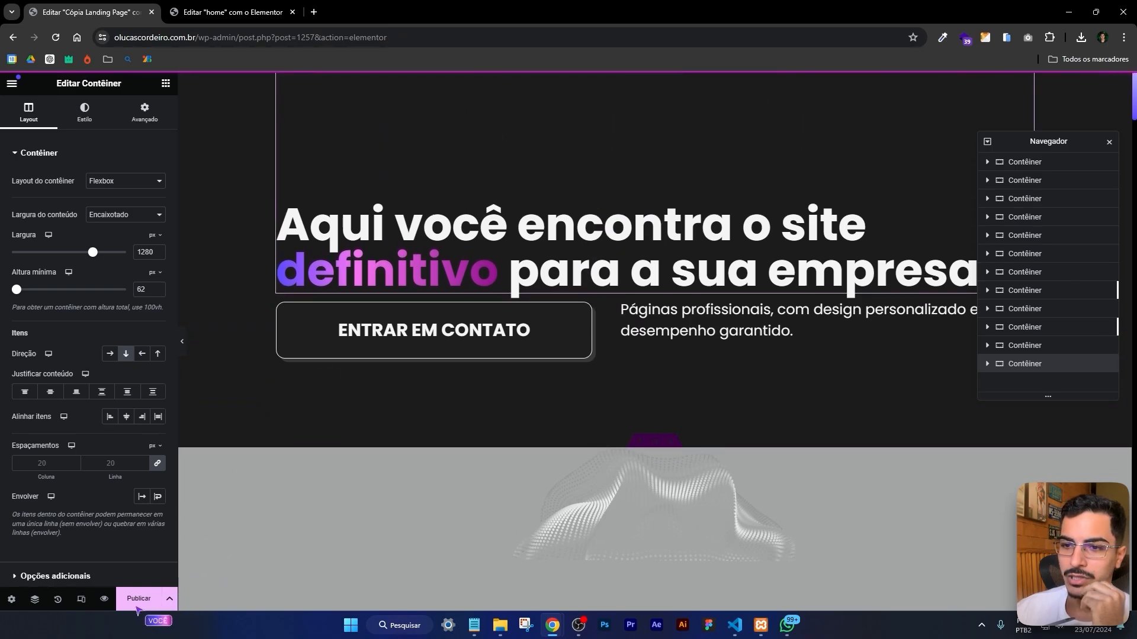
left_click(136, 605)
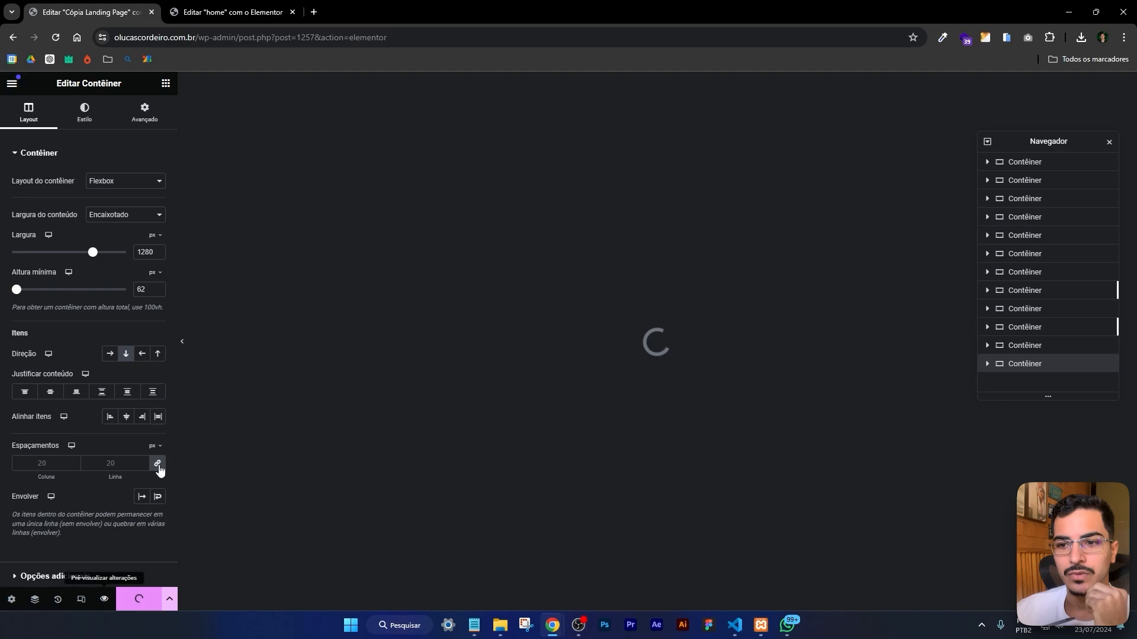
Preview the "Cópia Landing Page" and check its sections and animations from the hero down to the "Processo" cards
left_click(103, 600)
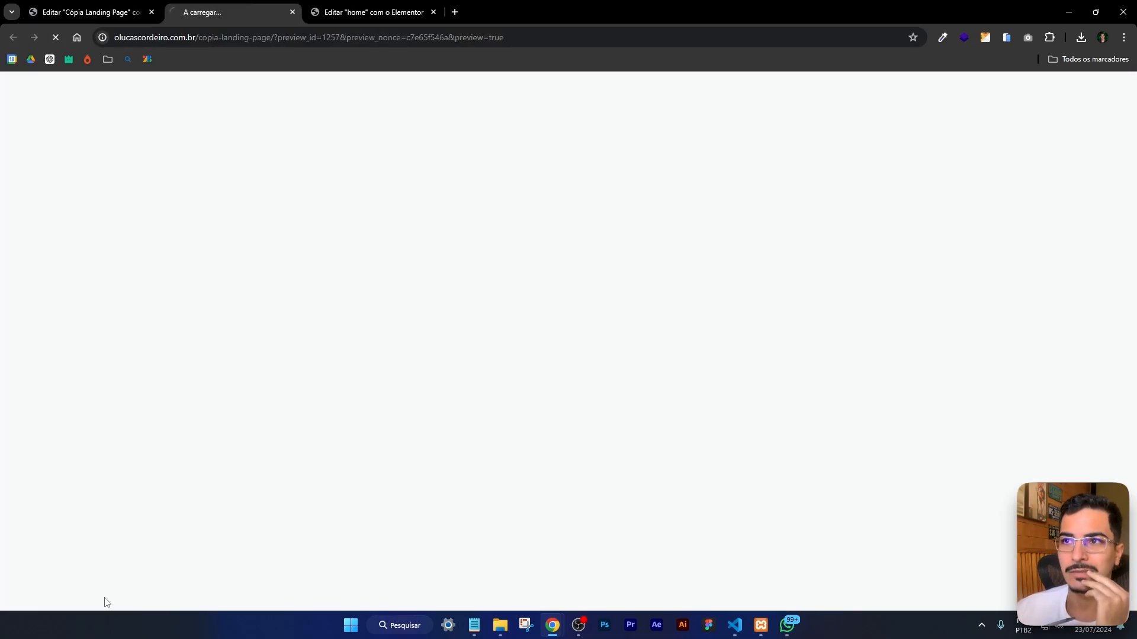
scroll(792, 205, "down", 4)
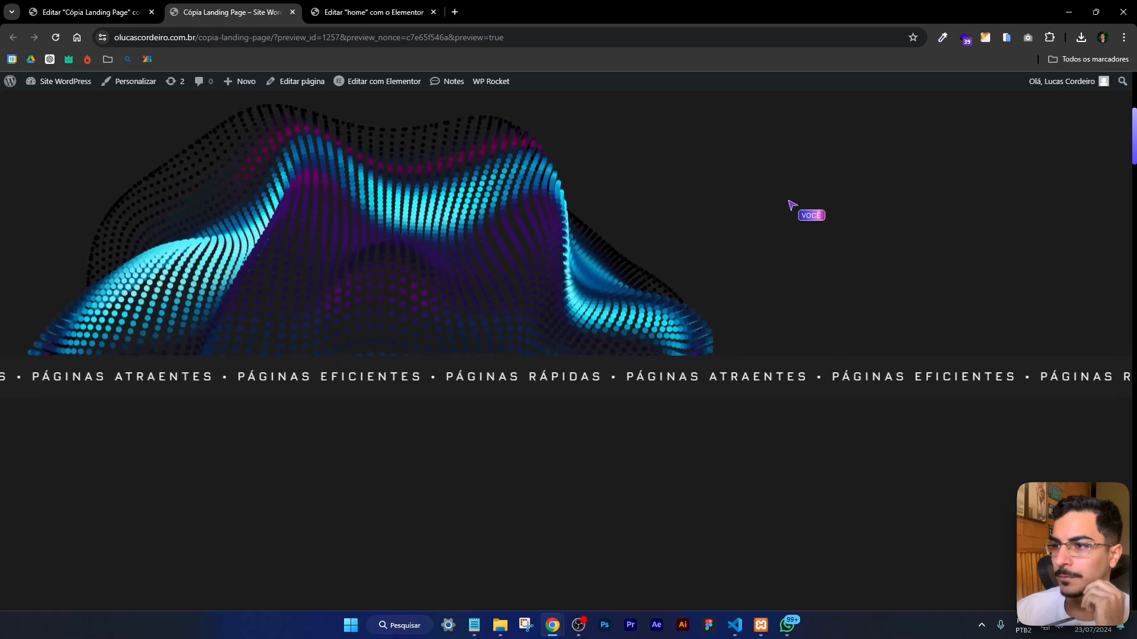
scroll(690, 300, "down", 6)
scroll(672, 284, "up", 3)
scroll(672, 292, "down", 4)
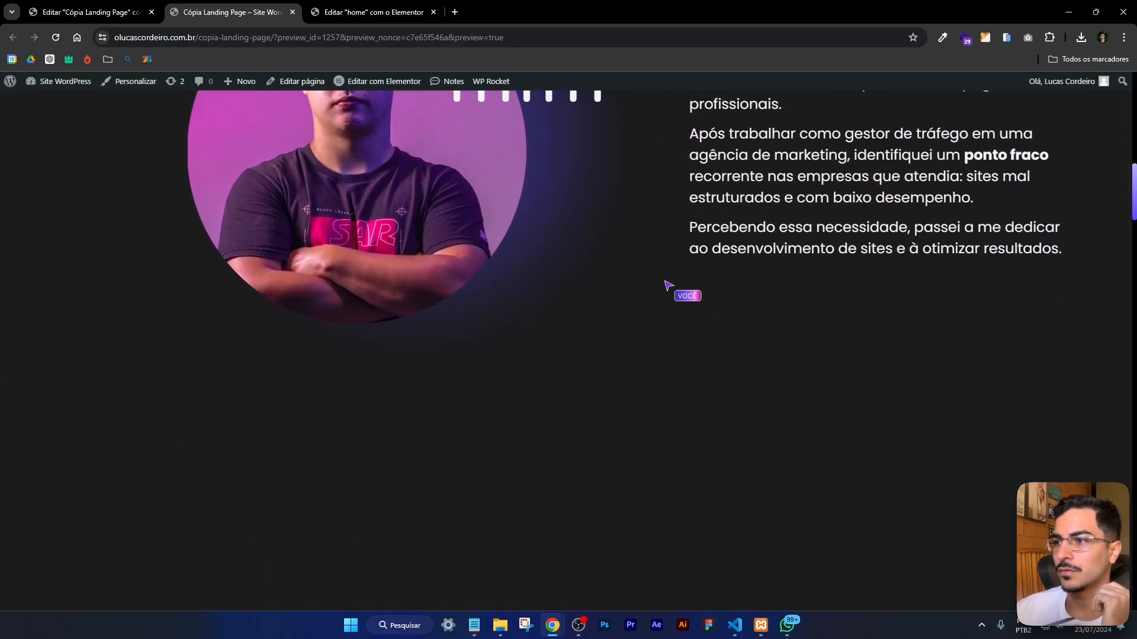
scroll(668, 287, "down", 10)
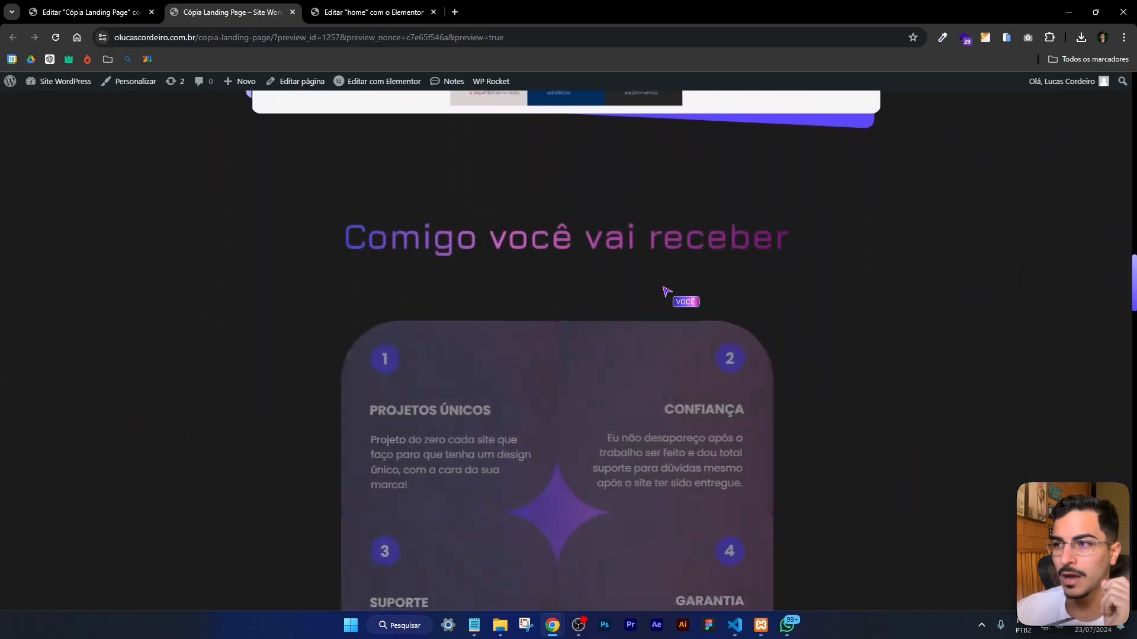
scroll(668, 292, "up", 1)
scroll(667, 292, "down", 5)
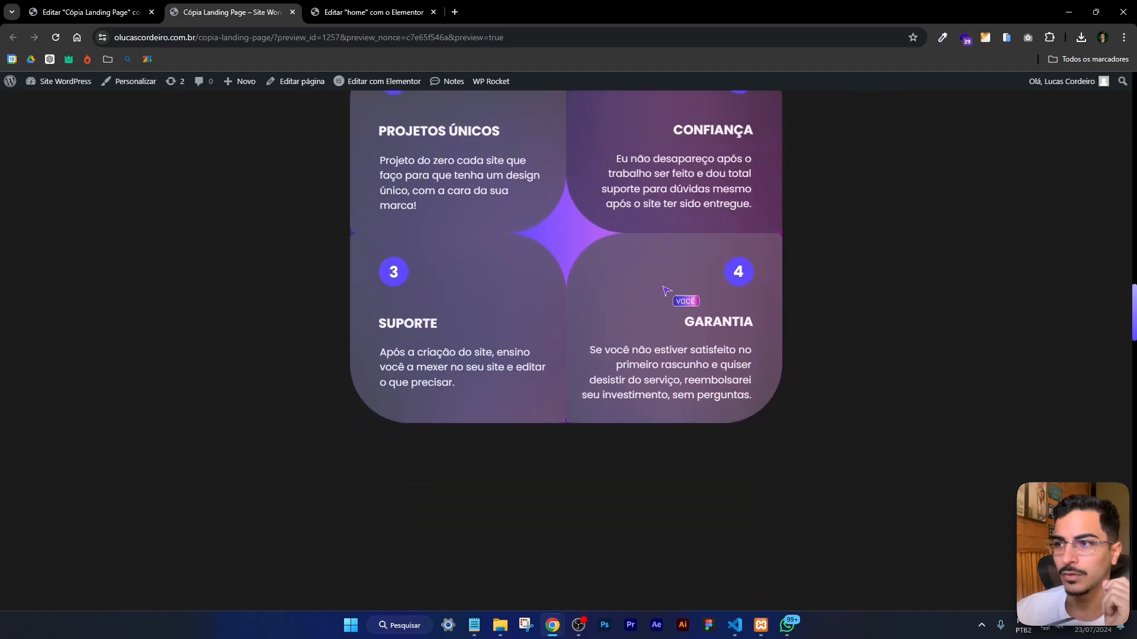
scroll(666, 290, "down", 12)
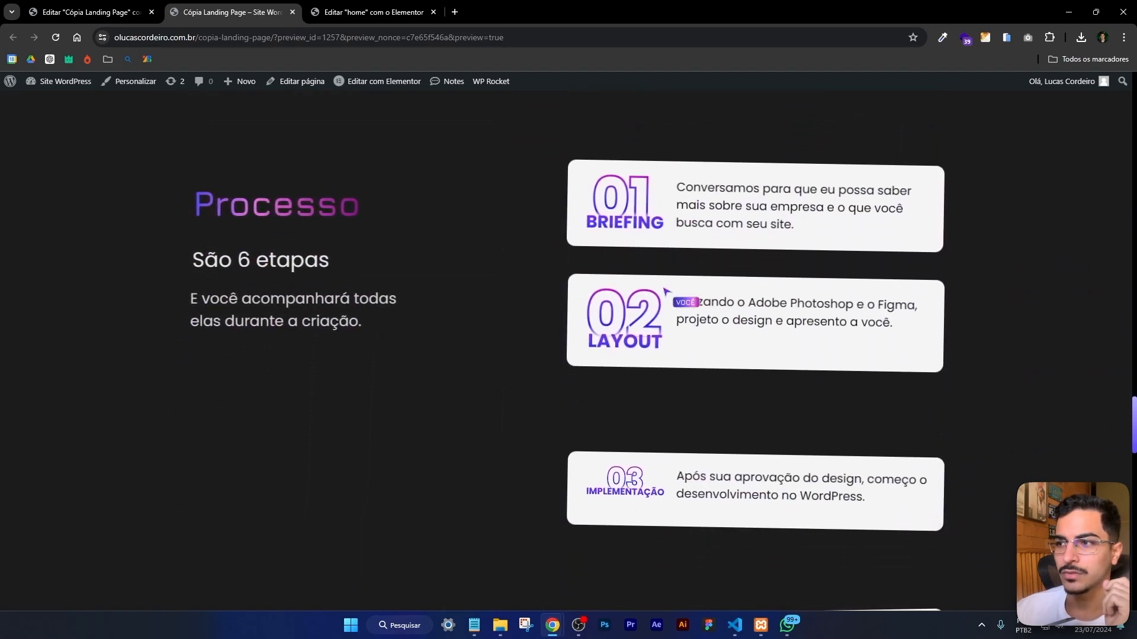
Check the remaining "Processo" cards and the "Quer a sua página?" section in the preview, and return to the page's Elementor editor
scroll(666, 290, "down", 12)
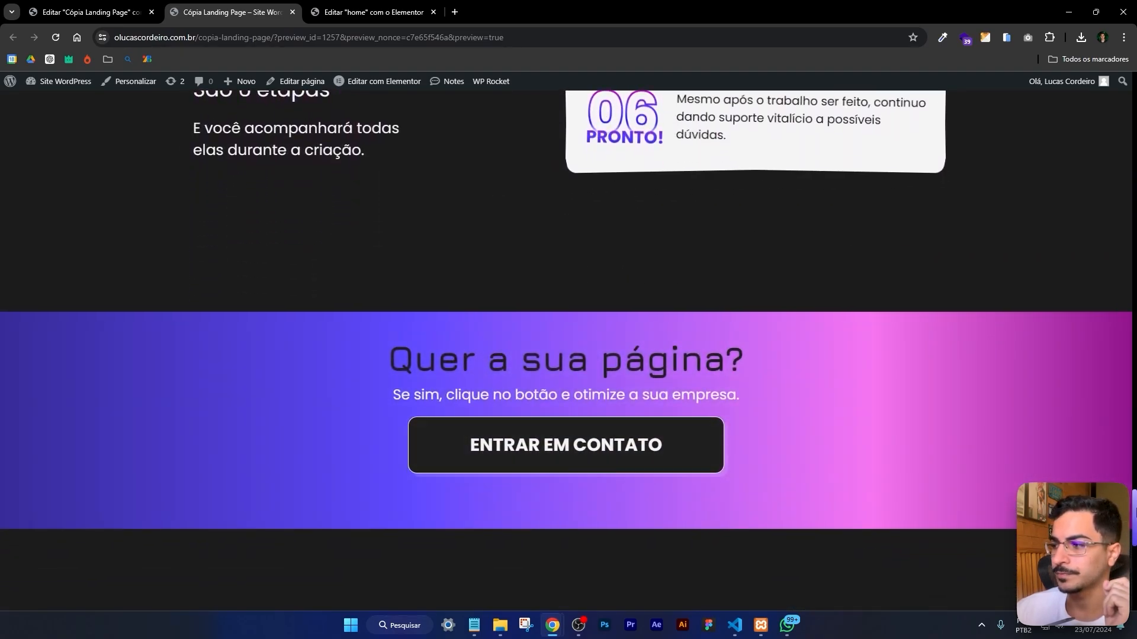
left_click_drag(1135, 513, 1095, 71)
left_click(123, 4)
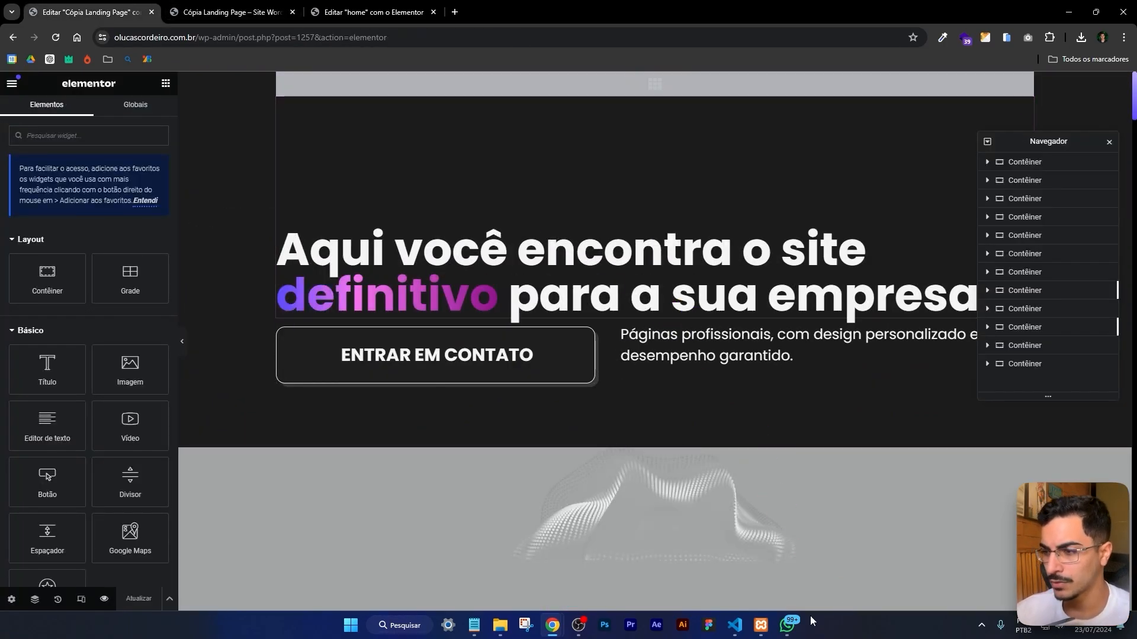
Switch to the XAMPP Control Panel, stop the Apache and MySQL services and close its window
left_click(761, 624)
left_click(205, 66)
left_click(205, 82)
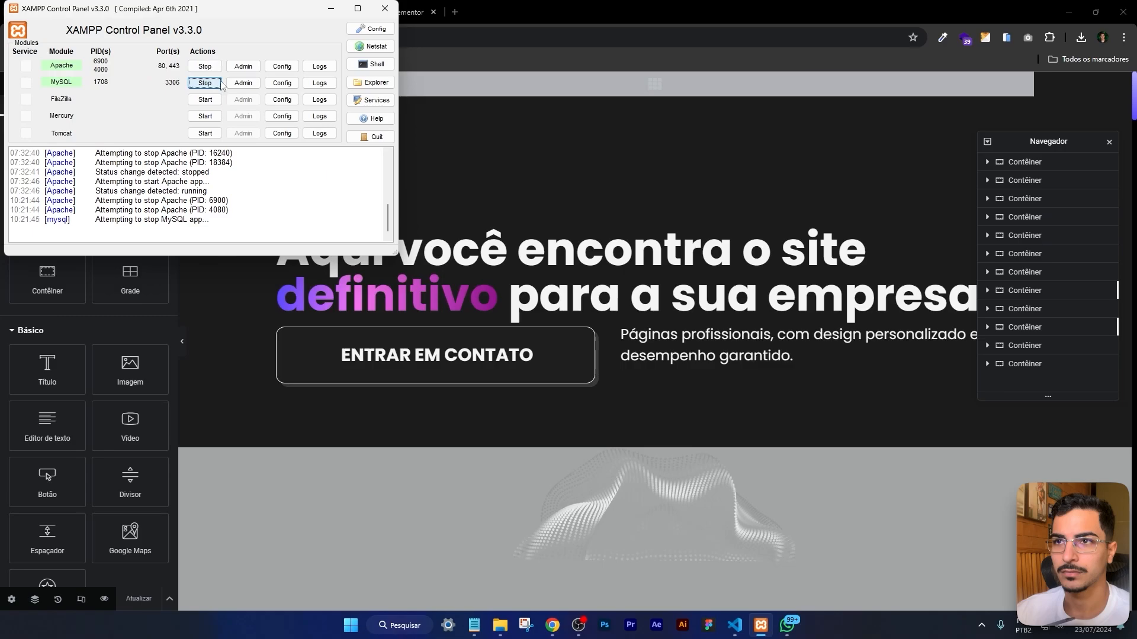
left_click(385, 8)
Examine the hero section of the "Cópia Landing Page" preview and its wave animation
left_click(231, 12)
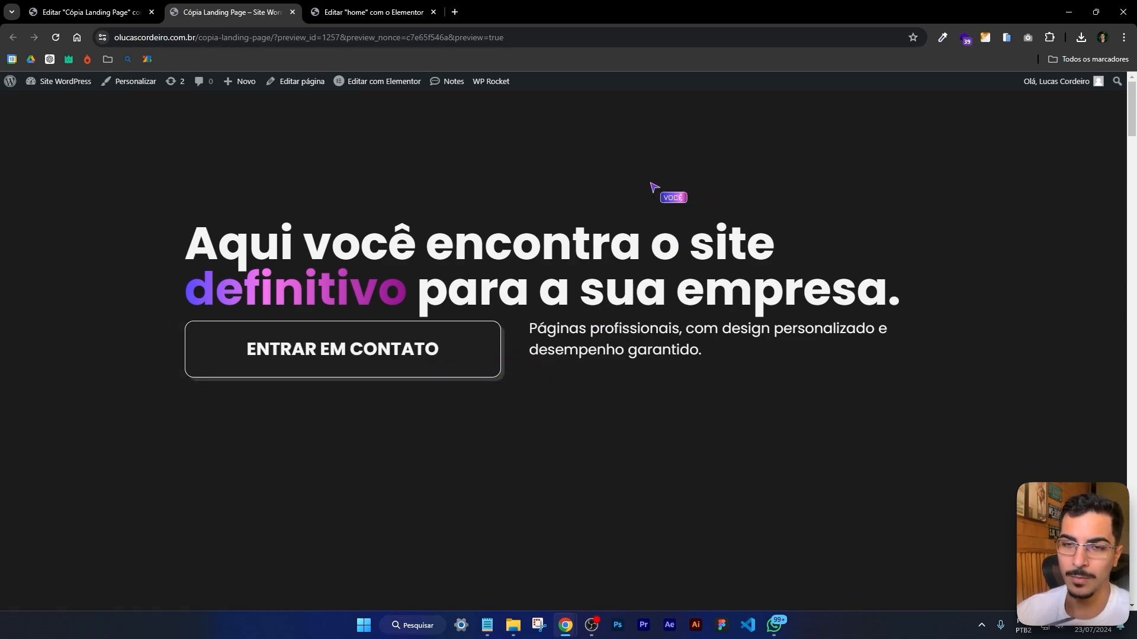
scroll(654, 188, "down", 1)
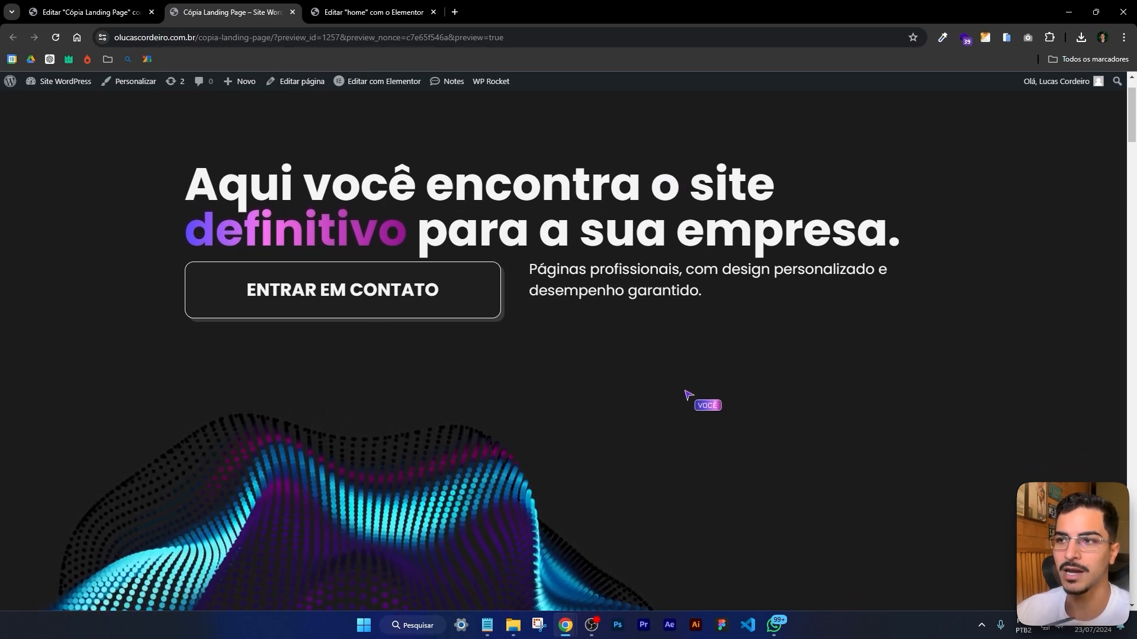
scroll(775, 200, "up", 1)
scroll(776, 197, "up", 1)
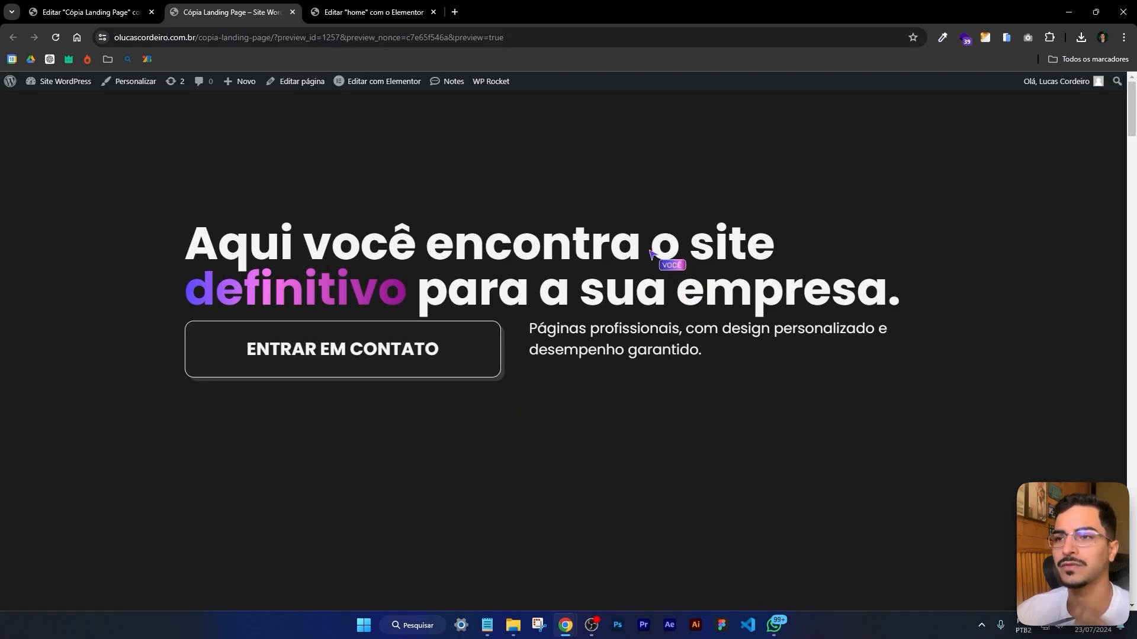
Open the "Comunidade WebHub" page in a new browser tab, view its opening section and return to the landing page preview
key("ctrl+t")
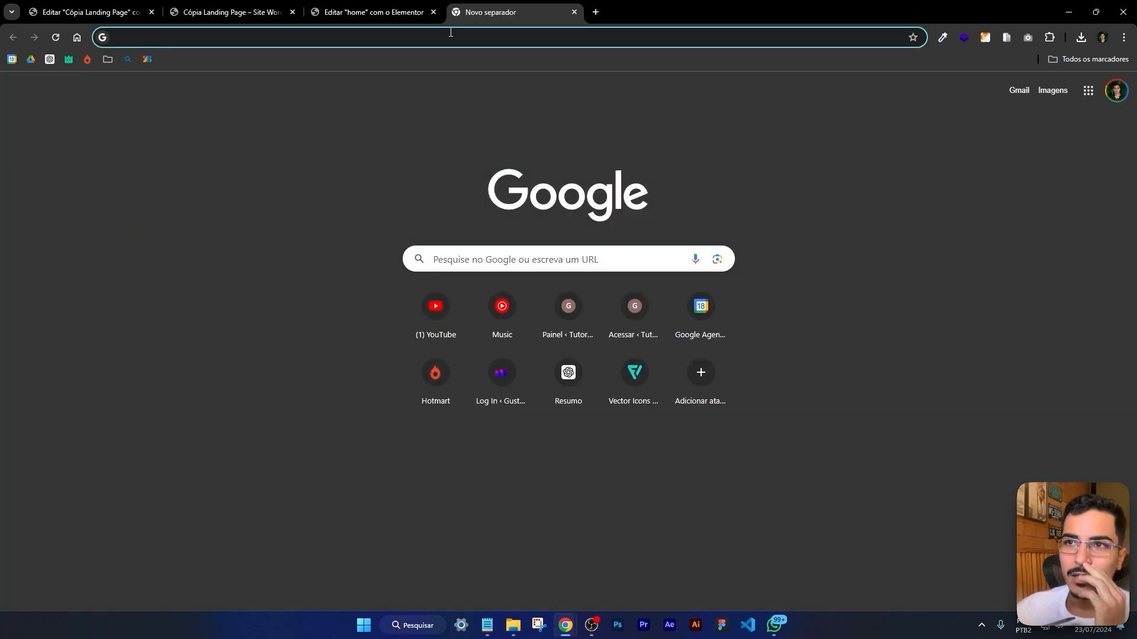
left_click(298, 6)
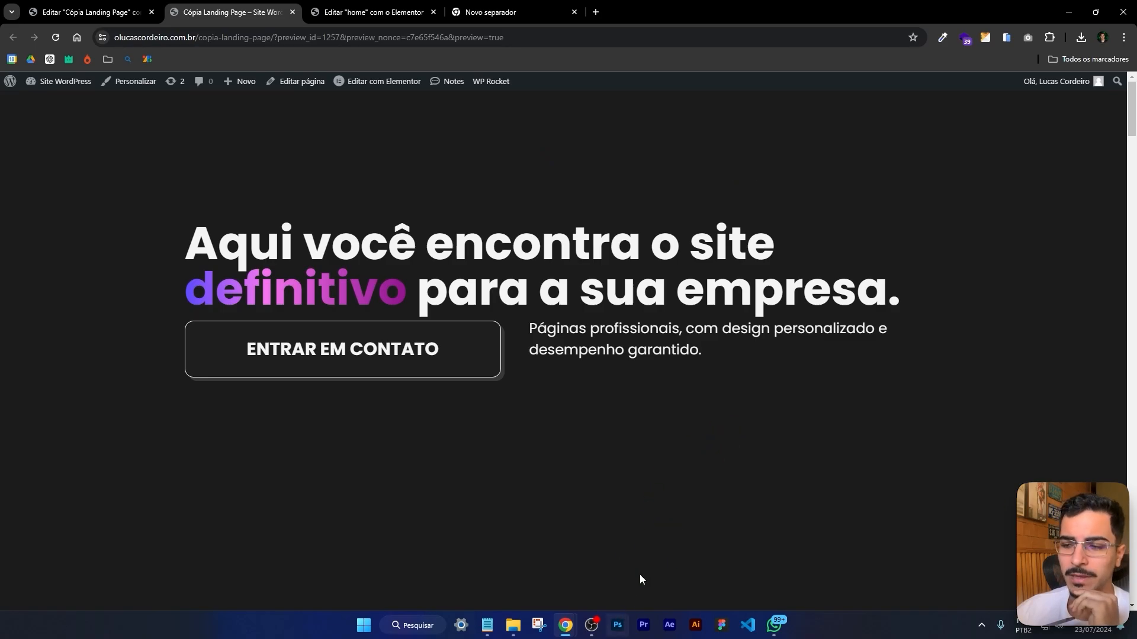
left_click(540, 20)
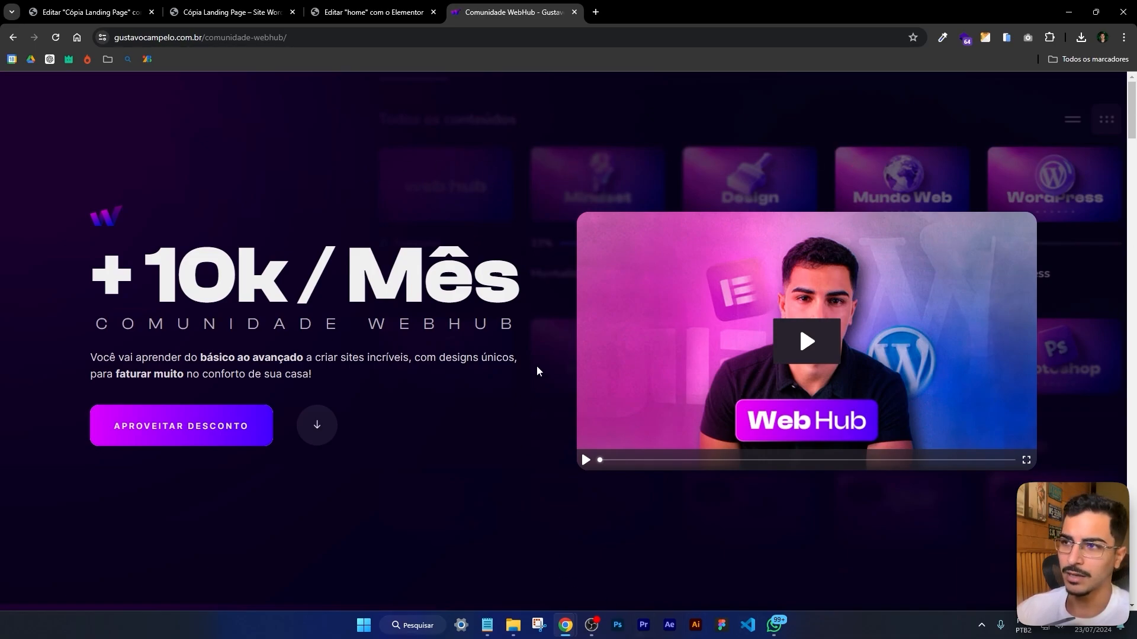
left_click(234, 12)
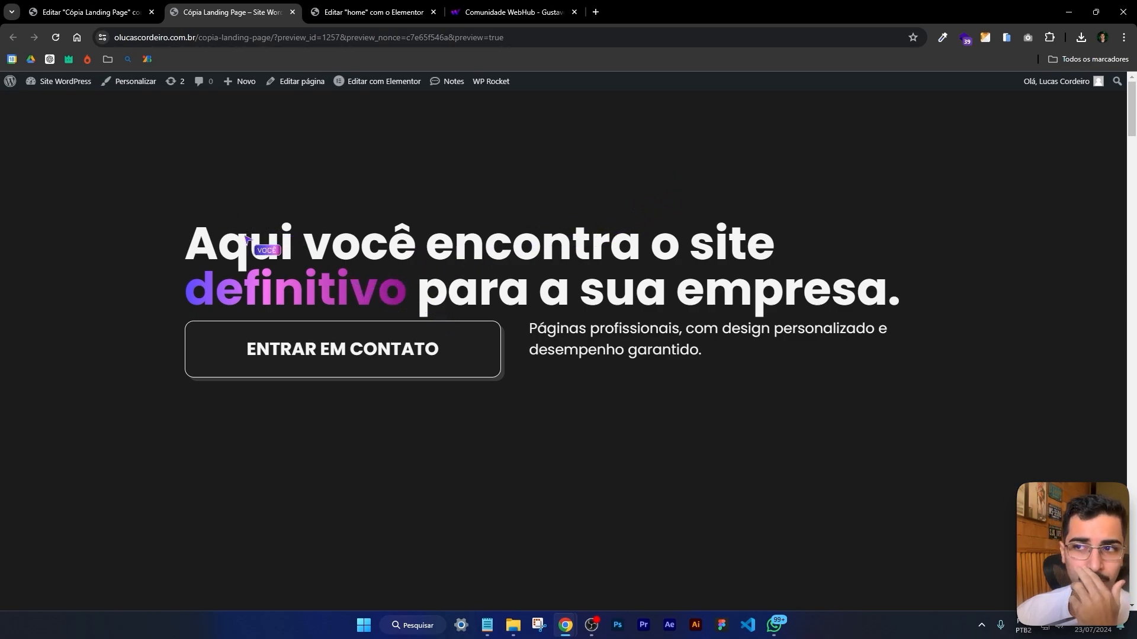
Read the hero's heading and its description text about professional pages in the preview
left_click_drag(183, 246, 934, 292)
left_click(933, 292)
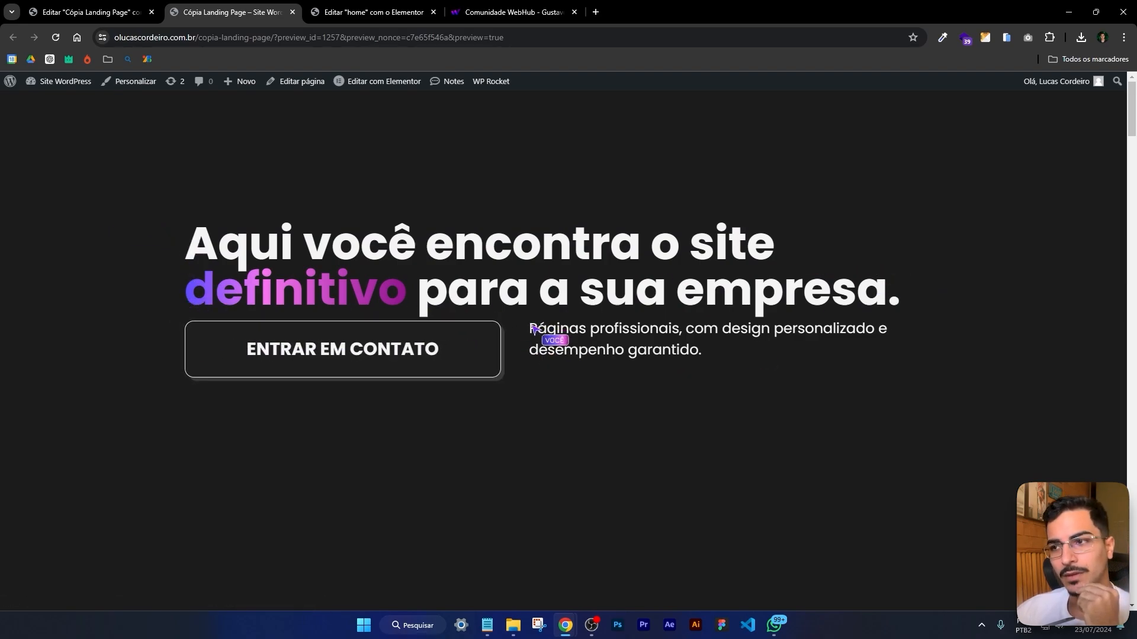
left_click_drag(534, 329, 723, 355)
left_click(743, 364)
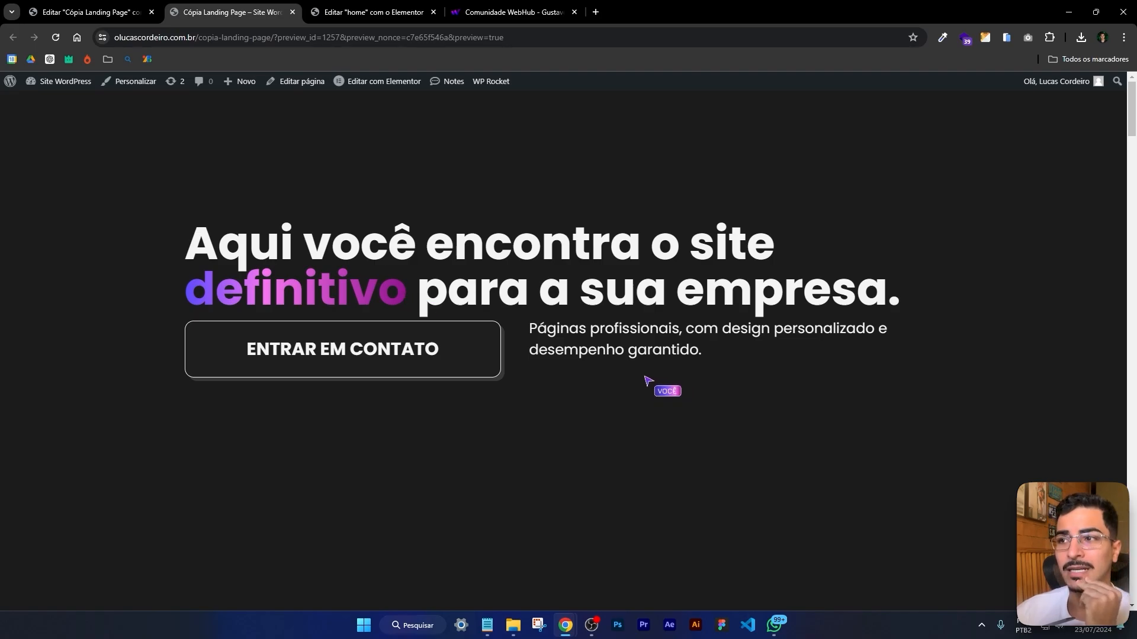
Set the hero title's bottom padding to 24 px in the Elementor editor and update the page
left_click(150, 7)
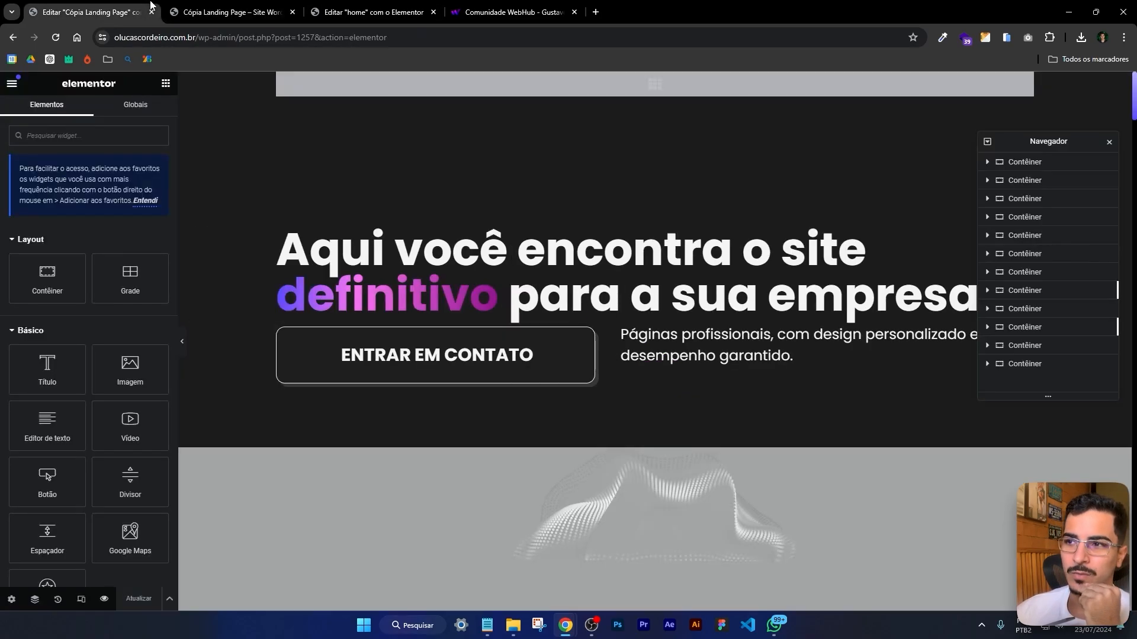
left_click(615, 313)
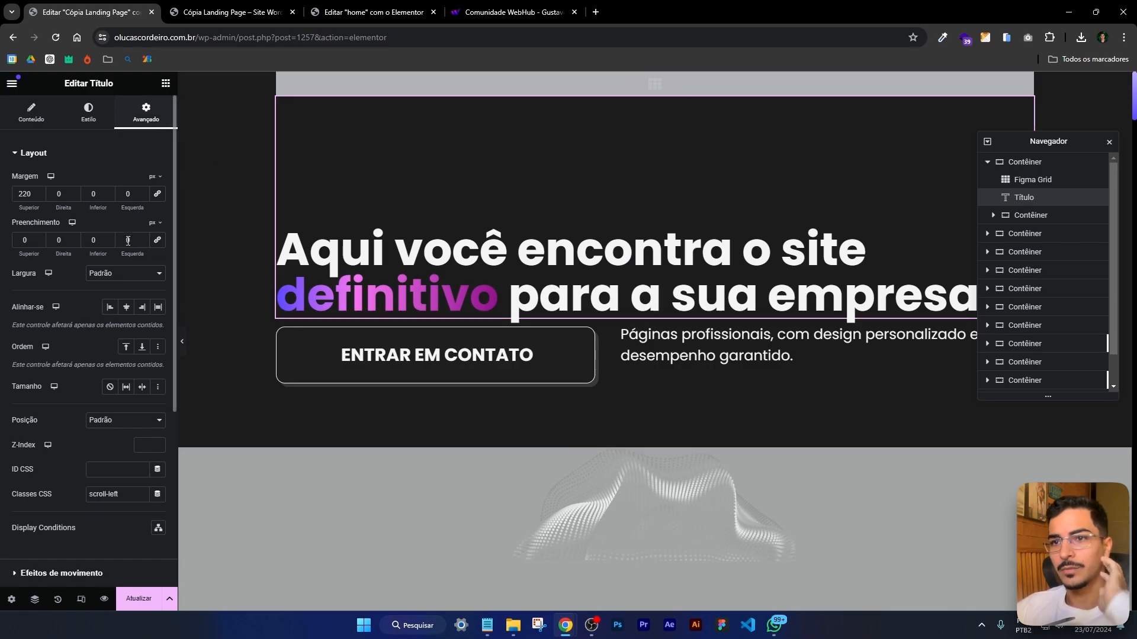
left_click_drag(109, 239, 109, 242)
left_click(109, 239)
left_click(108, 239)
left_click(109, 239)
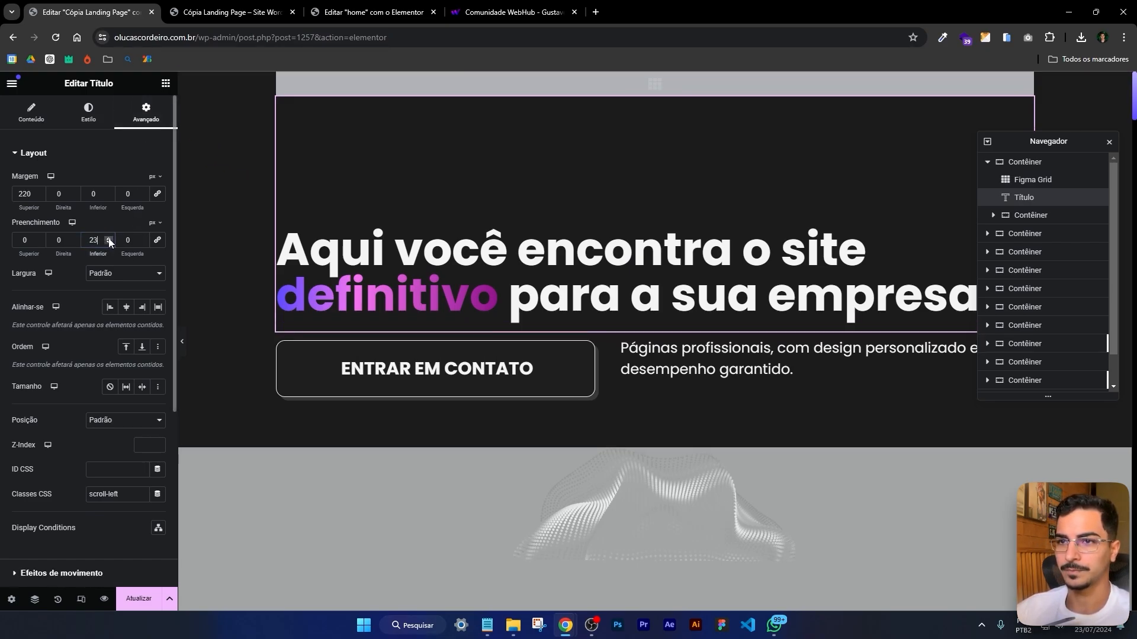
left_click(109, 239)
left_click(183, 343)
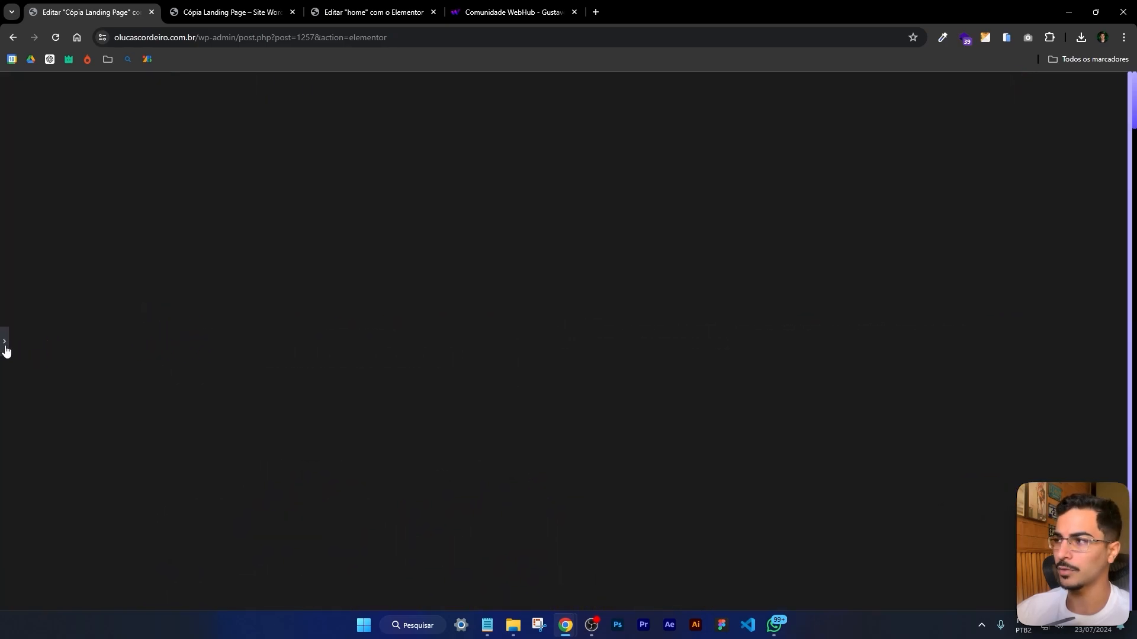
left_click(6, 347)
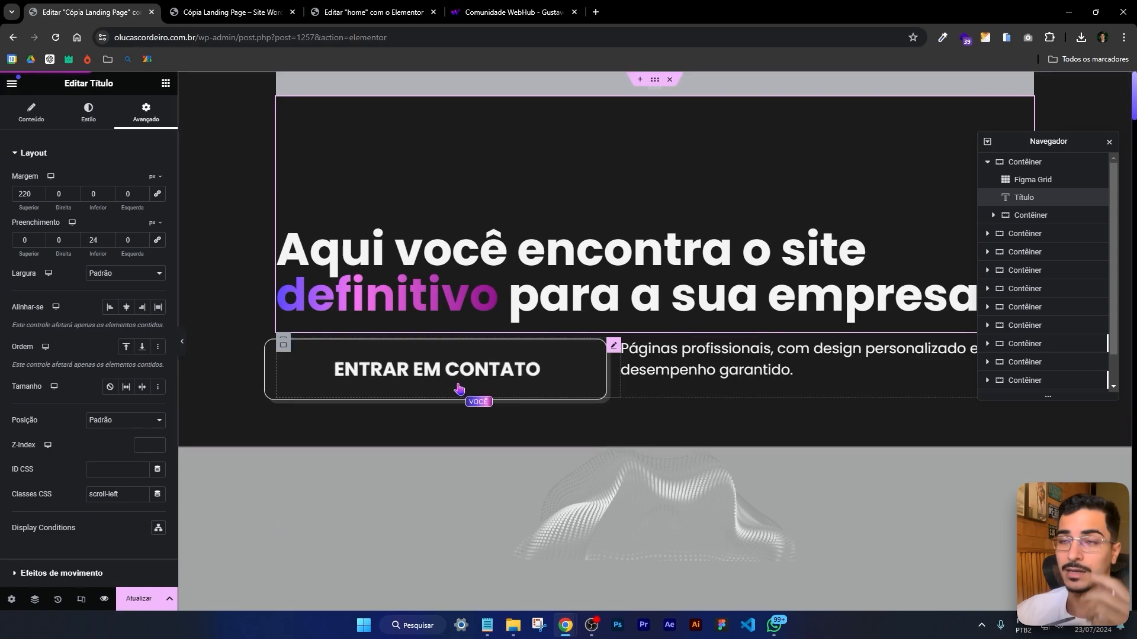
Reload the "Cópia Landing Page" preview and compare its hero spacing with the published home page in the incognito window
key("ctrl+Tab")
key("F5")
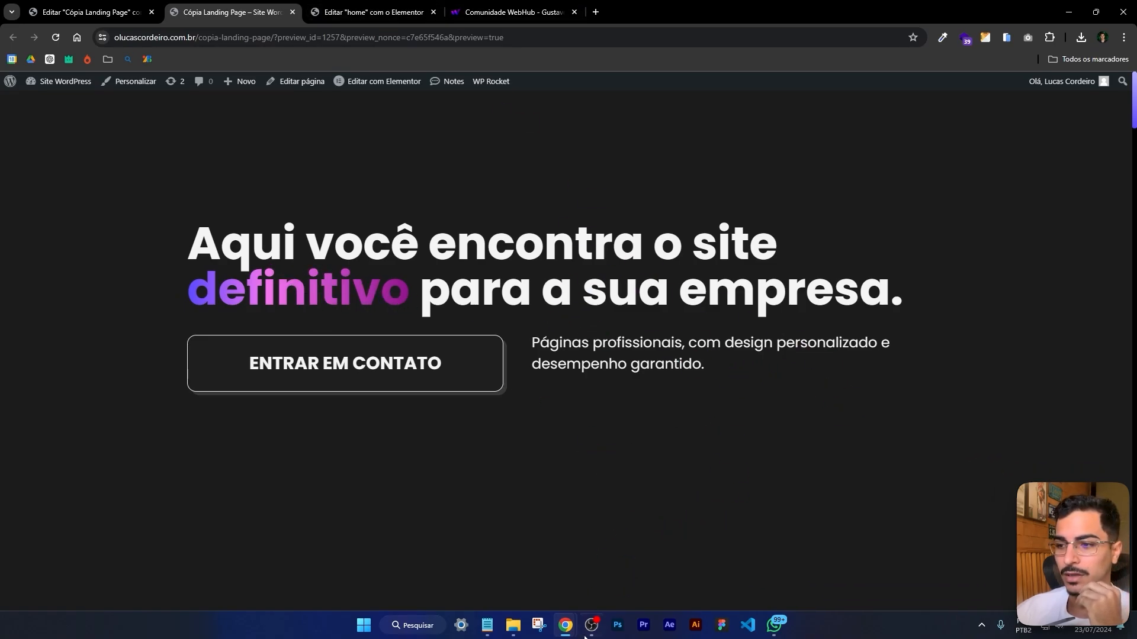
mouse_move(566, 632)
left_click(651, 562)
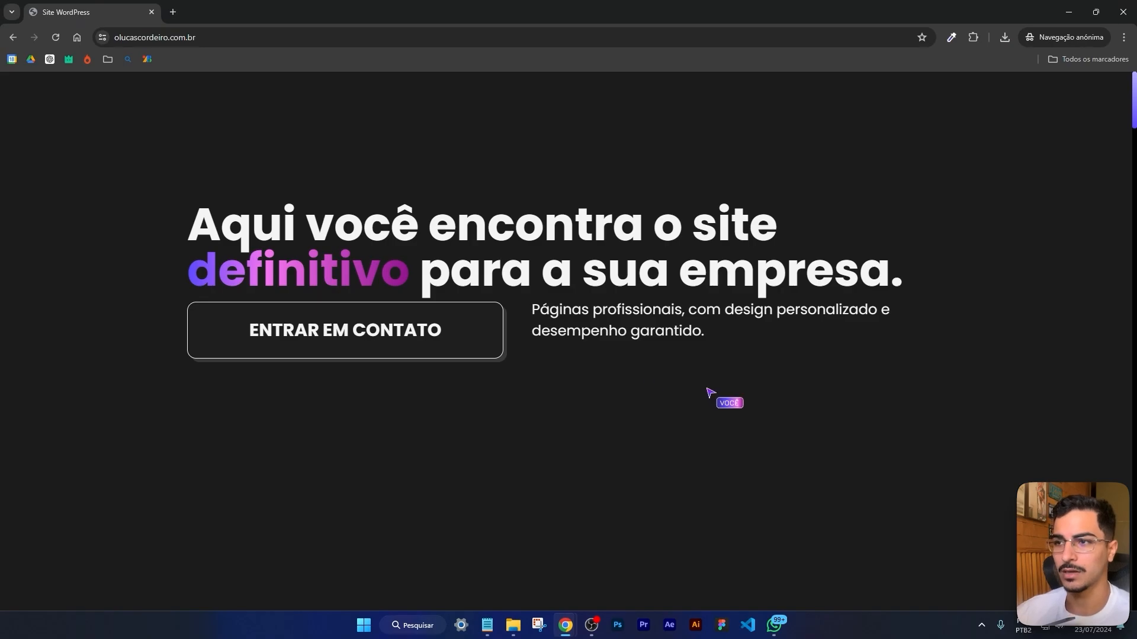
key("alt+Tab")
key("alt+Tab")
key("alt+Tab")
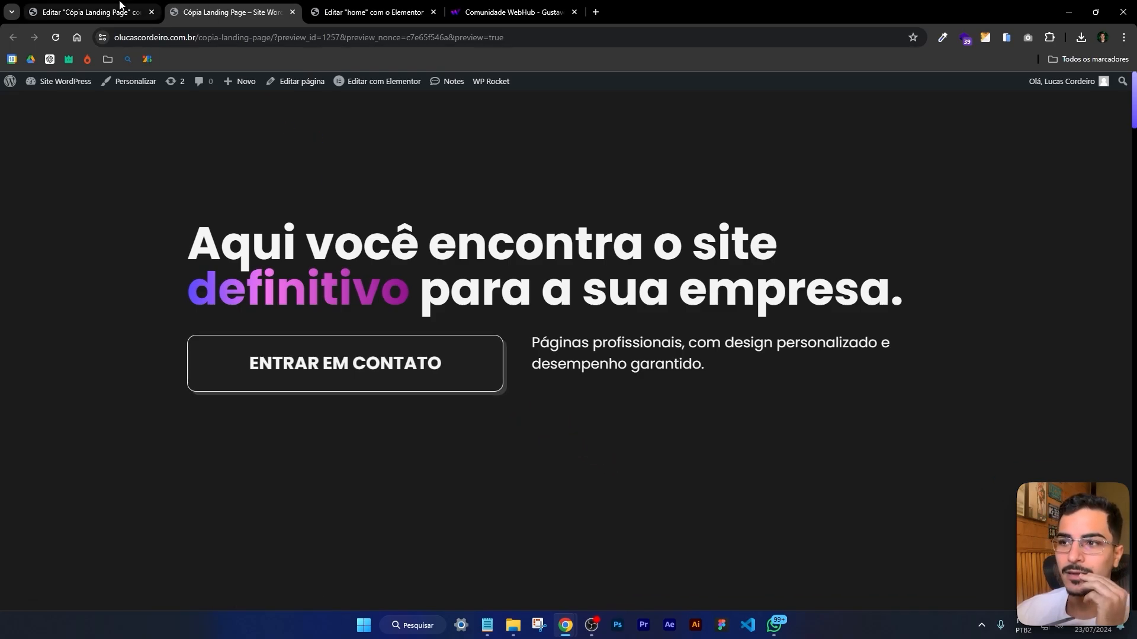
Remove the Grow hover animation from the hero's "ENTRAR EM CONTATO" button
left_click(89, 11)
left_click(612, 347)
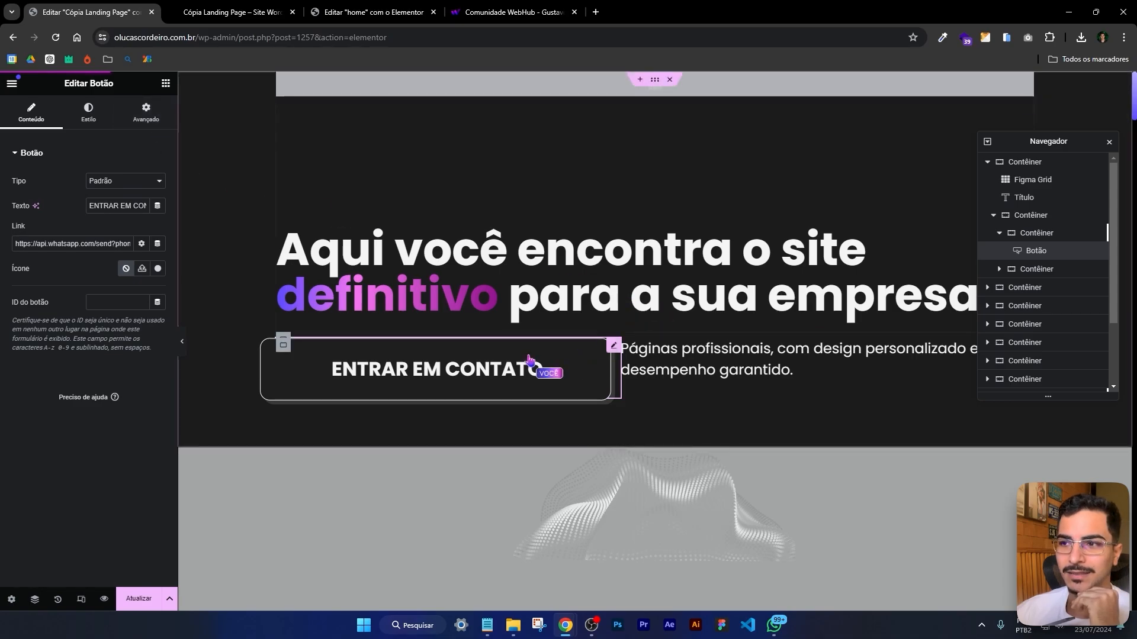
left_click(147, 114)
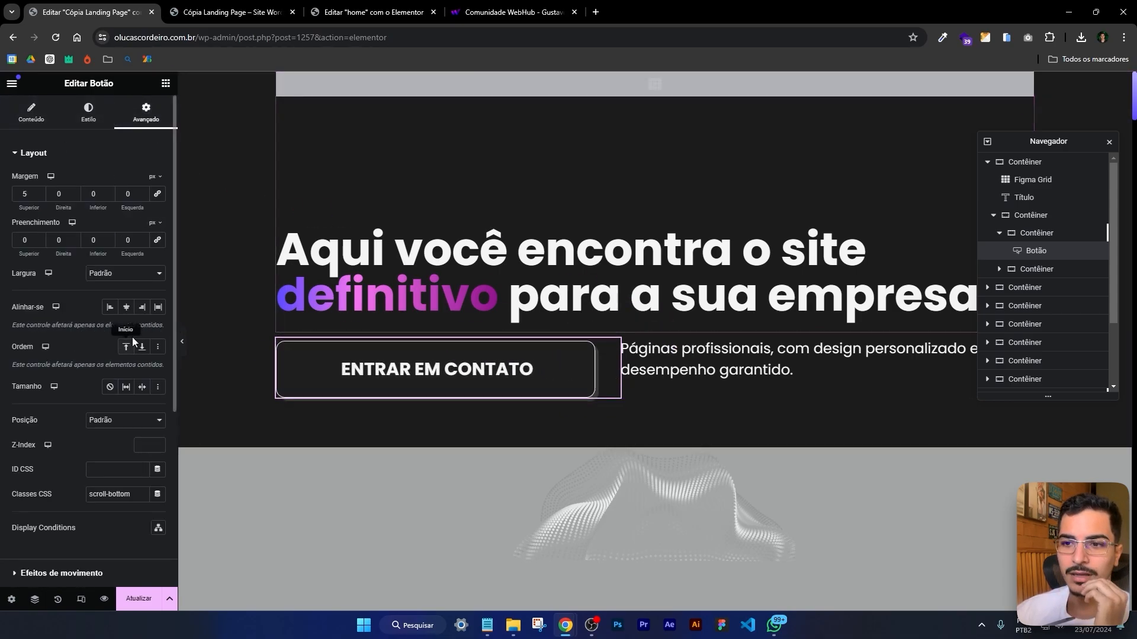
scroll(36, 337, "down", 5)
left_click(57, 503)
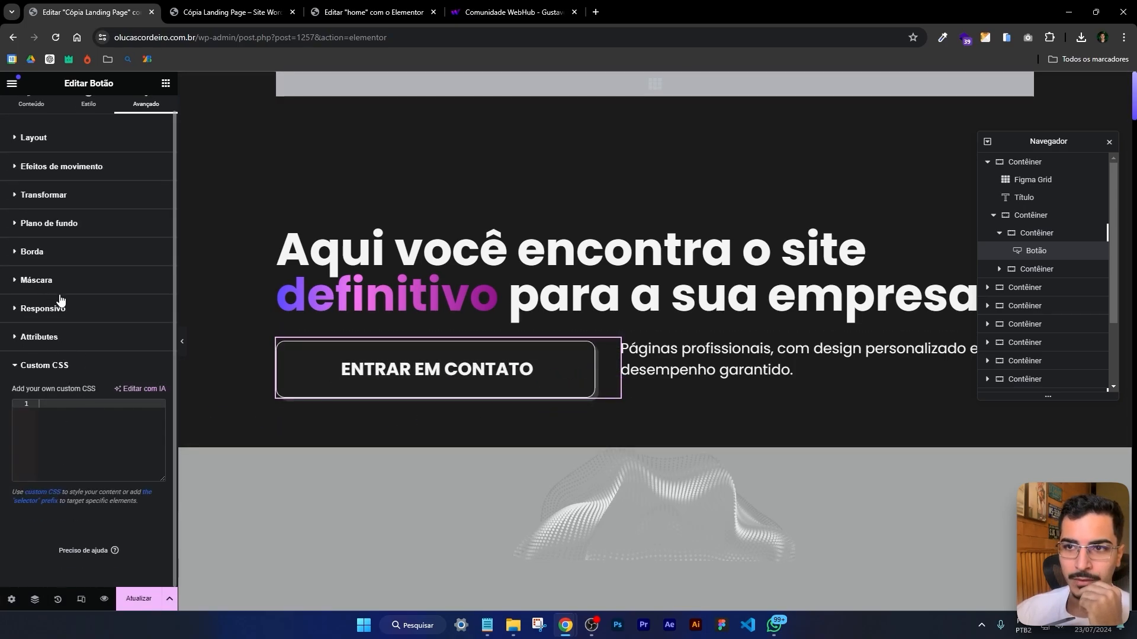
left_click(86, 104)
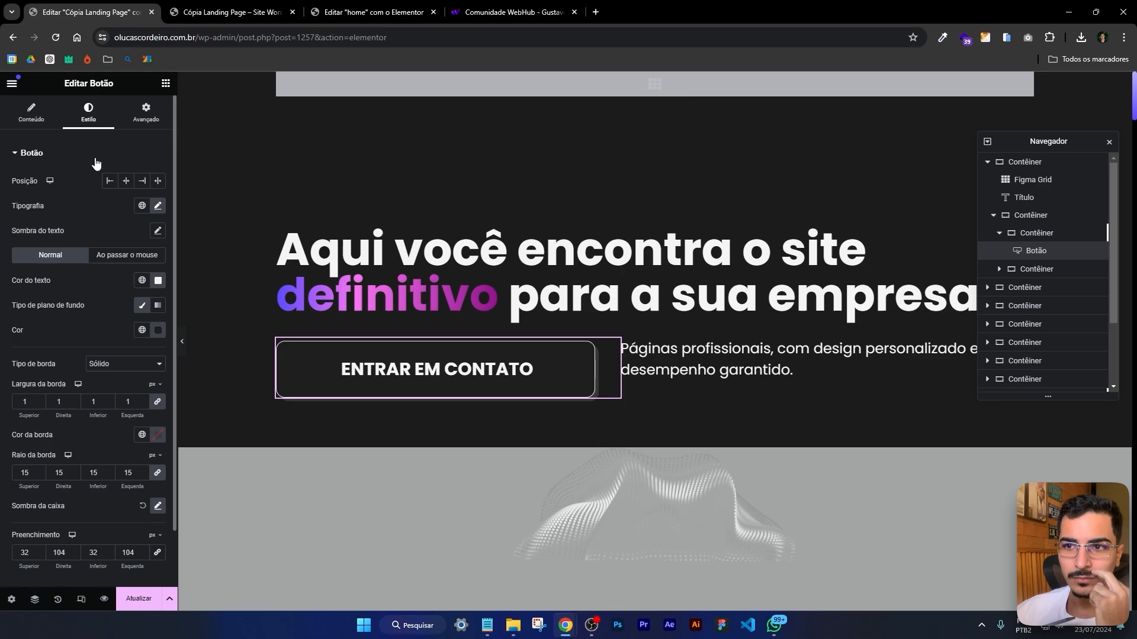
scroll(91, 220, "down", 1)
left_click(136, 197)
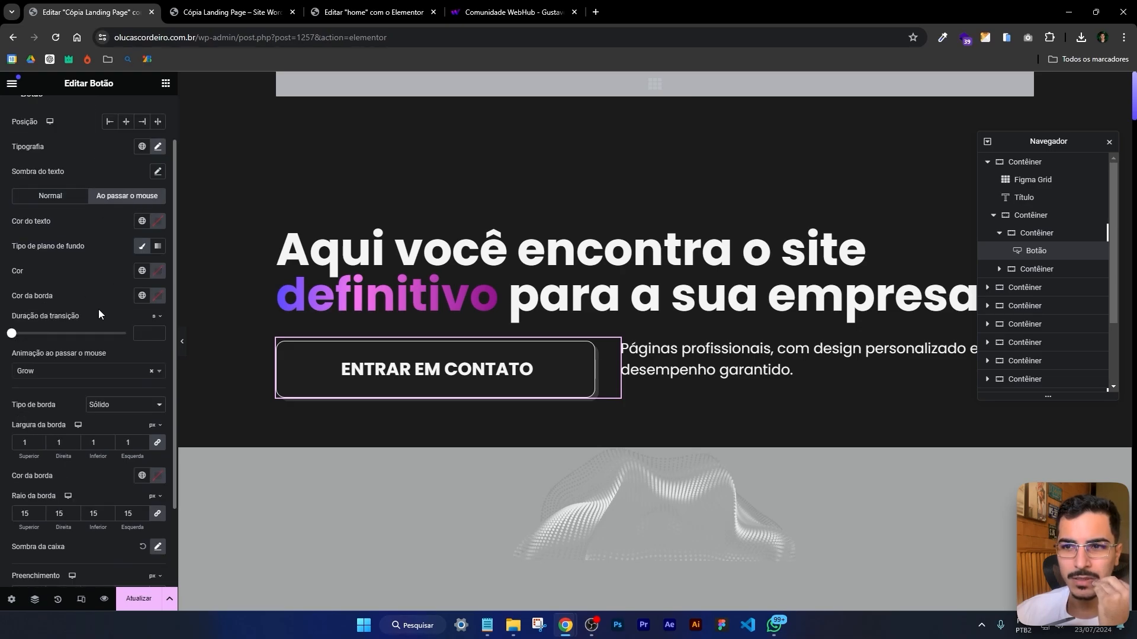
left_click(44, 377)
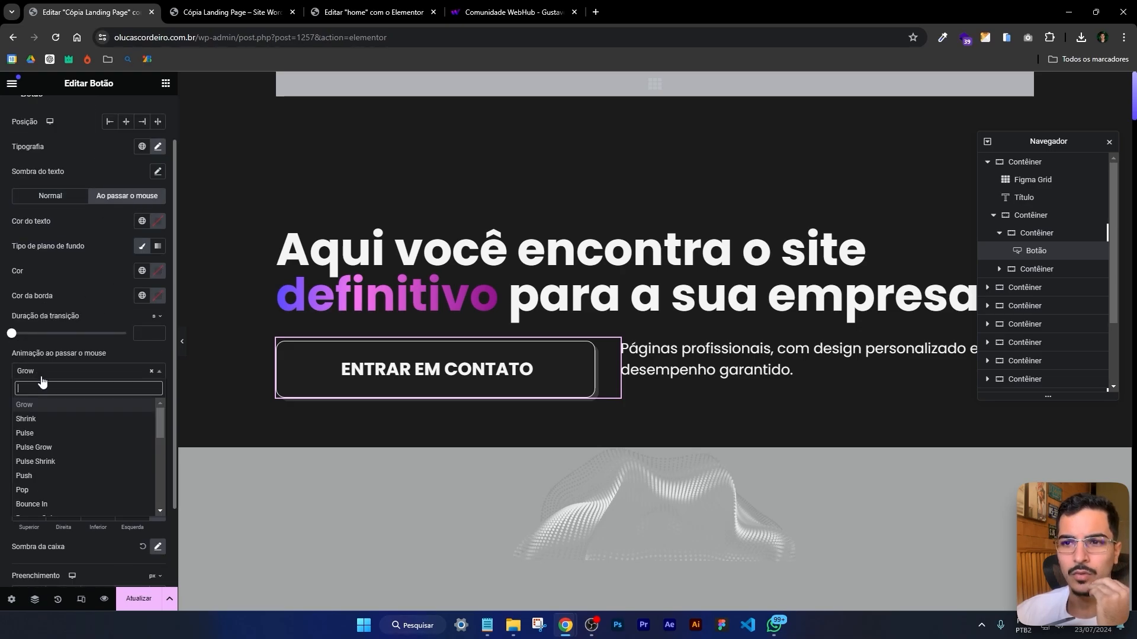
left_click(151, 372)
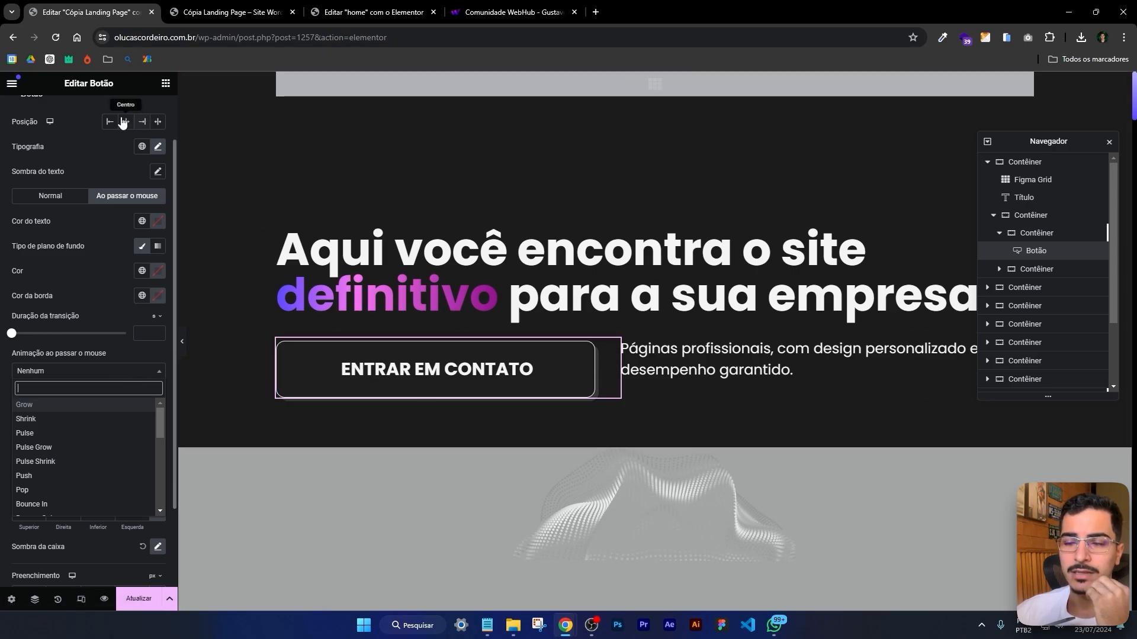
Start a "selector .elementor-button" rule in the custom CSS of the "ENTRAR EM CONTATO" button
scroll(125, 116, "up", 2)
left_click(145, 112)
scroll(37, 415, "down", 5)
left_click(48, 500)
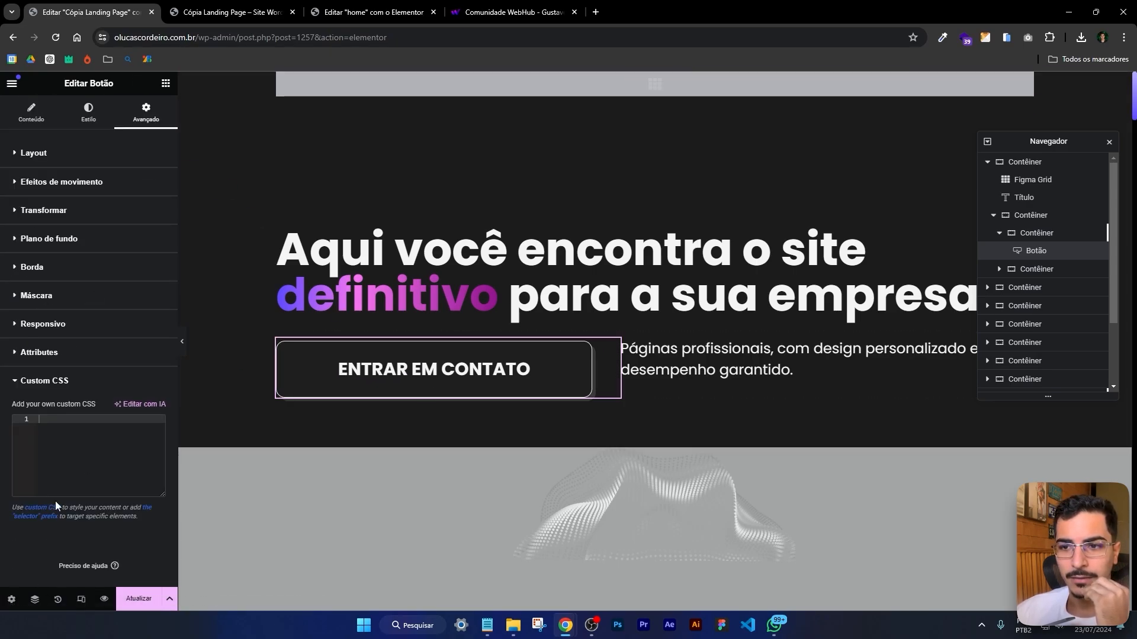
left_click(81, 401)
type("s")
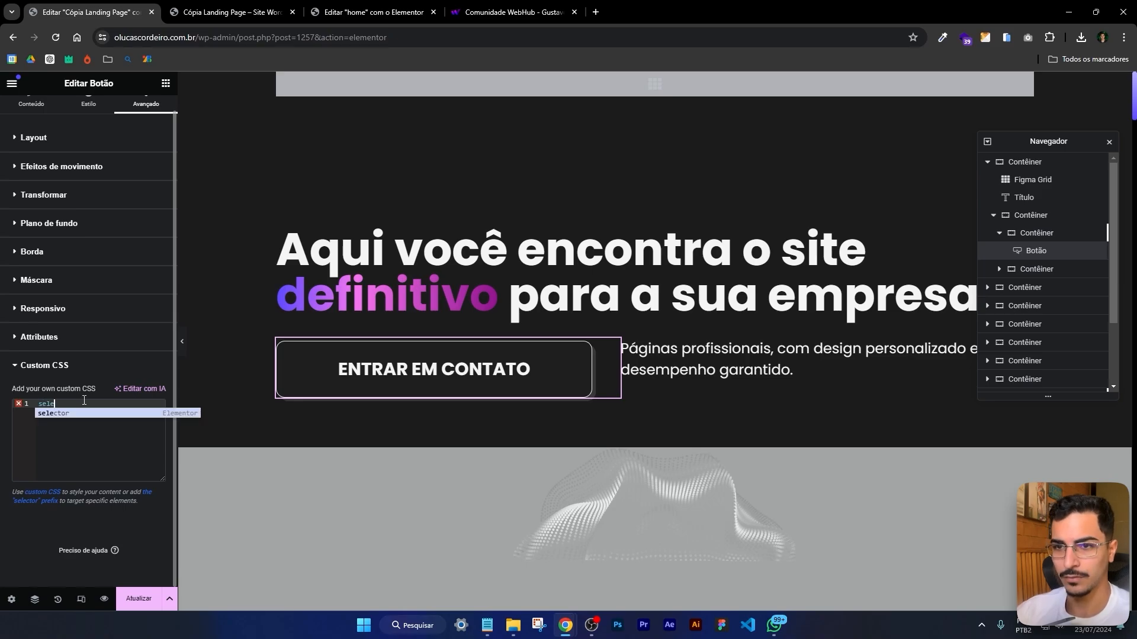
type("ele")
key("Return")
type(".element")
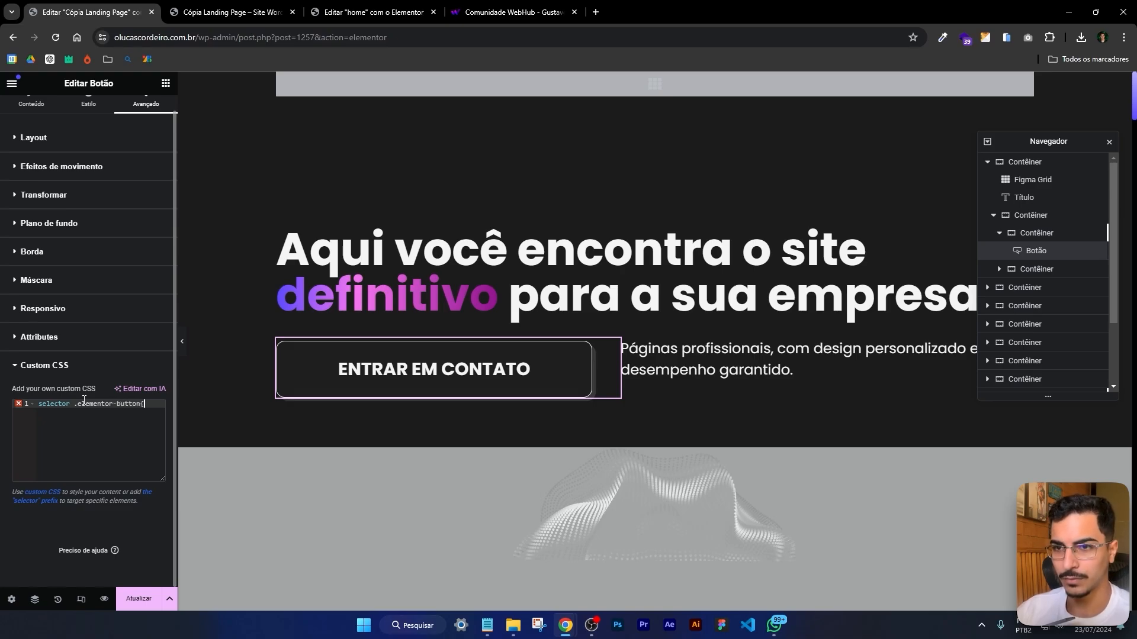
type("or-button{")
key("Return")
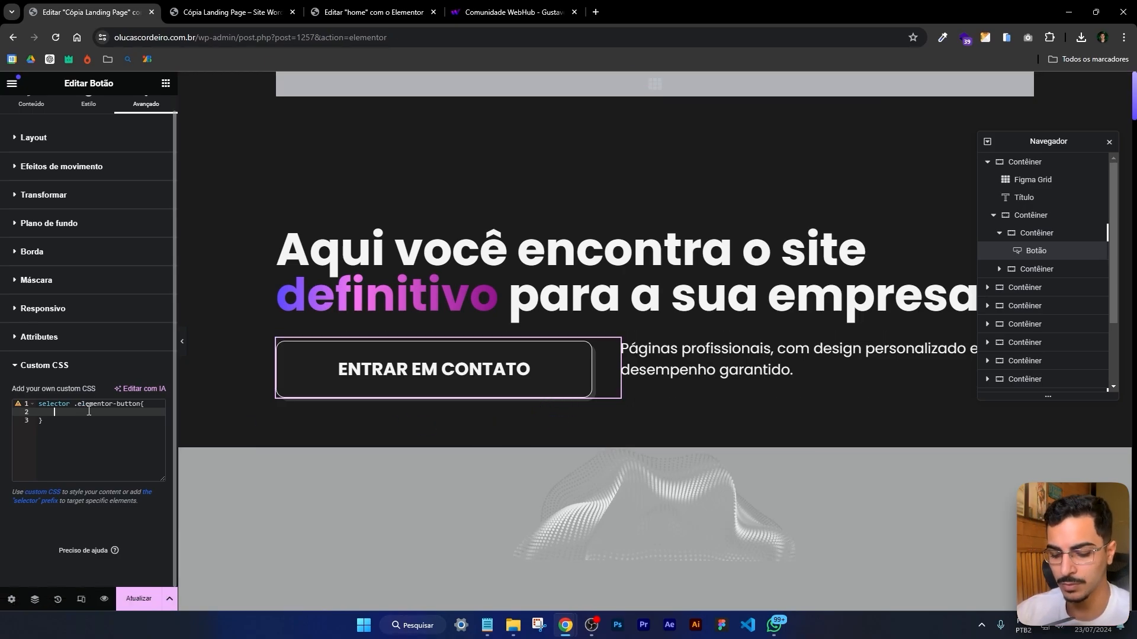
Add "transition: all .3s" to the button's CSS rule and insert empty lines below the rule
type("transitio")
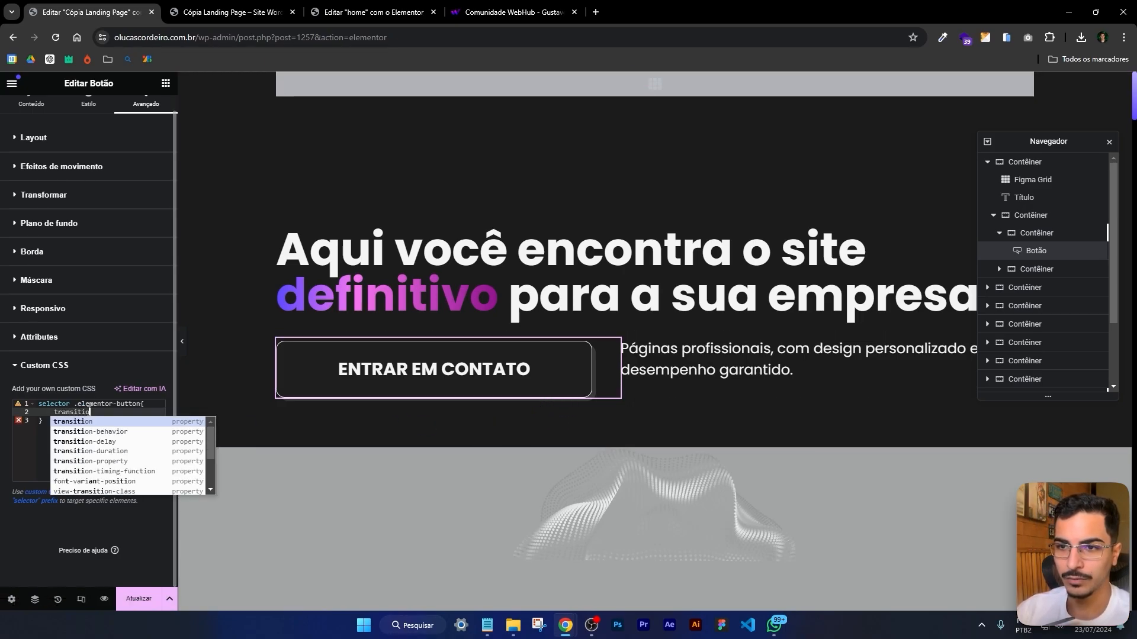
type("n: ")
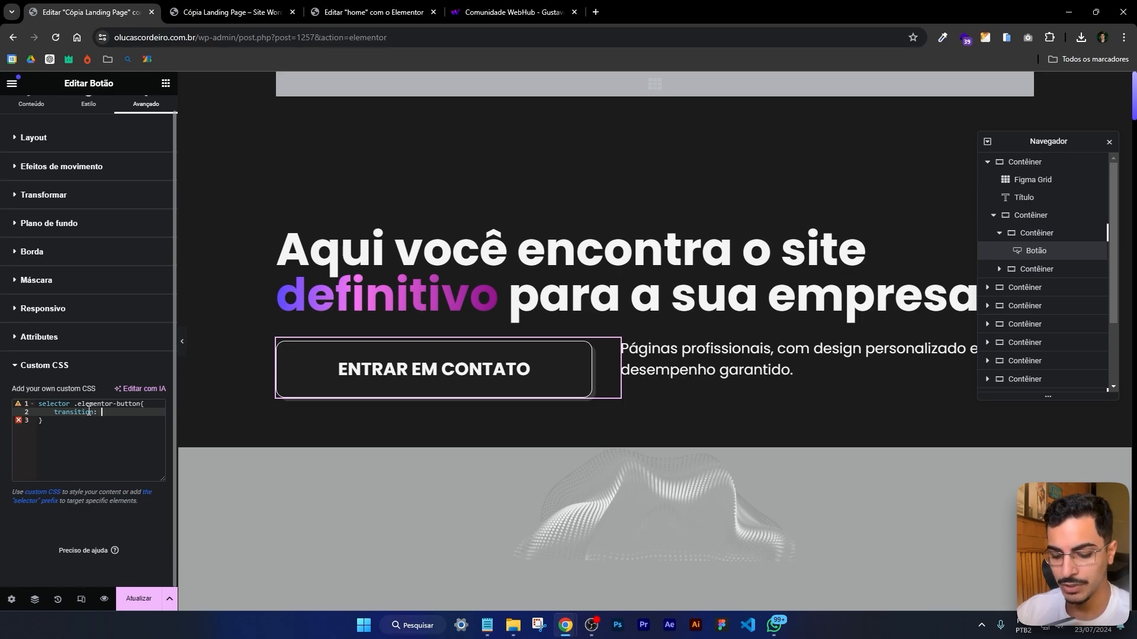
type("all .3s")
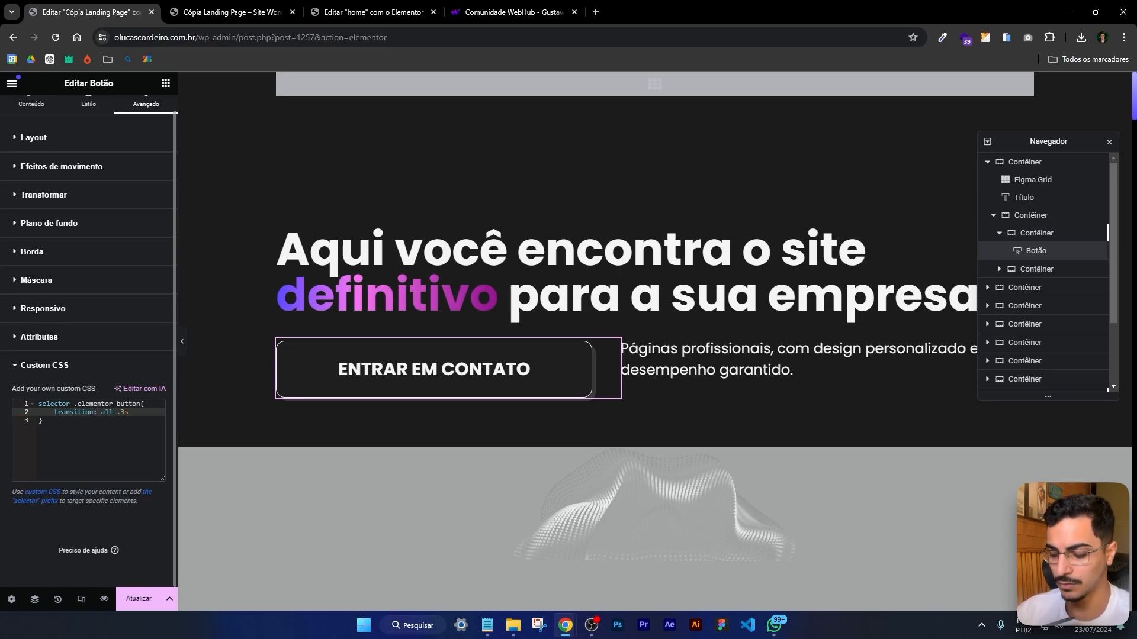
left_click(74, 421)
key("Return")
key("Return")
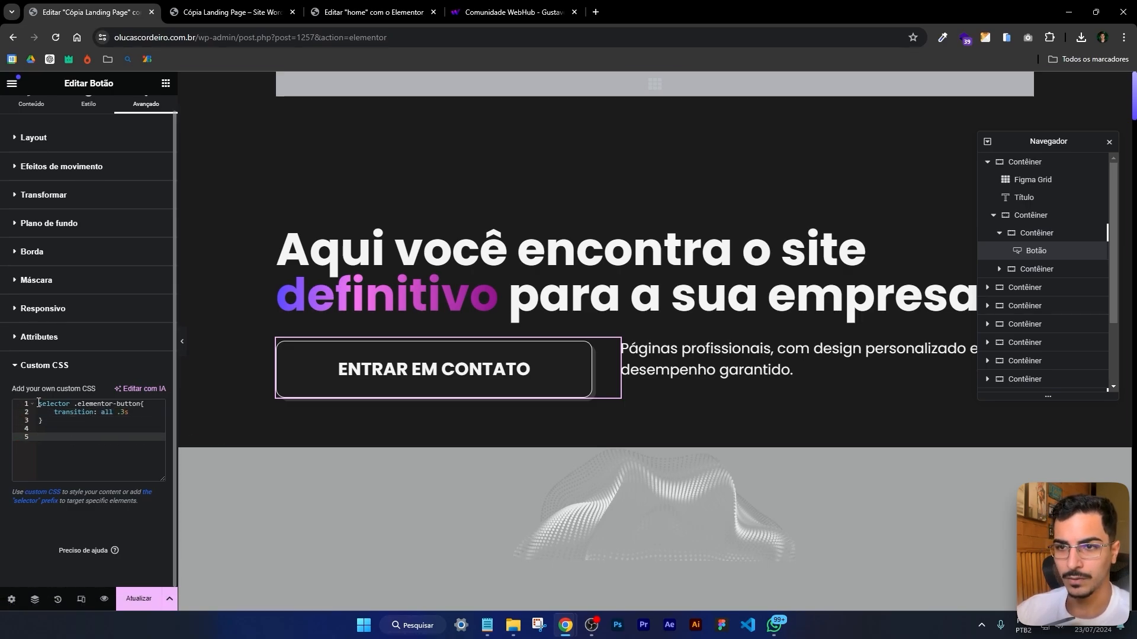
Copy the button's selector below its rule and start a "selector .elementor-button:hover" rule
left_click_drag(39, 403, 145, 405)
left_click(84, 442)
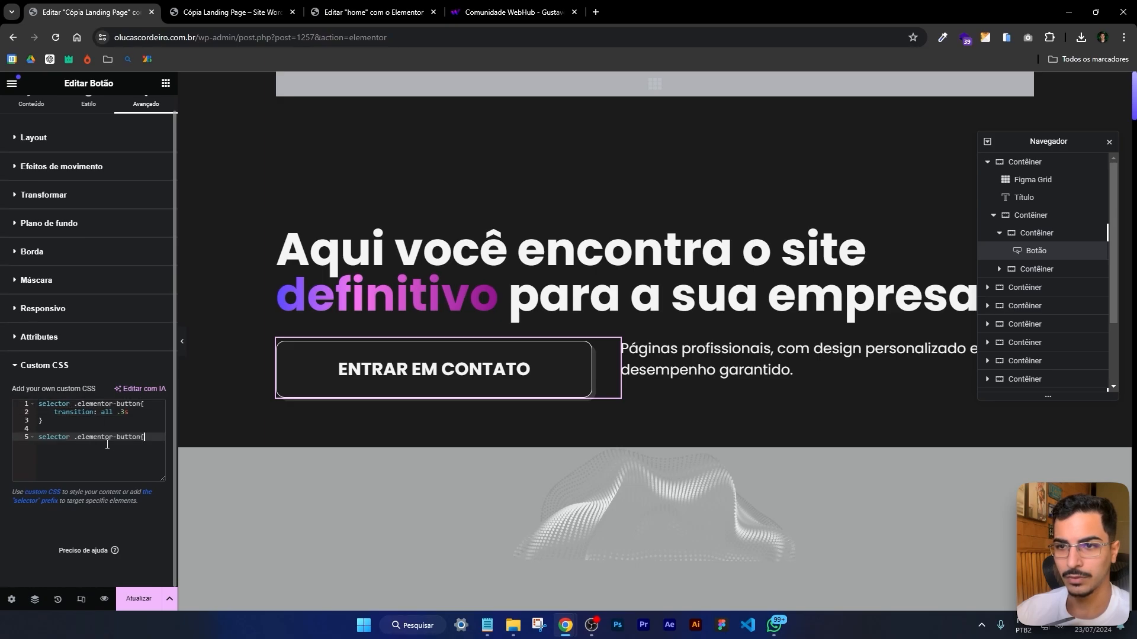
key("BackSpace")
type(":hover{")
key("Return")
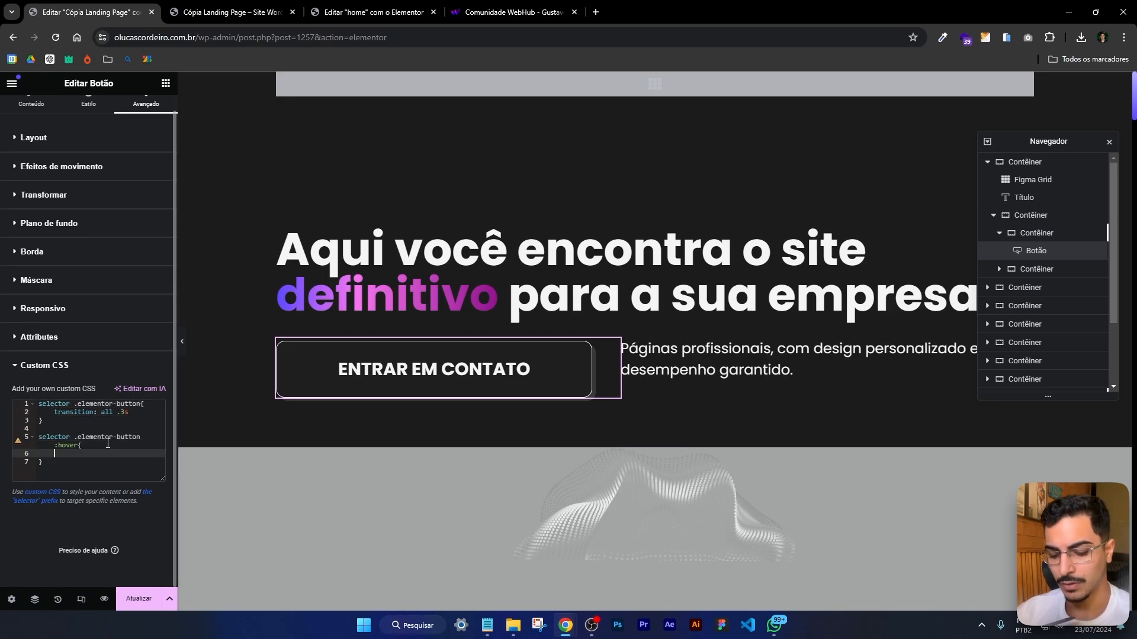
Add "transform: translate(-2px 2px)" to the button's hover rule
type("trans")
key("Return")
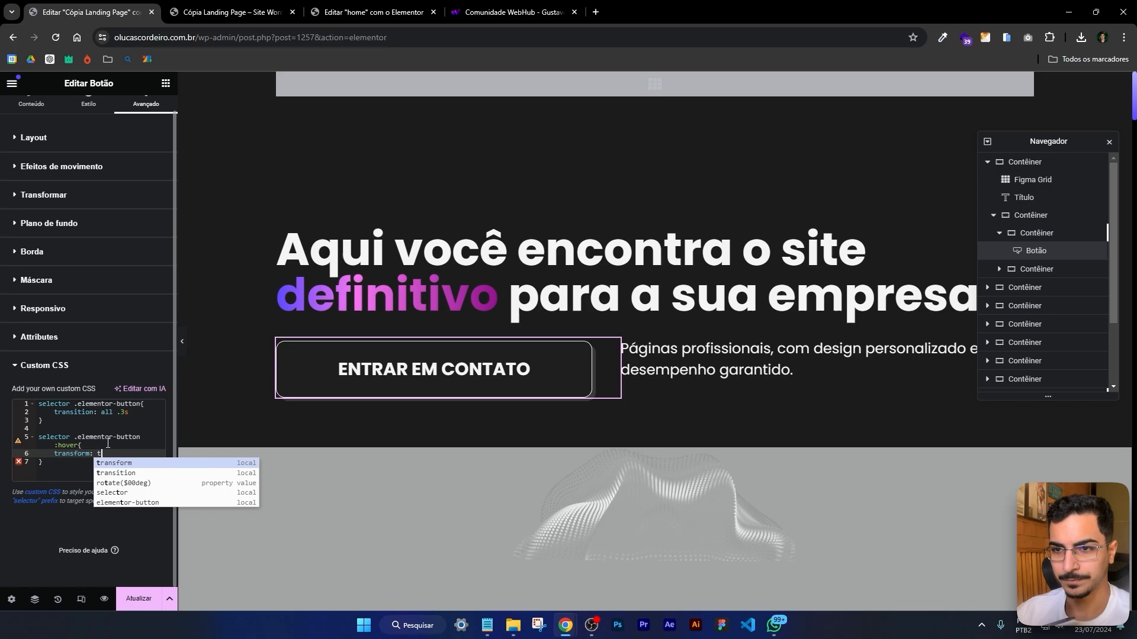
type("translate")
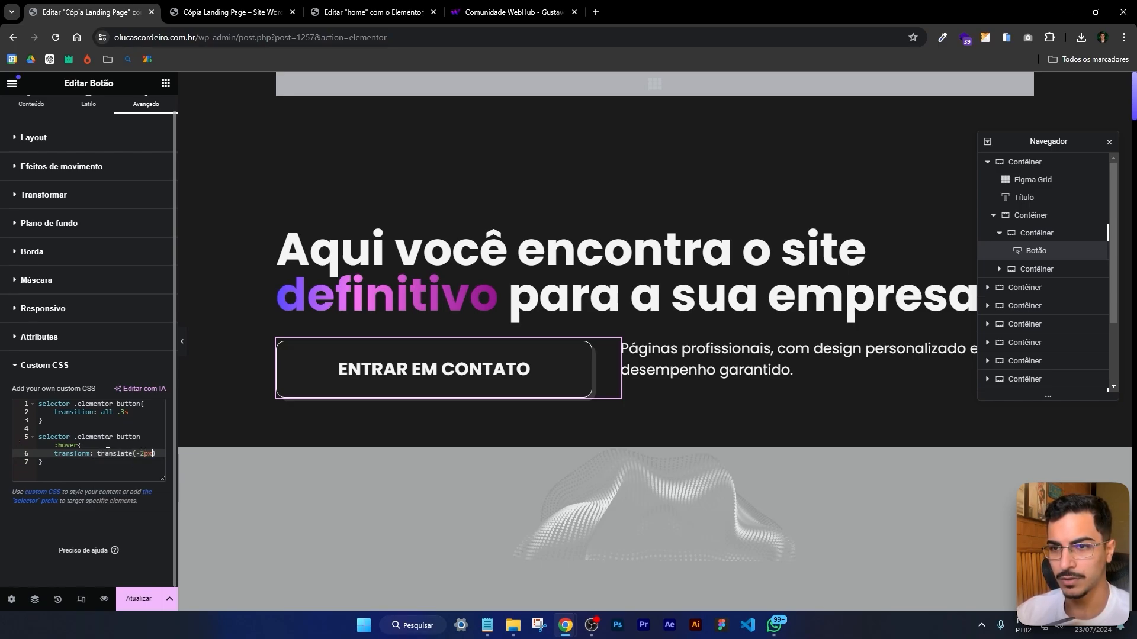
type("(-2px 2px")
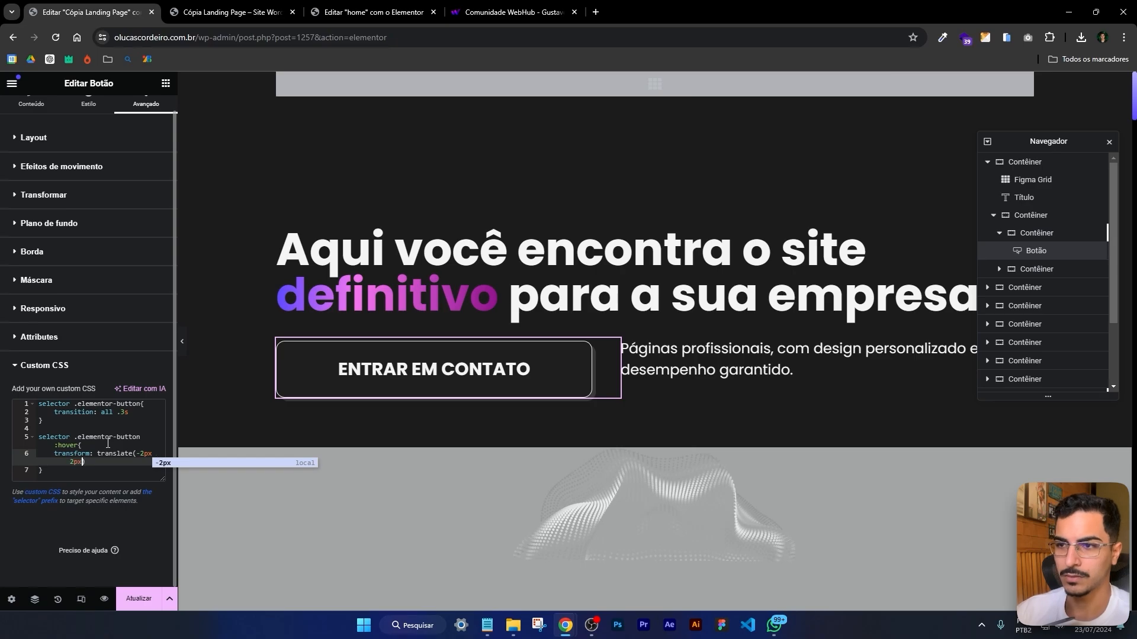
Check the button in the page preview and change the hover rule's selector to "selector a.elementor-button:hover"
left_click(215, 10)
right_click(614, 350)
left_click(80, 16)
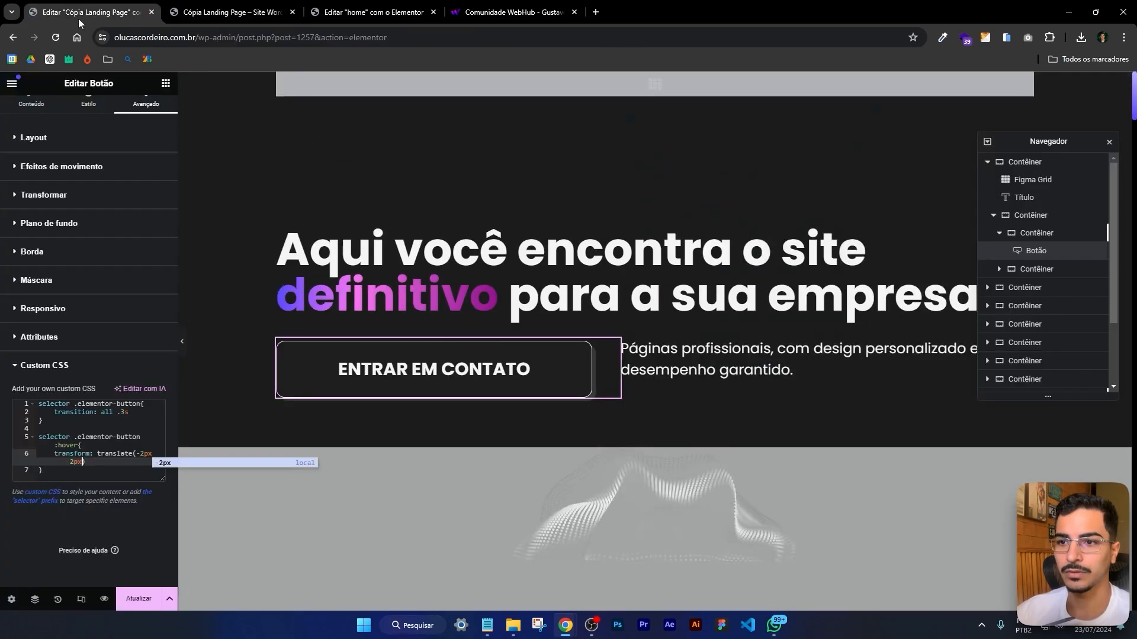
left_click(76, 436)
type("a")
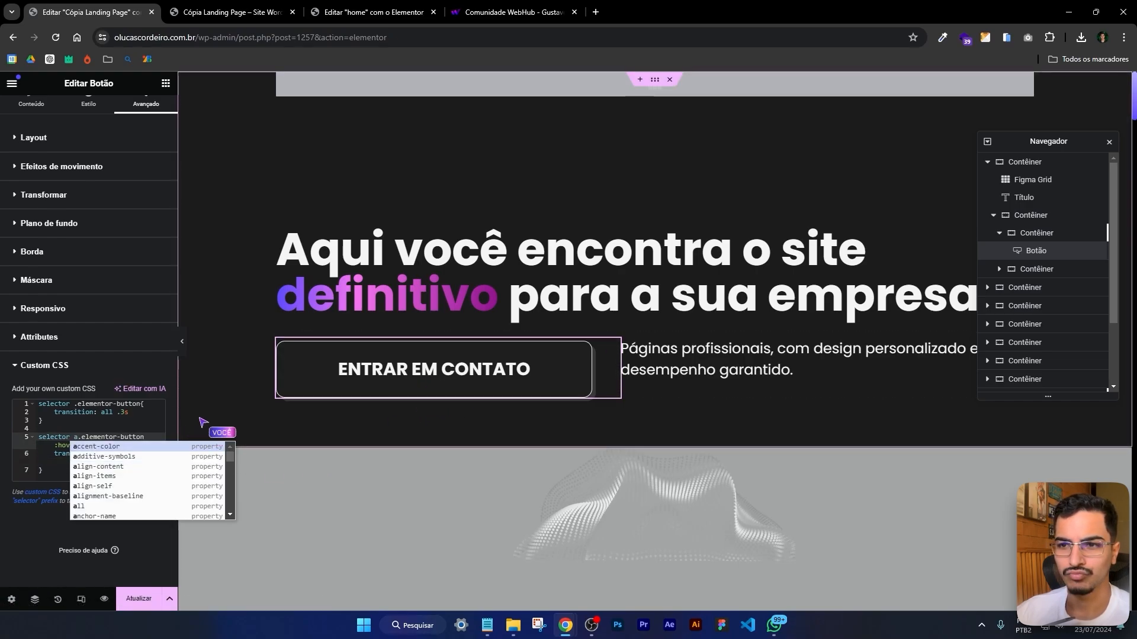
Inspect the "ENTRAR EM CONTATO" button in the preview with the developer tools and add a style rule for its selector
left_click(231, 12)
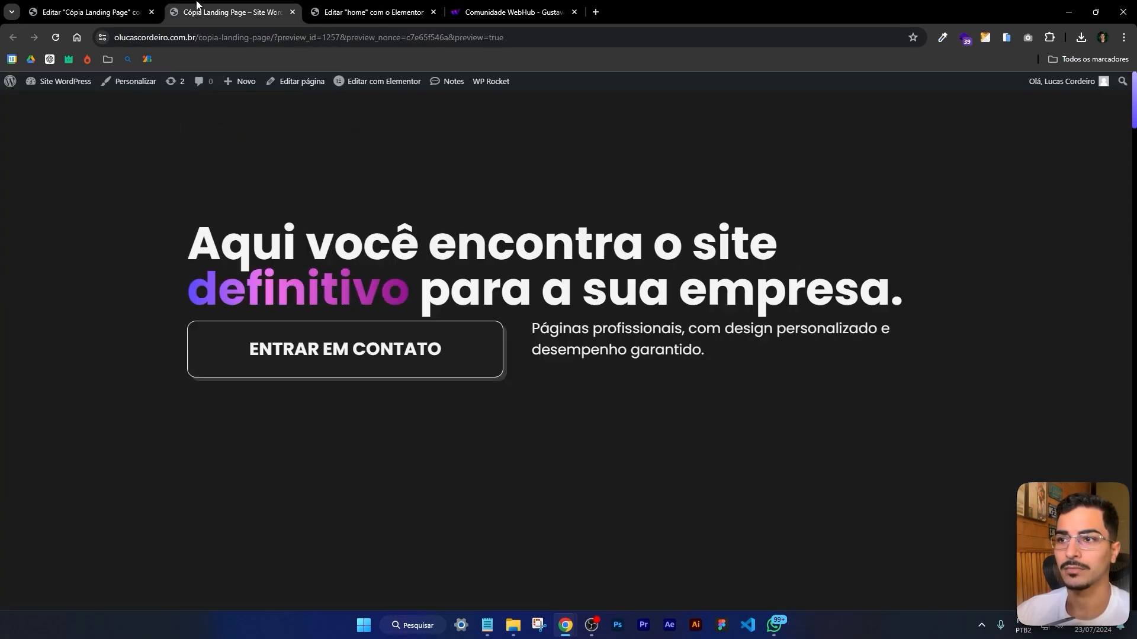
right_click(736, 391)
left_click(780, 371)
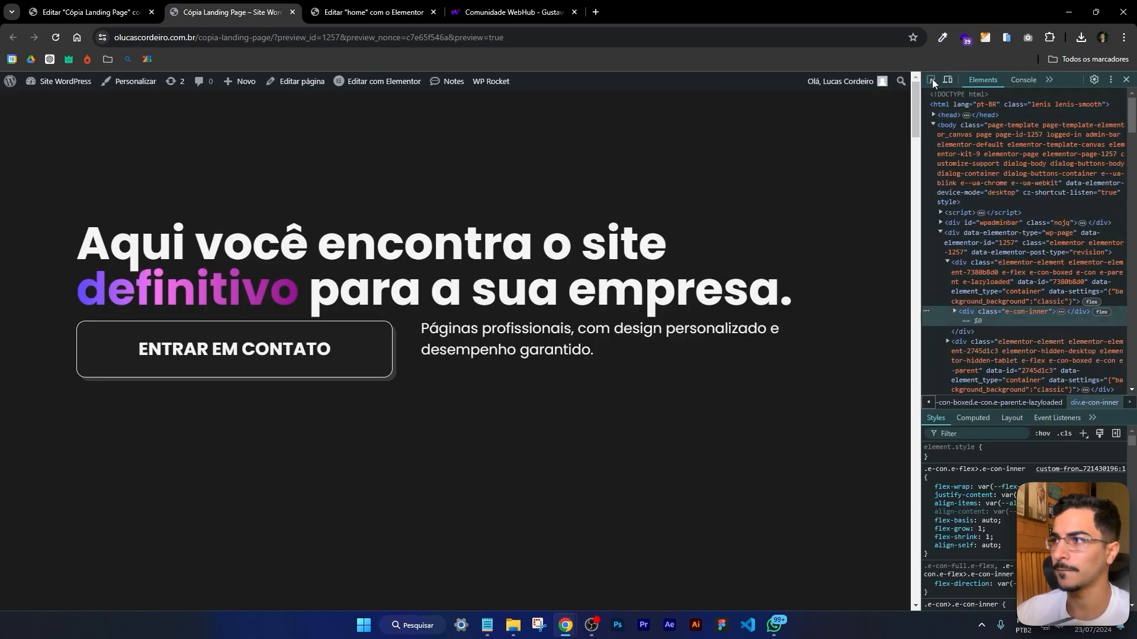
left_click(931, 79)
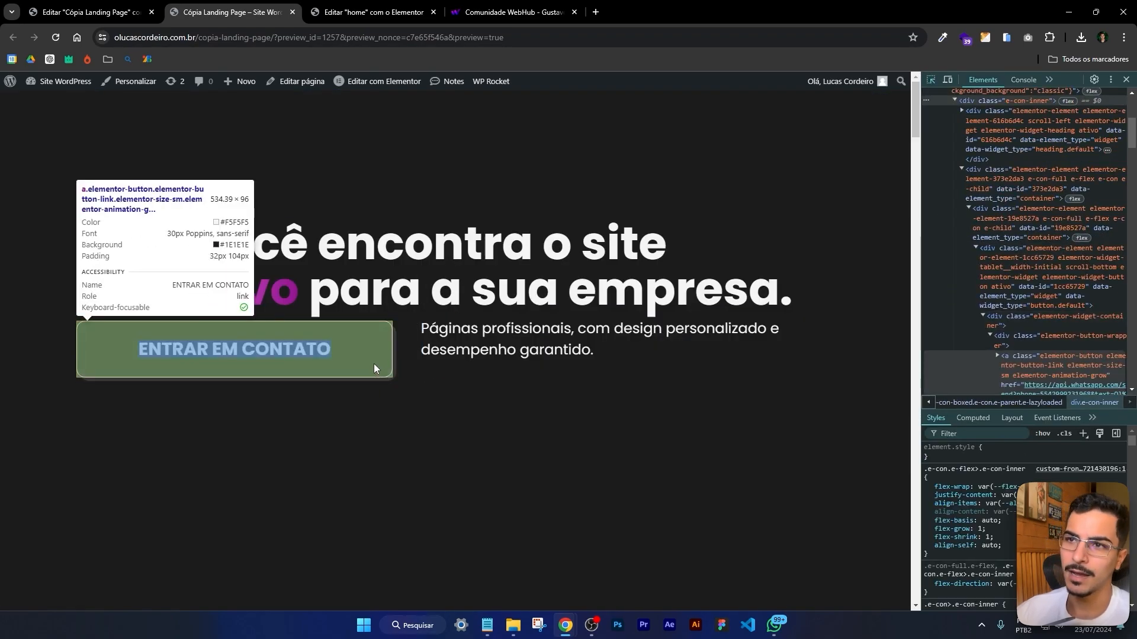
left_click(374, 364)
left_click(1083, 434)
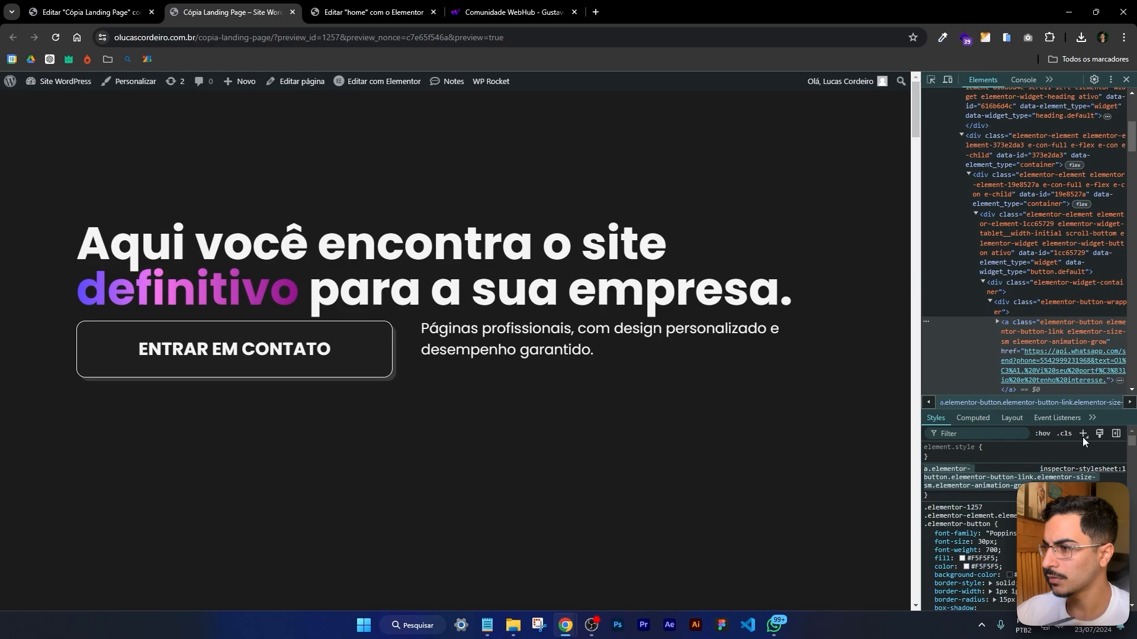
Back in the editor, correct the hover transform to "translate(2px, 2px)" with a comma and no minus sign
left_click(89, 12)
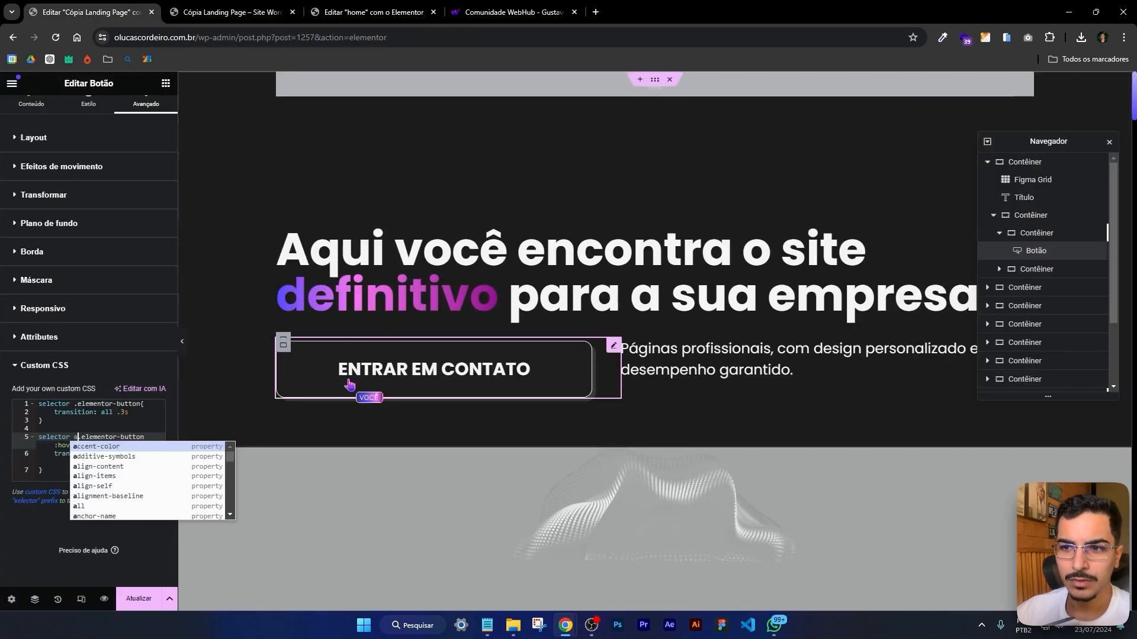
left_click(152, 457)
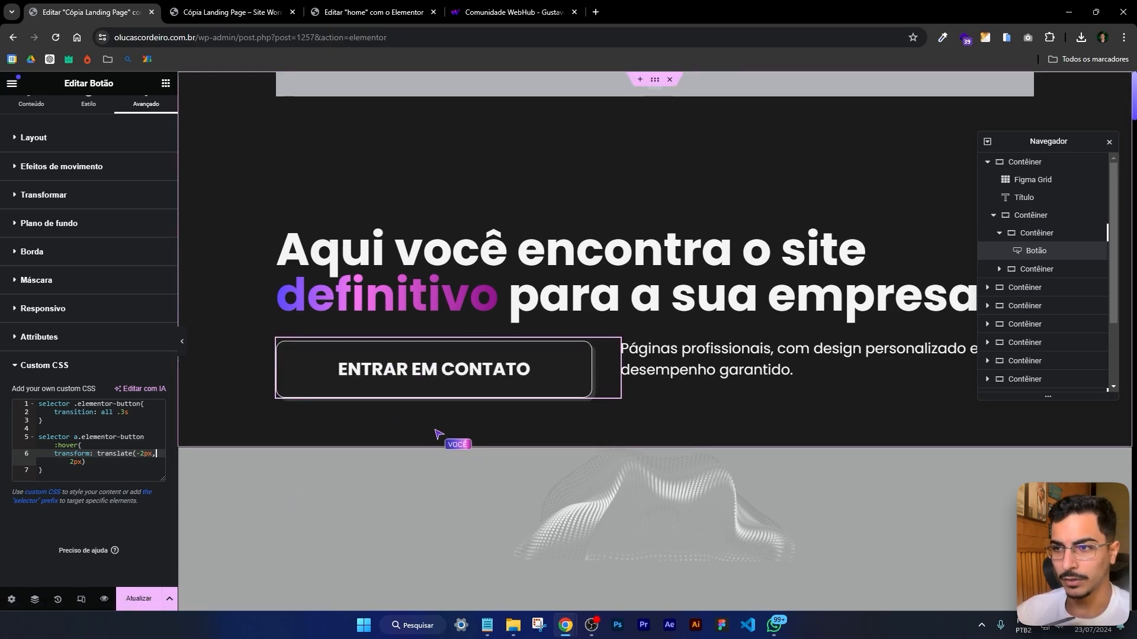
left_click(141, 453)
key("BackSpace")
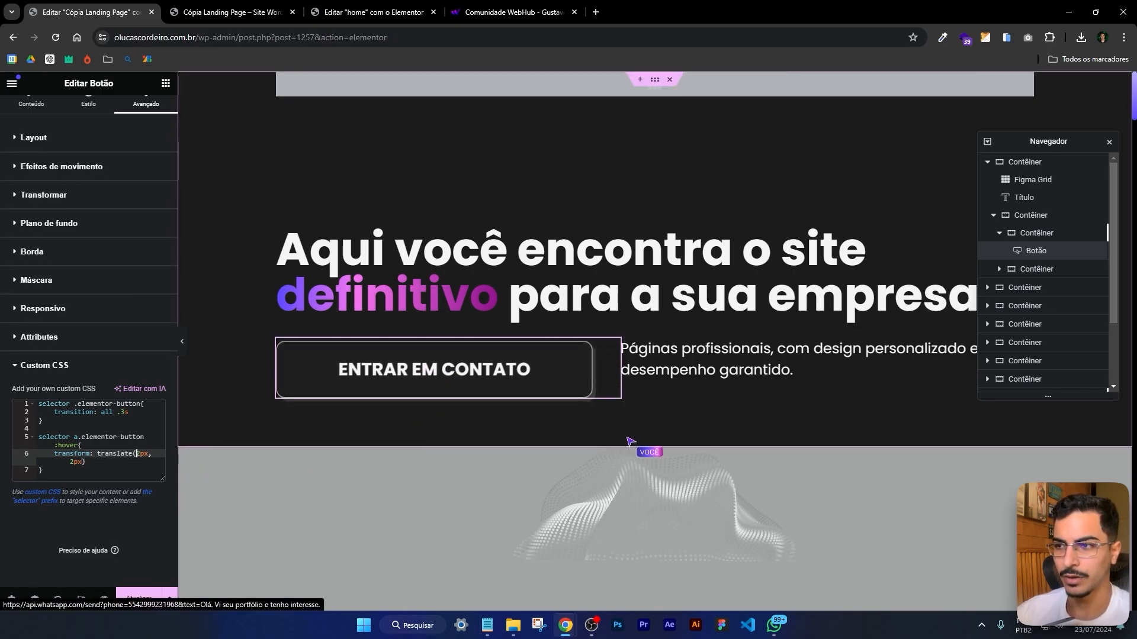
Set both values of the hover transform to 4px so it reads "translate(4px, 4px)"
left_click_drag(141, 448, 141, 452)
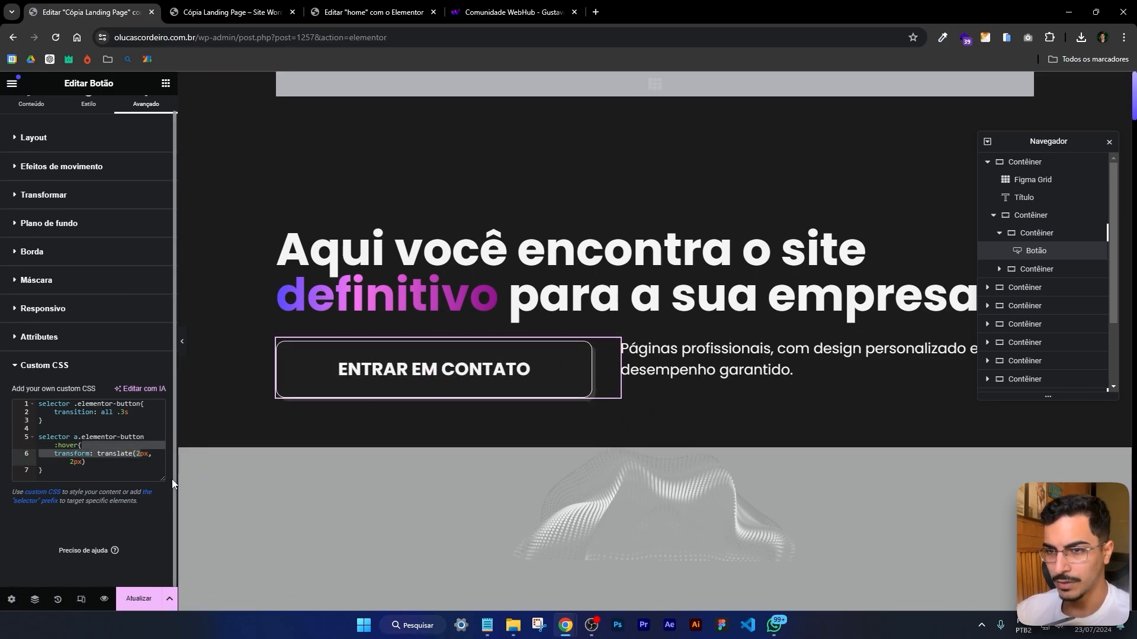
left_click(141, 453)
key("ctrl+plus")
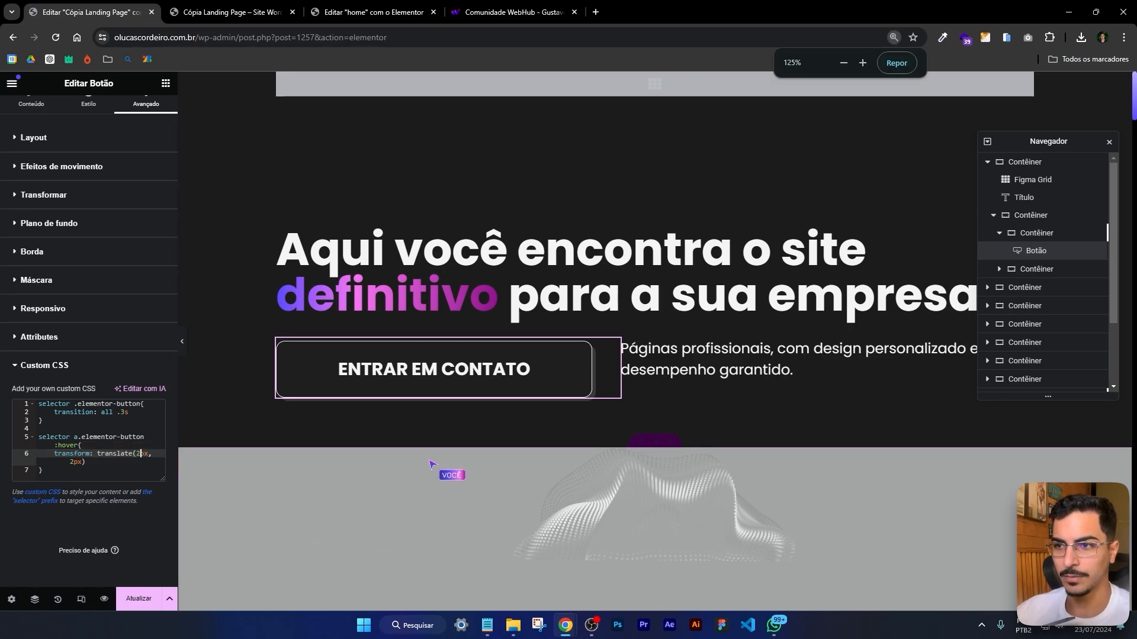
key("ctrl+plus")
key("ctrl+plus")
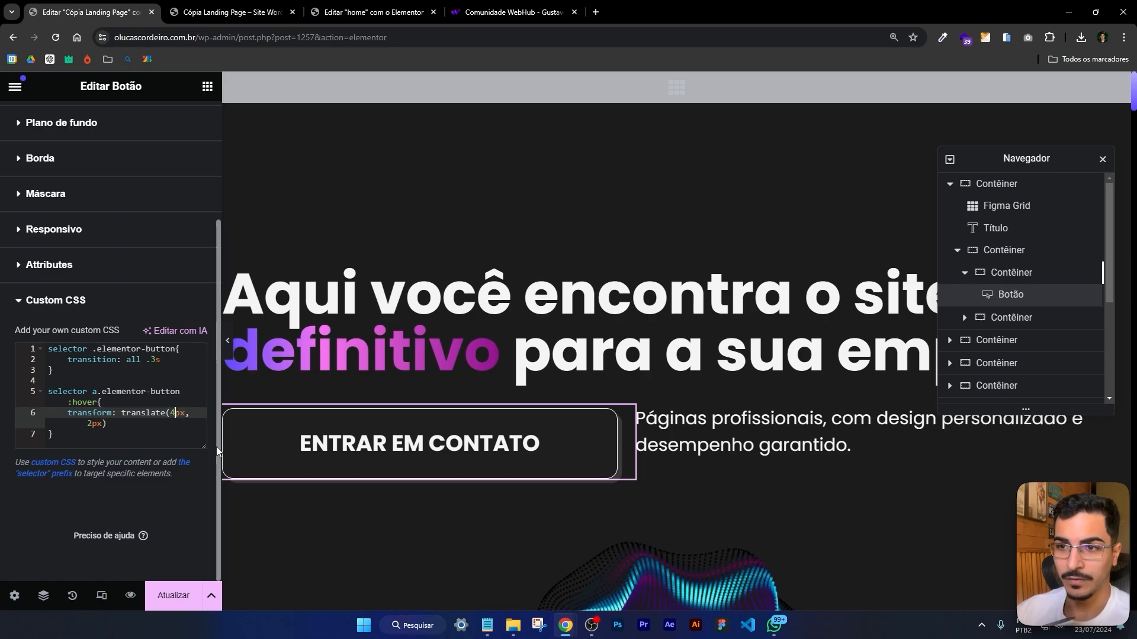
left_click(90, 423)
type("2")
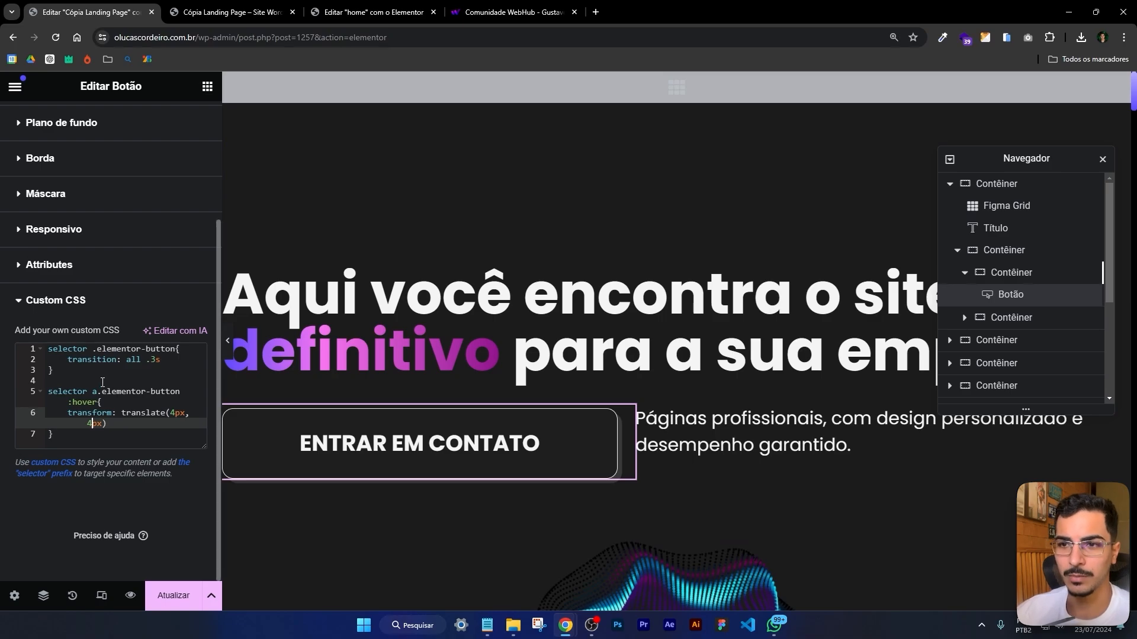
Preview the page and check the button's hover movement at 100% zoom
left_click(130, 600)
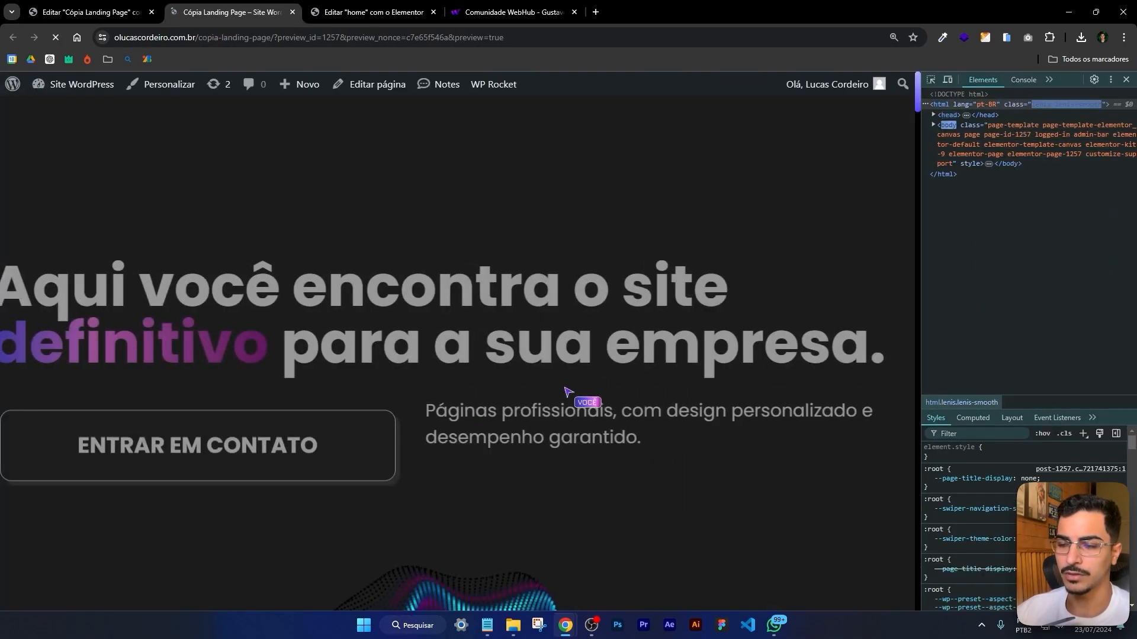
scroll(522, 371, "down", 2)
scroll(481, 379, "down", 1)
scroll(457, 387, "up", 1)
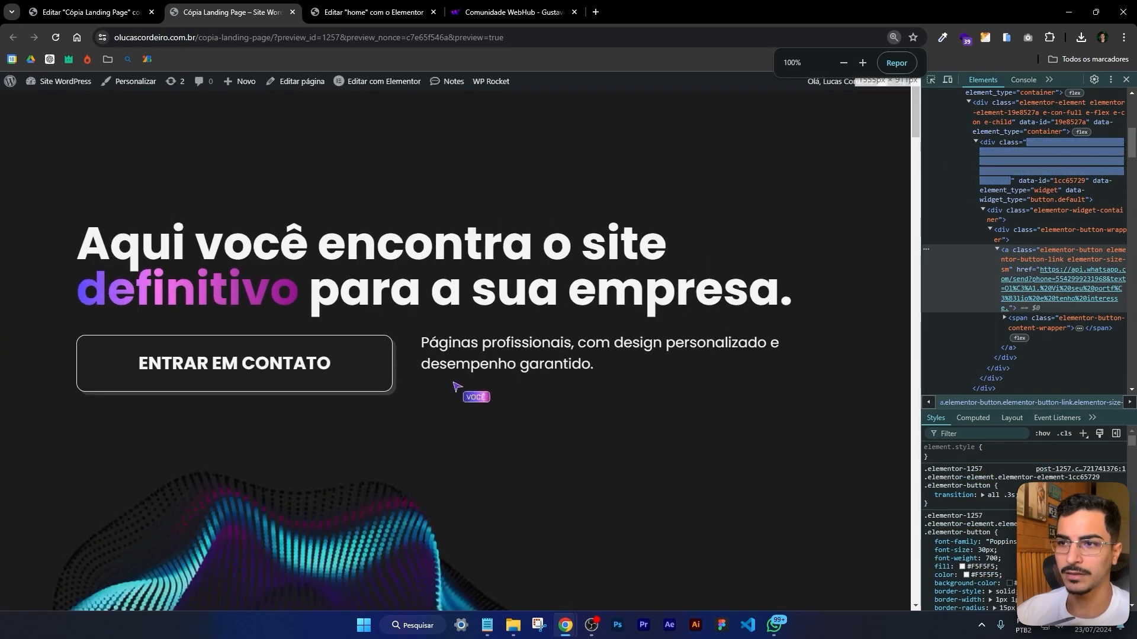
Add "box-shadow: none" after the transform in the button's hover rule
left_click(92, 5)
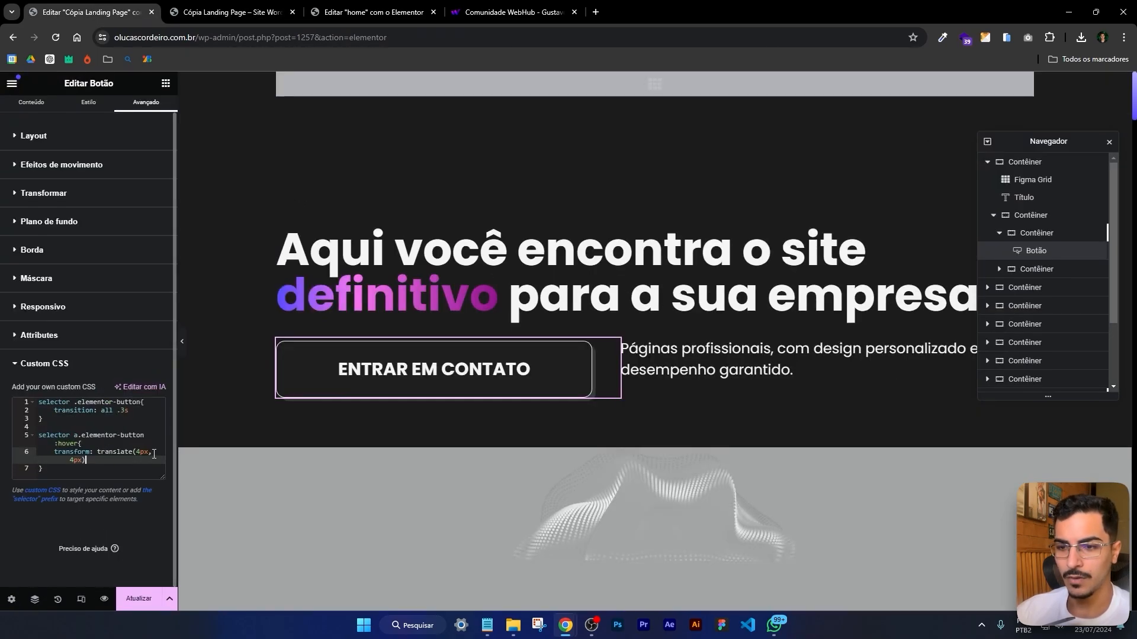
type(";")
key("Return")
type("box")
key("Return")
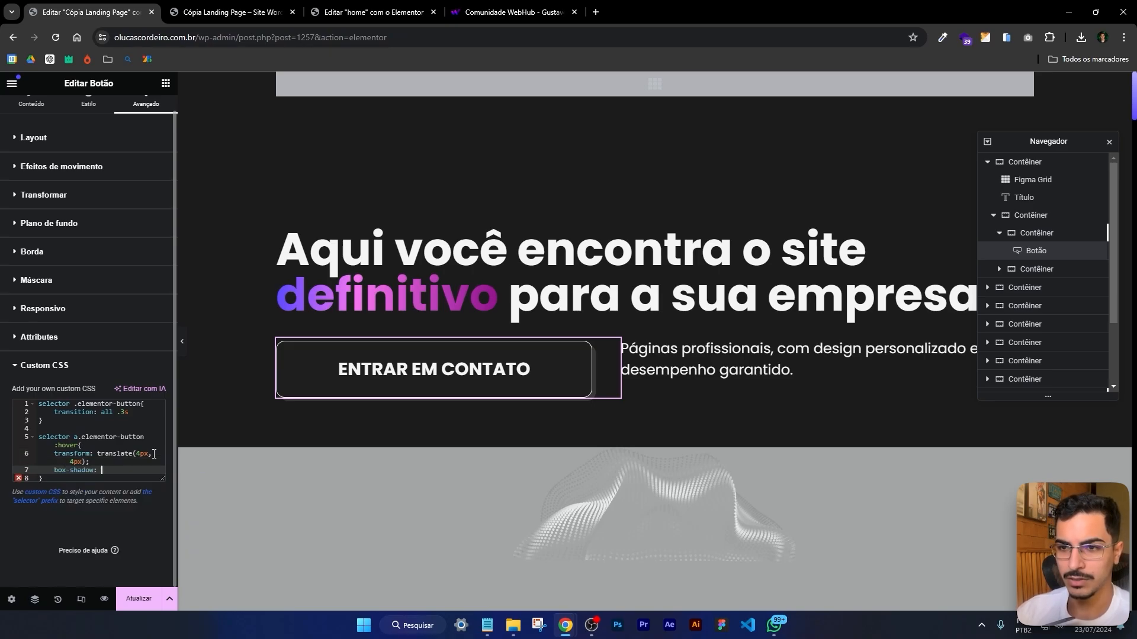
type(": none")
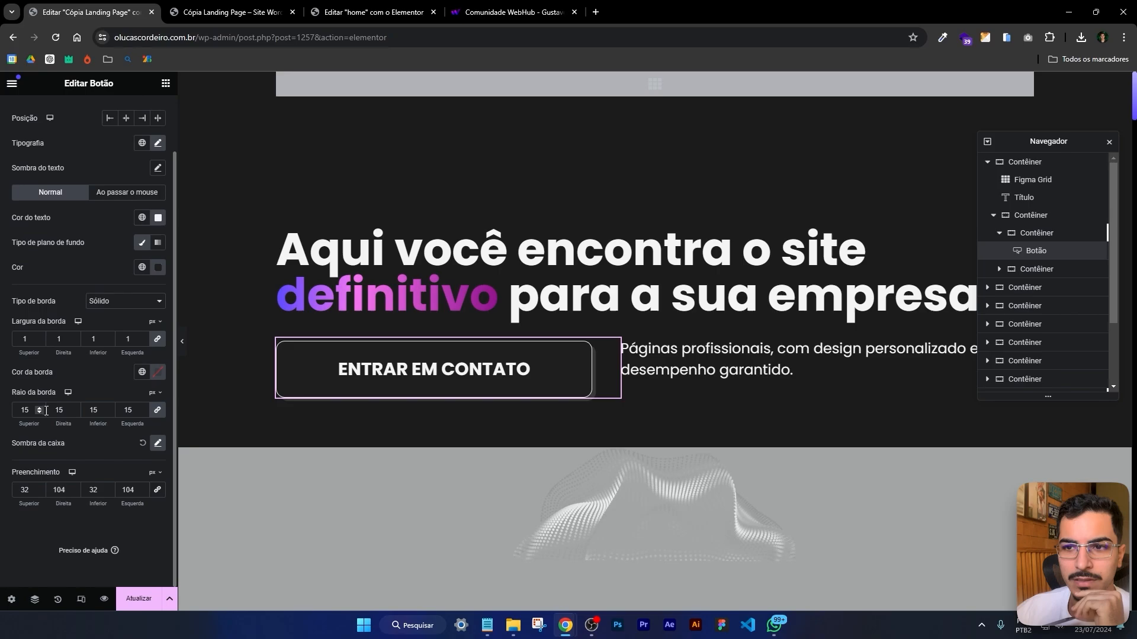
Add "box-shadow: 6px 6px 0px rgba(255, 255, 255, 0.12549019607843137)" to the button's base CSS rule
type("box-shadow: 6px 6px rgba(255, 255, 255, 0.12549019607843137)")
type("0px")
key("ctrl+plus")
key("ctrl+plus")
key("ctrl+plus")
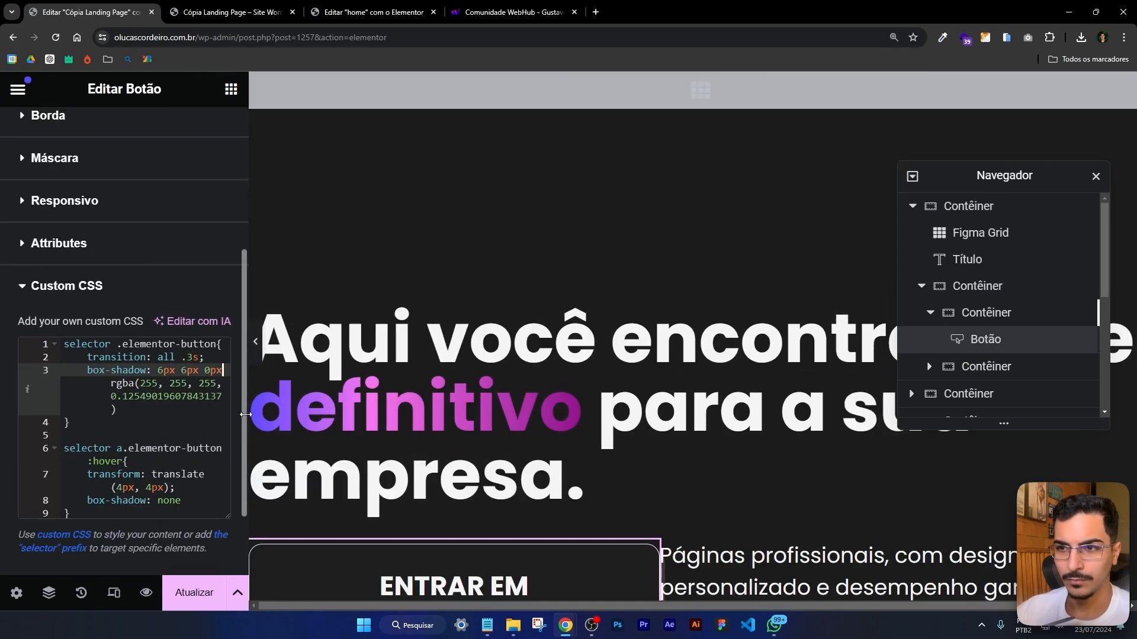
Widen the editing panel and add a 2px spread value to the base rule's box-shadow
left_click_drag(247, 331, 302, 331)
key("ctrl+minus")
key("ctrl+minus")
left_click(120, 403)
key("BackSpace")
type("4")
left_click(166, 403)
type("2px")
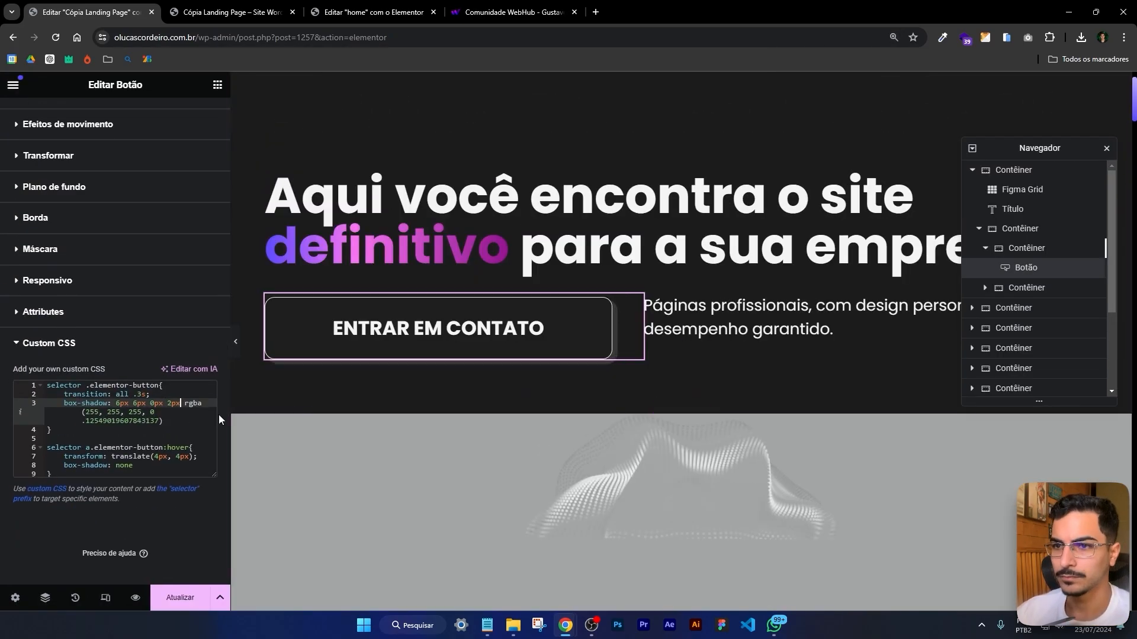
Reduce both box-shadow offsets in the base rule to 4px and preview the page
left_click(137, 403)
key("BackSpace")
type("4")
left_click(120, 403)
left_click(135, 598)
left_click(88, 11)
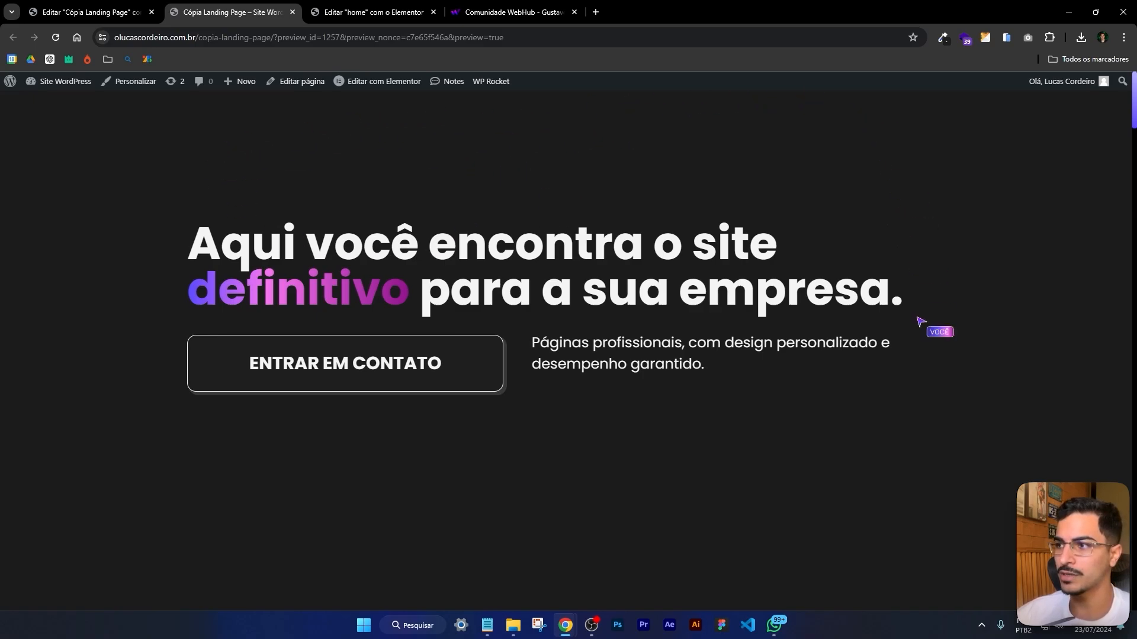
Review the preview down to "Sobre mim", then select that section's text container in the editor and check its CSS classes and custom CSS
scroll(615, 256, "down", 4)
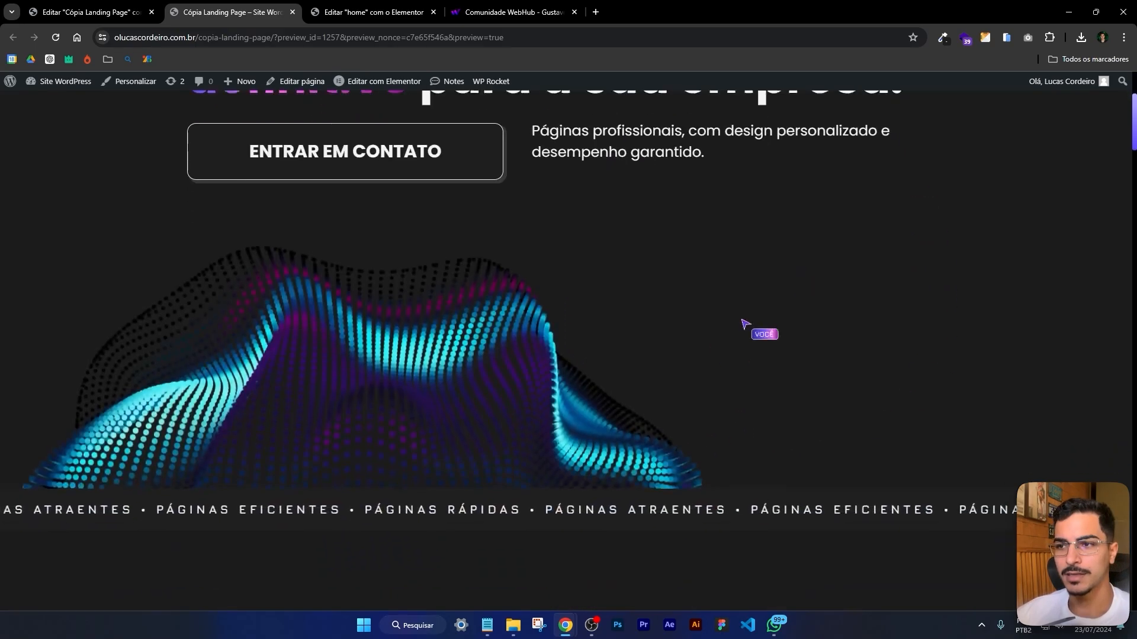
scroll(692, 304, "down", 2)
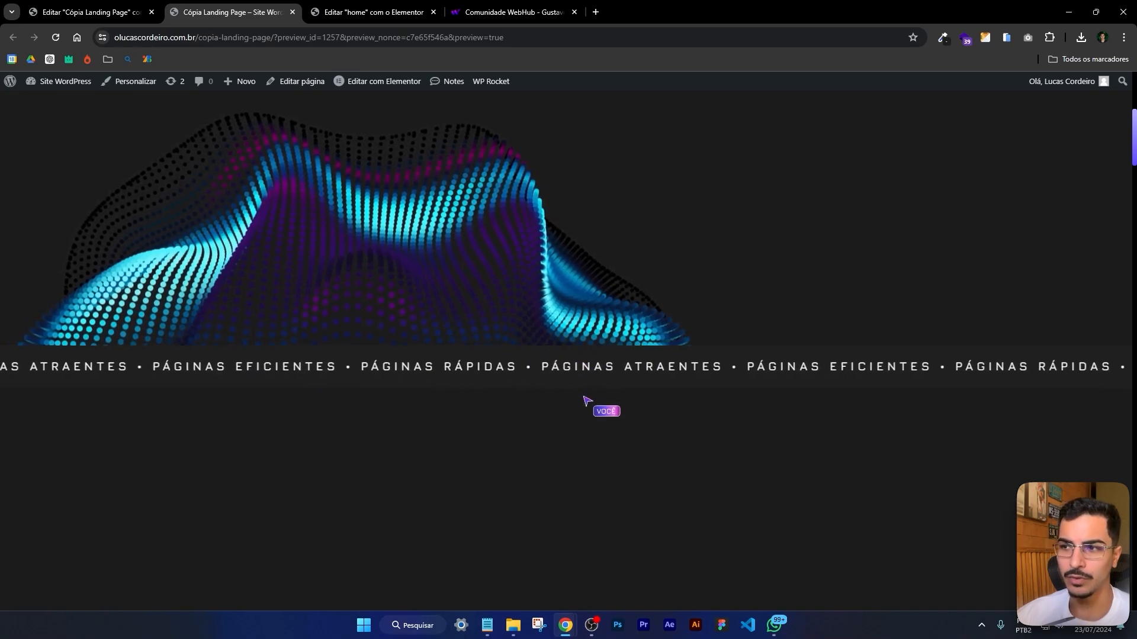
scroll(773, 284, "down", 1)
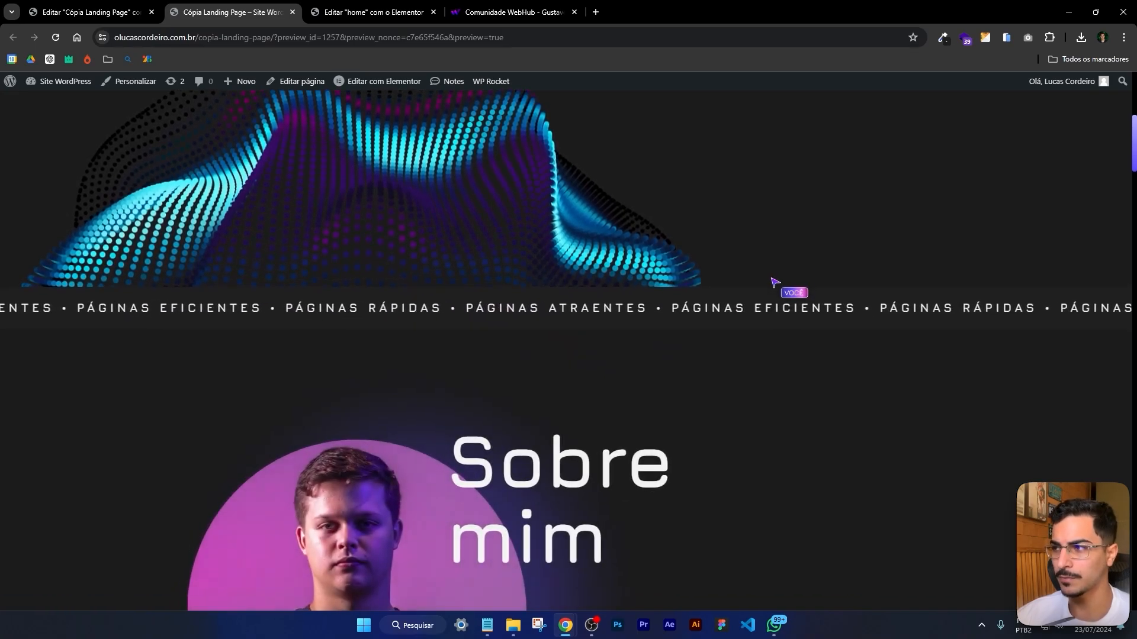
scroll(774, 283, "down", 3)
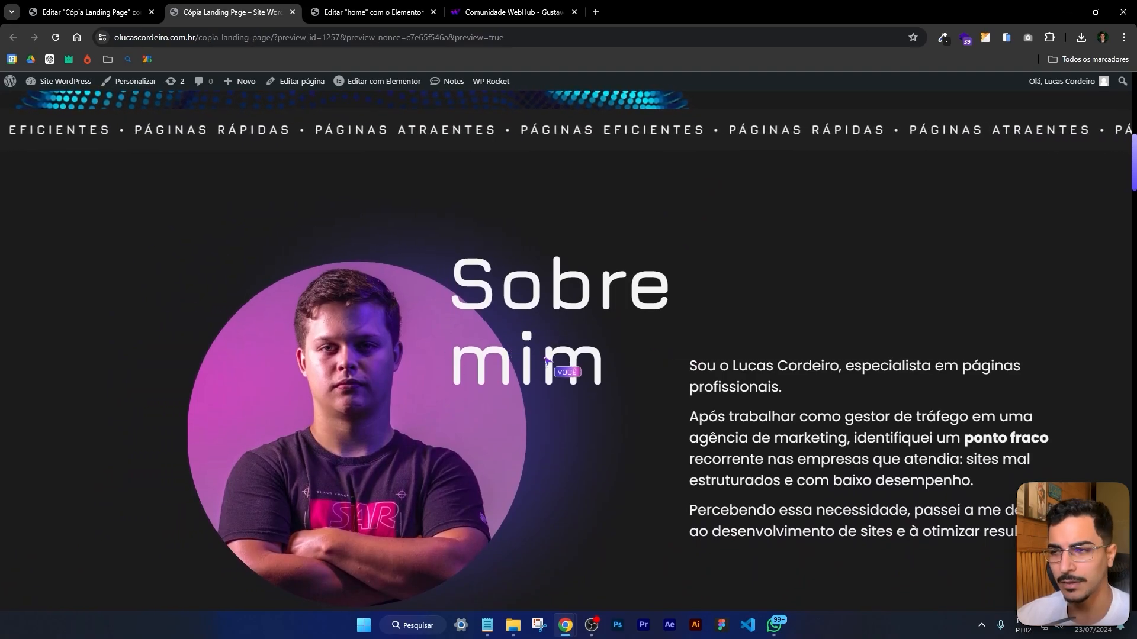
left_click(100, 12)
scroll(587, 329, "down", 10)
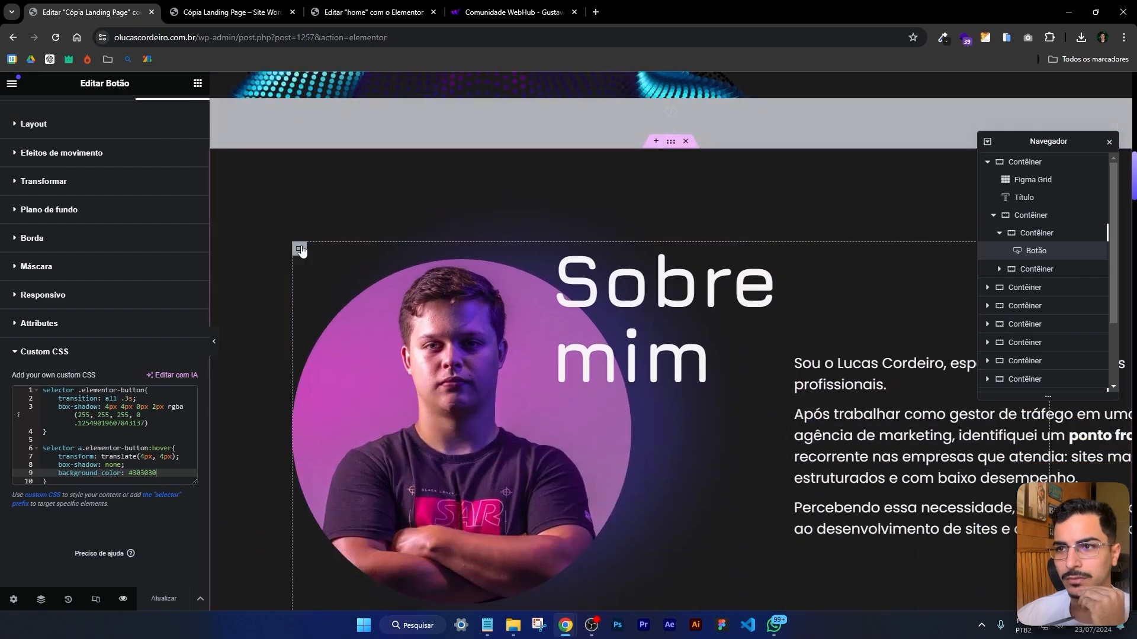
scroll(795, 244, "down", 2)
left_click(795, 244)
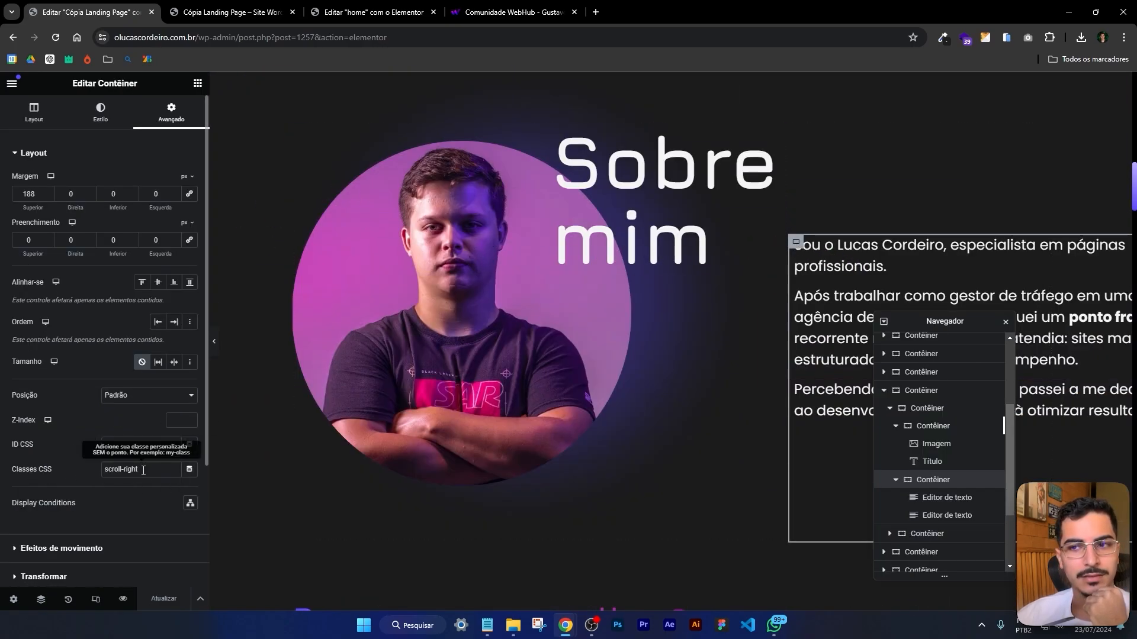
scroll(94, 418, "down", 3)
left_click(68, 502)
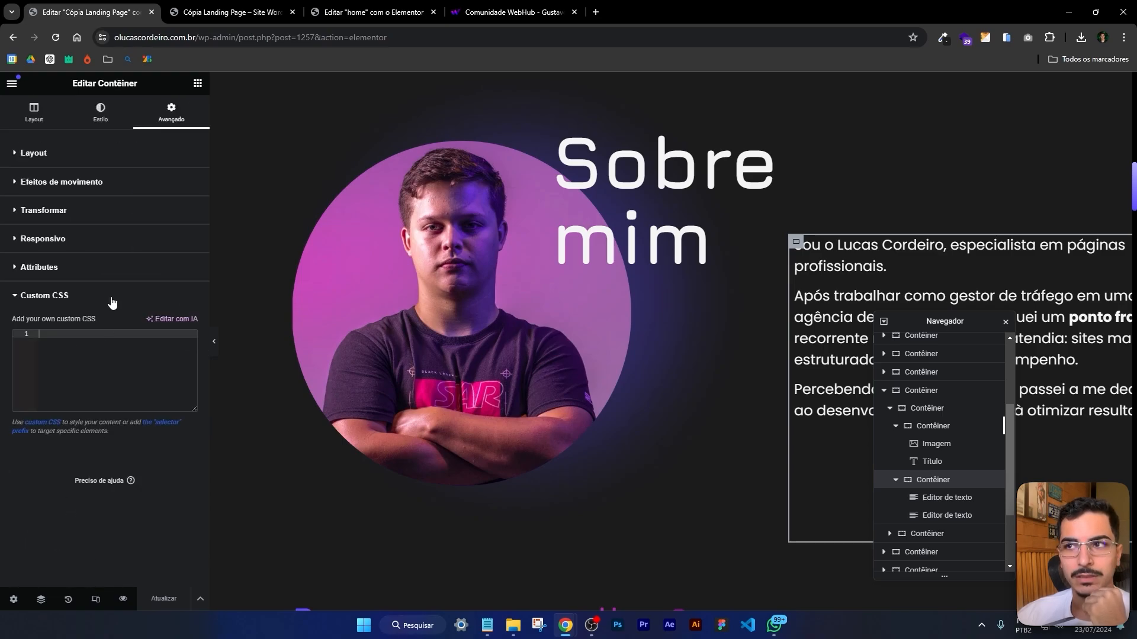
Highlight the biography paragraphs of the "Sobre mim" section in the page preview
left_click(265, 4)
scroll(685, 204, "down", 4)
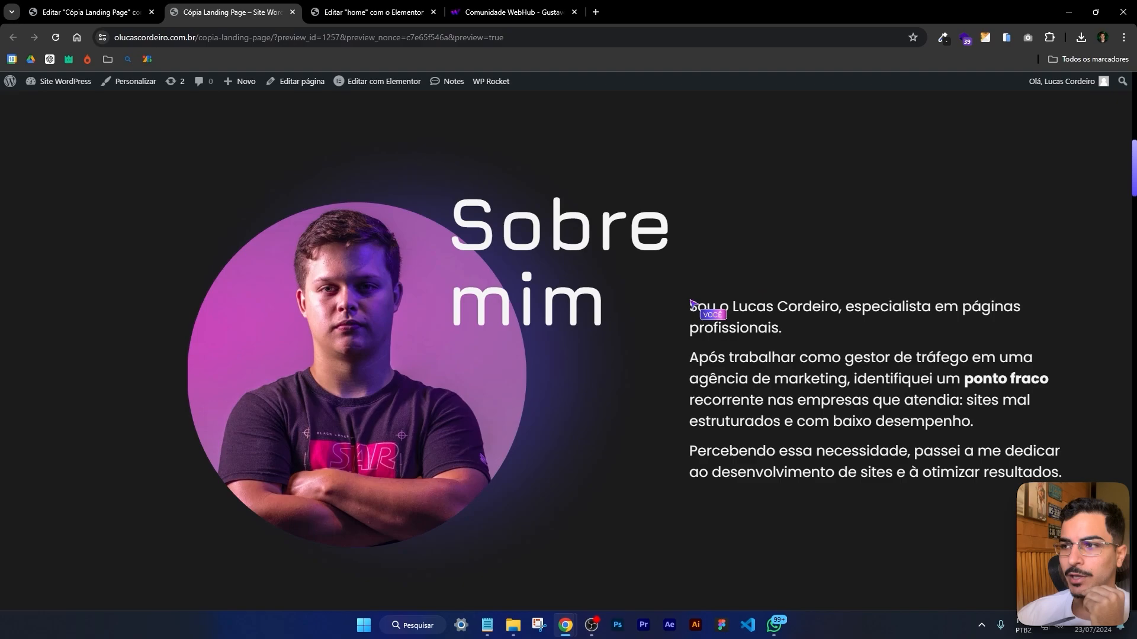
left_click_drag(690, 303, 1024, 473)
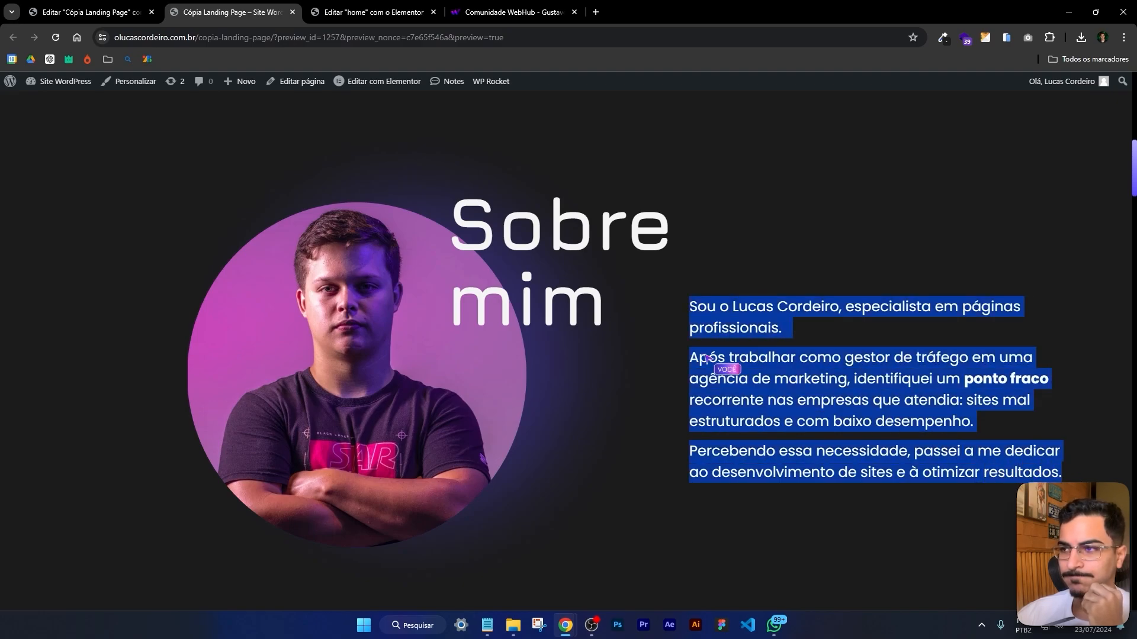
Examine the placement of the biography text beside the photo and heading in the previewed "Sobre mim" section
scroll(751, 300, "down", 2)
scroll(750, 300, "up", 5)
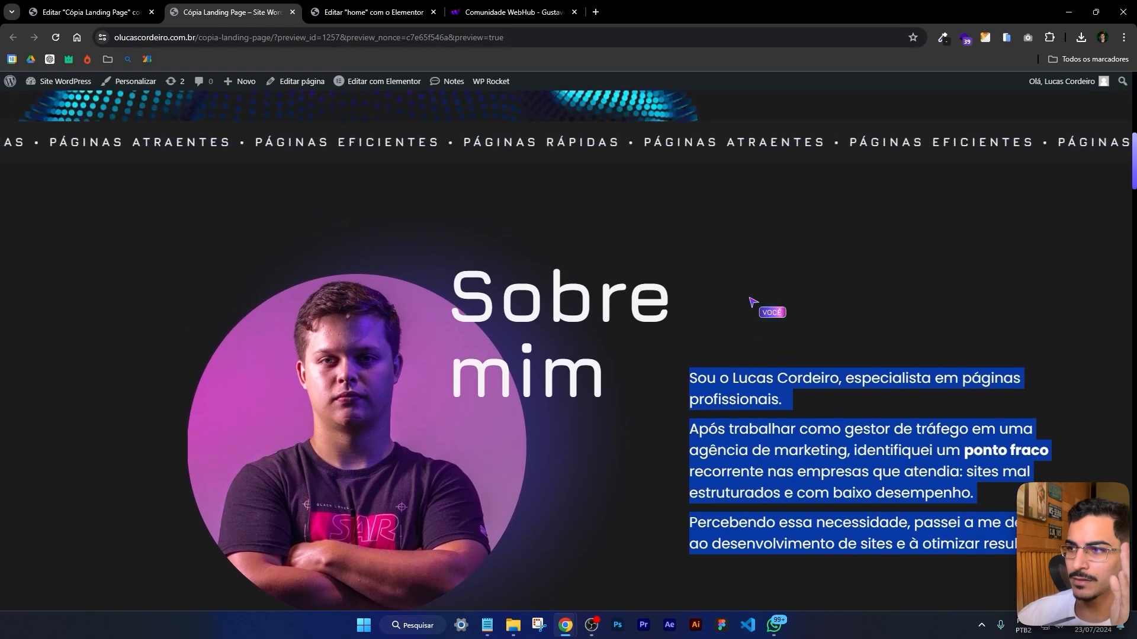
scroll(752, 302, "down", 2)
scroll(763, 299, "down", 1)
left_click(781, 293)
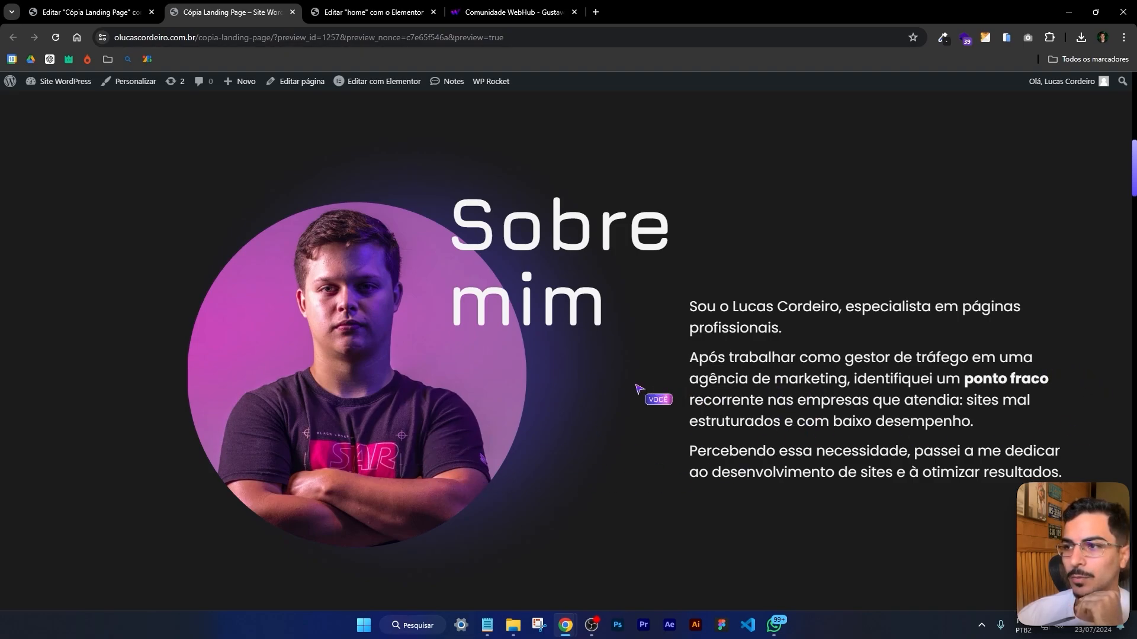
left_click_drag(688, 308, 871, 502)
left_click(631, 469)
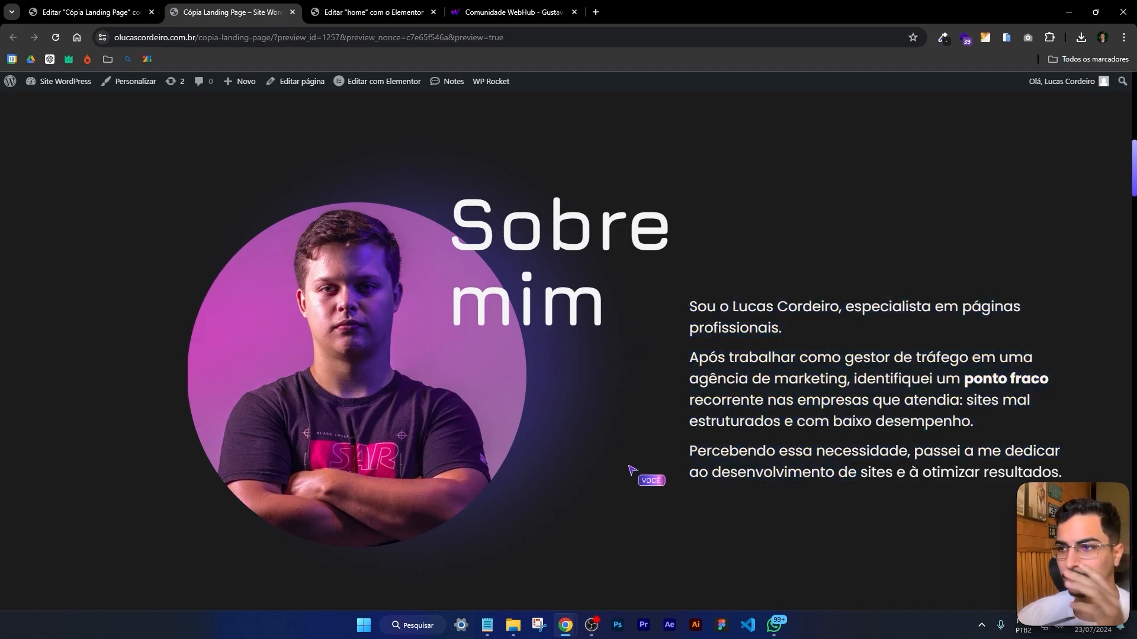
In the page editor, set the "Sobre mim" photo's left margin to -95 px and its parent container's width to 53%
left_click(123, 8)
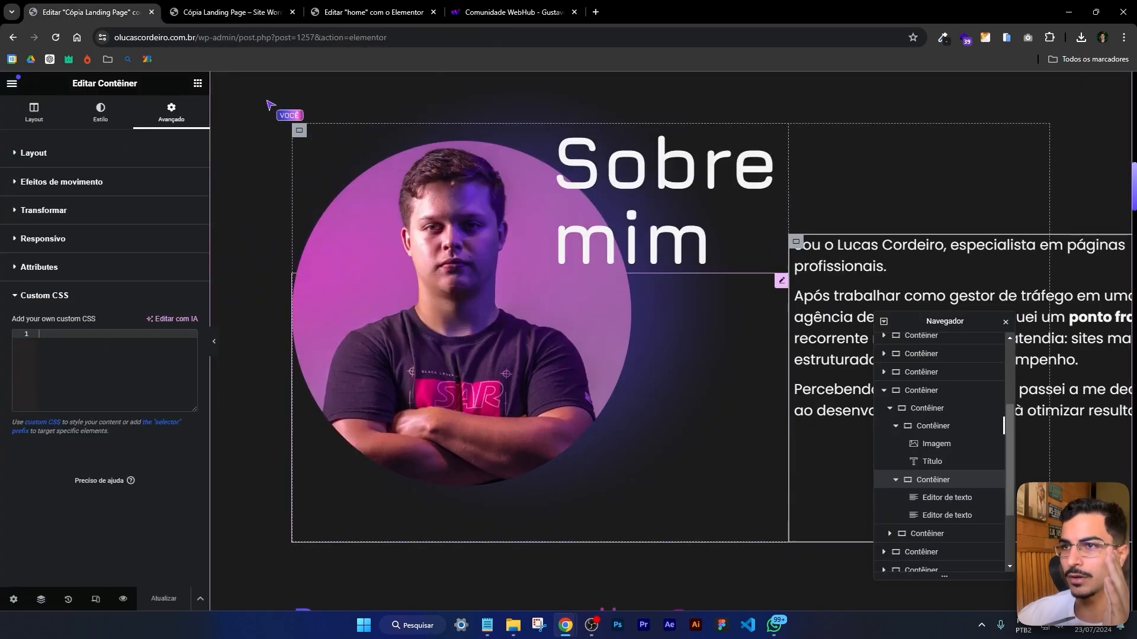
left_click(298, 130)
left_click(33, 112)
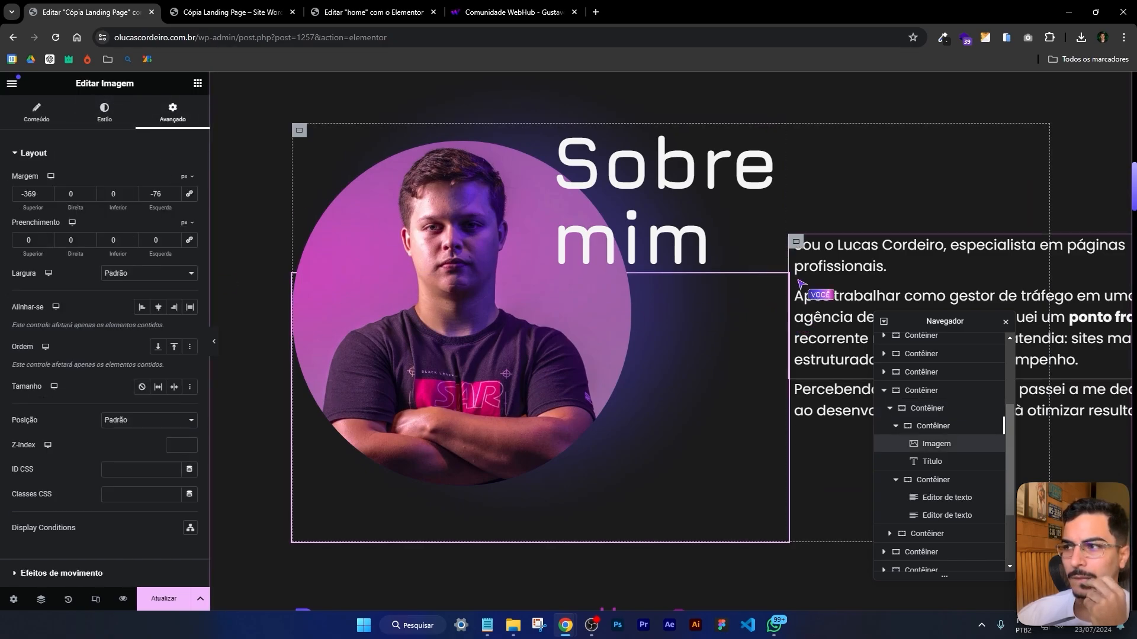
left_click(924, 428)
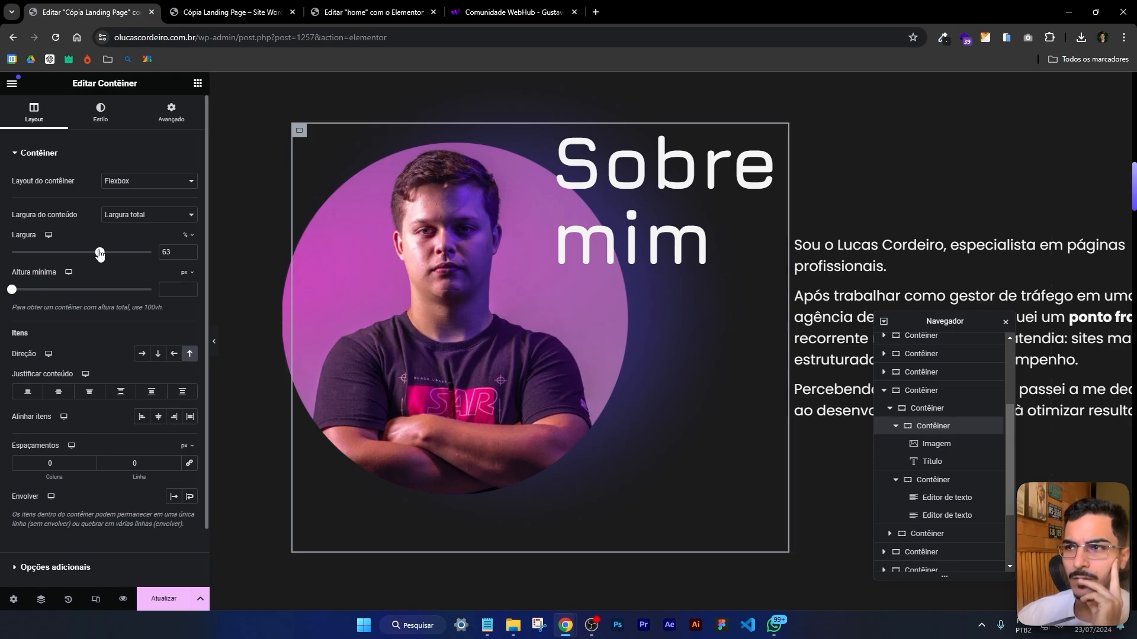
left_click_drag(89, 254, 87, 255)
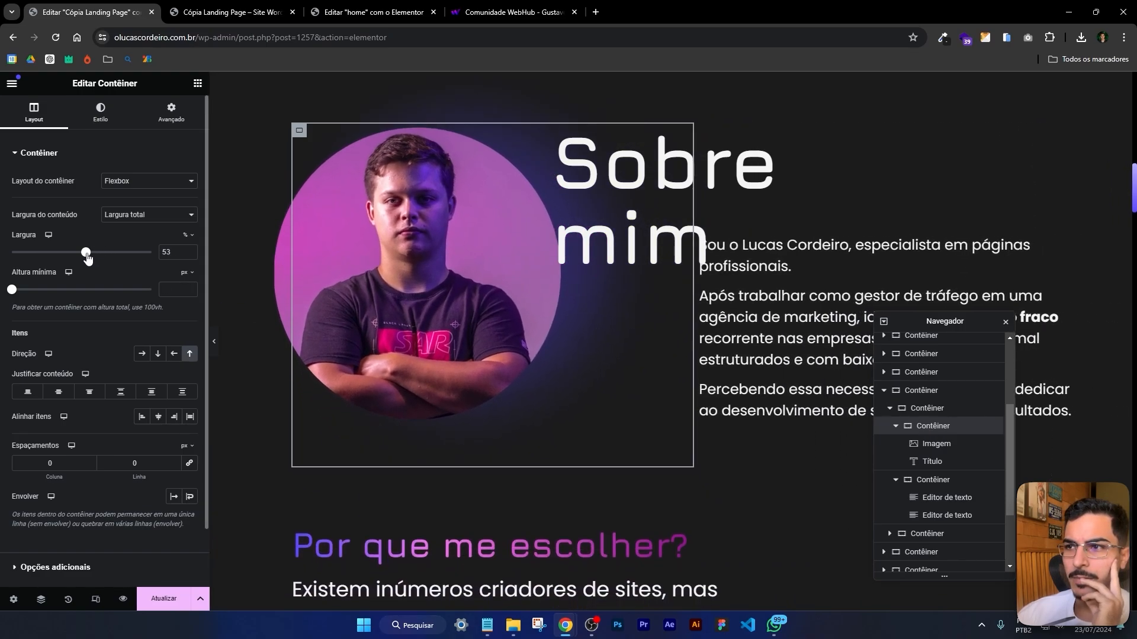
Enlarge the "Sobre mim" photo by setting its right margin to -127 px
left_click(477, 264)
left_click(411, 351)
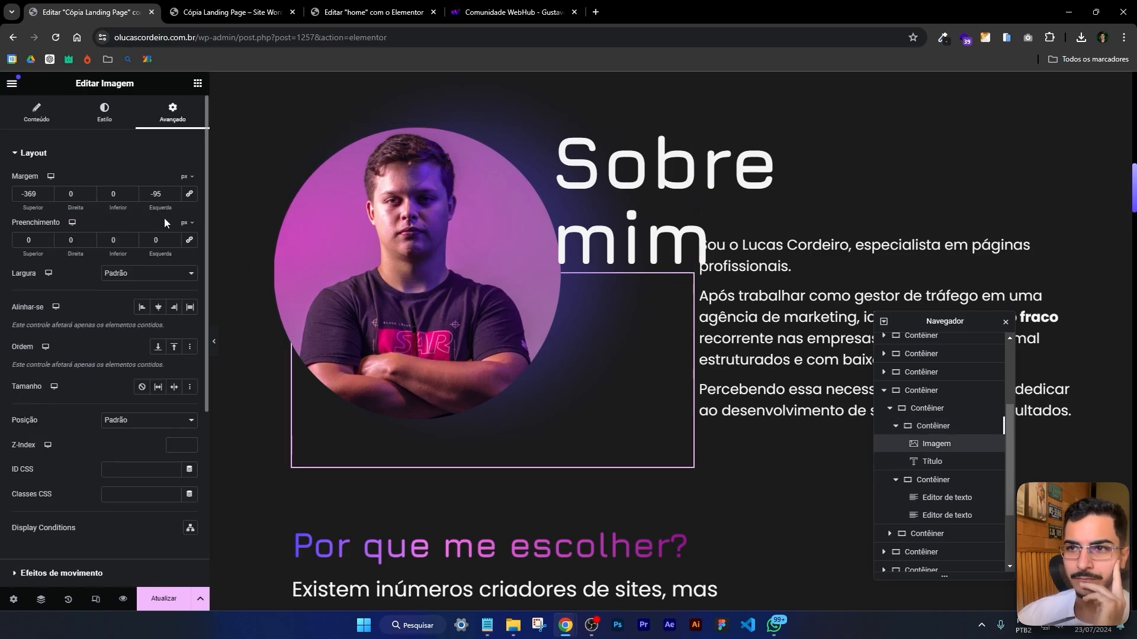
left_click_drag(81, 209, 2, 215)
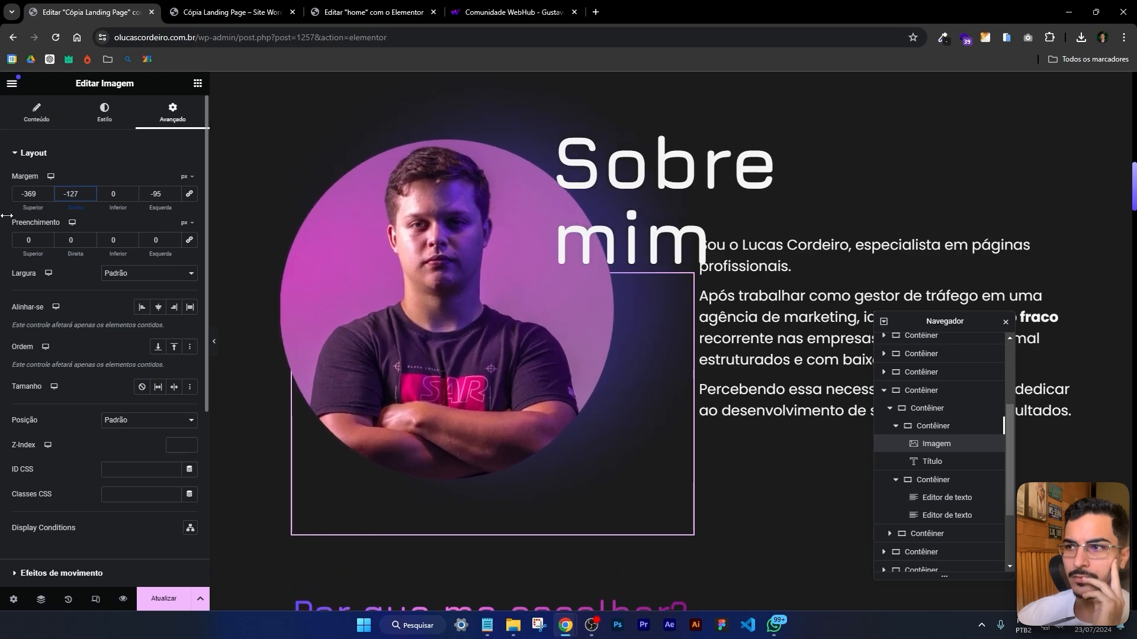
Reduce the typography size of the "Sobre mim" title so it fits within its container
scroll(568, 237, "up", 1)
left_click(592, 231)
left_click(110, 121)
left_click(190, 230)
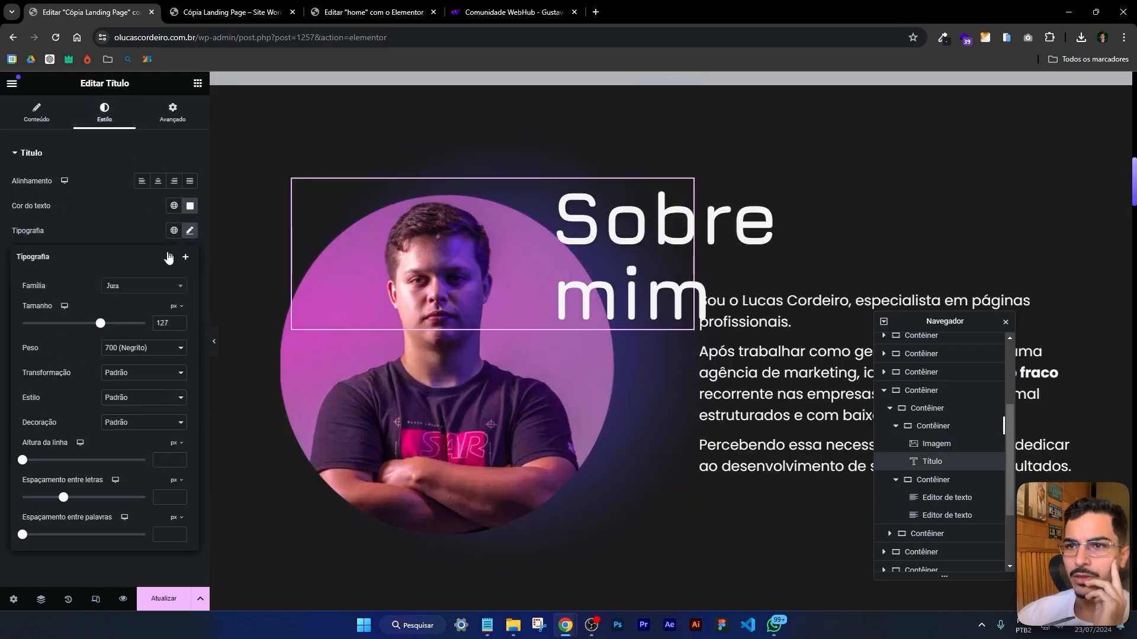
left_click_drag(101, 325, 98, 325)
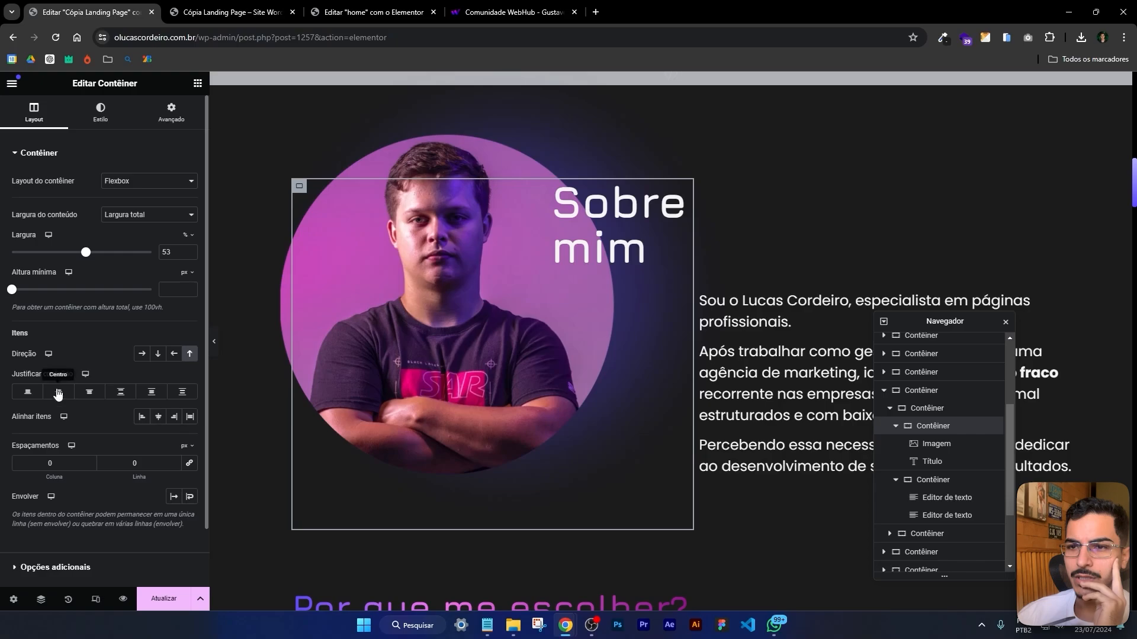
Clear the biography text container's top margin and justify its content to the center
left_click(168, 121)
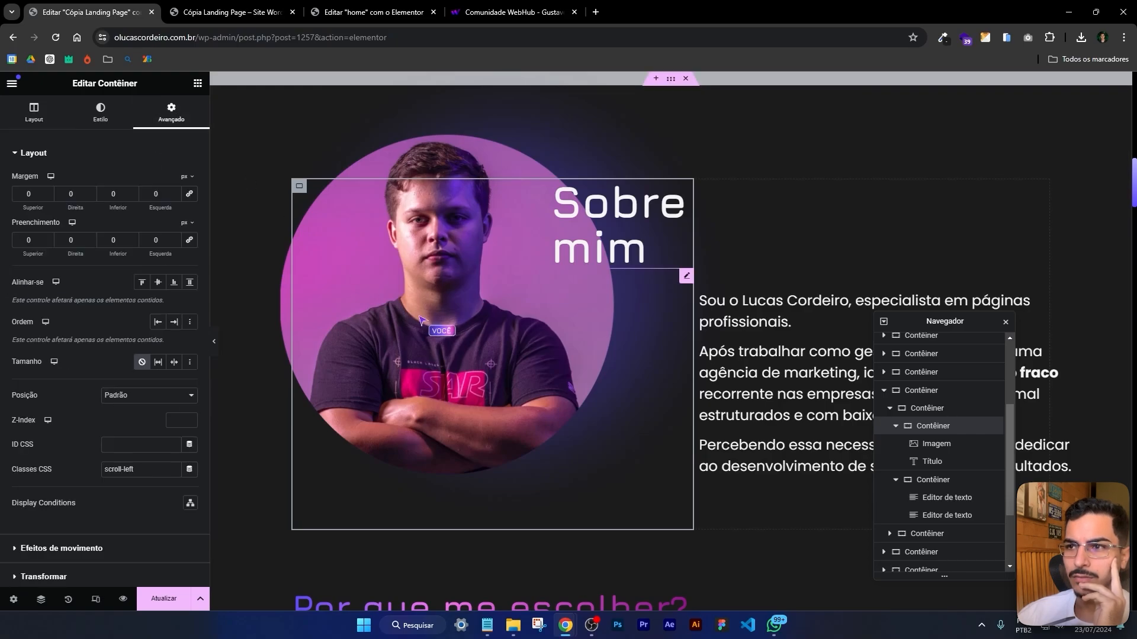
left_click(685, 273)
left_click(701, 238)
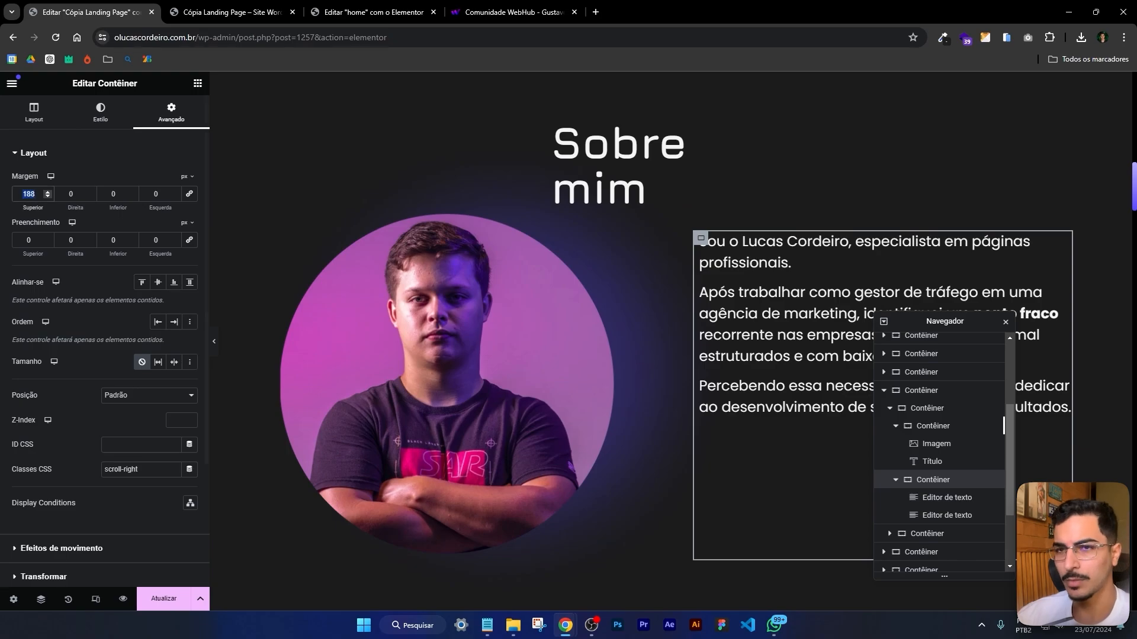
key("BackSpace")
left_click(35, 114)
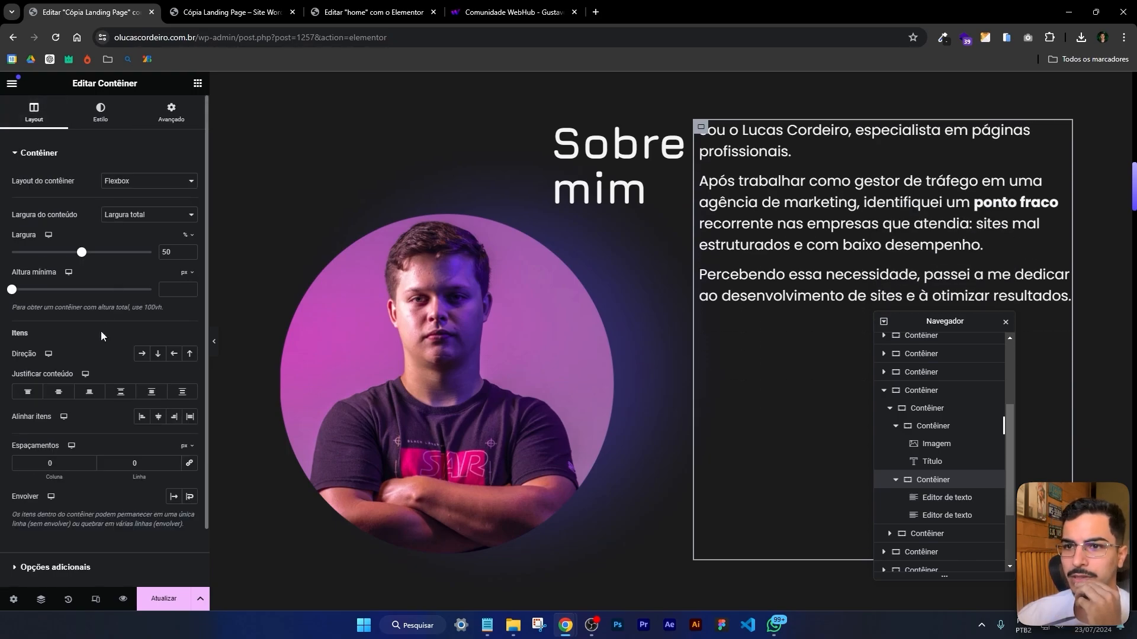
left_click(67, 396)
Give the "Sobre mim" title absolute positioning and set its left margin to 0
left_click(609, 190)
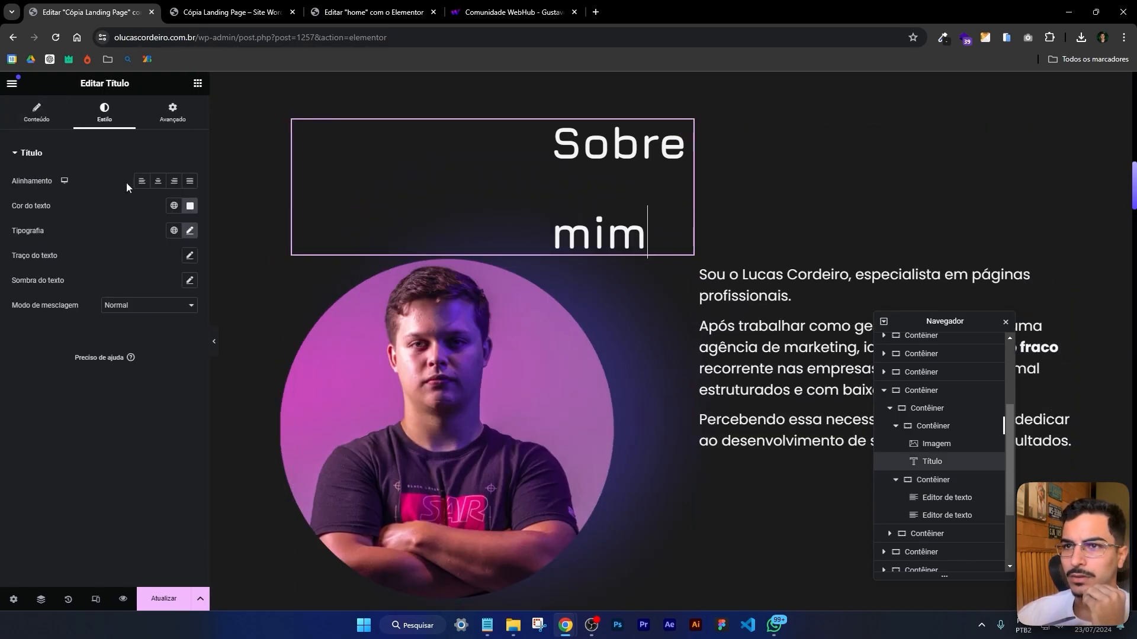
left_click(172, 113)
left_click(152, 274)
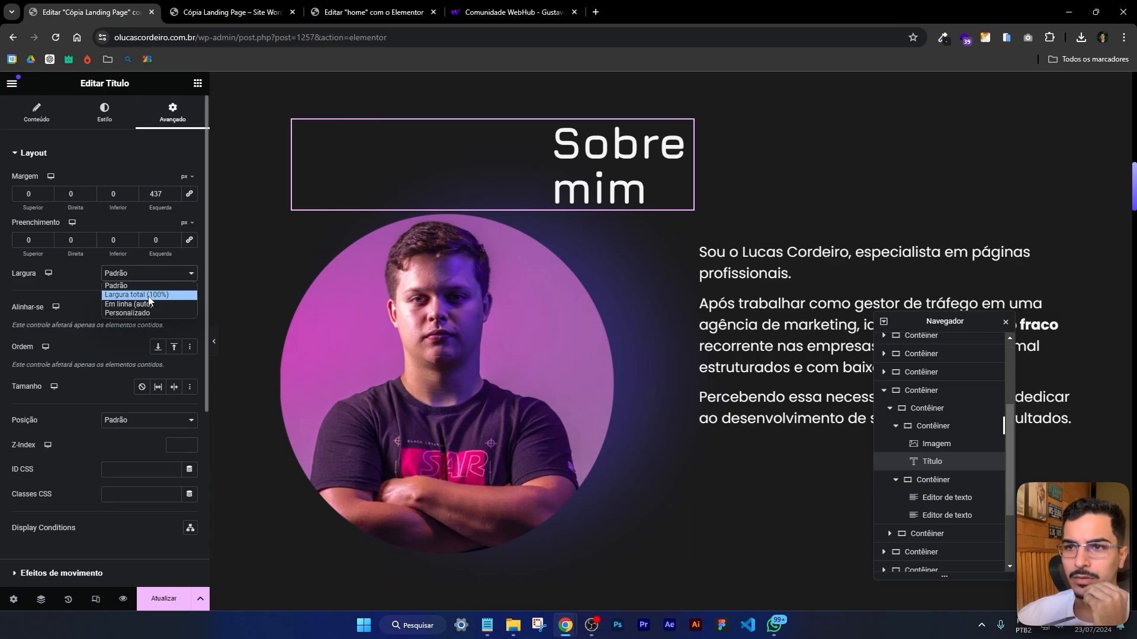
left_click(142, 422)
left_click(142, 441)
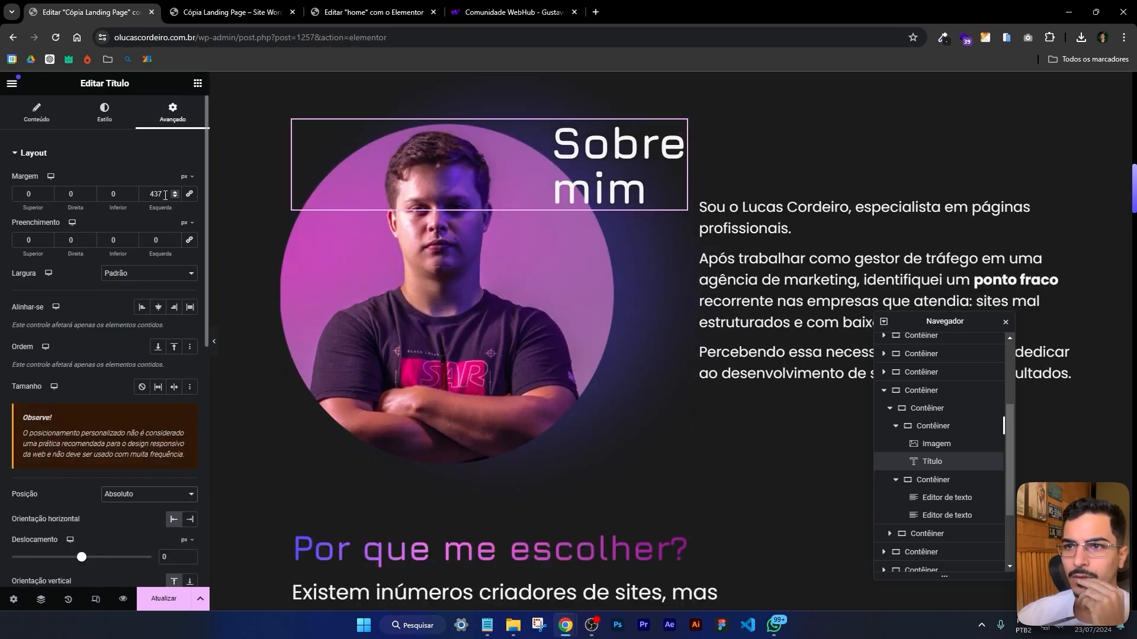
type("0")
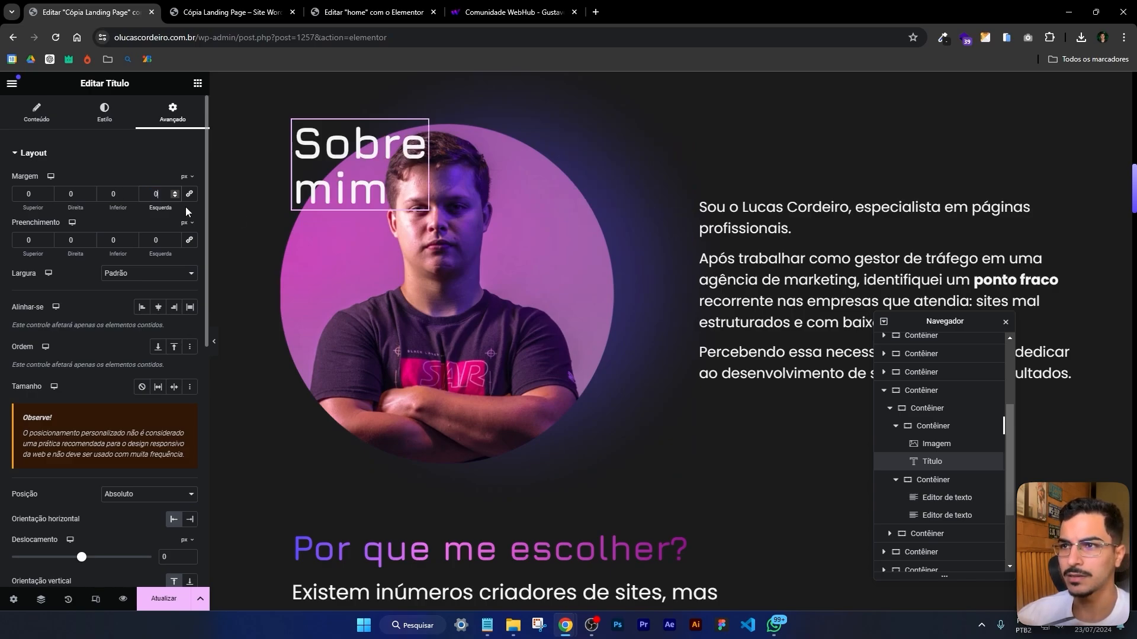
Anchor the "Sobre mim" title horizontally to its container's right side with an offset of 28 px
left_click(933, 427)
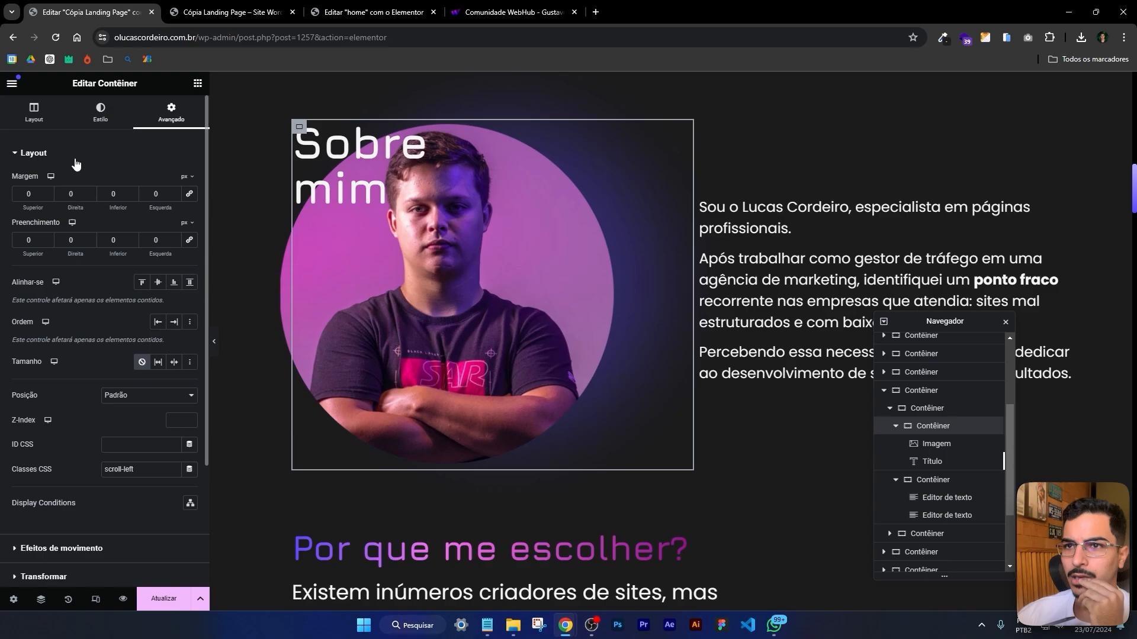
left_click(932, 461)
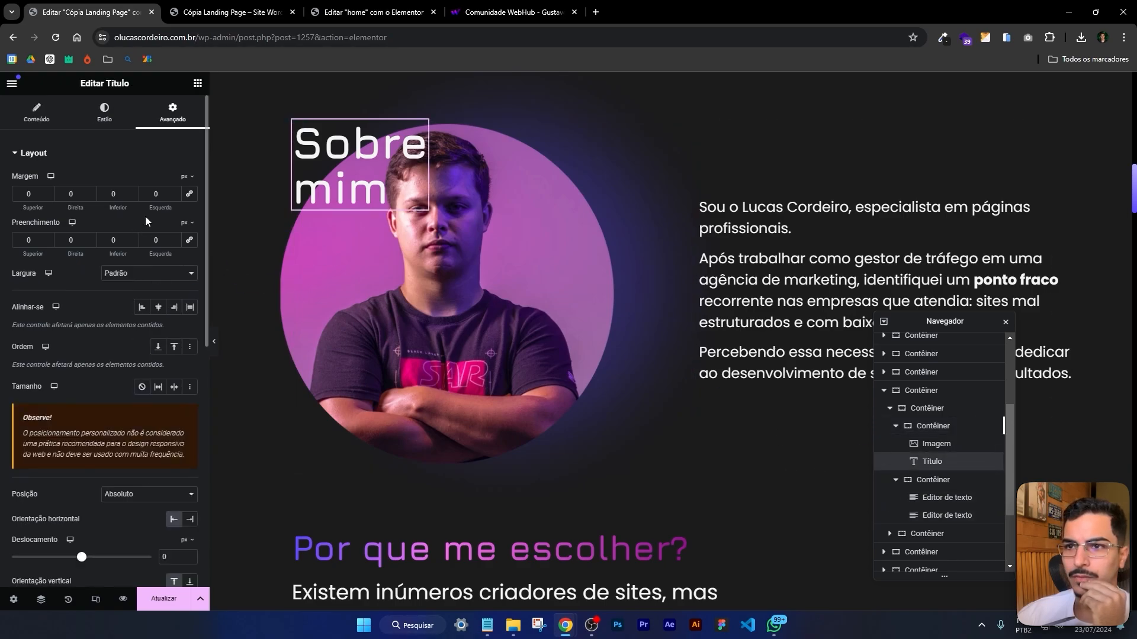
scroll(102, 367, "down", 2)
left_click(190, 401)
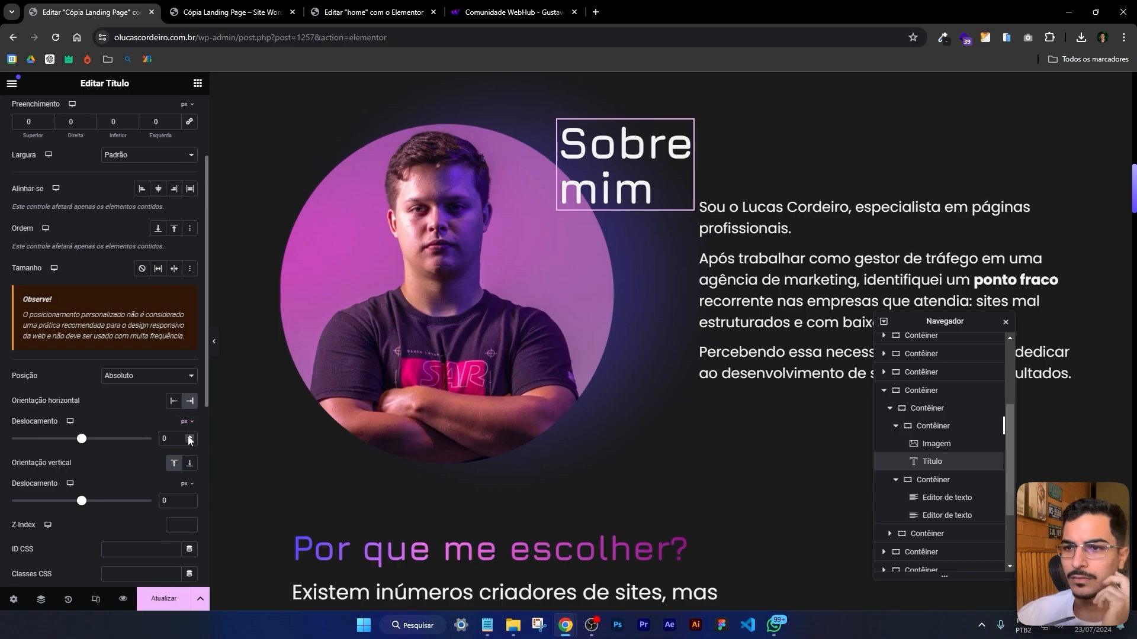
left_click_drag(82, 439, 84, 443)
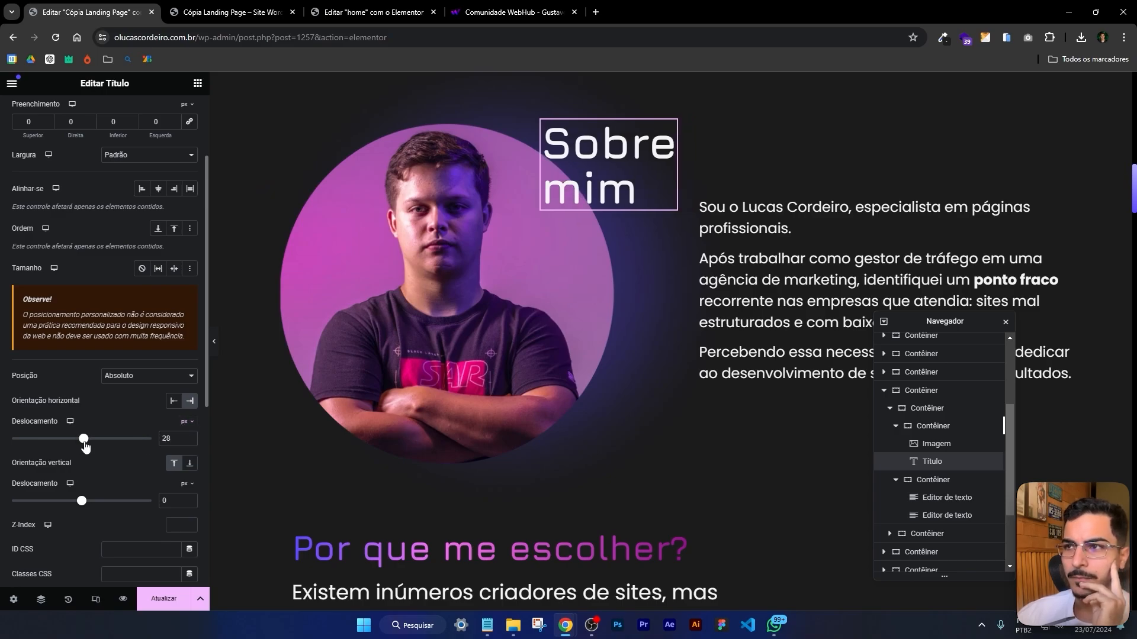
Preview the updated page and compare its "Sobre mim" section with the published site in the incognito window
left_click(123, 599)
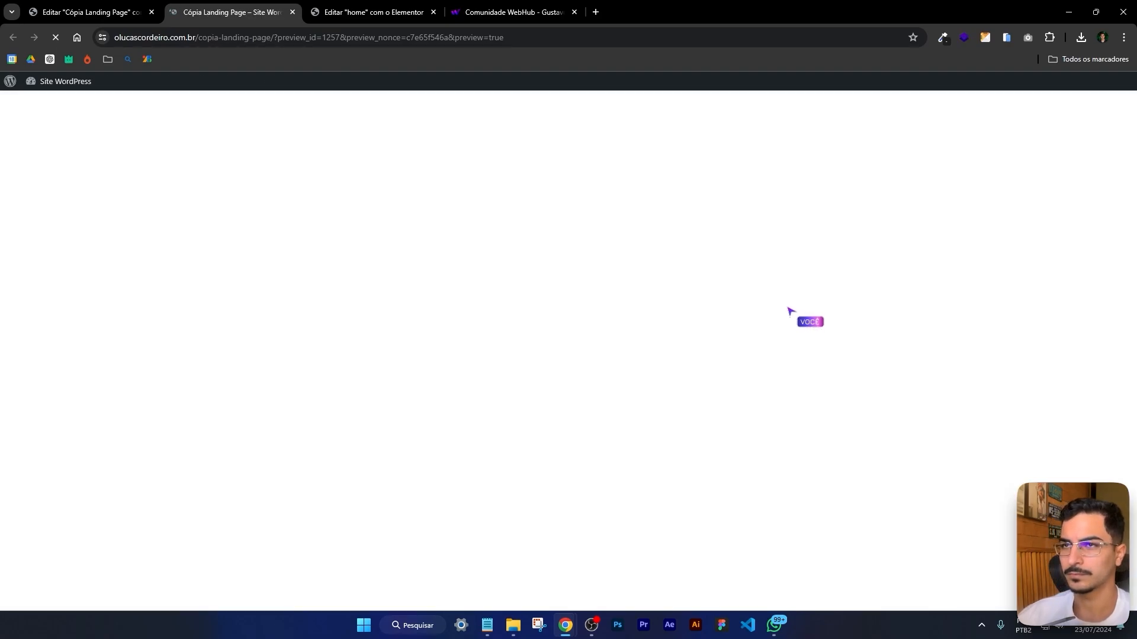
scroll(894, 242, "down", 5)
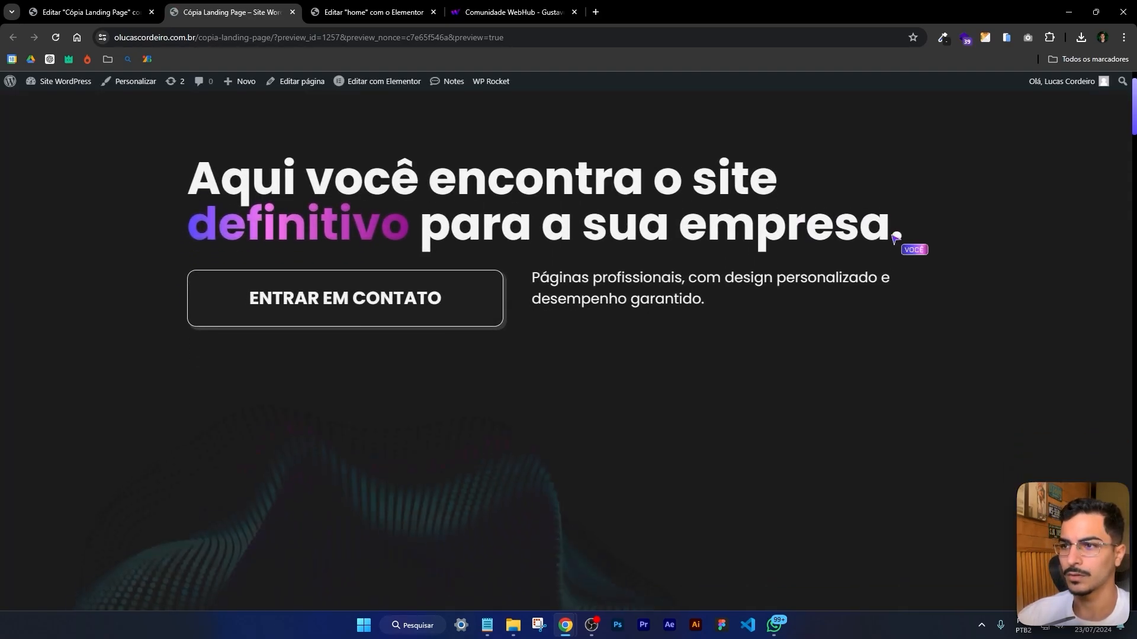
scroll(894, 240, "down", 7)
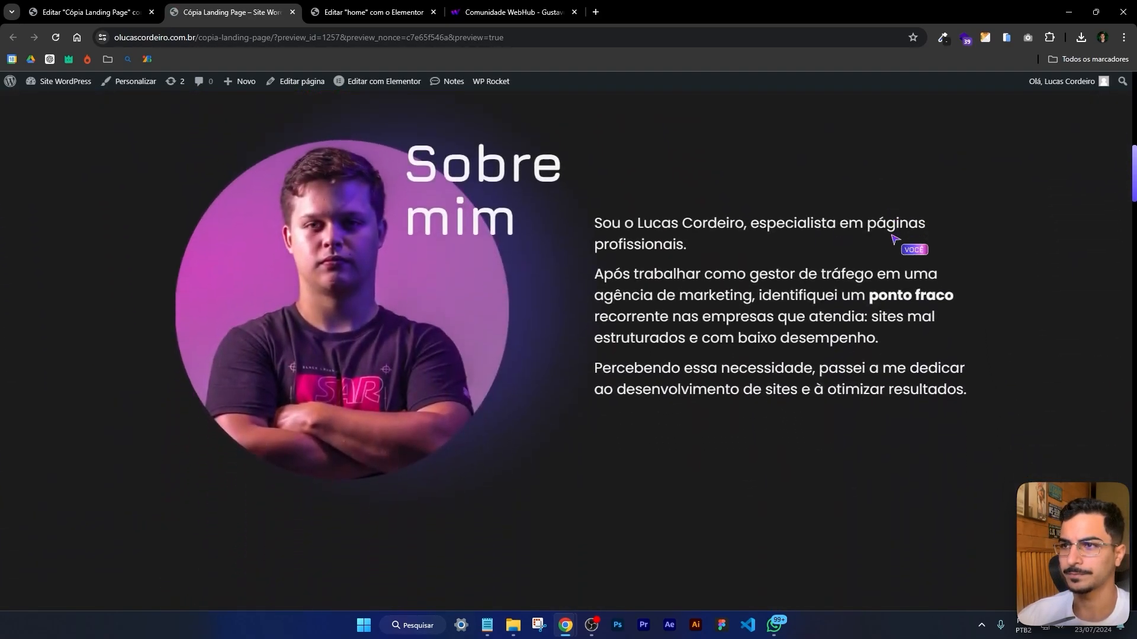
key("alt+Tab")
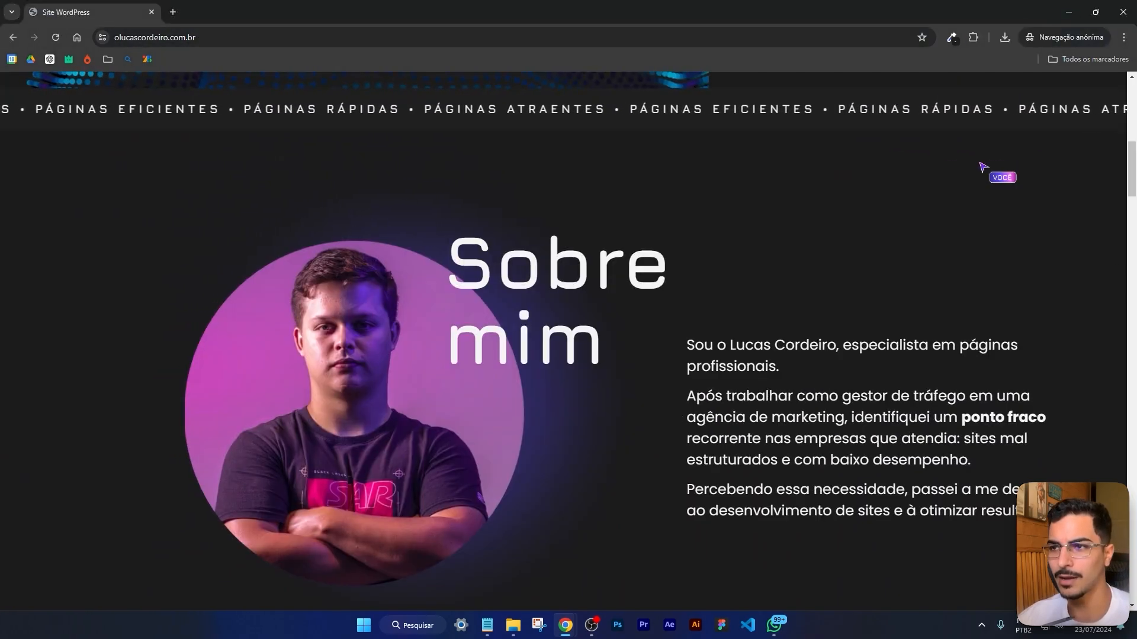
key("alt+Tab")
scroll(644, 204, "up", 1)
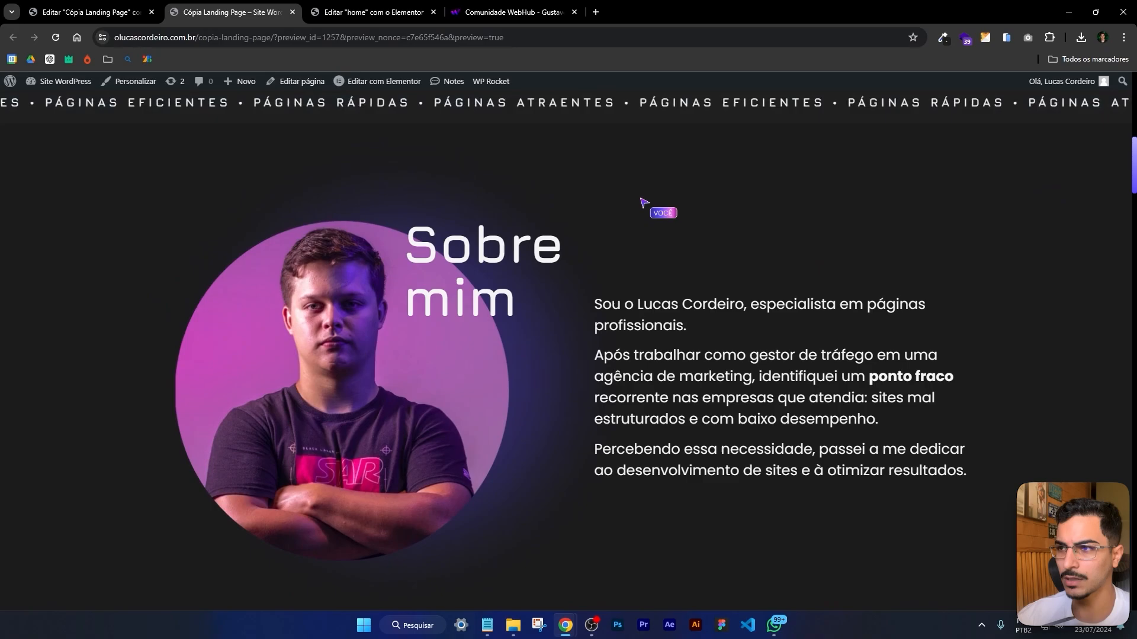
Compare the biography text spacing and the title size between the edited preview and the published site
left_click_drag(592, 328, 995, 501)
left_click(996, 438)
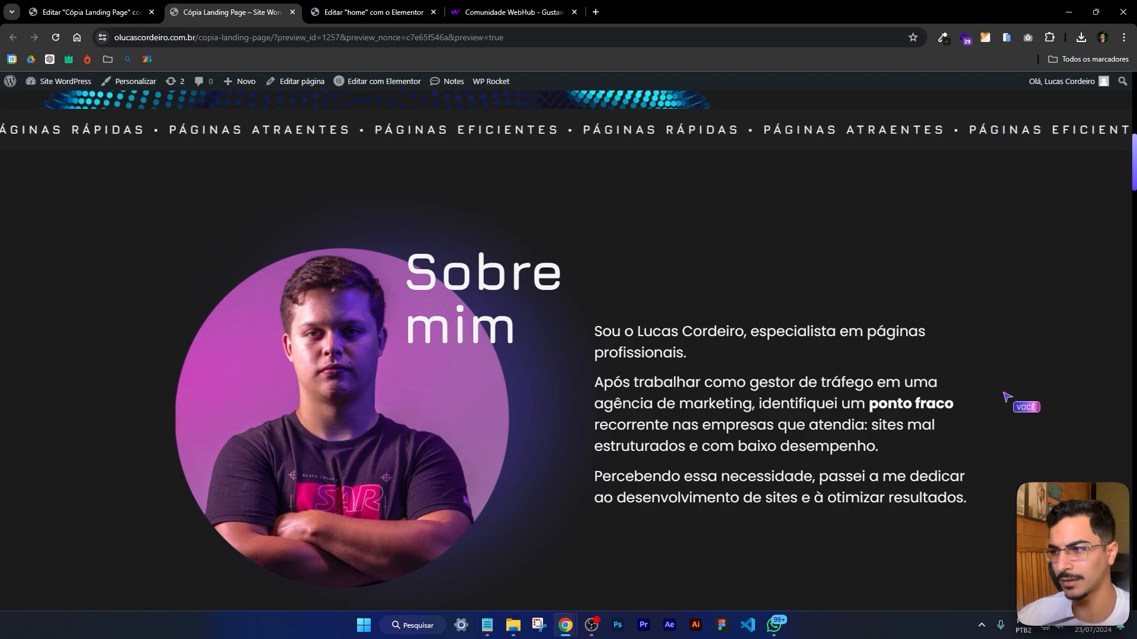
key("alt+Tab")
key("alt+Tab")
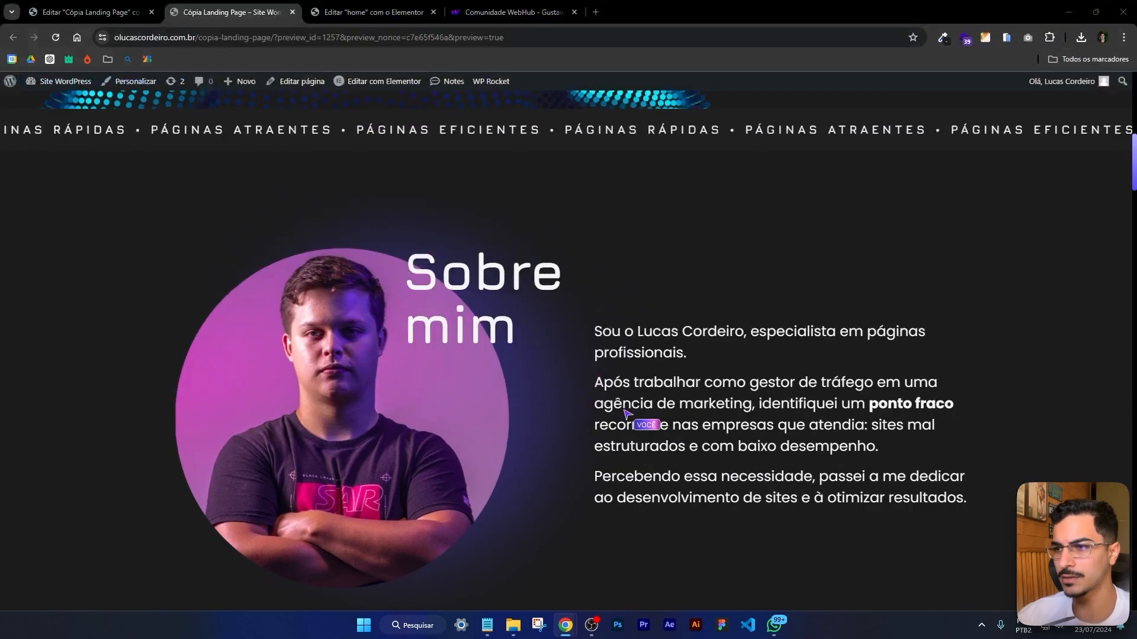
key("alt+Tab")
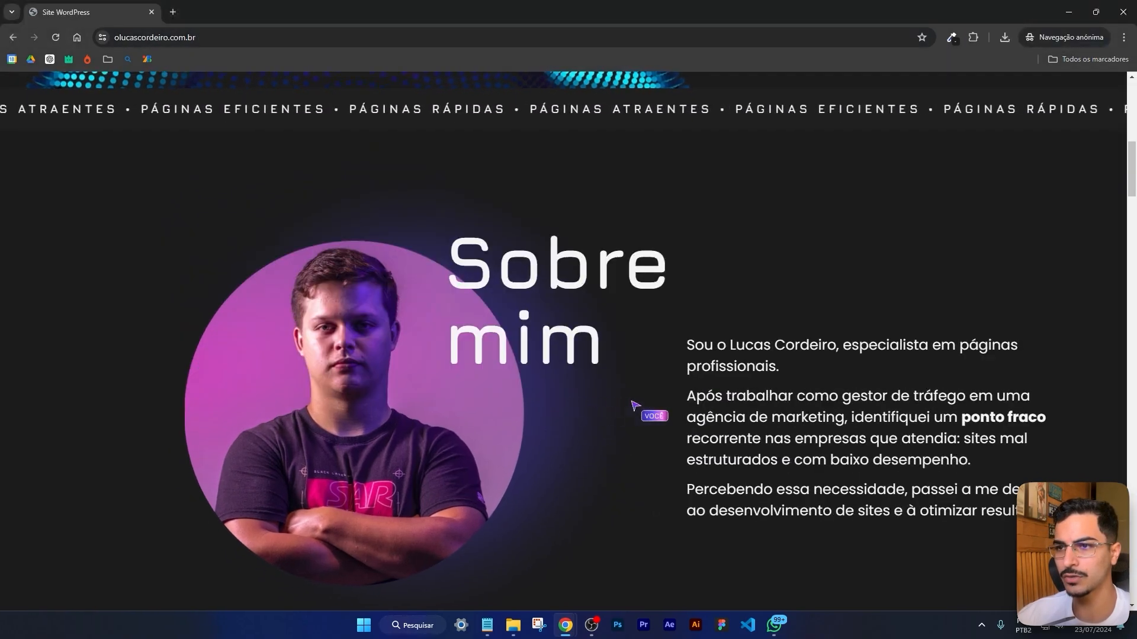
key("alt+Tab")
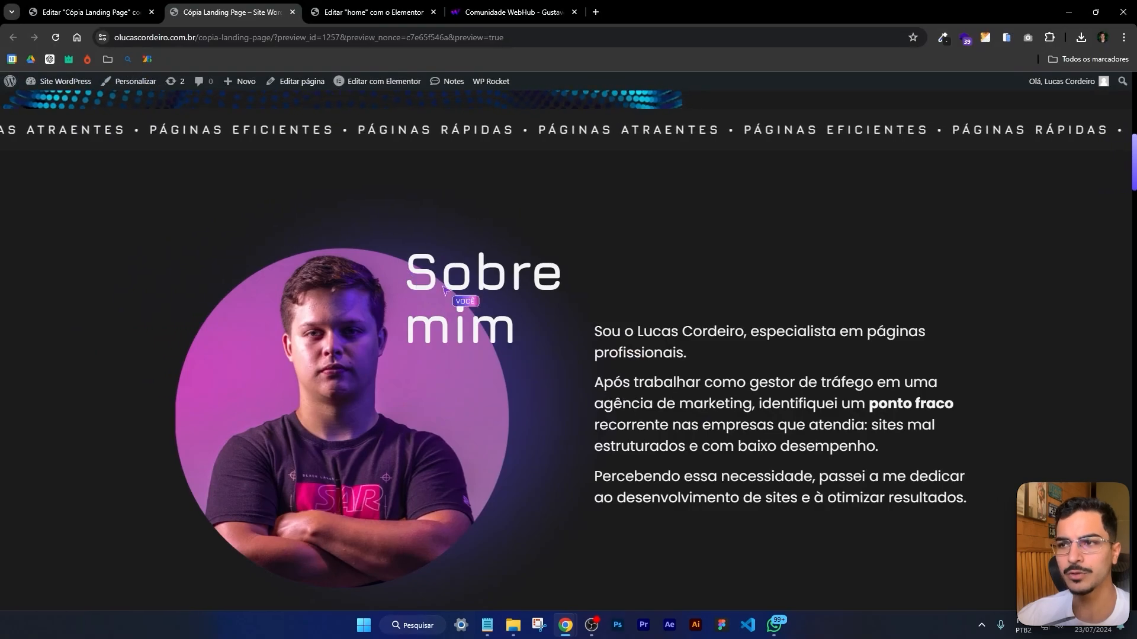
left_click_drag(408, 271, 565, 322)
left_click(596, 292)
key("alt+Tab")
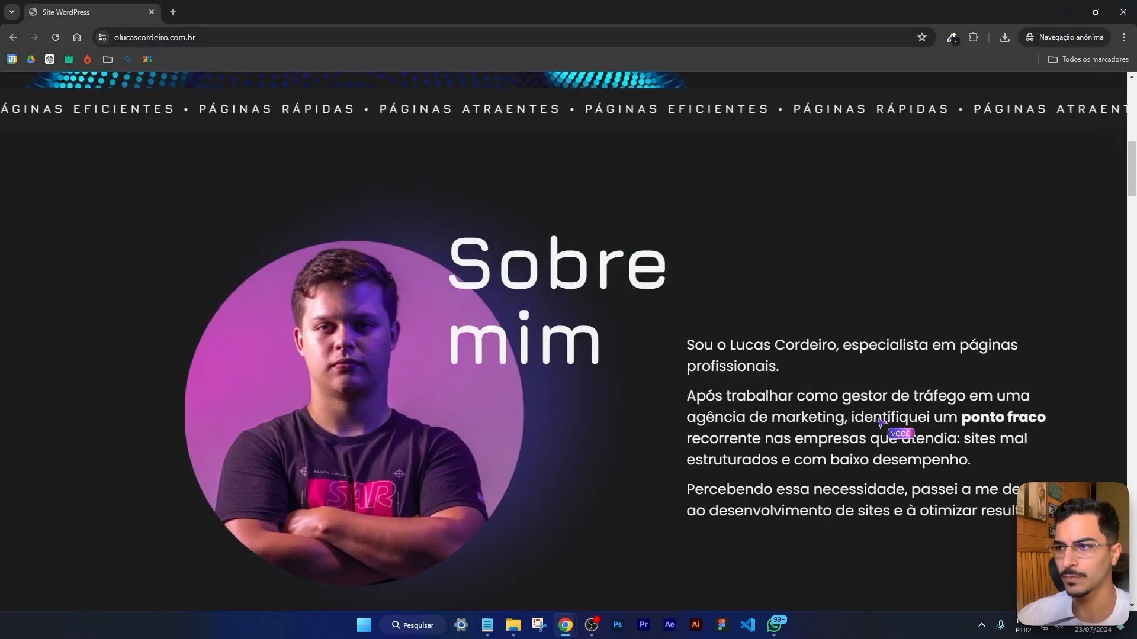
key("alt+Tab")
Review the preview down to the "Por que me escolher?" section and the project banner beneath it
scroll(713, 255, "down", 3)
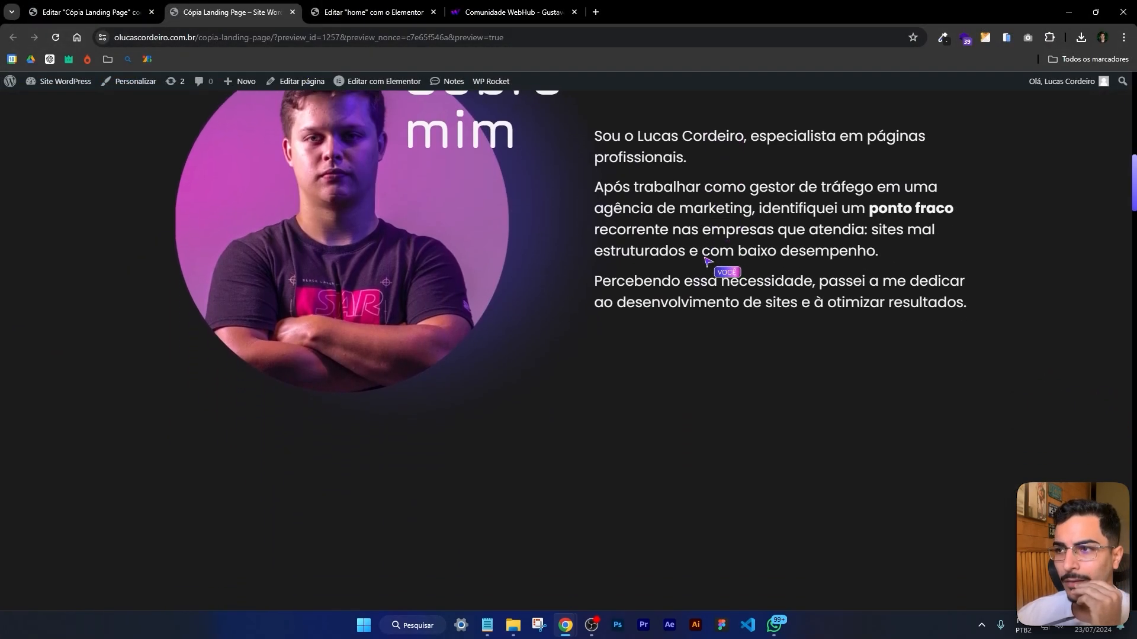
scroll(706, 262, "down", 4)
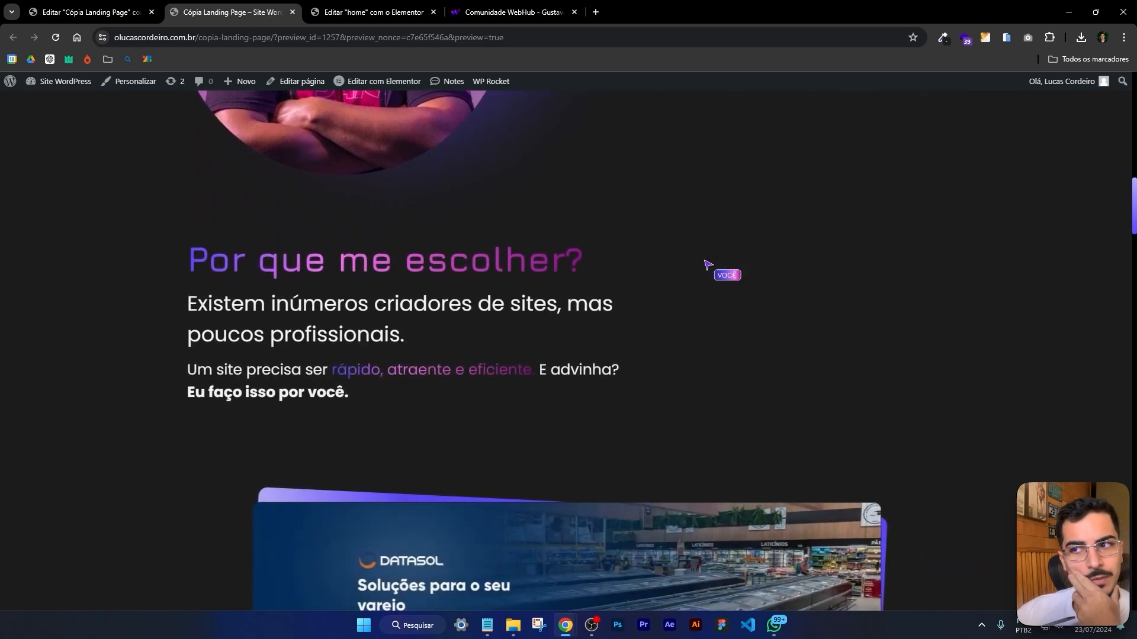
scroll(708, 264, "down", 2)
scroll(842, 243, "up", 1)
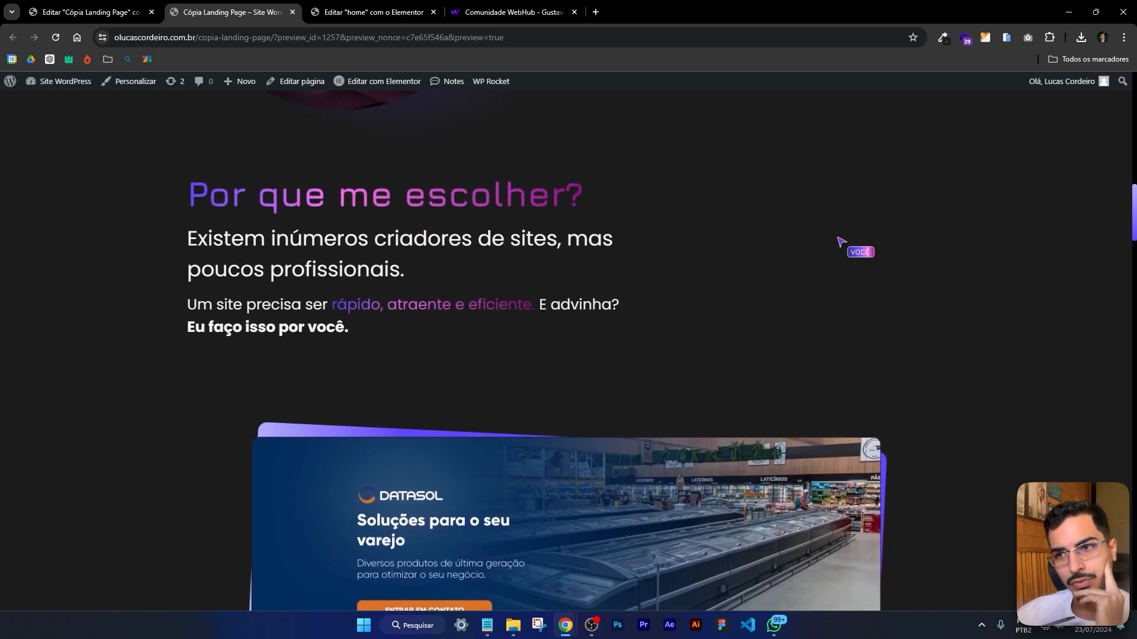
Examine the spacing above and below the "Por que me escolher?" text block in the page preview
scroll(842, 242, "up", 2)
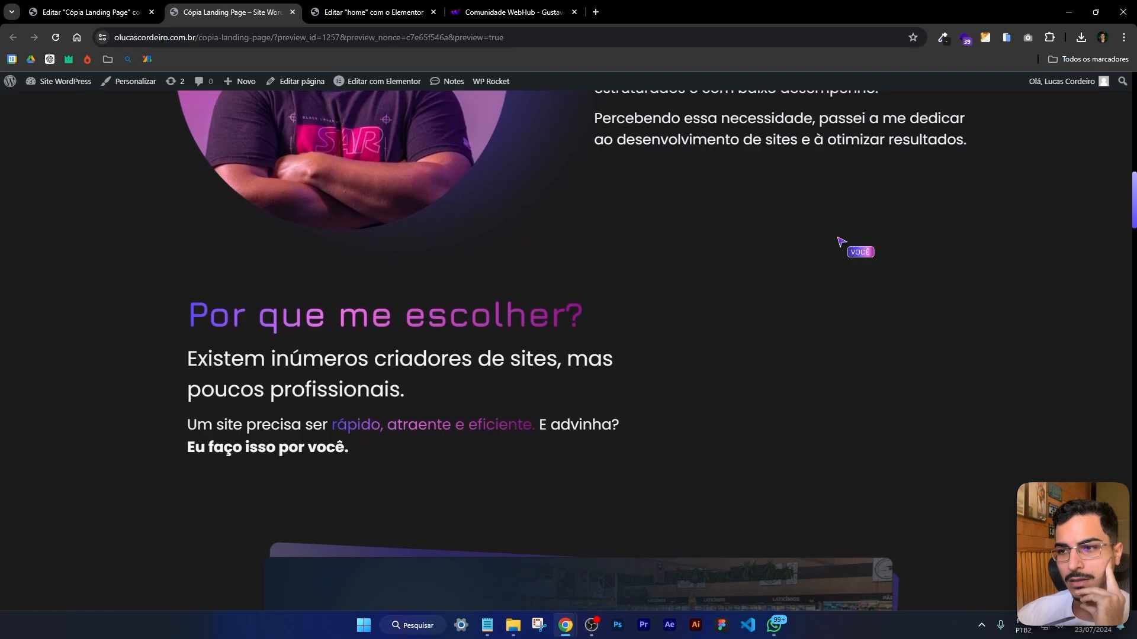
scroll(841, 243, "down", 2)
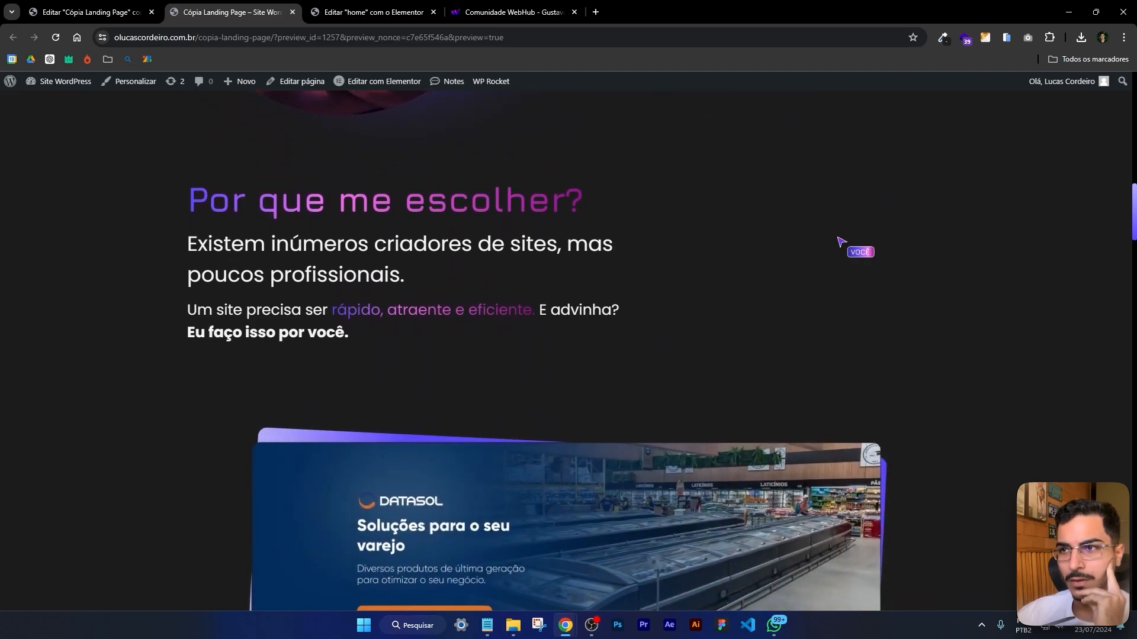
scroll(842, 243, "up", 2)
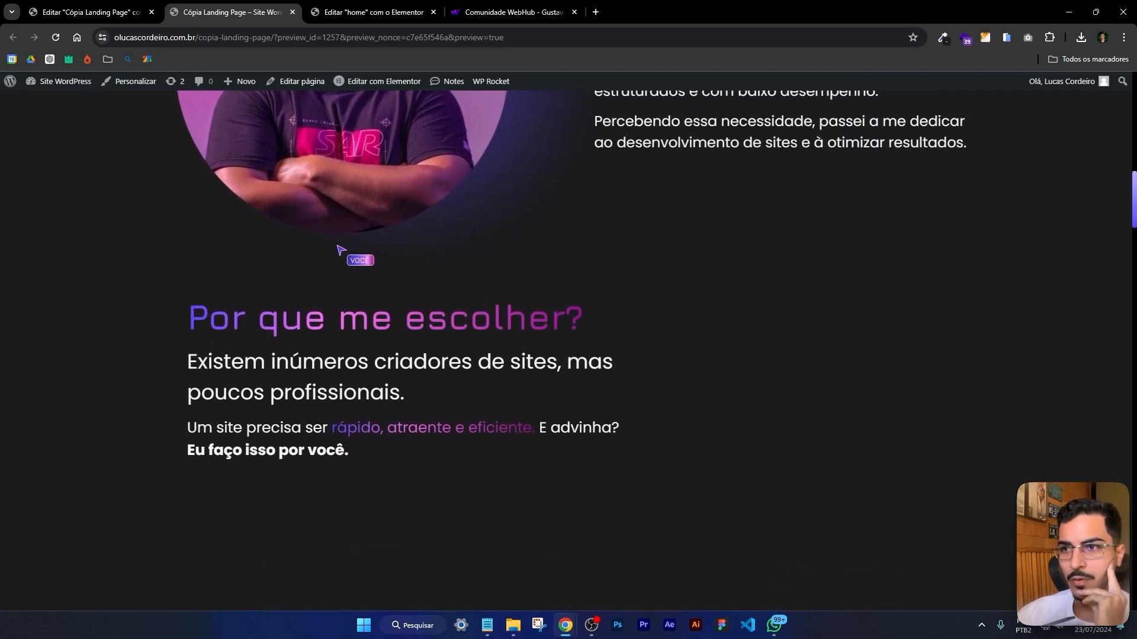
scroll(341, 303, "down", 1)
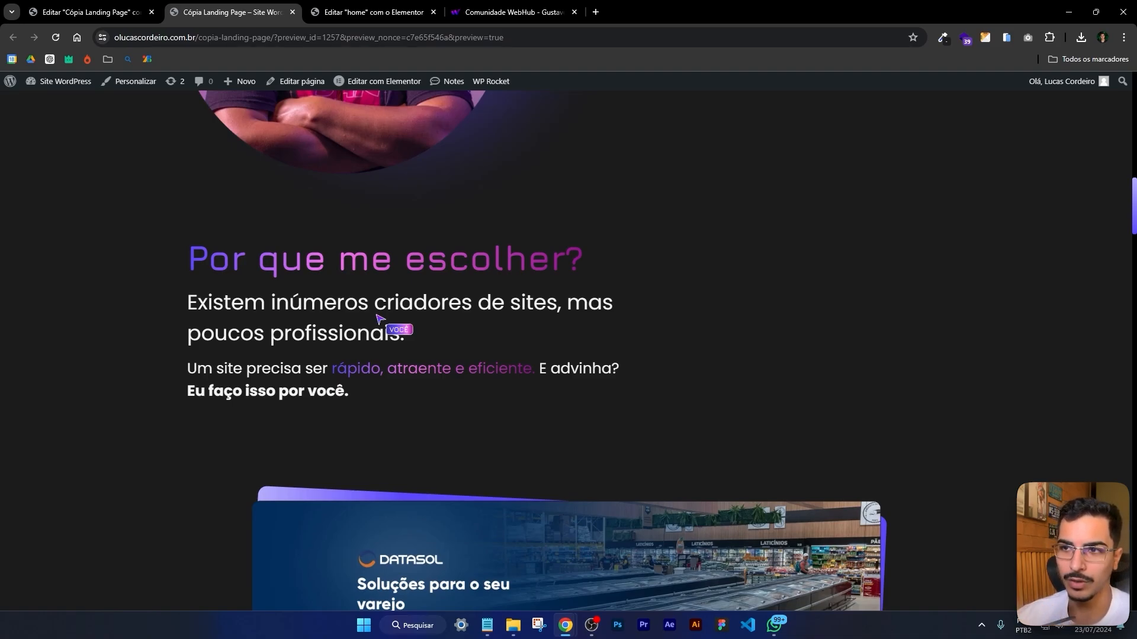
scroll(428, 280, "down", 2)
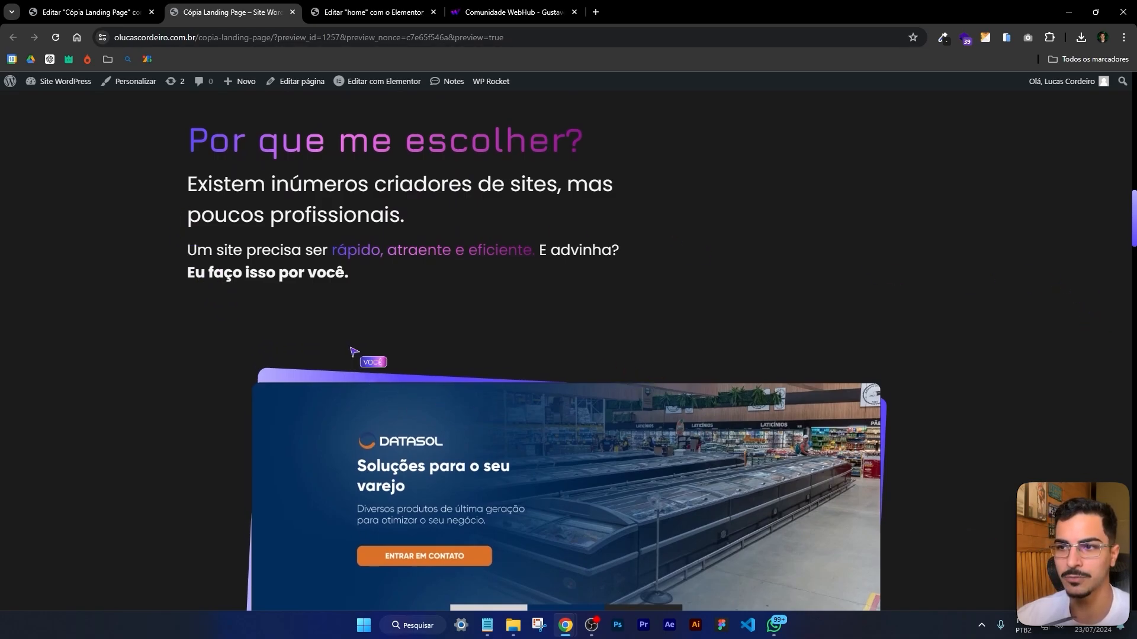
scroll(473, 358, "up", 3)
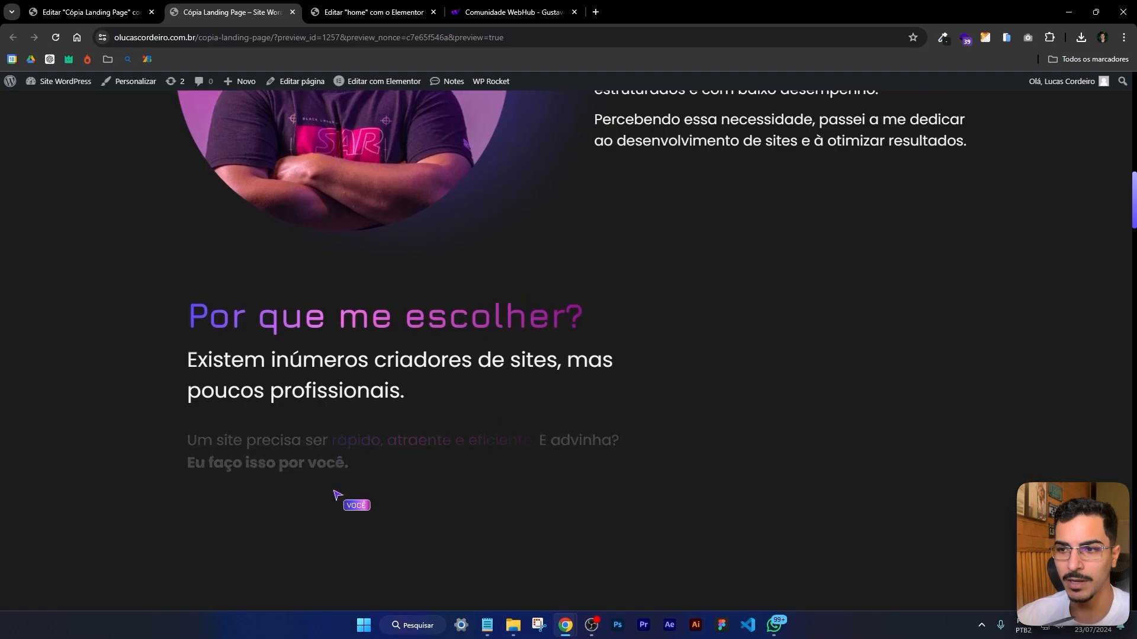
scroll(335, 483, "down", 1)
In the Elementor editor, set the top padding of the "Por que me escolher?" container to 40 px
left_click(95, 12)
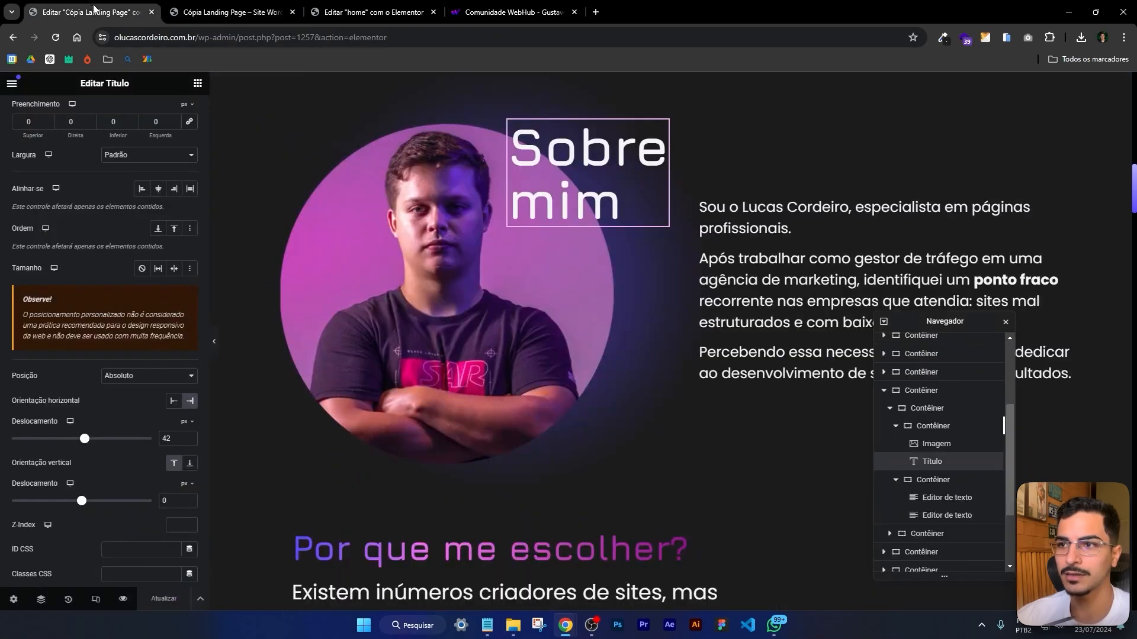
scroll(647, 478, "down", 3)
left_click(299, 420)
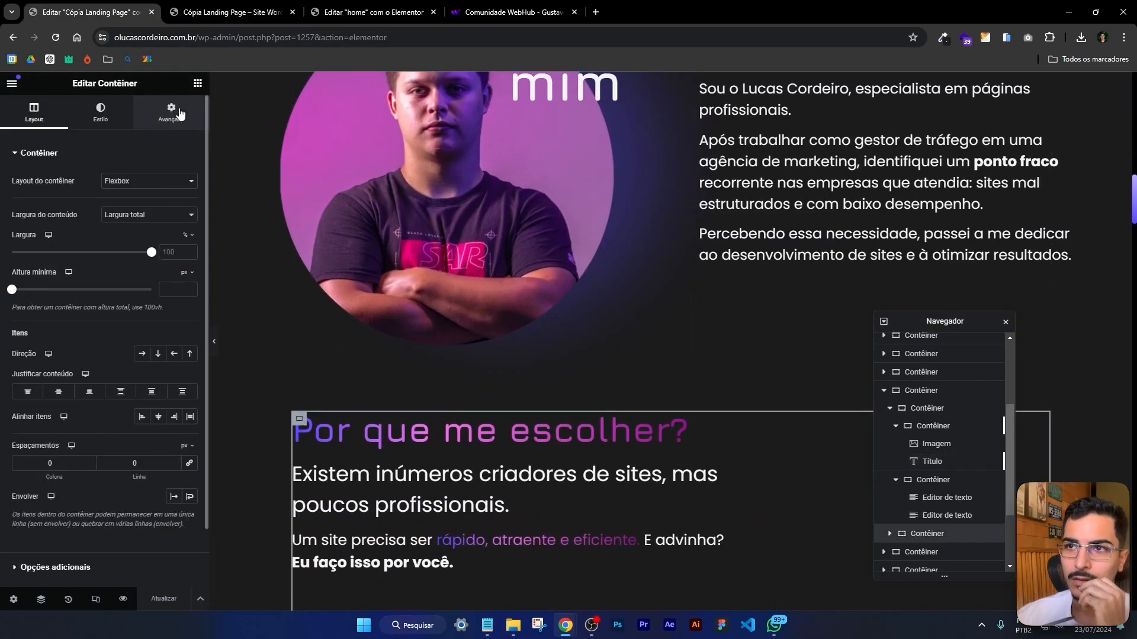
left_click(171, 113)
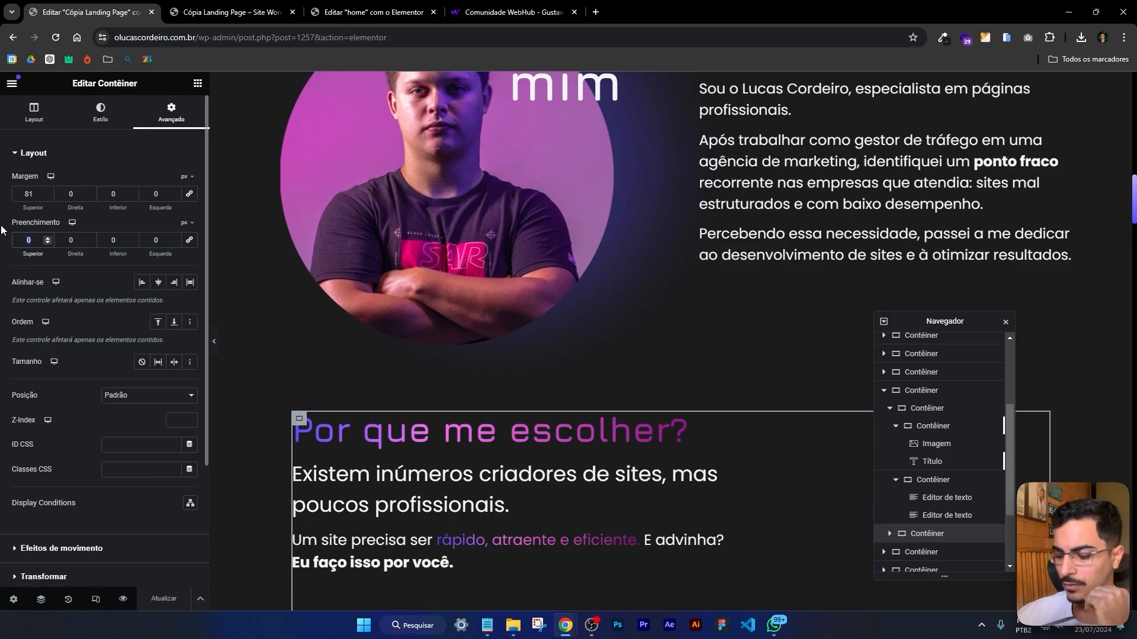
type("40")
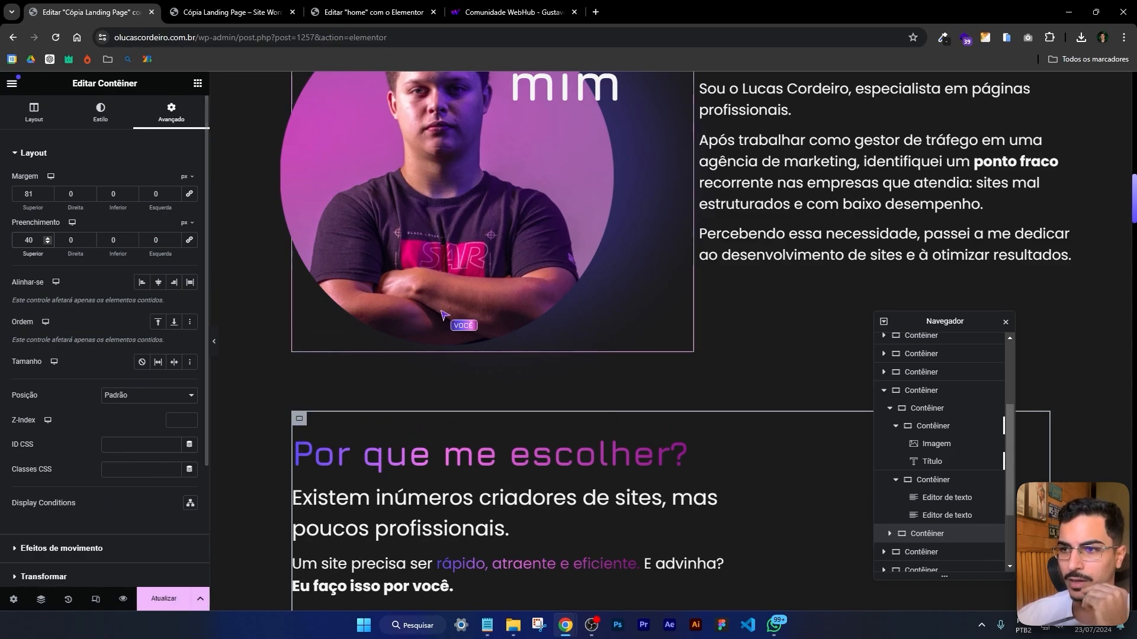
Set the top margin of the Datasol banner image below the "Por que me escolher?" text to 76 px
scroll(423, 348, "down", 4)
left_click(417, 427)
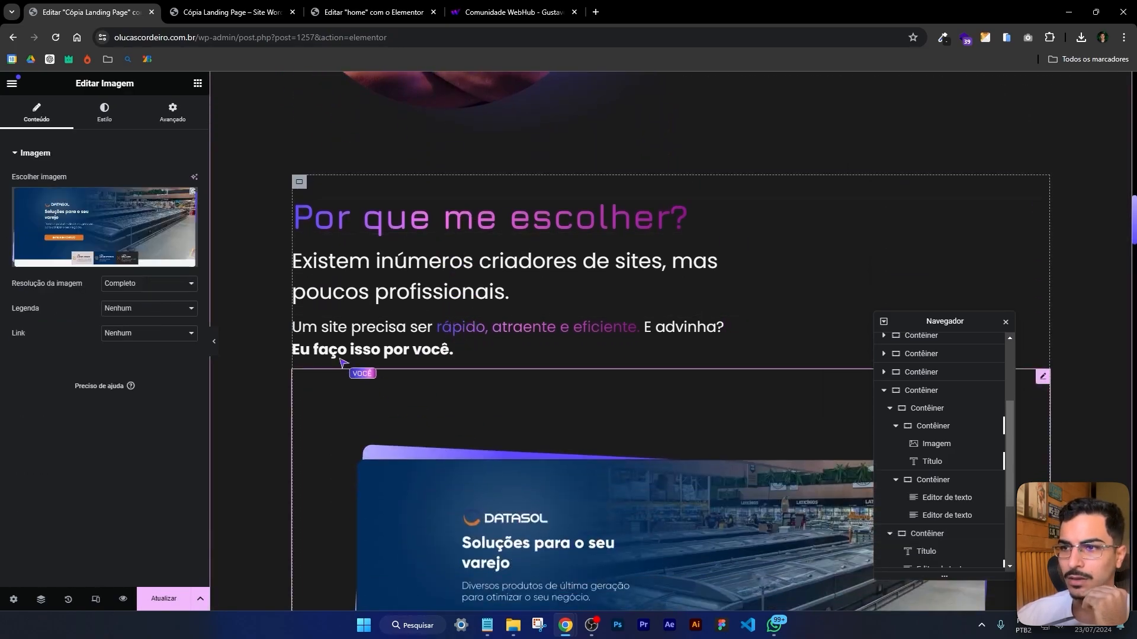
left_click(173, 113)
type("0")
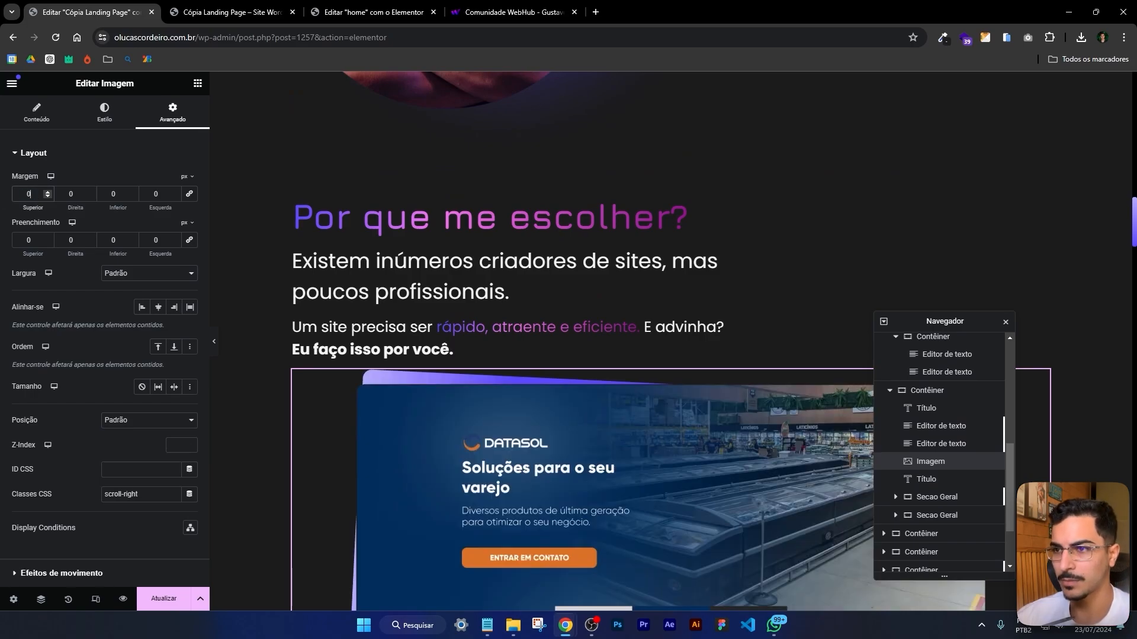
key("BackSpace")
type("76")
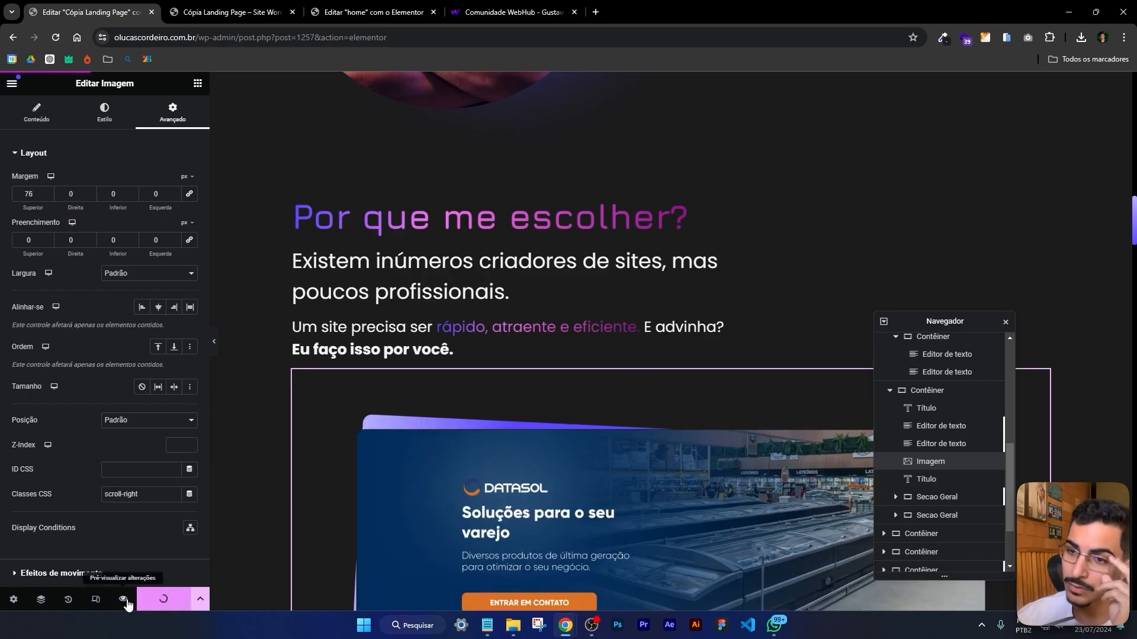
Preview the updated page and check the spacing from the "Sobre mim" photo down to the Datasol banner
left_click(123, 600)
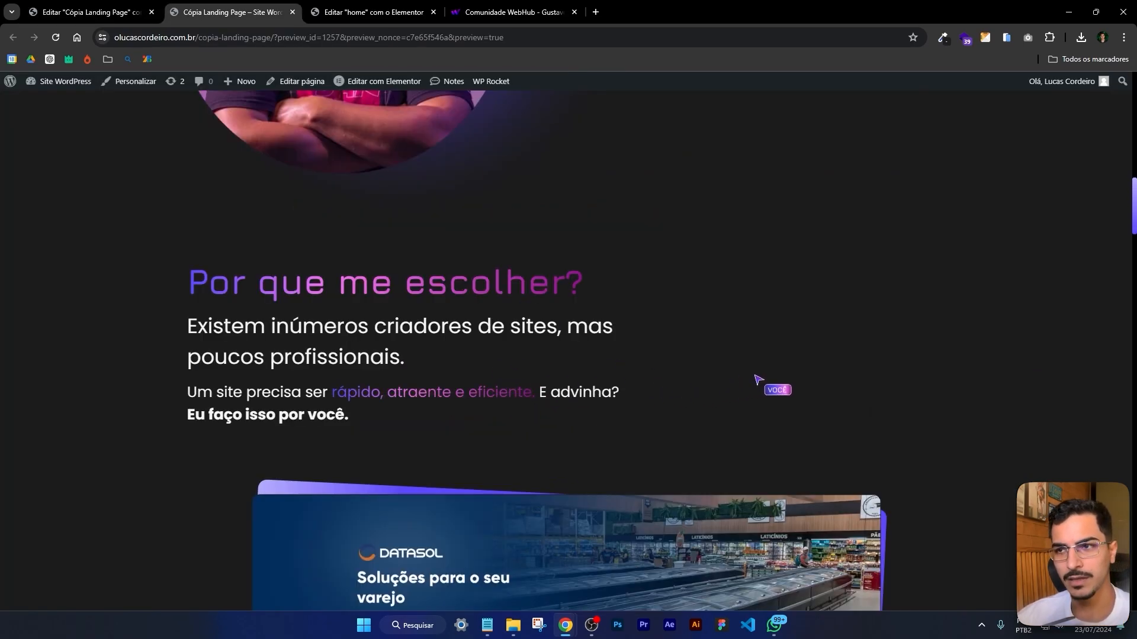
scroll(790, 318, "up", 5)
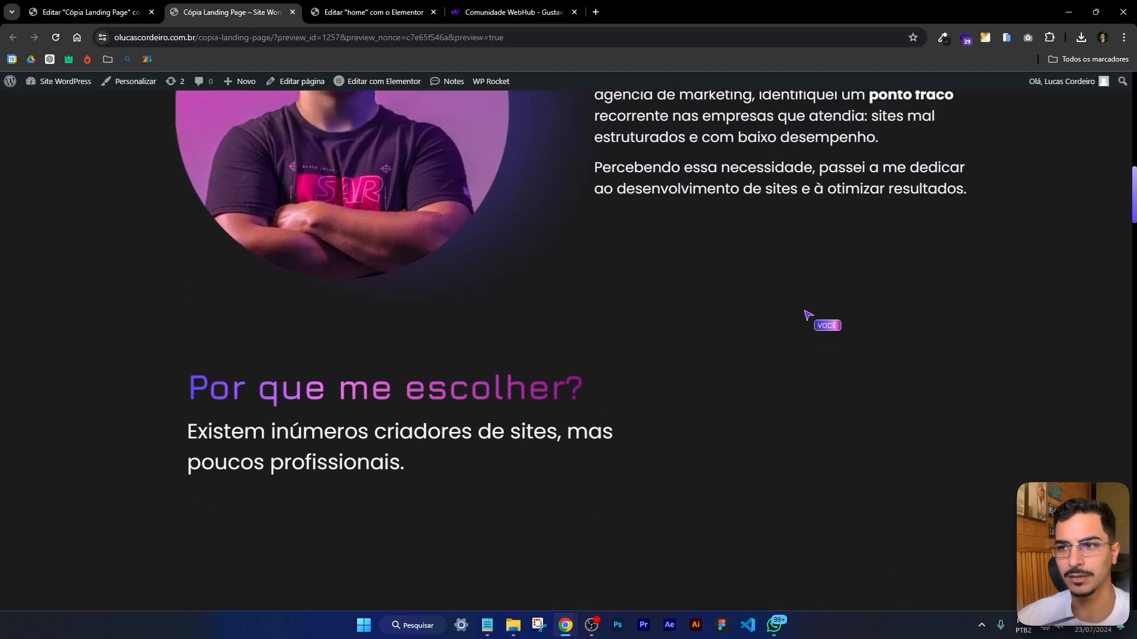
scroll(814, 311, "up", 2)
scroll(828, 319, "down", 3)
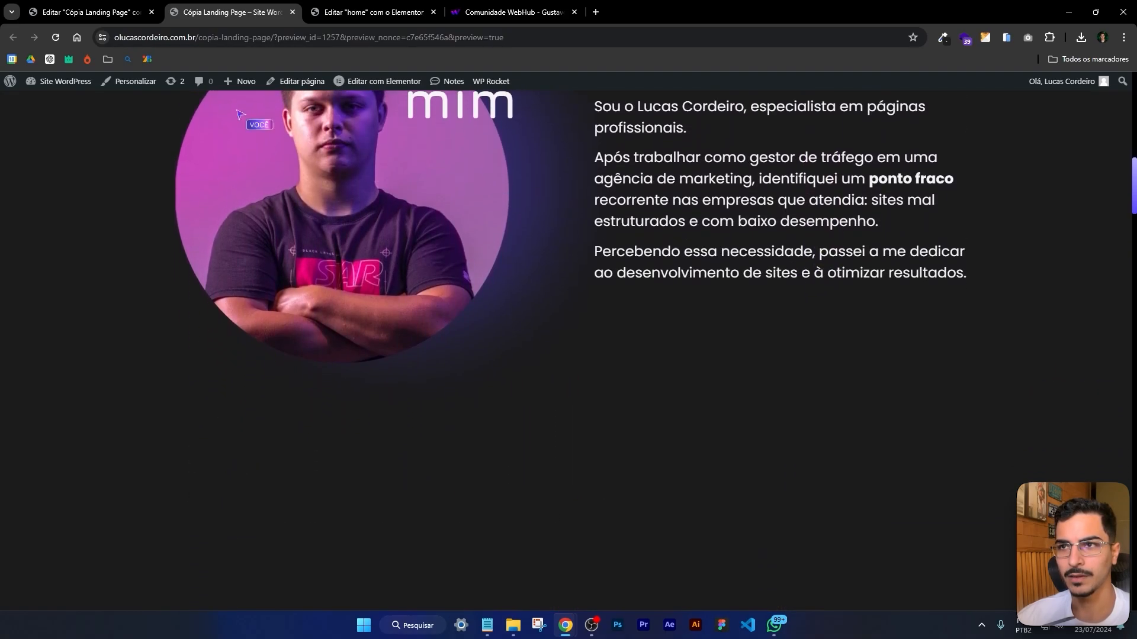
scroll(944, 308, "down", 3)
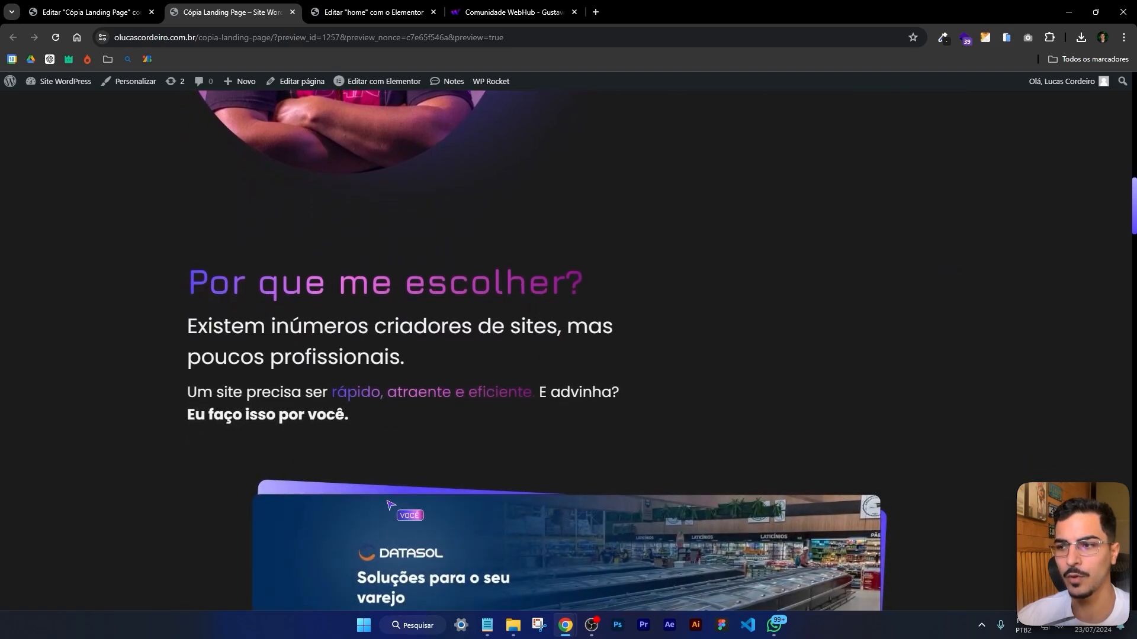
scroll(388, 504, "down", 2)
scroll(723, 447, "up", 3)
scroll(723, 444, "down", 2)
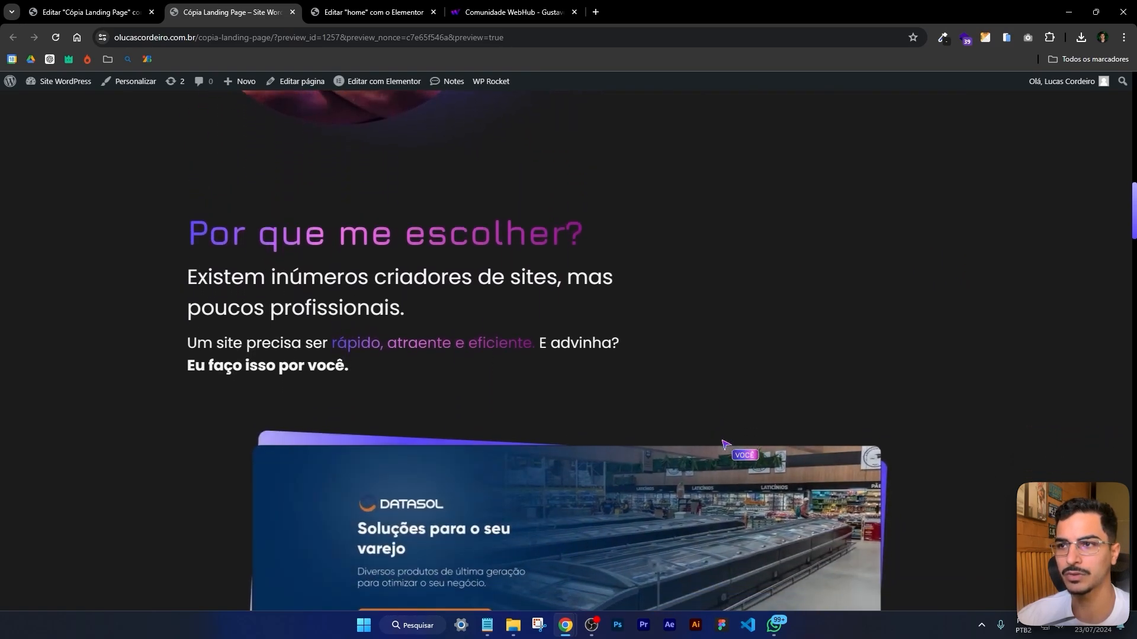
scroll(844, 388, "up", 1)
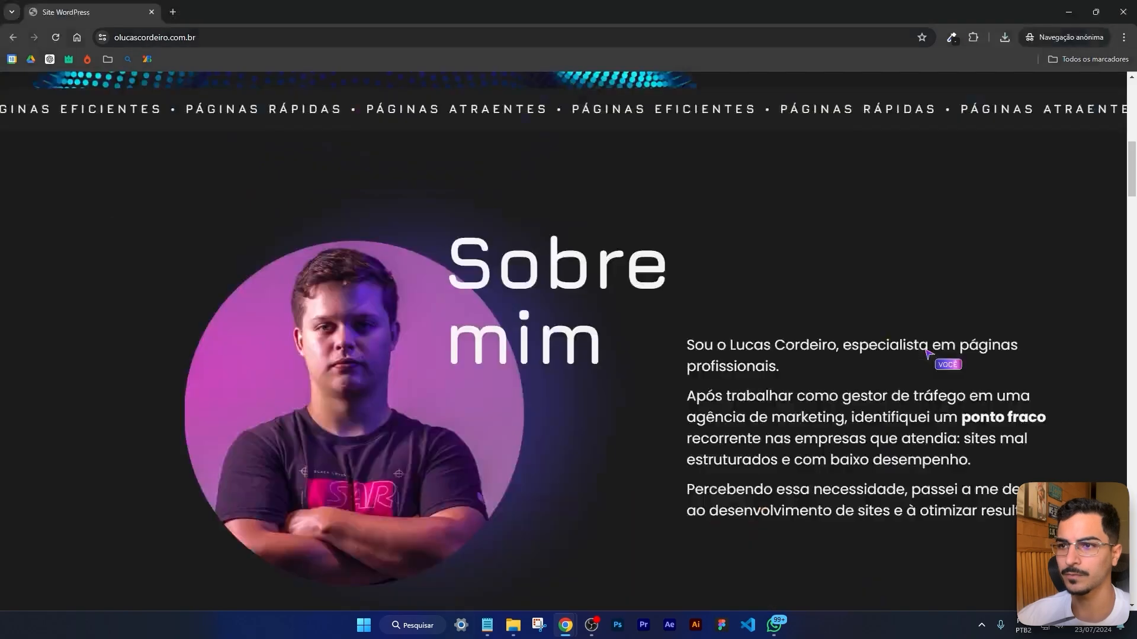
Compare the "Por que me escolher?" spacing with the published site in the incognito window and return to the preview
scroll(888, 337, "down", 7)
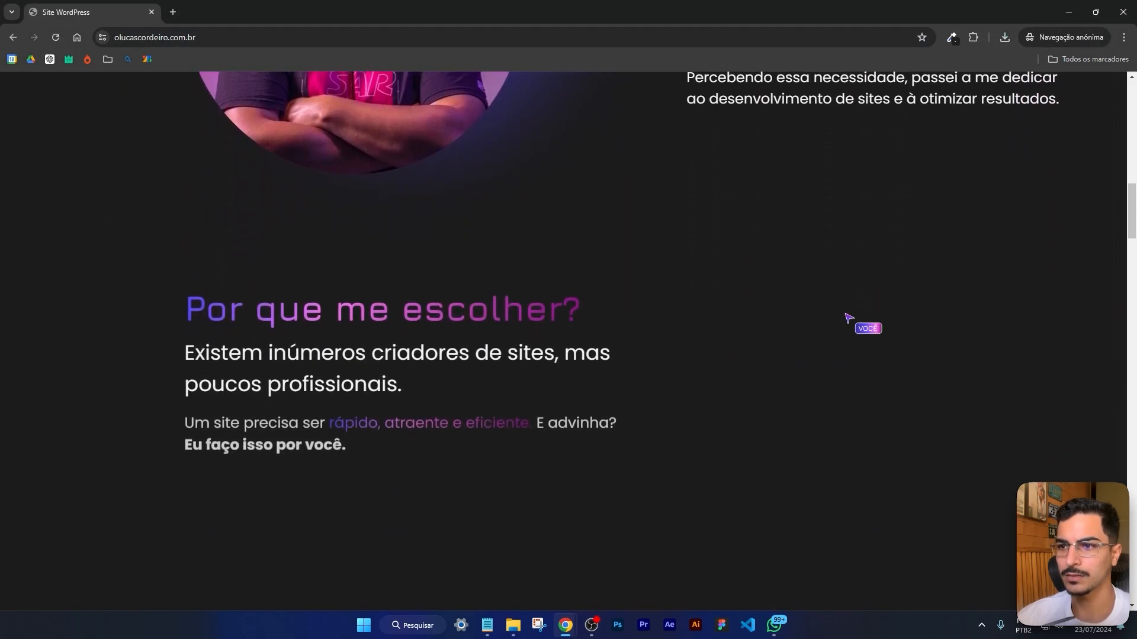
scroll(846, 319, "down", 1)
scroll(847, 320, "up", 1)
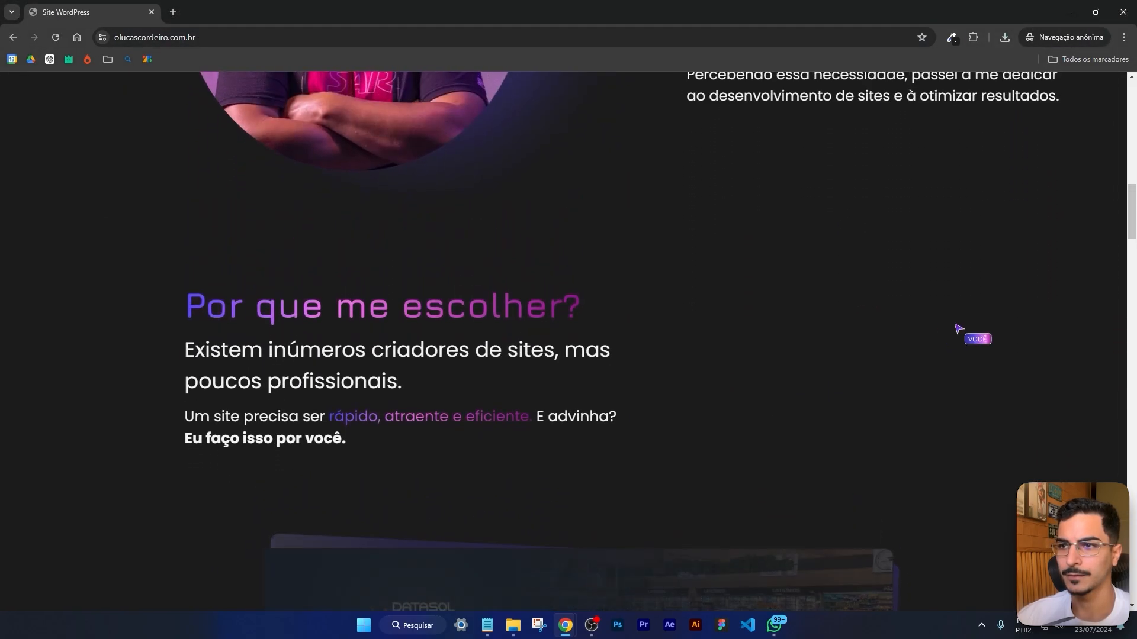
scroll(959, 328, "down", 1)
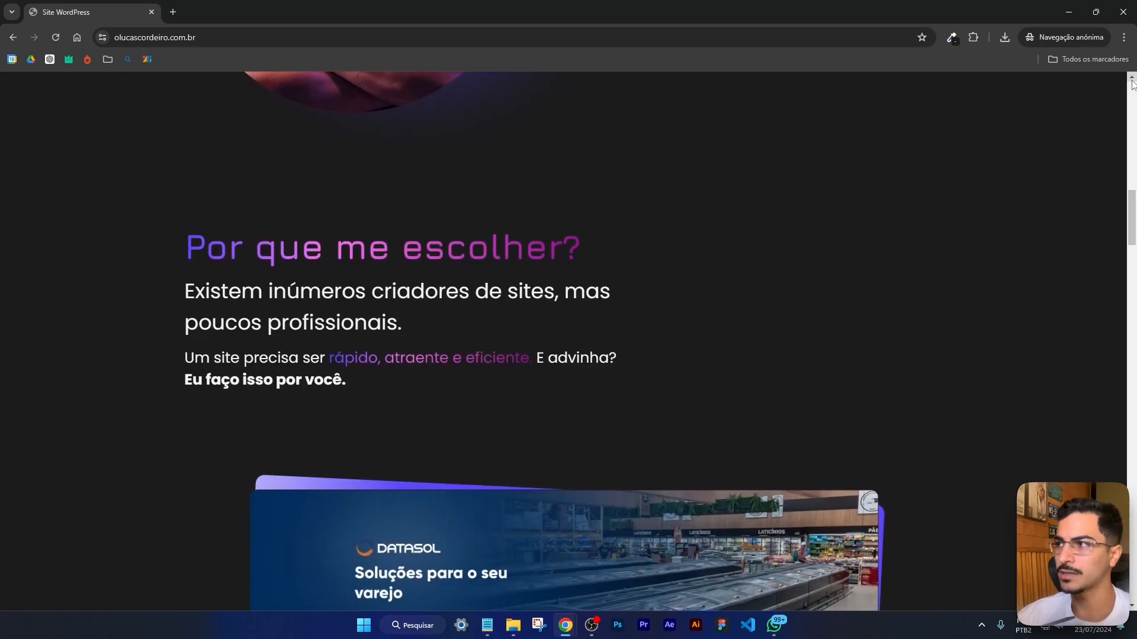
left_click(1132, 80)
key("alt+Tab")
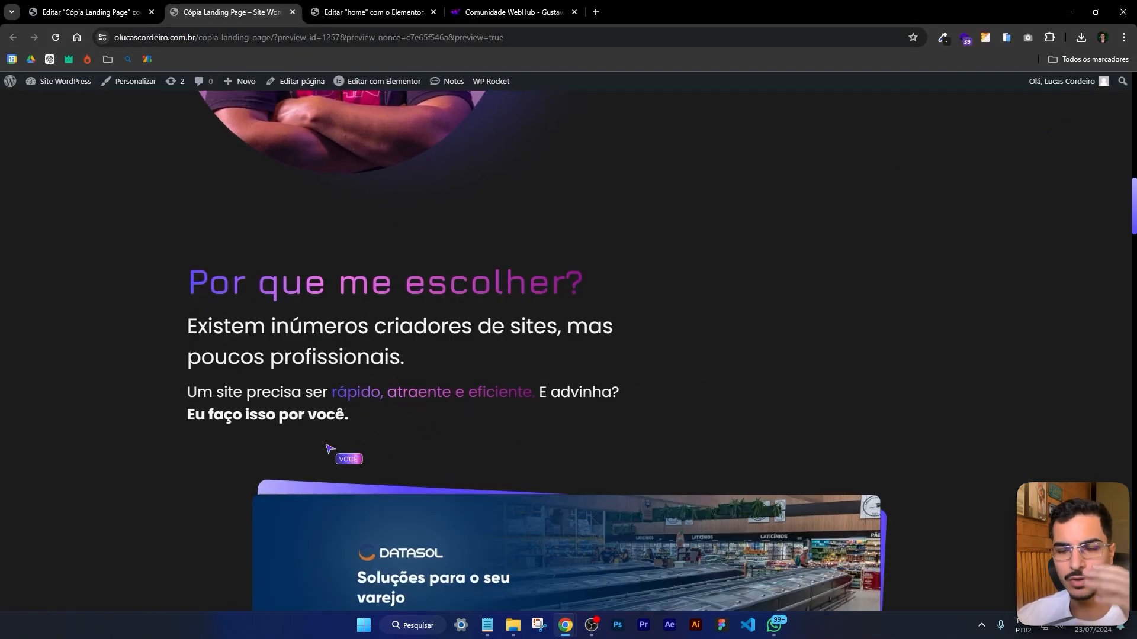
Compare the gaps above and below the Datasol banner in the preview, down to the "Comigo você vai receber" title
scroll(338, 454, "down", 3)
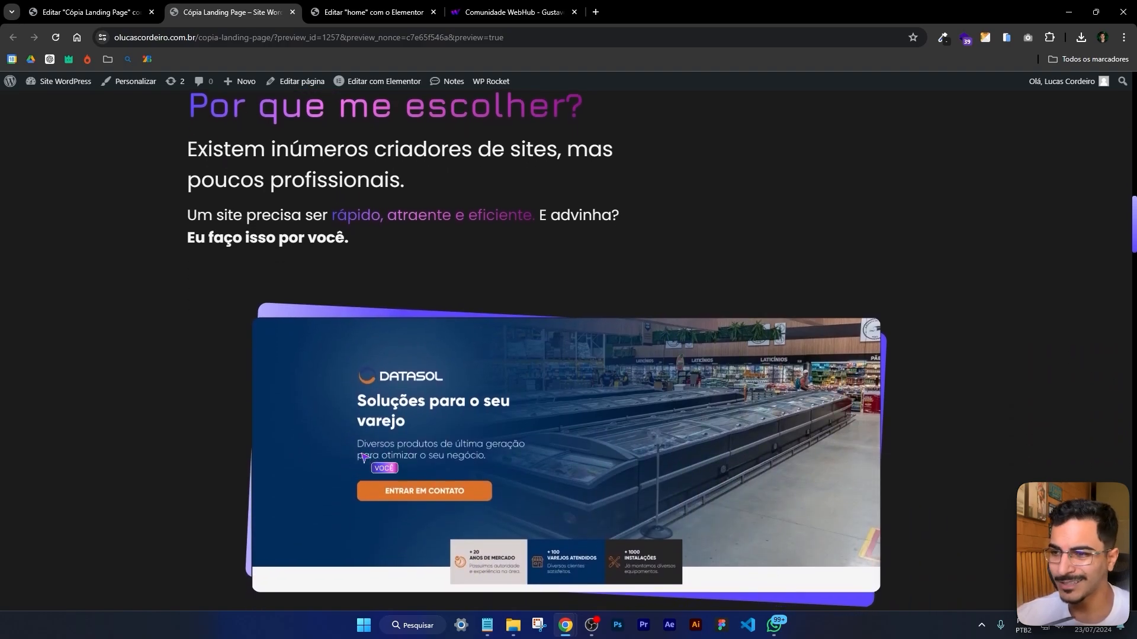
scroll(370, 451, "down", 4)
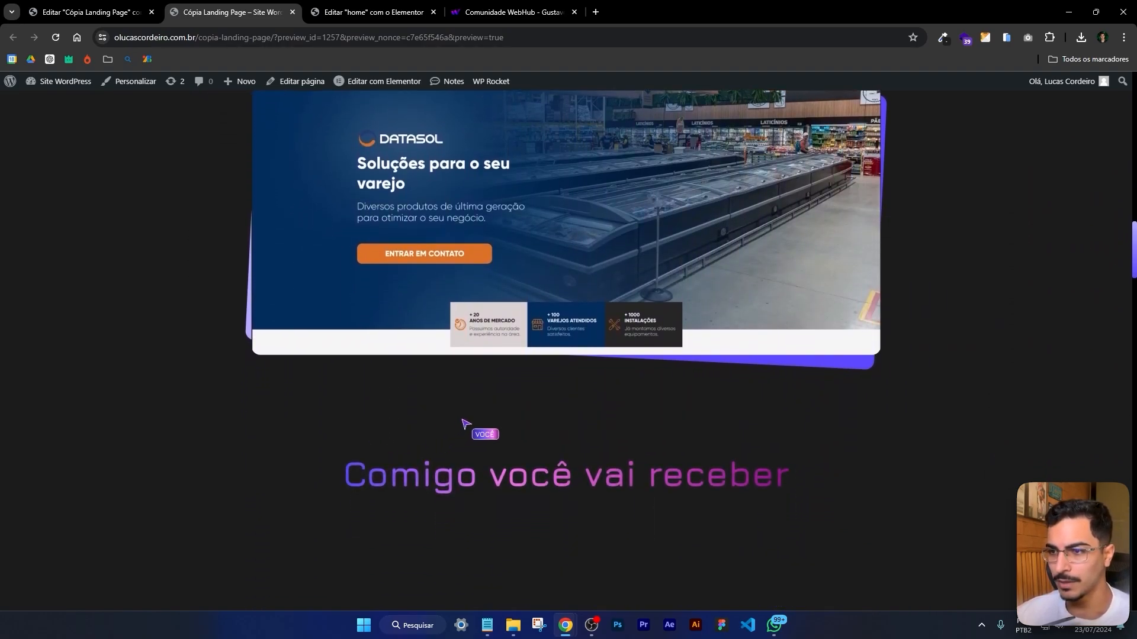
scroll(463, 424, "down", 3)
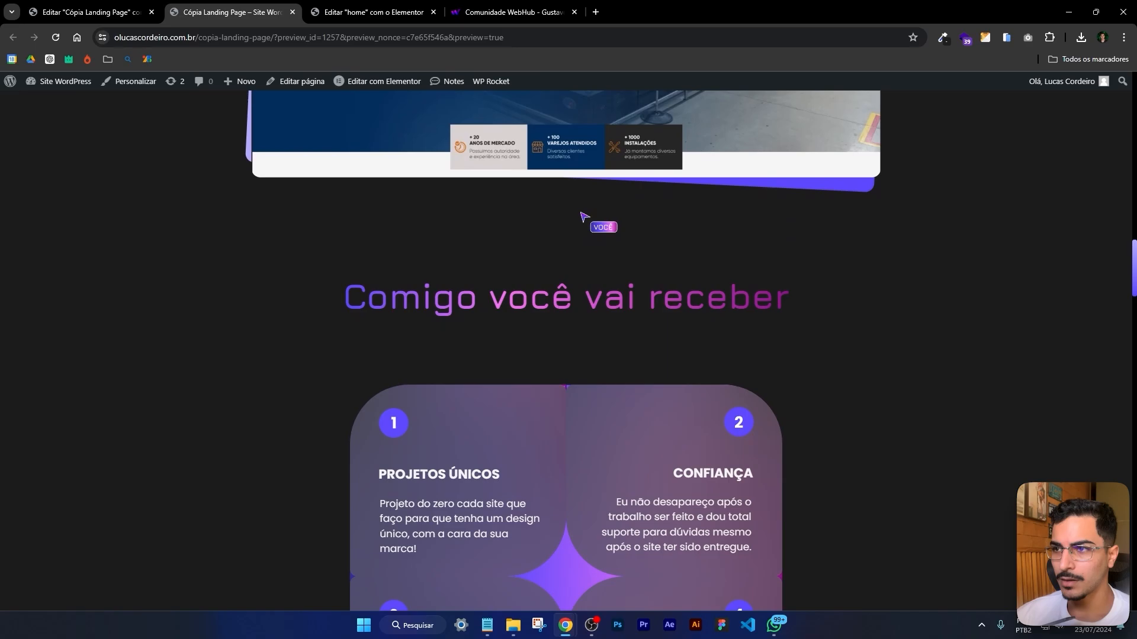
scroll(611, 259, "up", 4)
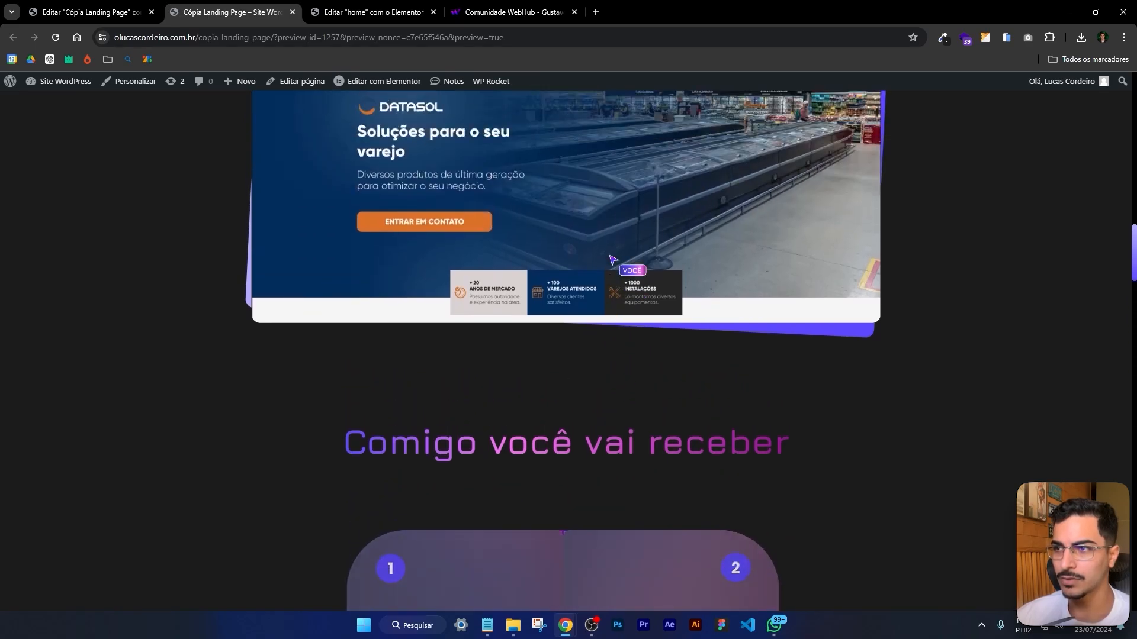
scroll(568, 503, "up", 9)
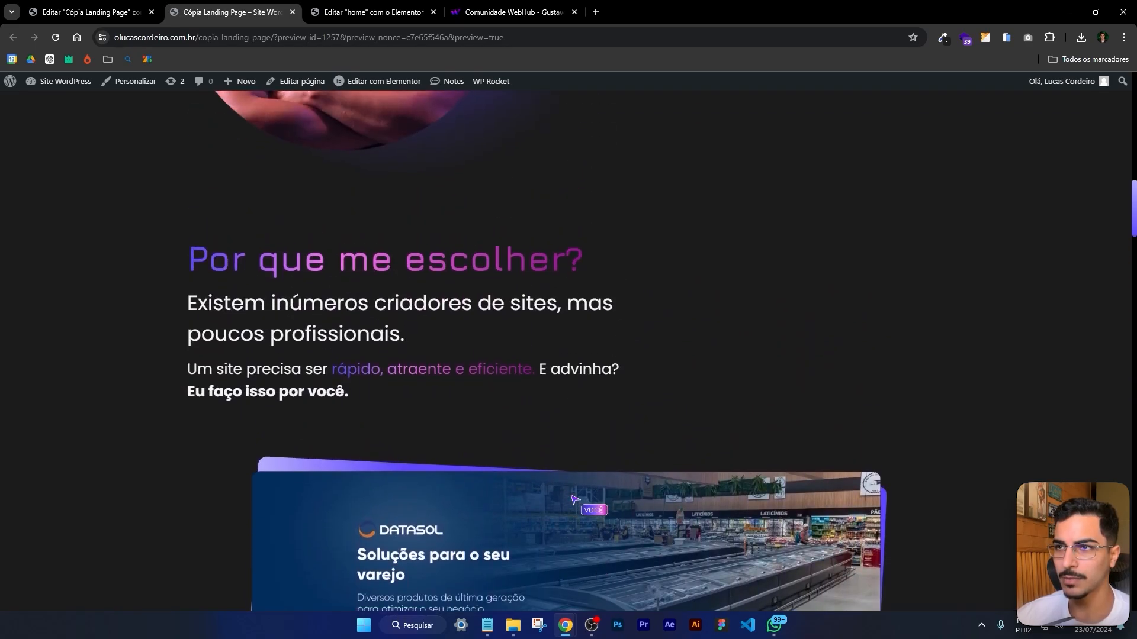
scroll(583, 506, "down", 12)
scroll(574, 317, "up", 2)
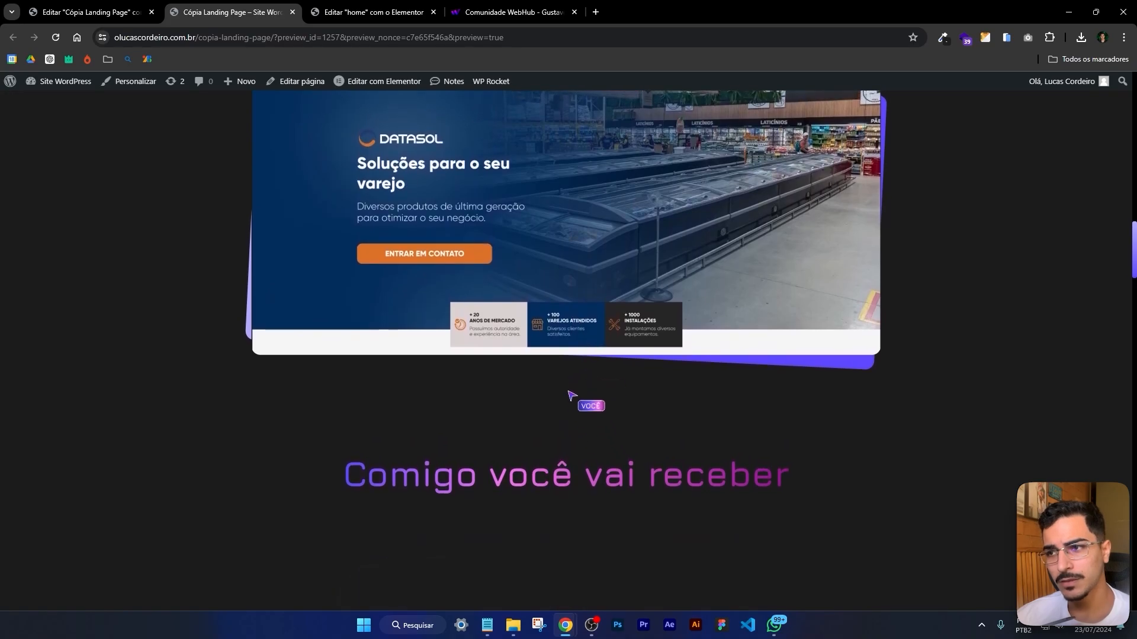
scroll(576, 434, "up", 9)
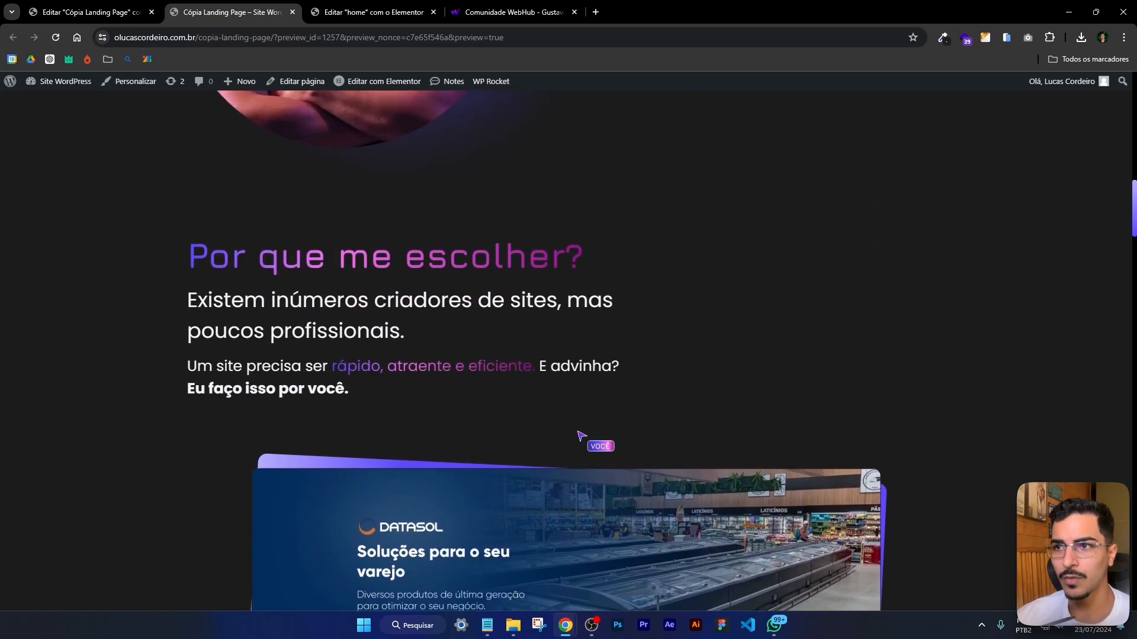
scroll(700, 287, "down", 10)
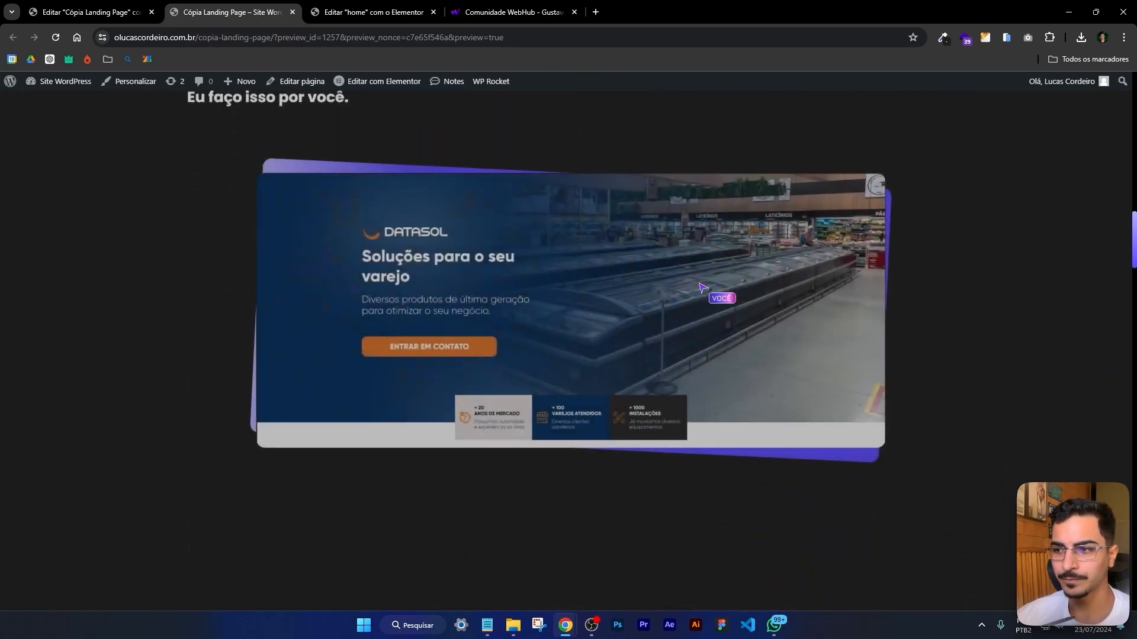
scroll(609, 300, "up", 1)
Back in the editor, set the top margin of the "Comigo você vai receber" title to 160 px
left_click(146, 6)
scroll(657, 350, "down", 7)
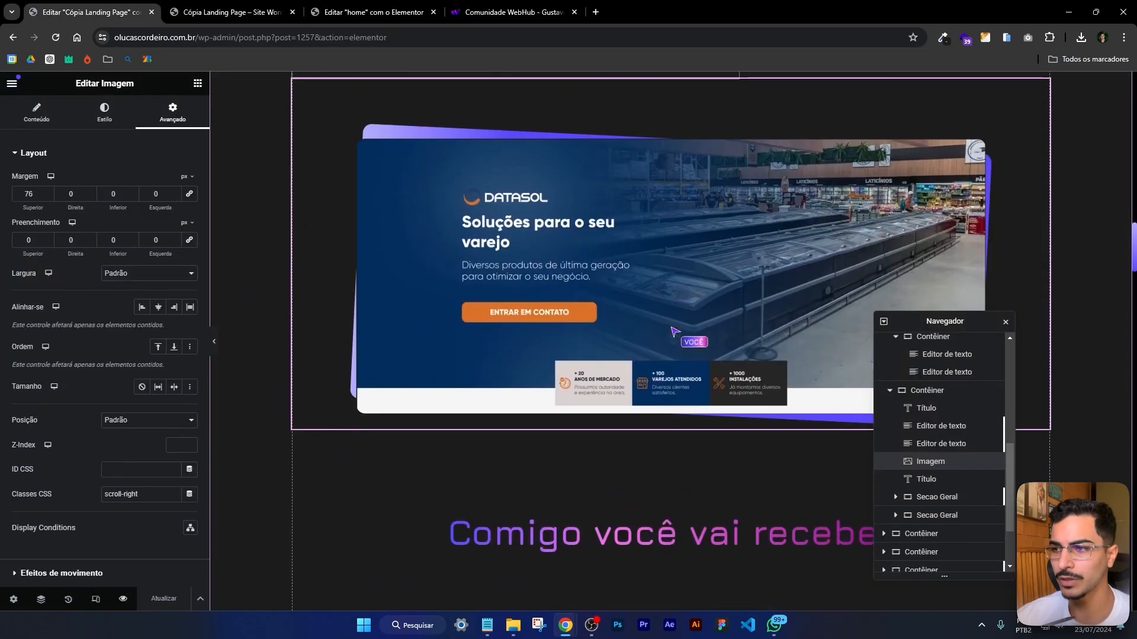
left_click(657, 350)
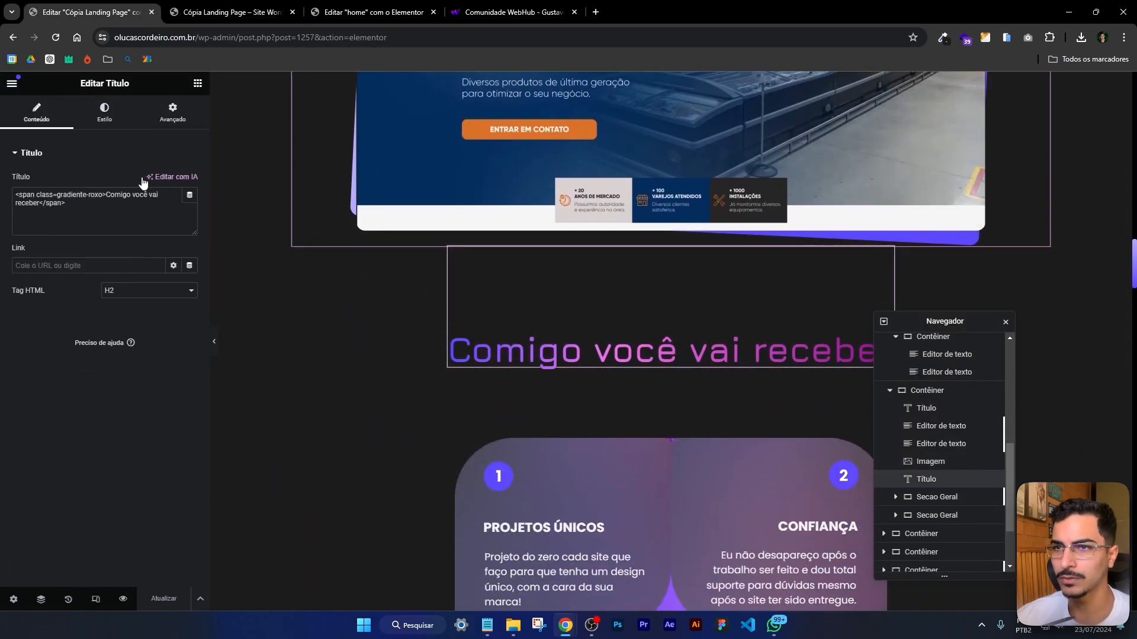
left_click(163, 138)
type("160")
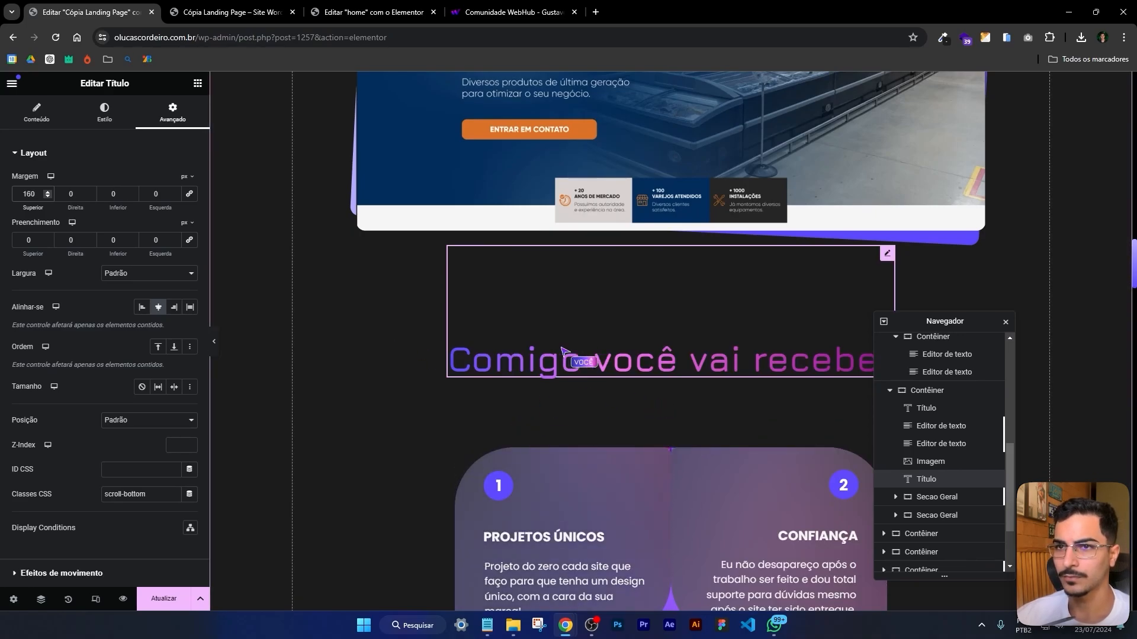
Compare the gap between the "Comigo você vai receber" title and the four-card block in the preview and in the editor
left_click(463, 454)
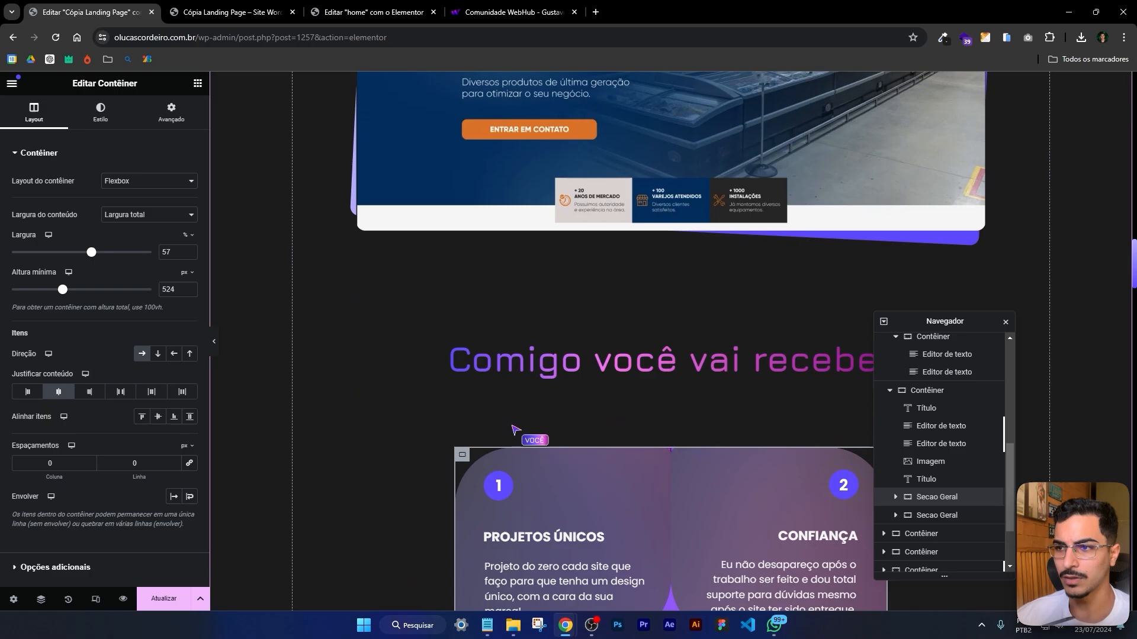
left_click(210, 13)
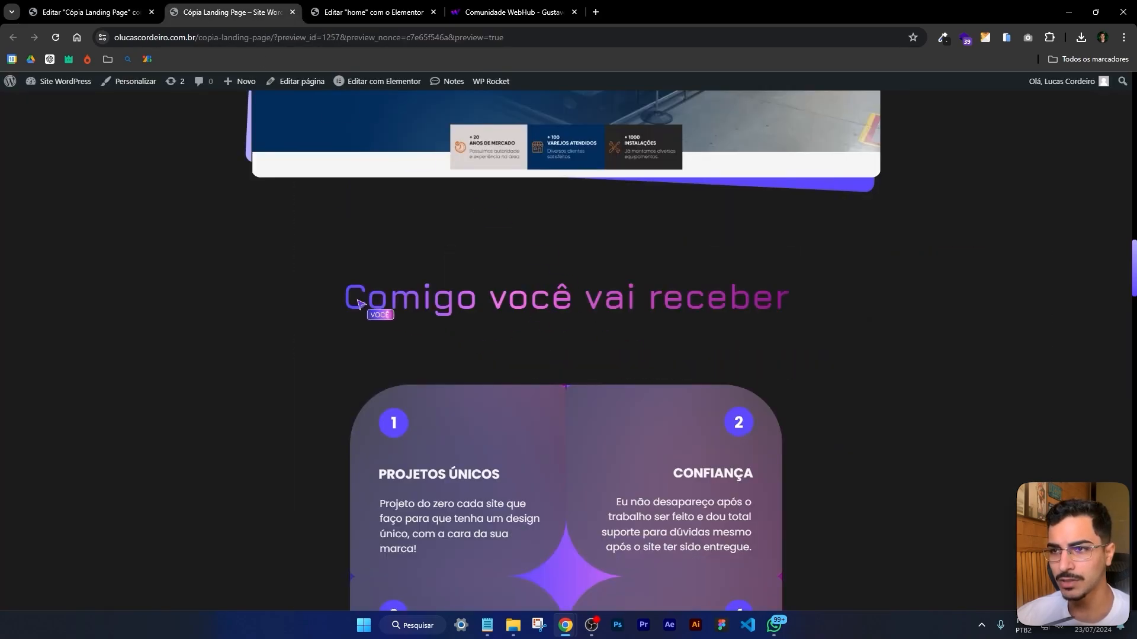
left_click_drag(412, 301, 772, 302)
scroll(435, 317, "down", 2)
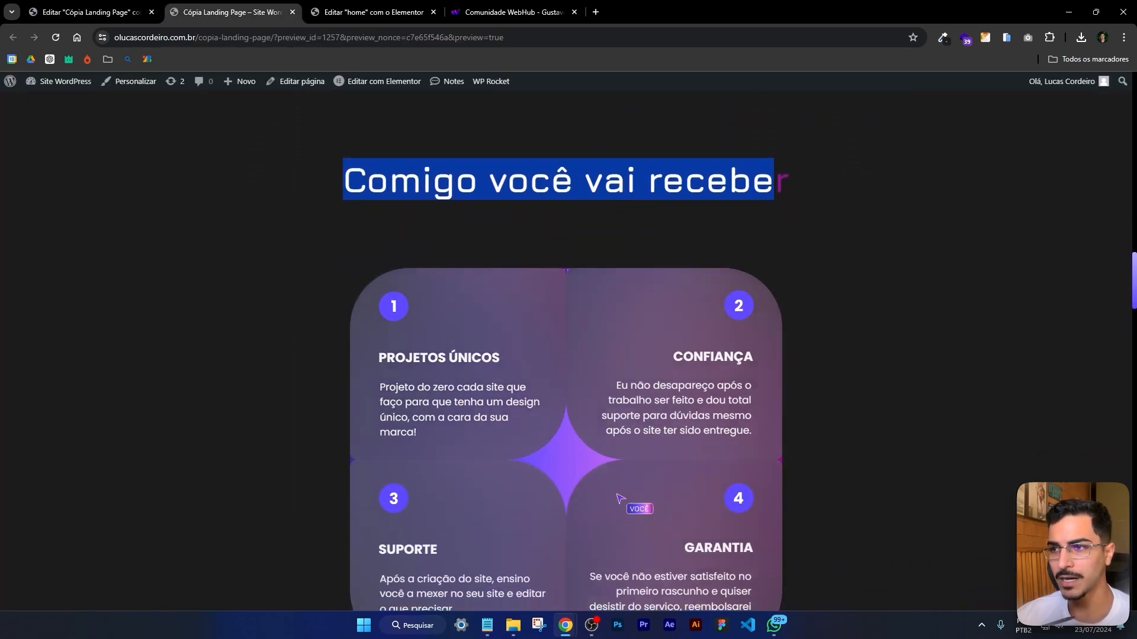
left_click(89, 11)
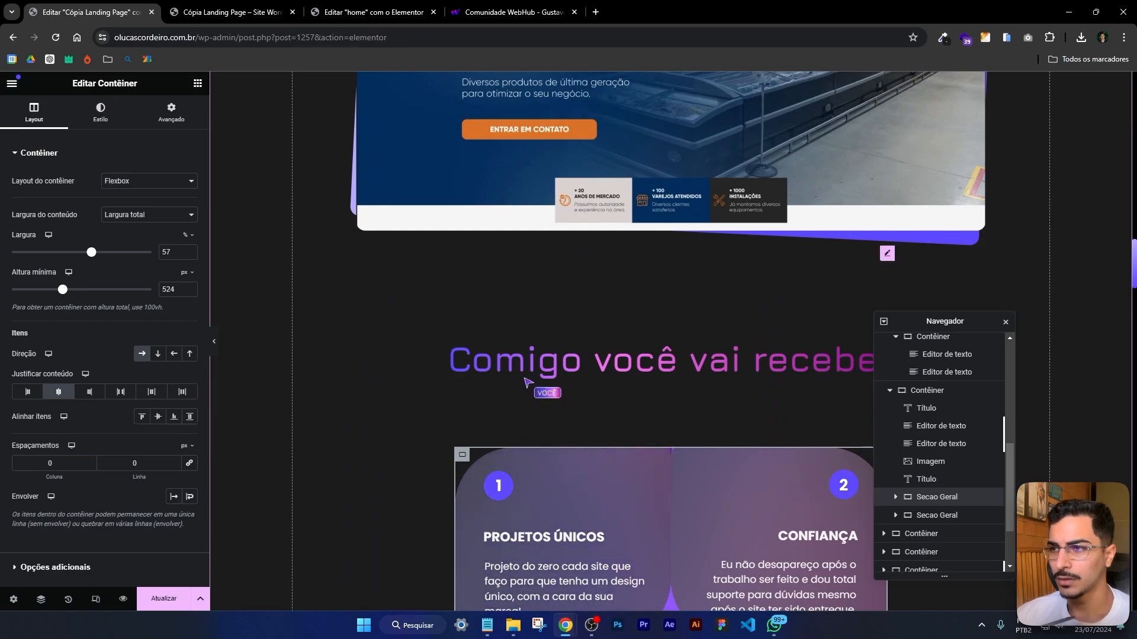
scroll(557, 381, "up", 3)
scroll(592, 450, "down", 7)
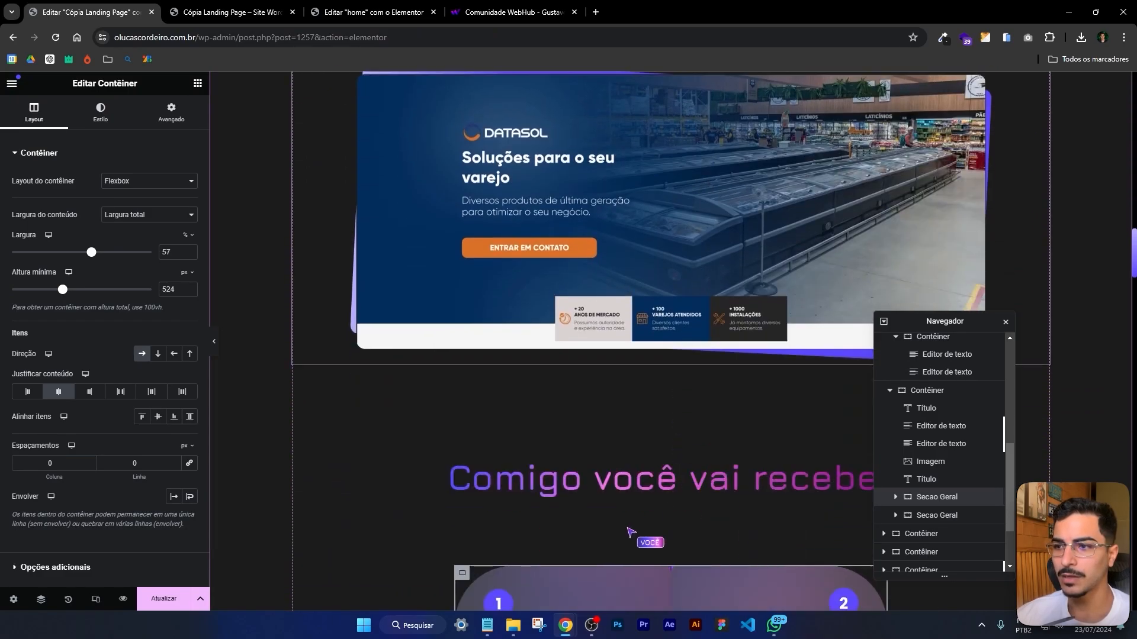
scroll(623, 475, "down", 2)
left_click(623, 315)
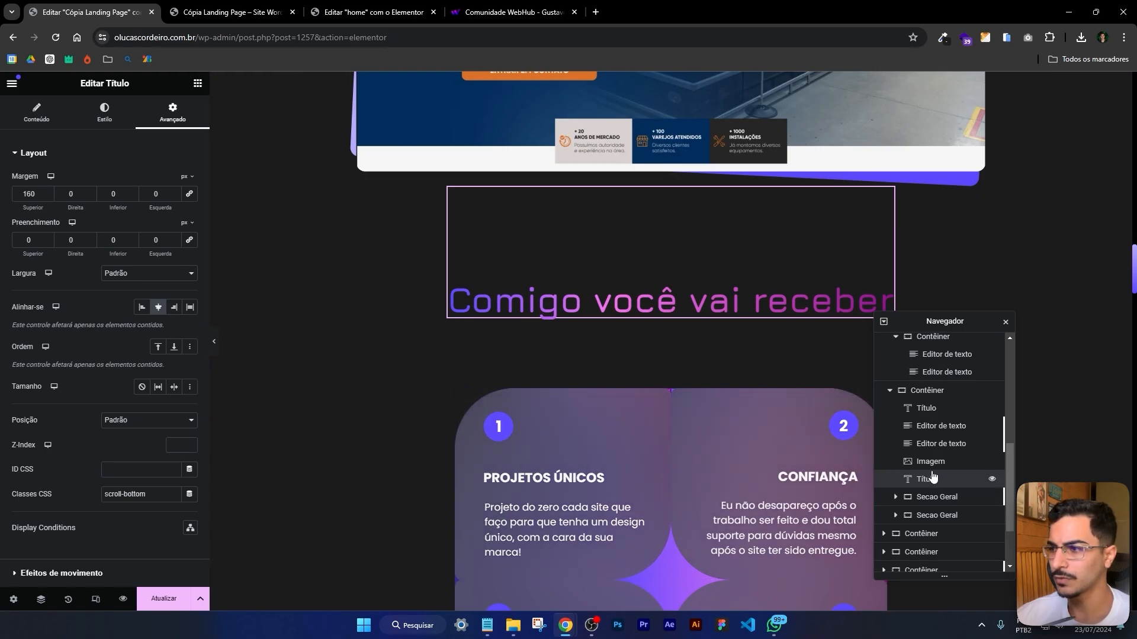
Set the top margin of the four-card "Secao Geral" container to 80 px and update the page
left_click(932, 498)
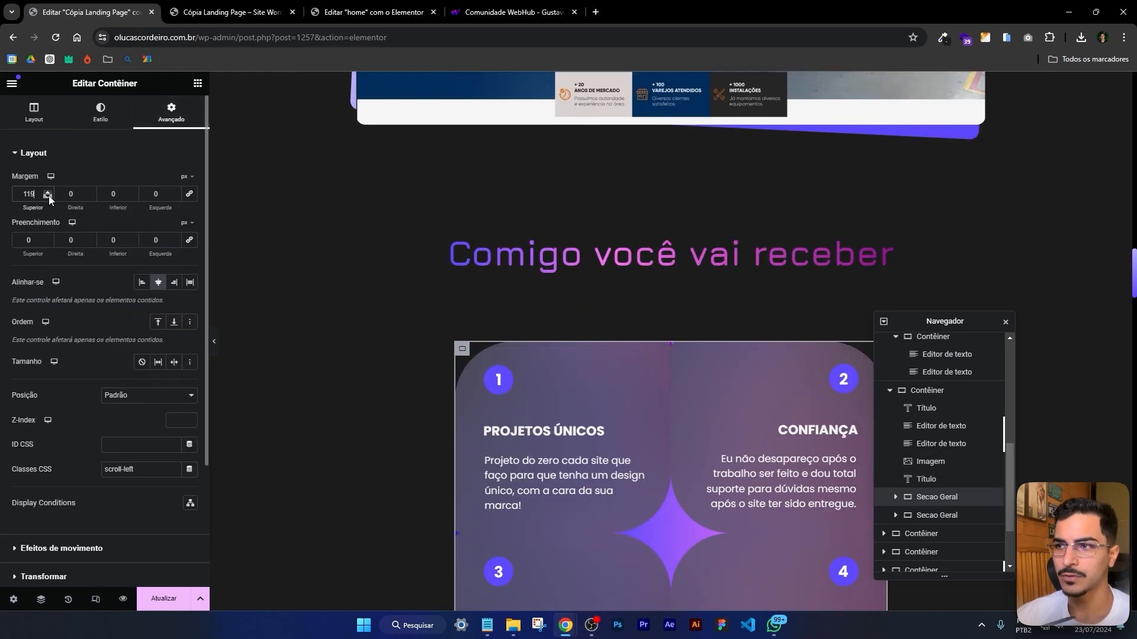
left_click(48, 195)
double_click(33, 194)
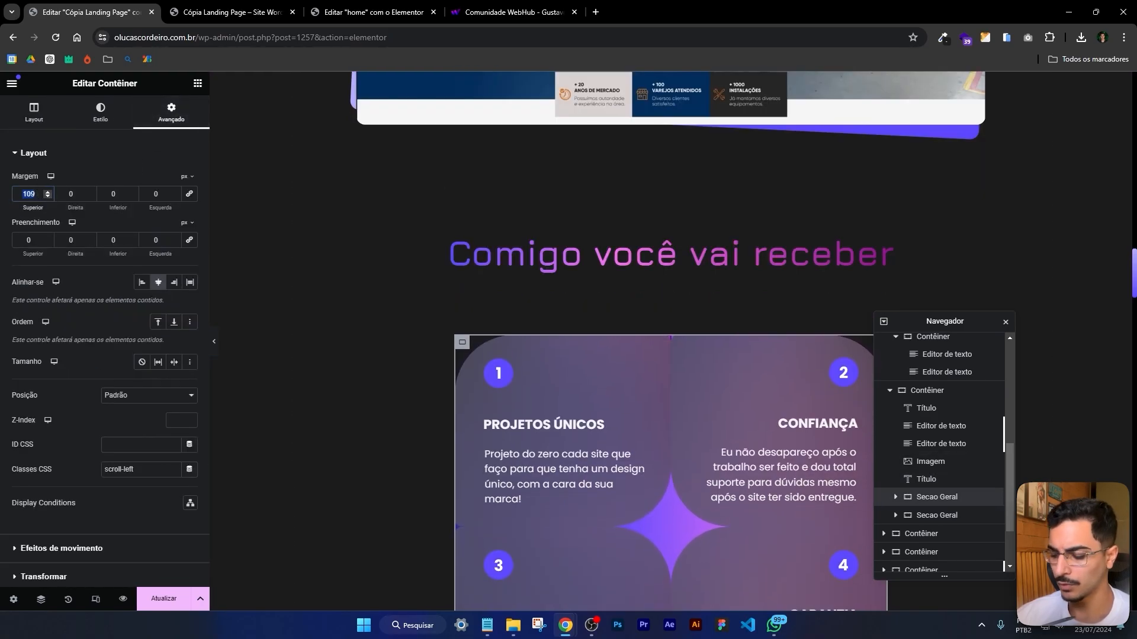
type("80")
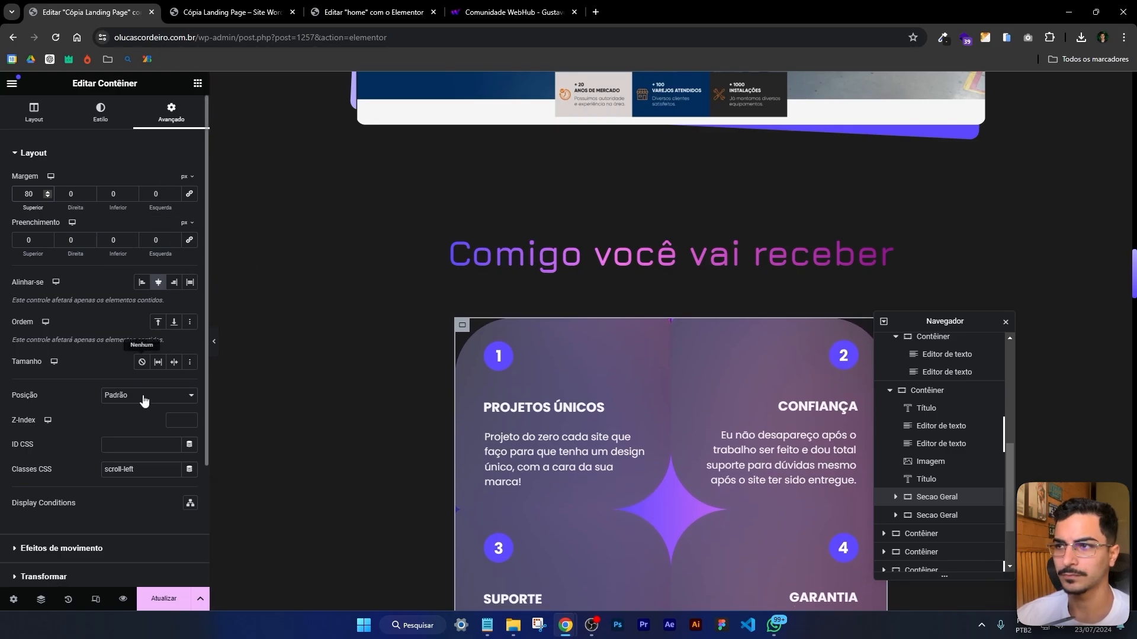
left_click(168, 600)
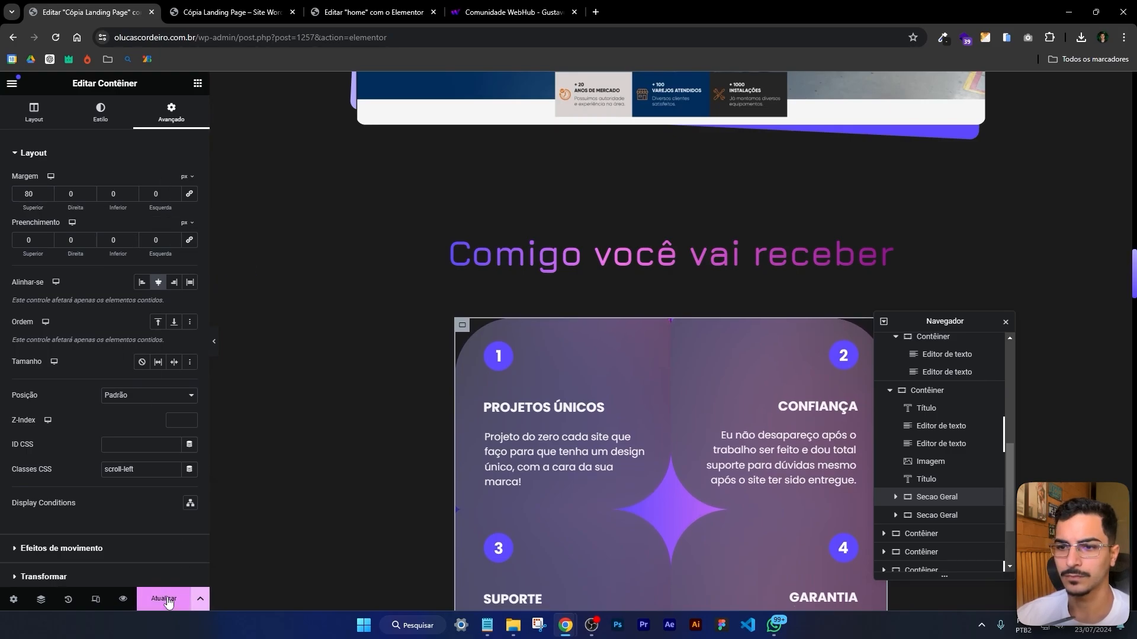
Preview the updated page and check the spacing from the "Por que me escolher?" text past the Datasol banner to the cards
left_click(123, 599)
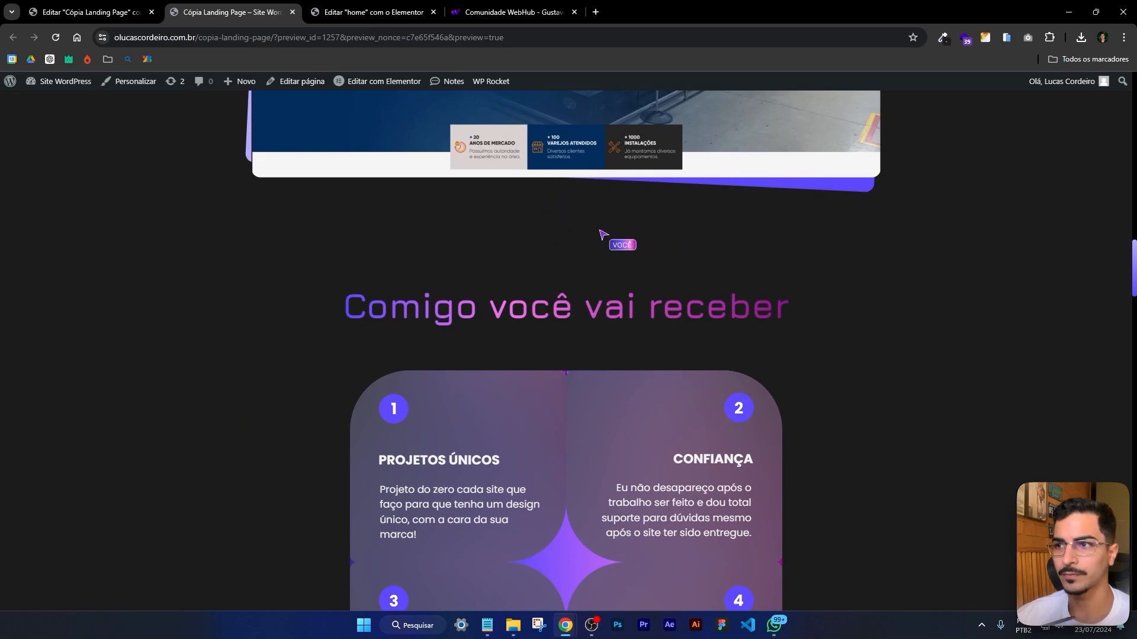
scroll(603, 234, "up", 6)
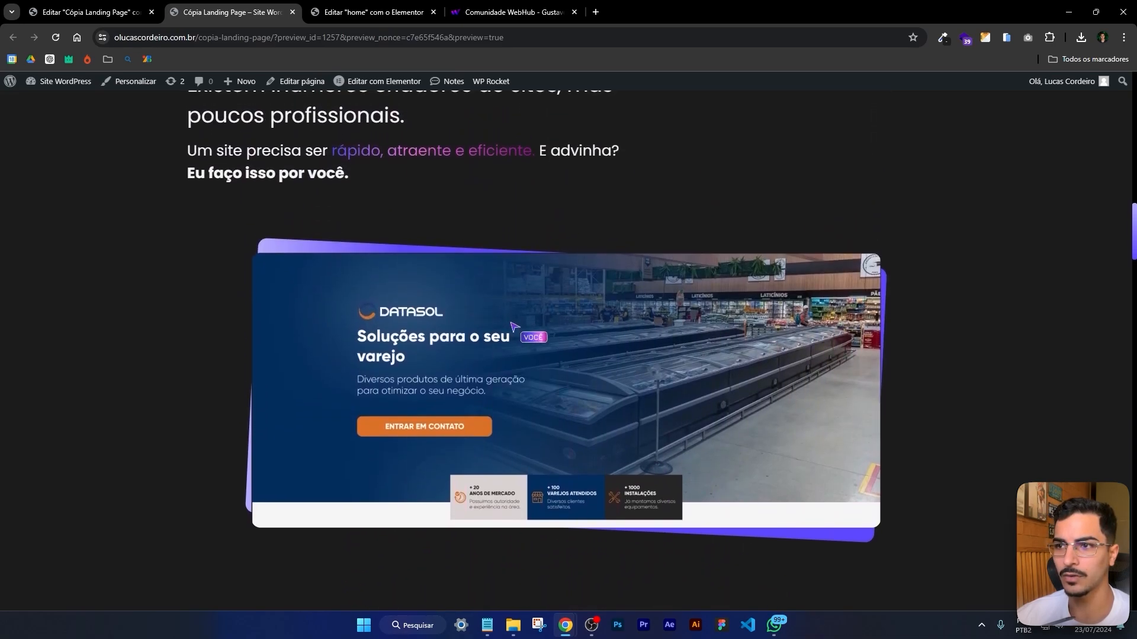
scroll(514, 327, "up", 2)
scroll(477, 168, "down", 2)
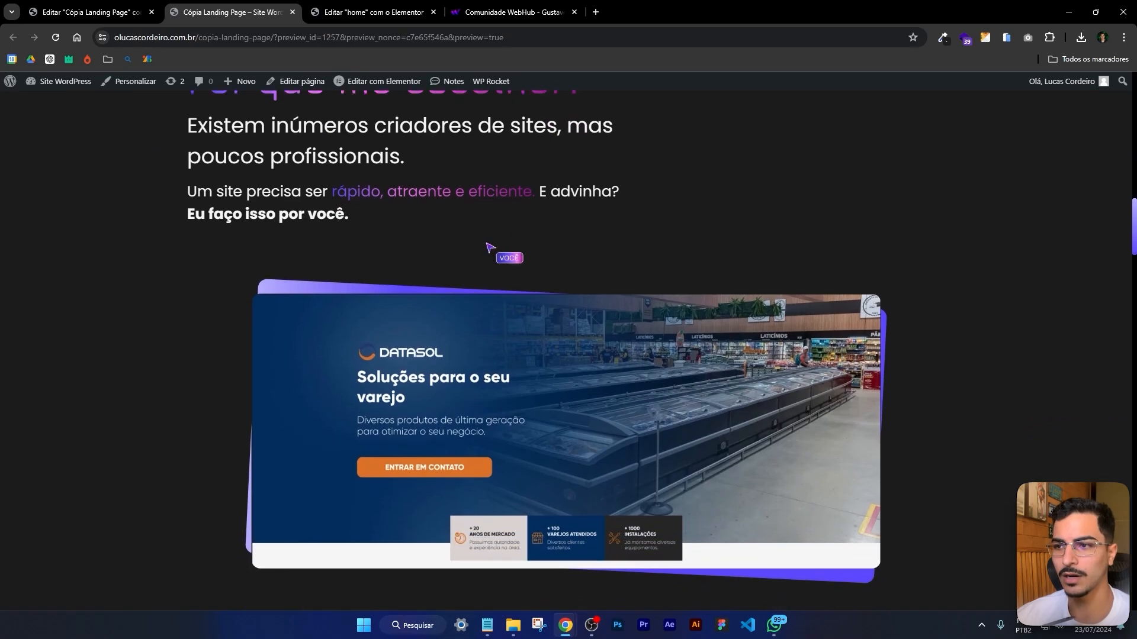
scroll(490, 247, "down", 7)
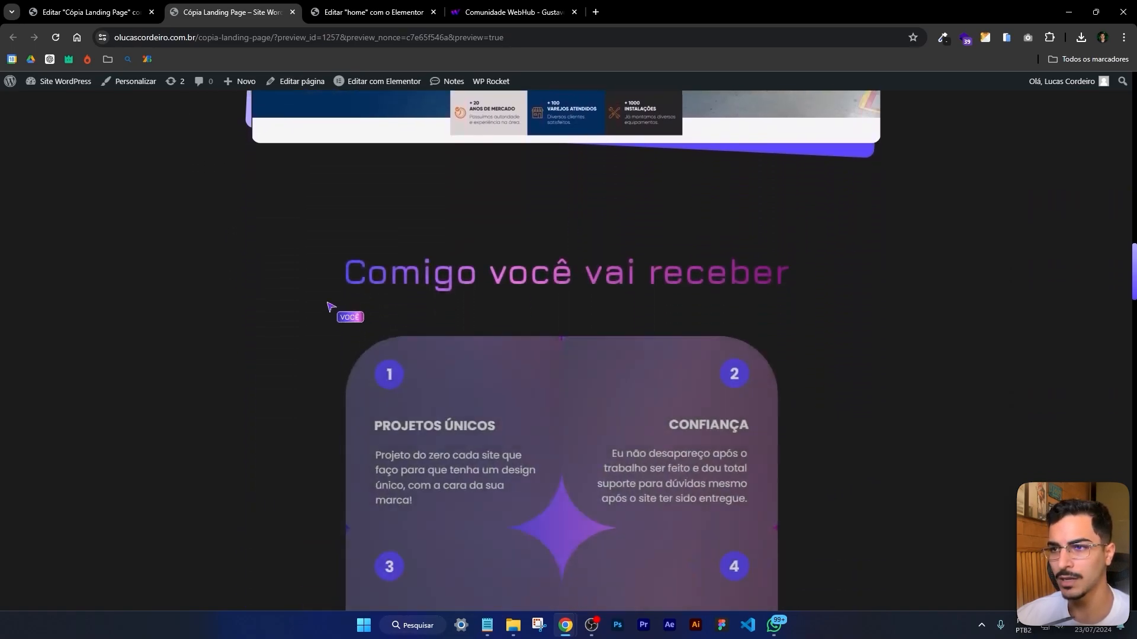
scroll(587, 237, "down", 2)
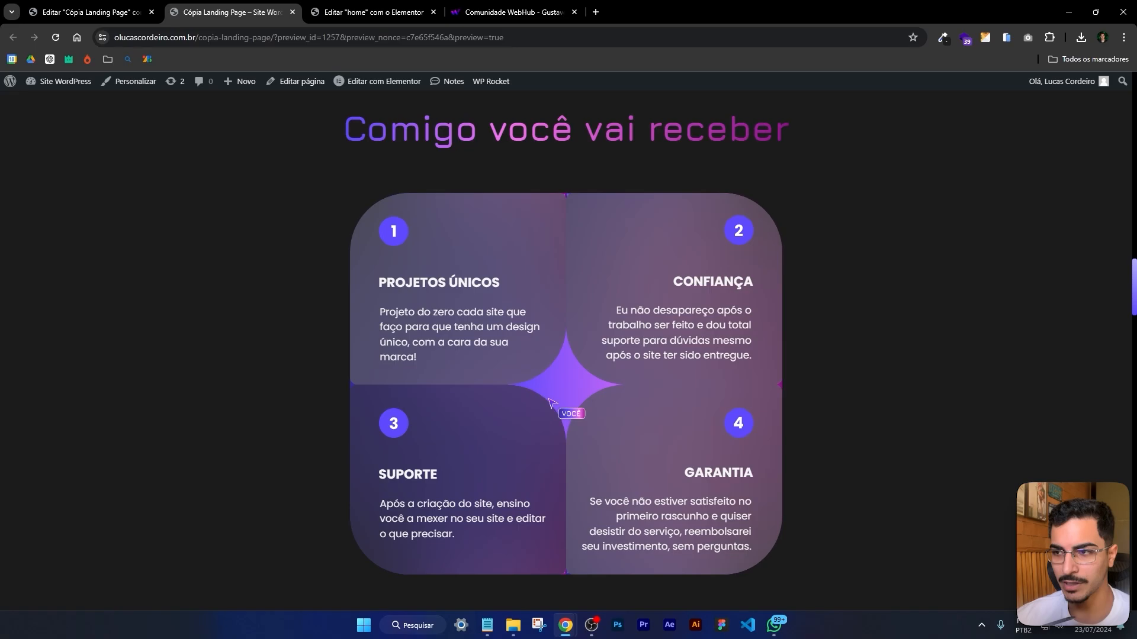
Examine the four-card block's centre star and outer edges in the editor and the preview, ending in the editor
left_click(99, 13)
scroll(657, 349, "down", 2)
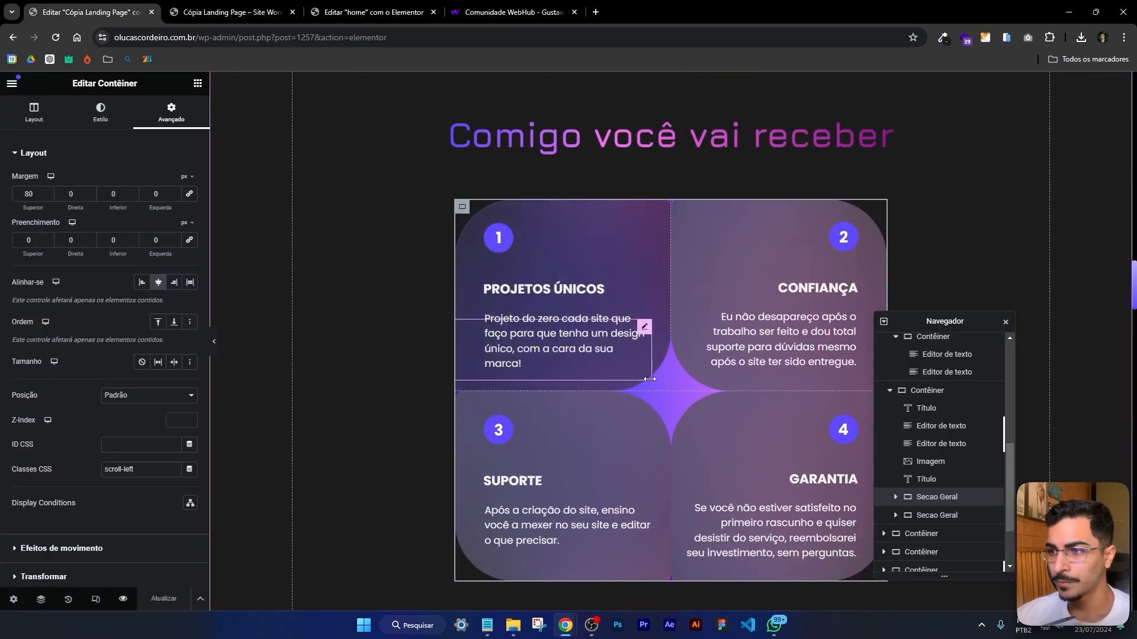
key("ctrl+Tab")
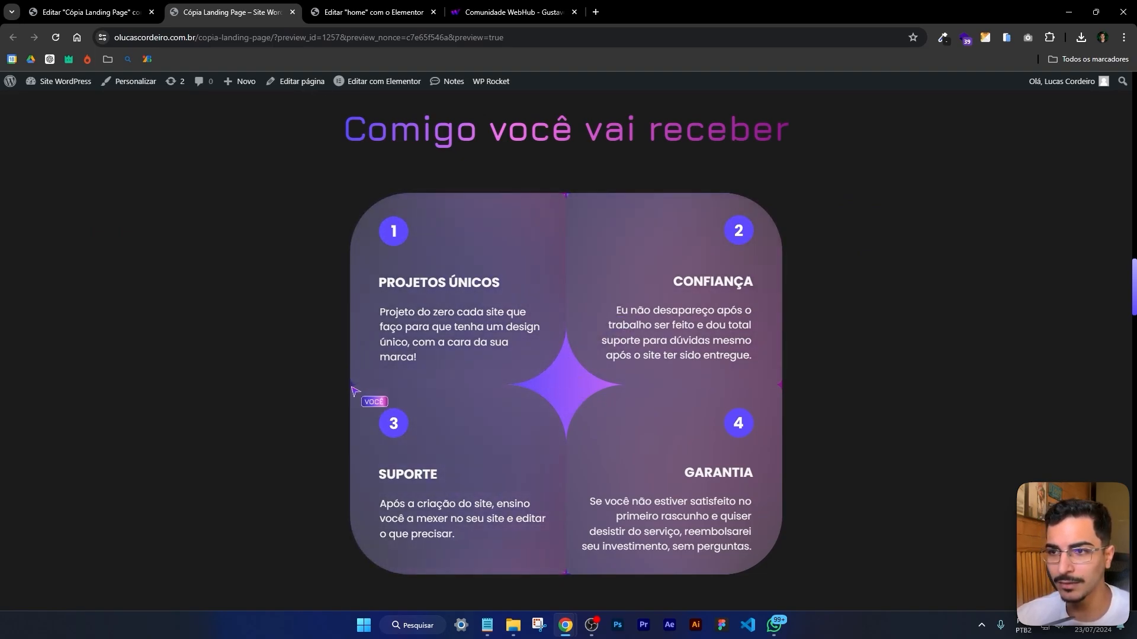
left_click(354, 388)
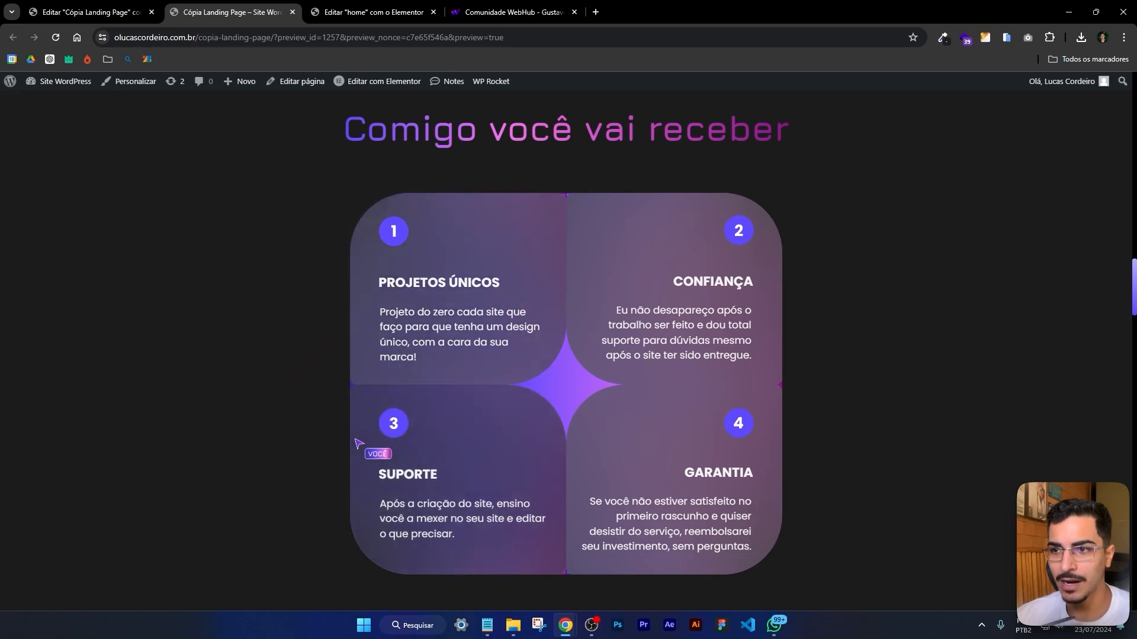
left_click(114, 16)
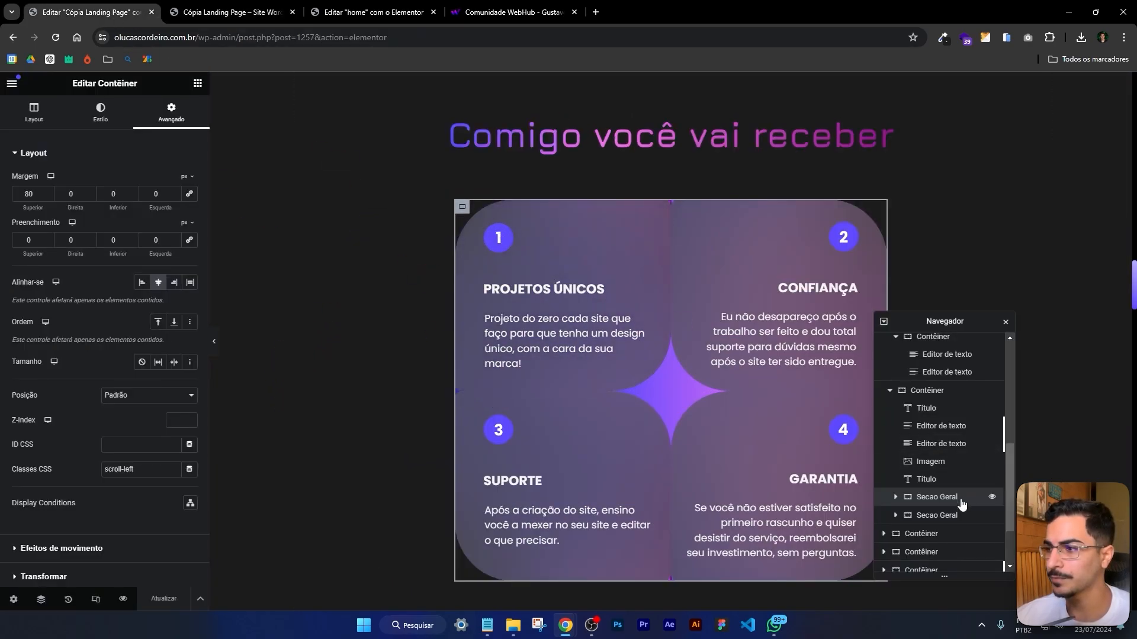
Expand "Secao Geral" and "Secao interna" in the page structure and inspect the "Conteiner Duplo 1" container that holds the upper cards
left_click(895, 497)
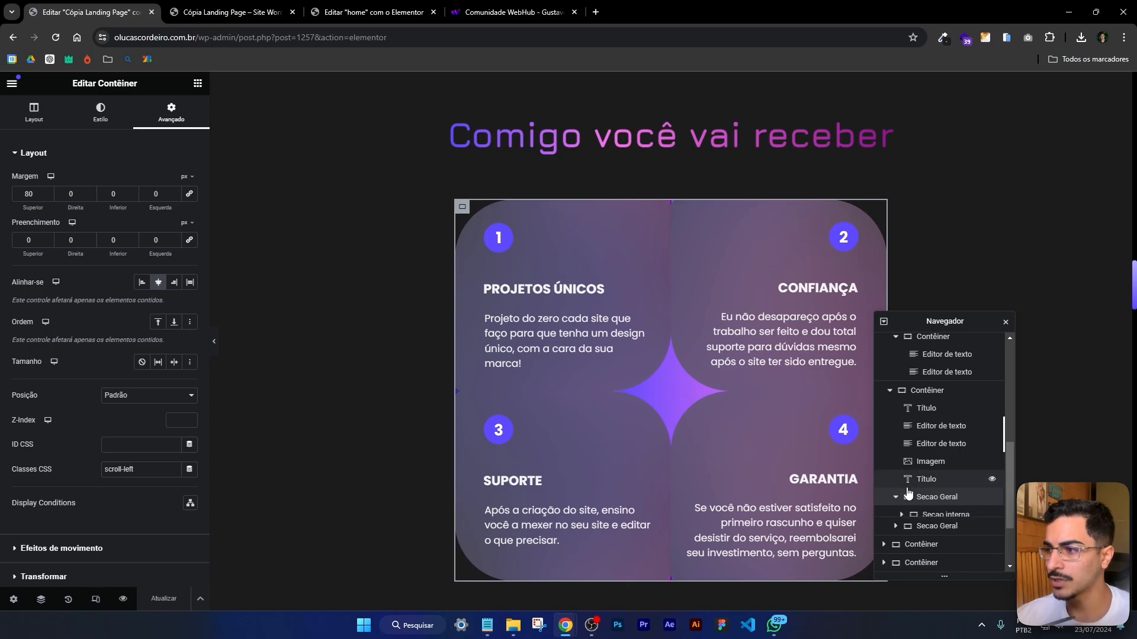
scroll(903, 462, "down", 2)
left_click(900, 419)
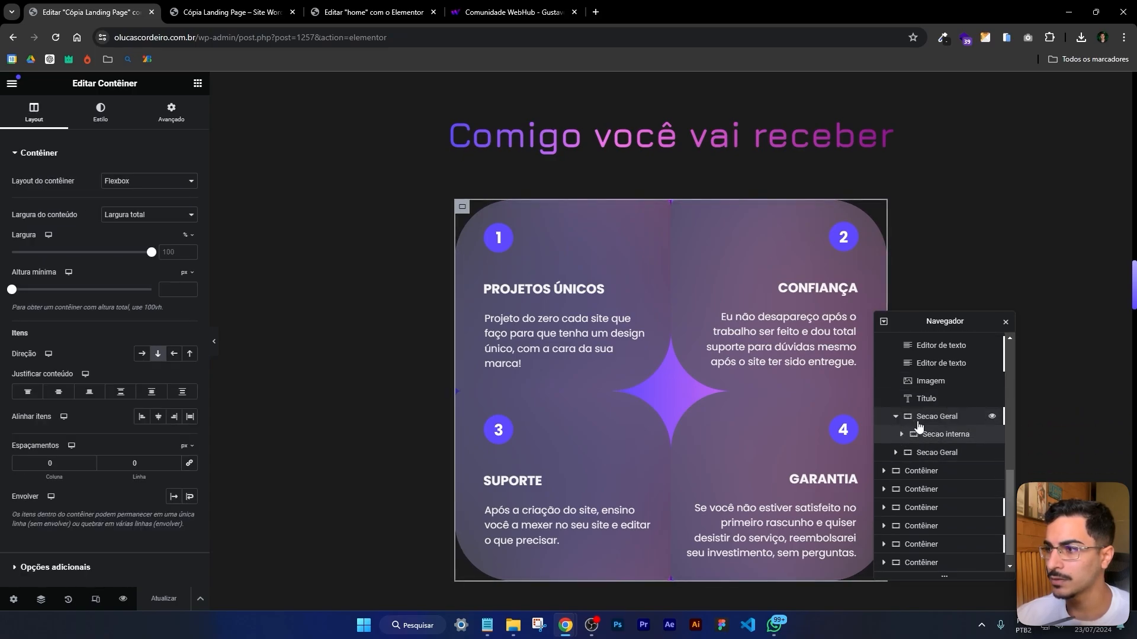
left_click(940, 455)
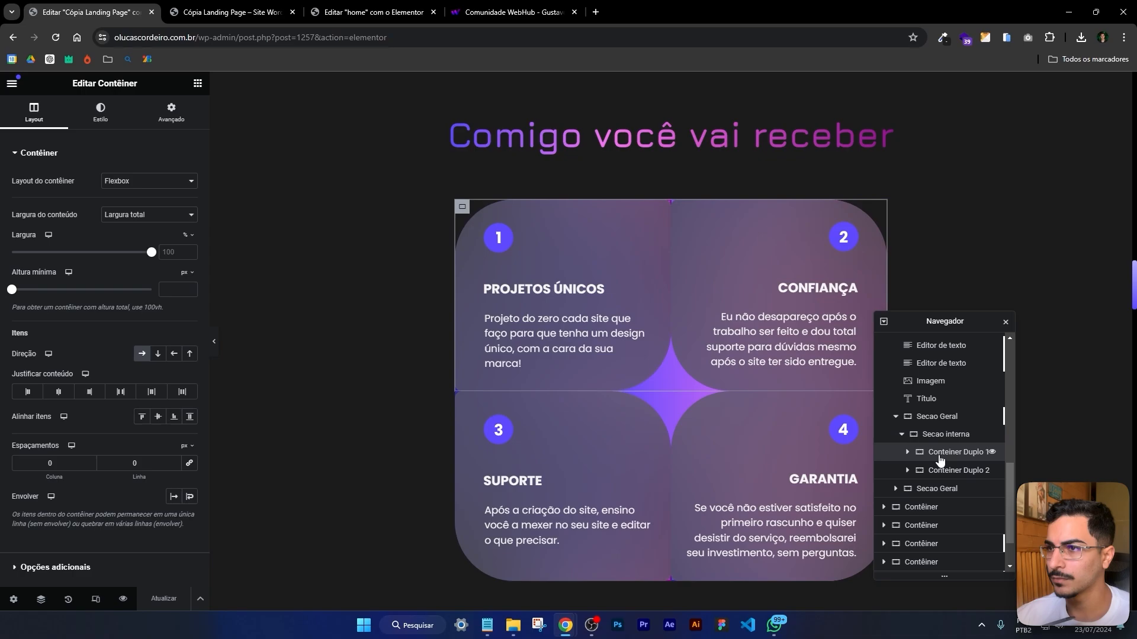
scroll(924, 438, "down", 2)
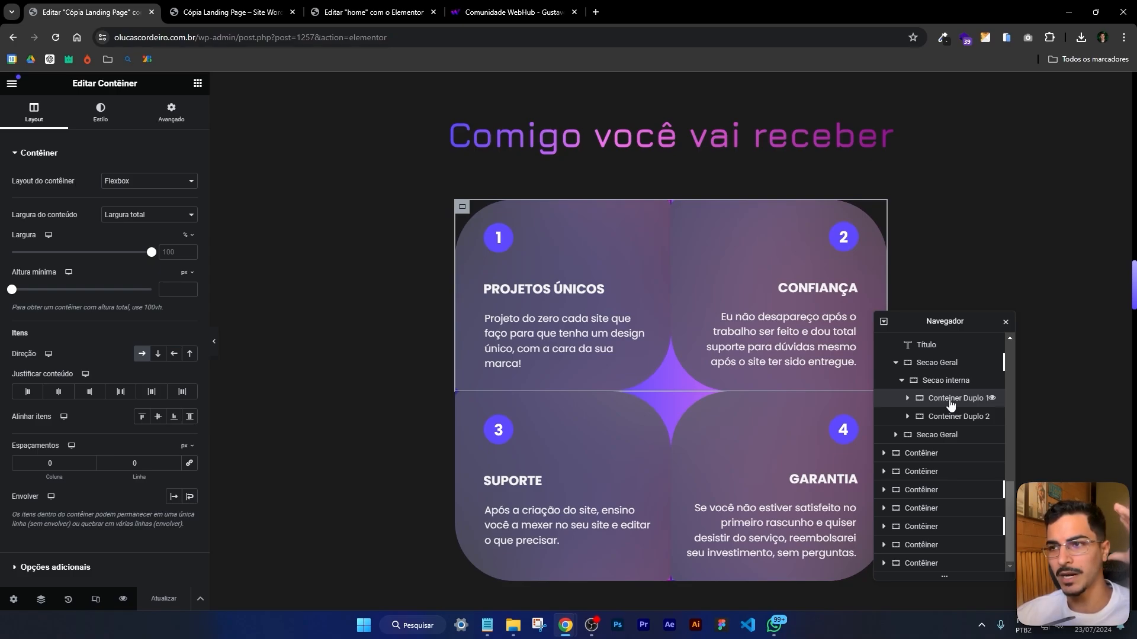
left_click(907, 400)
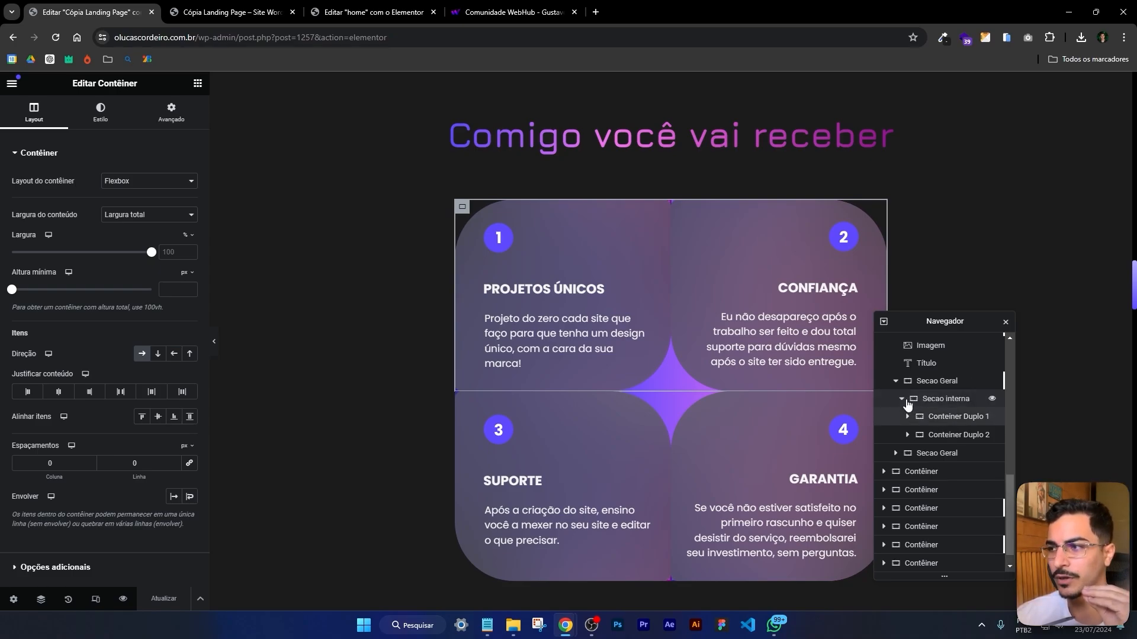
scroll(798, 239, "down", 1)
scroll(800, 243, "down", 2)
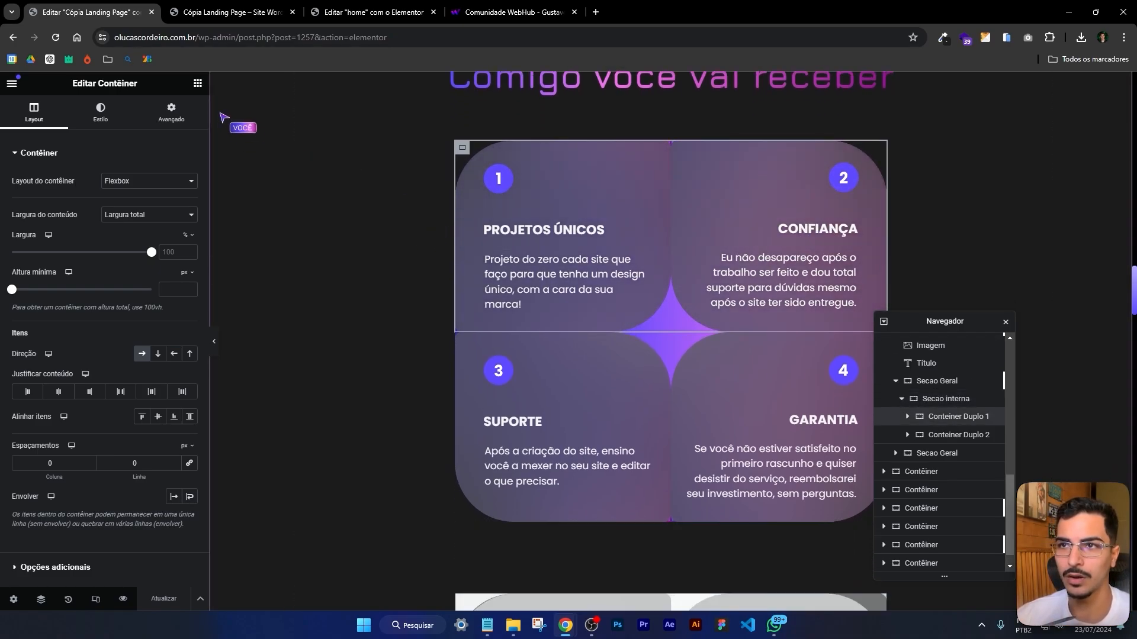
Add a new empty container and move it out of the cards to below the second "Secao Geral" in the page structure
left_click(198, 83)
left_click_drag(57, 279, 623, 528)
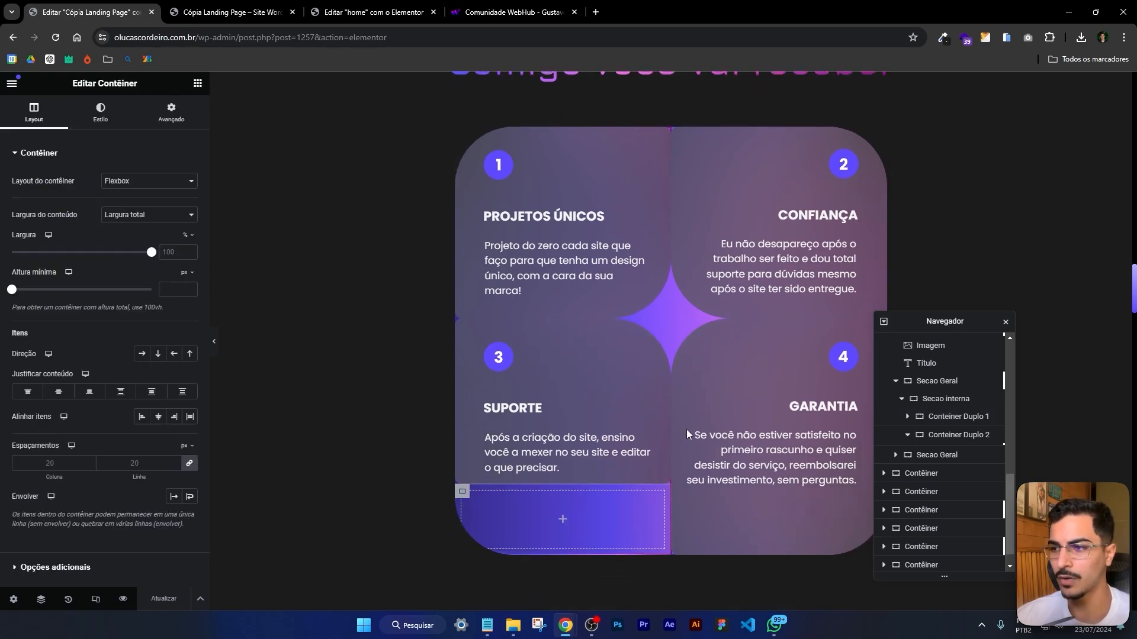
left_click_drag(939, 495, 935, 532)
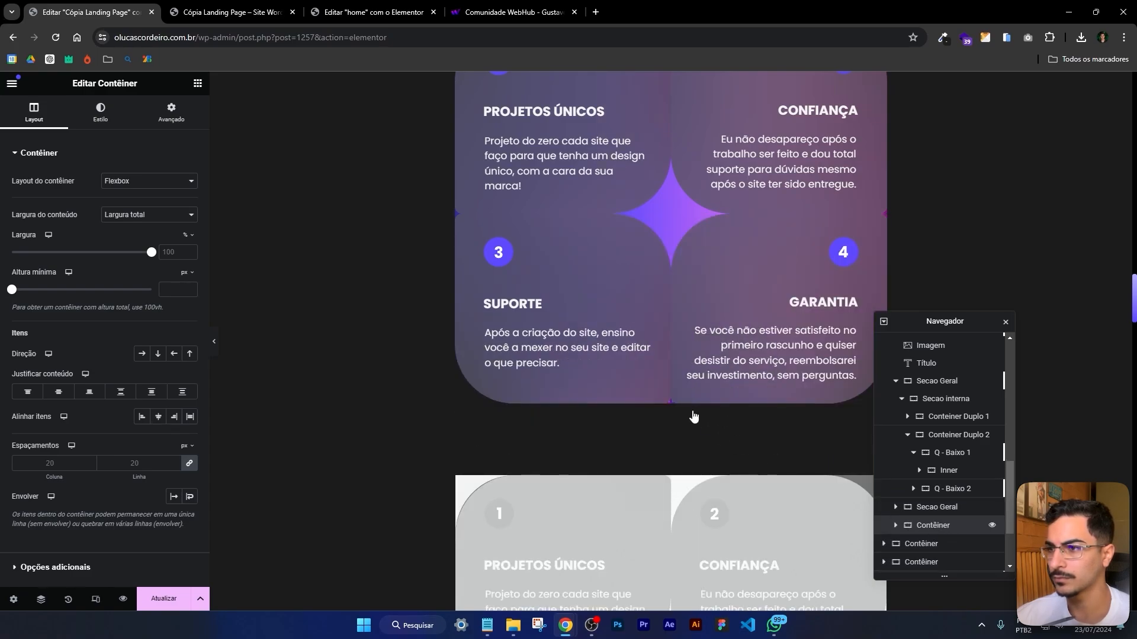
Set the width of the new empty container below the grey cards to 831 px
scroll(694, 417, "down", 6)
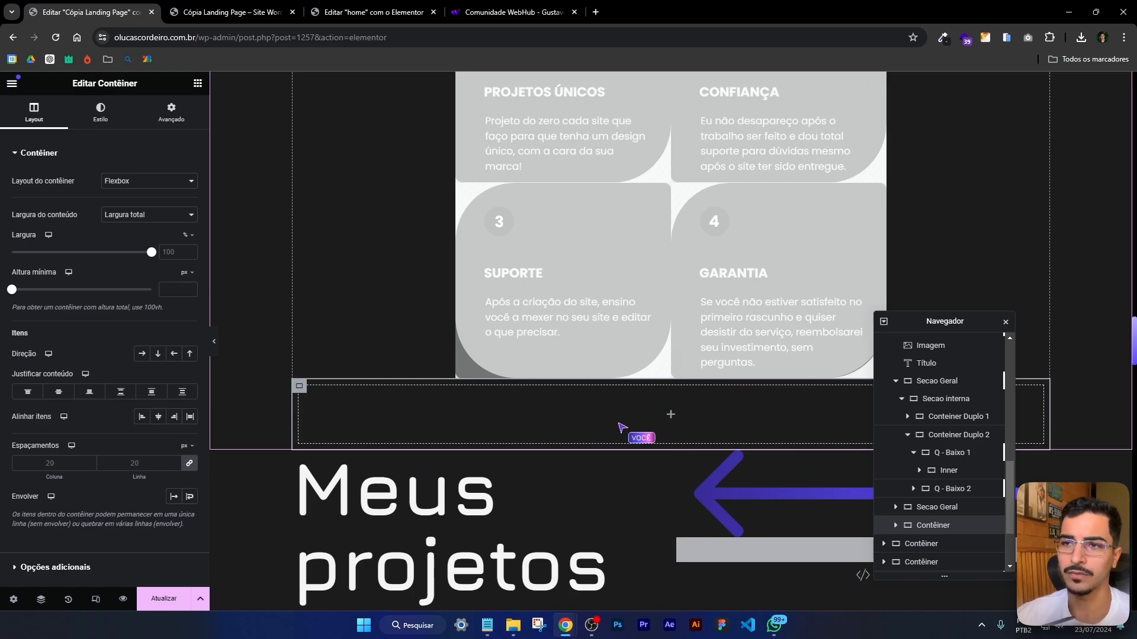
scroll(587, 272, "up", 3)
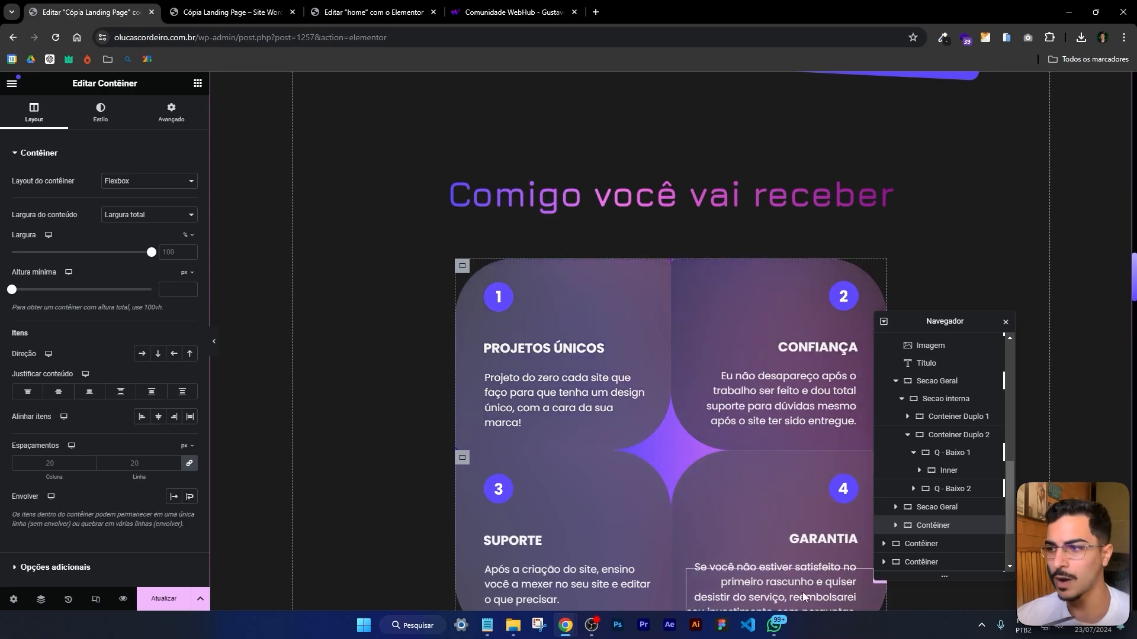
scroll(431, 544, "down", 10)
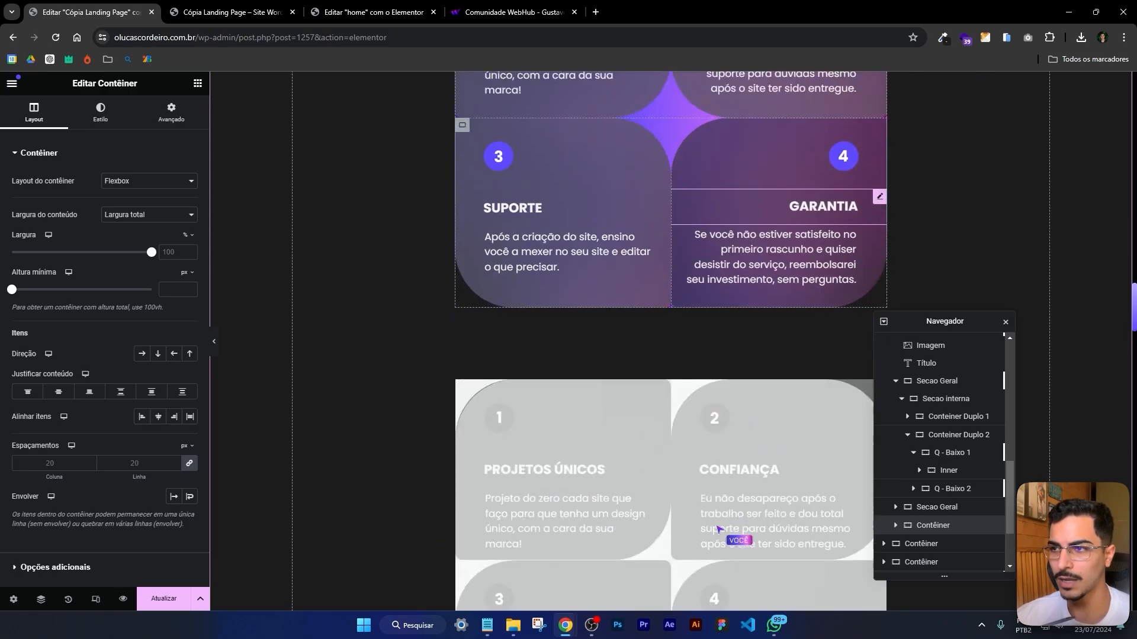
scroll(728, 530, "up", 8)
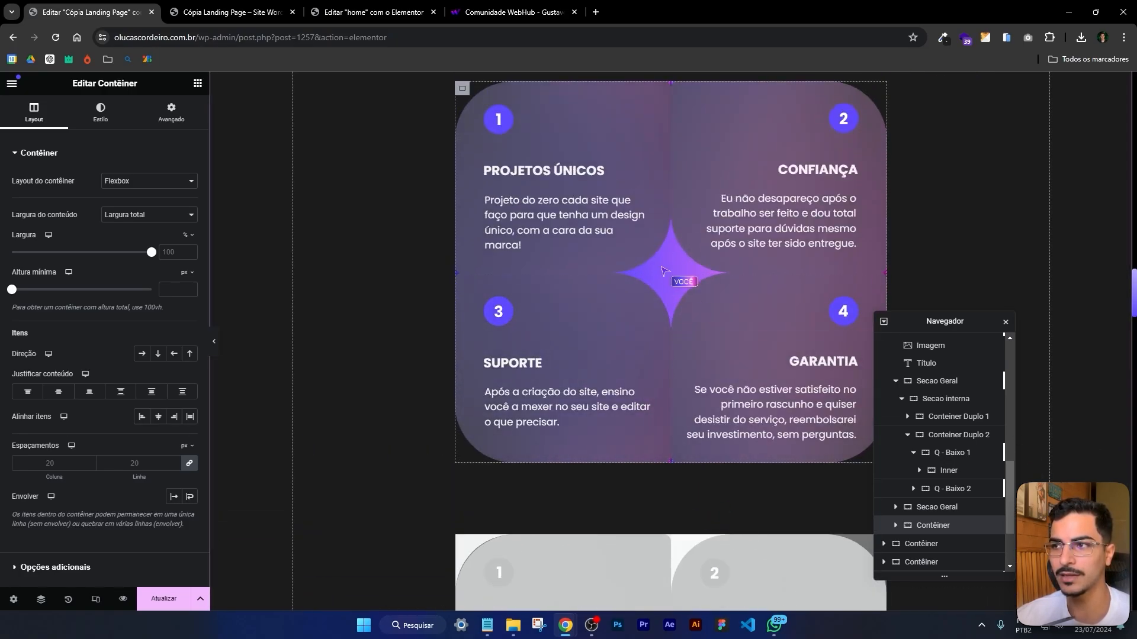
scroll(687, 279, "down", 6)
scroll(695, 278, "down", 4)
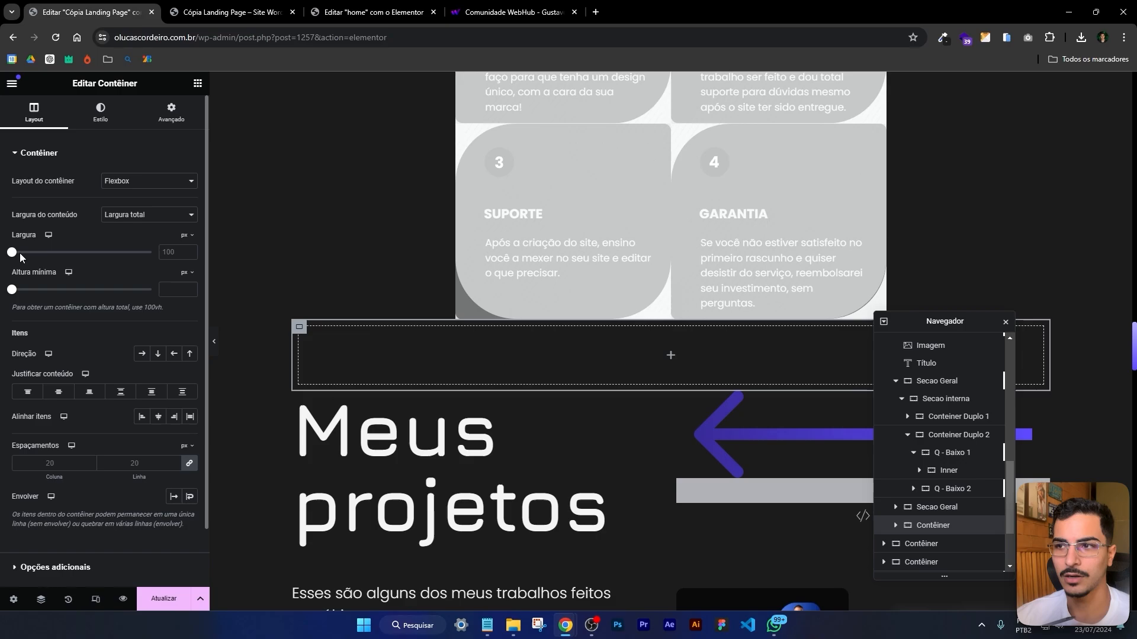
left_click_drag(12, 253, 55, 256)
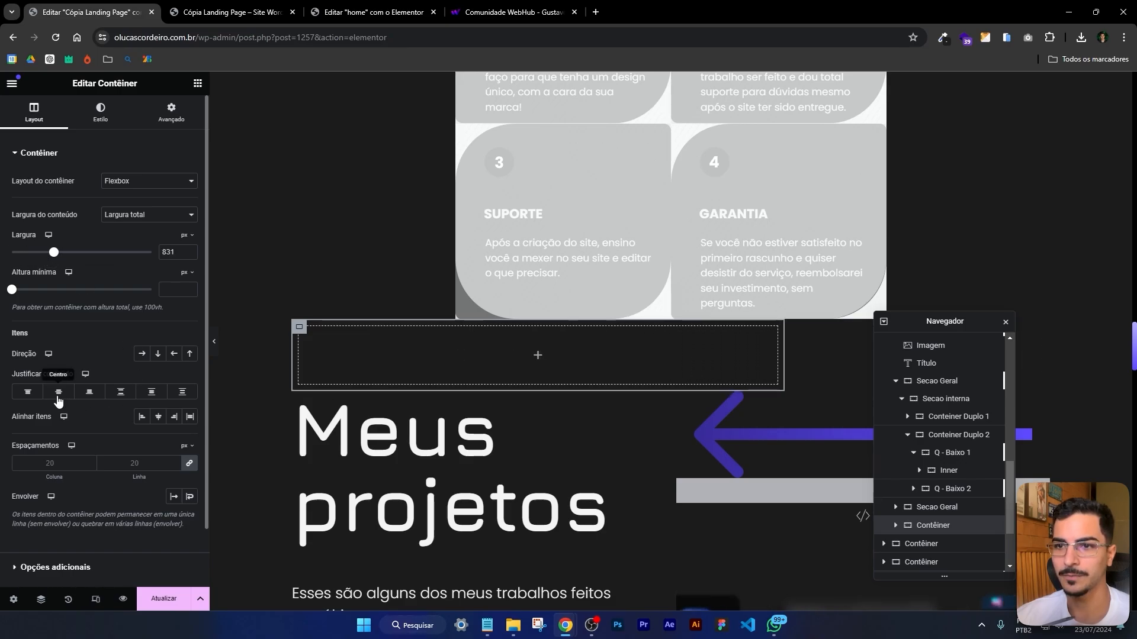
Centre the new container with custom CSS that applies "margin: auto" to its selector
left_click(149, 121)
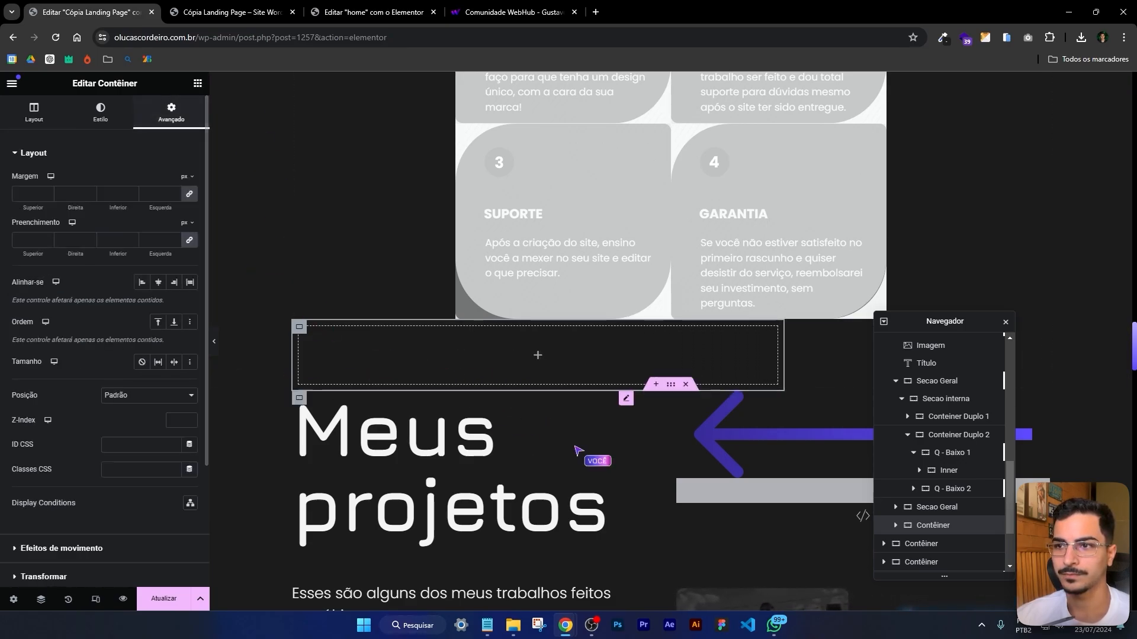
scroll(70, 536, "down", 3)
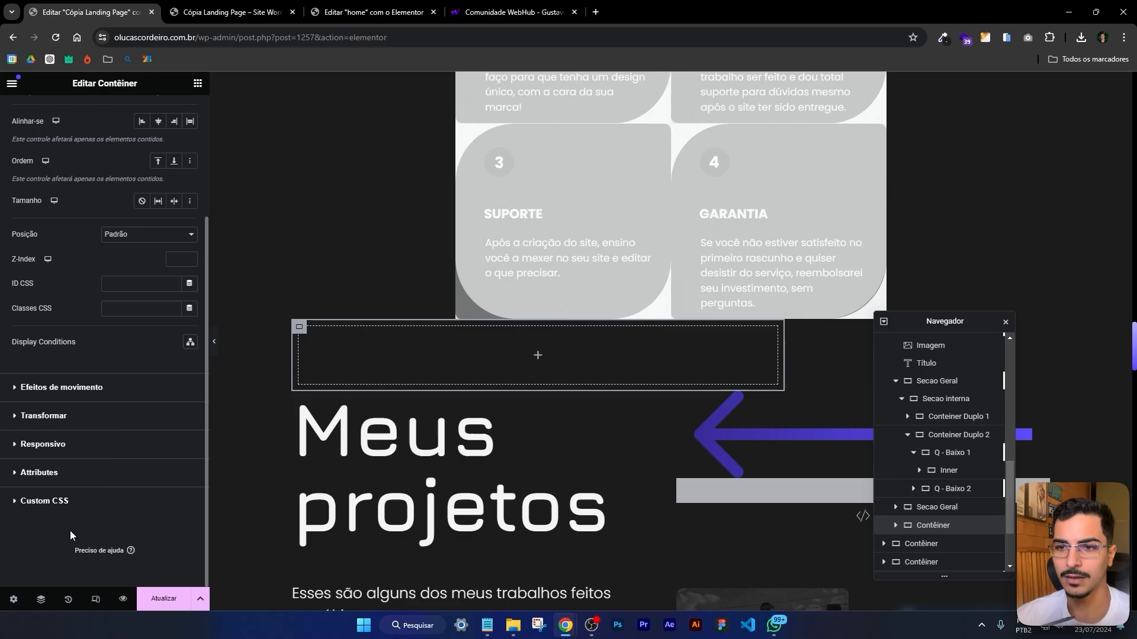
left_click(54, 503)
type("SELECTY")
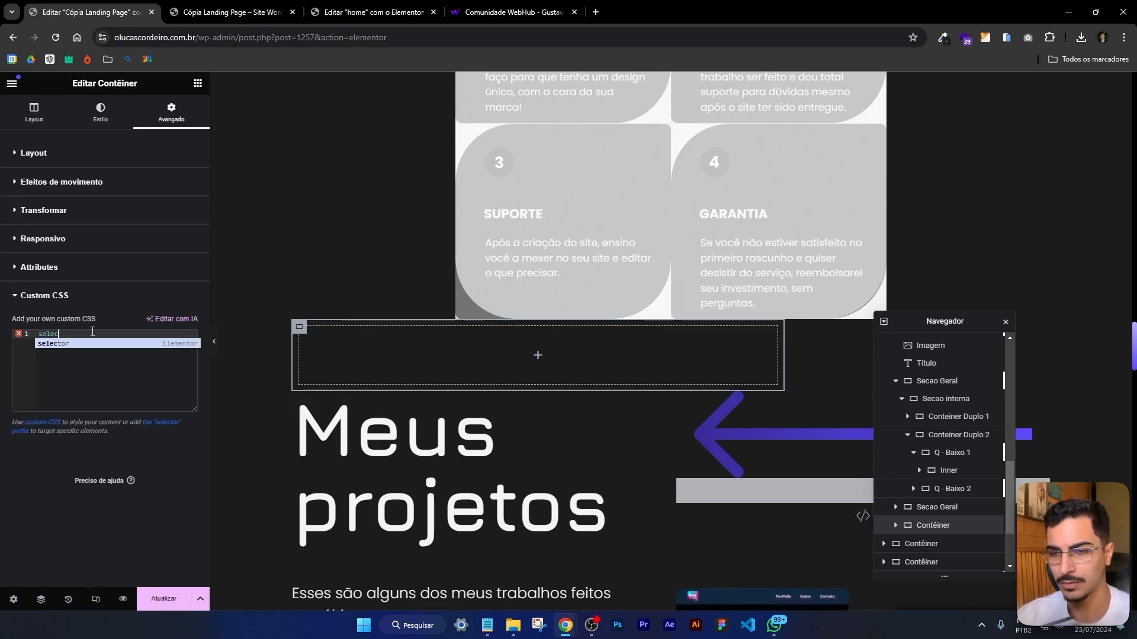
key("Return")
type("margi")
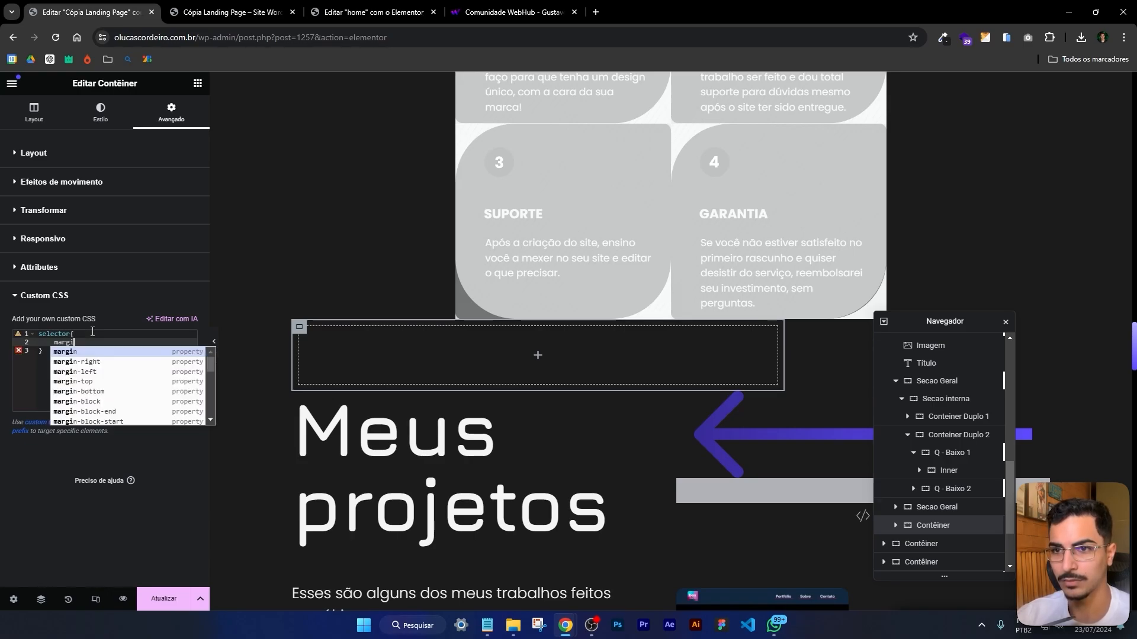
type("n: auto")
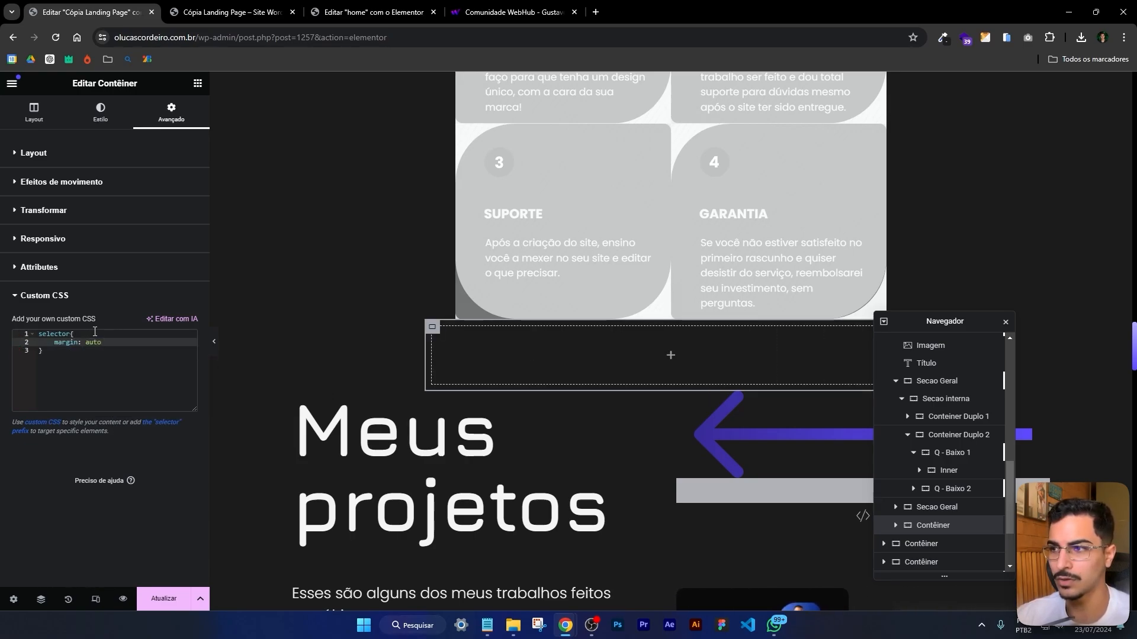
Give the centred container a classic background in solid red
left_click(100, 111)
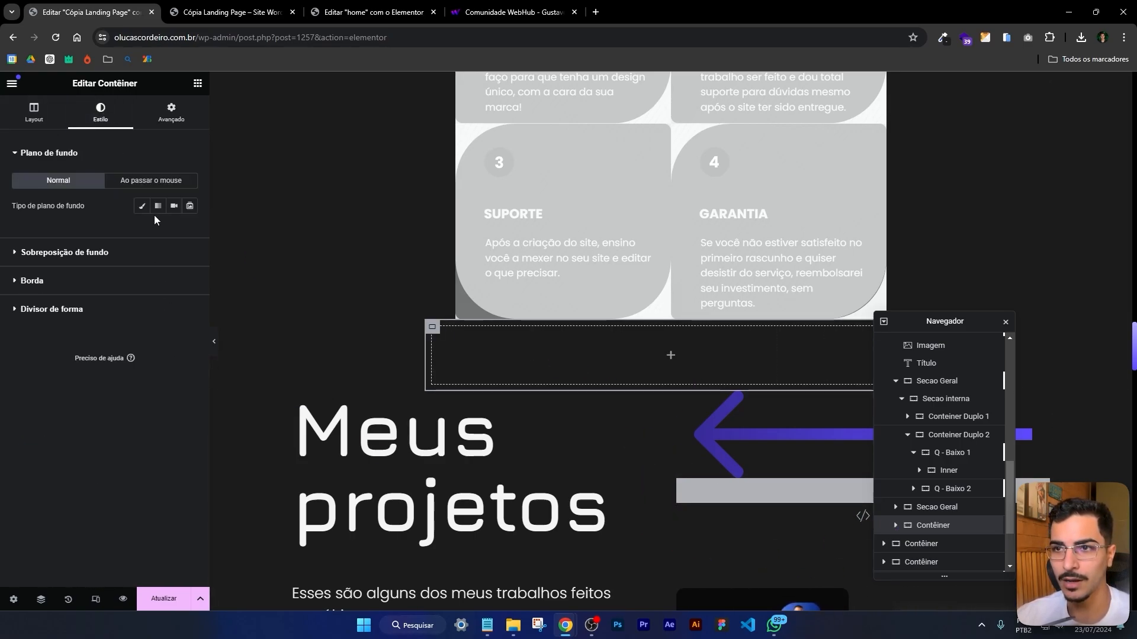
left_click(141, 205)
left_click(194, 234)
left_click_drag(171, 323, 318, 243)
left_click_drag(452, 322, 273, 271)
left_click(166, 242)
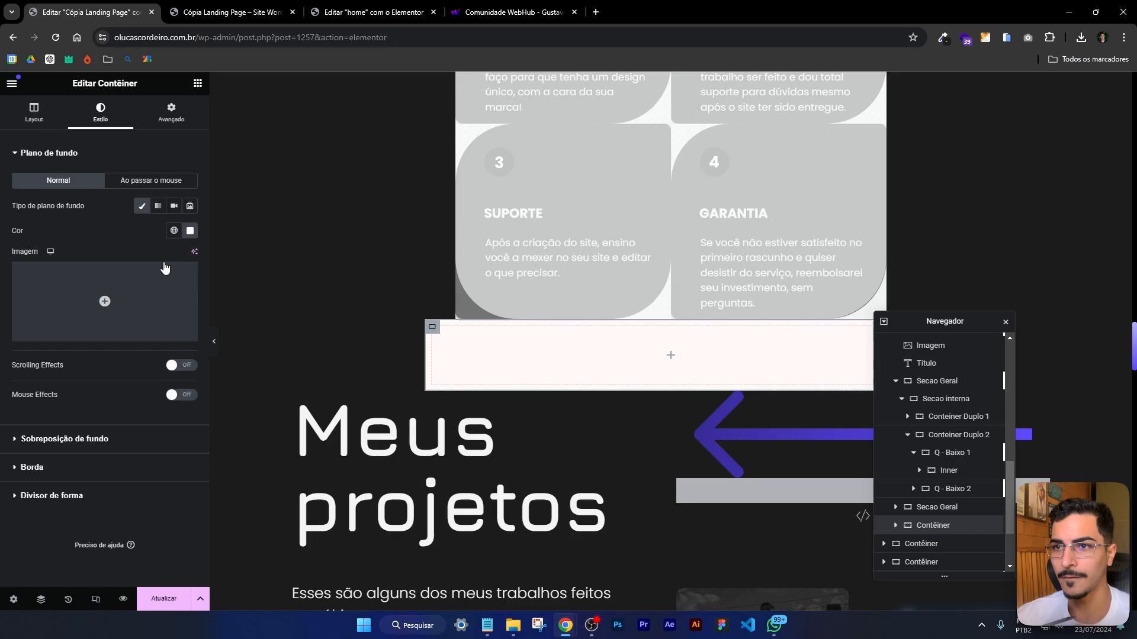
key("ctrl+z")
Inspect "Conteiner Duplo 1" and "Conteiner Duplo 2" to see how each holds one row of the finished cards
scroll(553, 315, "up", 10)
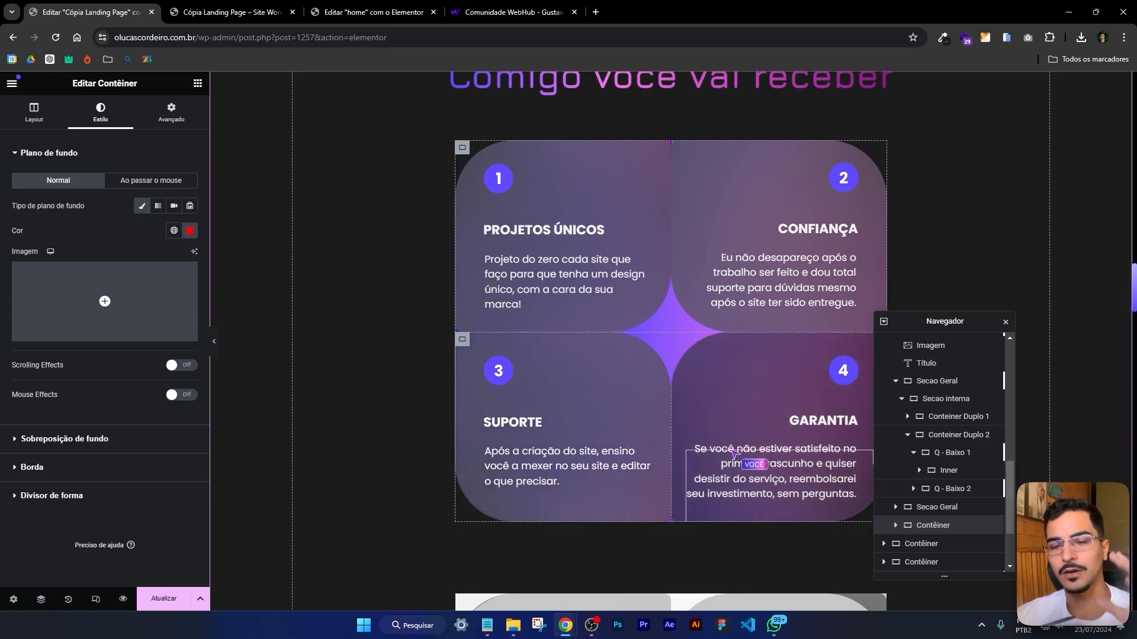
left_click(959, 417)
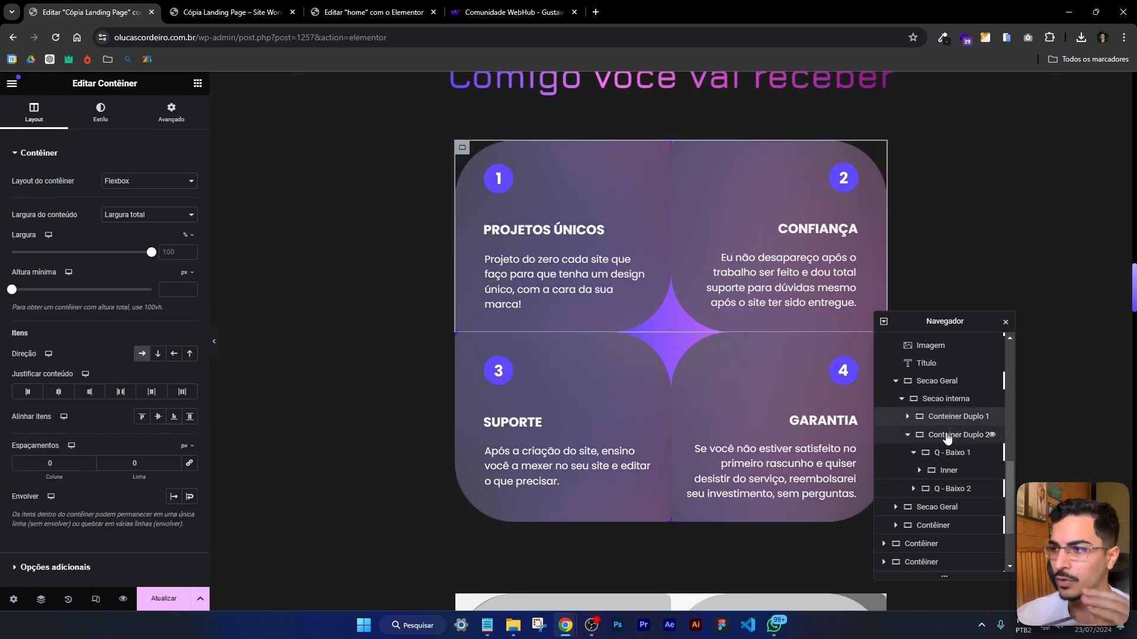
left_click(947, 436)
scroll(662, 346, "down", 2)
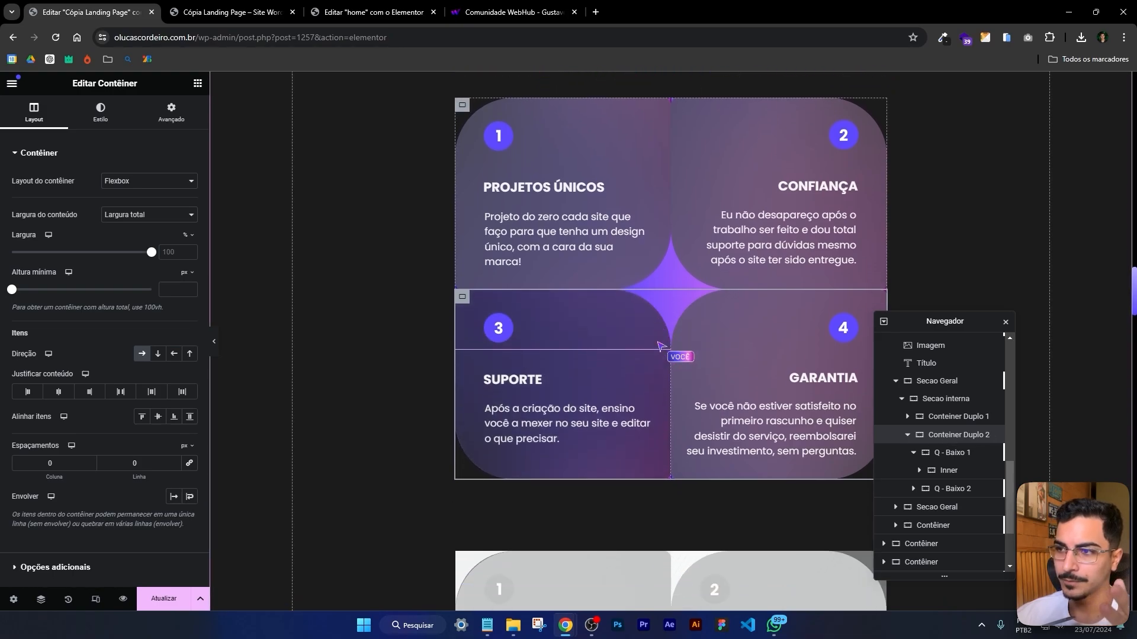
Add a container inside the red container and give it a white #FFFFFF background
scroll(661, 346, "down", 10)
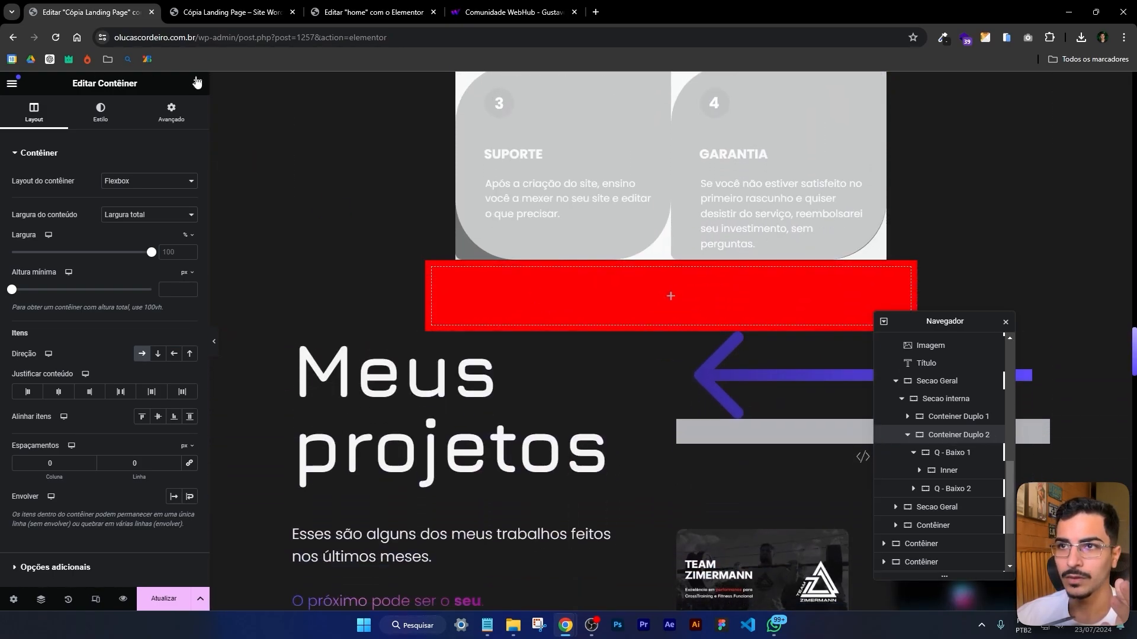
left_click(197, 82)
left_click_drag(133, 292, 690, 296)
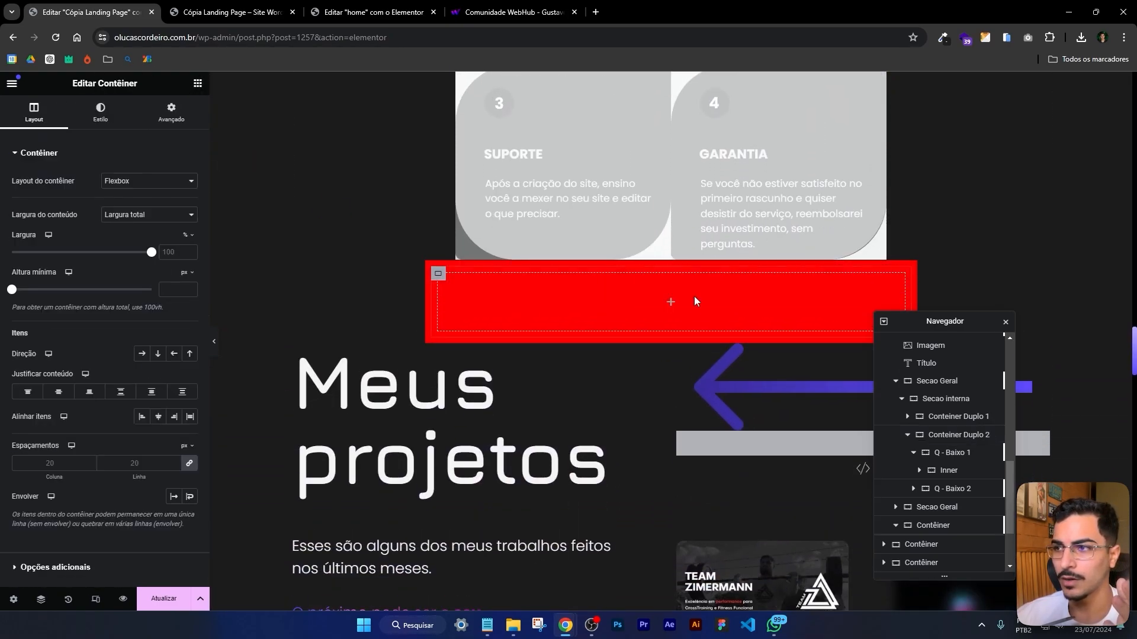
left_click(101, 112)
left_click(141, 206)
left_click(190, 231)
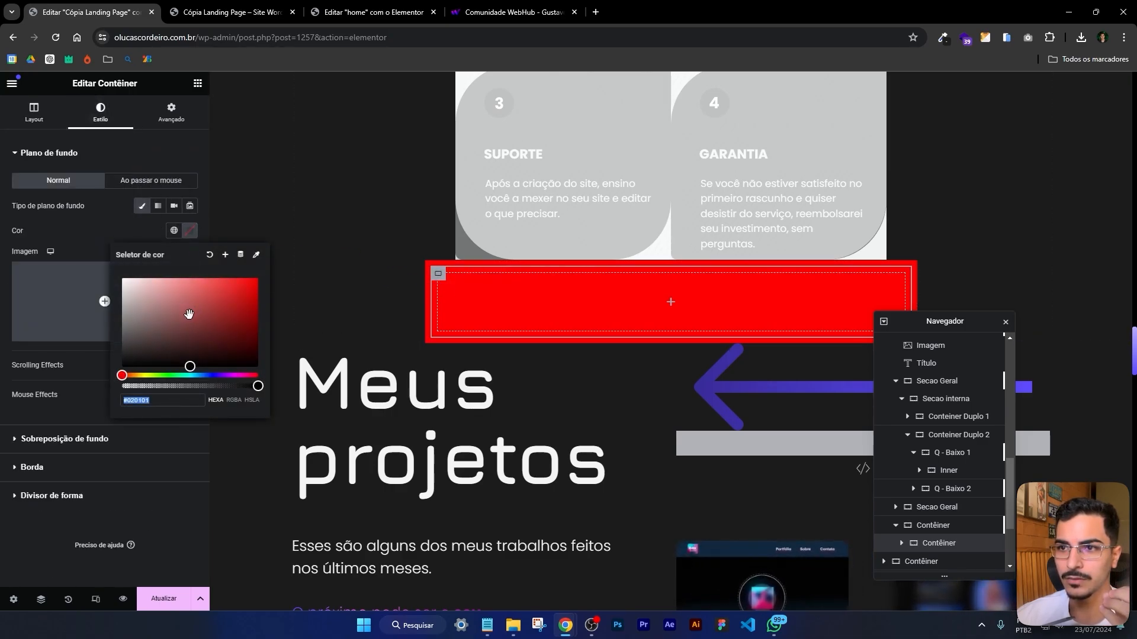
left_click_drag(178, 331, 97, 259)
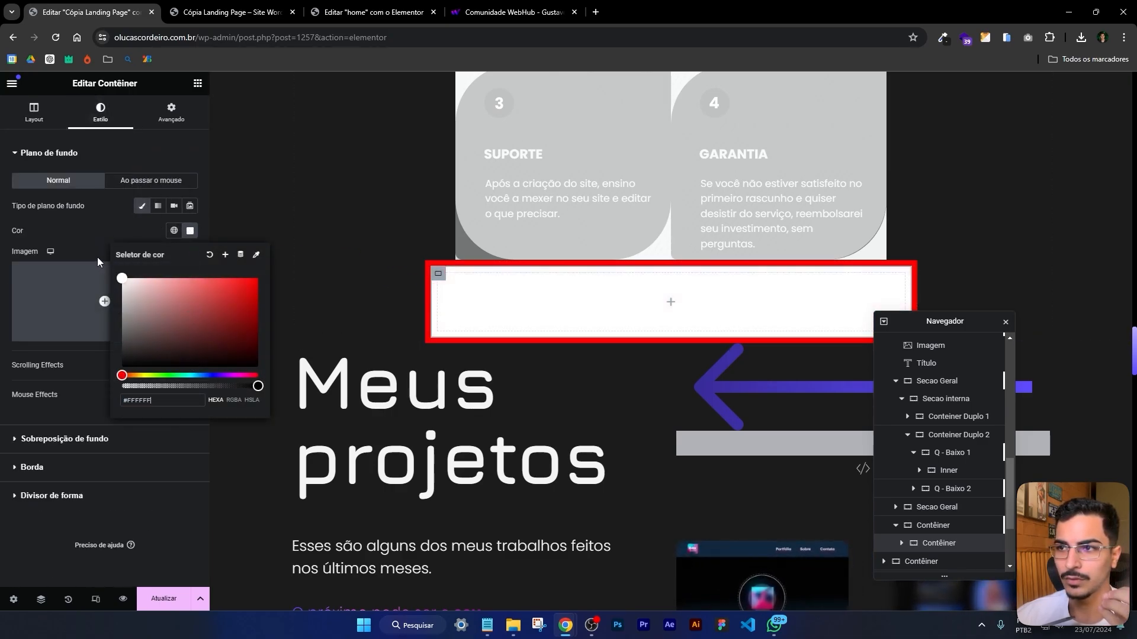
left_click(83, 225)
Duplicate the full-width white container three times inside the red container
right_click(443, 280)
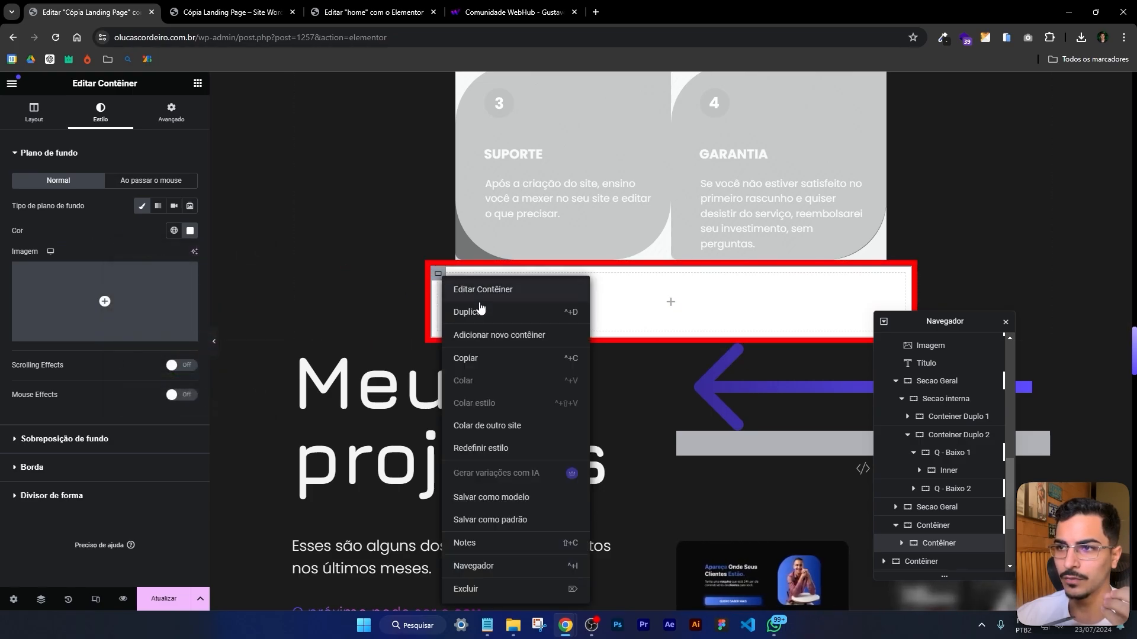
left_click(474, 311)
right_click(437, 358)
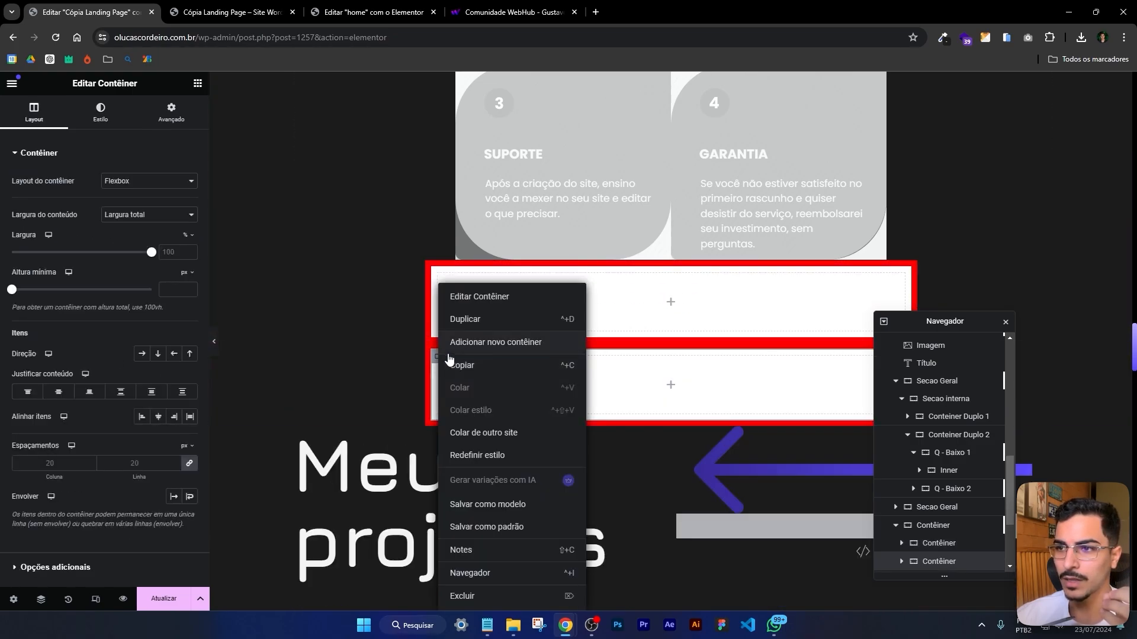
left_click(467, 319)
right_click(438, 439)
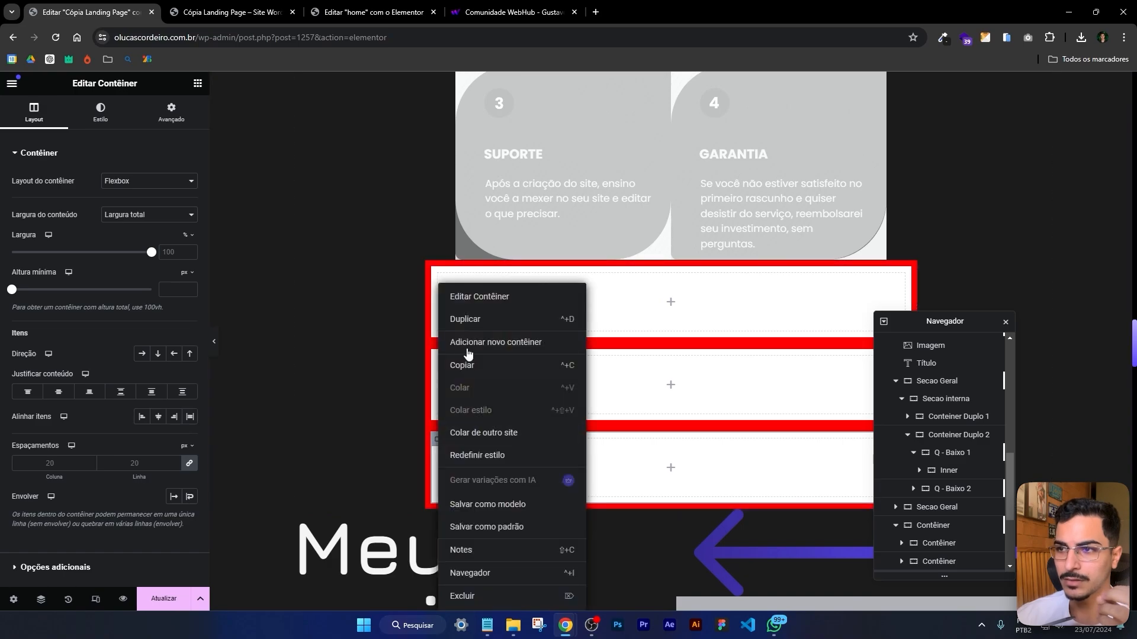
left_click(470, 318)
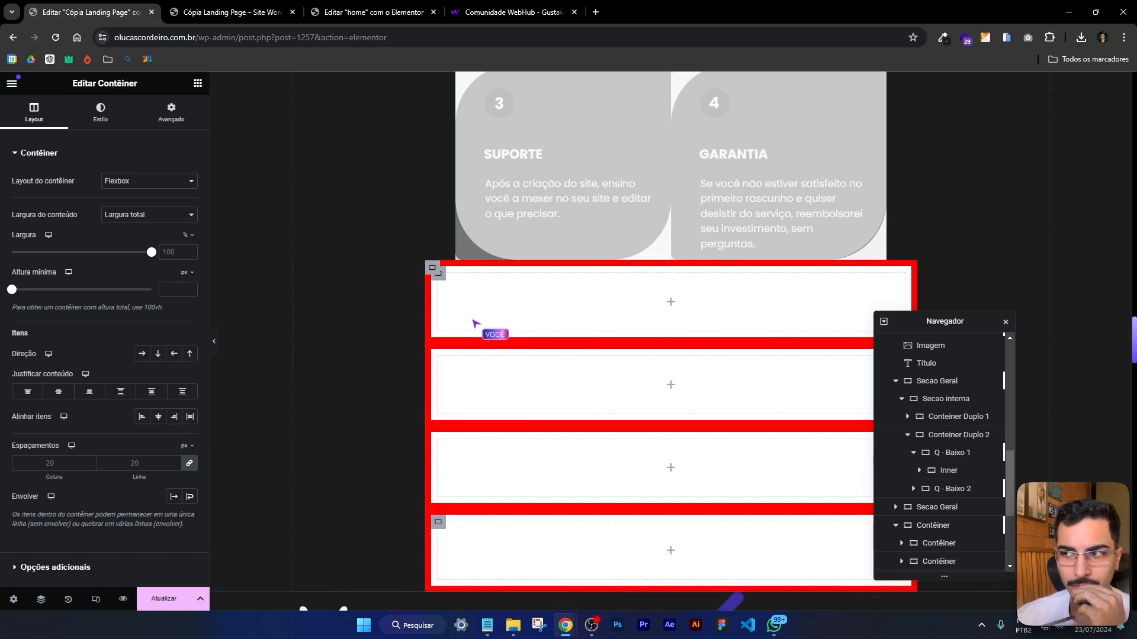
Set the first white container's width to 50%
left_click(438, 273)
left_click(33, 112)
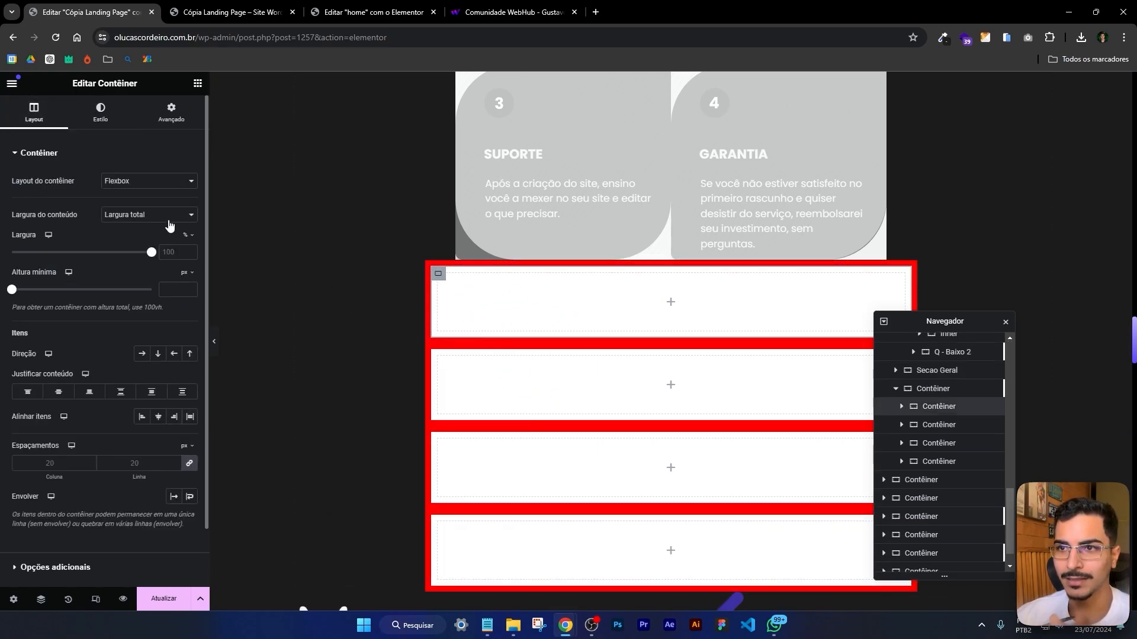
left_click(176, 250)
type("50")
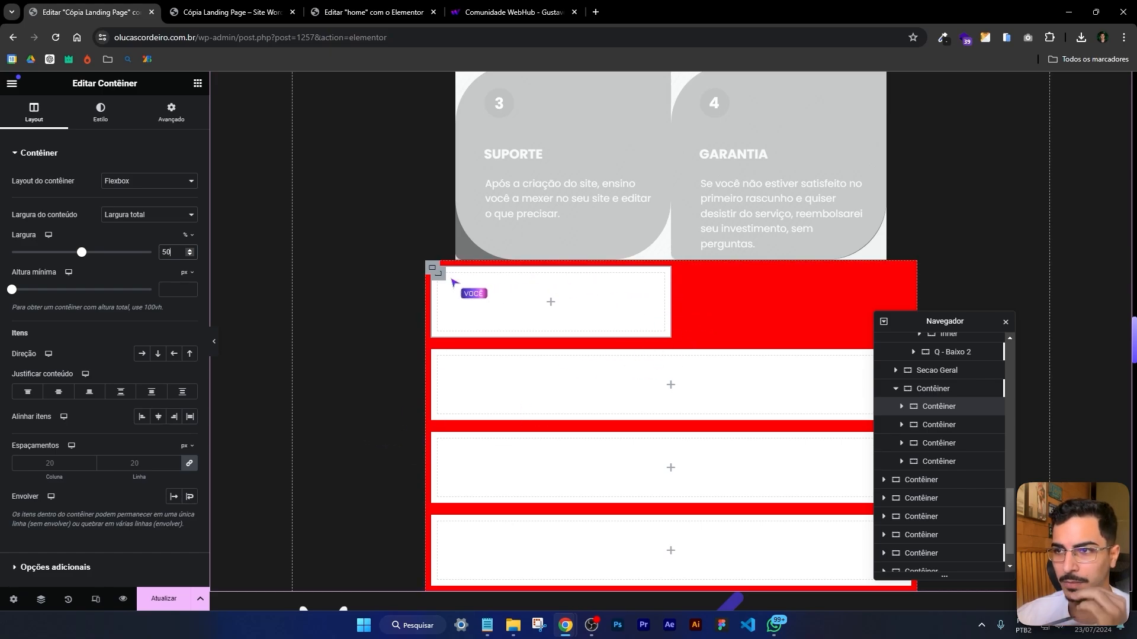
Delete the three full-width white containers, keeping only the half-width one
right_click(447, 380)
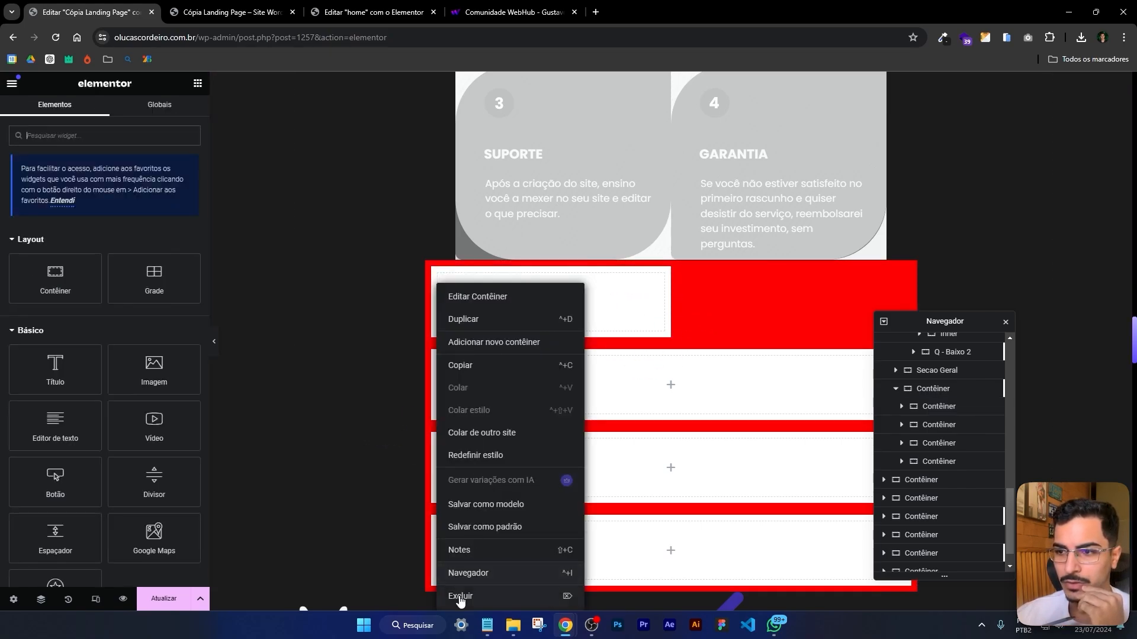
left_click(461, 596)
right_click(447, 384)
left_click(470, 596)
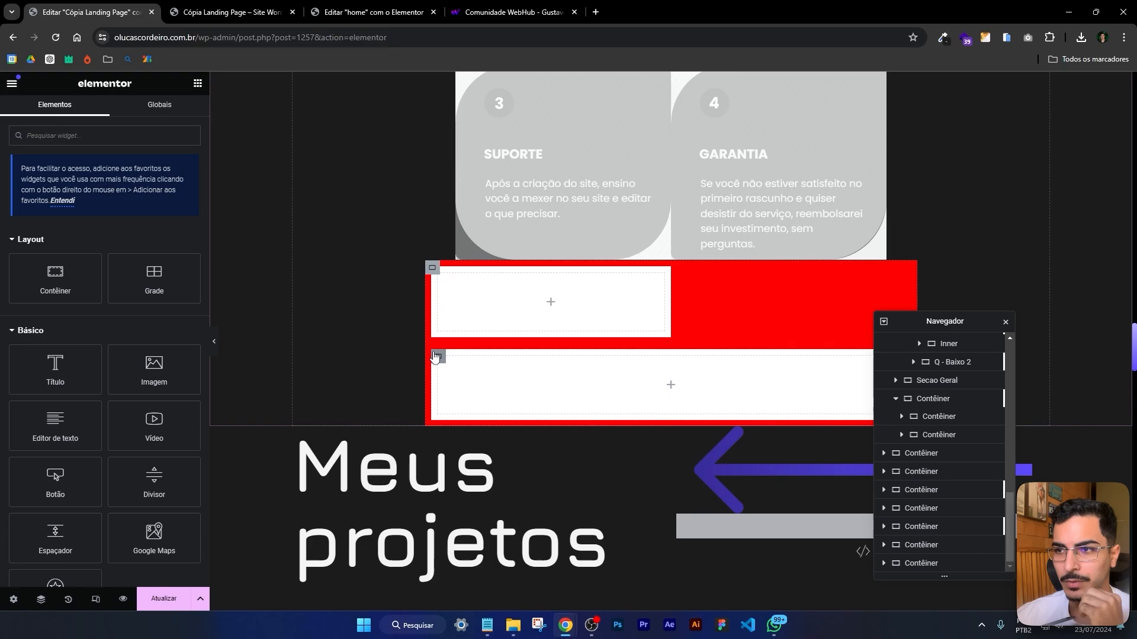
right_click(447, 382)
left_click(463, 597)
Duplicate the 50% wide white container until the red container holds four of them
right_click(438, 281)
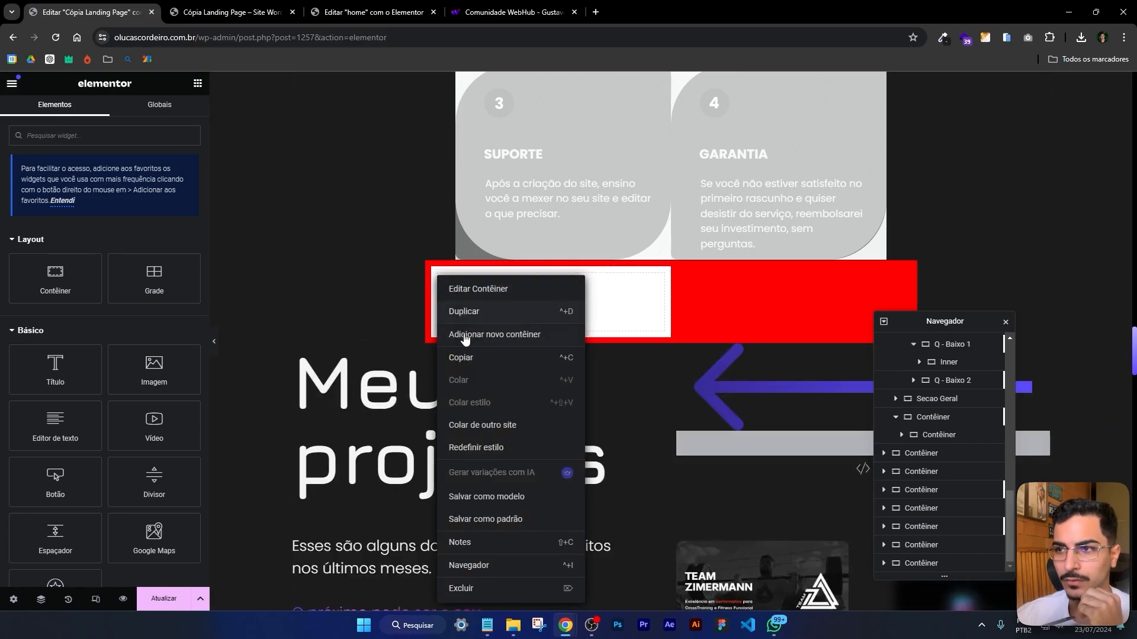
left_click(515, 305)
right_click(441, 281)
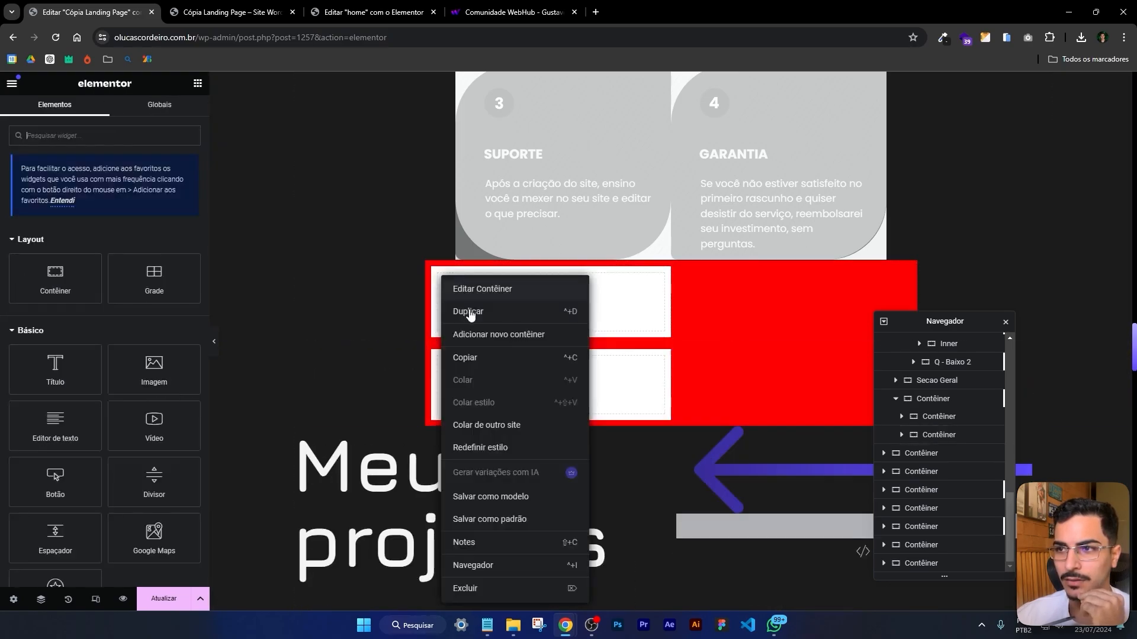
left_click(458, 335)
right_click(438, 360)
left_click(469, 320)
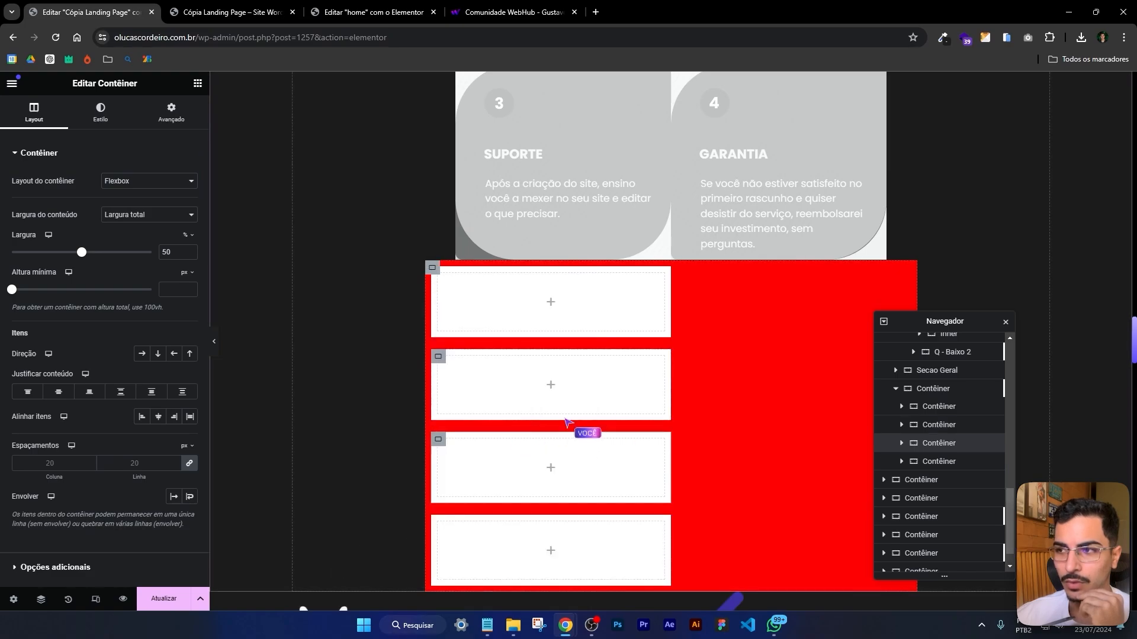
Lay out the red container's items in a wrapping horizontal row with column and row gaps of 0
left_click(824, 478)
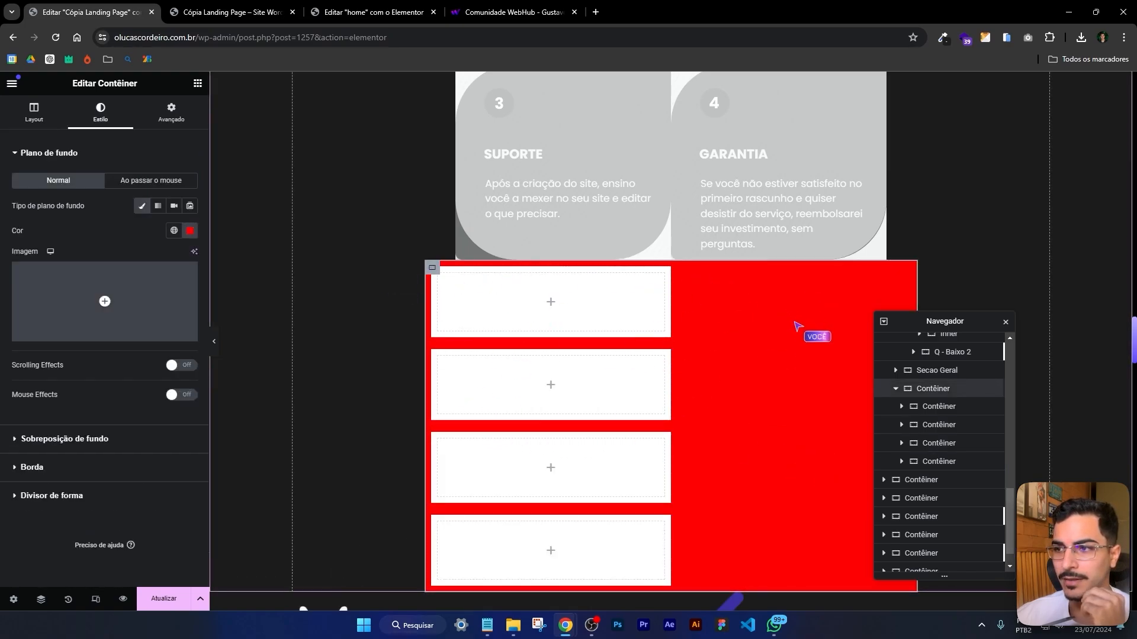
left_click(36, 114)
left_click(143, 356)
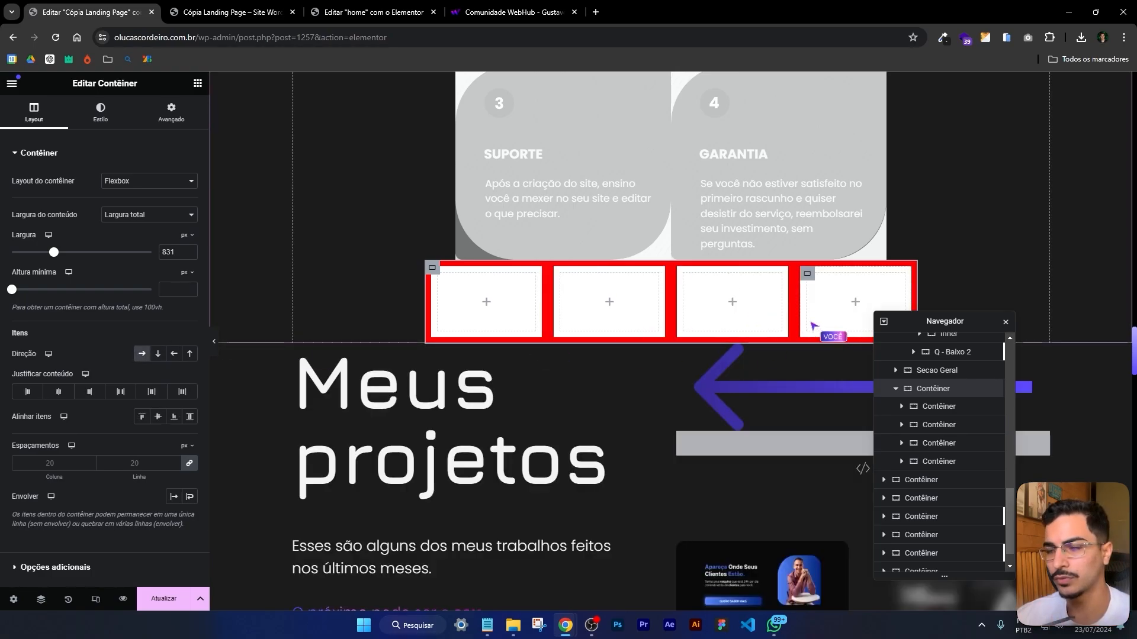
left_click(190, 497)
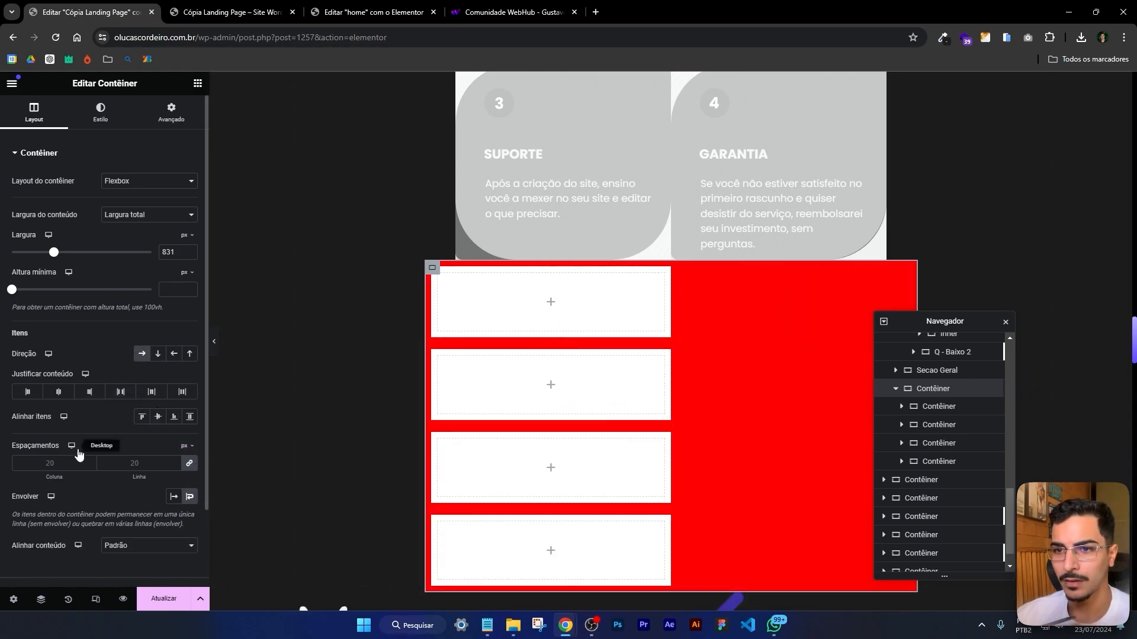
left_click(190, 463)
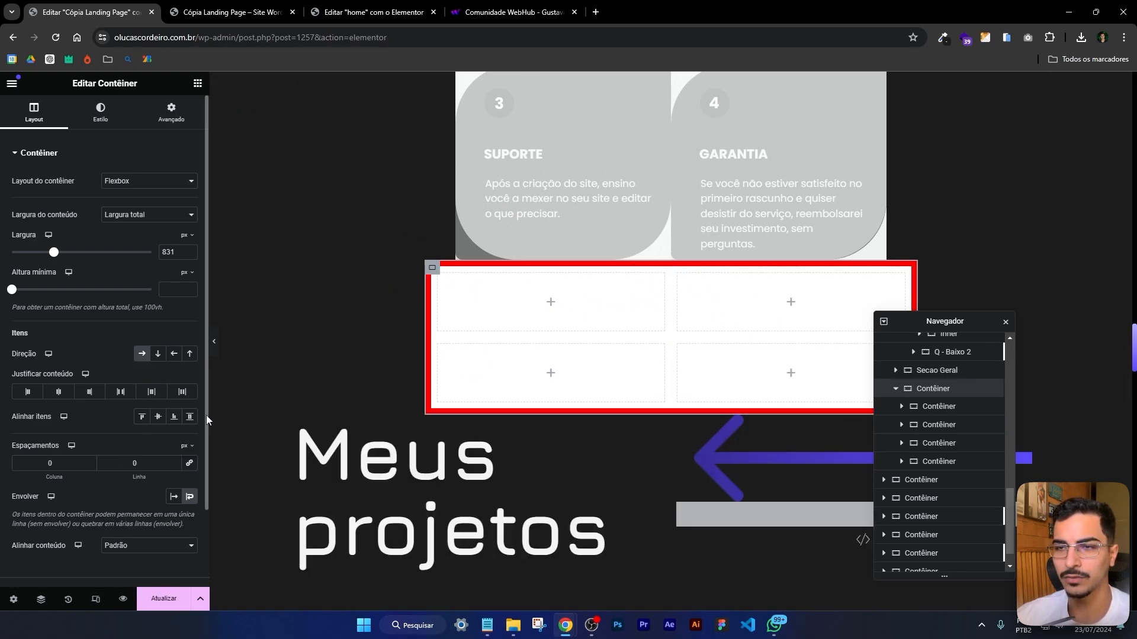
Remove the red container's padding and center its items horizontally with column and row gaps of 1%
left_click(171, 112)
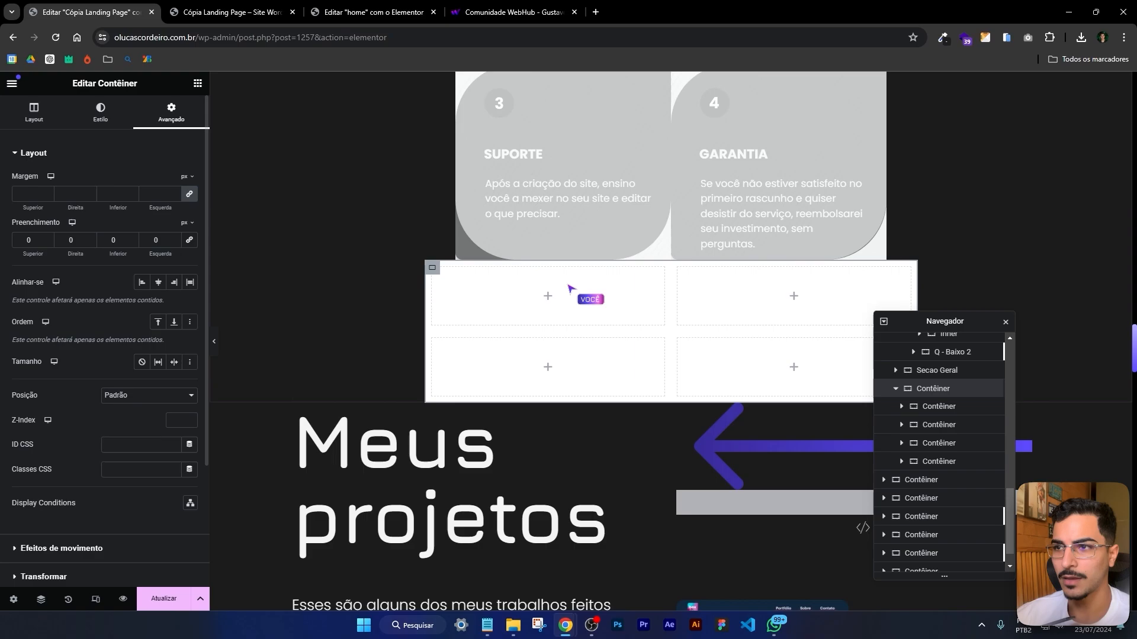
left_click(48, 119)
scroll(413, 412, "up", 3)
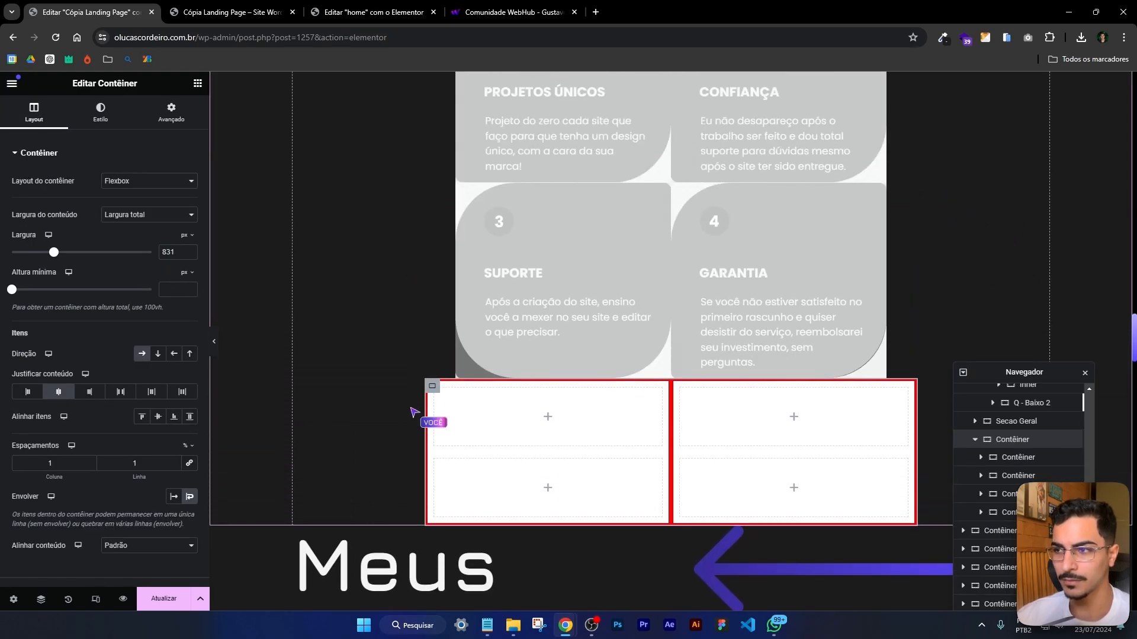
Delete the red container together with the four white containers inside it
scroll(529, 399, "up", 10)
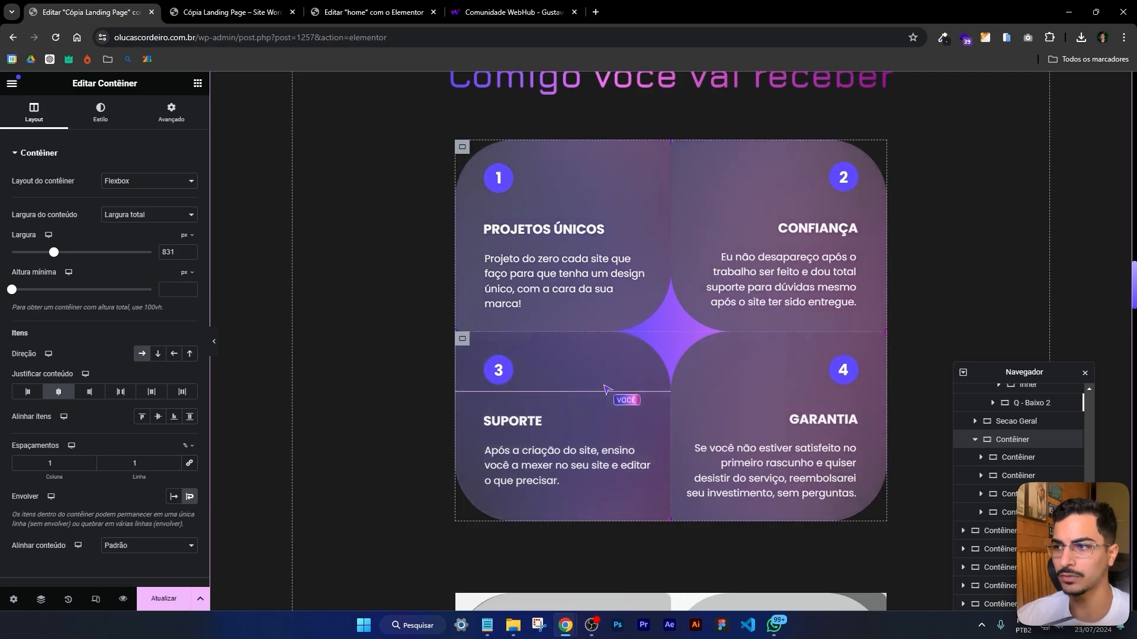
scroll(778, 381, "down", 8)
scroll(547, 279, "down", 3)
right_click(430, 270)
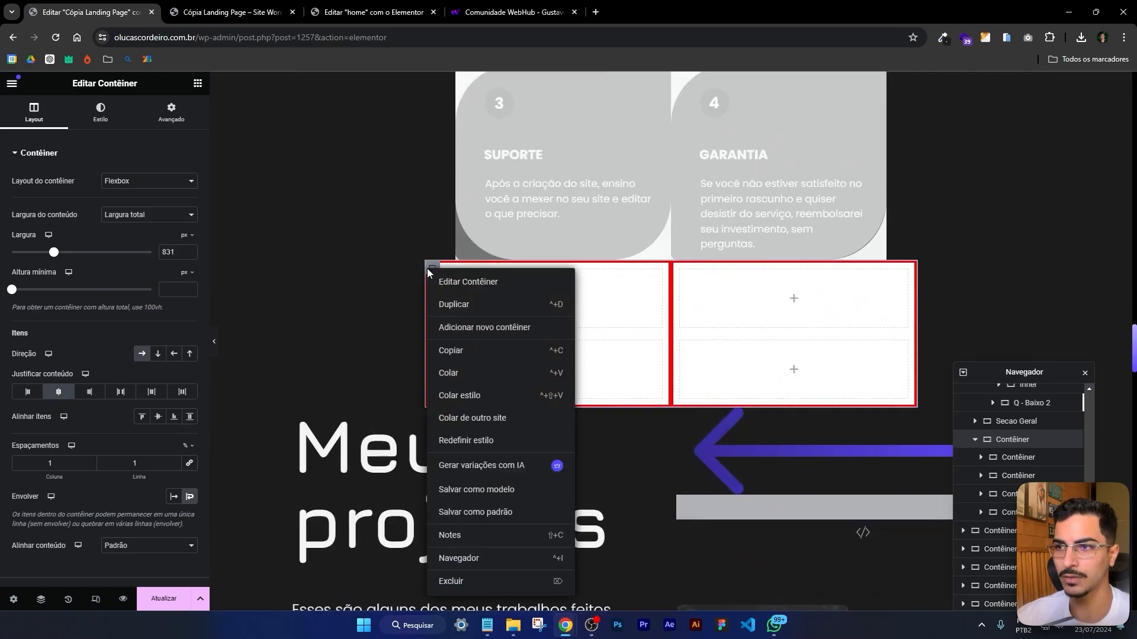
left_click(465, 582)
Expand the Secao Geral structure of the four-card block through Secao interna and Conteiner Duplo 1, and select the Q - CIMA 1 container
scroll(746, 406, "up", 13)
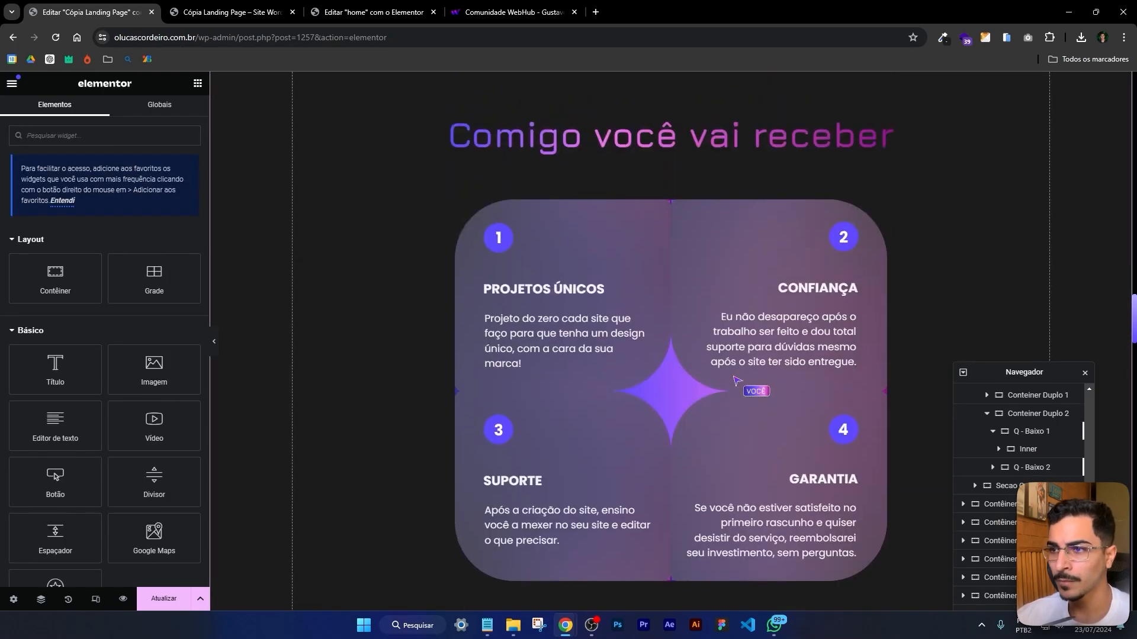
left_click(463, 208)
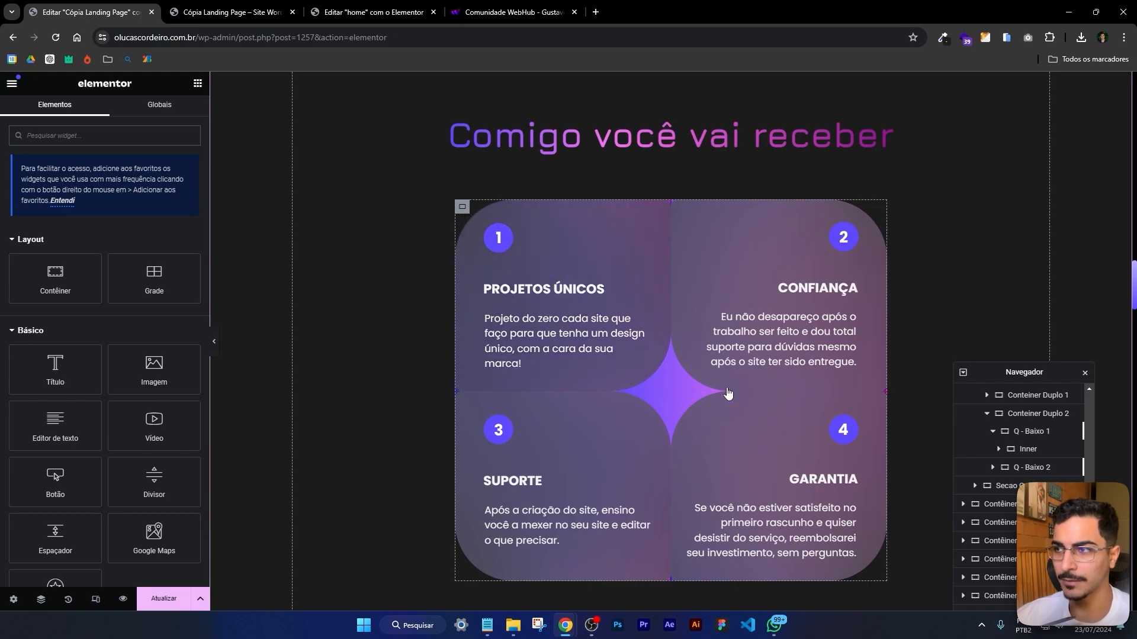
scroll(1006, 438, "up", 3)
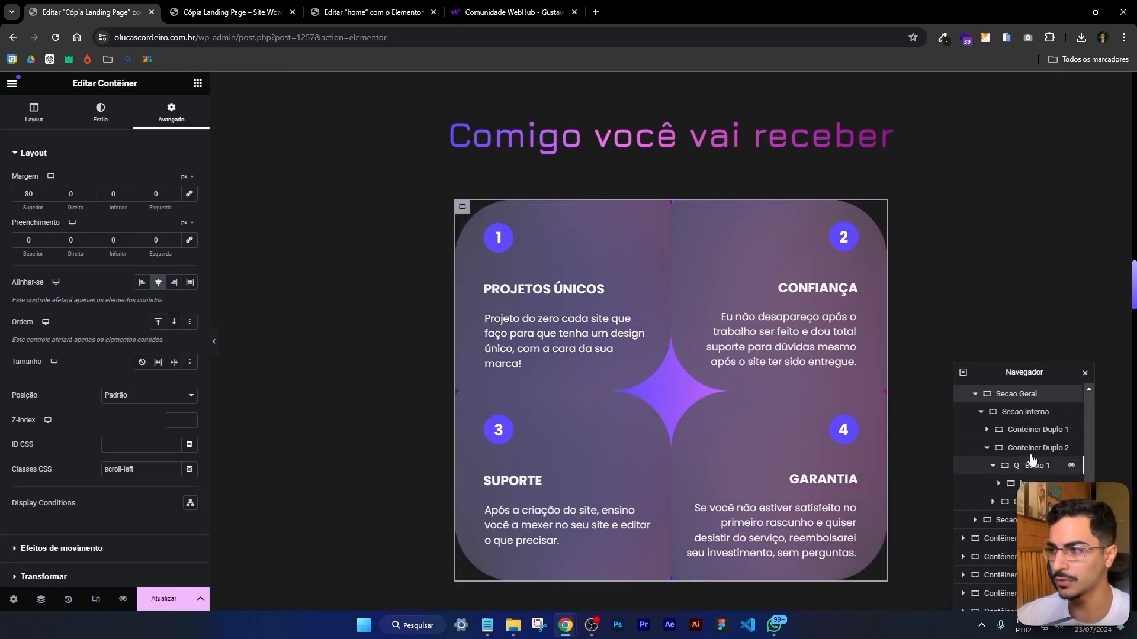
left_click(1022, 412)
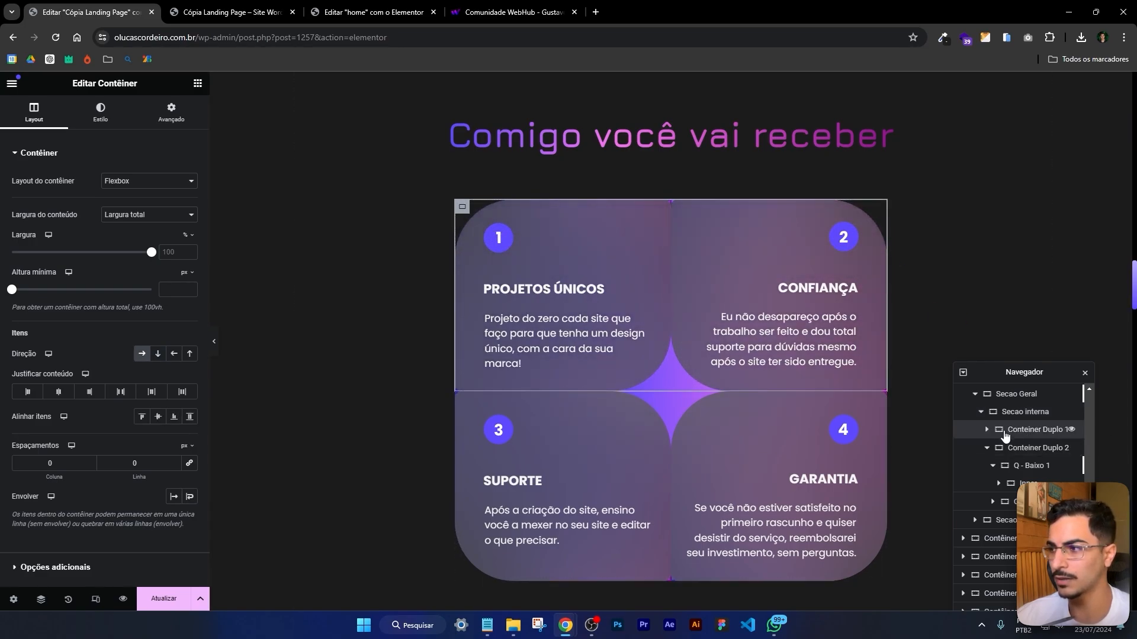
left_click(986, 429)
left_click(1027, 449)
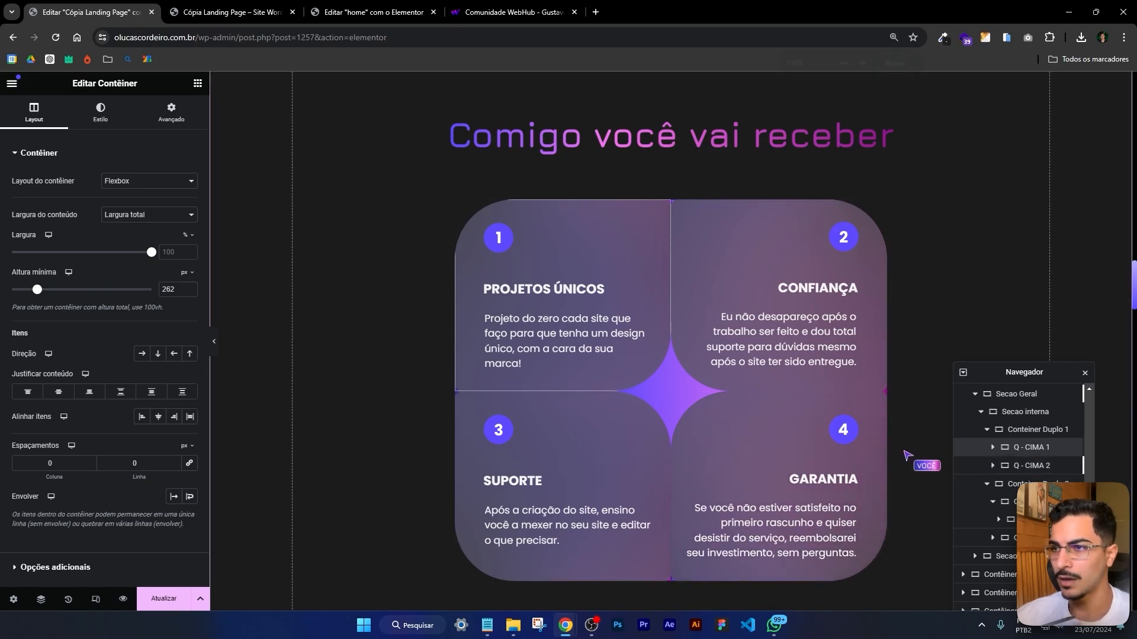
Examine the outer corners where the cards meet and the border radius settings of the Q - CIMA 1 container
key("ctrl+plus")
key("ctrl+plus")
key("ctrl+plus")
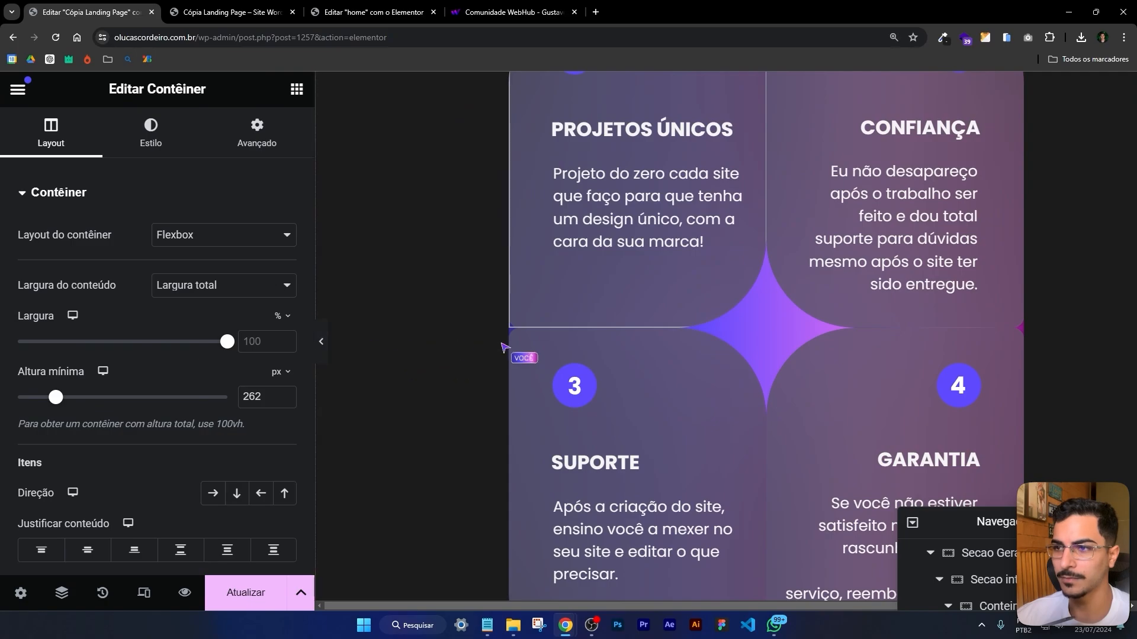
key("ctrl+minus")
key("ctrl+minus")
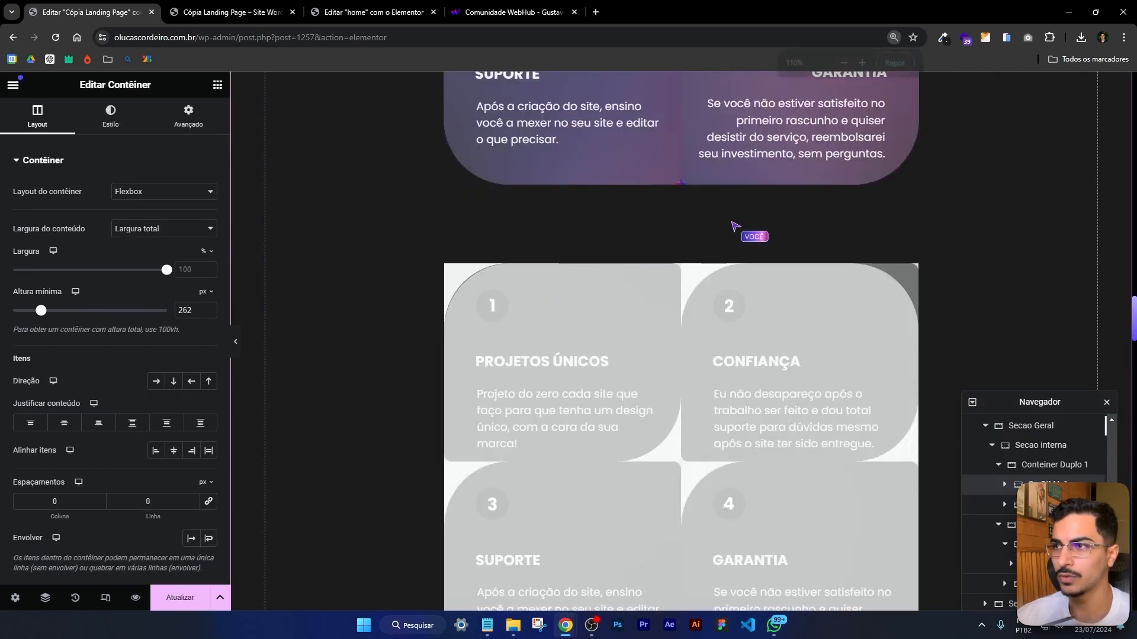
scroll(737, 229, "up", 8)
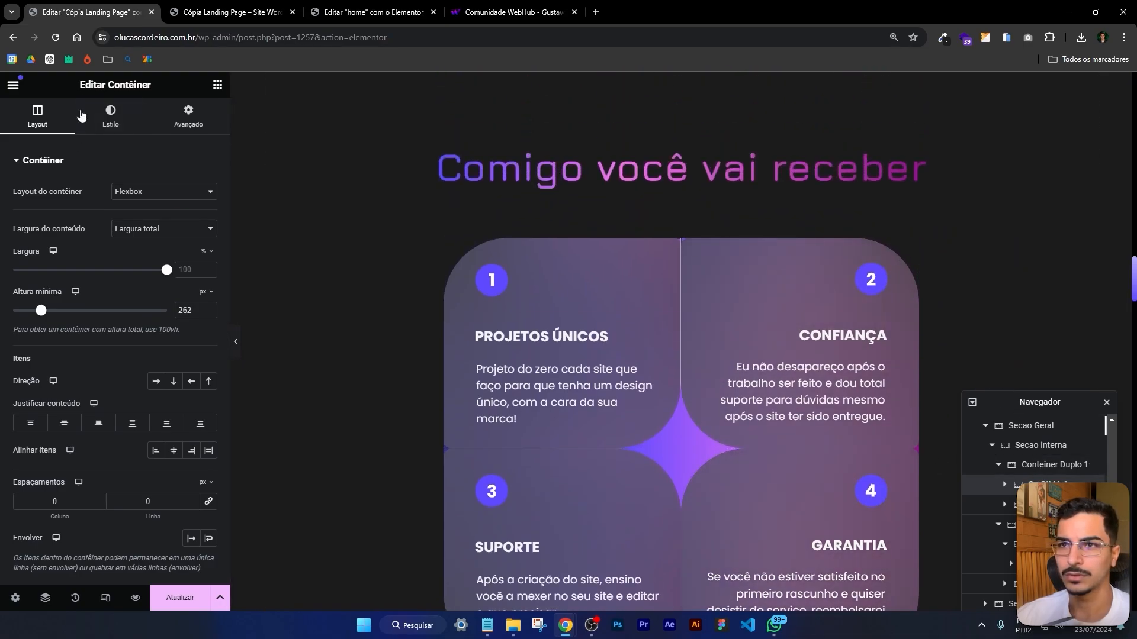
left_click(110, 115)
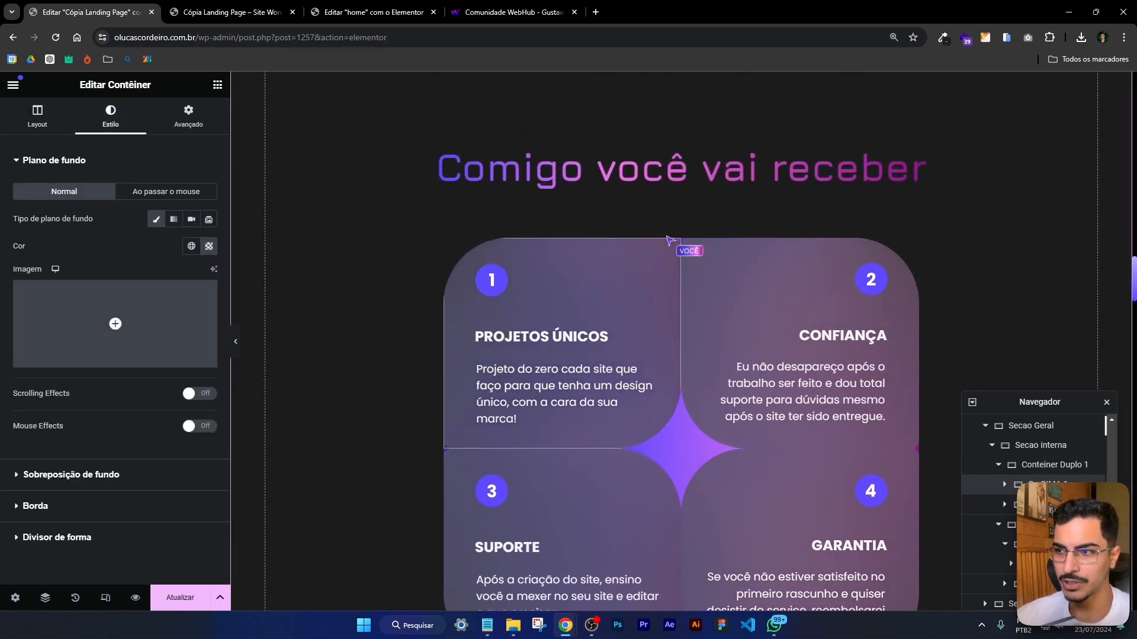
left_click(83, 507)
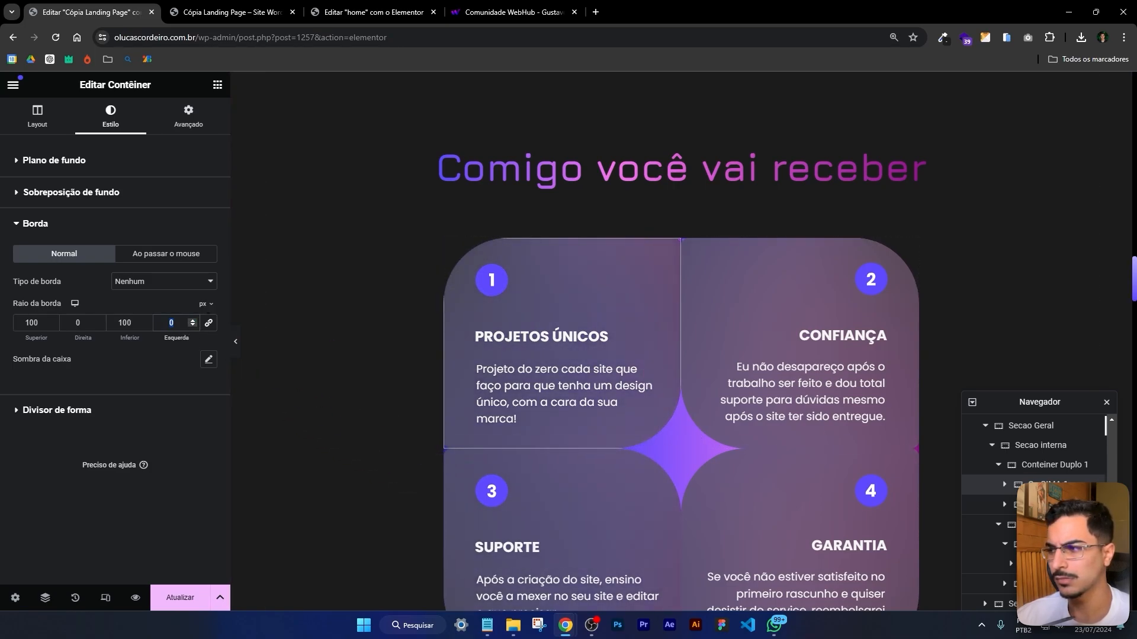
Unlink the border radius of the Inner container in Q - CIMA 1 and set its Esquerda value to 0
left_click(1046, 504)
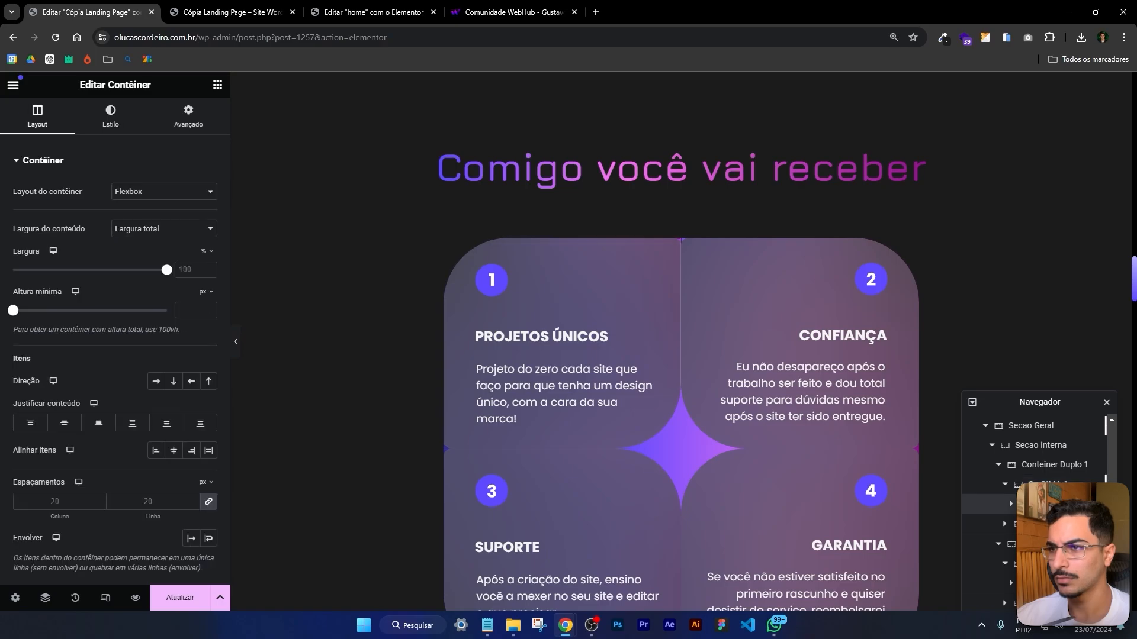
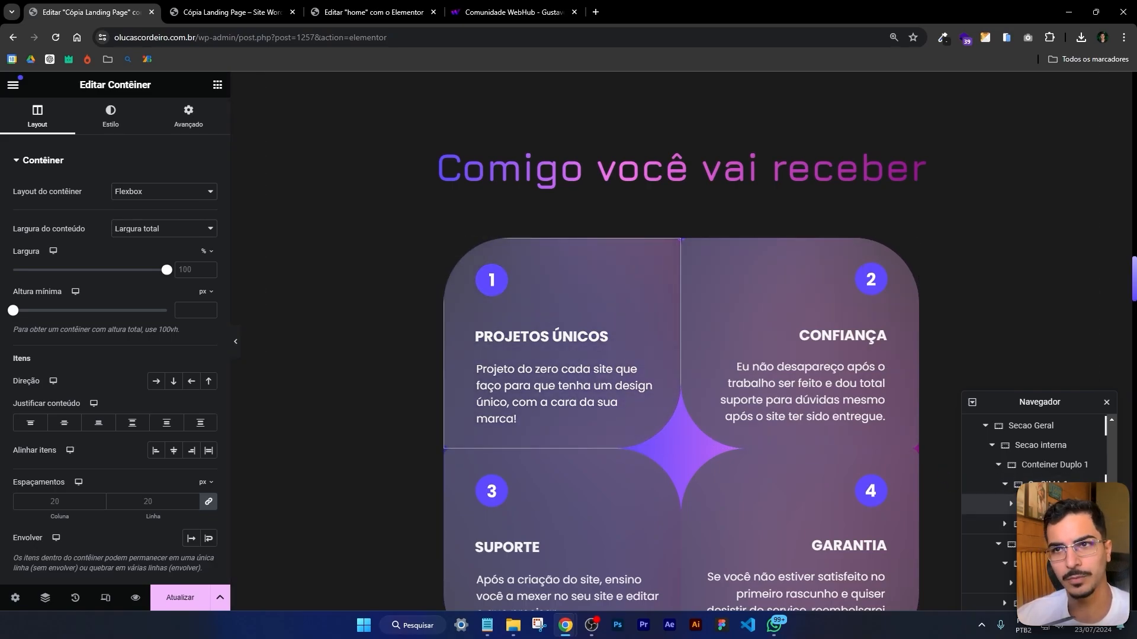
left_click(110, 116)
left_click(107, 419)
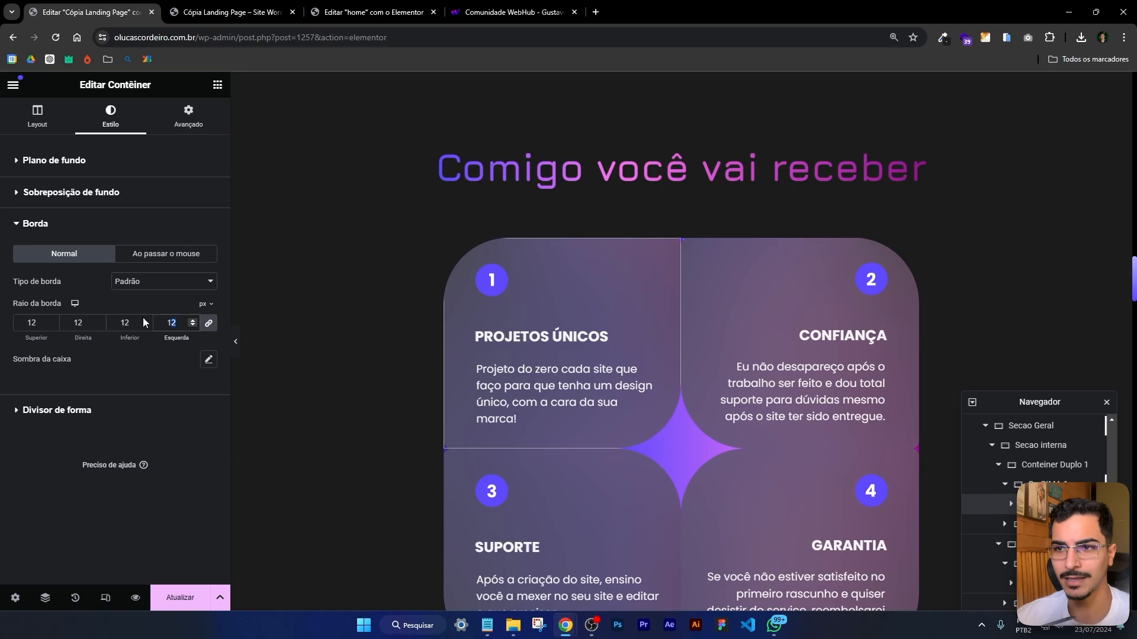
left_click(208, 323)
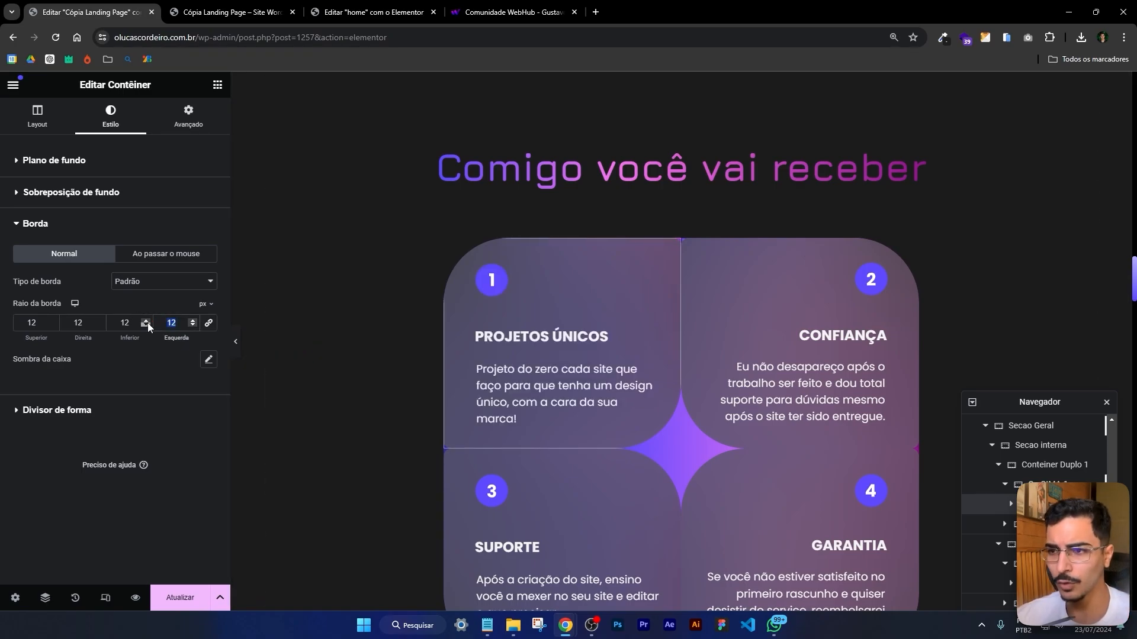
type("0")
scroll(350, 355, "down", 1)
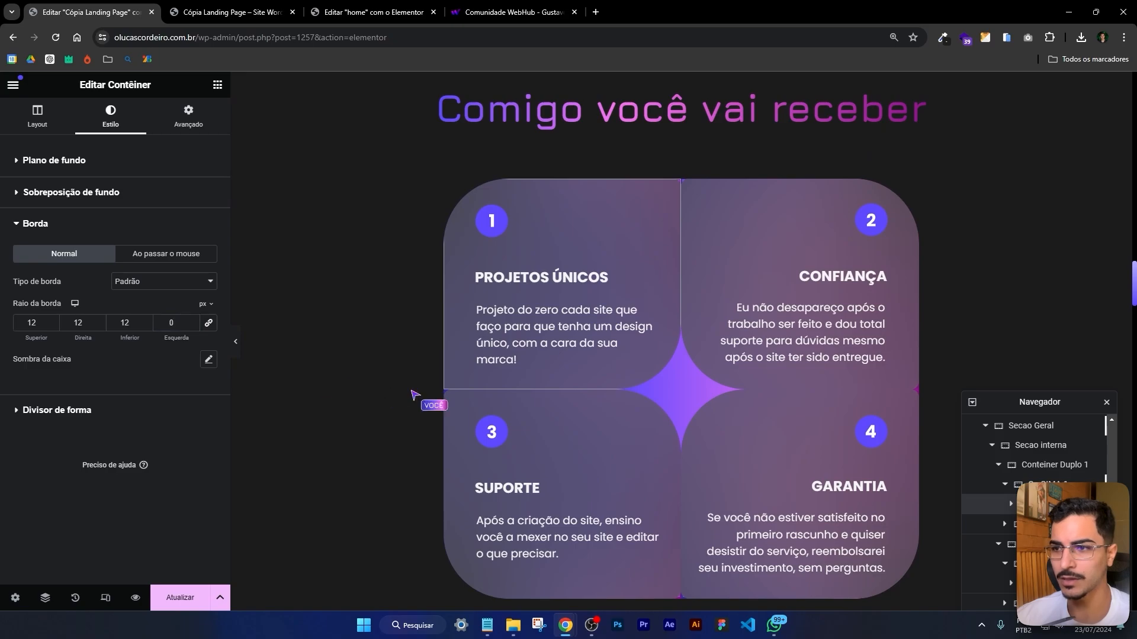
Unlink the border radius of the SUPORTE card's Inner container and set its Superior value to 0
left_click(451, 398)
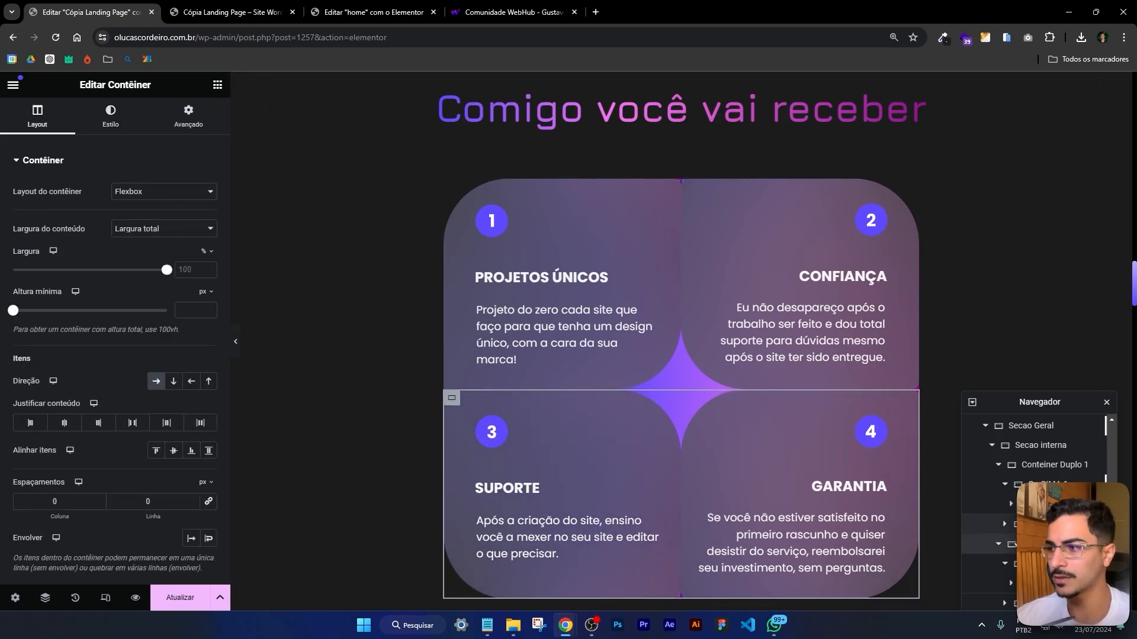
left_click(113, 118)
left_click(74, 506)
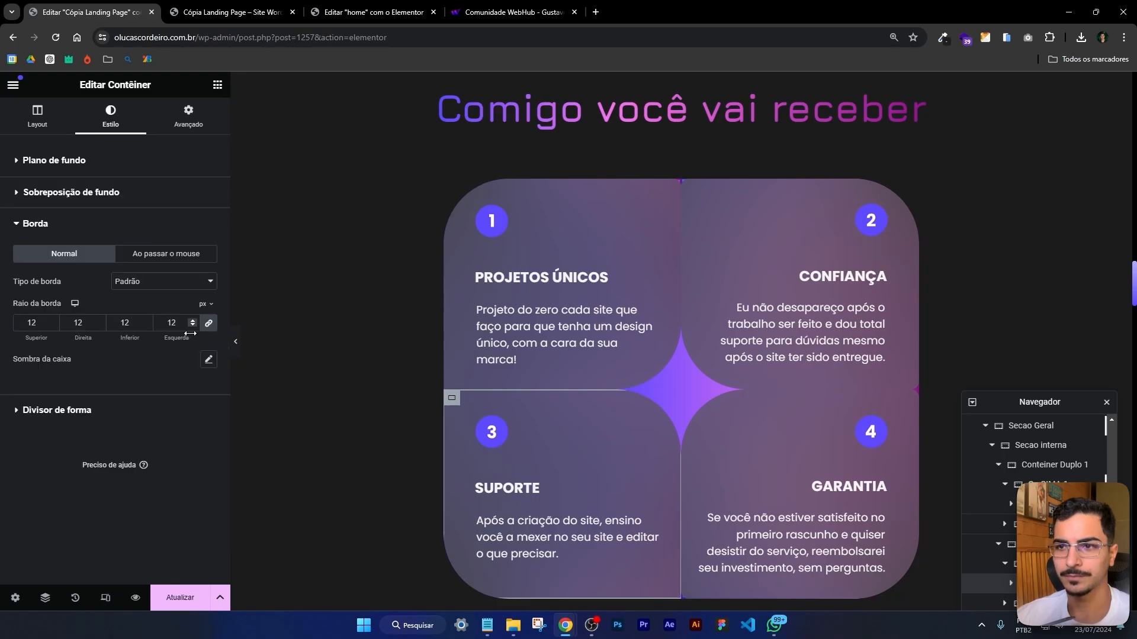
left_click(208, 322)
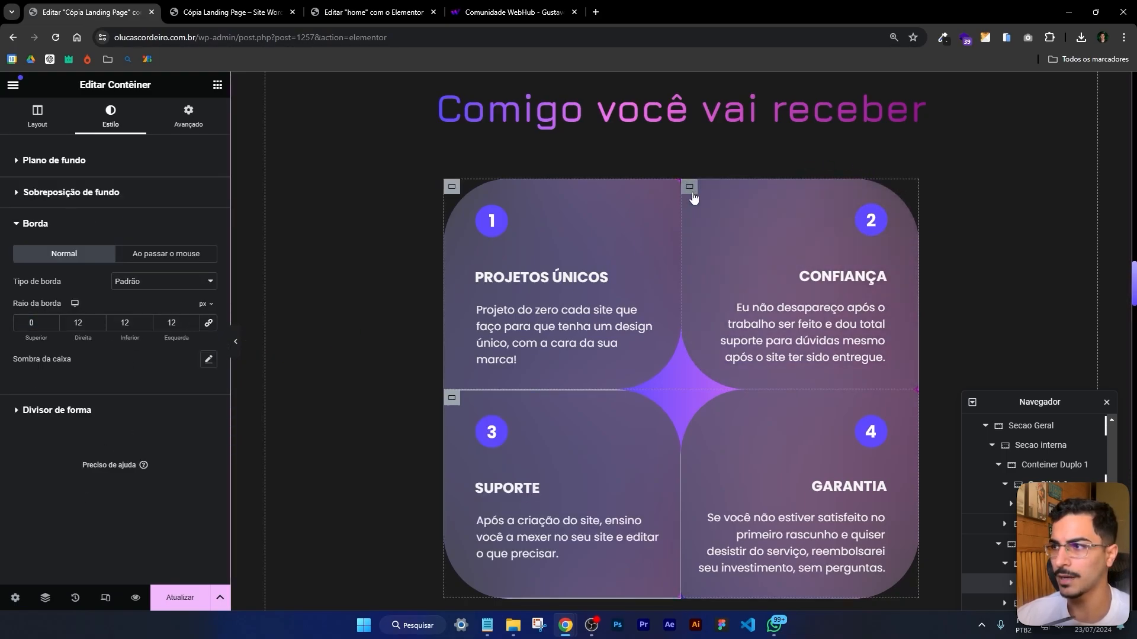
Unlink the border radius of the CONFIANÇA card's Inner container and set its Inferior value to 0
left_click(691, 189)
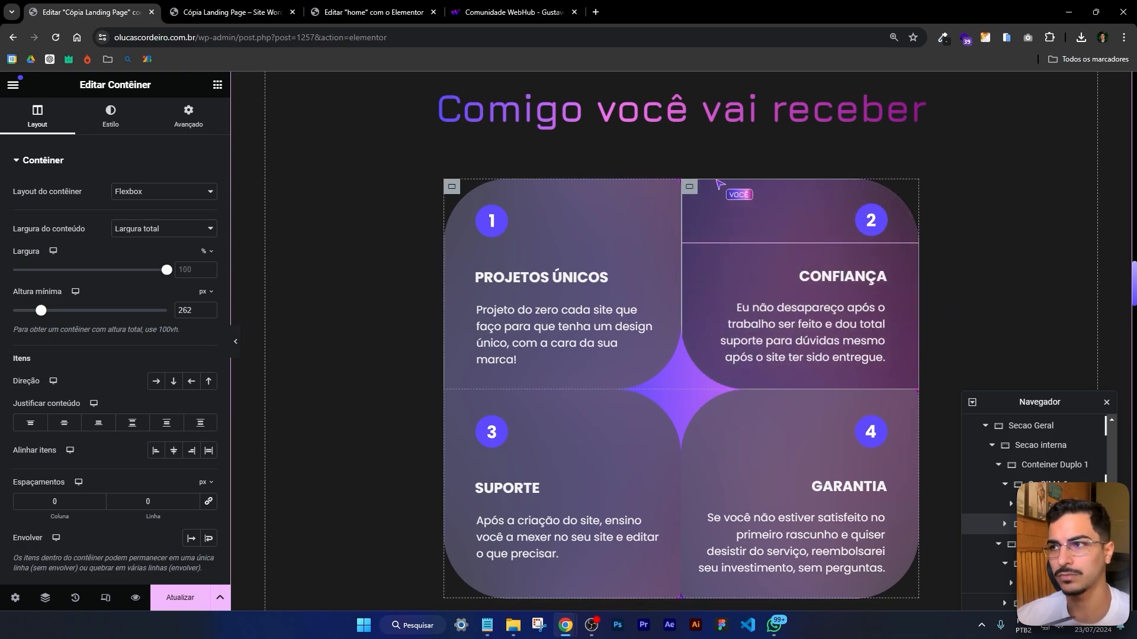
left_click(116, 123)
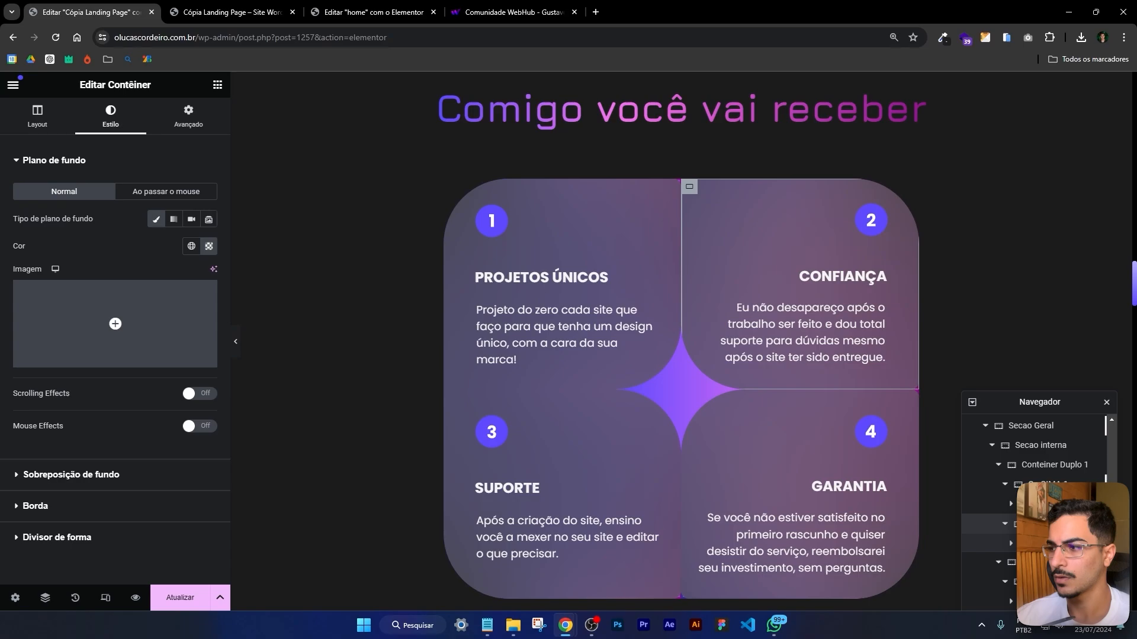
left_click(110, 115)
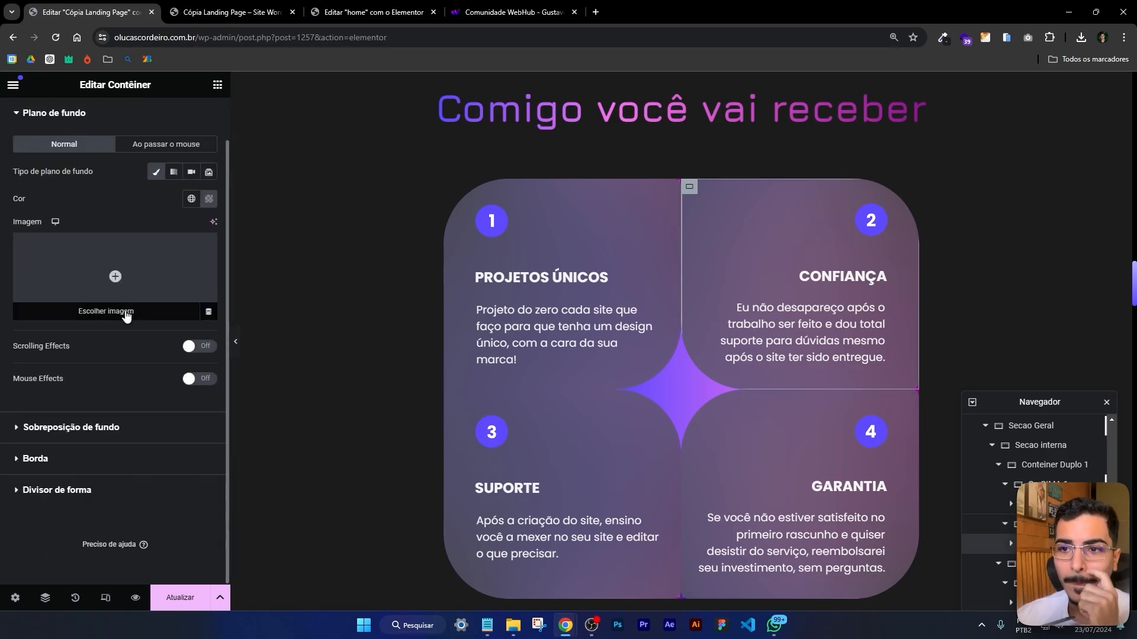
left_click(59, 461)
left_click(209, 323)
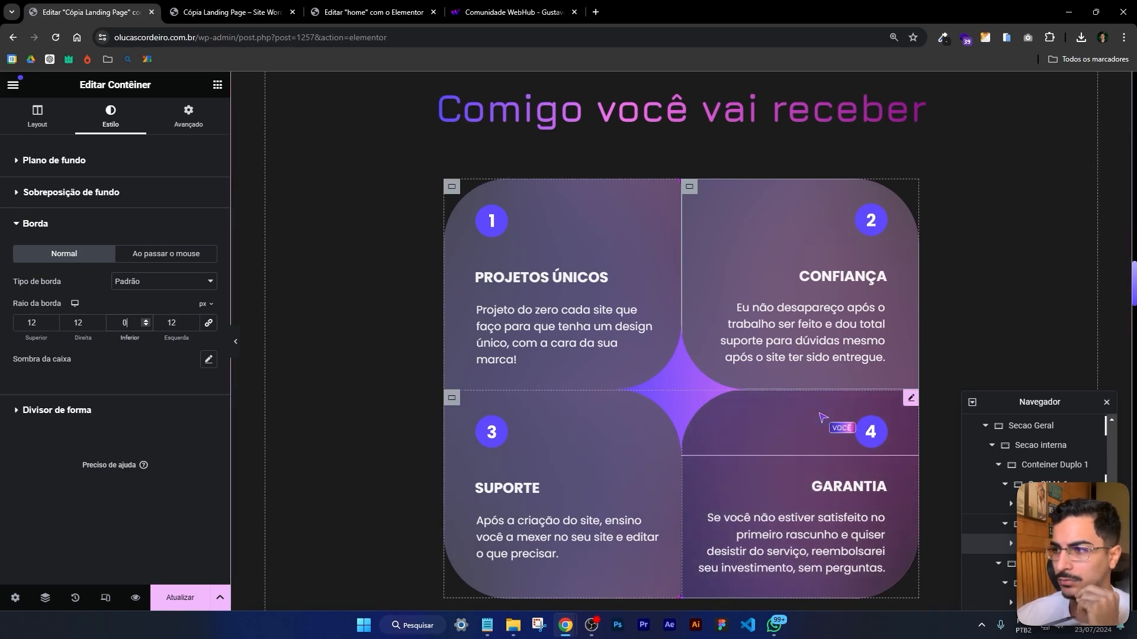
Unlink the border radius of the Inner container in Q - Baixo 2 and set its Direita value to 0
scroll(1001, 524, "down", 1)
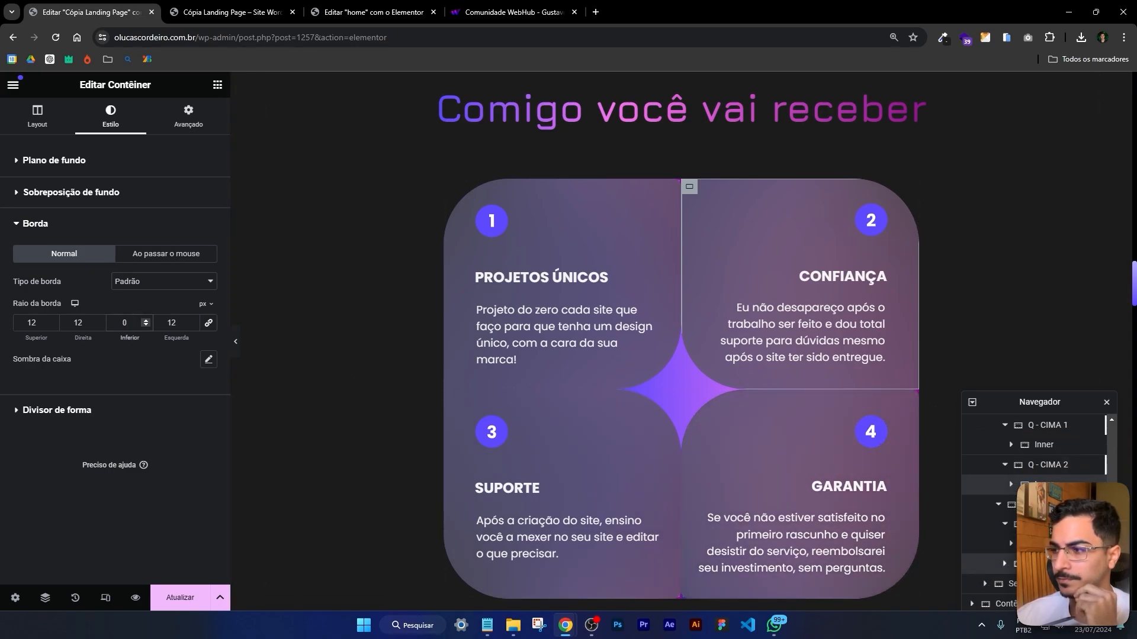
left_click(1003, 569)
left_click(1004, 566)
scroll(1008, 544, "down", 2)
left_click(1029, 479)
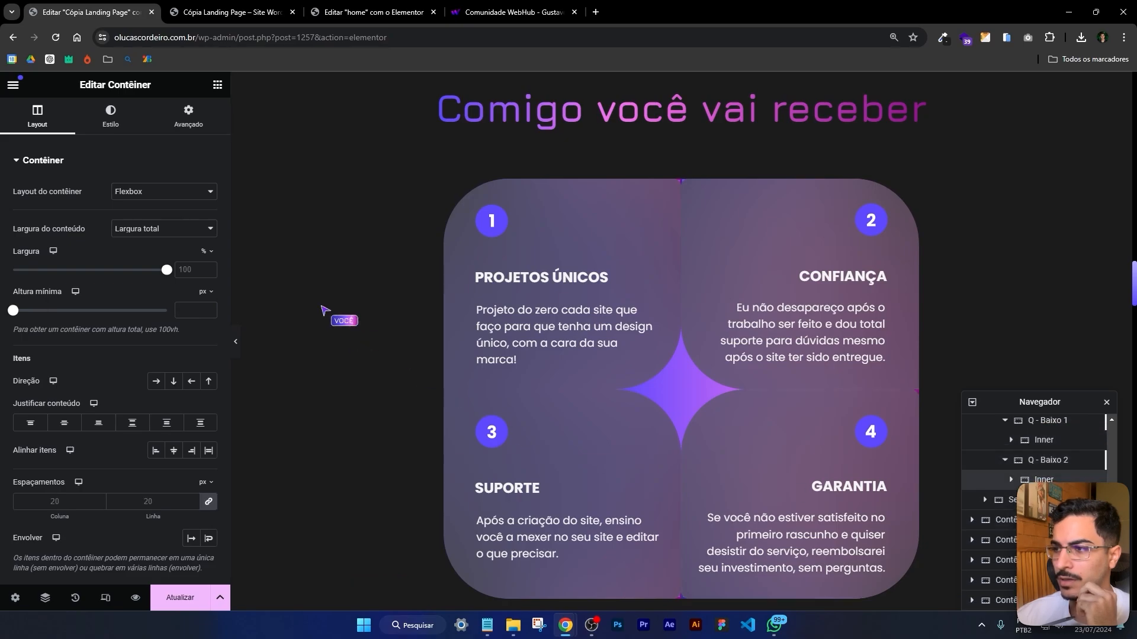
left_click(110, 115)
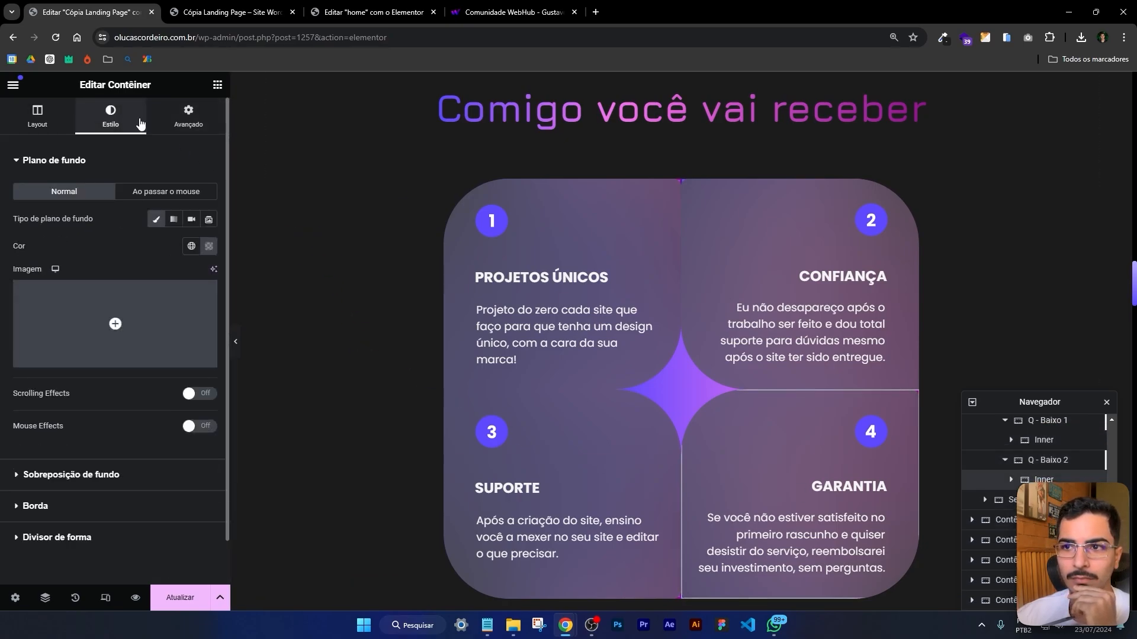
left_click(87, 510)
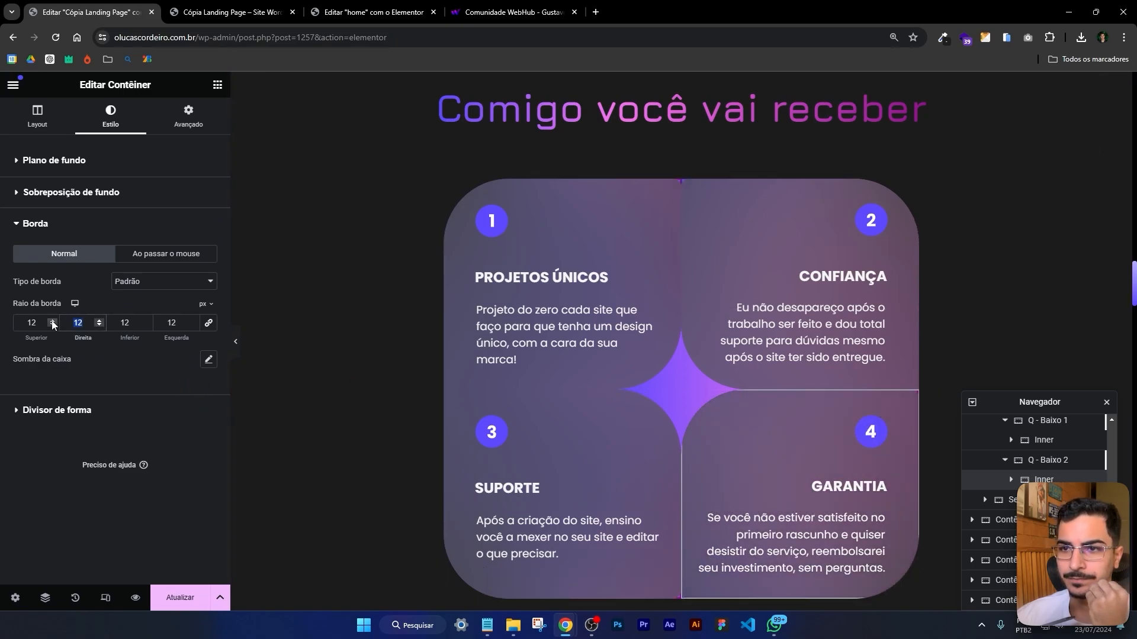
Save the page and open its preview to compare the four-card block with the live site
left_click(181, 599)
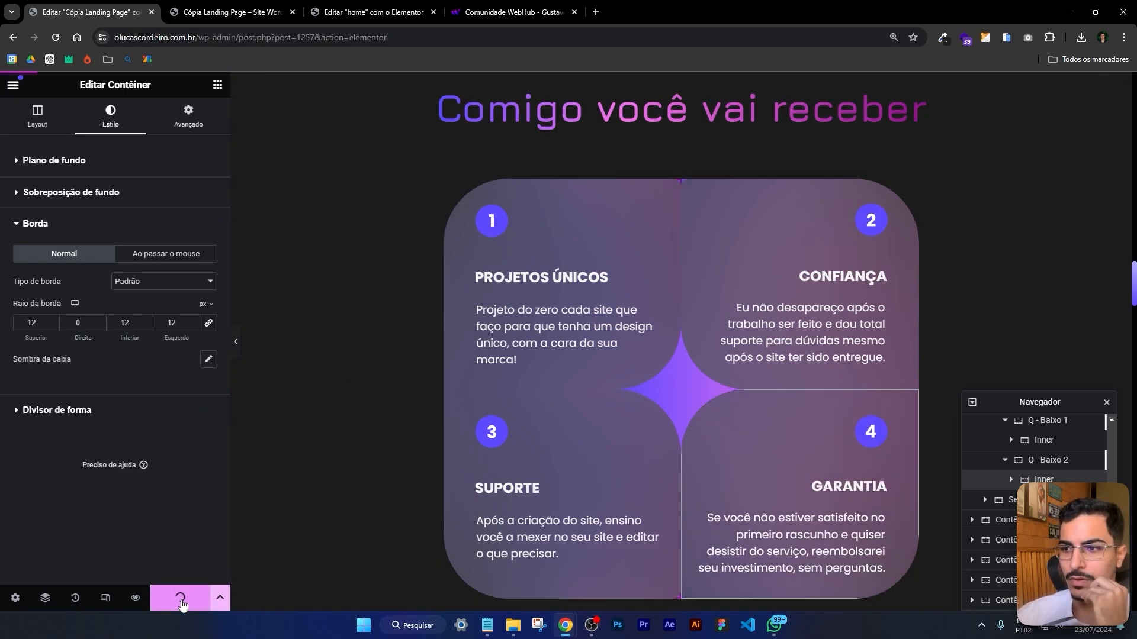
left_click(136, 599)
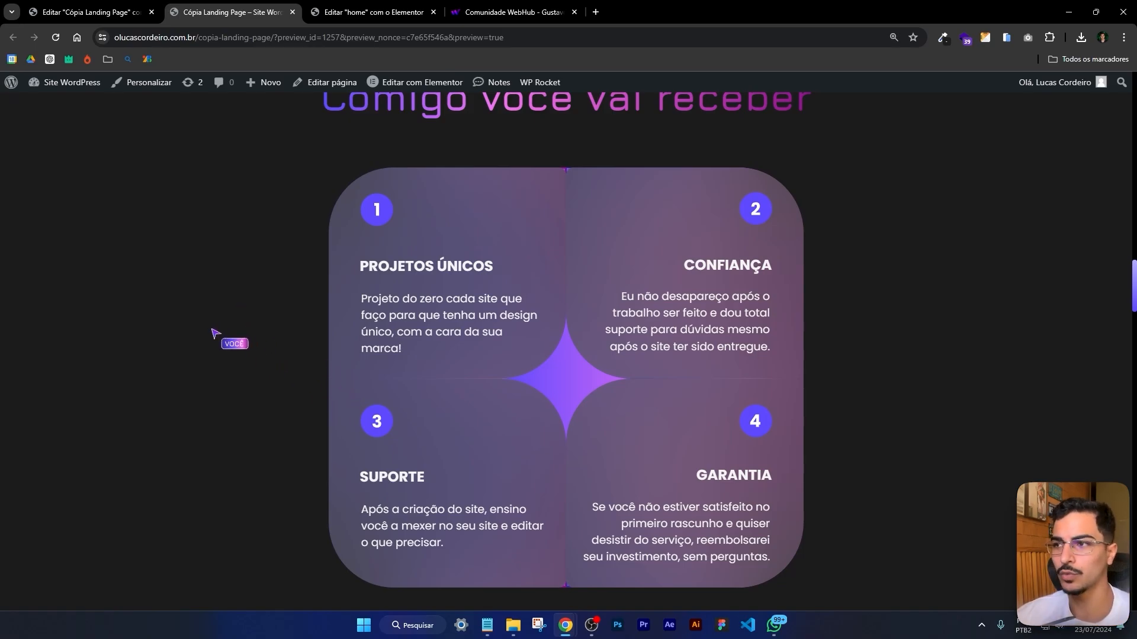
key("alt+Tab")
scroll(964, 233, "down", 13)
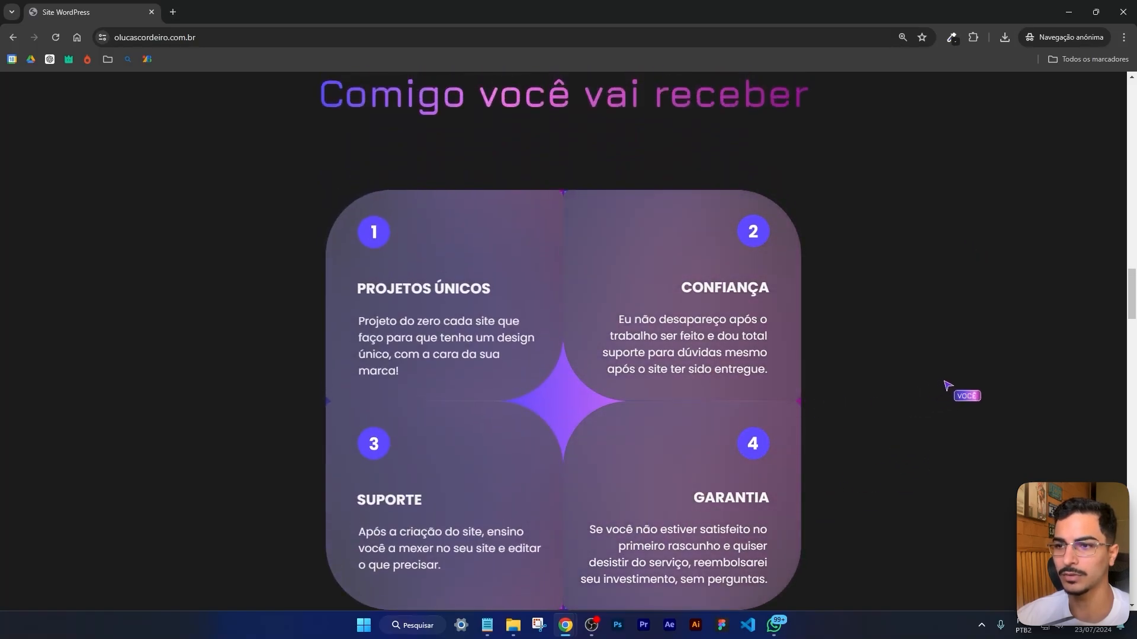
key("alt+Tab")
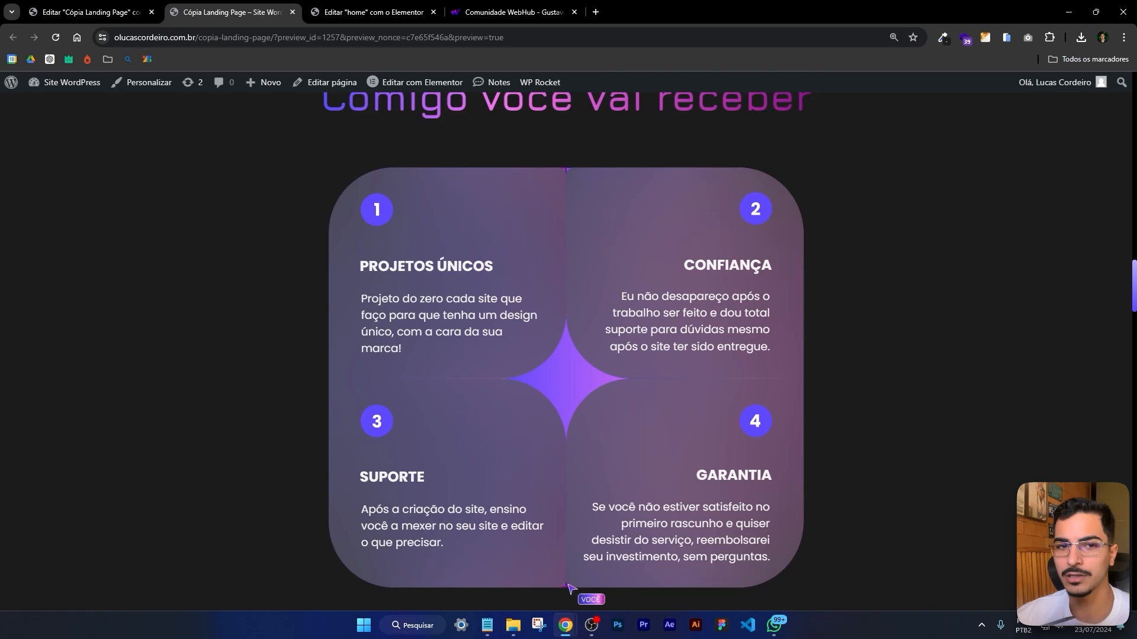
scroll(947, 355, "down", 4)
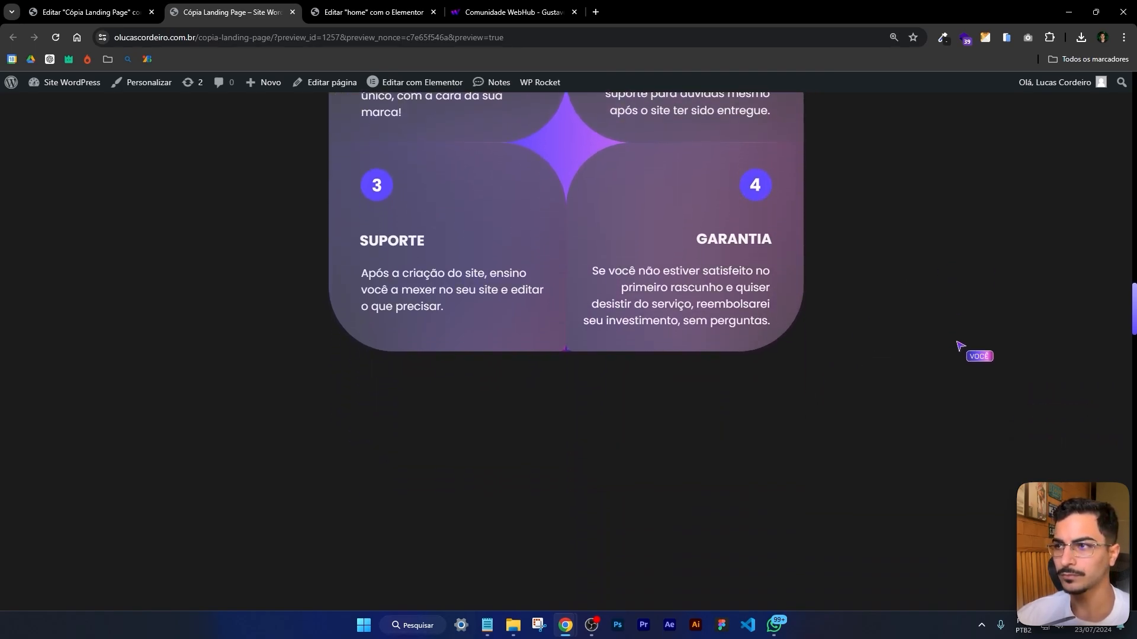
Examine the "Meus projetos" section in the preview, checking the spacing of its heading, text, button and project carousel
scroll(961, 348, "down", 6)
scroll(960, 347, "down", 2)
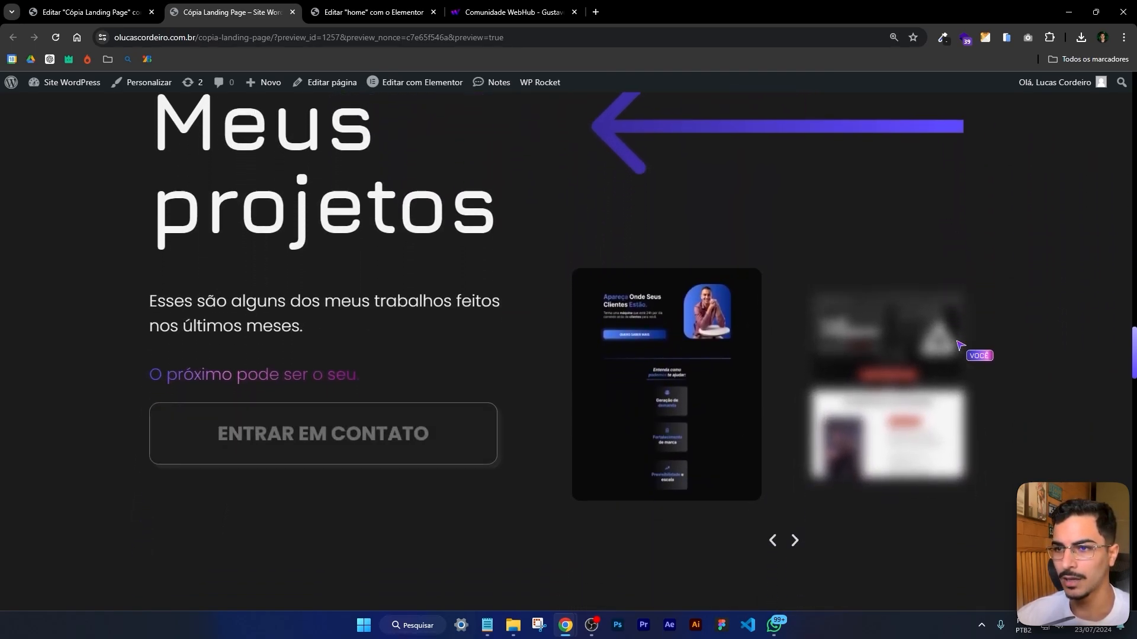
scroll(969, 213, "up", 1)
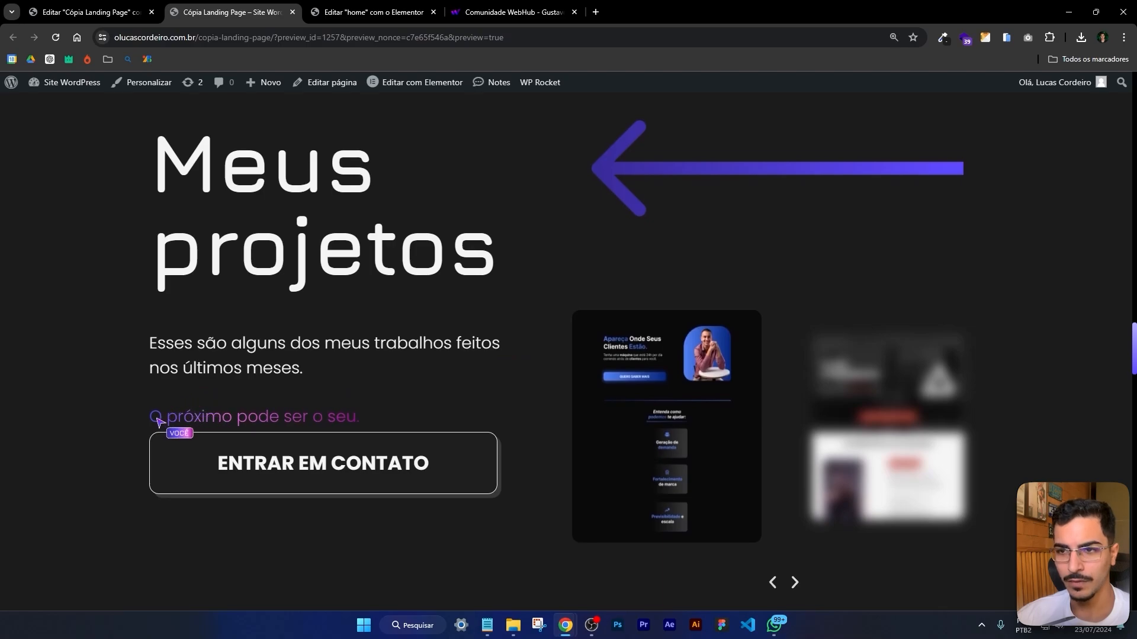
left_click_drag(149, 418, 370, 420)
left_click(568, 223)
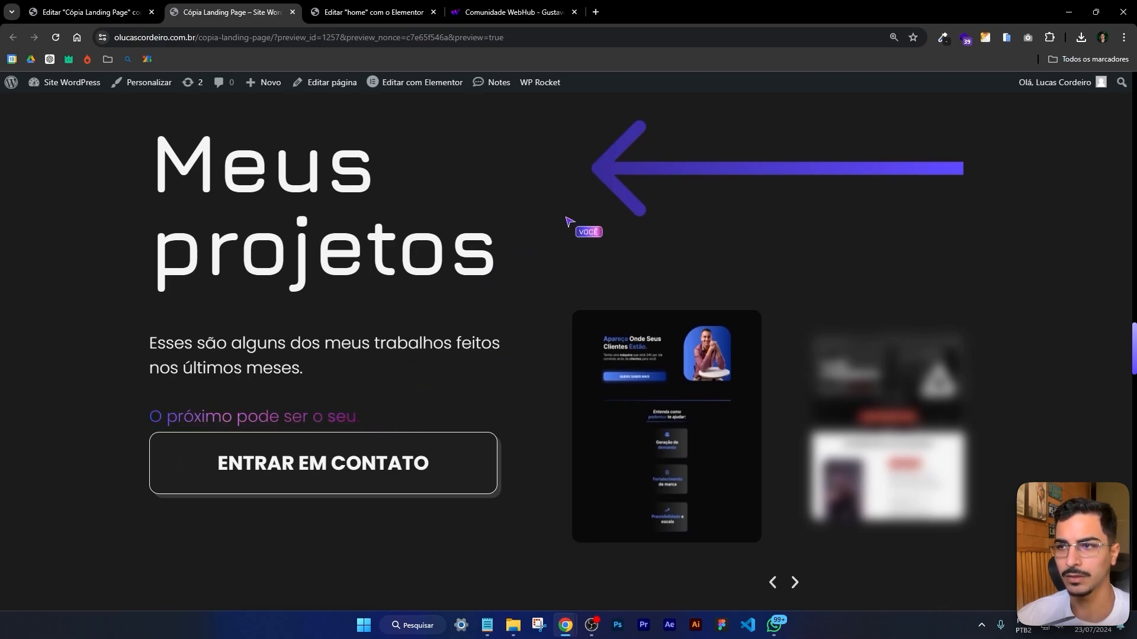
scroll(570, 221, "up", 4)
scroll(716, 477, "up", 2)
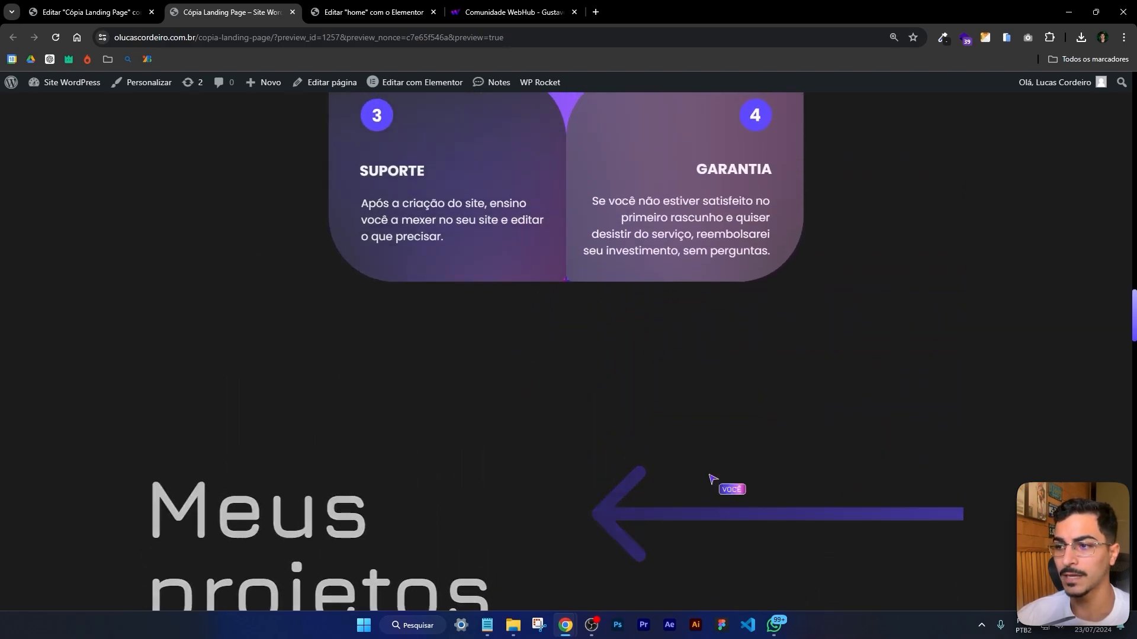
scroll(728, 485, "down", 2)
scroll(716, 461, "down", 5)
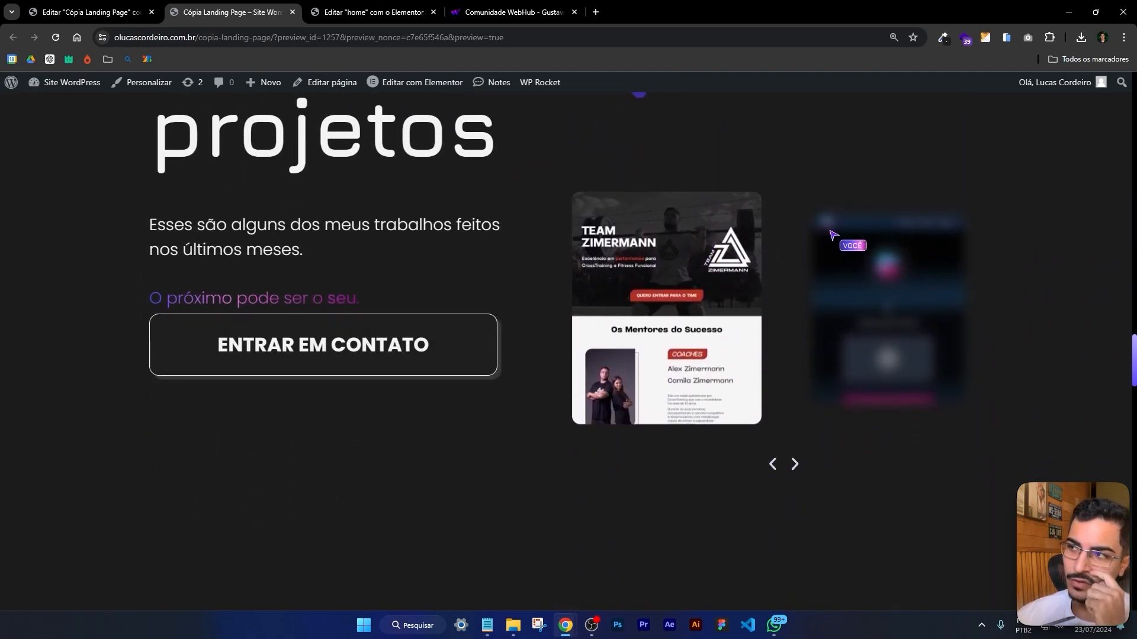
scroll(853, 343, "up", 2)
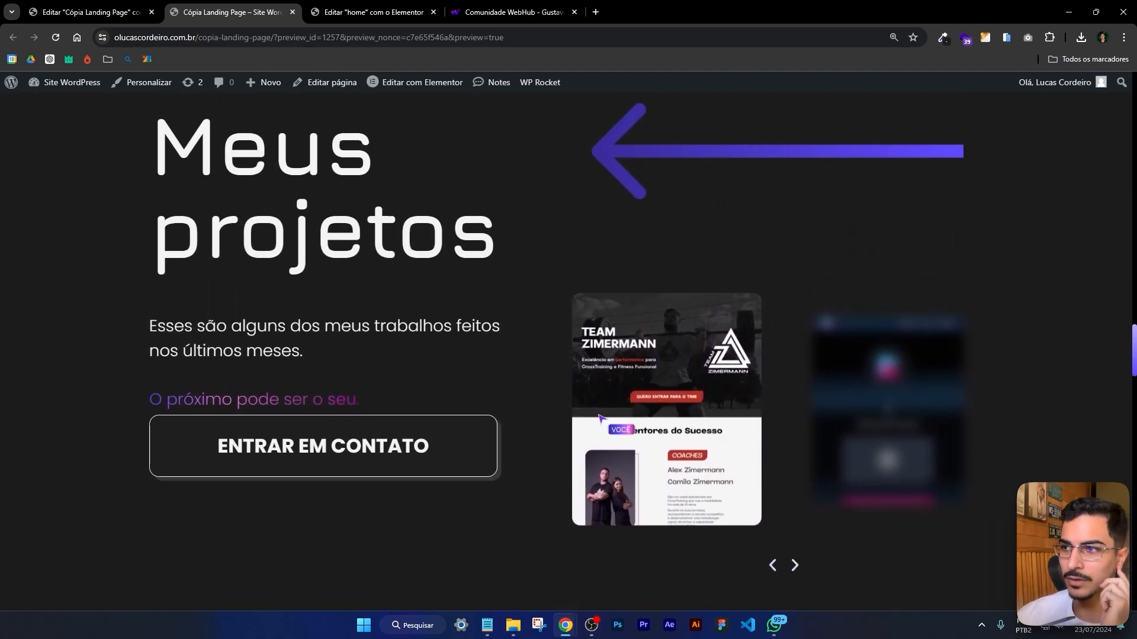
scroll(706, 371, "up", 2)
scroll(705, 371, "down", 2)
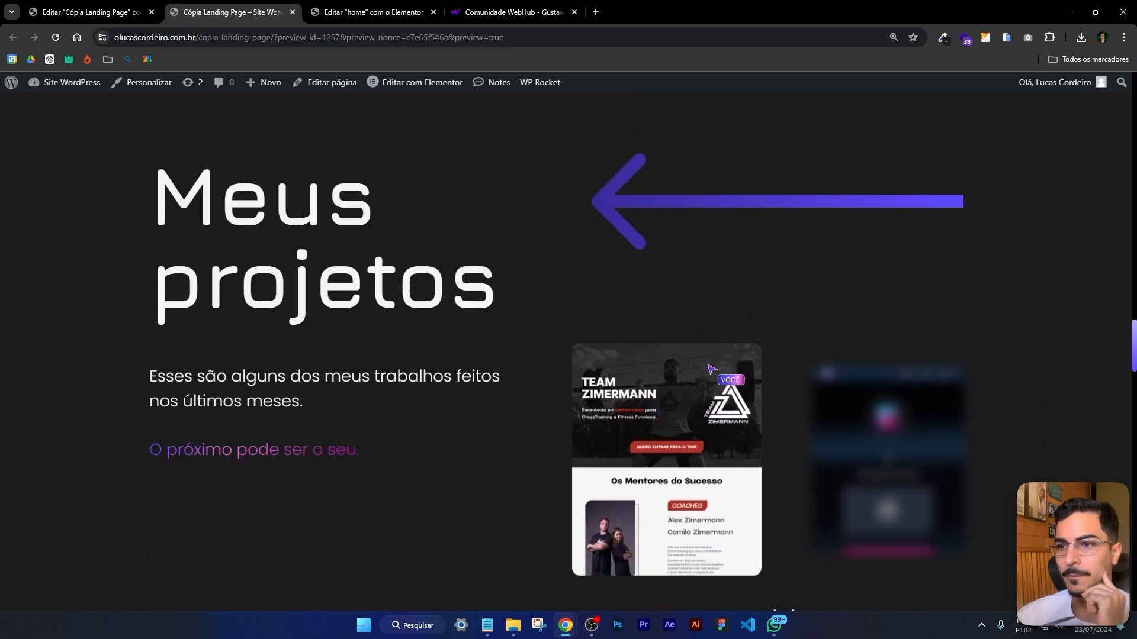
Back in the editor, check the Responsivo visibility settings of the grey duplicate four-card container, Secao Geral
left_click(89, 12)
scroll(721, 278, "down", 15)
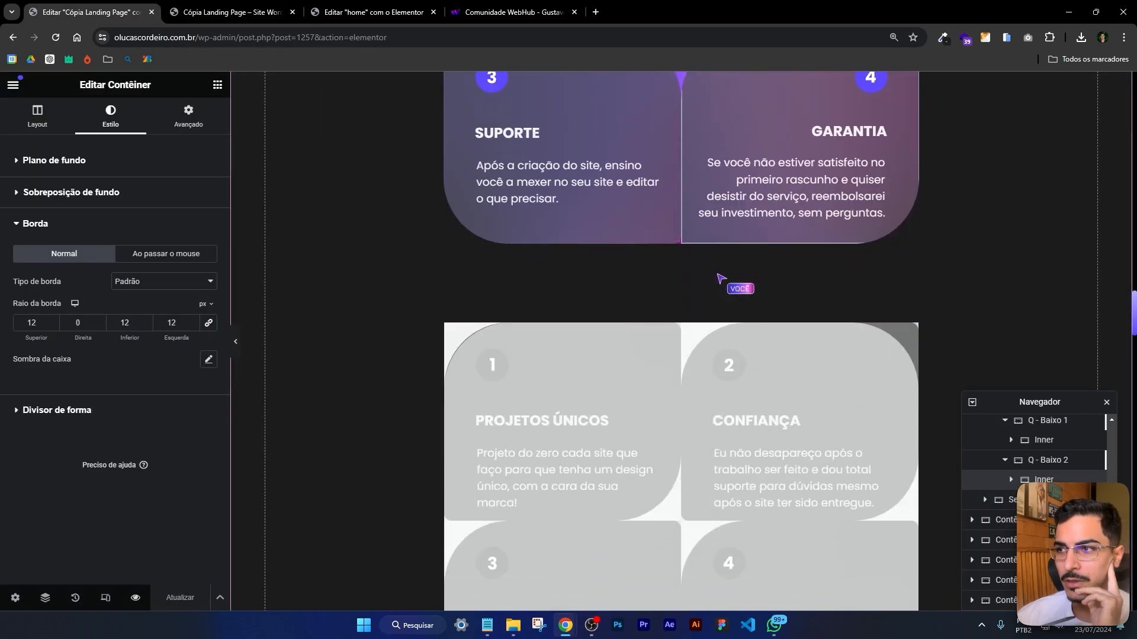
scroll(721, 278, "up", 12)
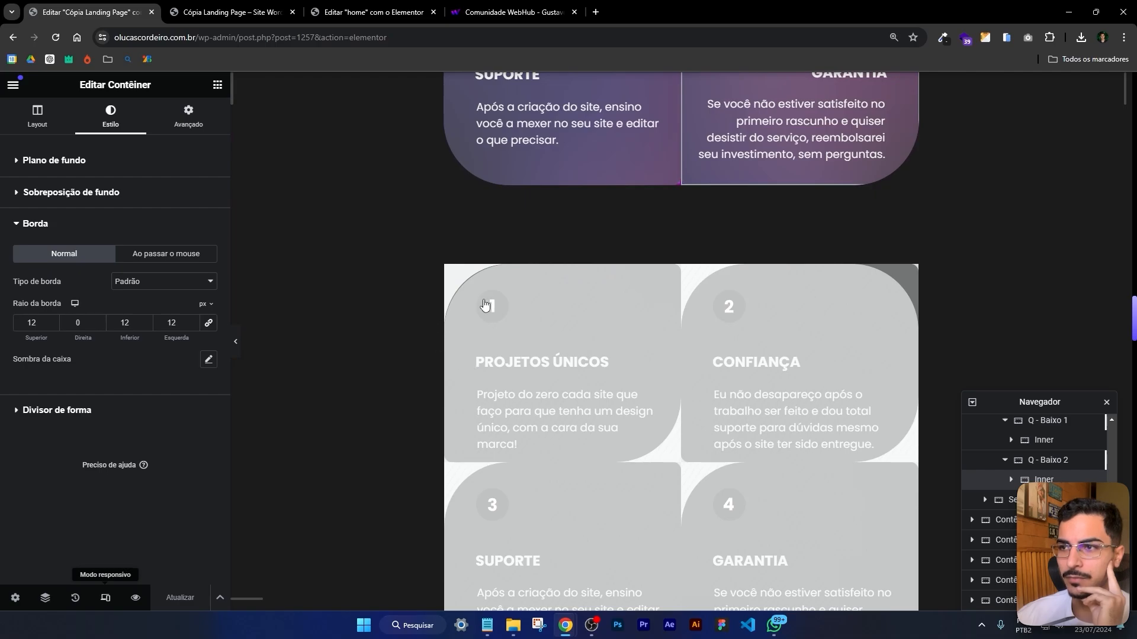
left_click(452, 298)
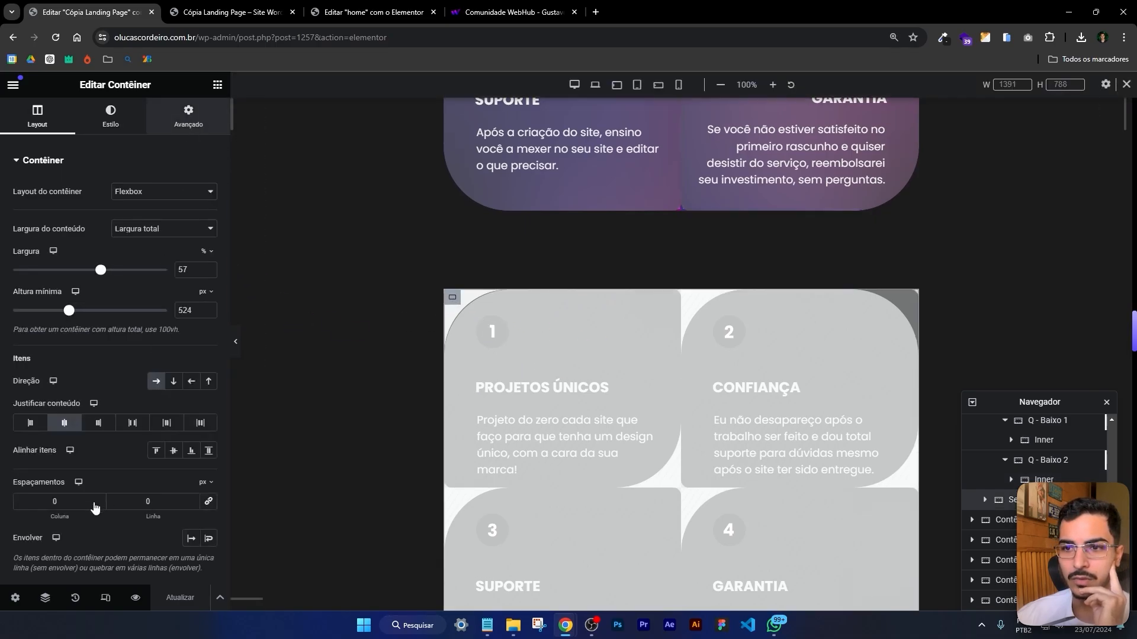
scroll(92, 501, "down", 5)
left_click(47, 428)
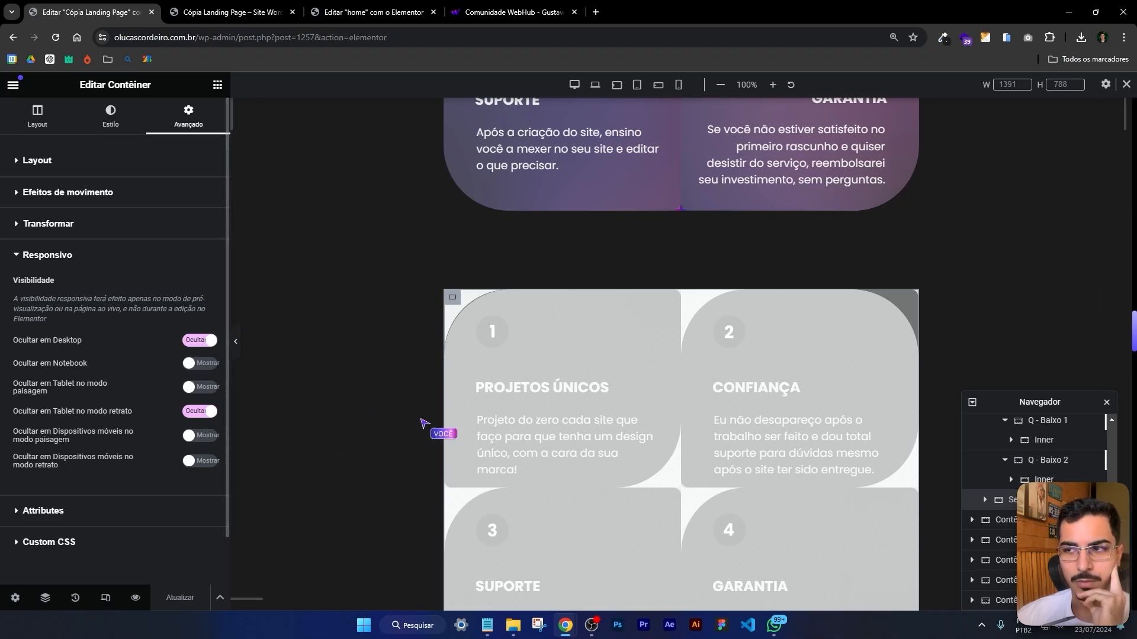
Open the advanced layout settings of the text under the "Meus projetos" heading and check its spacing in the preview
scroll(424, 423, "down", 9)
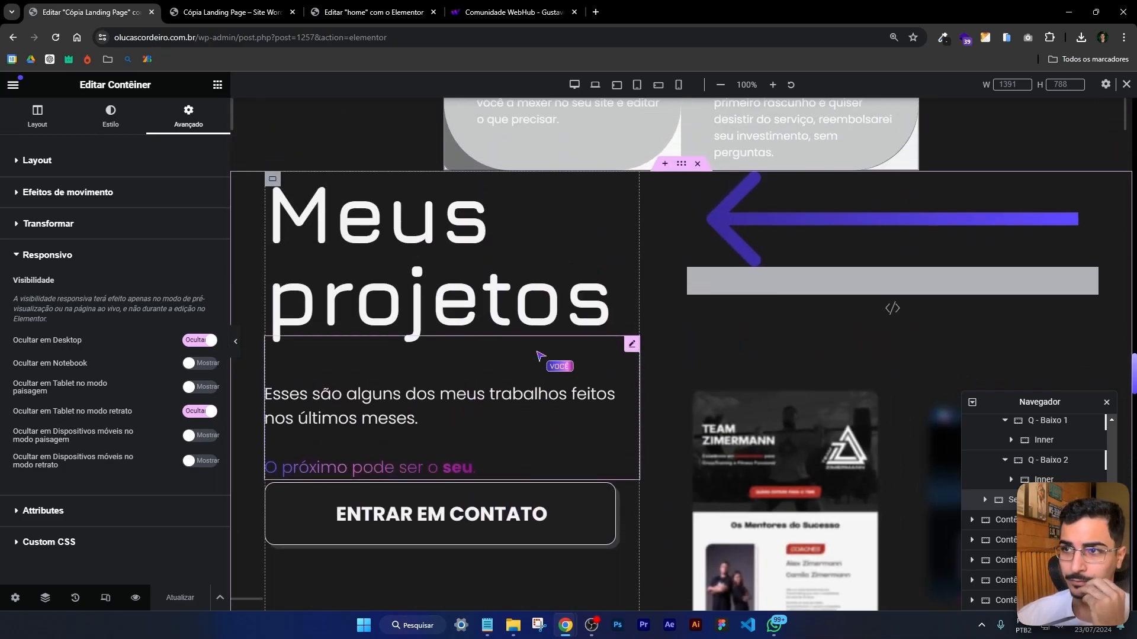
left_click(435, 460)
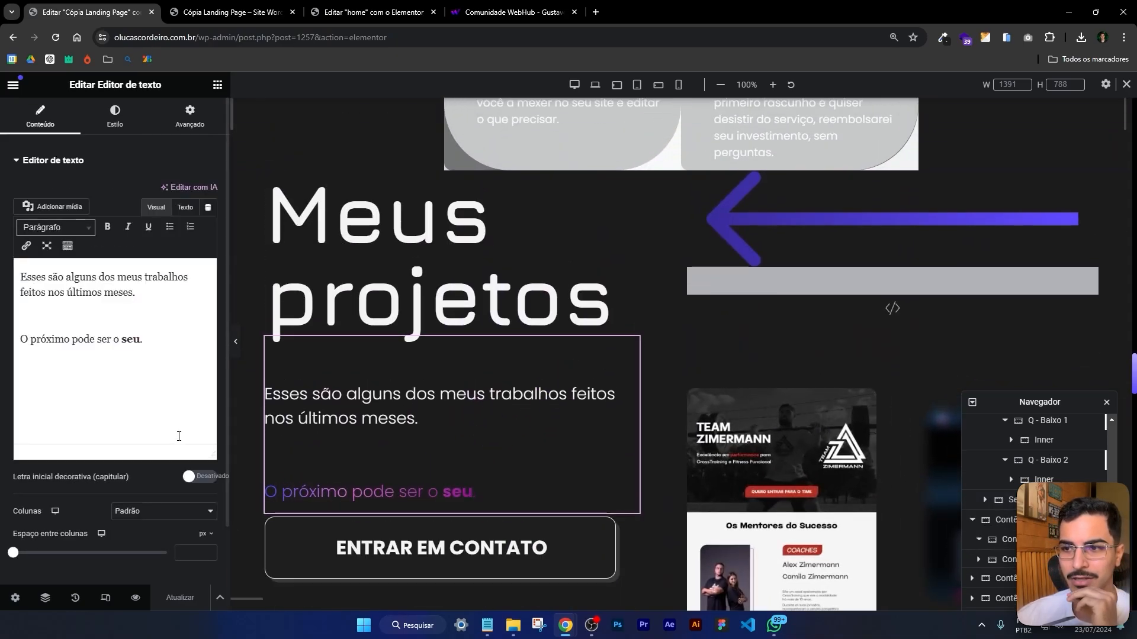
left_click(187, 121)
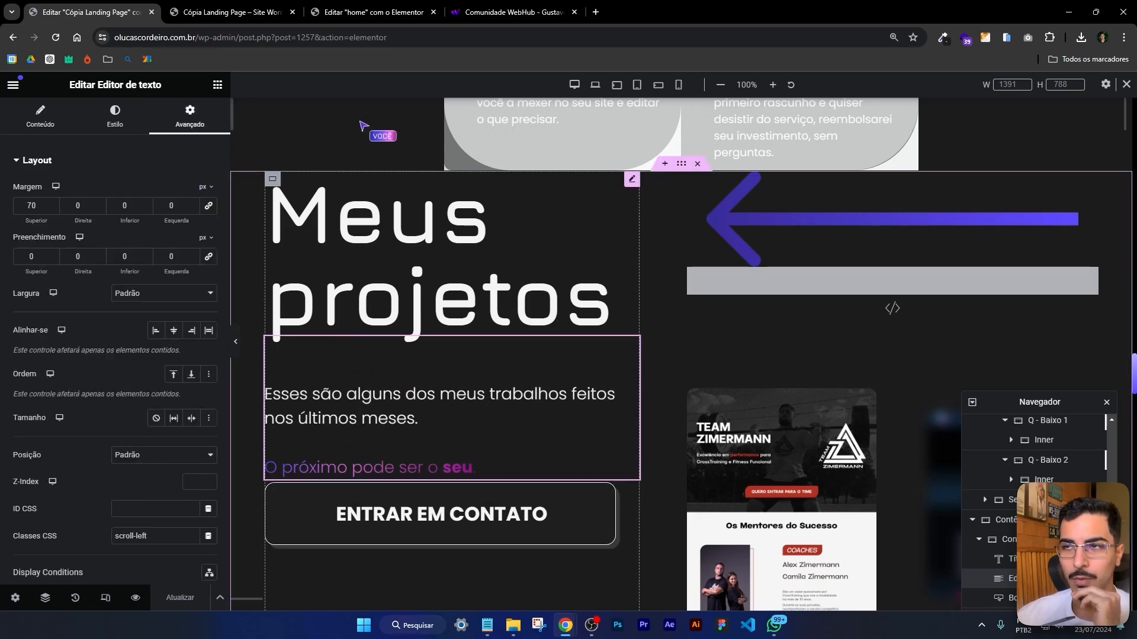
left_click(225, 6)
scroll(373, 296, "up", 2)
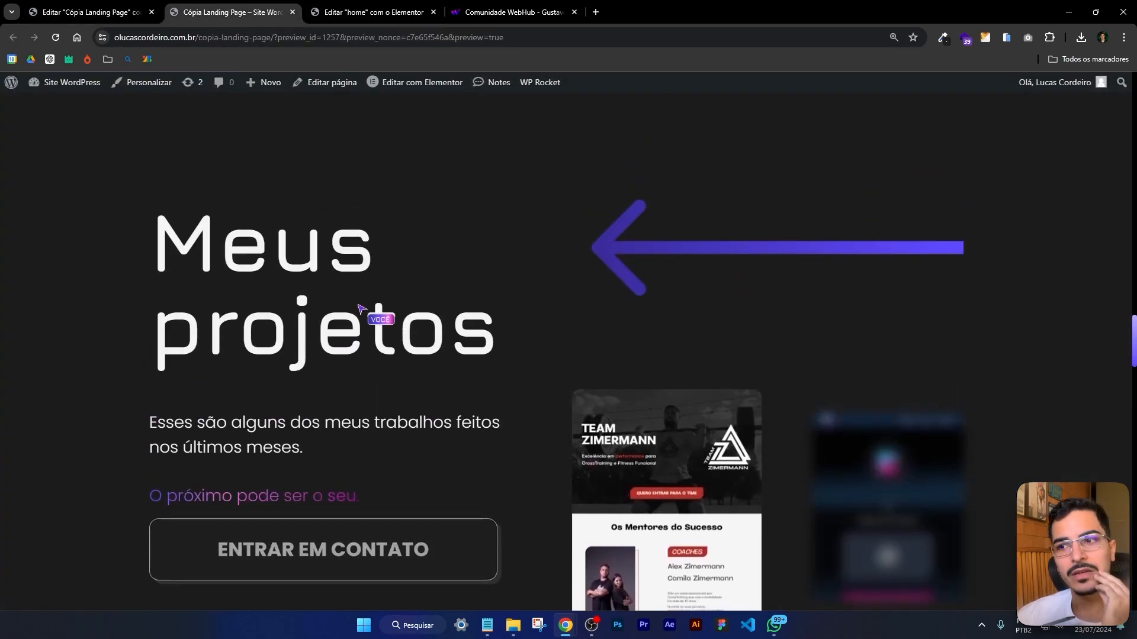
scroll(231, 302, "down", 1)
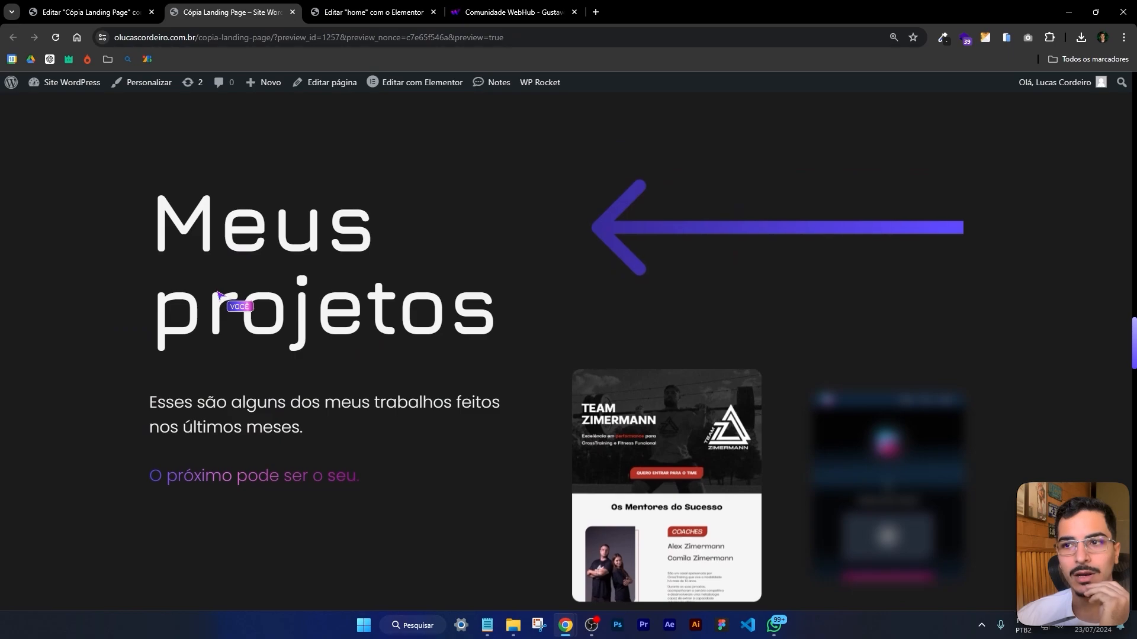
scroll(233, 304, "down", 1)
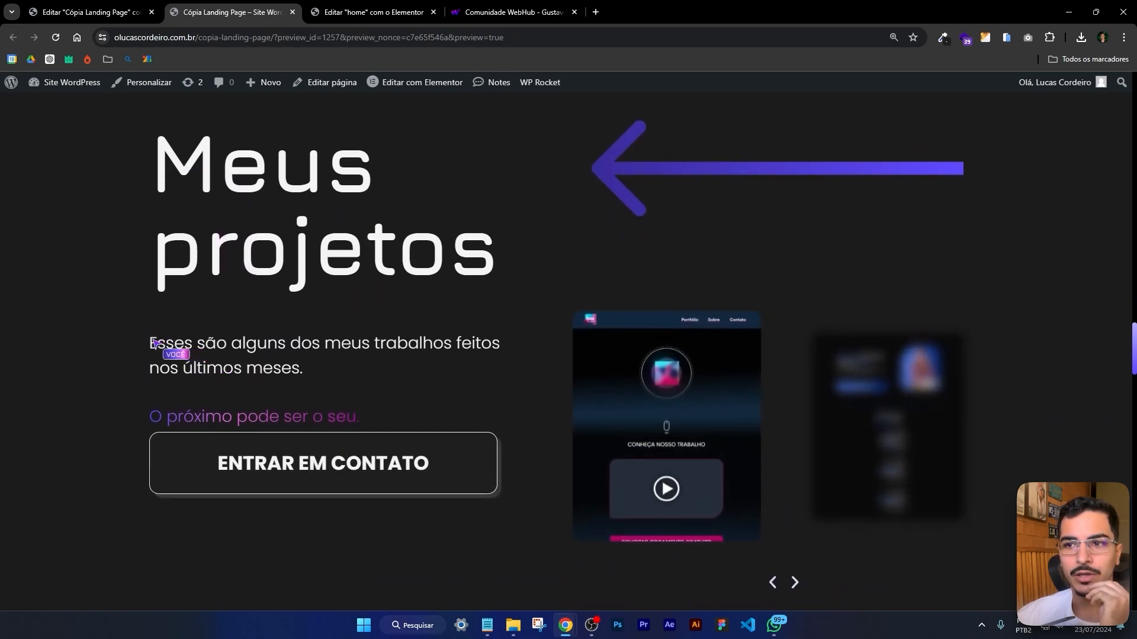
left_click_drag(150, 341, 318, 377)
left_click_drag(150, 416, 286, 449)
In the editor, set the Superior margin of the text under "Meus projetos" to 0 and its Superior padding to 32 px
left_click(117, 6)
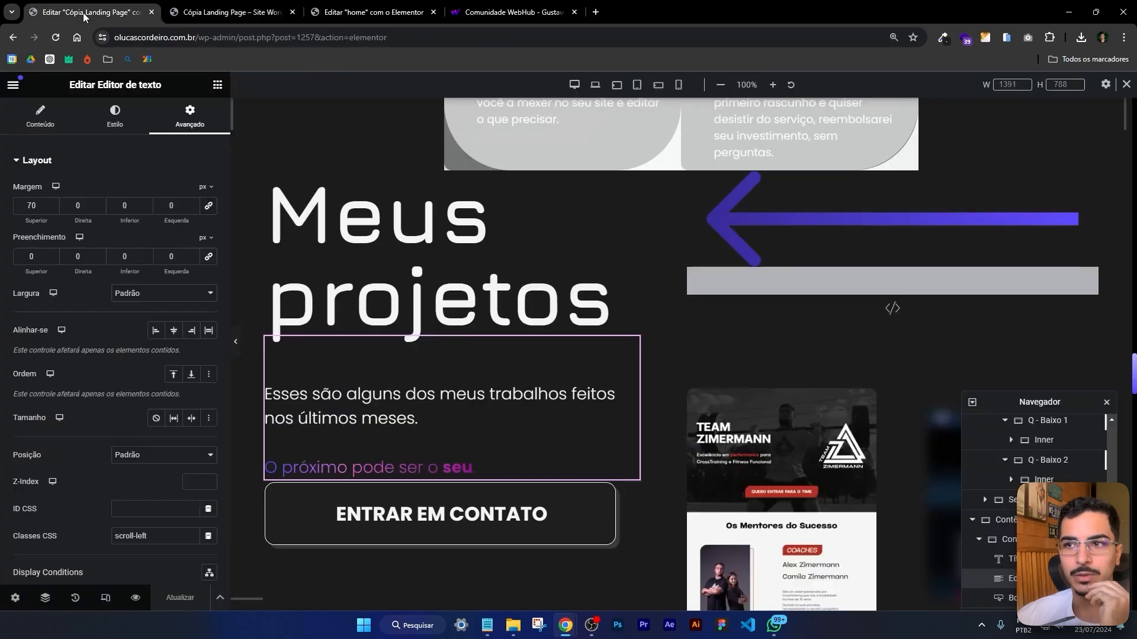
type("0")
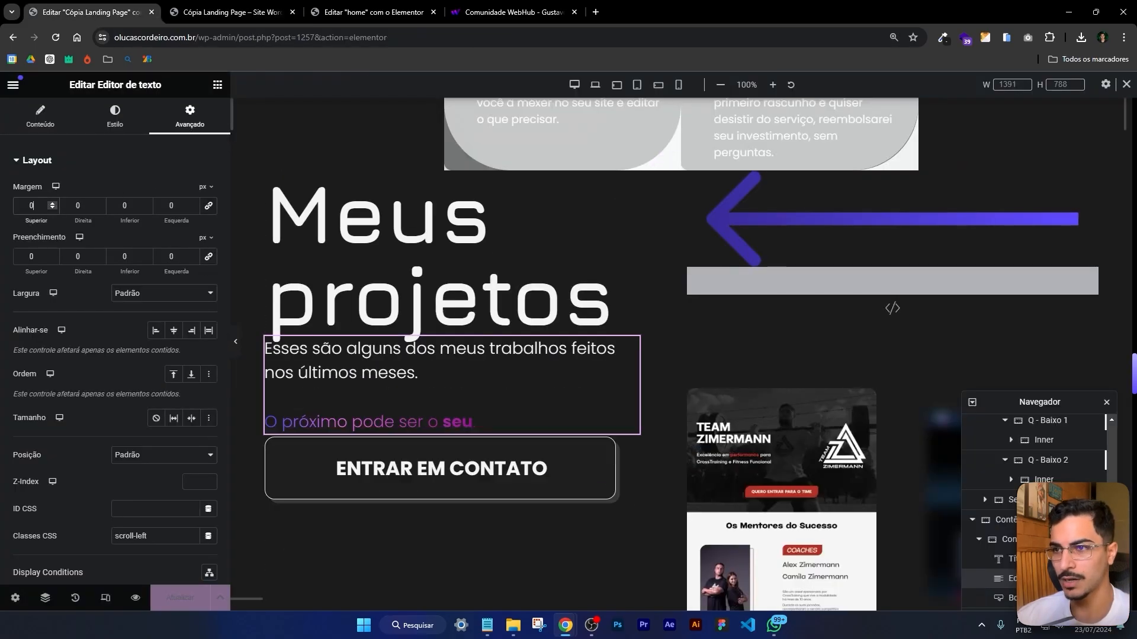
left_click(53, 253)
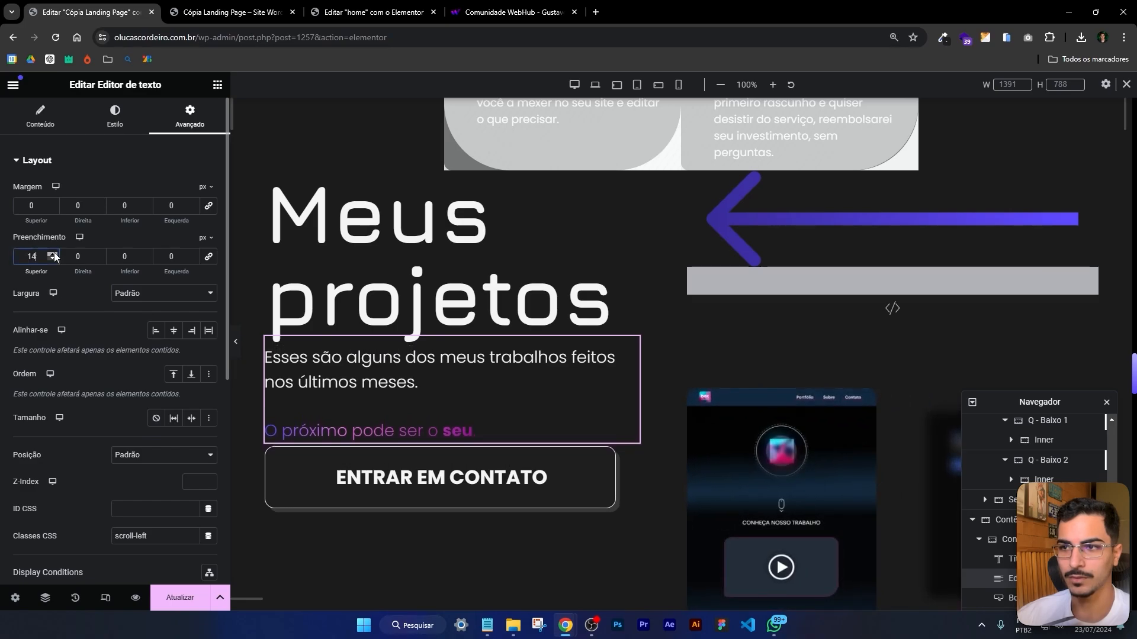
scroll(47, 256, "up", 8)
type("32")
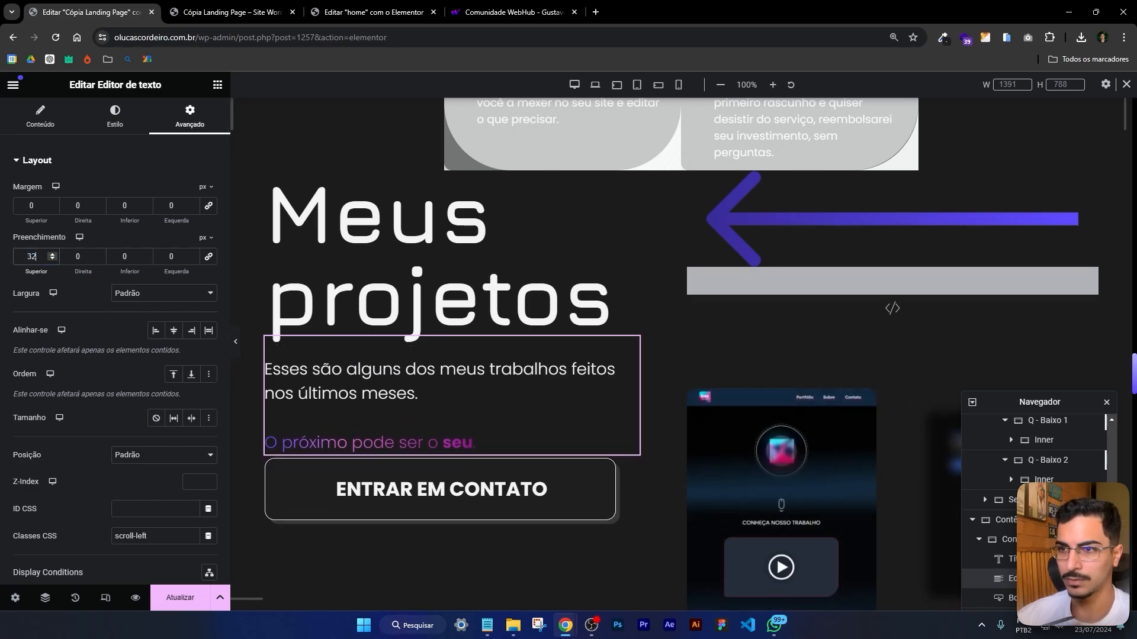
Set the Inferior padding of the text above the "ENTRAR EM CONTATO" button to 16 px
left_click(359, 408)
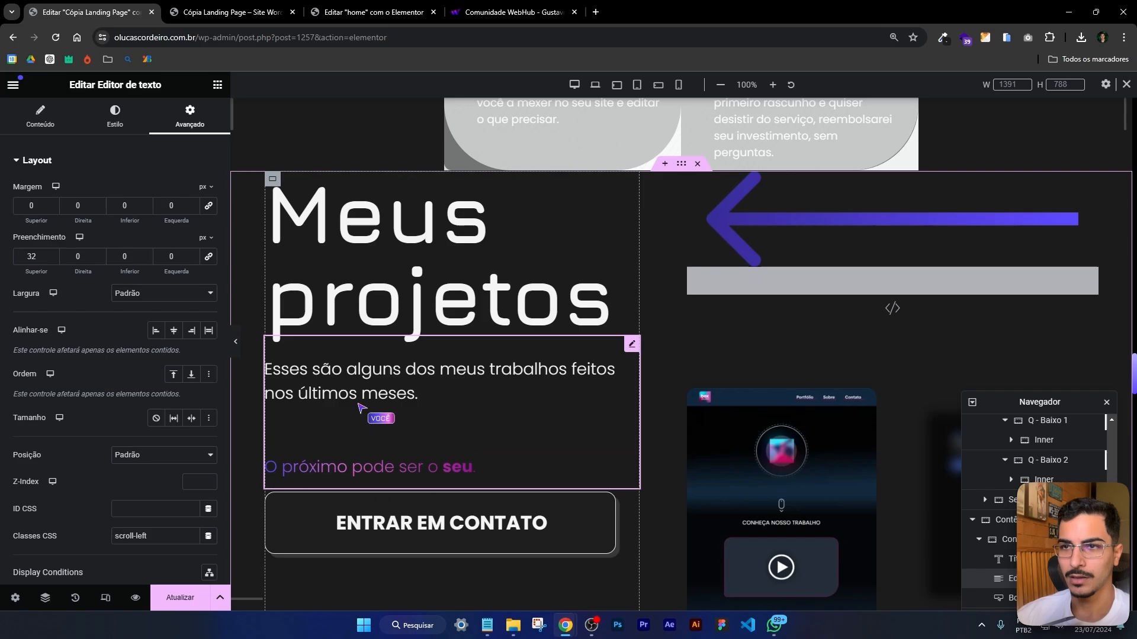
double_click(127, 258)
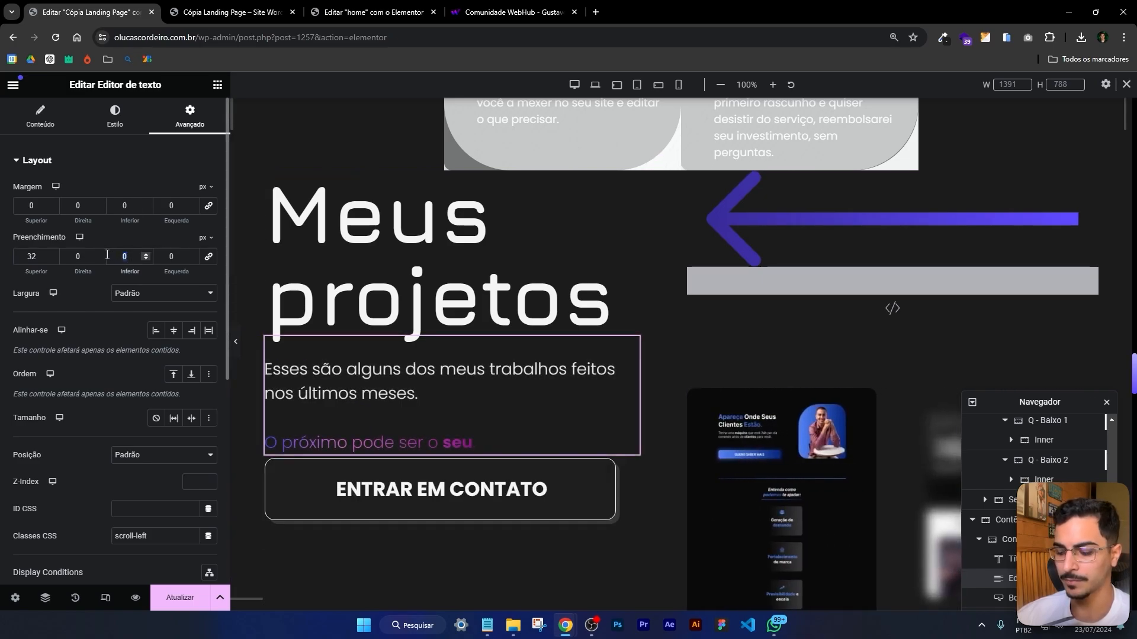
type("16")
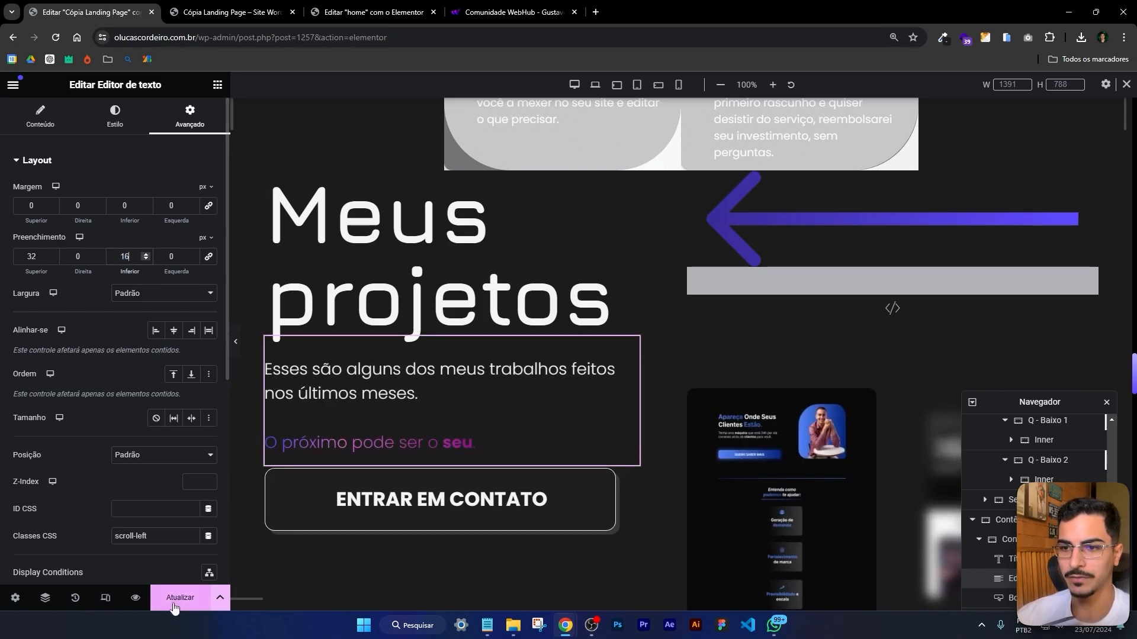
Save the page and check the new "Meus projetos" text spacing in the preview
left_click(153, 601)
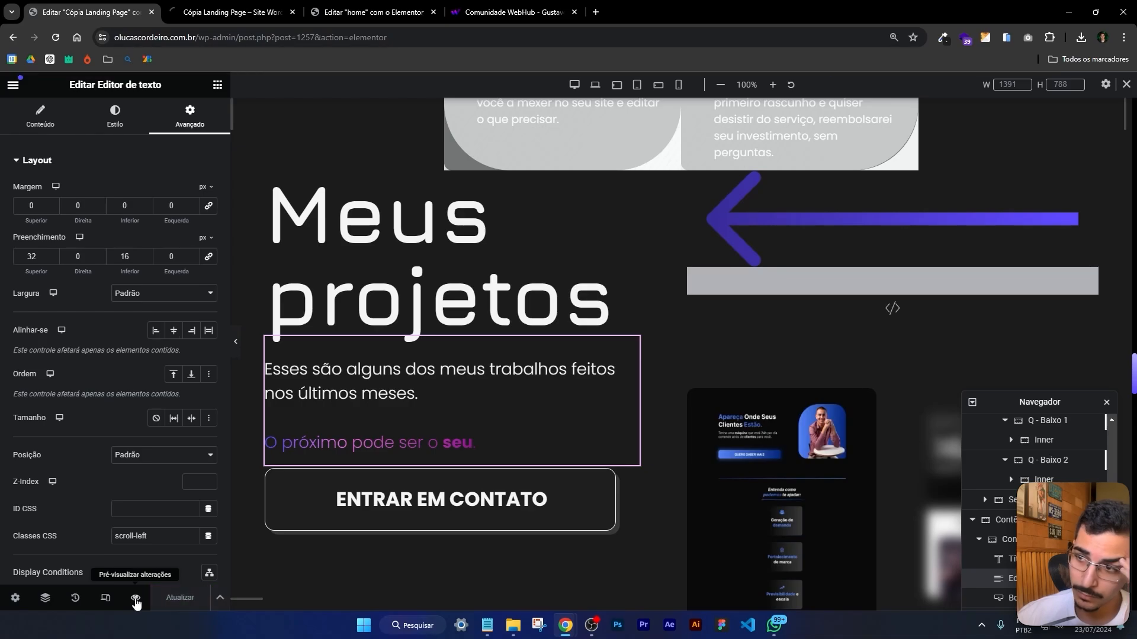
left_click(136, 602)
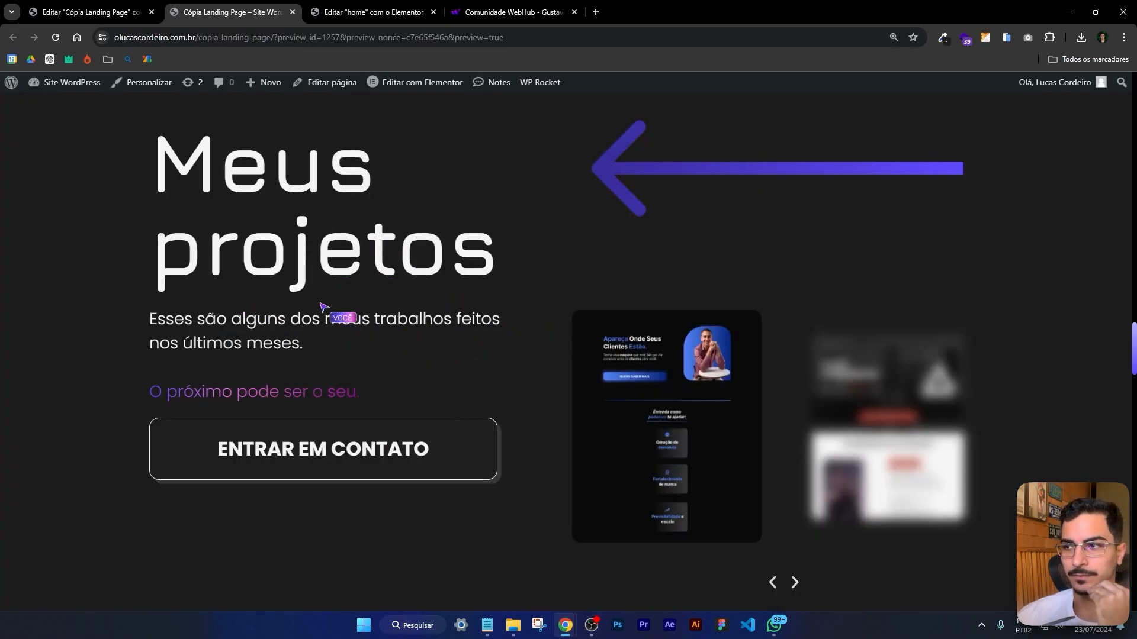
scroll(462, 189, "up", 1)
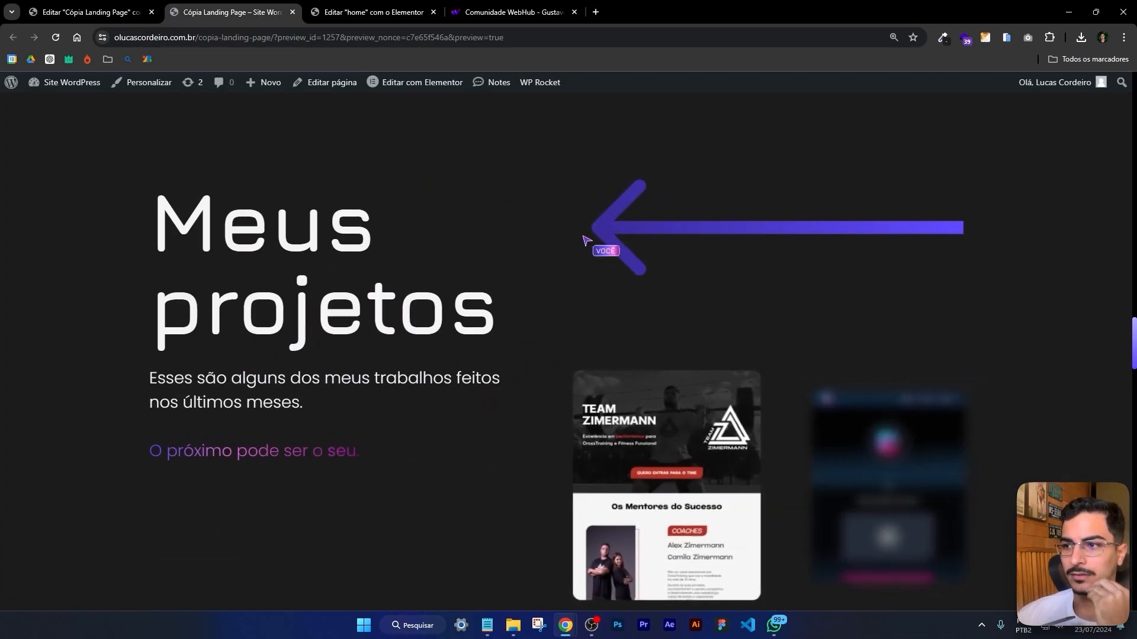
scroll(559, 377, "down", 2)
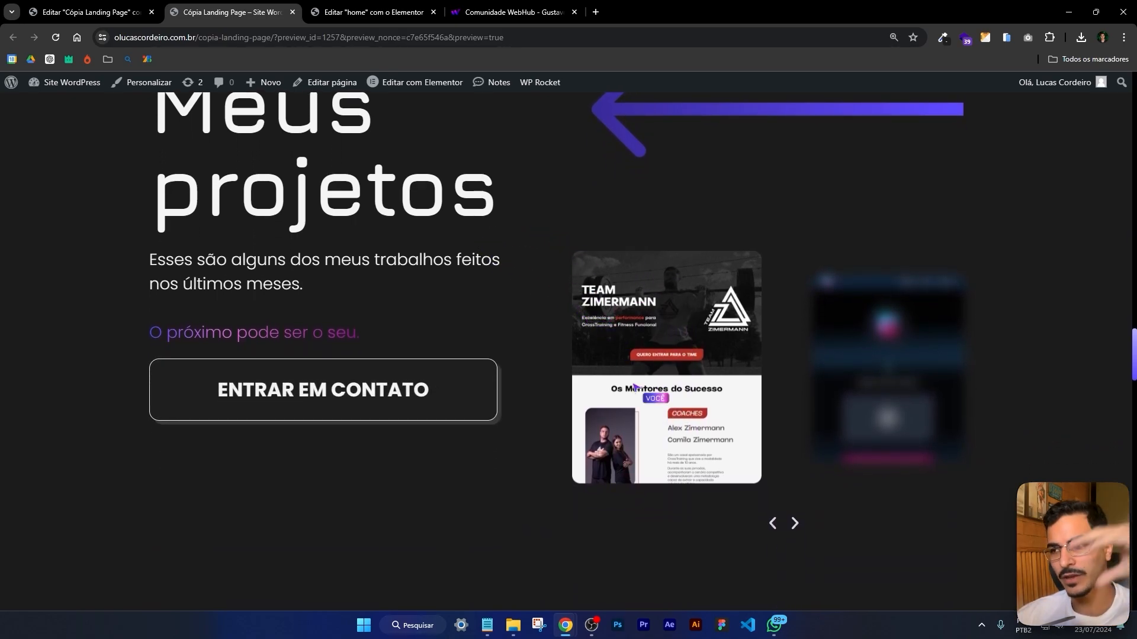
scroll(658, 442, "up", 1)
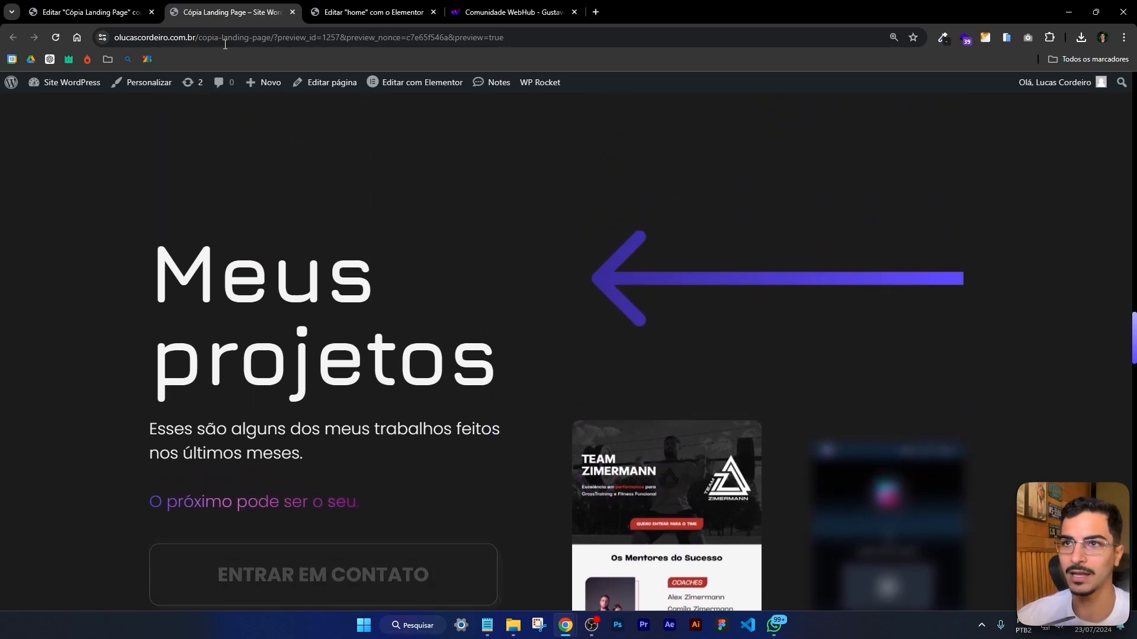
In the editor, justify the content of the container holding the "Meus projetos" heading, text and button to the center
left_click(88, 12)
scroll(532, 300, "down", 3)
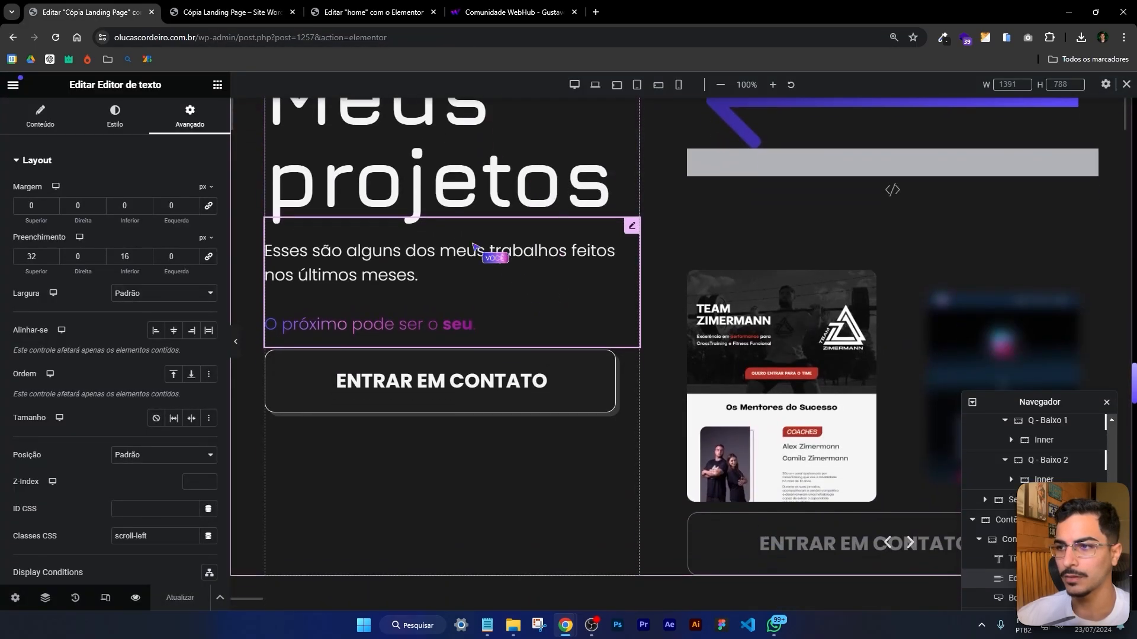
scroll(497, 260, "up", 3)
left_click(273, 180)
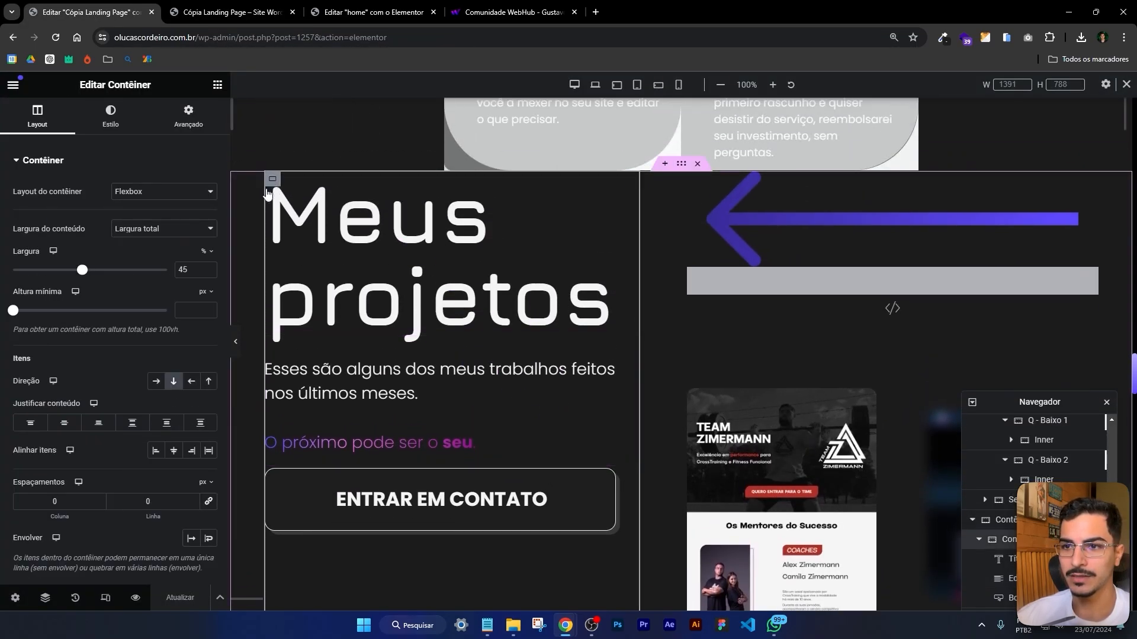
left_click(65, 424)
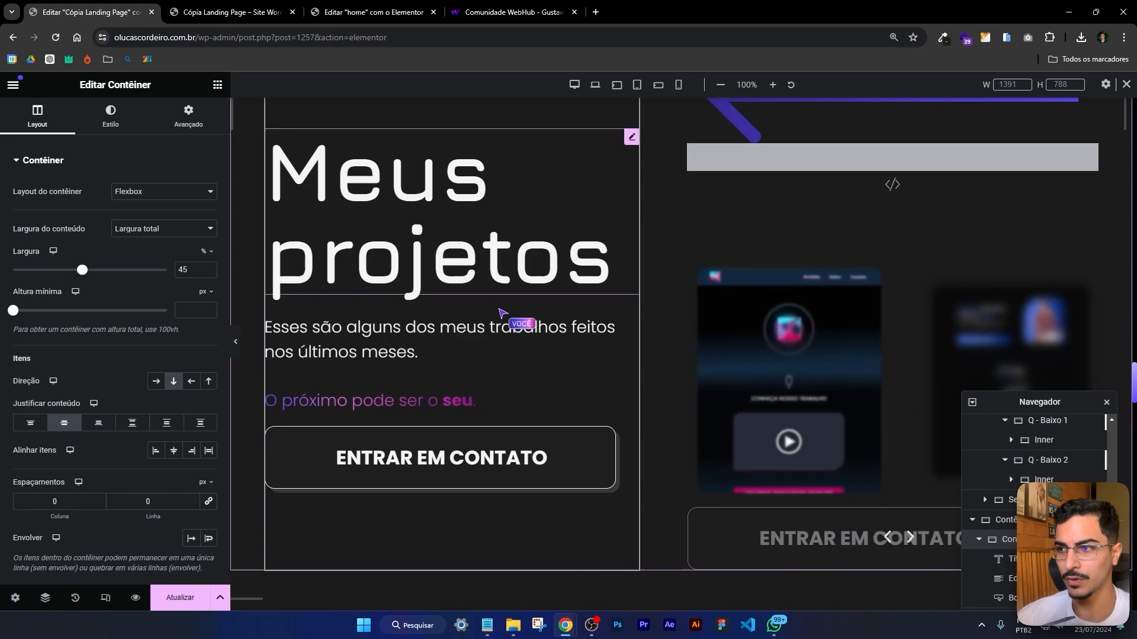
Open the style settings of the project image carousel
left_click(962, 262)
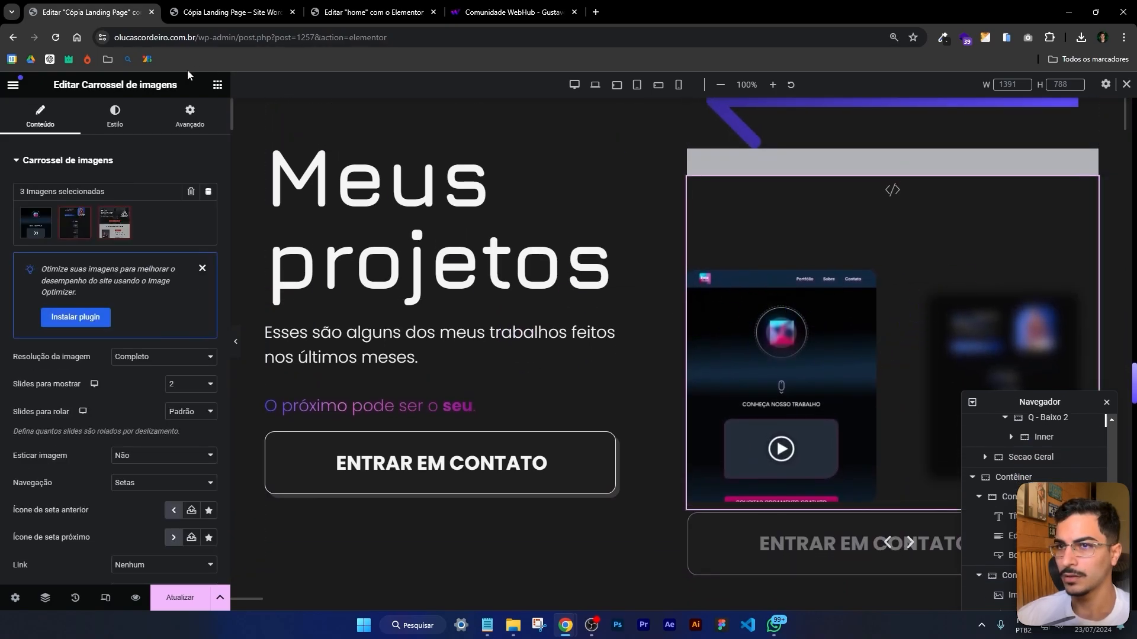
left_click(113, 120)
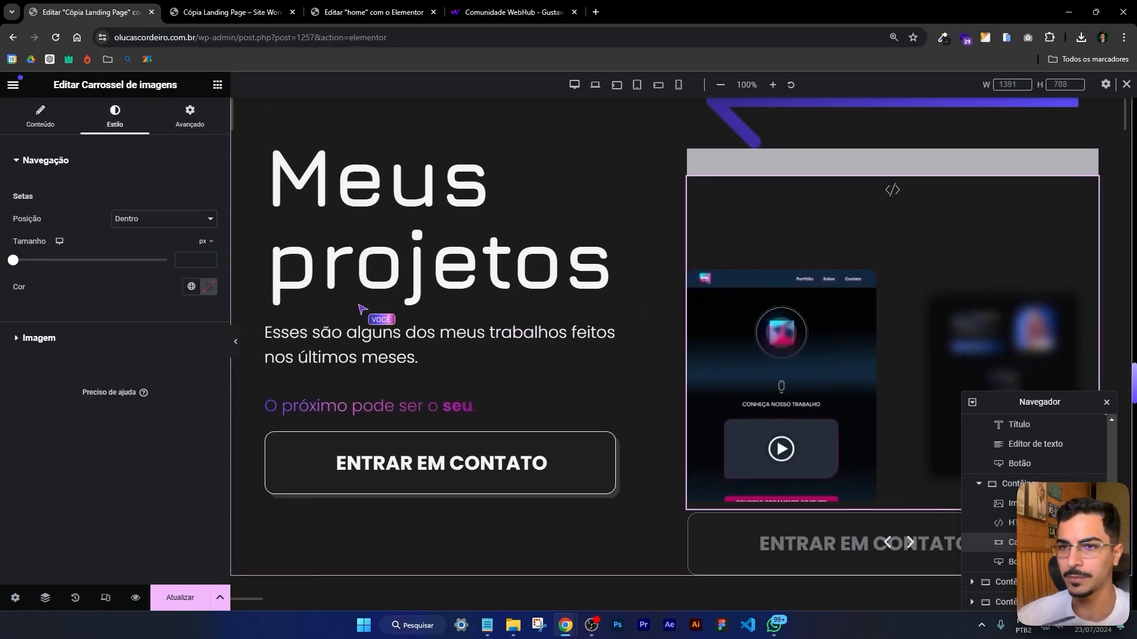
Examine the image carousel's image style settings and the HTML widget's layout settings and custom CSS
left_click(42, 338)
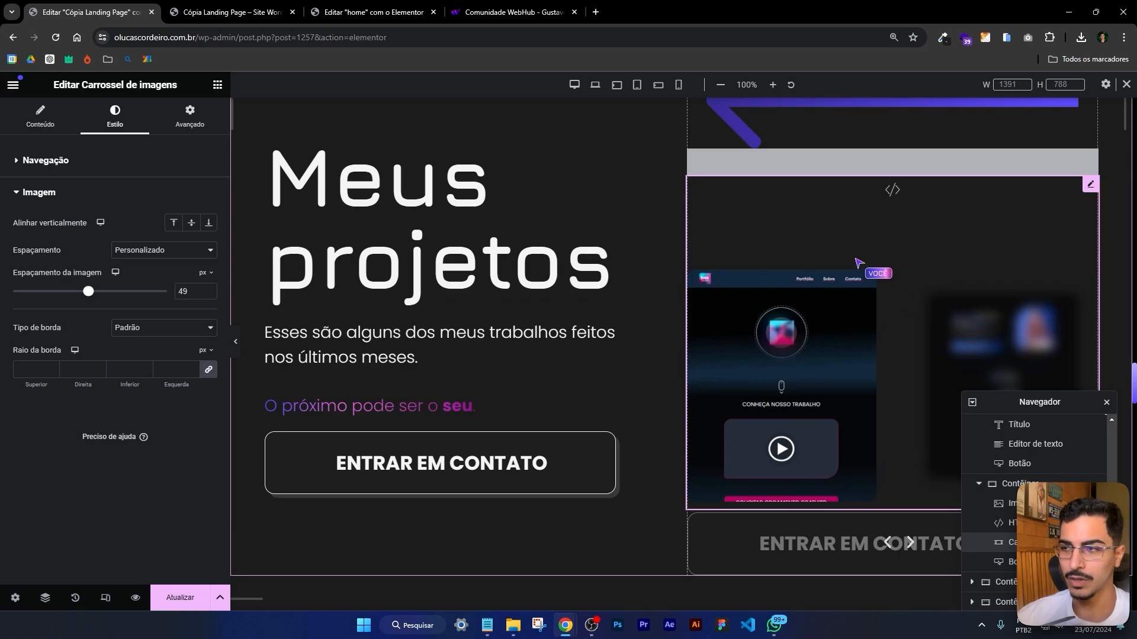
scroll(958, 249, "up", 3)
scroll(902, 261, "down", 2)
left_click(900, 225)
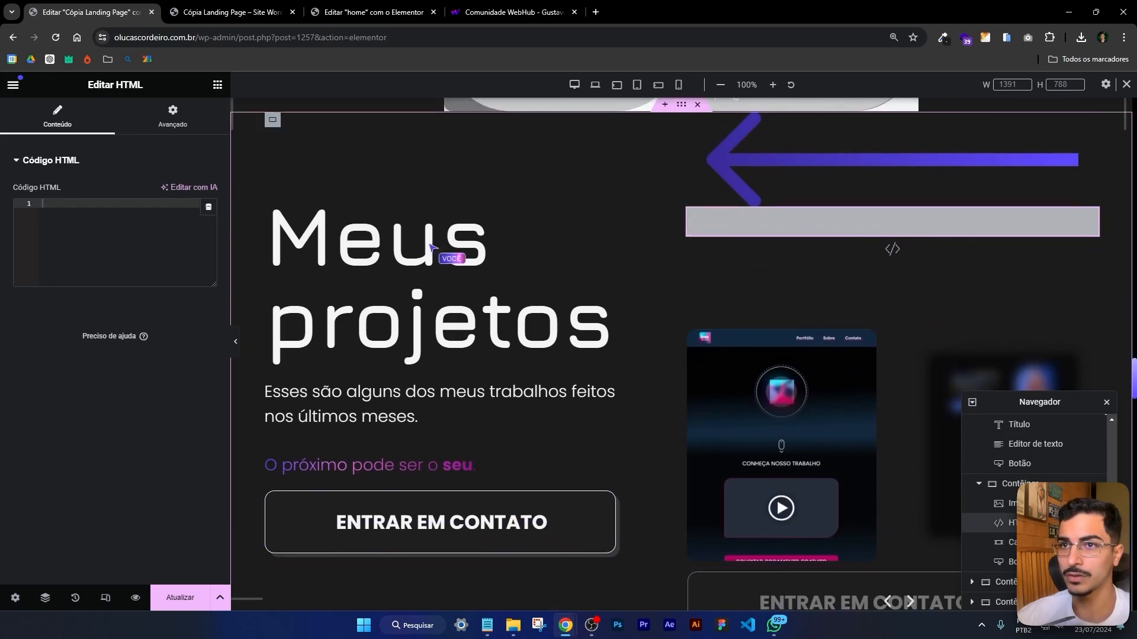
left_click(178, 117)
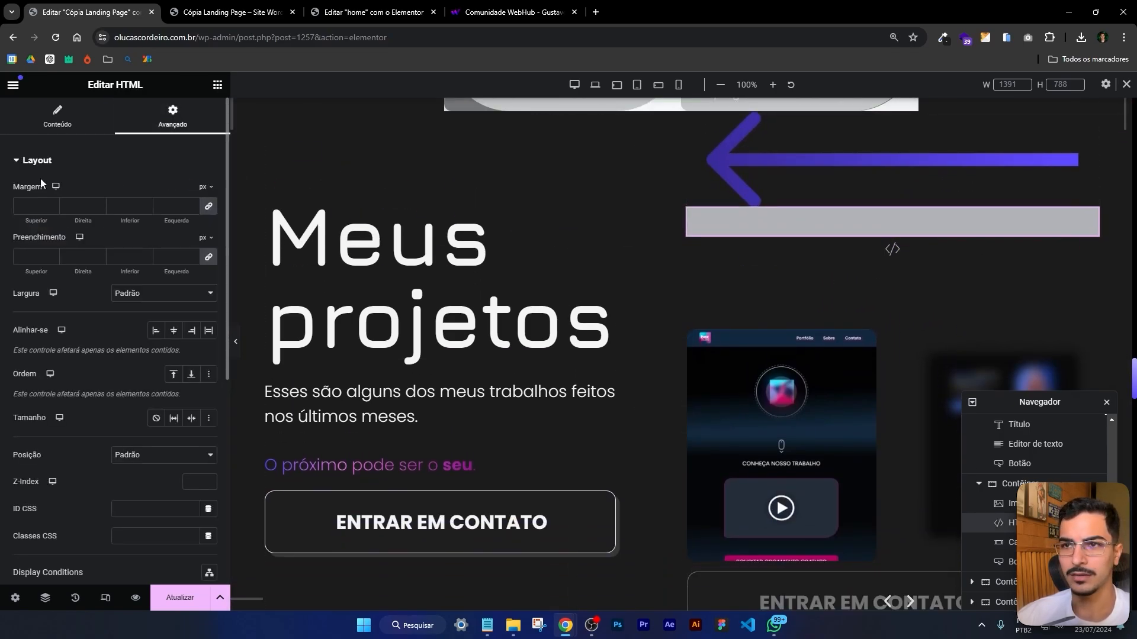
scroll(75, 172, "down", 5)
left_click(72, 553)
scroll(849, 407, "down", 5)
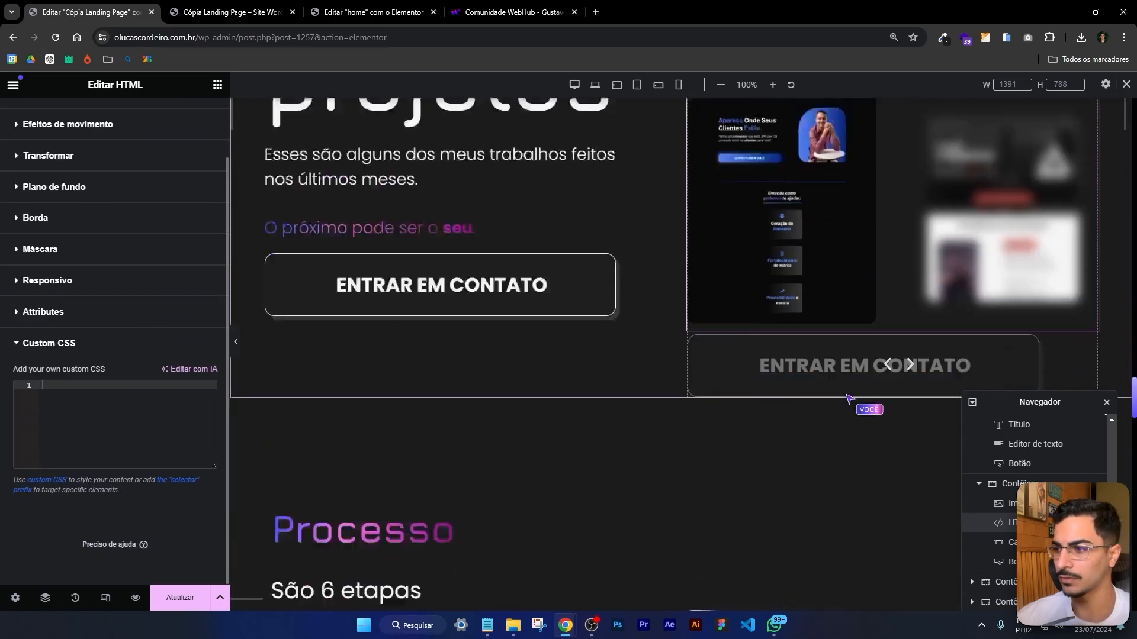
scroll(1053, 253, "up", 5)
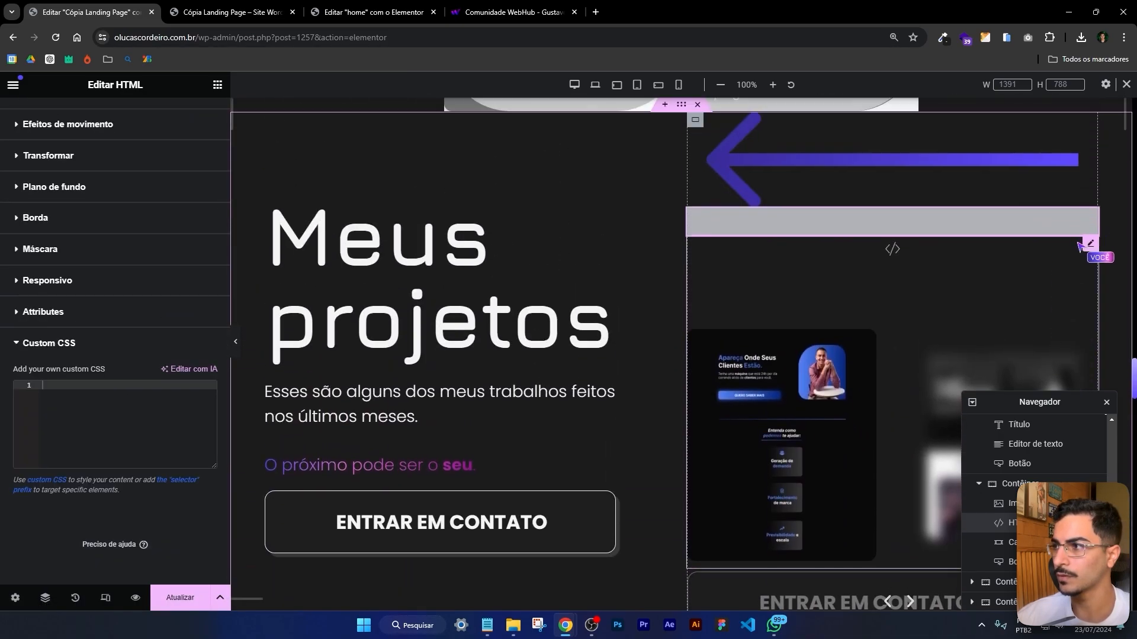
Try adding transform: scale(1.4) to the .swiper-slide-active rule in the image carousel's custom CSS
left_click(1081, 254)
left_click(184, 116)
scroll(89, 356, "down", 5)
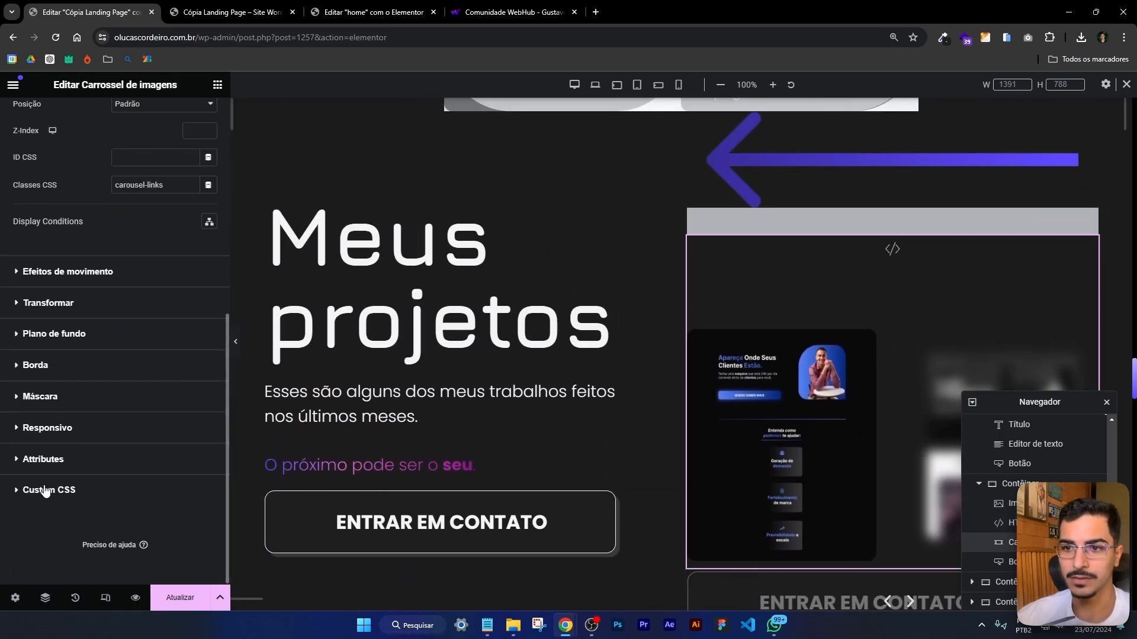
left_click(47, 490)
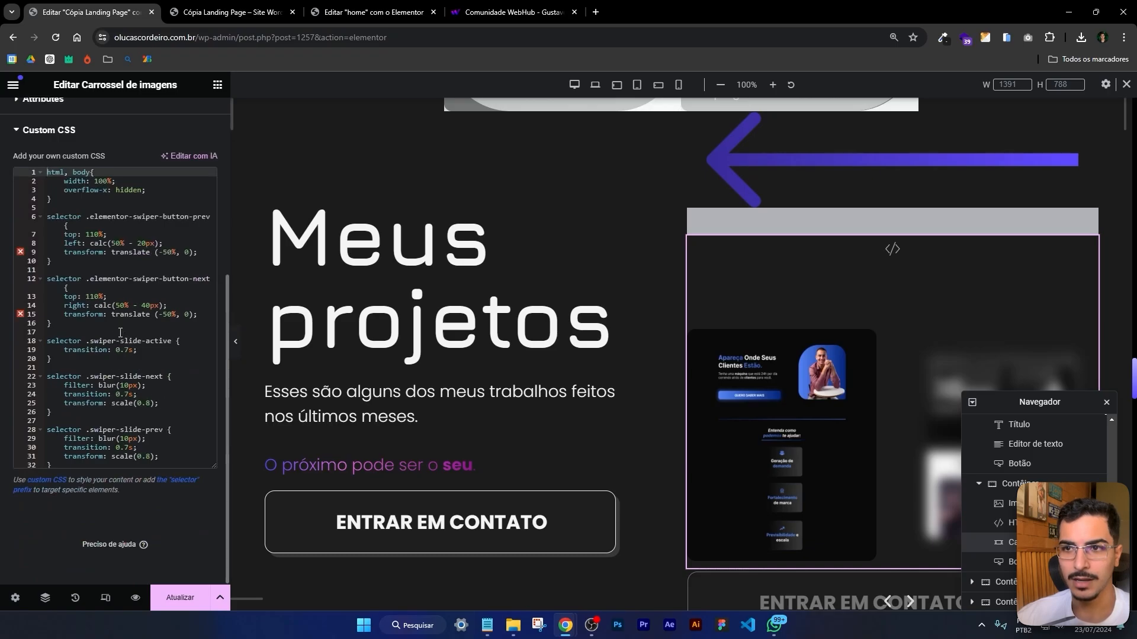
left_click(155, 351)
key("Return")
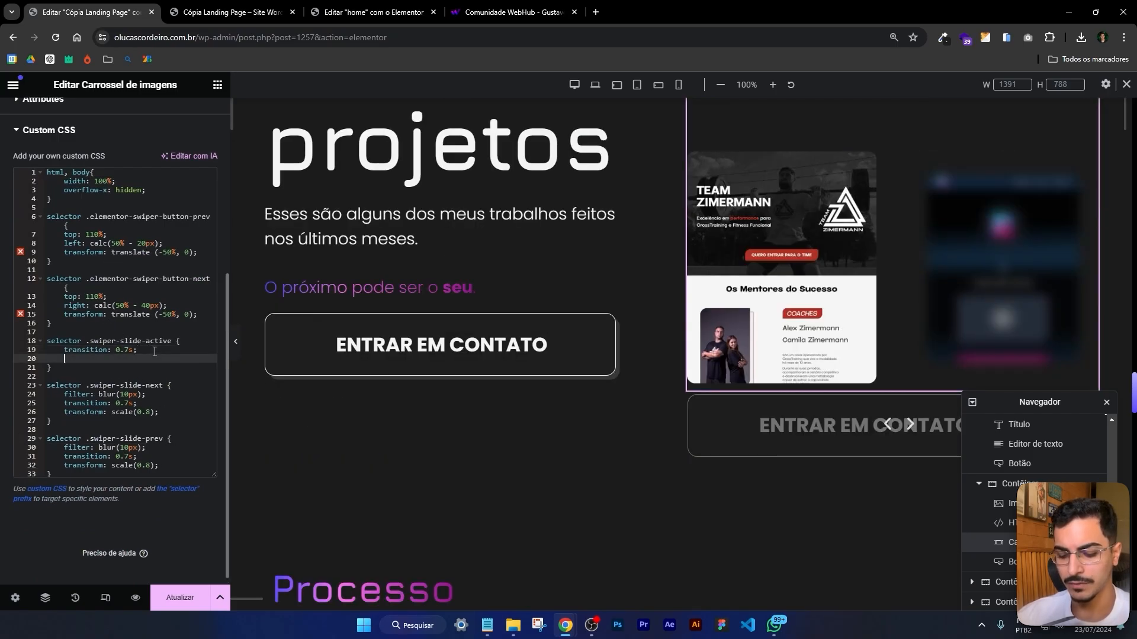
type("transform: sa")
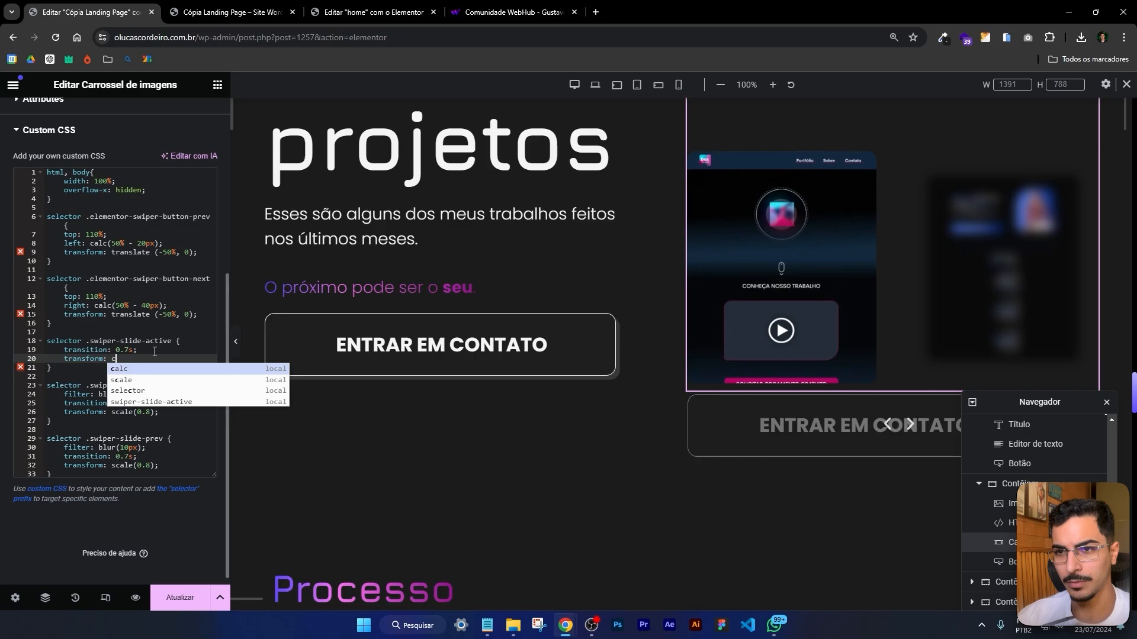
type("c")
key("BackSpace")
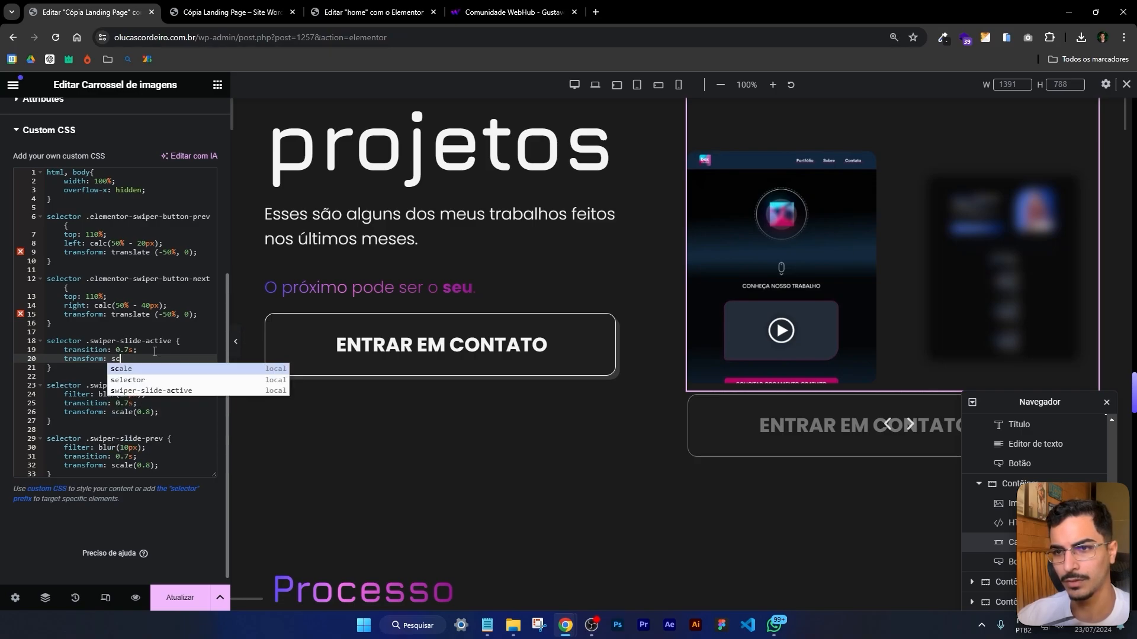
key("Return")
key("Return")
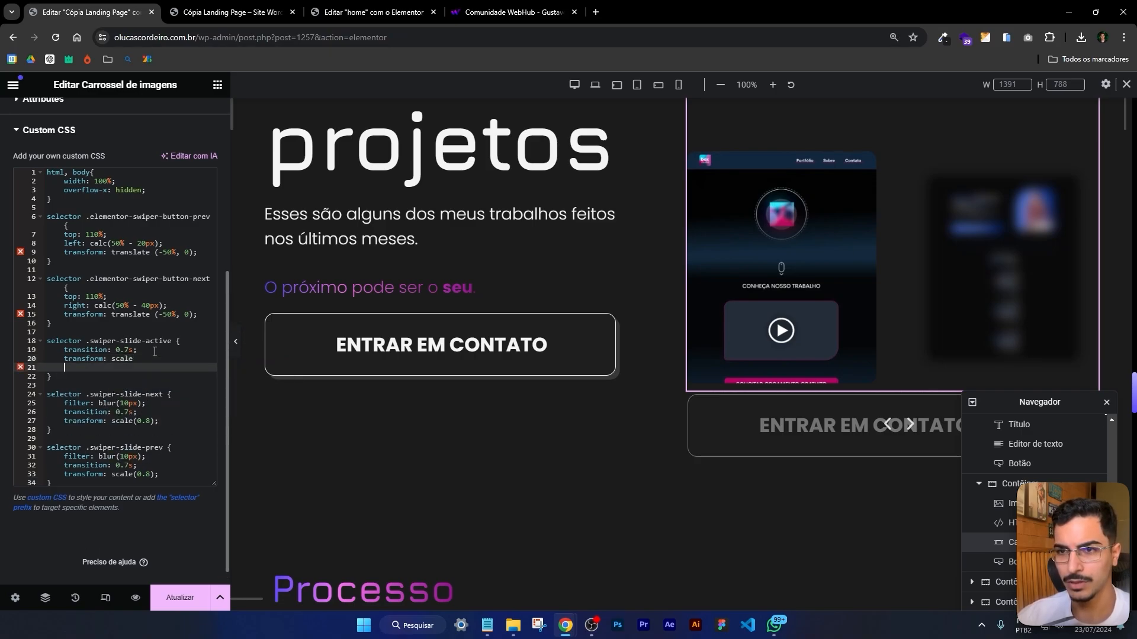
key("BackSpace")
key("BackSpace")
key("BackSpace")
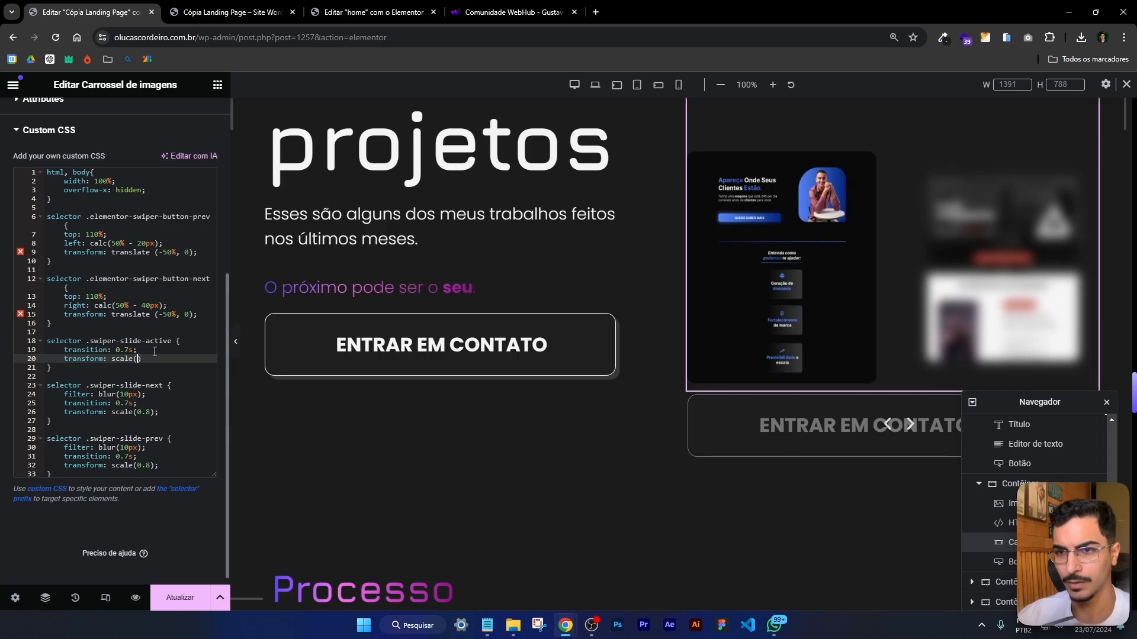
type("e(1.4")
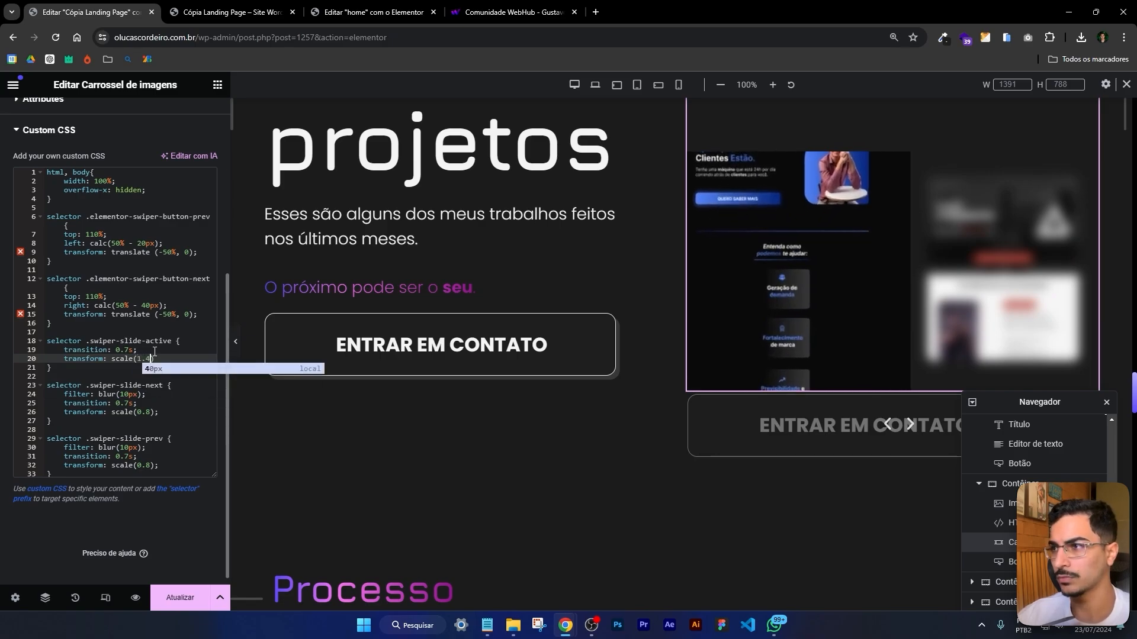
key("BackSpace")
key("BackSpace")
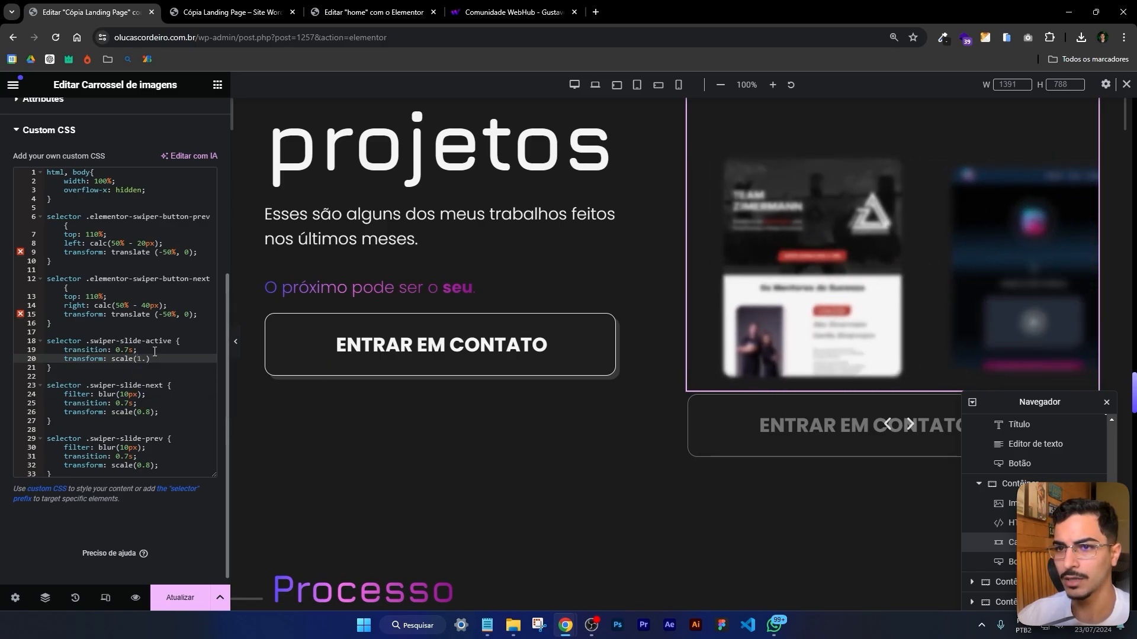
Check the project carousel in the "Meus projetos" section of the page preview
key("ctrl+Tab")
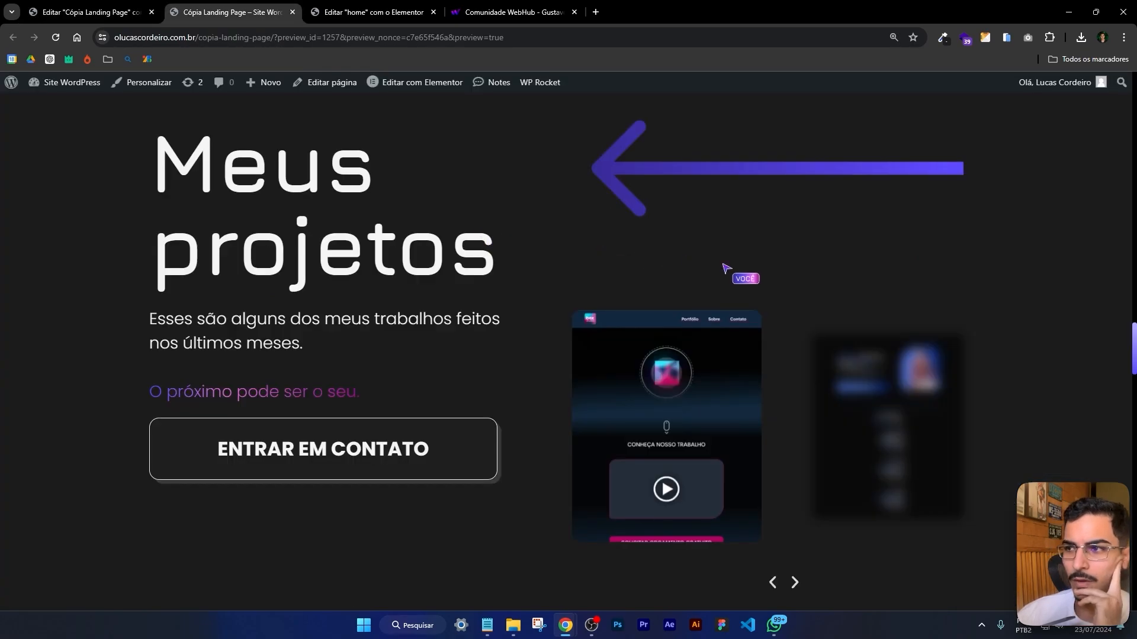
scroll(605, 251, "up", 1)
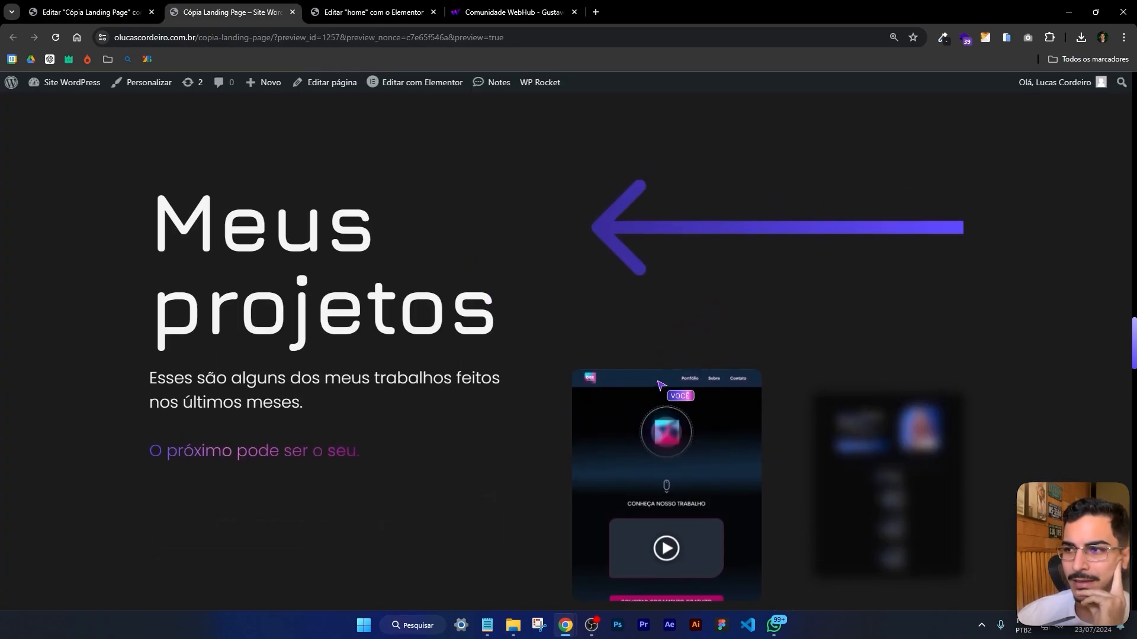
scroll(680, 333, "down", 1)
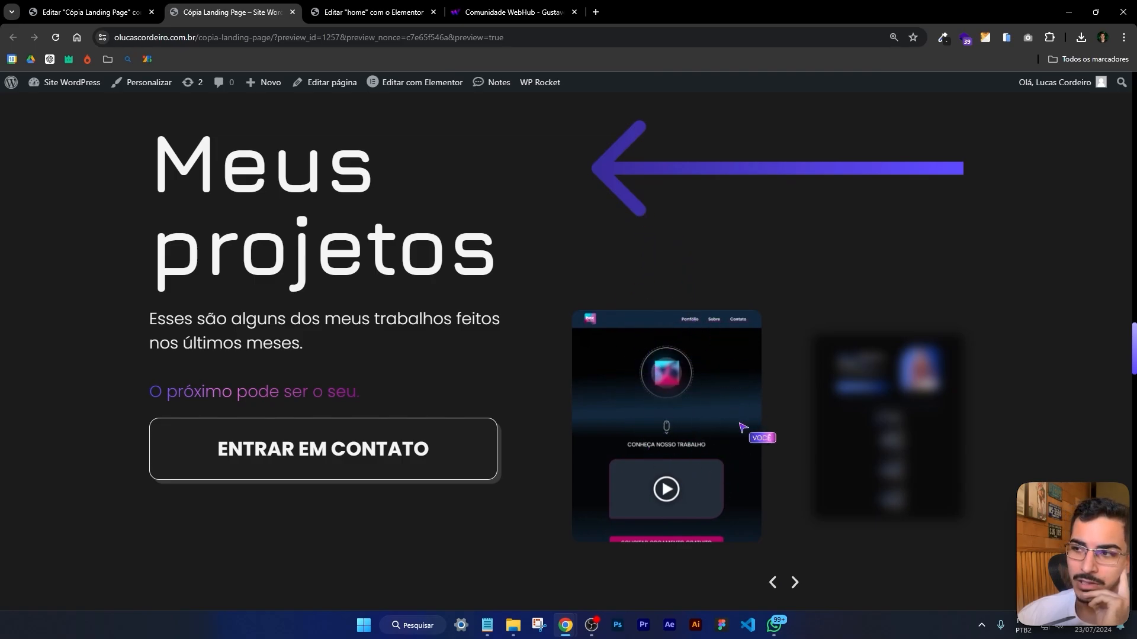
Return to the page editor and set the image carousel's top margin to 87 px
left_click(87, 6)
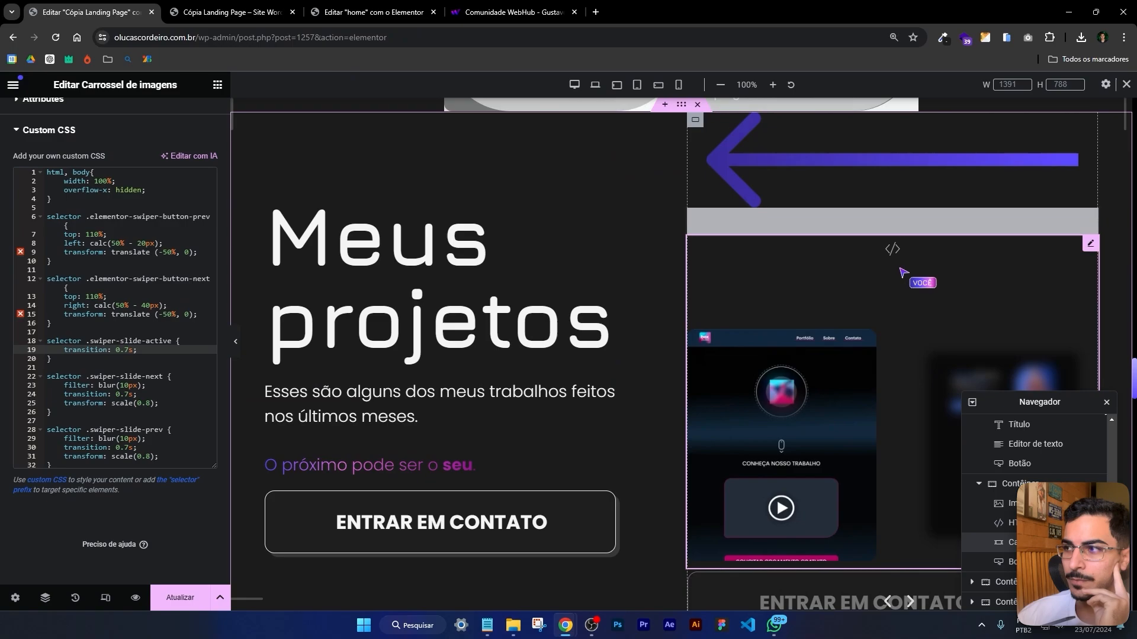
scroll(152, 169, "up", 4)
scroll(152, 170, "up", 5)
left_click(88, 172)
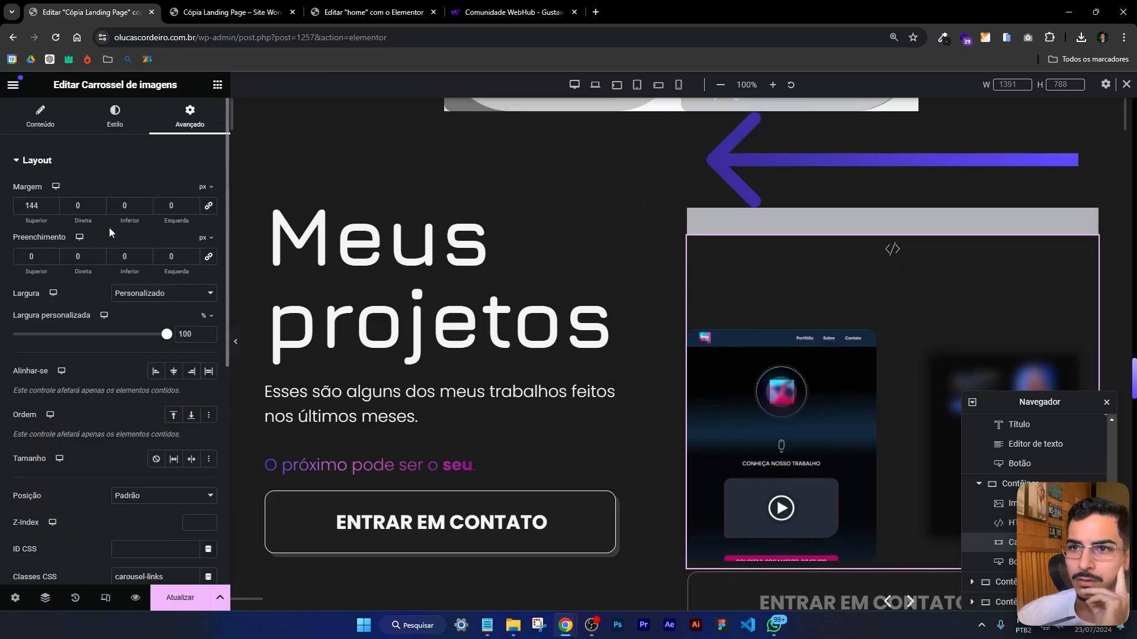
left_click_drag(45, 220, 11, 220)
Review the image carousel's navigation and image style settings and its custom CSS
left_click(114, 116)
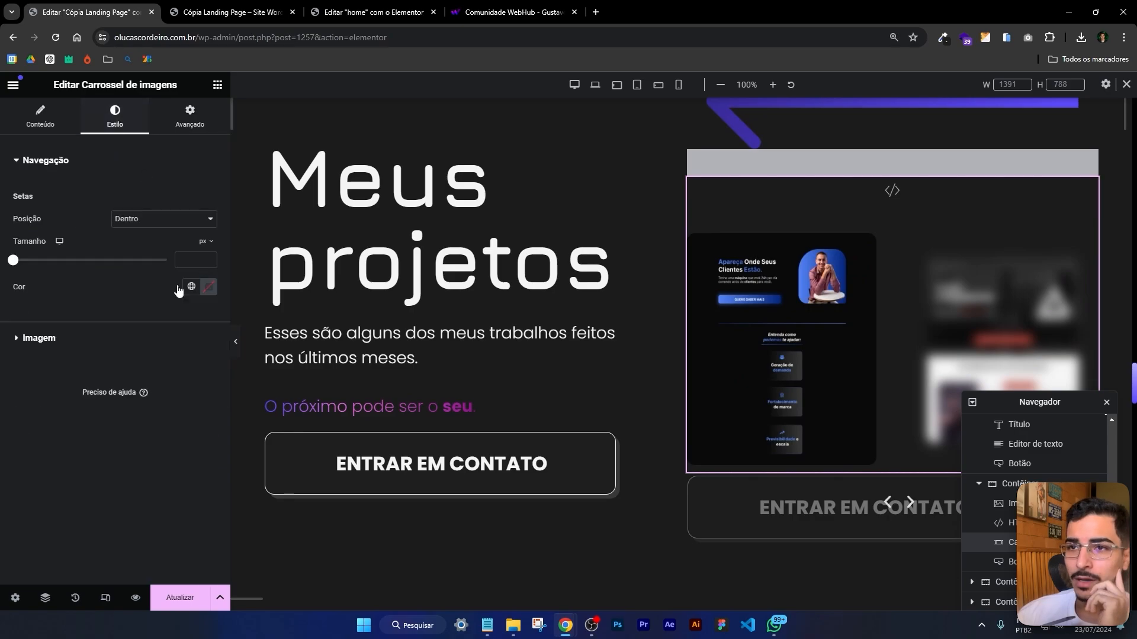
left_click(70, 338)
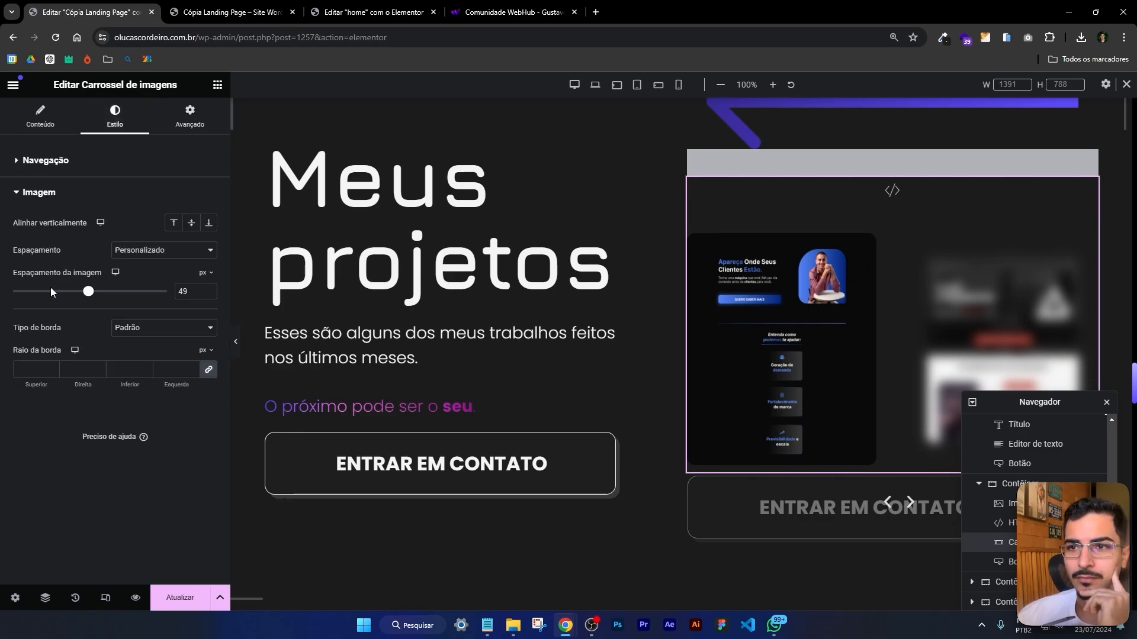
left_click(187, 121)
scroll(104, 368, "down", 7)
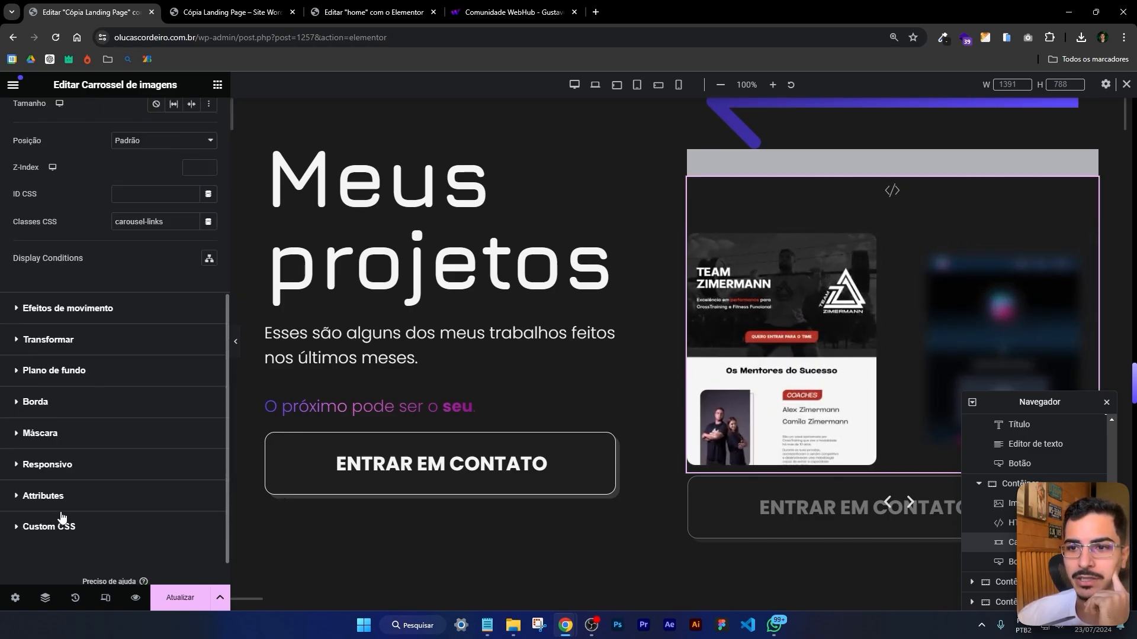
left_click(59, 521)
scroll(82, 340, "down", 5)
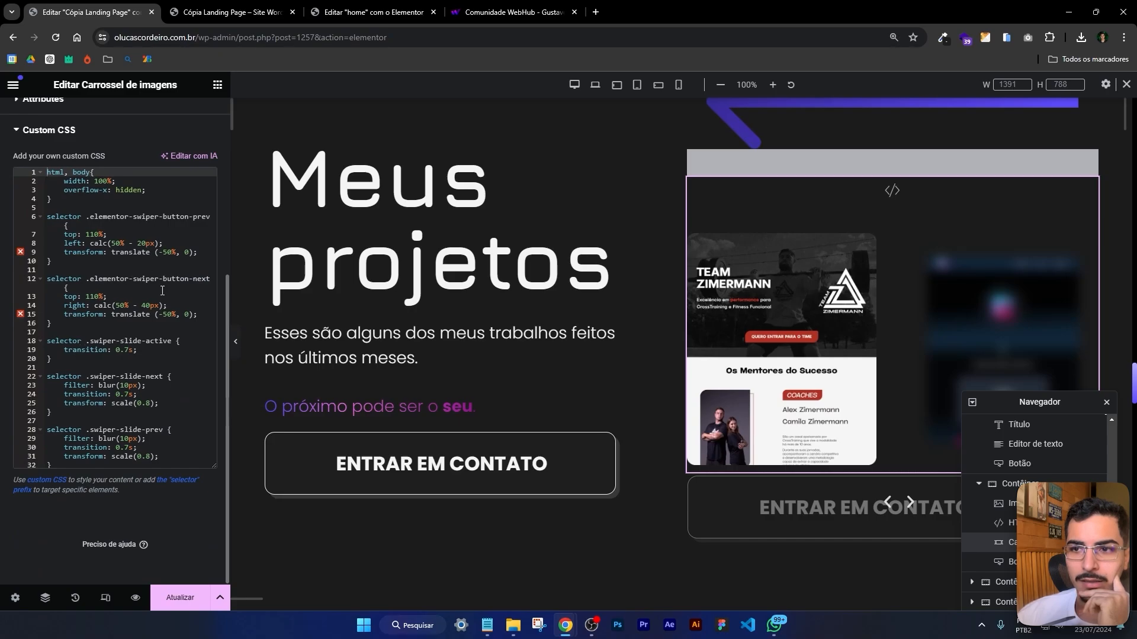
scroll(133, 282, "up", 10)
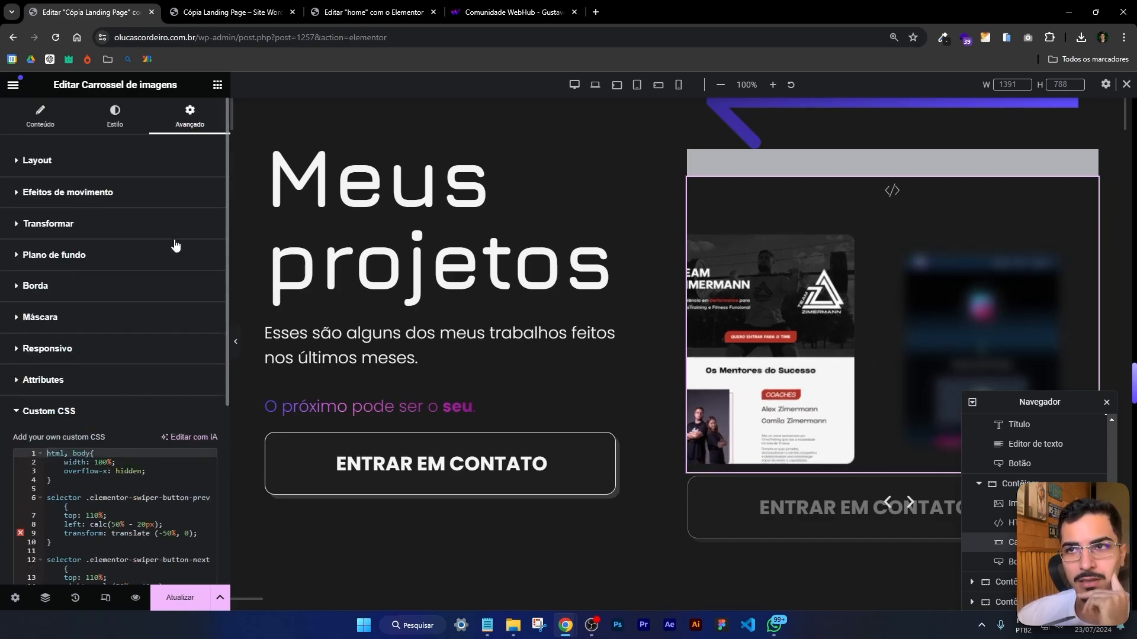
Set the image carousel's left margin to -48 px and its right margin to -37 px
left_click(115, 160)
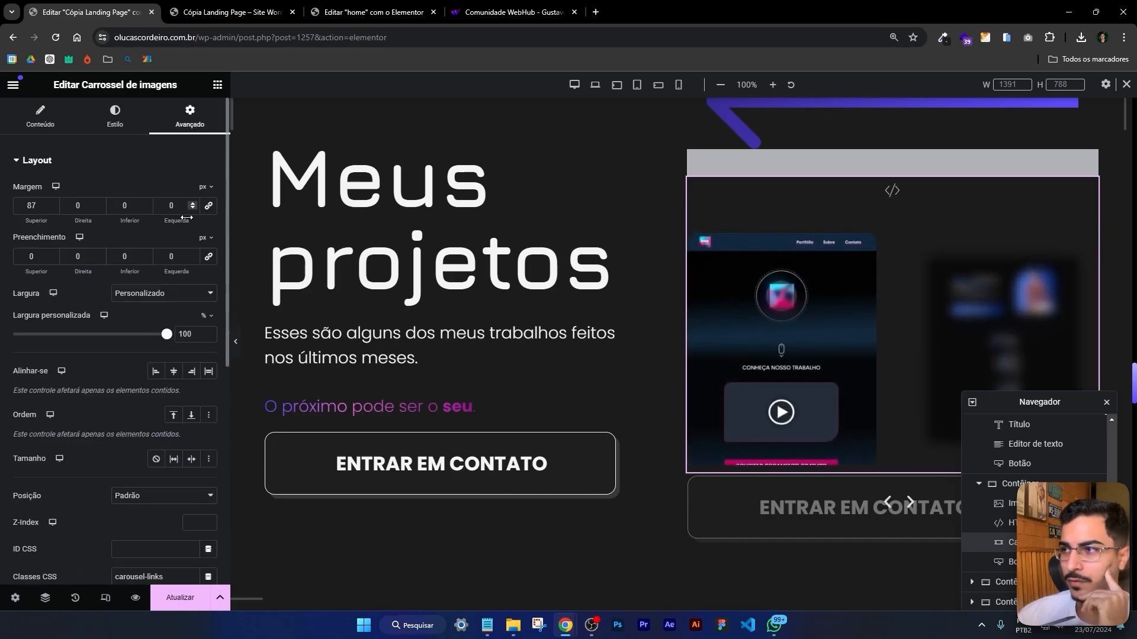
left_click_drag(187, 218, 173, 219)
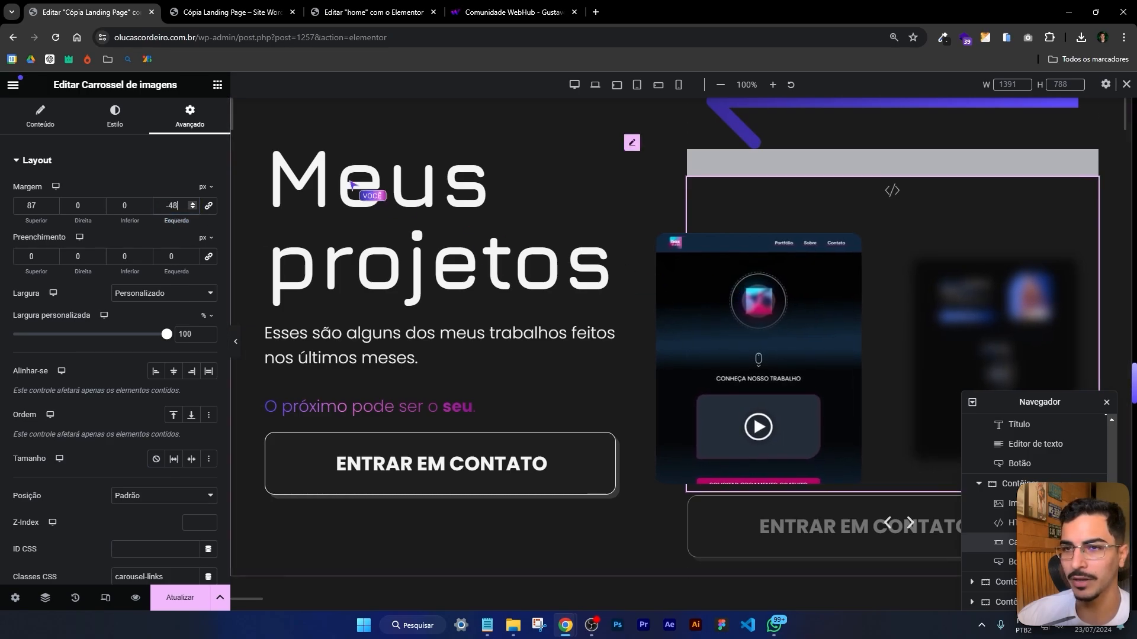
mouse_move(88, 221)
left_mouse_down()
mouse_move(58, 219)
mouse_move(66, 215)
left_mouse_up()
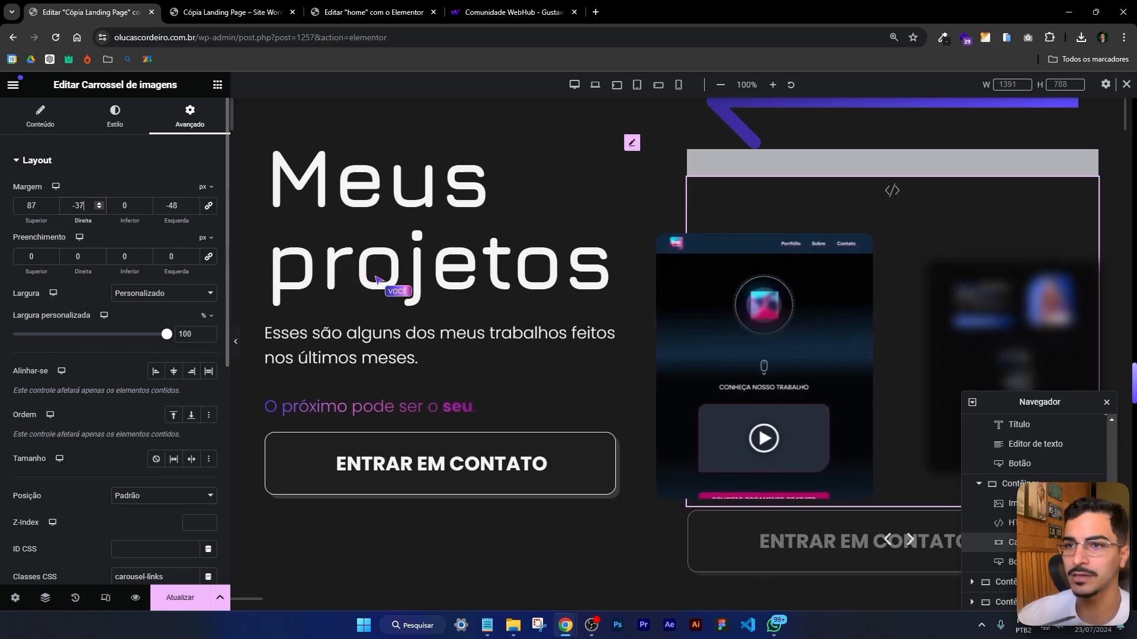
Check the carousel's position in the laptop layout, return to desktop, and inspect the section in the page preview
left_click(595, 86)
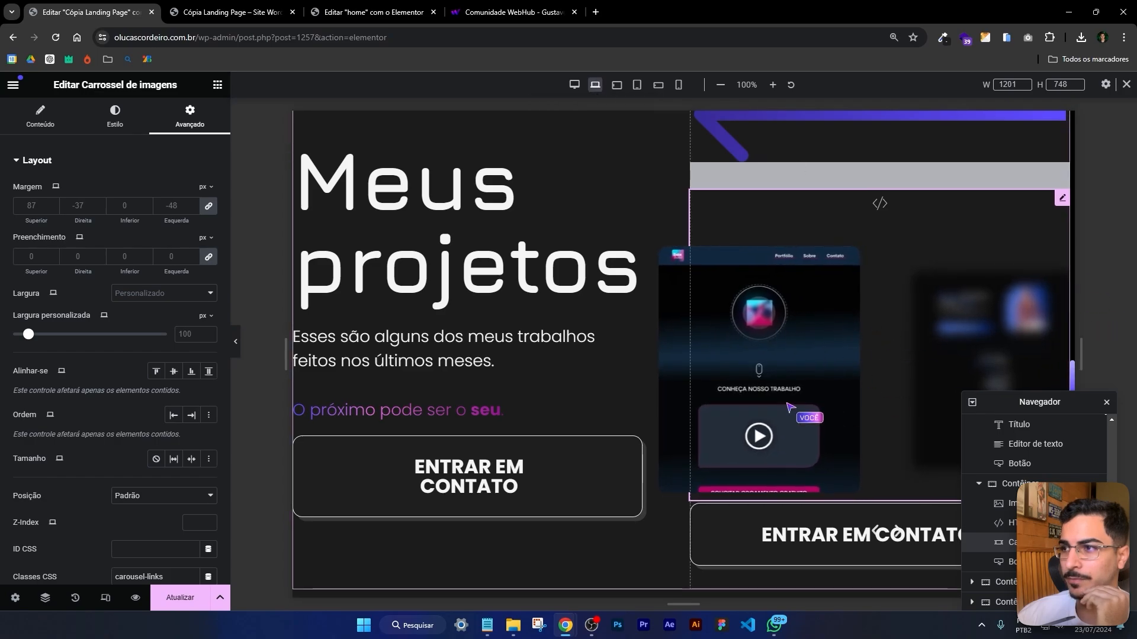
left_click(574, 86)
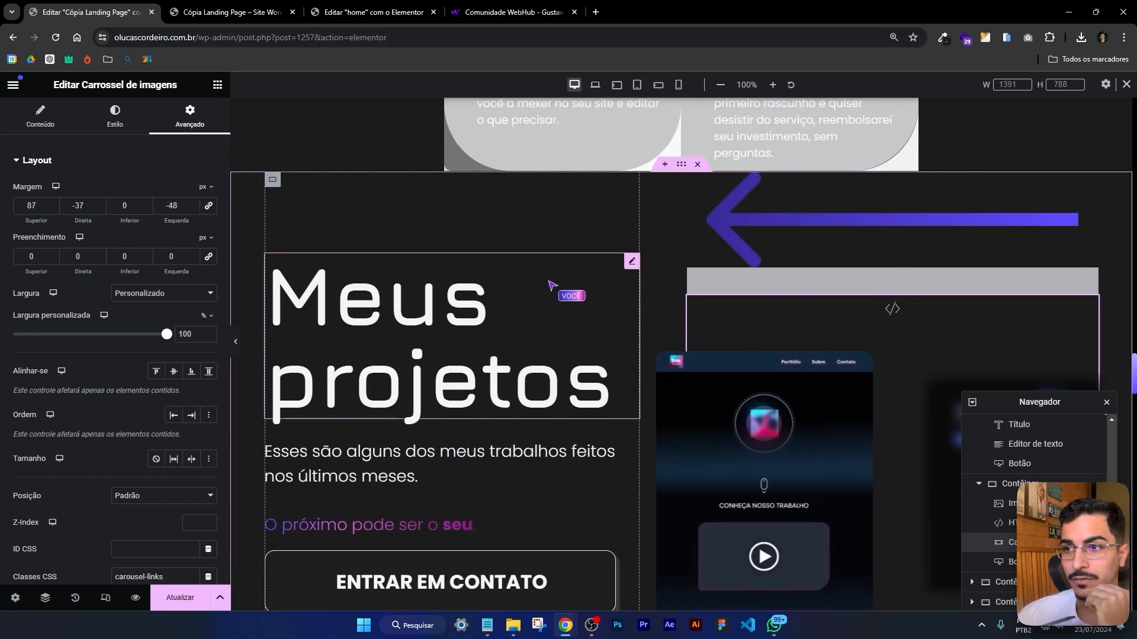
key("ctrl+Tab")
scroll(862, 268, "down", 3)
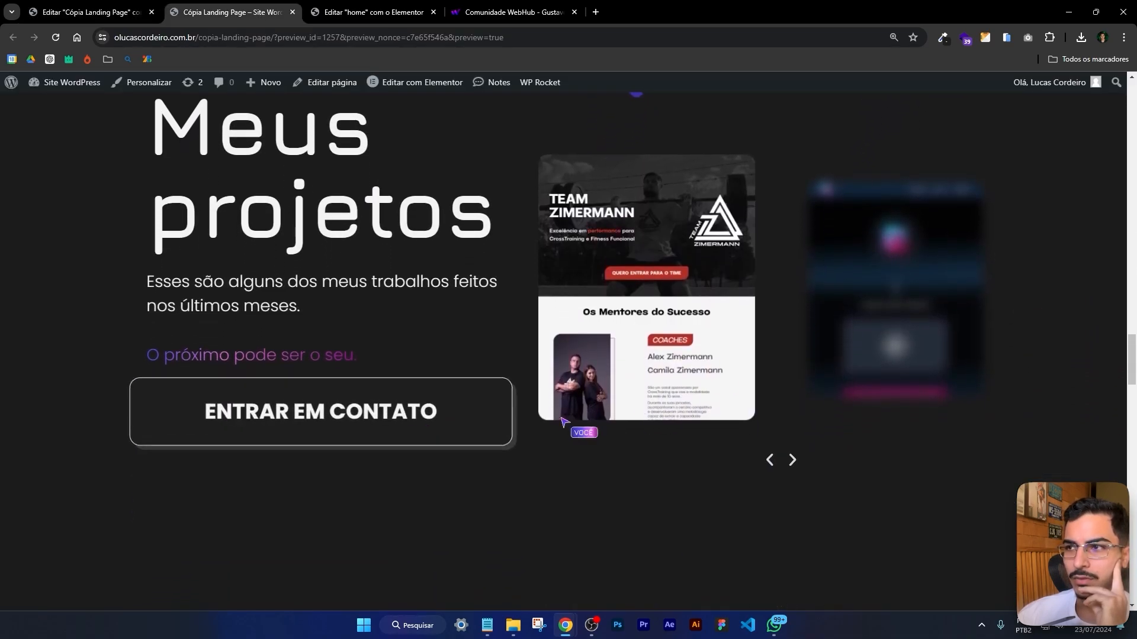
scroll(882, 379, "up", 2)
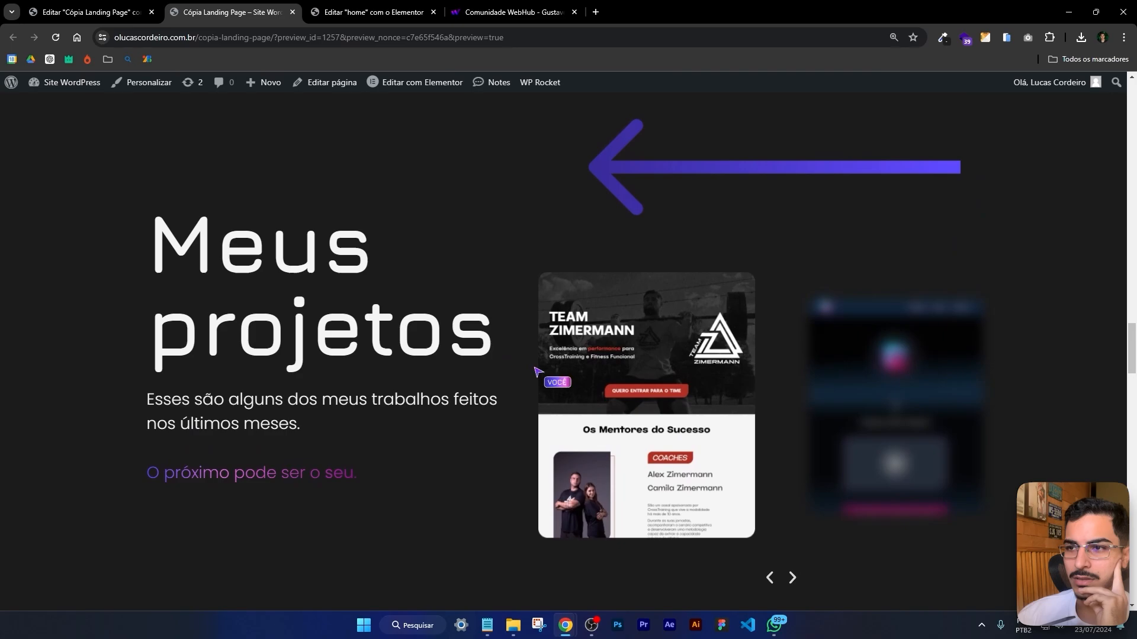
Show the page preview in full screen and examine the "Meus projetos" heading beside the carousel
left_click(95, 13)
key("ctrl+Tab")
key("F11")
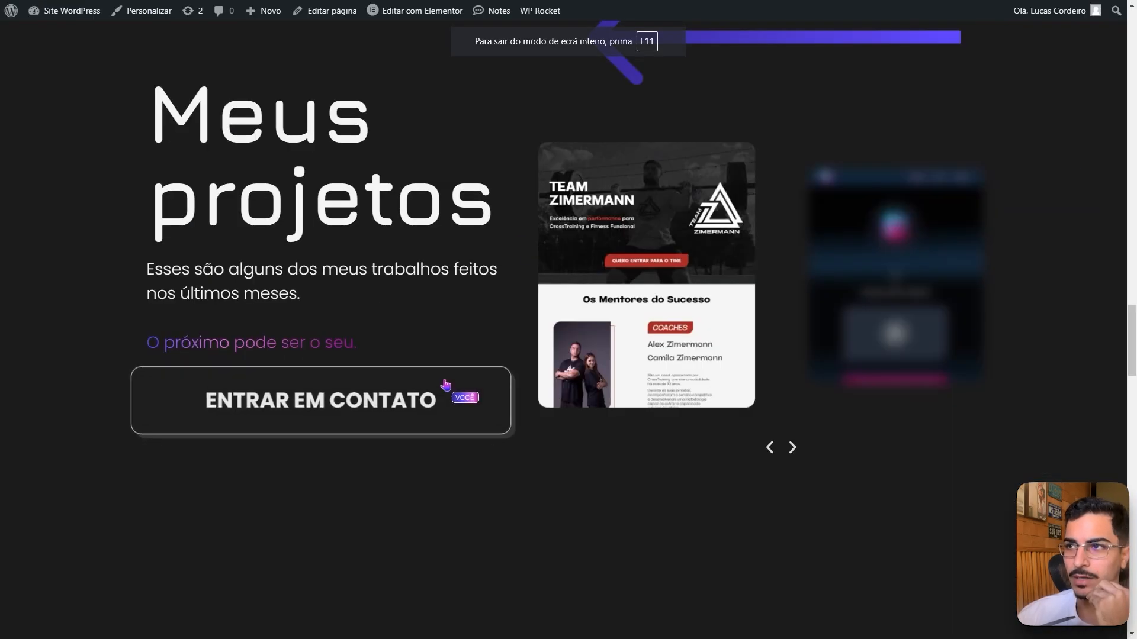
scroll(445, 384, "up", 3)
scroll(448, 387, "down", 2)
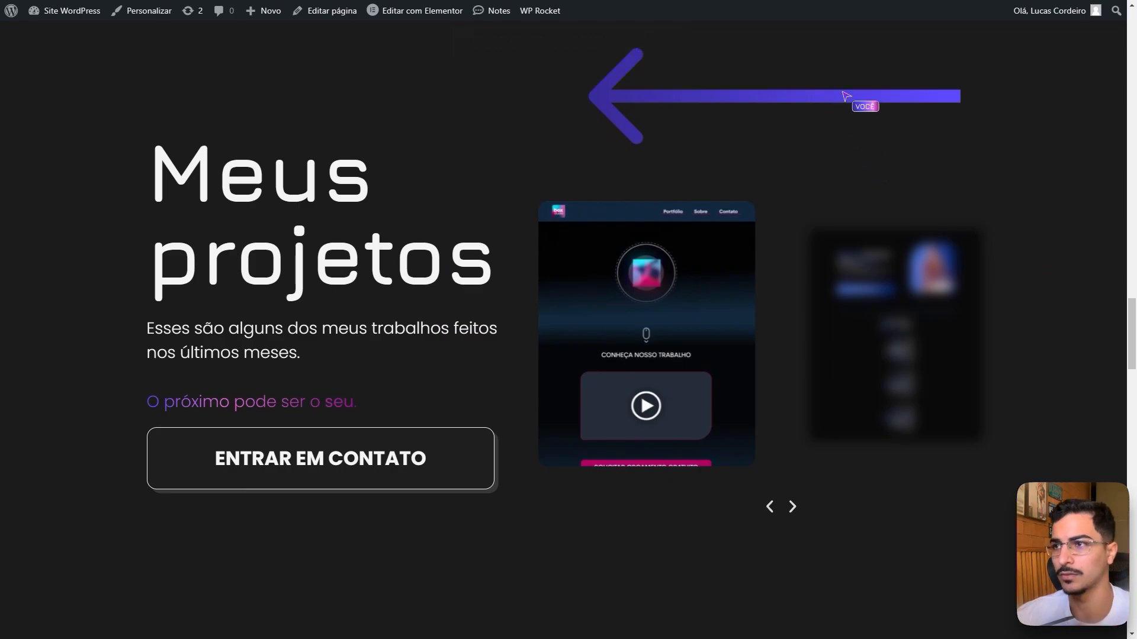
left_click_drag(168, 170, 288, 95)
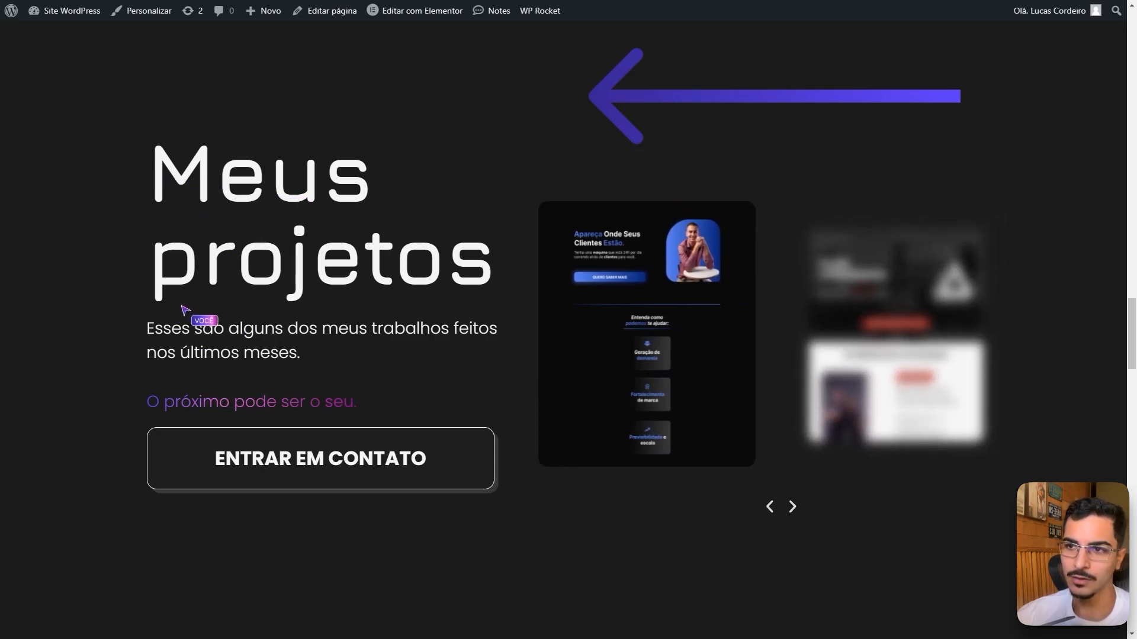
left_click_drag(166, 164, 499, 284)
left_click(472, 299)
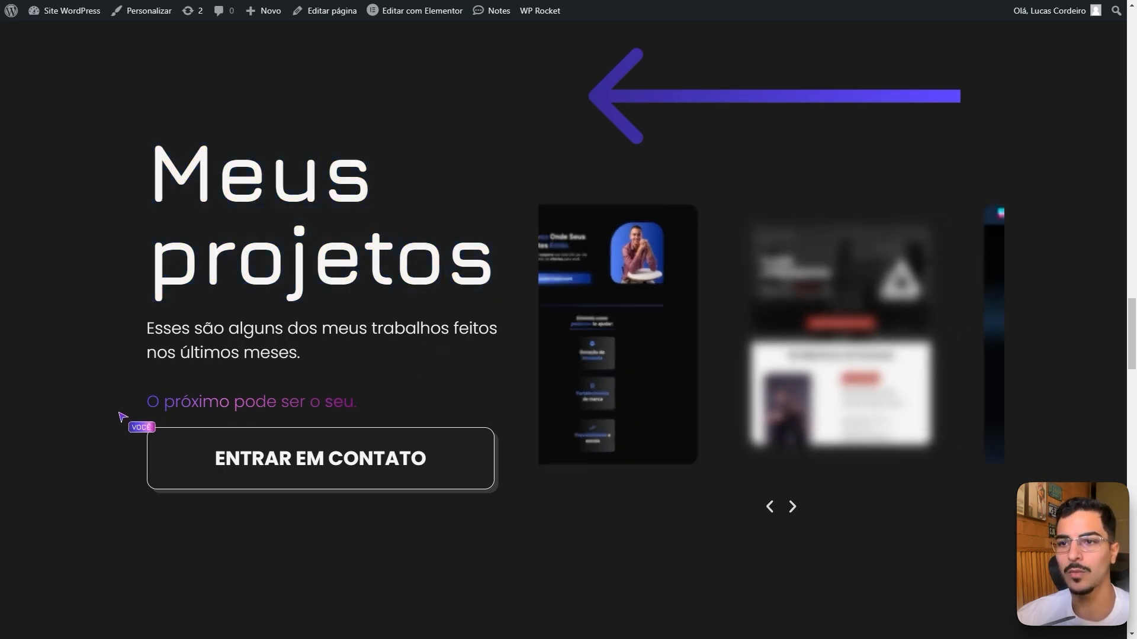
Examine the description text beneath the "Meus projetos" heading in the full-screen preview
left_click_drag(122, 424, 342, 393)
left_click(339, 390)
left_click_drag(133, 319, 389, 400)
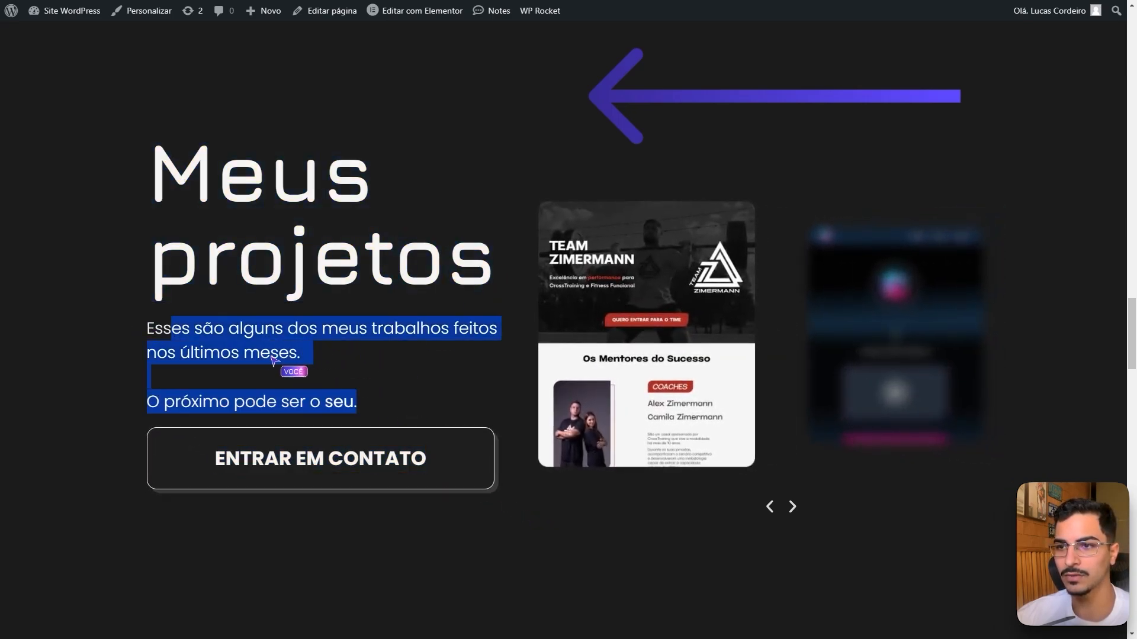
left_click(375, 363)
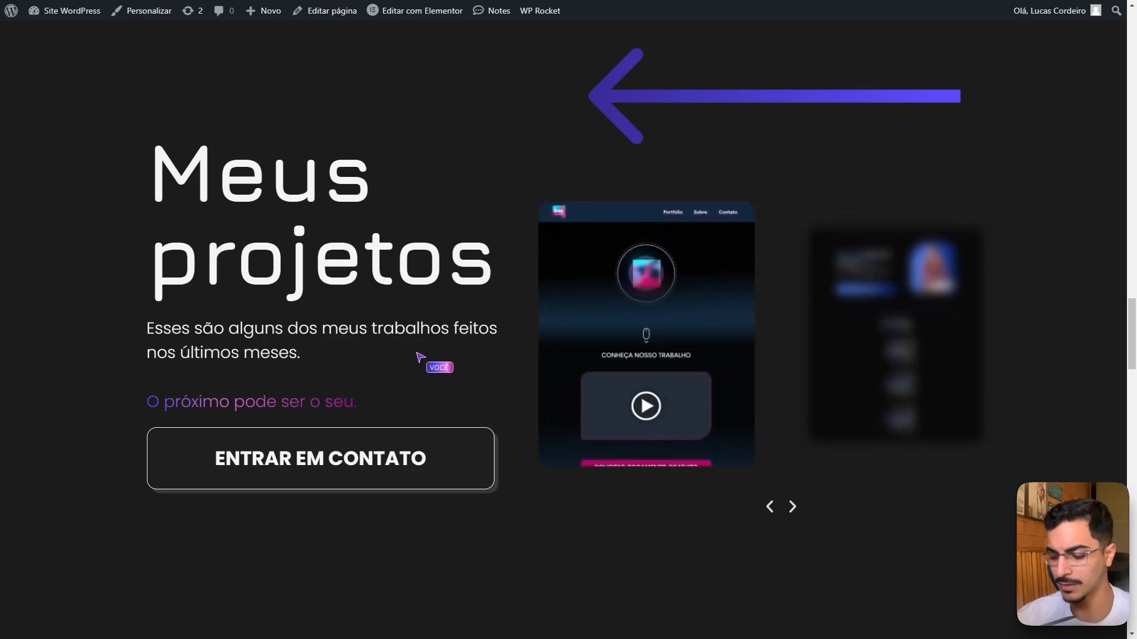
Exit the full-screen preview, return to the page editor and set the image carousel's top margin to 32 px
key("F11")
left_click(125, 11)
scroll(725, 358, "up", 5)
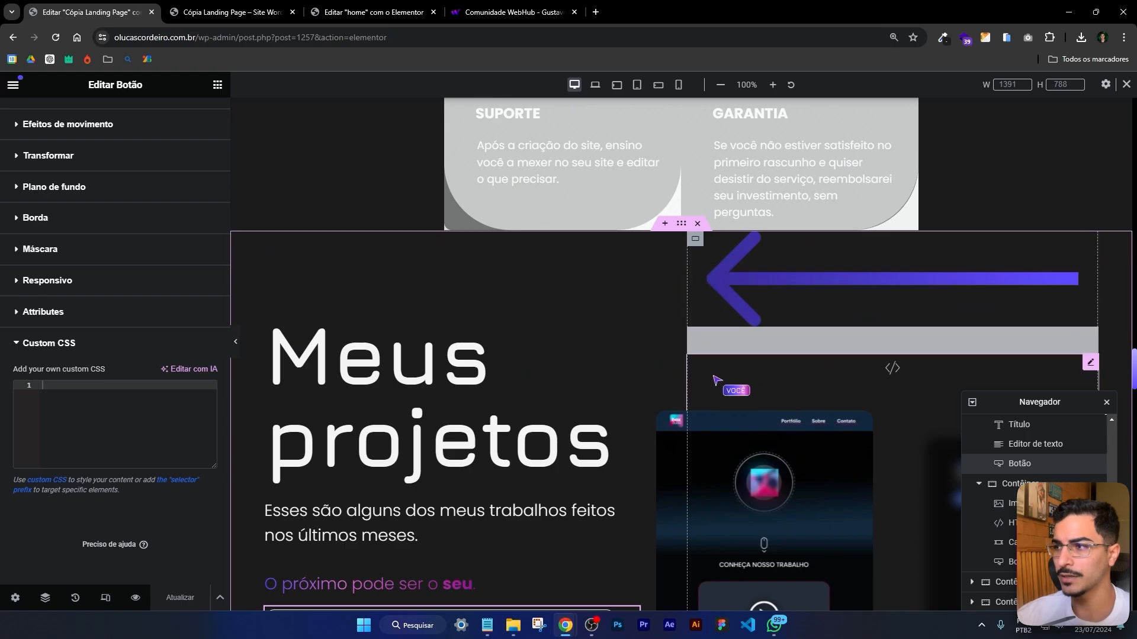
left_click(717, 380)
left_click_drag(45, 217, 7, 206)
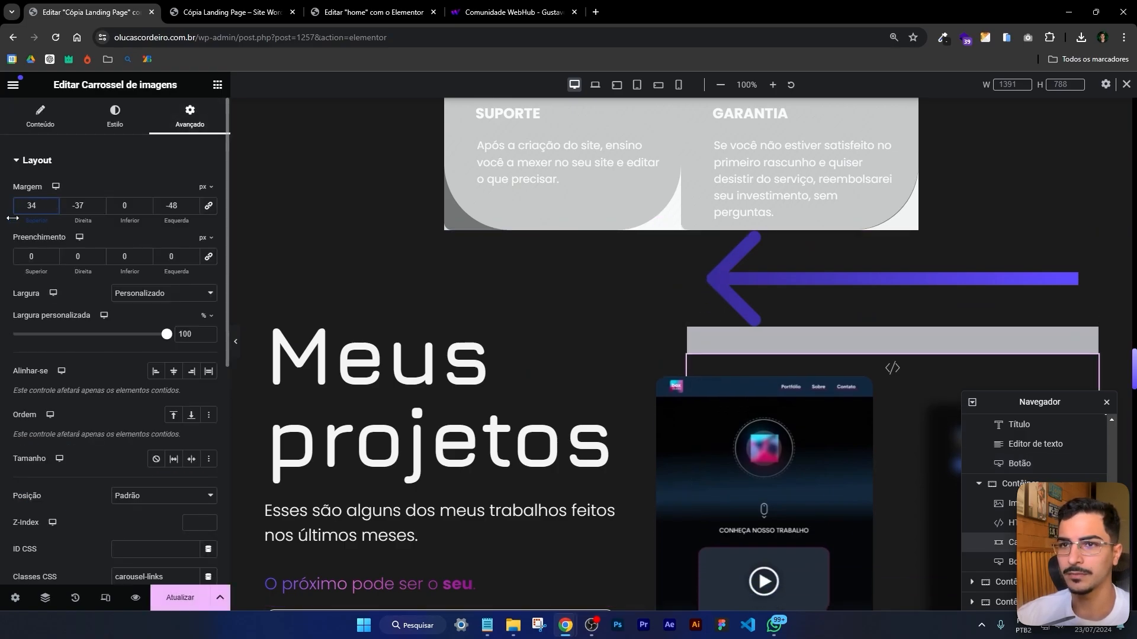
type("20")
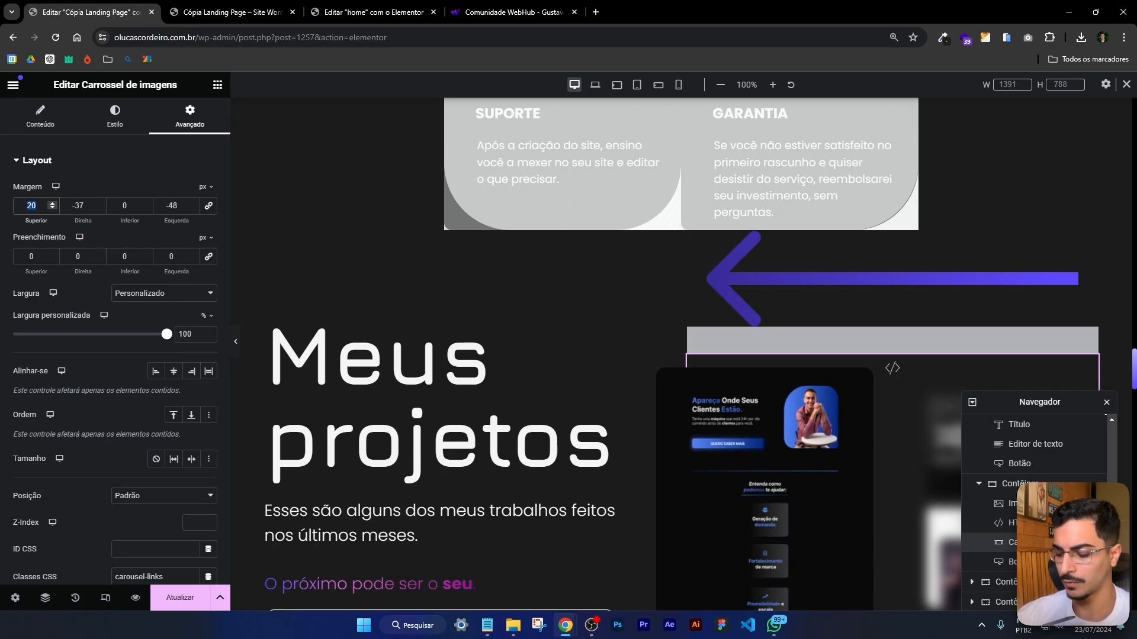
type("30")
Set the padding of the description text under "Meus projetos" to 52 px at the top and 26 px at the bottom
scroll(495, 454, "down", 1)
left_click(495, 382)
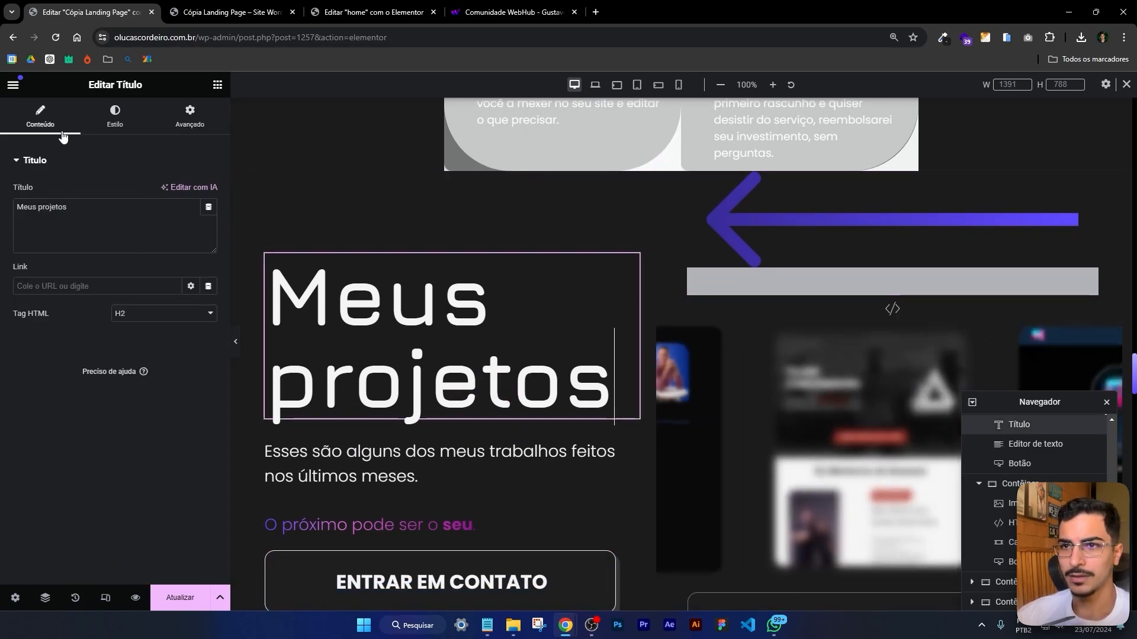
left_click(191, 116)
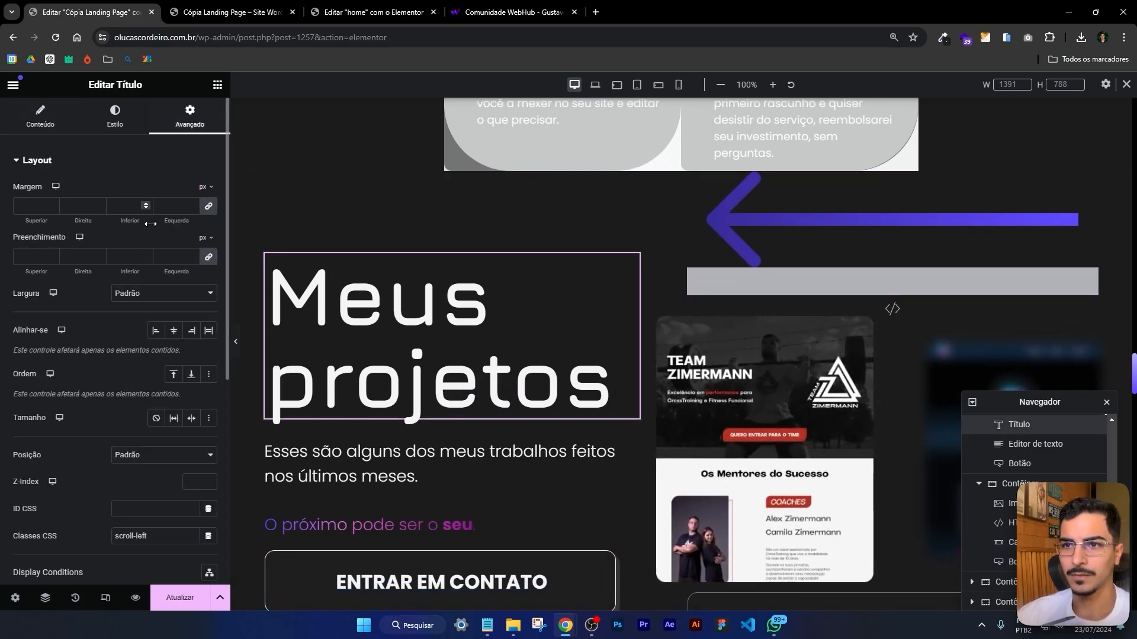
left_click(383, 471)
left_click_drag(38, 270, 55, 267)
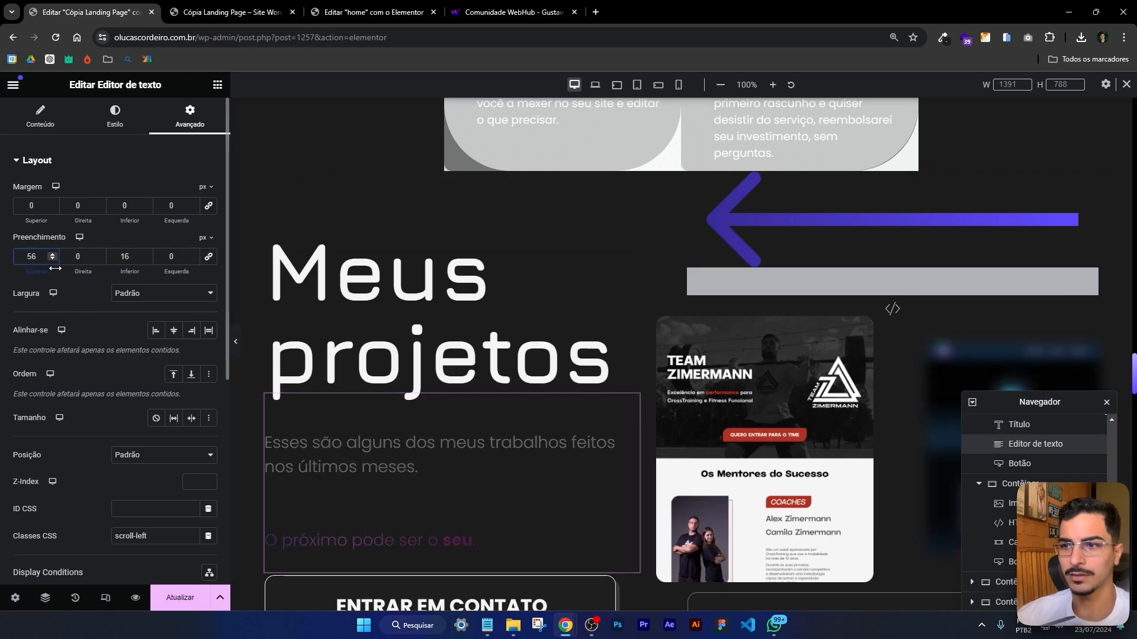
key("BackSpace")
type("2")
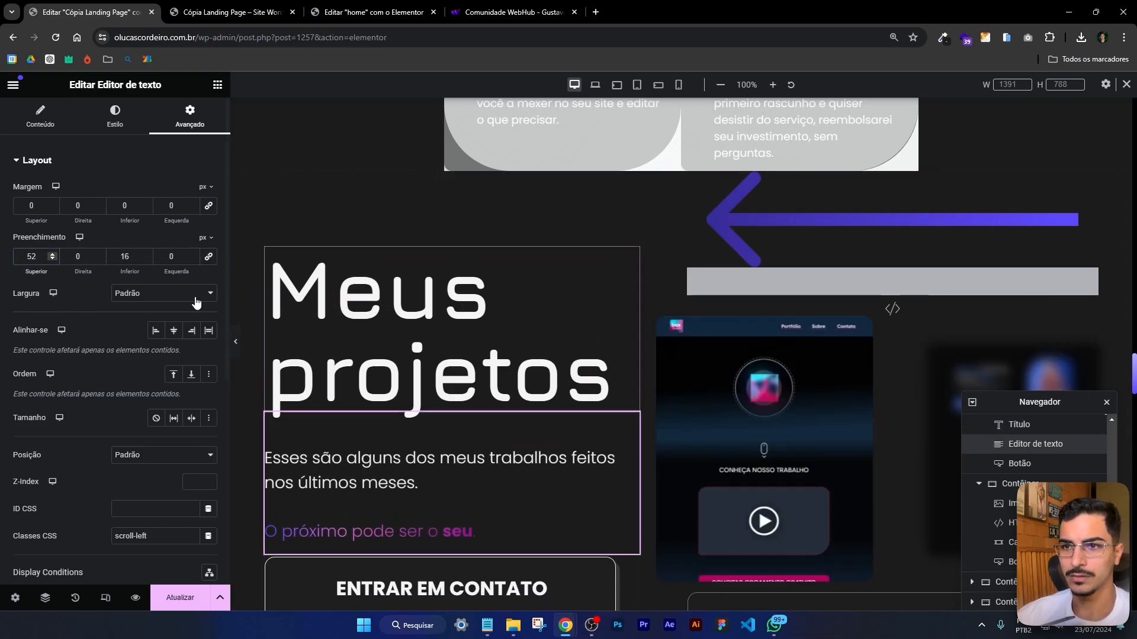
left_click(146, 255)
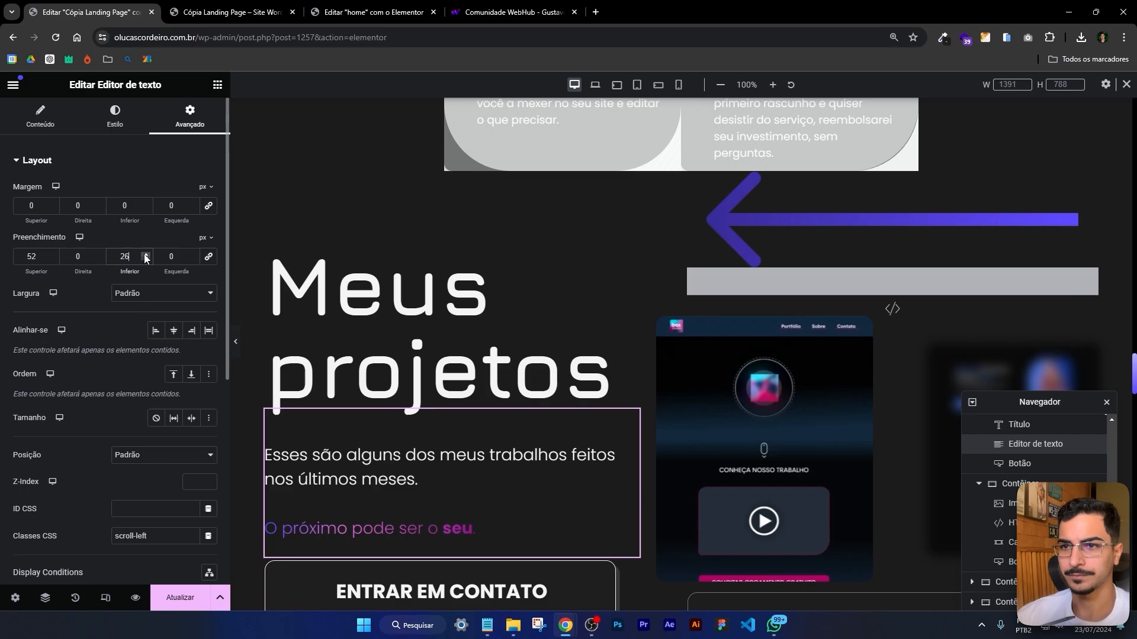
Compare the "Meus projetos" spacing between the page preview and the editor
key("ctrl+Tab")
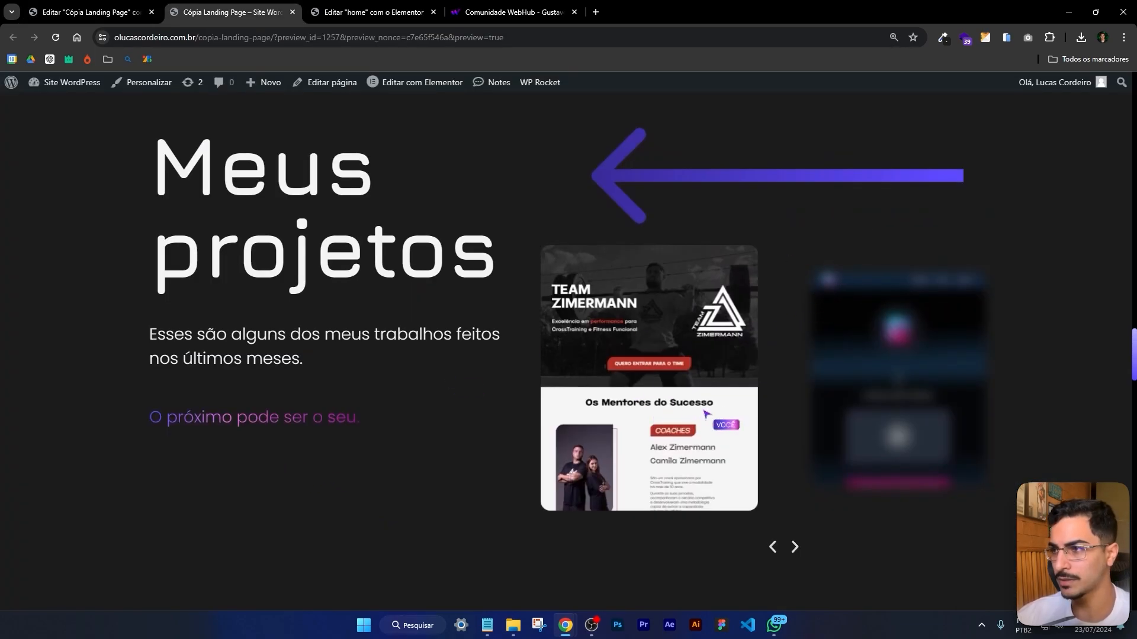
left_click(54, 5)
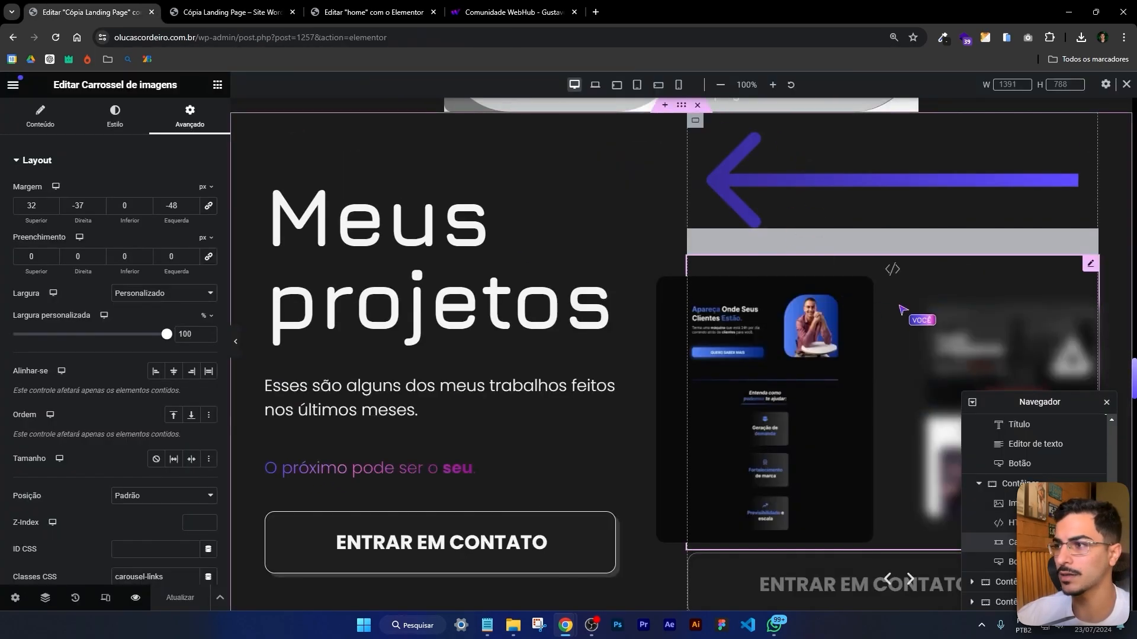
left_click(249, 14)
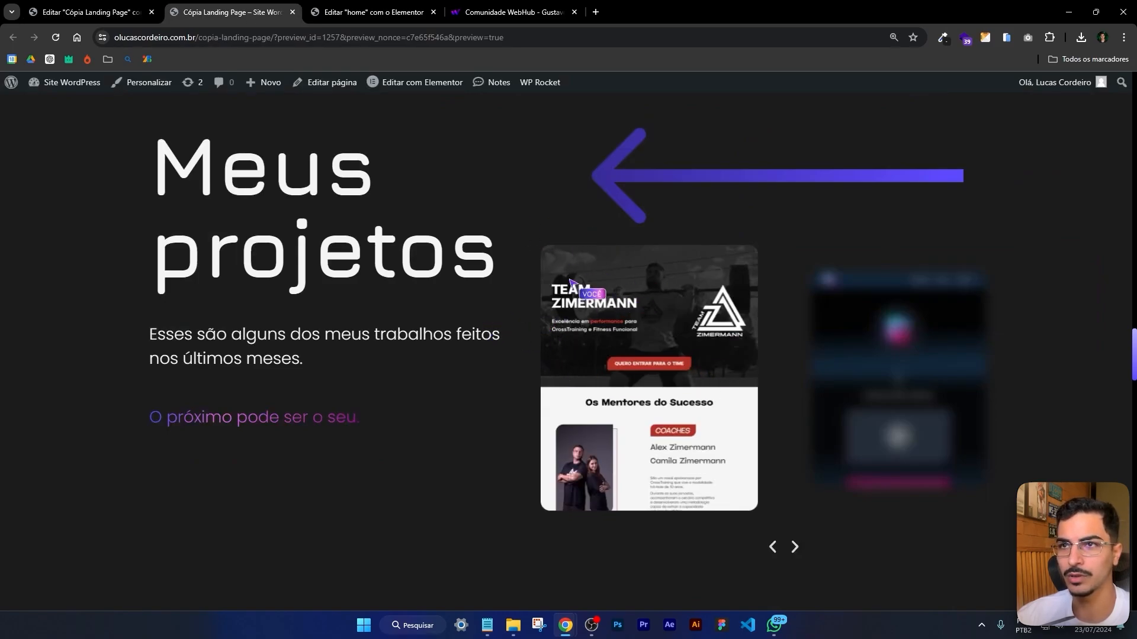
Back in the editor, set the carousel's custom image spacing to 17 px and its left margin to -28 px
left_click(54, 14)
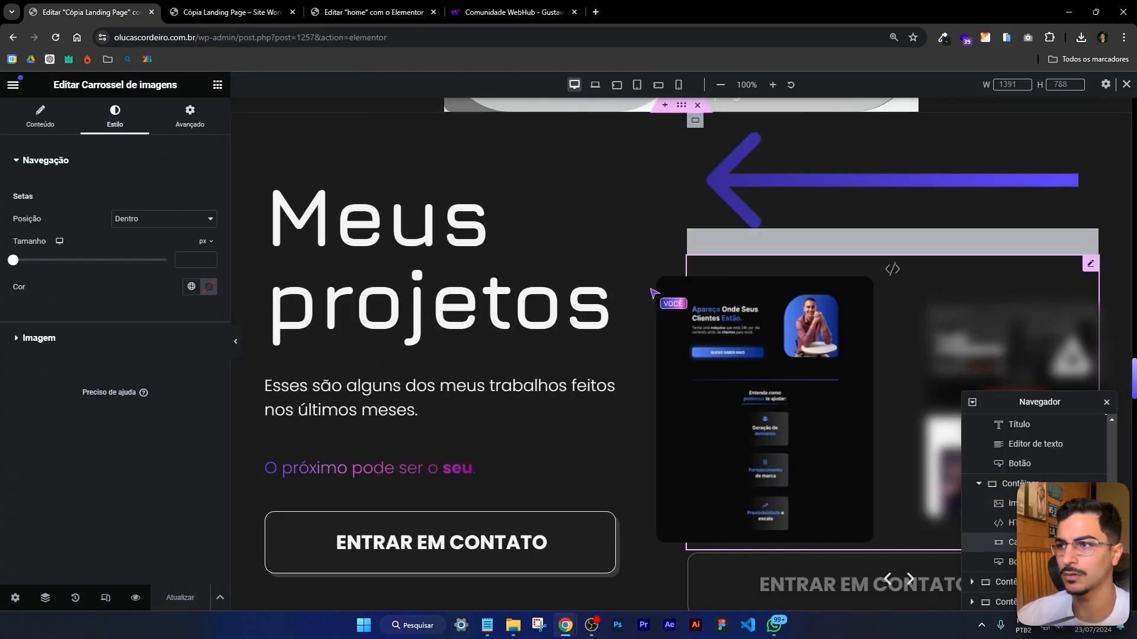
left_click(39, 338)
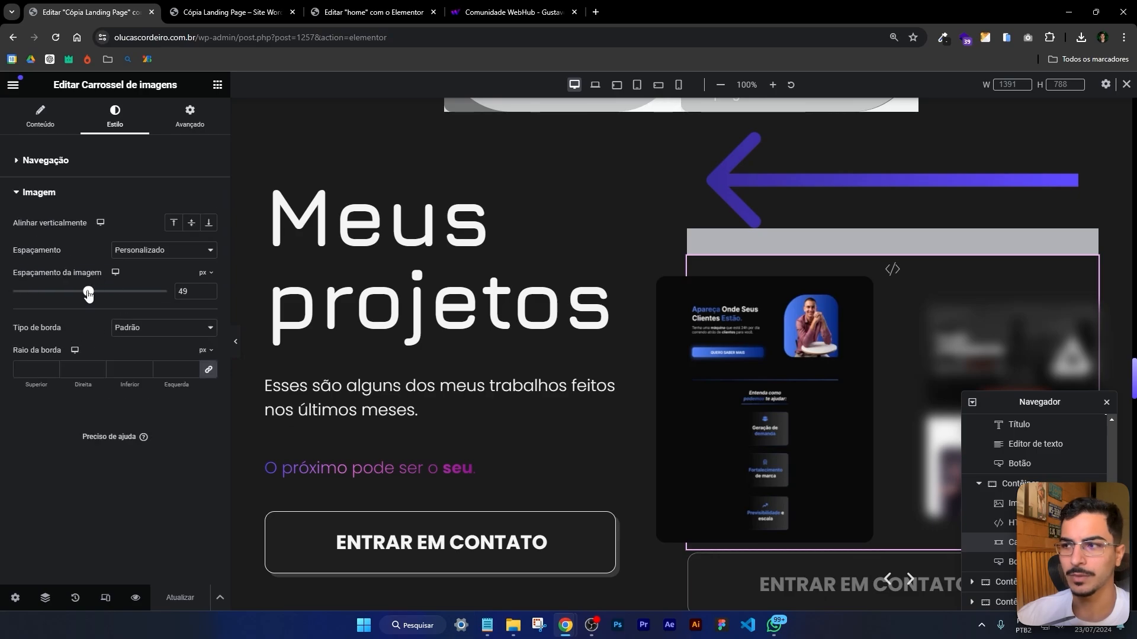
left_click_drag(88, 294, 36, 292)
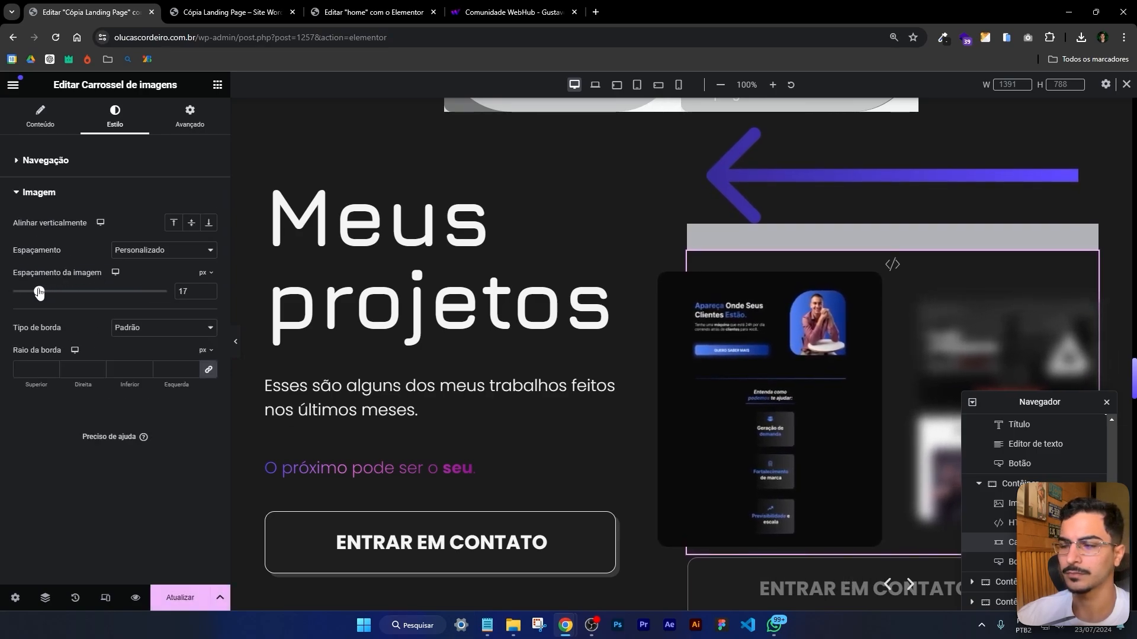
left_click(191, 119)
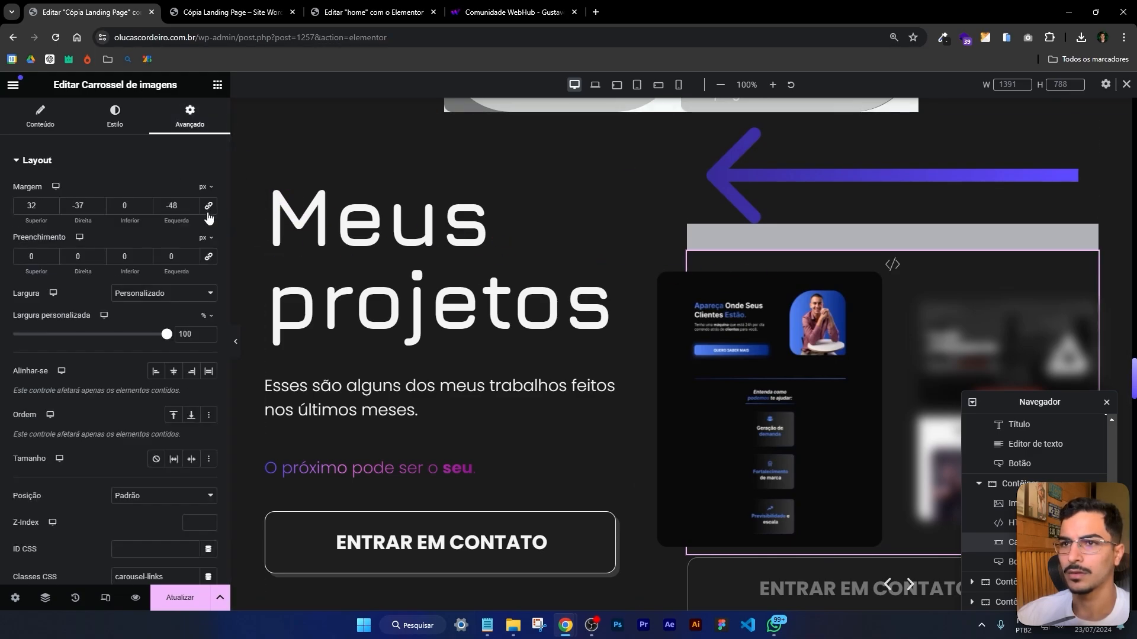
left_click_drag(184, 220, 191, 220)
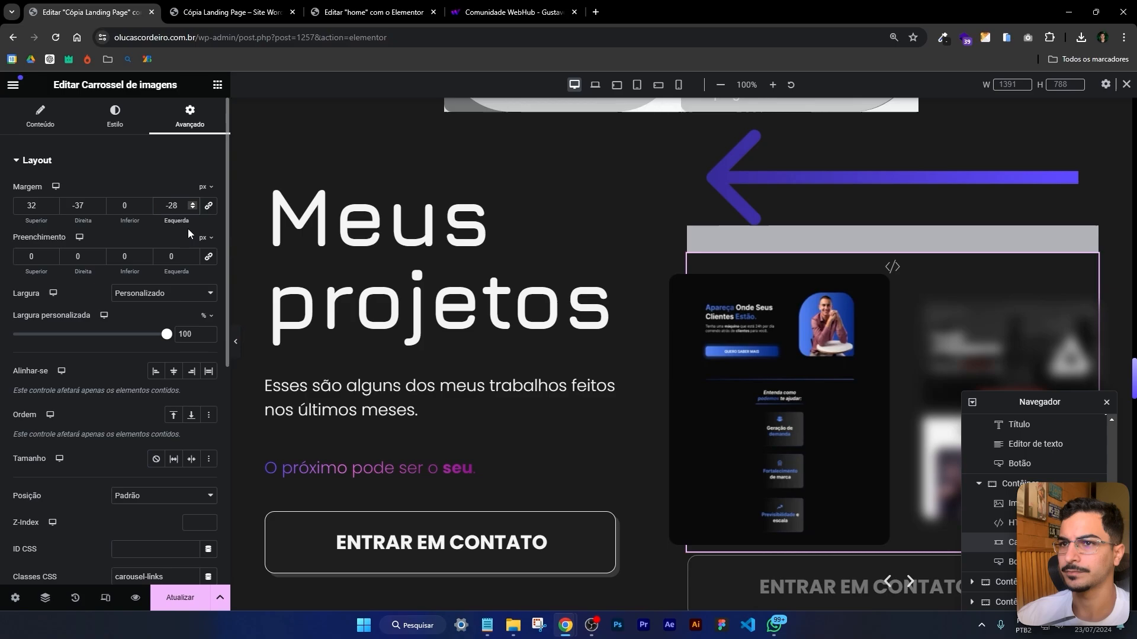
Preview the changed page in full screen, inspect the alignment of the "Meus projetos" text, arrow and carousel, and exit full screen
left_click(135, 597)
key("F11")
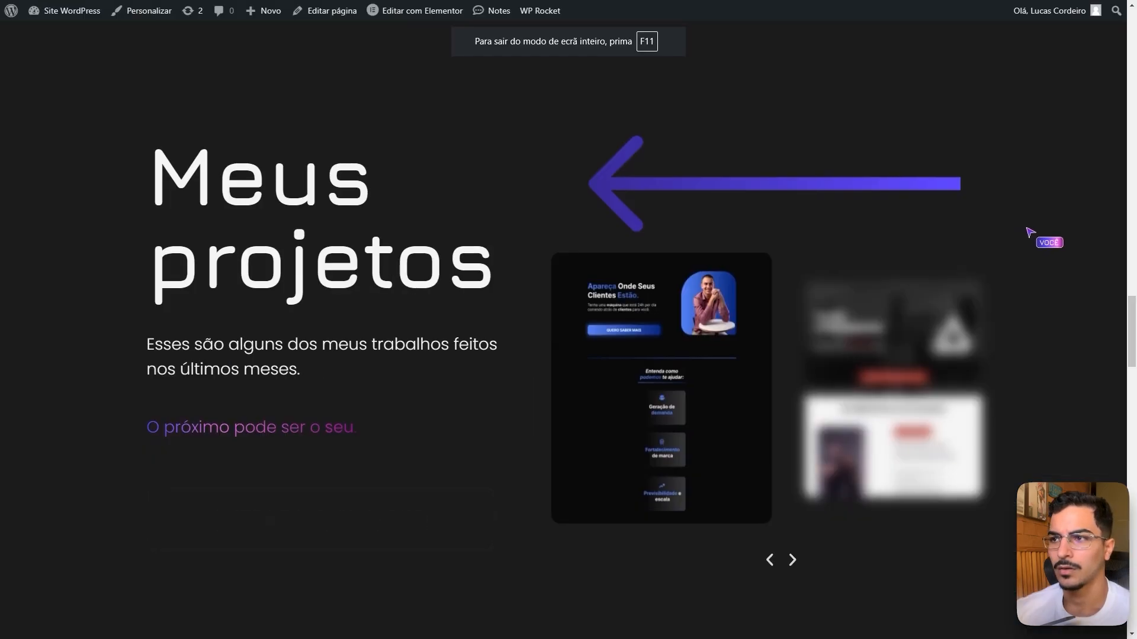
scroll(1030, 232, "down", 1)
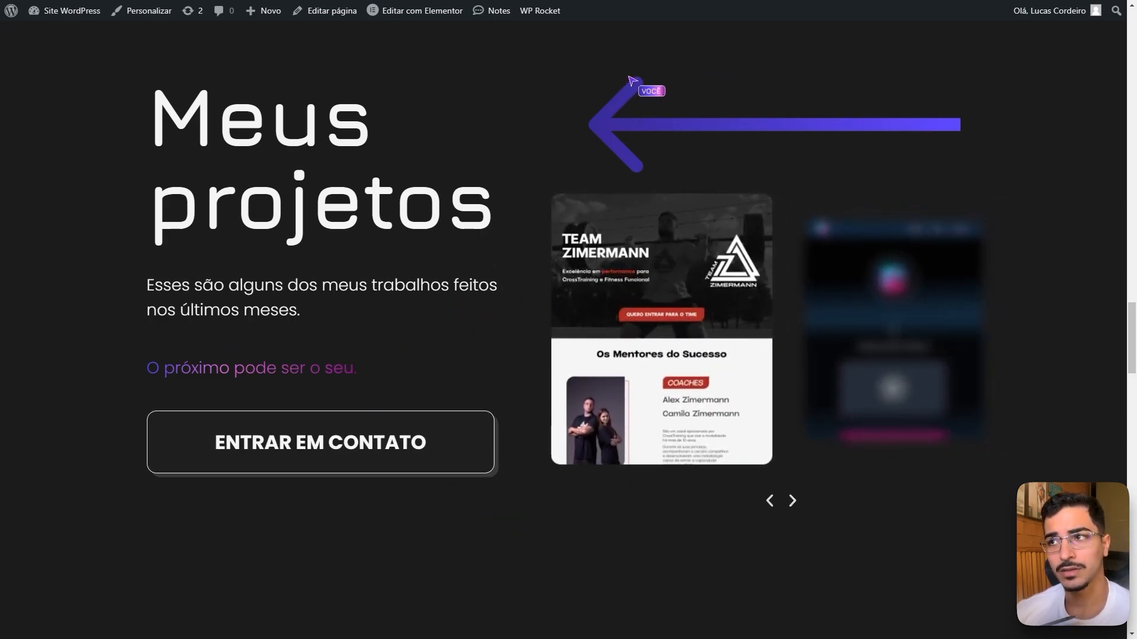
left_click_drag(138, 102, 586, 193)
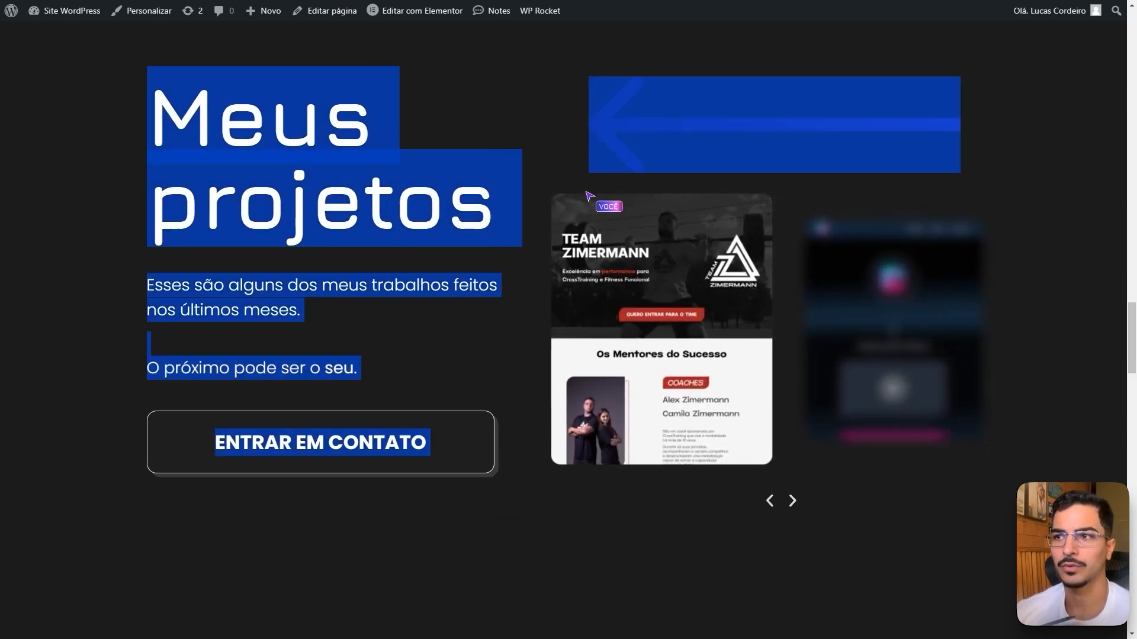
left_click(430, 167)
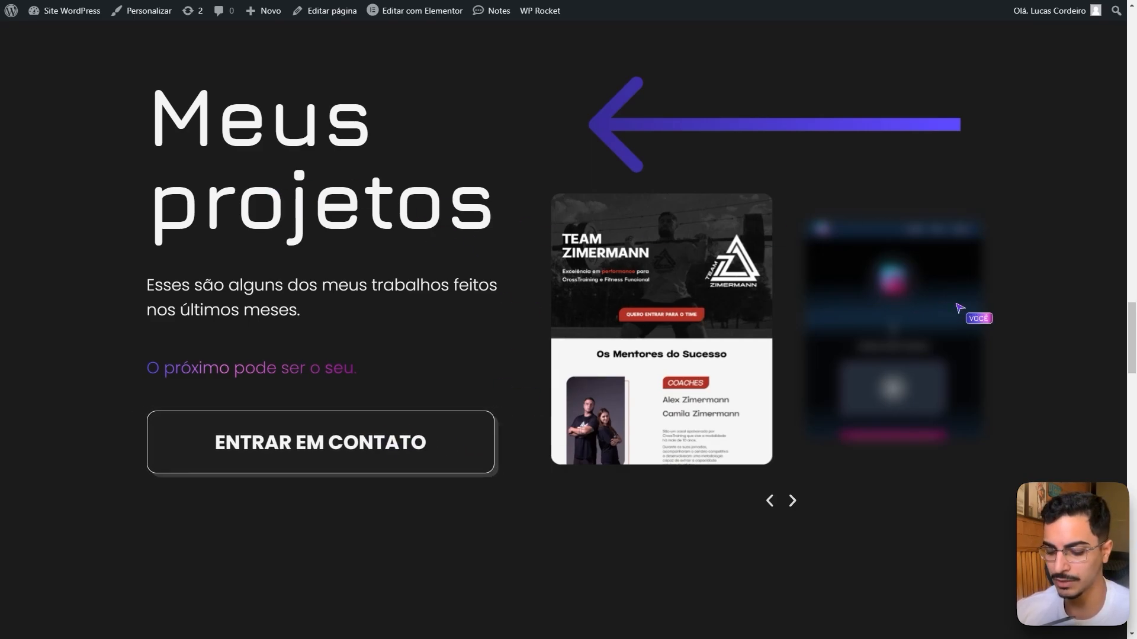
key("F11")
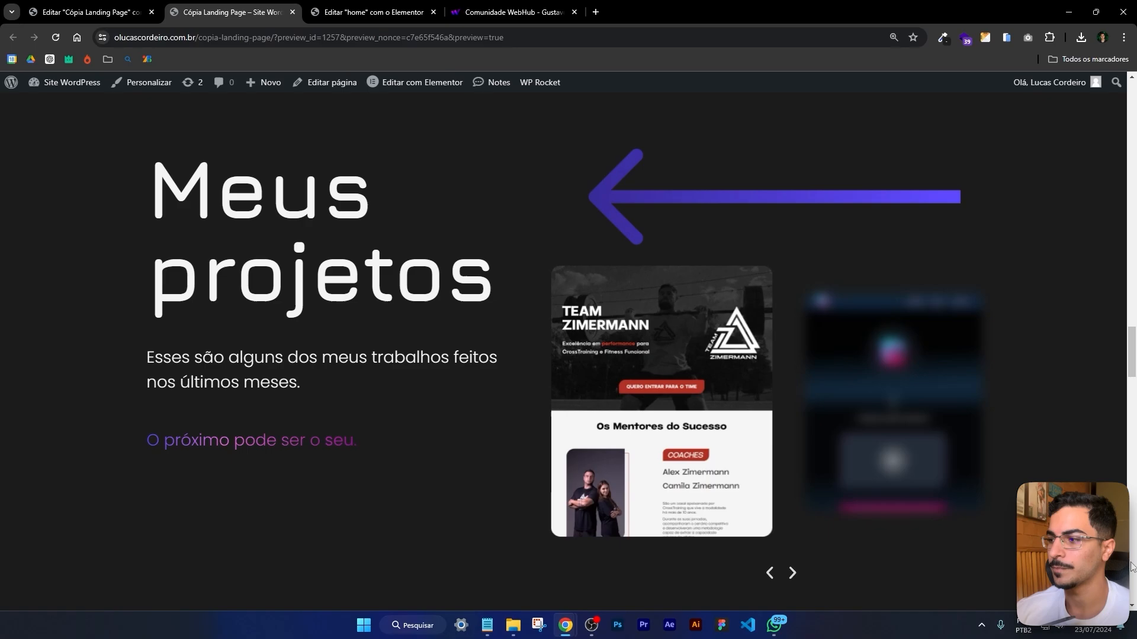
scroll(880, 309, "down", 1)
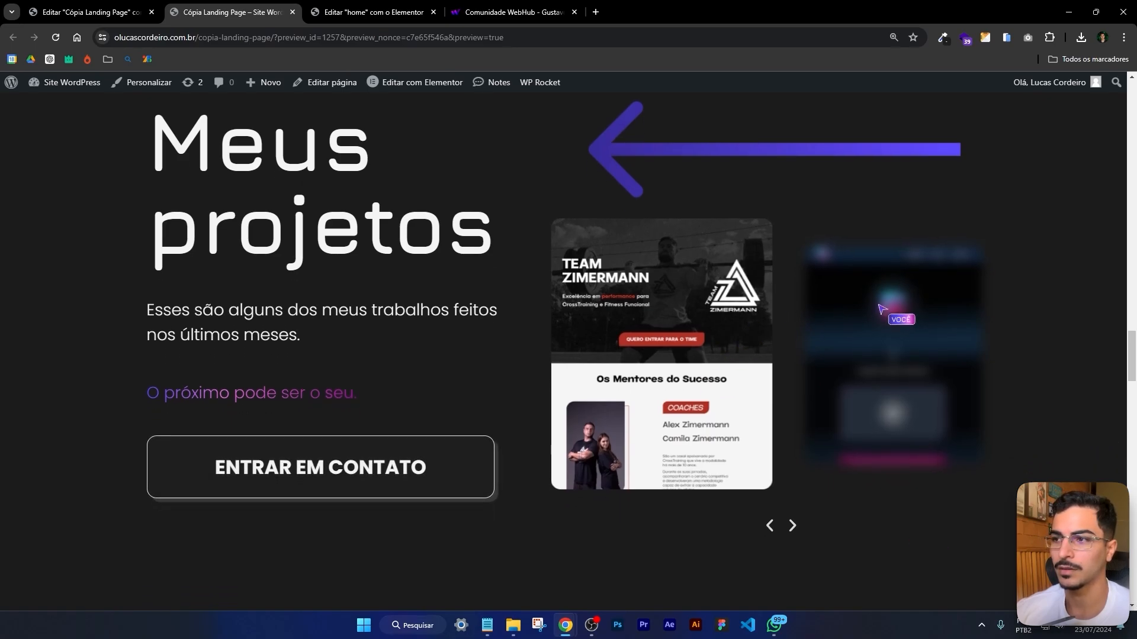
Compare the "Meus projetos" section of the preview with the published site in the incognito browser window
key("alt+Tab")
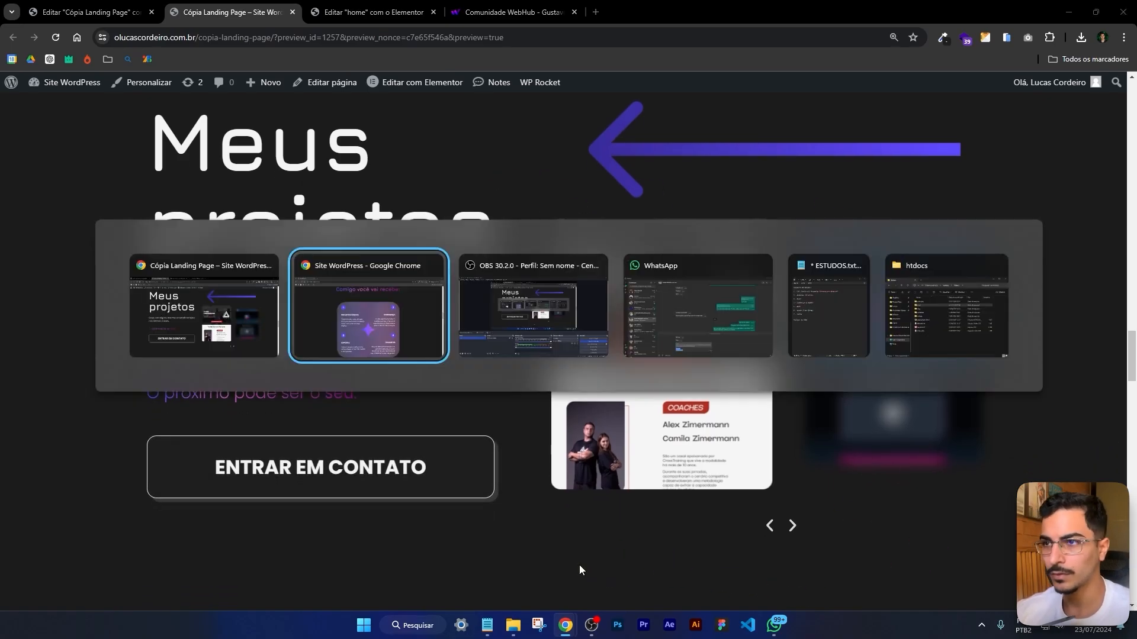
scroll(866, 379, "down", 8)
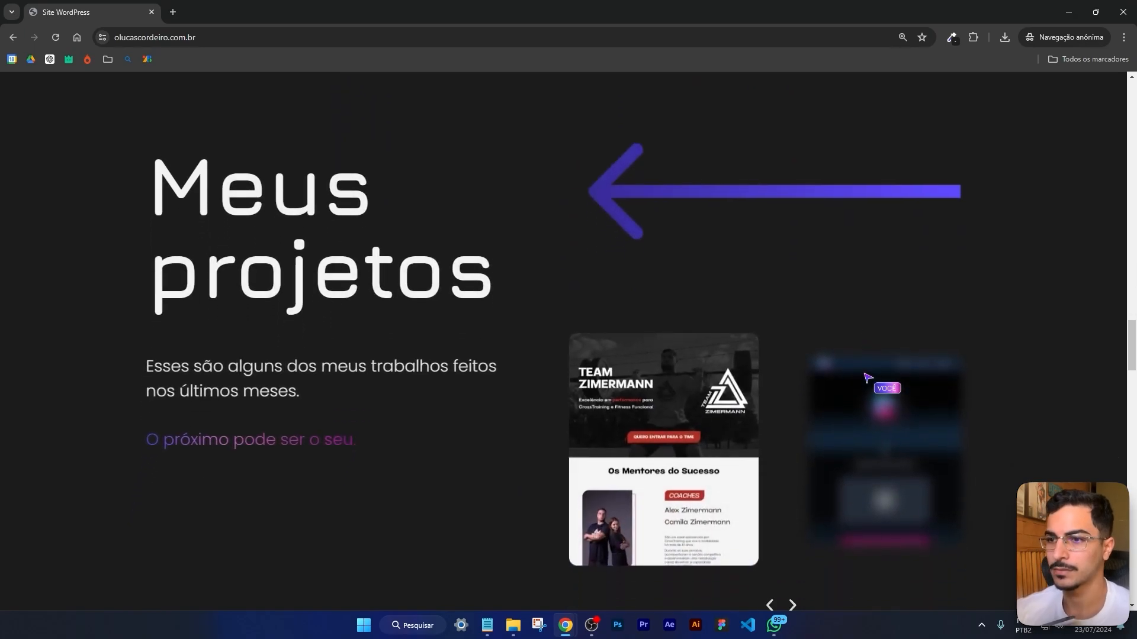
scroll(909, 259, "up", 1)
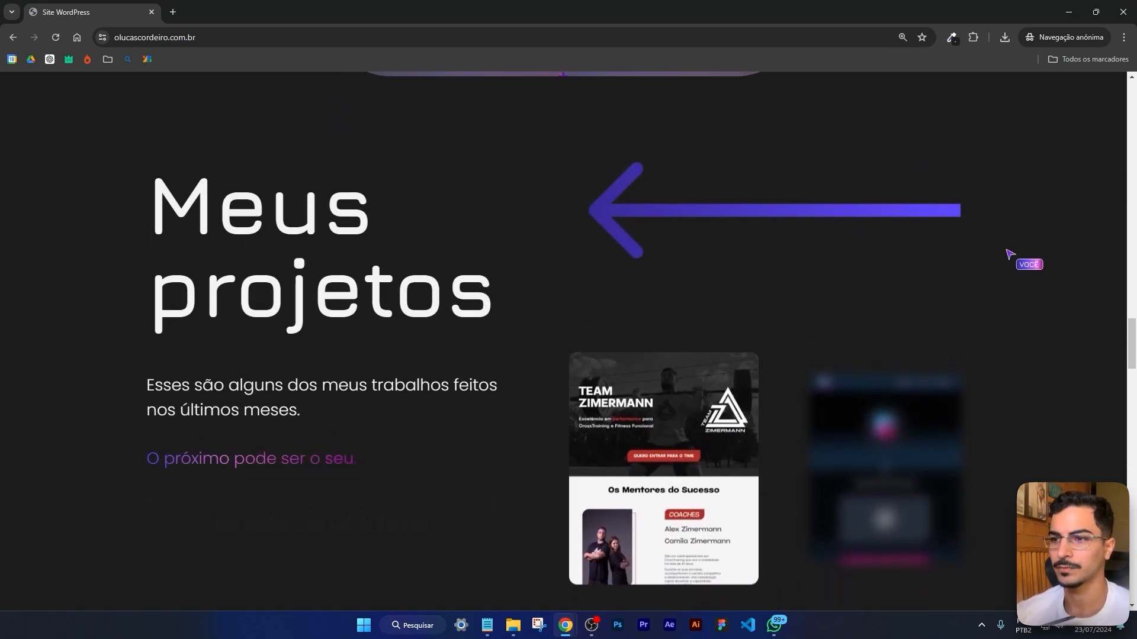
scroll(1008, 257, "down", 1)
key("alt+Tab")
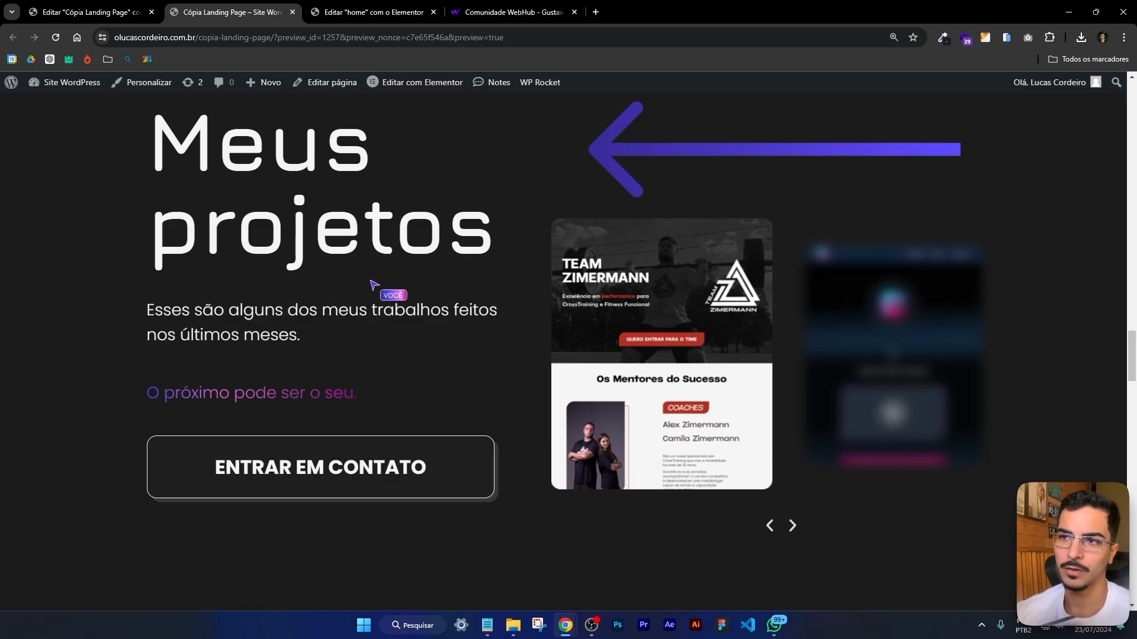
key("alt+Tab")
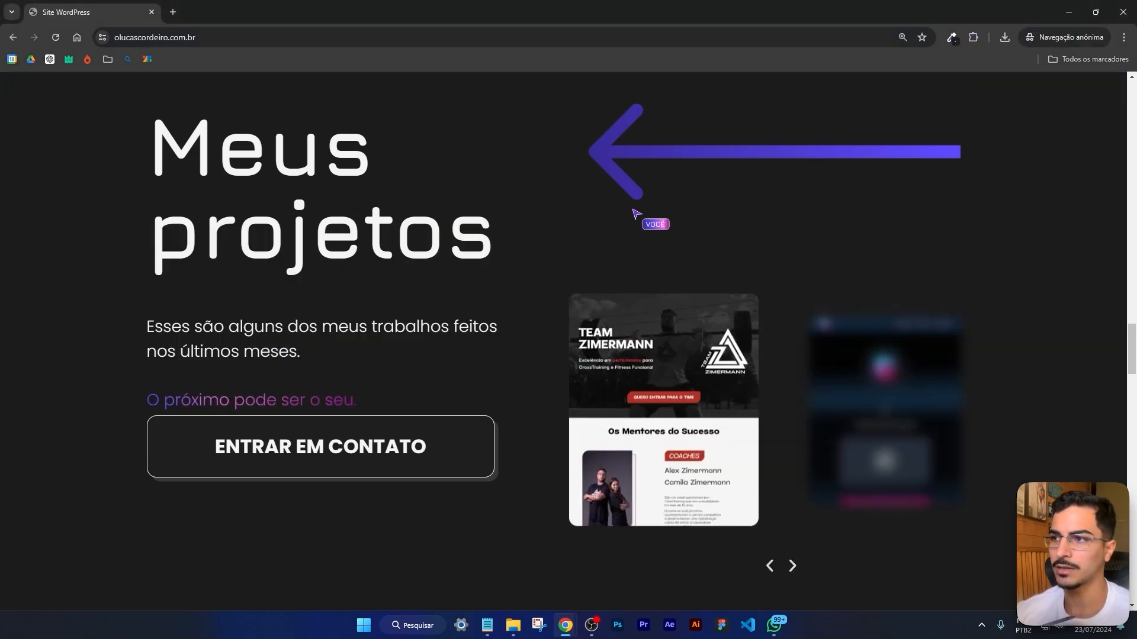
key("alt+Tab")
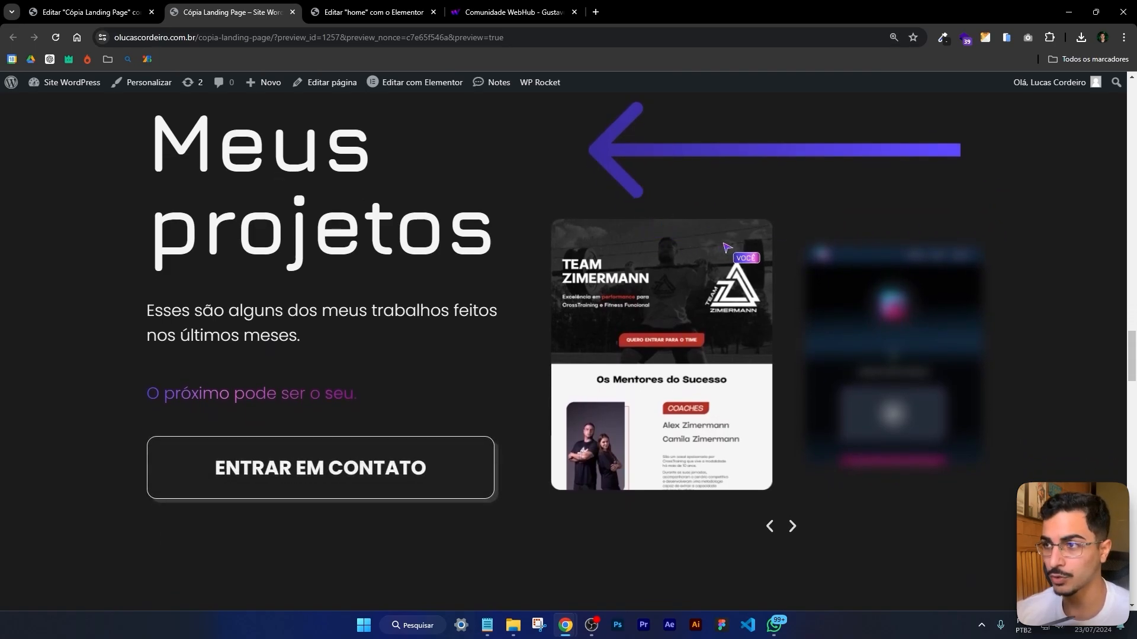
Examine the "Processo" section of the preview, including its intro text and the first numbered stage cards
scroll(550, 169, "down", 6)
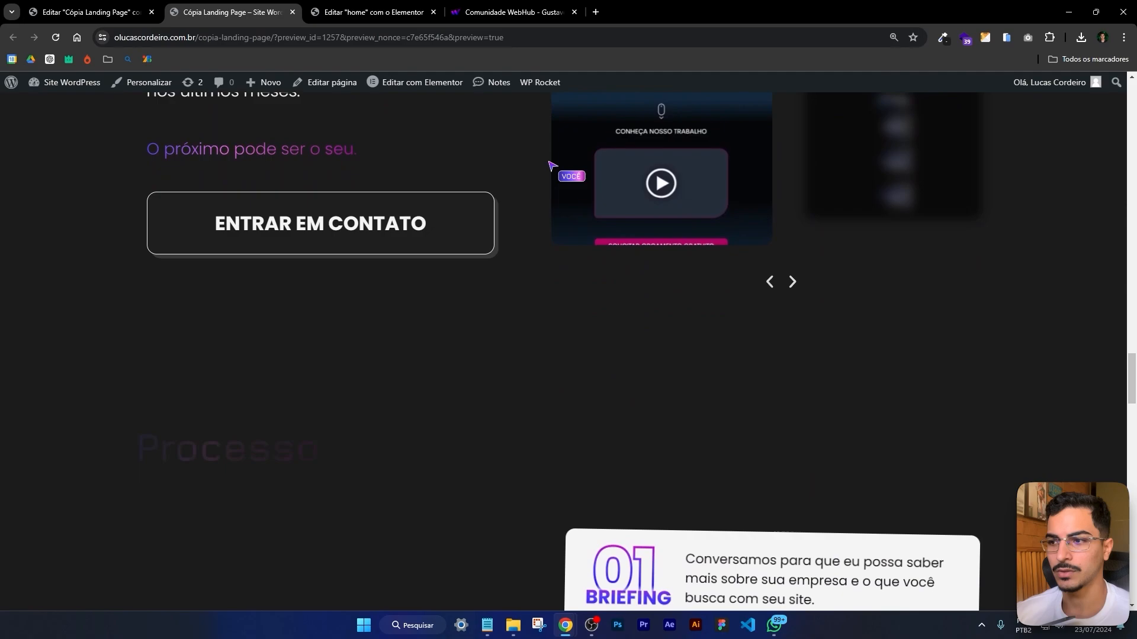
scroll(550, 169, "down", 2)
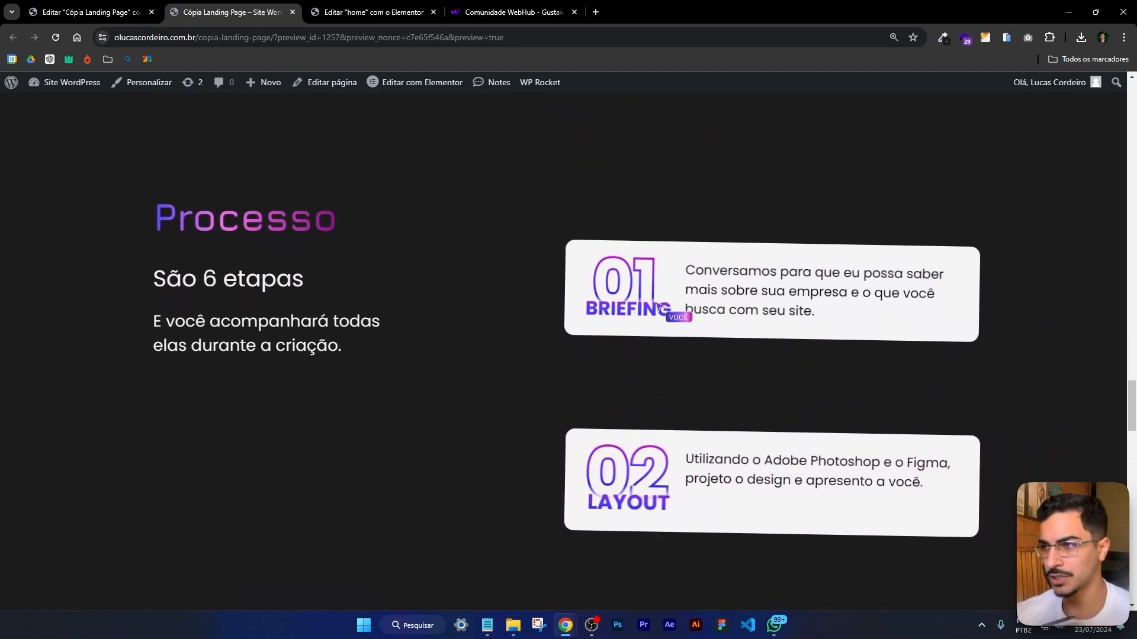
scroll(435, 261, "down", 1)
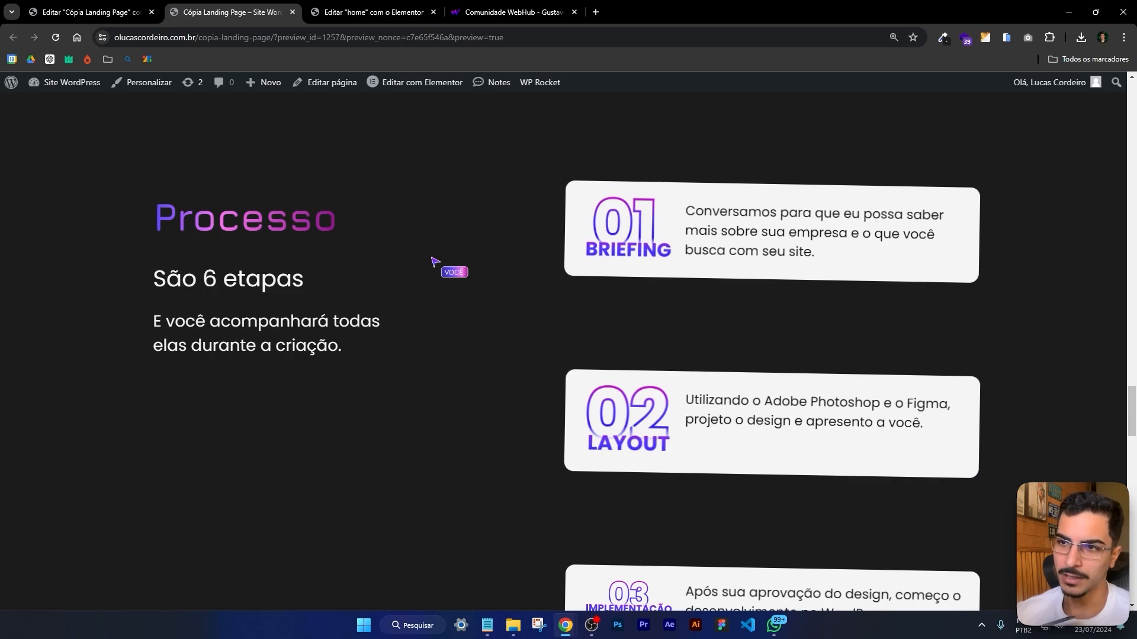
scroll(435, 261, "down", 1)
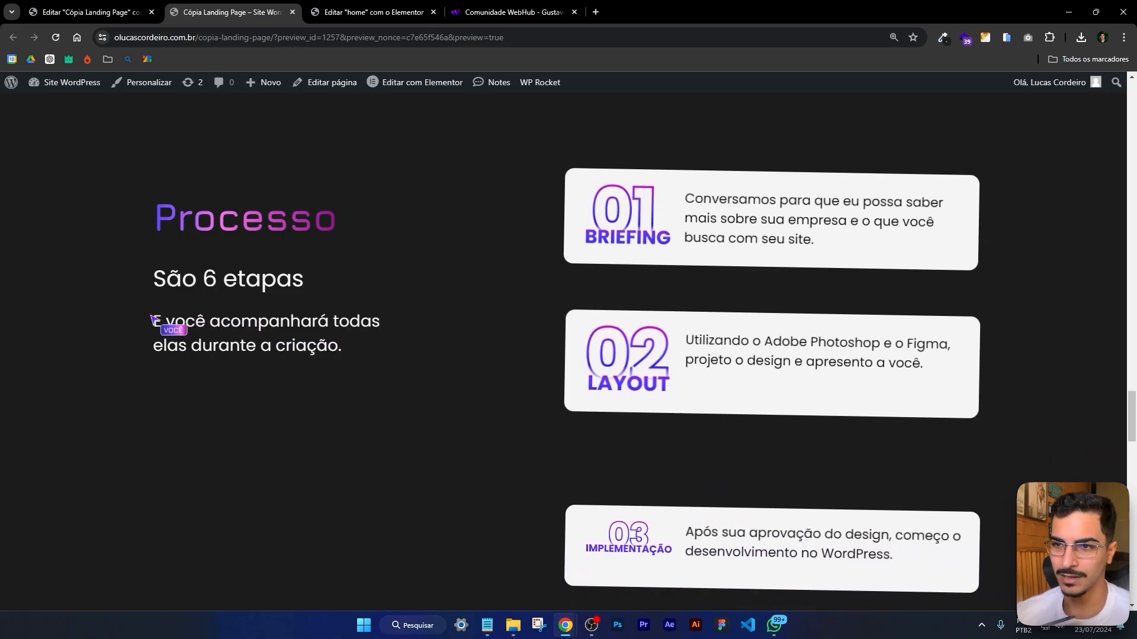
left_click_drag(160, 237, 386, 351)
left_click(397, 377)
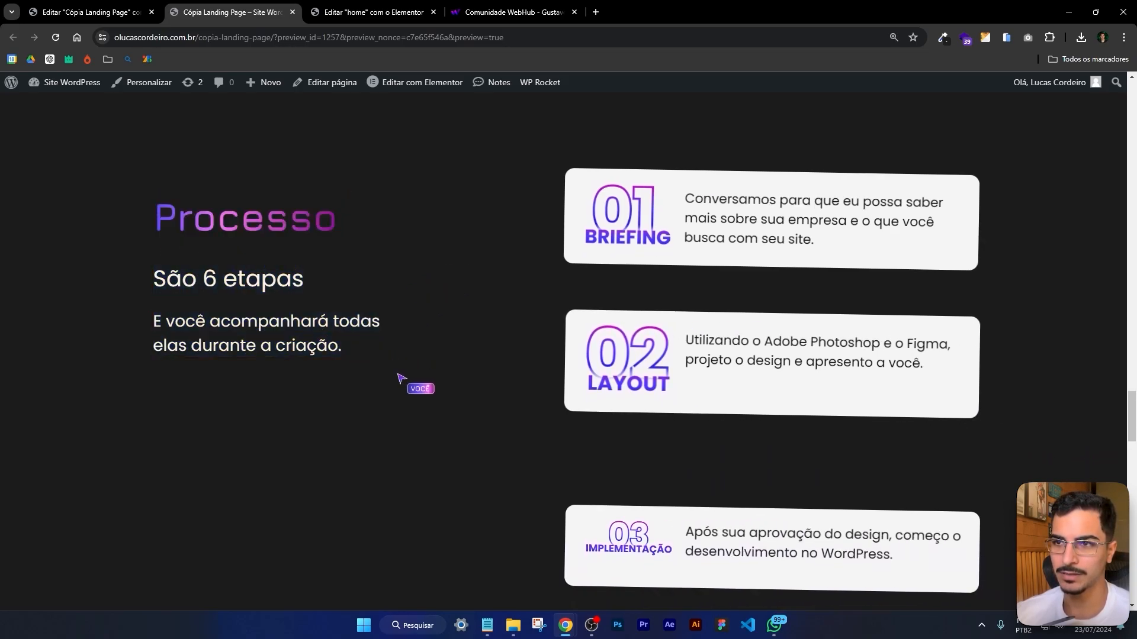
Examine the text hierarchy of the "Processo" heading, the "São 6 etapas" line and the paragraph below it in the preview
left_click_drag(151, 217, 351, 230)
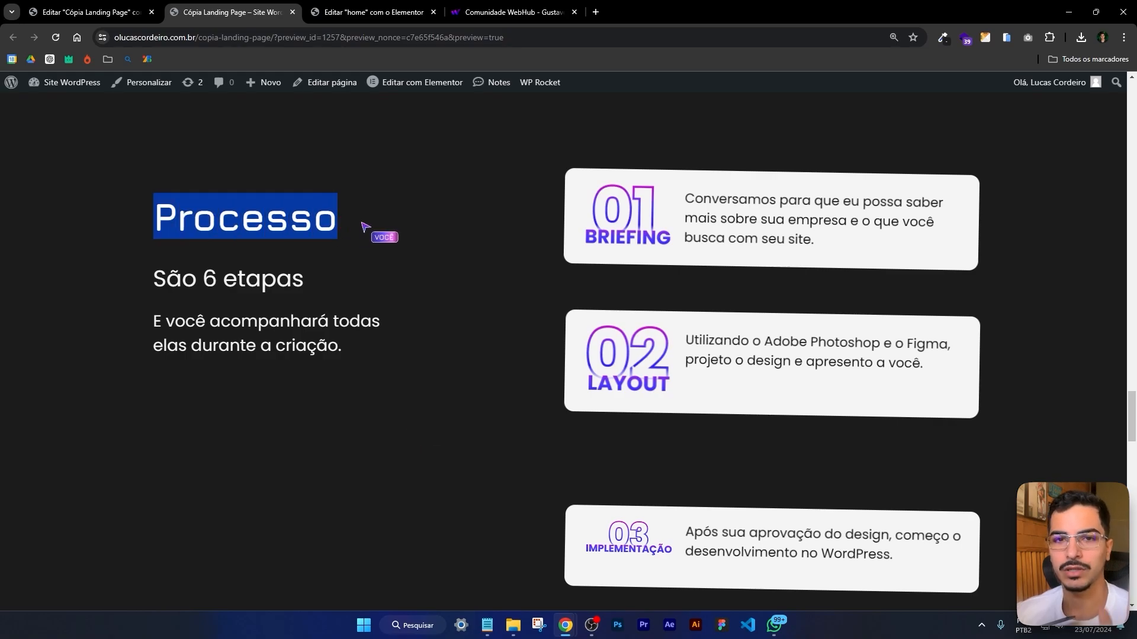
left_click_drag(159, 282, 342, 280)
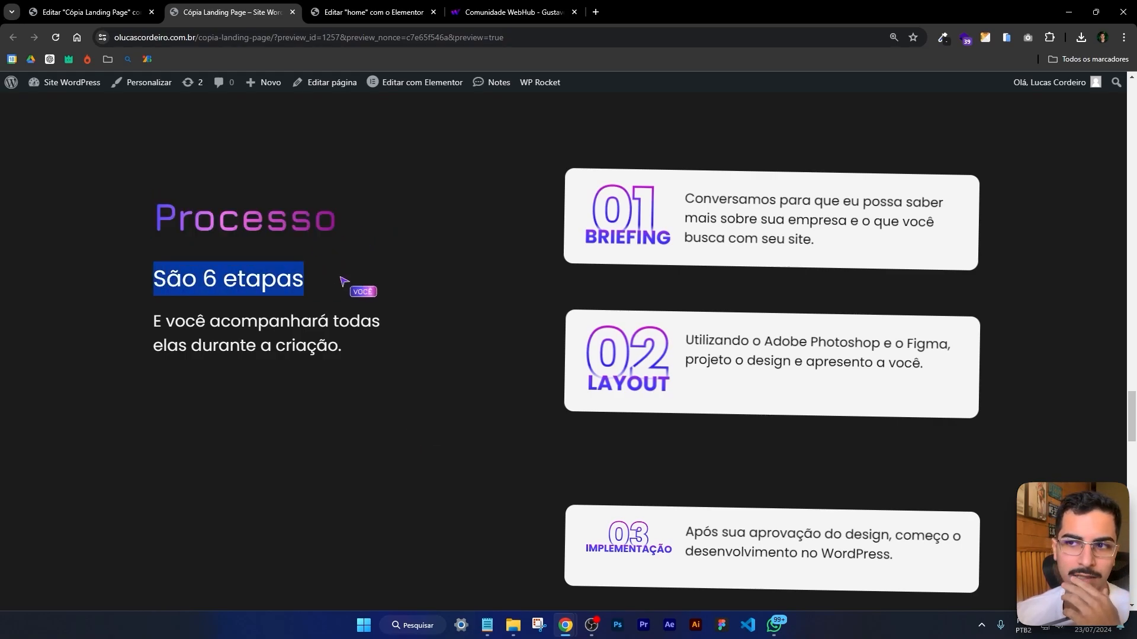
left_click(180, 335)
mouse_move(153, 317)
left_mouse_down()
mouse_move(355, 356)
mouse_move(152, 322)
left_mouse_up()
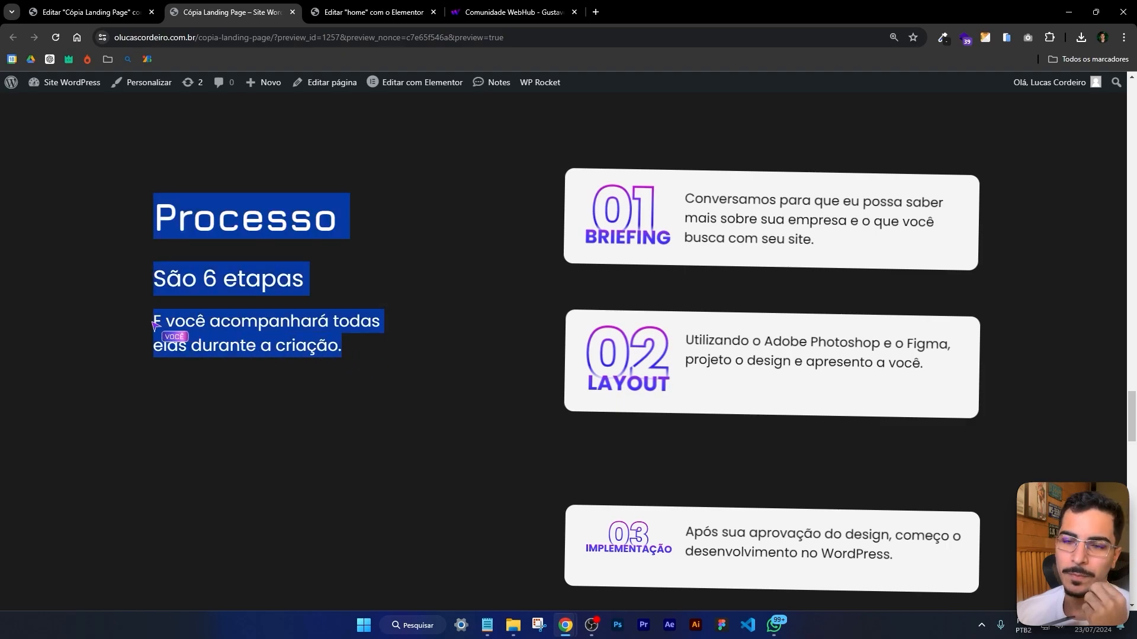
left_click(314, 324)
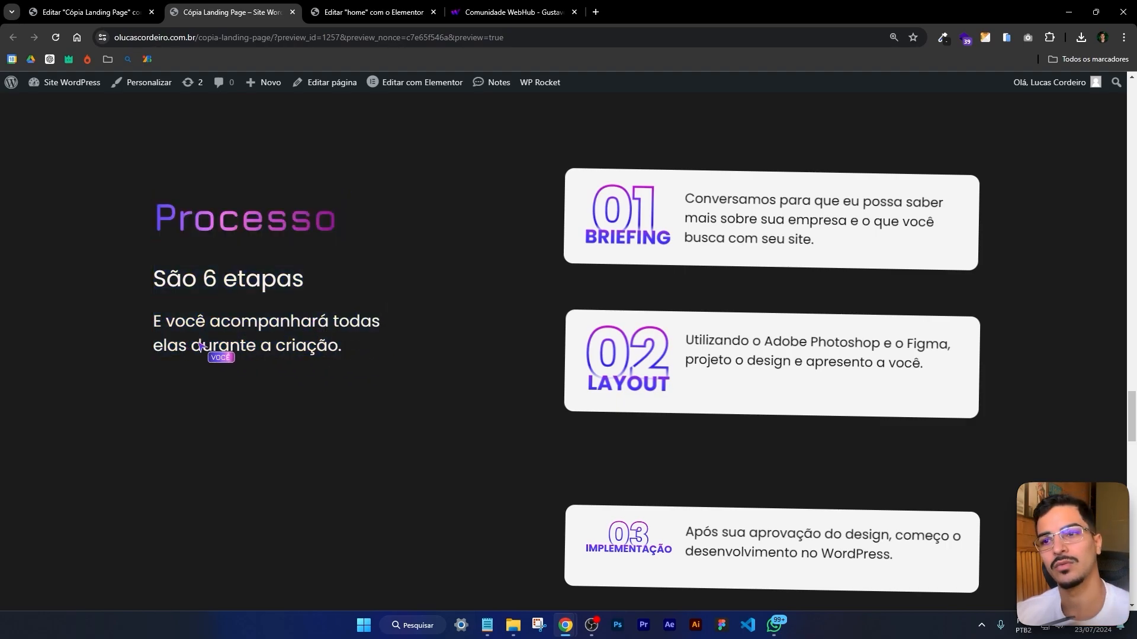
left_click_drag(153, 319, 384, 354)
left_click(285, 287)
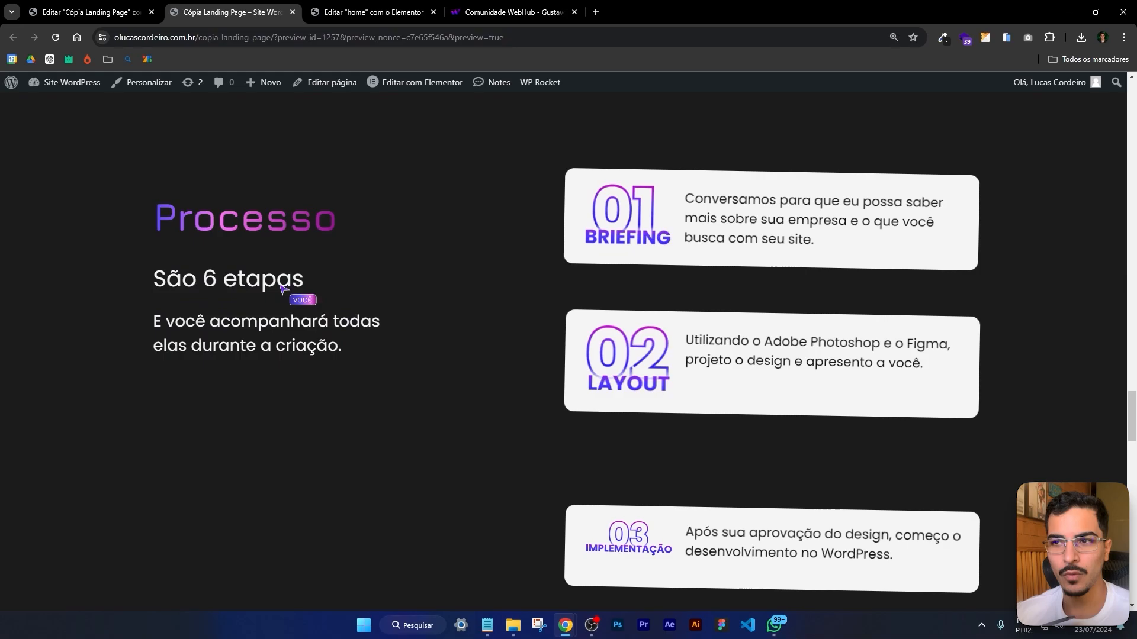
mouse_move(302, 282)
left_mouse_down()
mouse_move(148, 285)
mouse_move(299, 284)
left_mouse_up()
left_click(401, 322)
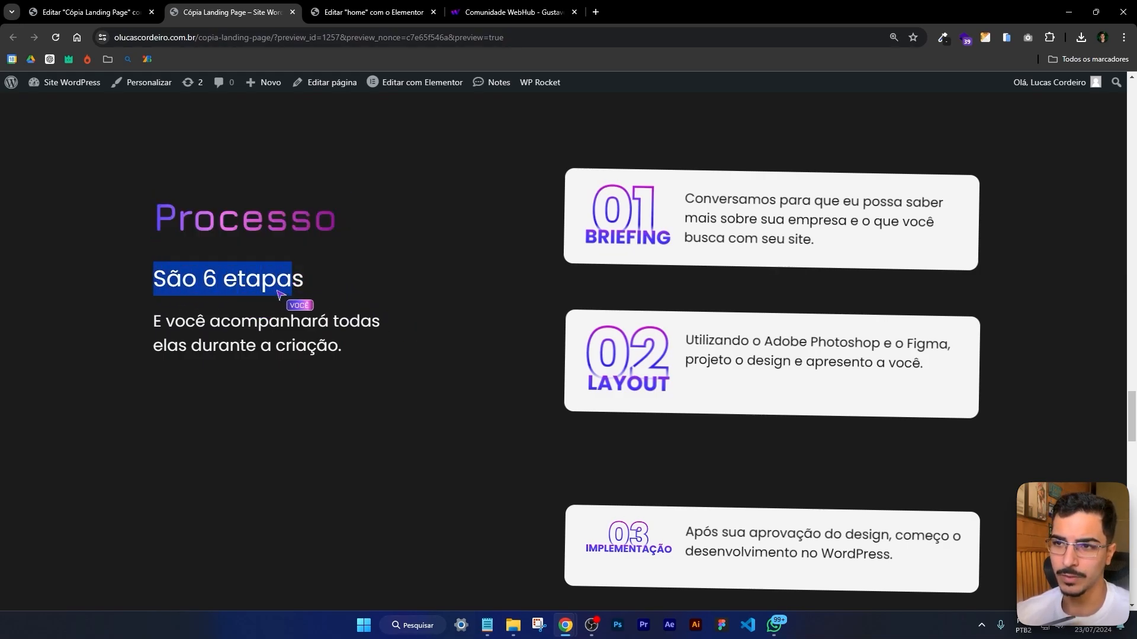
Compare the "Meus projetos" title with the "Processo" title, alternating between the Elementor editor and the preview
key("ctrl+shift+Tab")
scroll(384, 243, "down", 9)
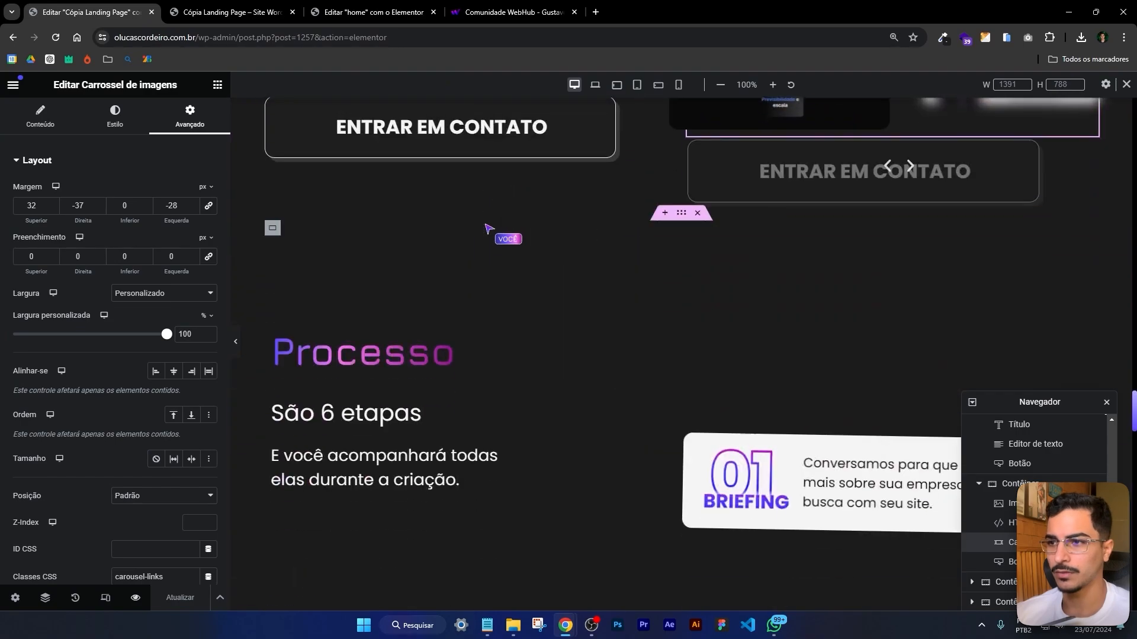
left_click(407, 232)
scroll(498, 348, "up", 9)
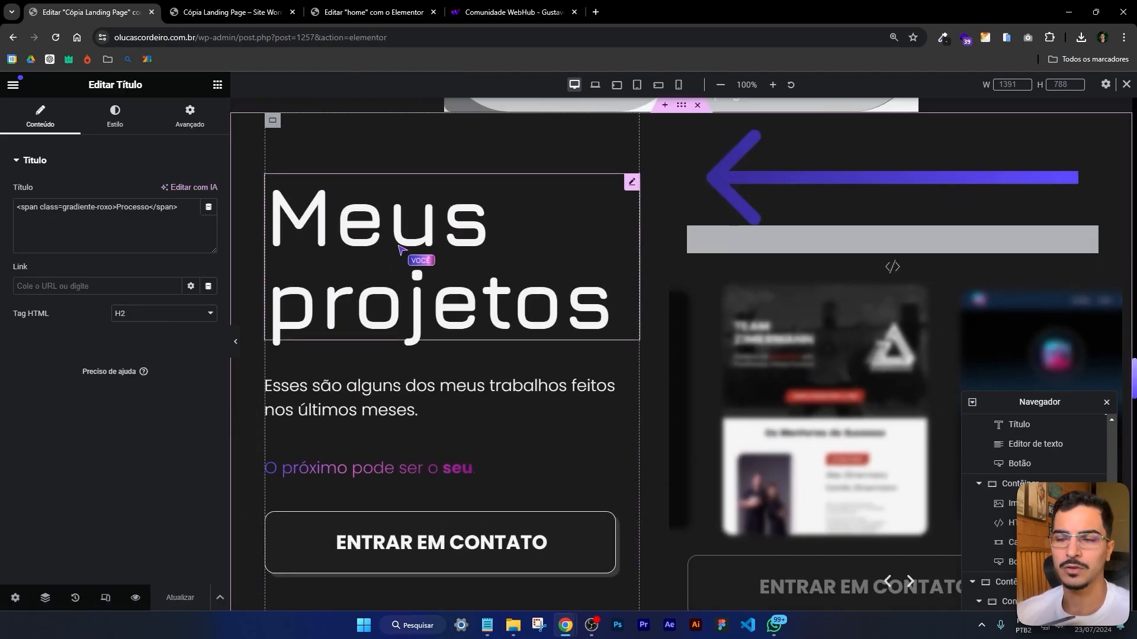
left_click(244, 12)
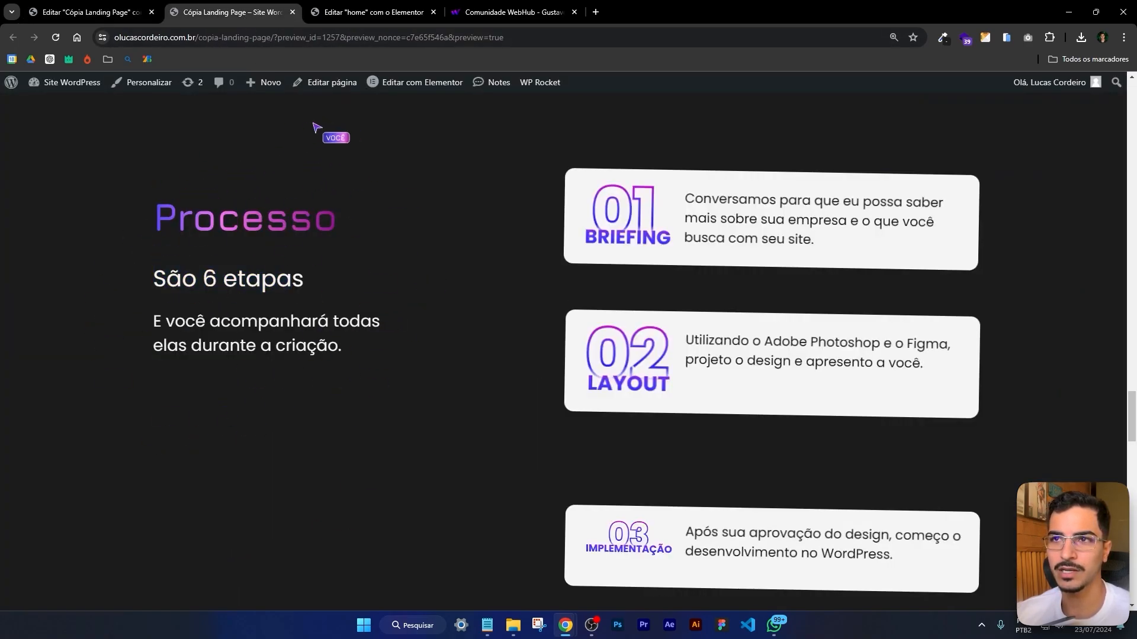
left_click(80, 12)
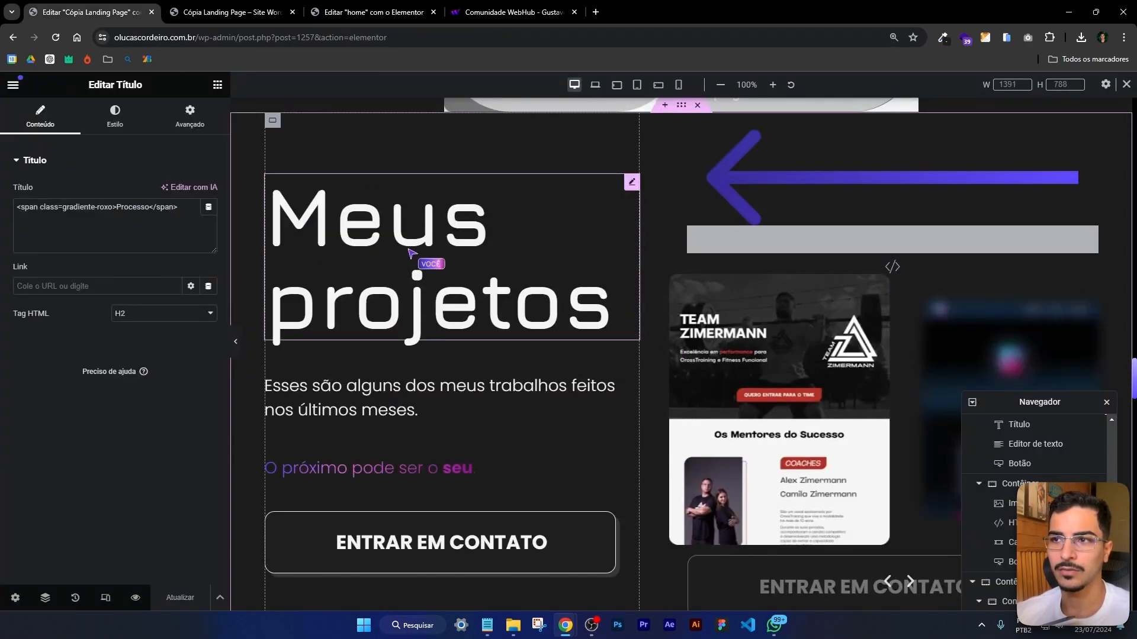
left_click(529, 301)
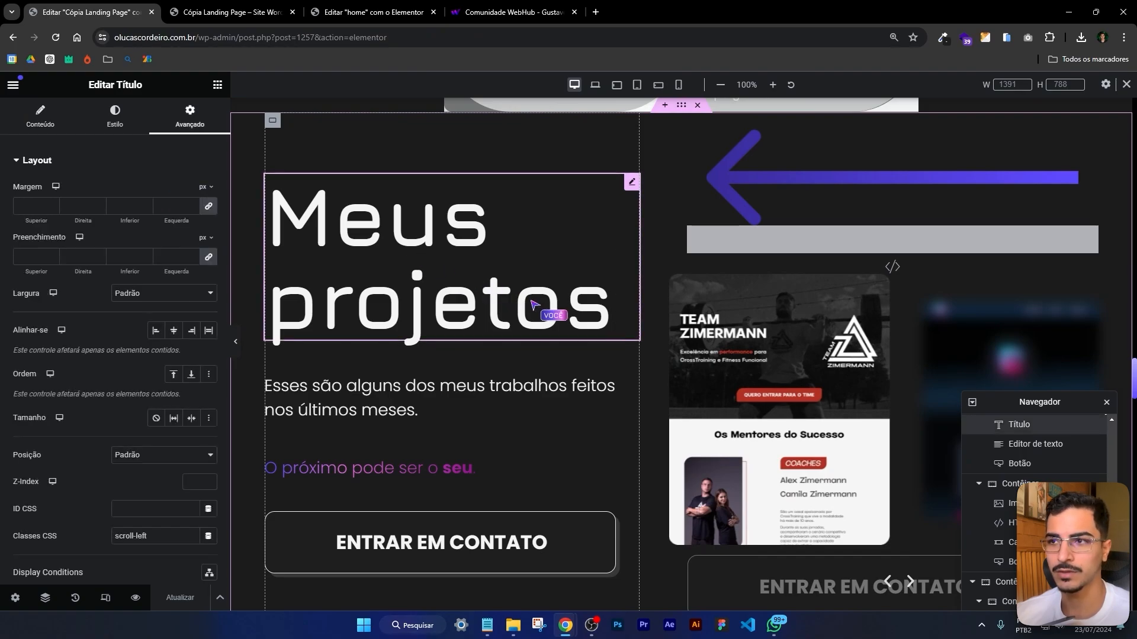
Increase the font size of the "Processo" title in its typography settings
scroll(531, 301, "down", 8)
scroll(535, 306, "down", 1)
left_click(426, 237)
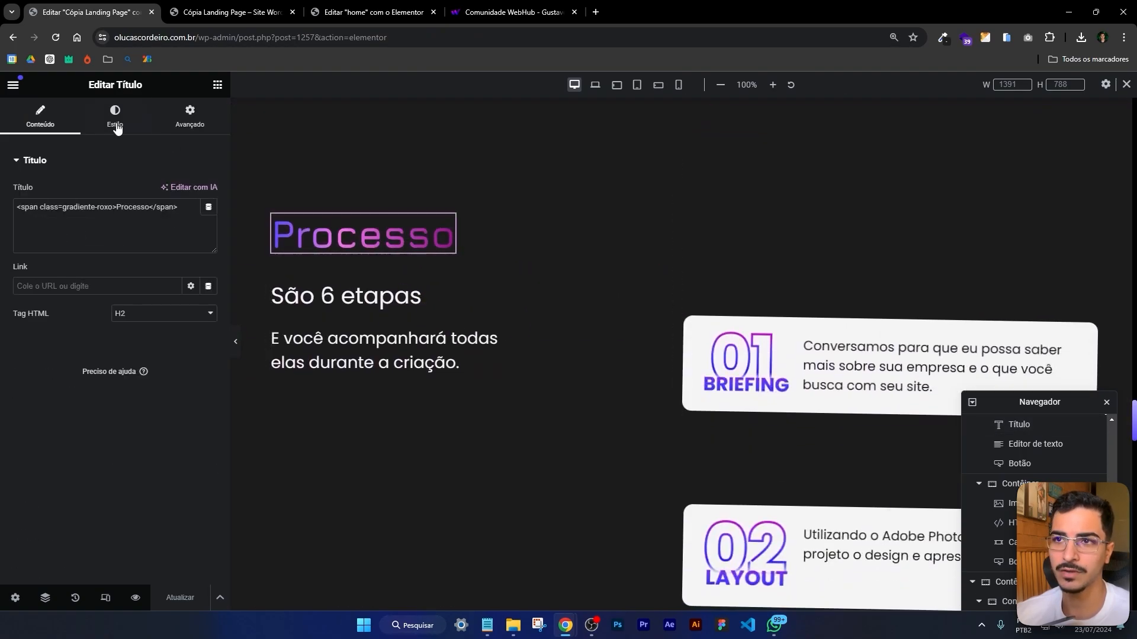
left_click(114, 116)
left_click(208, 245)
left_click_drag(69, 351, 88, 350)
Check the margins of the "São 6 etapas" text and set the item spacing of its parent container to 0 px
left_click(412, 324)
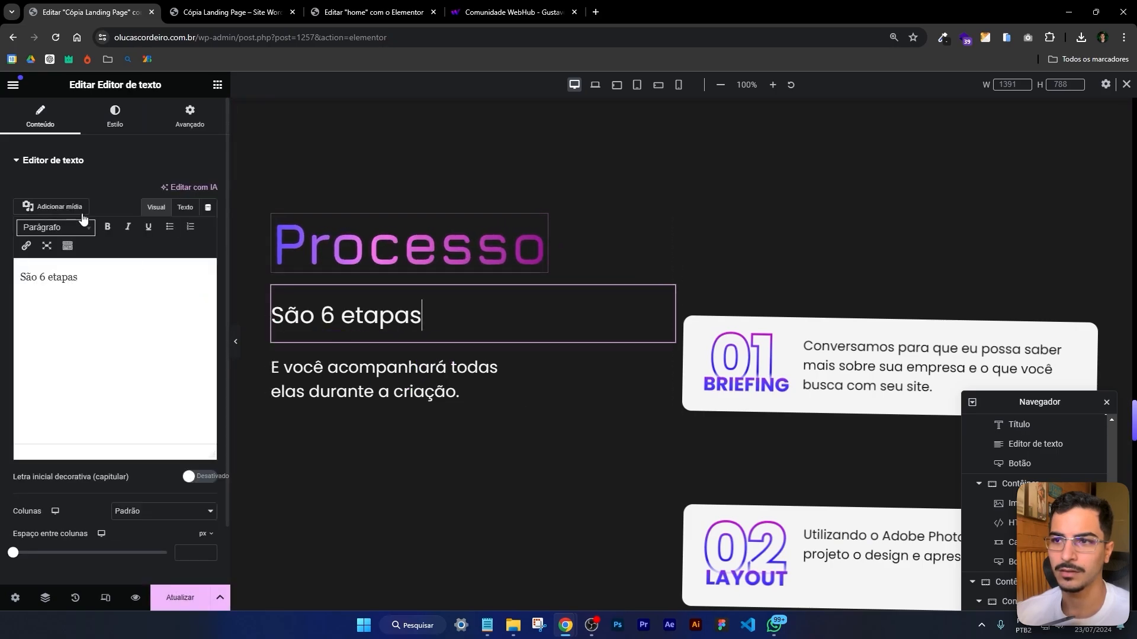
left_click(190, 115)
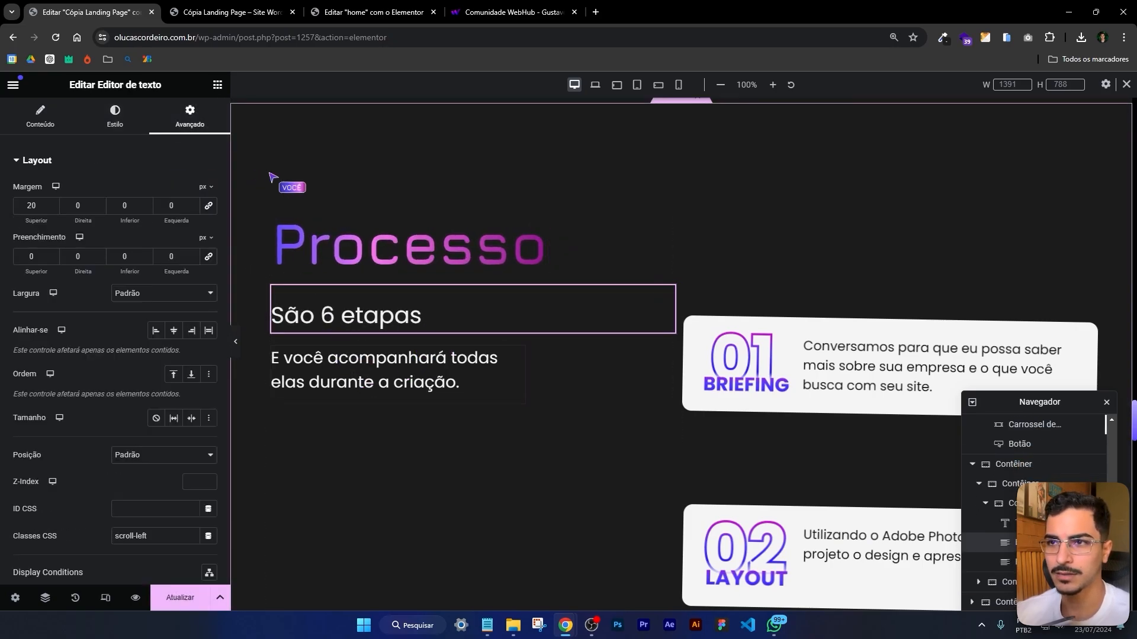
left_click(276, 117)
scroll(101, 264, "down", 1)
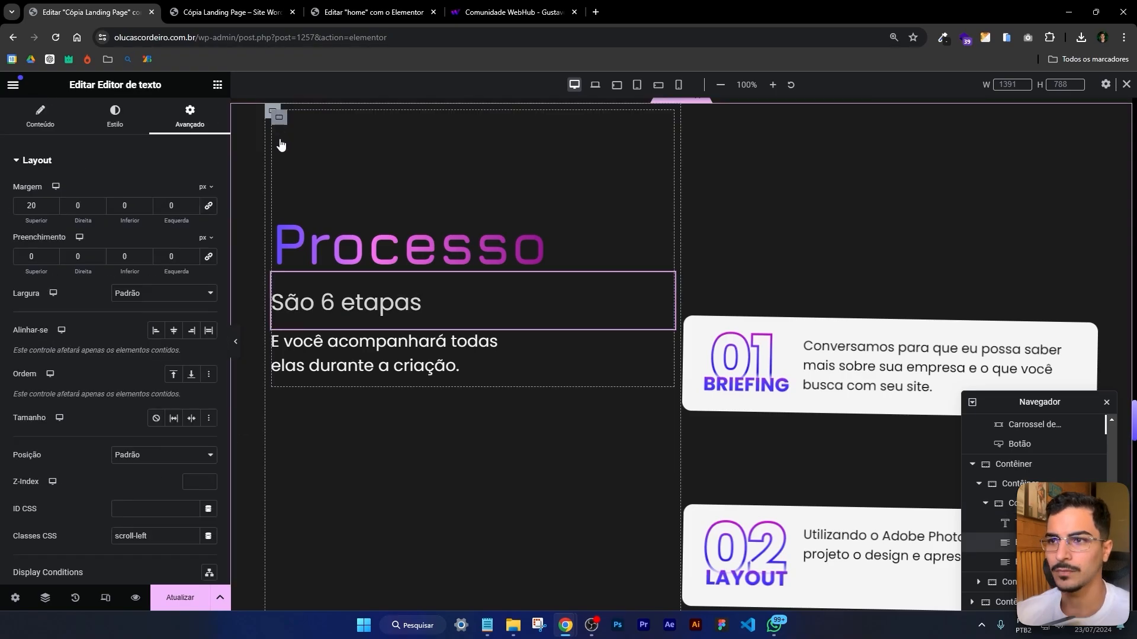
Set the "Processo" text container's top padding to 255 px, update the page and reload its preview
left_click(276, 116)
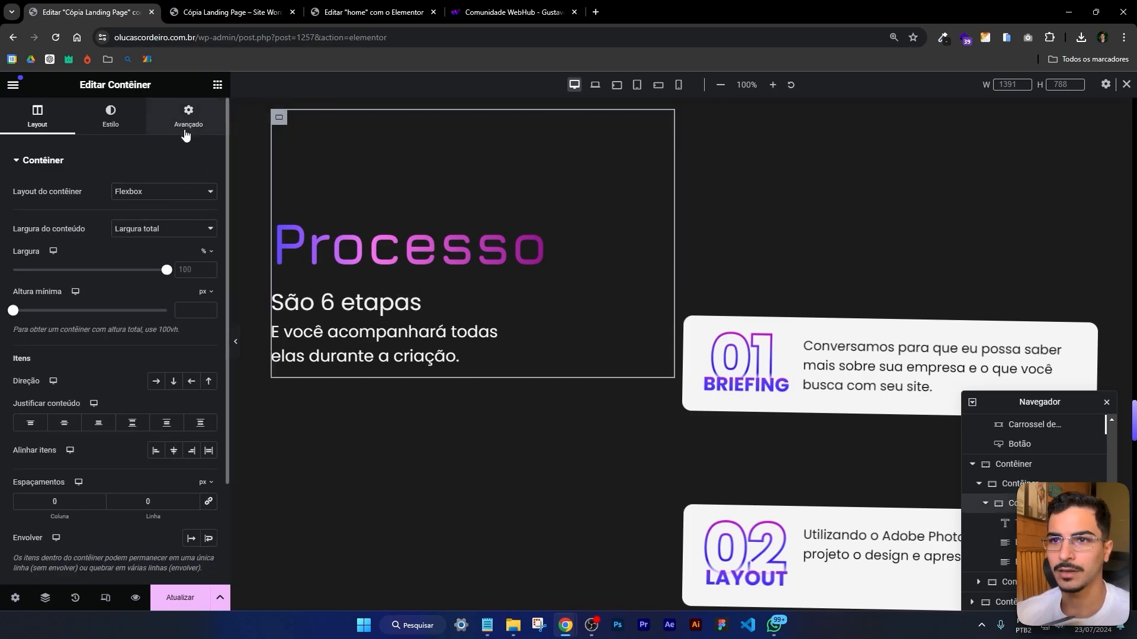
left_click(186, 122)
mouse_move(36, 272)
left_mouse_down()
mouse_move(108, 272)
mouse_move(41, 271)
left_mouse_up()
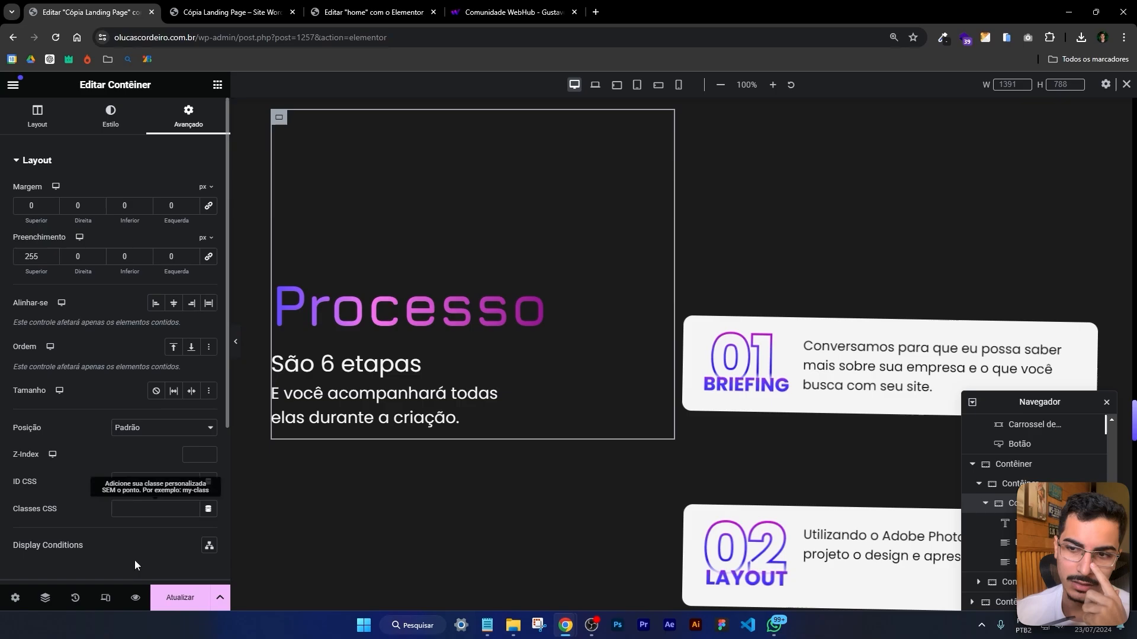
key("ctrl+s")
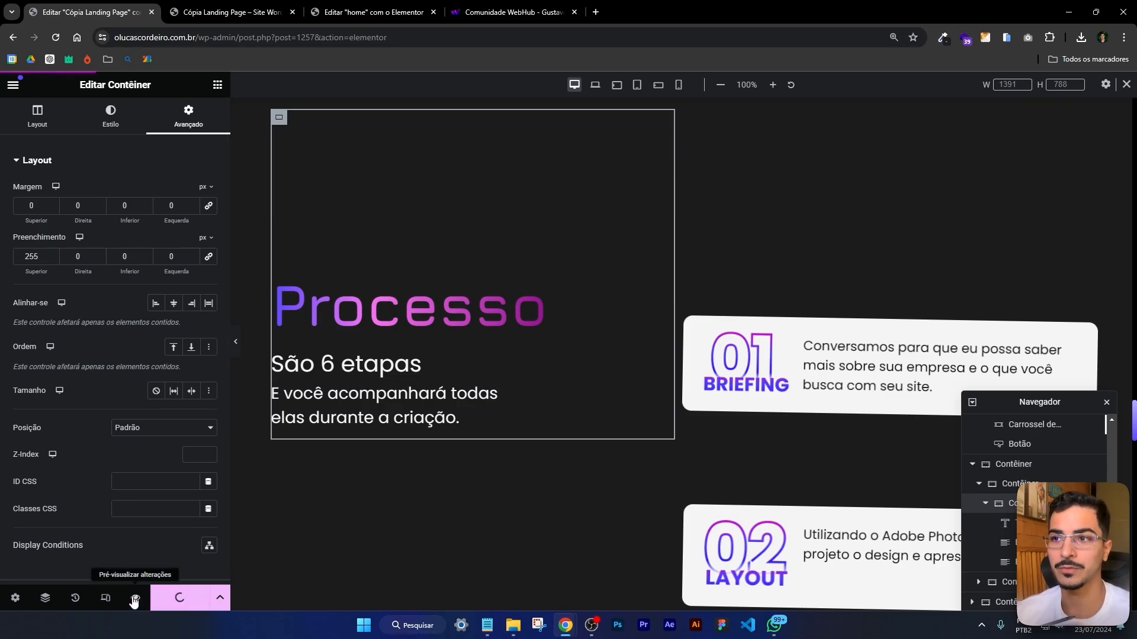
left_click(135, 598)
key("ctrl+Tab")
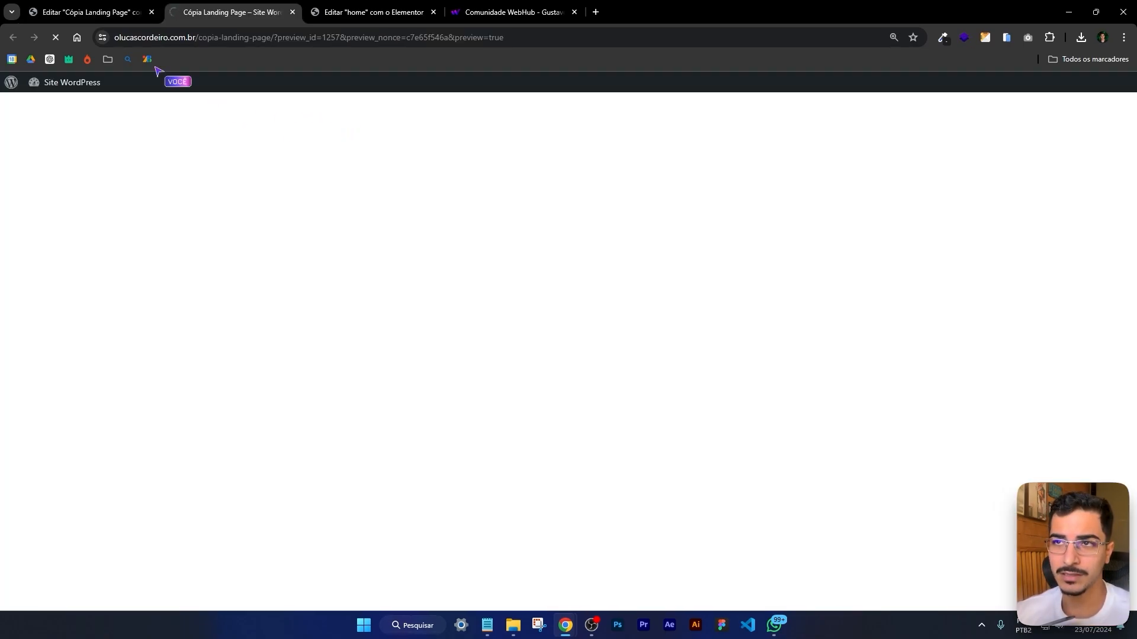
key("ctrl+shift+Tab")
Review the "Processo" text container's sticky motion settings and inspect how the section looks in the notebook view
scroll(366, 395, "up", 3)
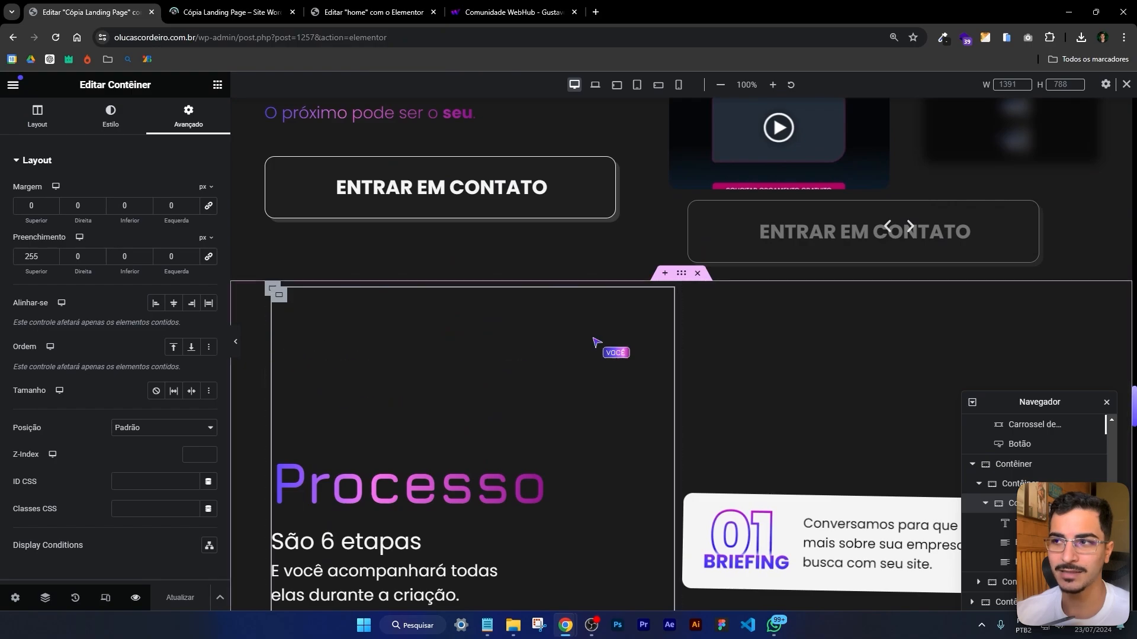
scroll(799, 346, "down", 3)
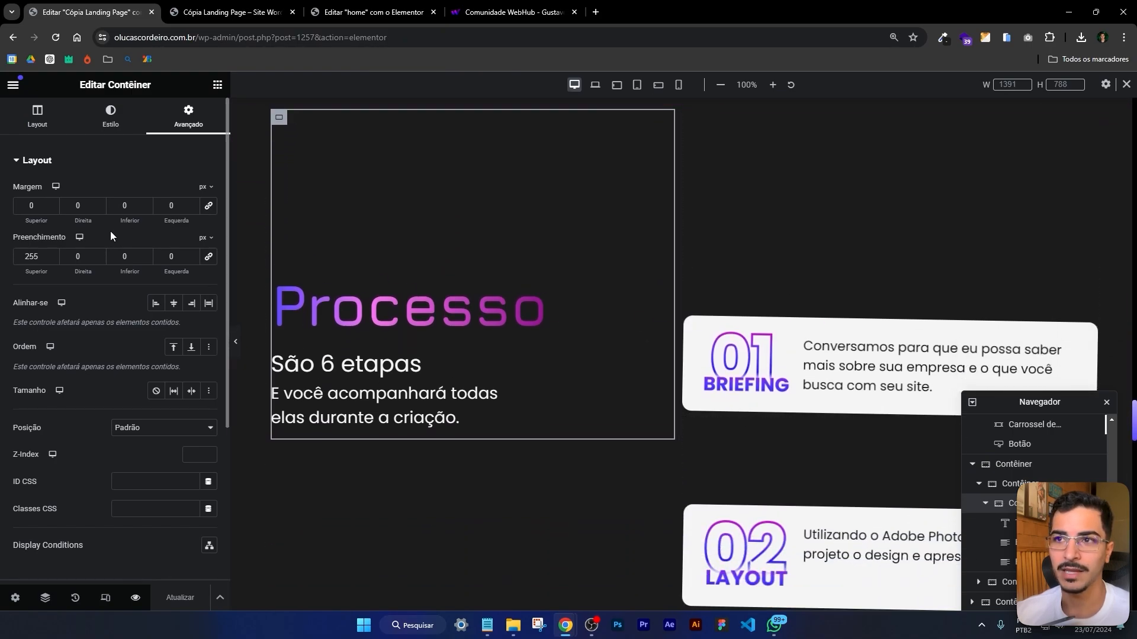
scroll(110, 231, "down", 3)
left_click(97, 419)
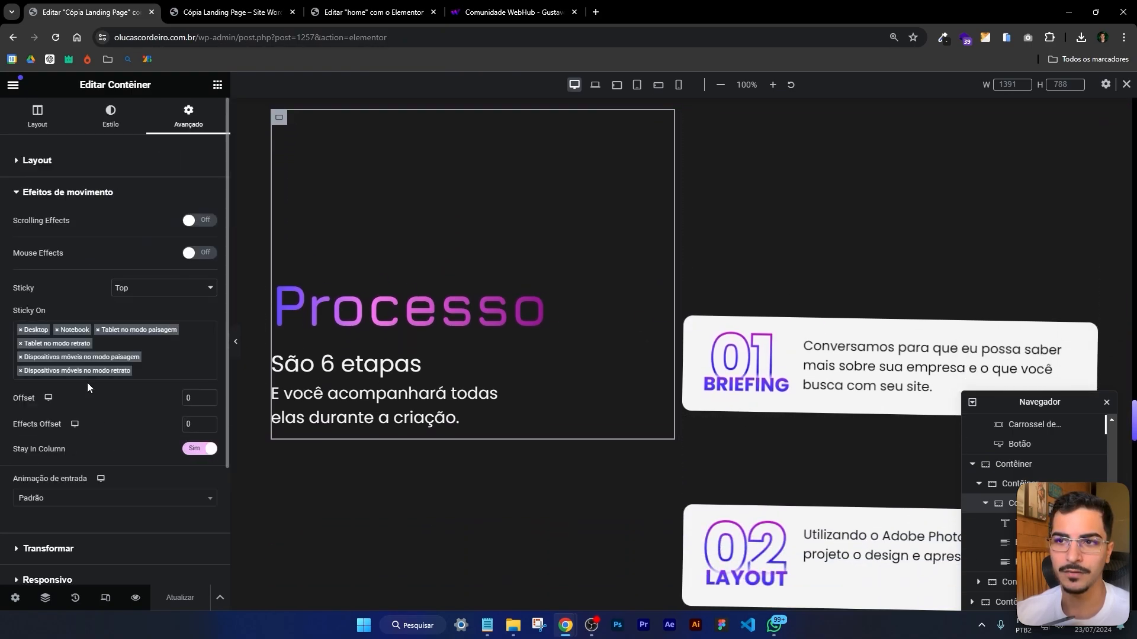
scroll(780, 254, "down", 1)
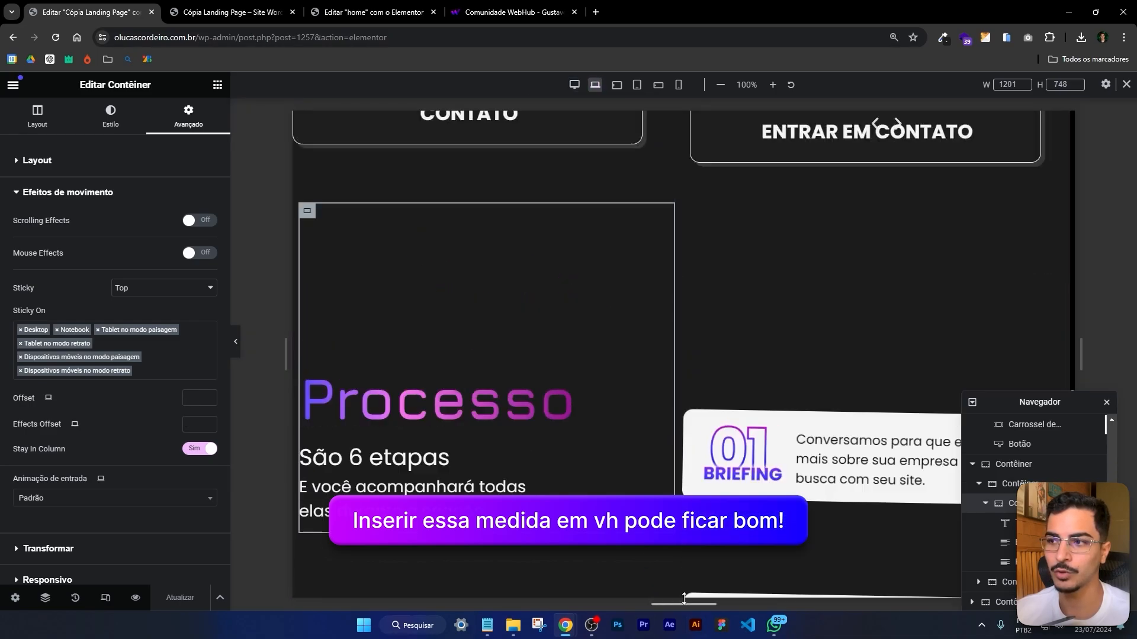
scroll(684, 594, "up", 2)
scroll(622, 309, "down", 3)
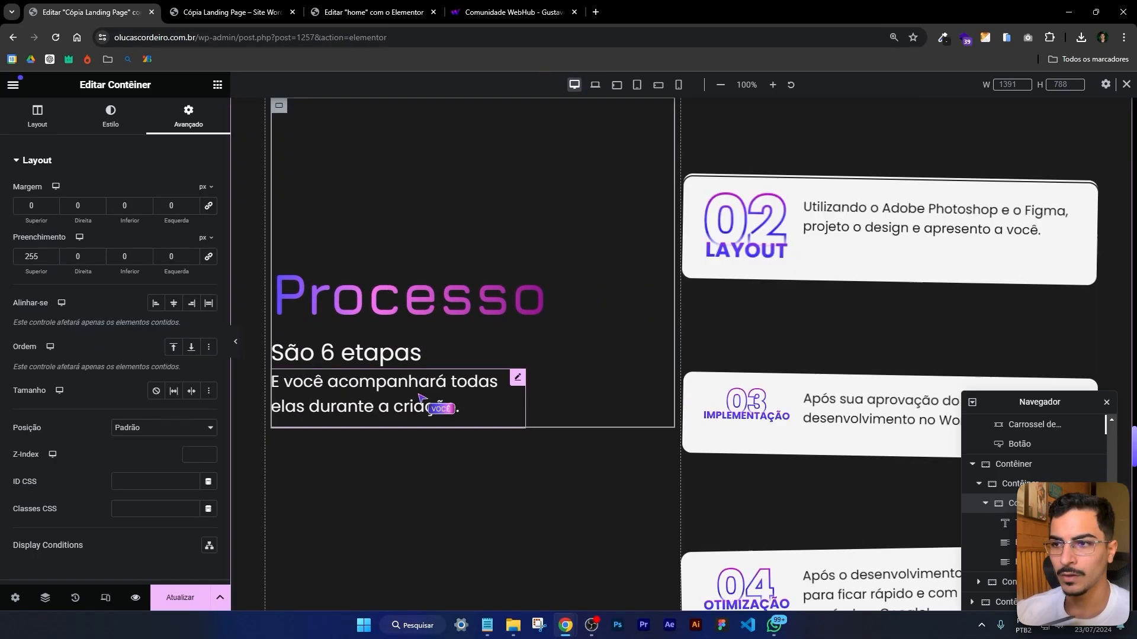
Reduce the font size of the "E você acompanhará todas elas durante a criação." paragraph to 22 px
left_click(440, 406)
left_click(114, 117)
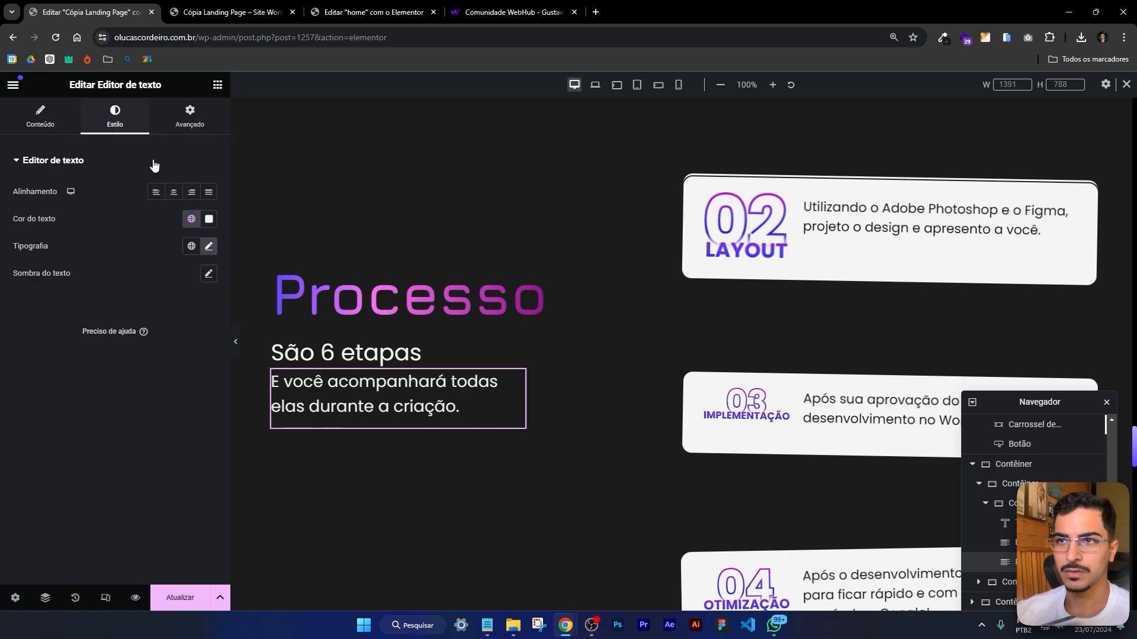
left_click(209, 247)
left_click(198, 352)
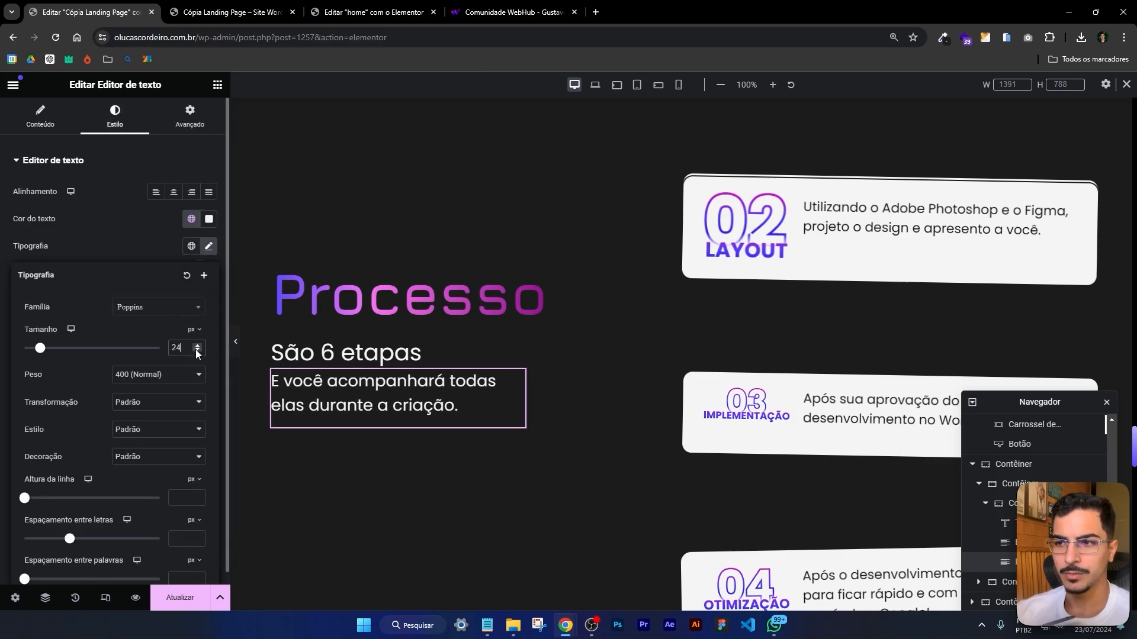
left_click(198, 352)
left_click(197, 352)
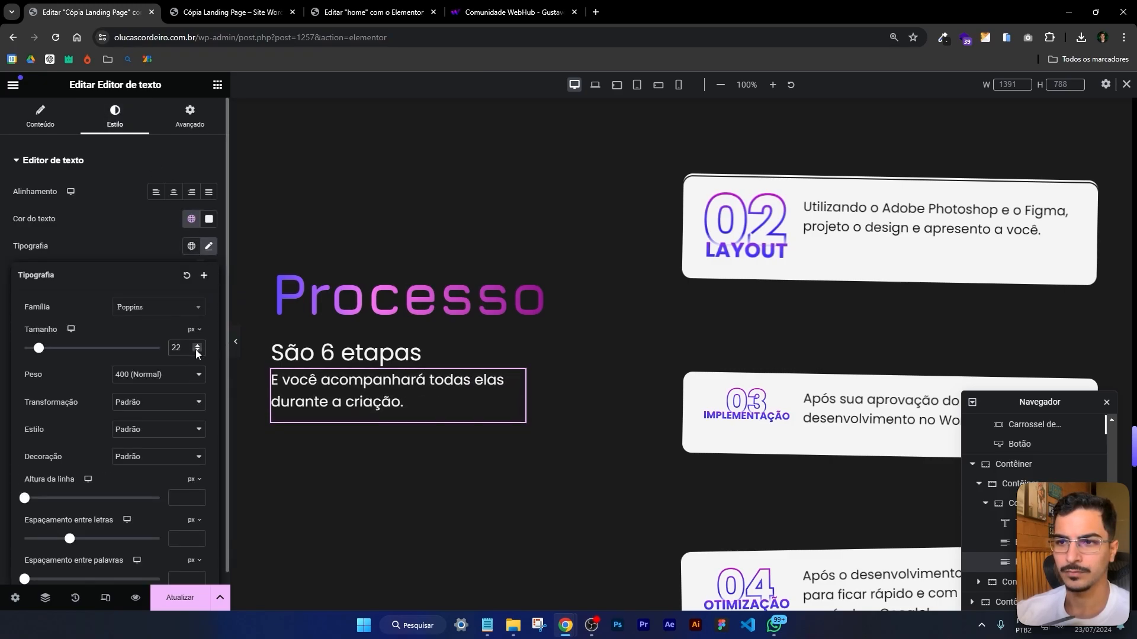
Set the paragraph's text color to #F5F5F5 with reduced opacity and recheck its typography settings
left_click(209, 219)
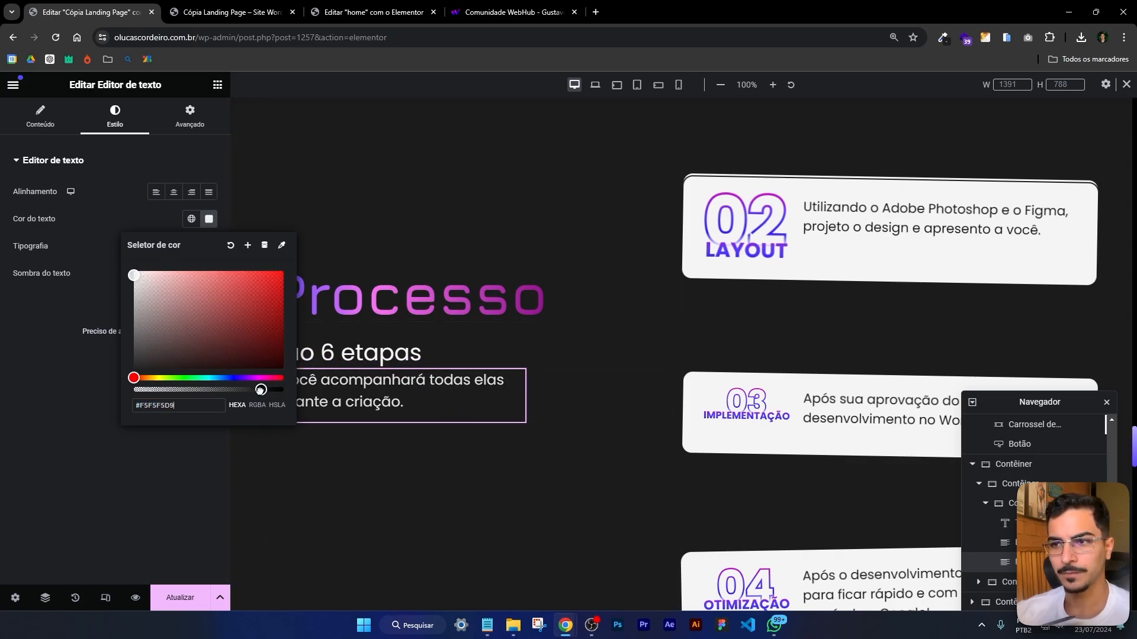
left_click(152, 457)
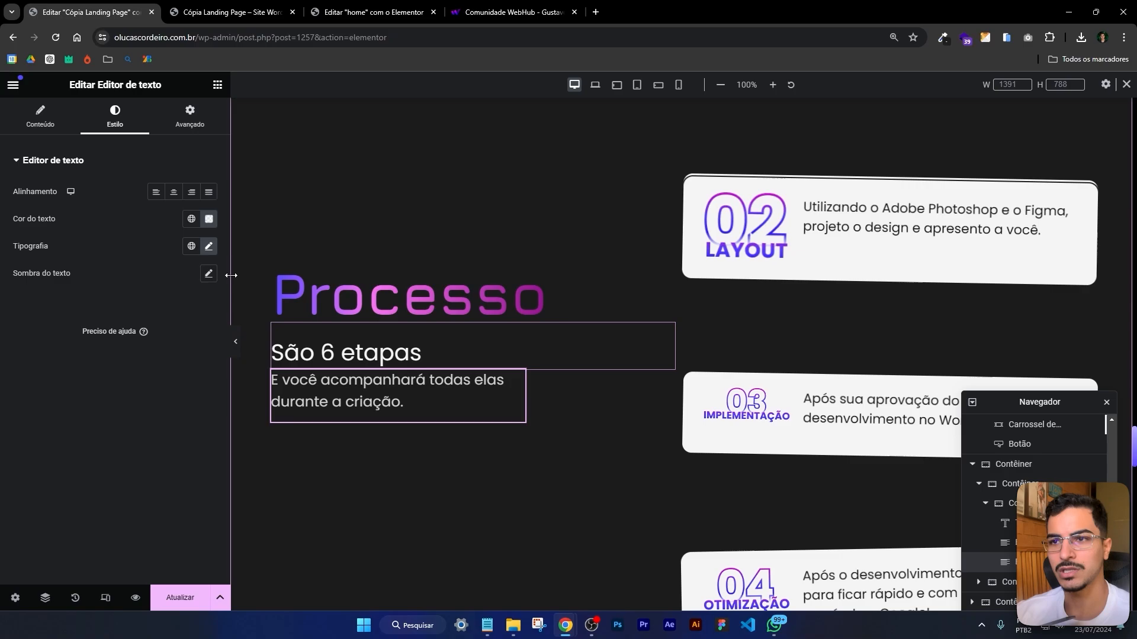
left_click(209, 246)
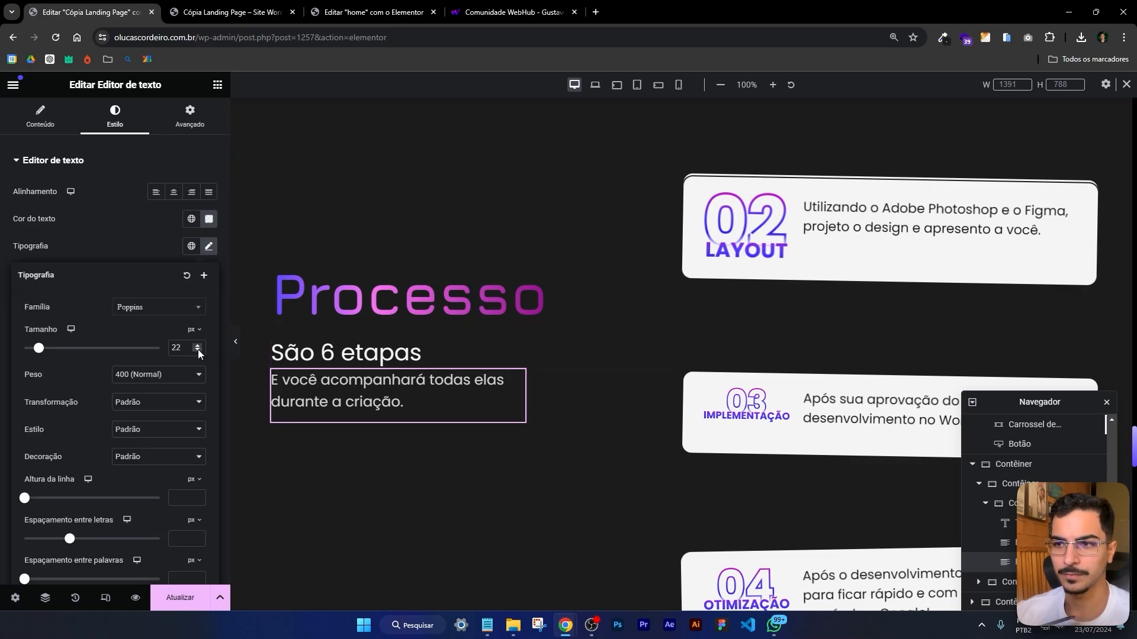
Preview the changes and inspect the "Meus projetos" heading and the empty space between it and the advantages cards
left_click(136, 598)
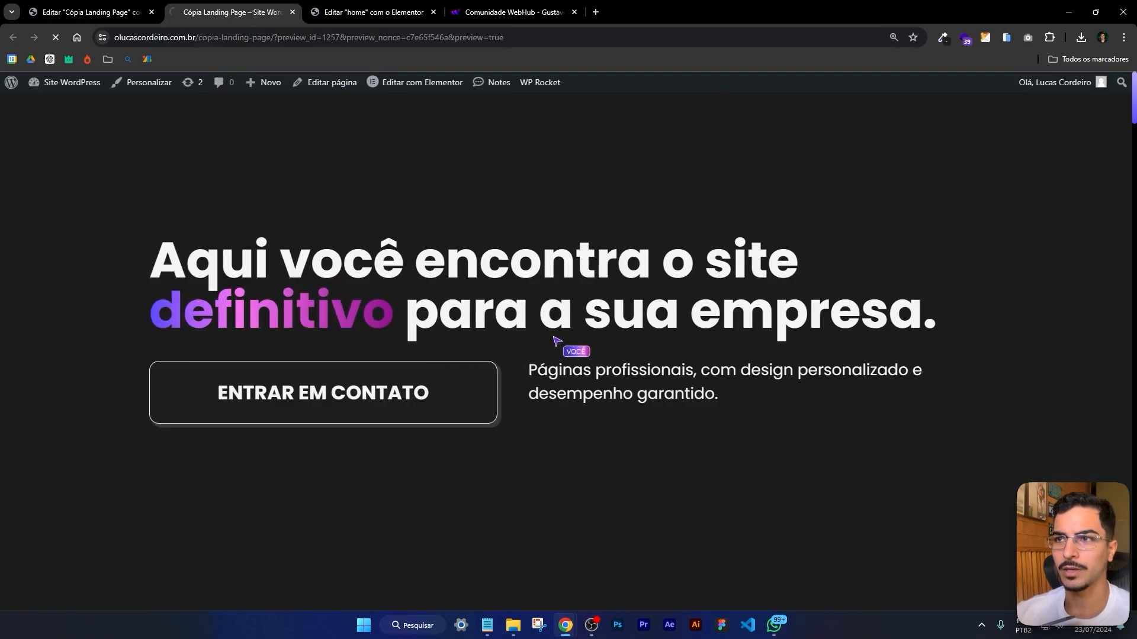
scroll(647, 325, "down", 12)
scroll(668, 304, "down", 11)
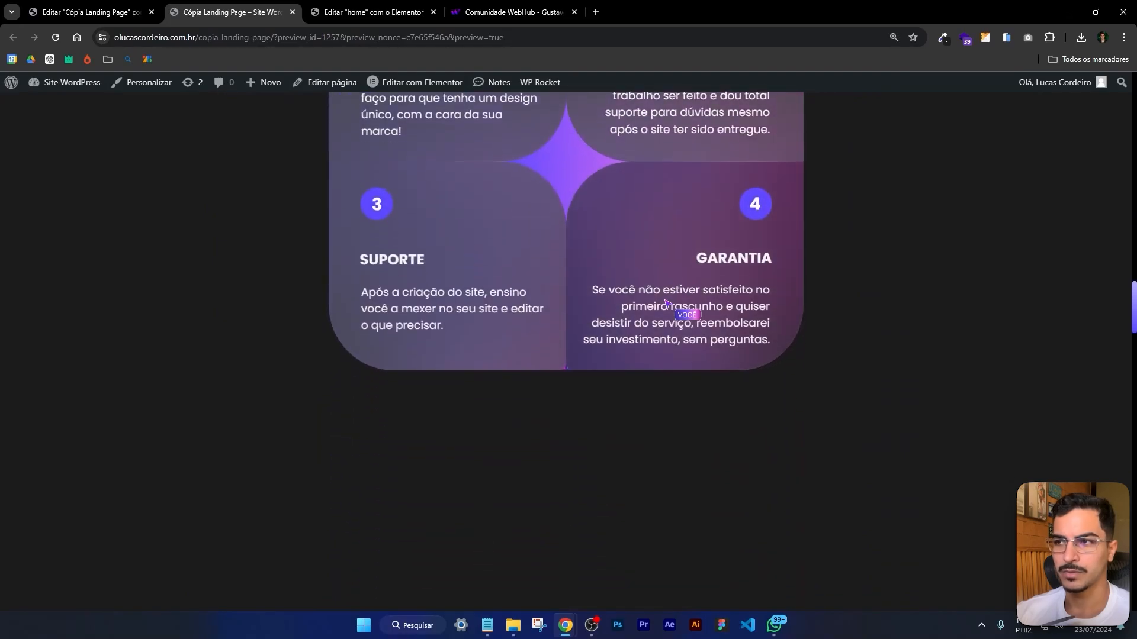
scroll(668, 304, "up", 4)
scroll(537, 323, "up", 2)
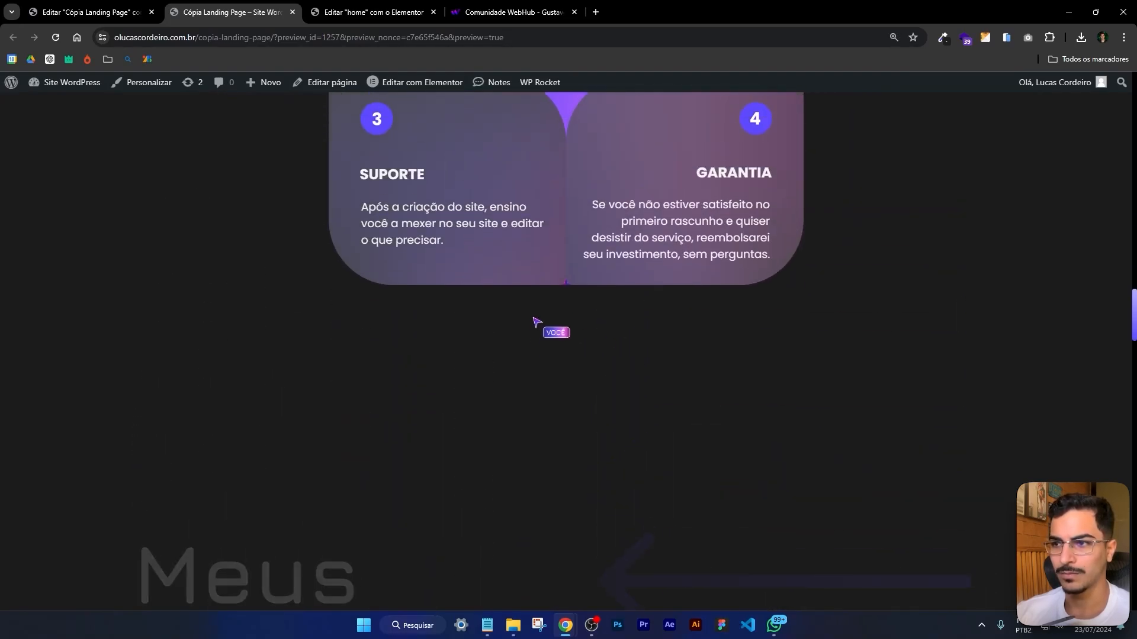
scroll(539, 370, "down", 2)
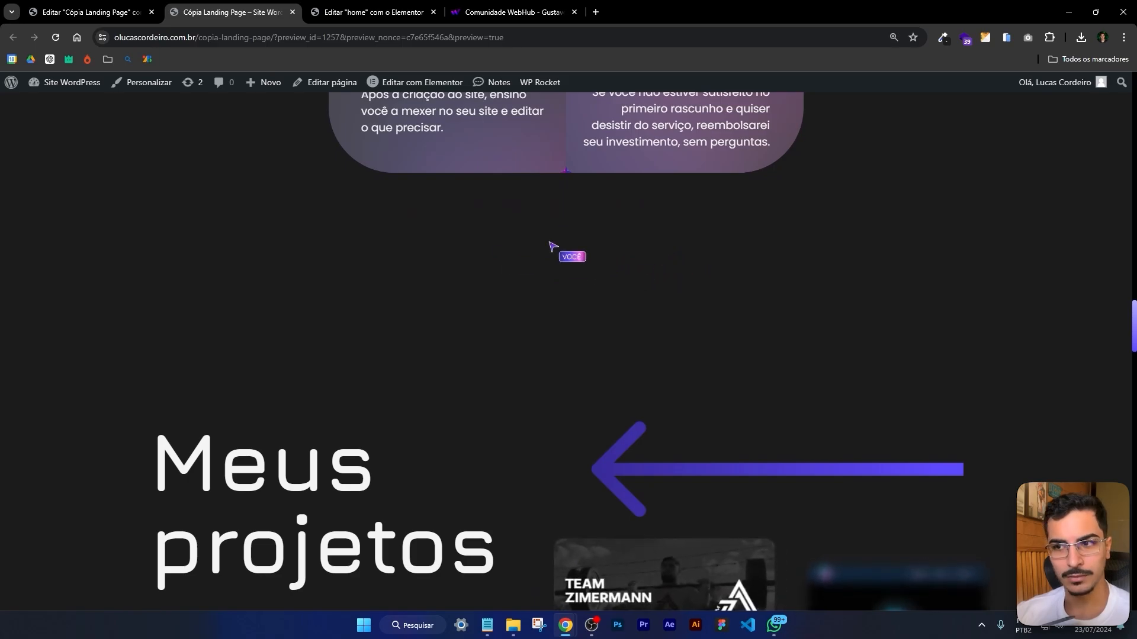
left_click_drag(168, 453, 441, 585)
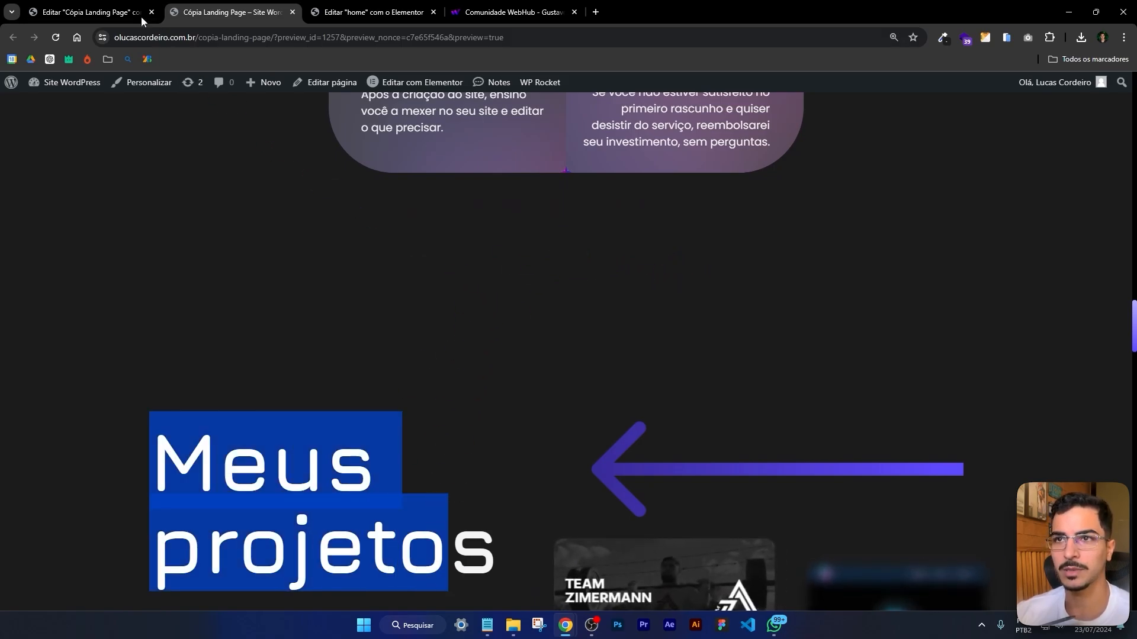
Remove the minimum height of the container holding the "Meus projetos" section by lowering it to 0
left_click(89, 12)
scroll(622, 257, "up", 15)
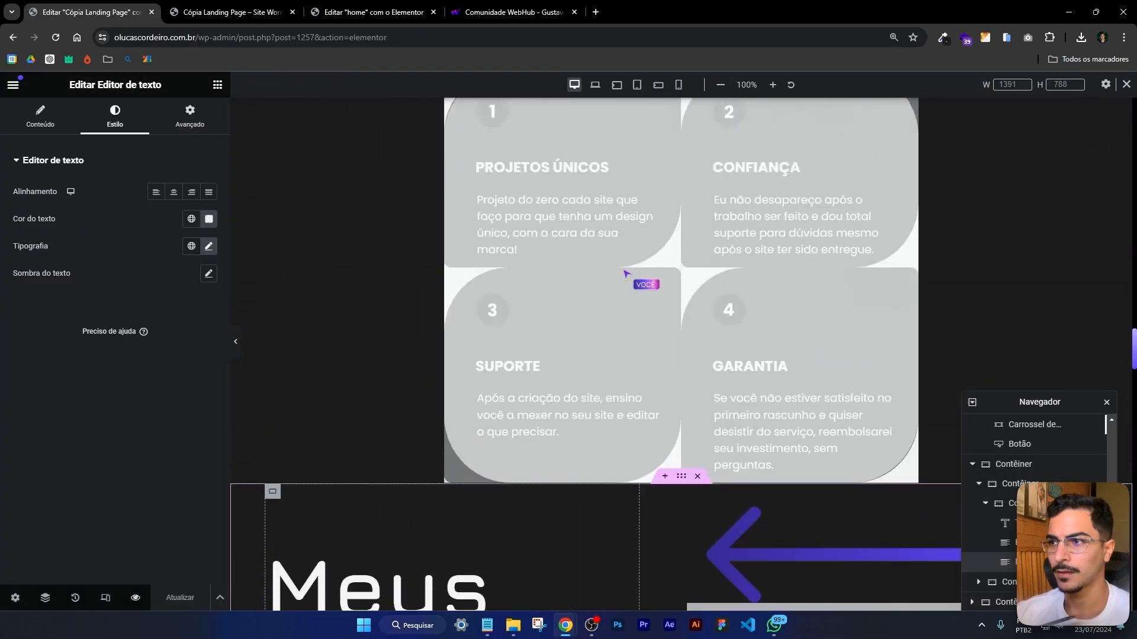
scroll(651, 296, "down", 4)
left_click(680, 251)
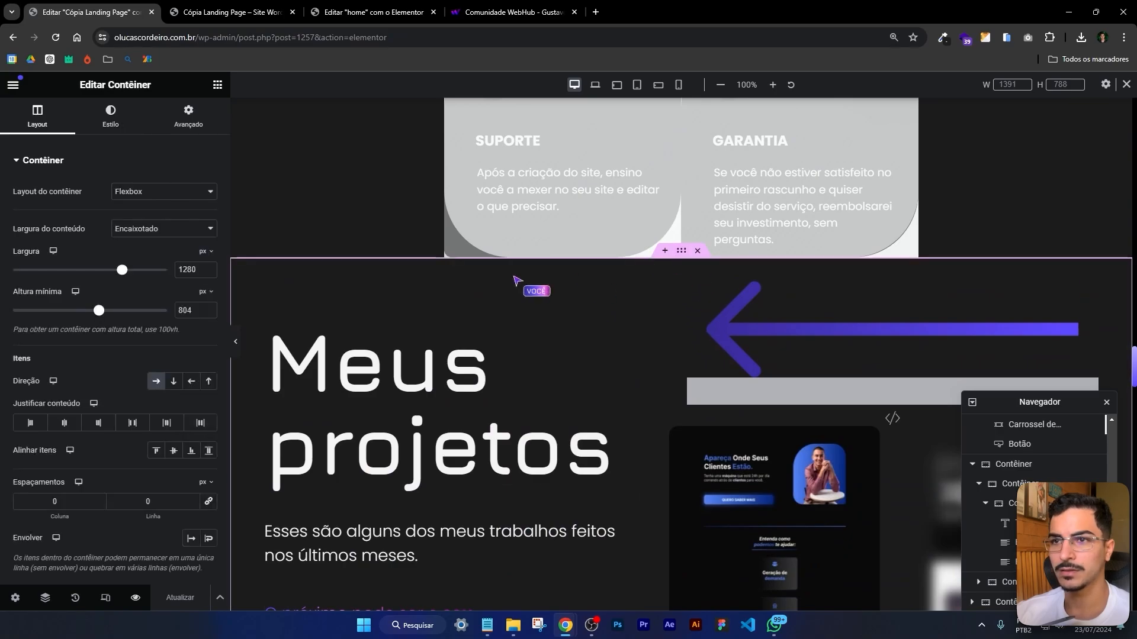
left_click(175, 110)
left_click(37, 113)
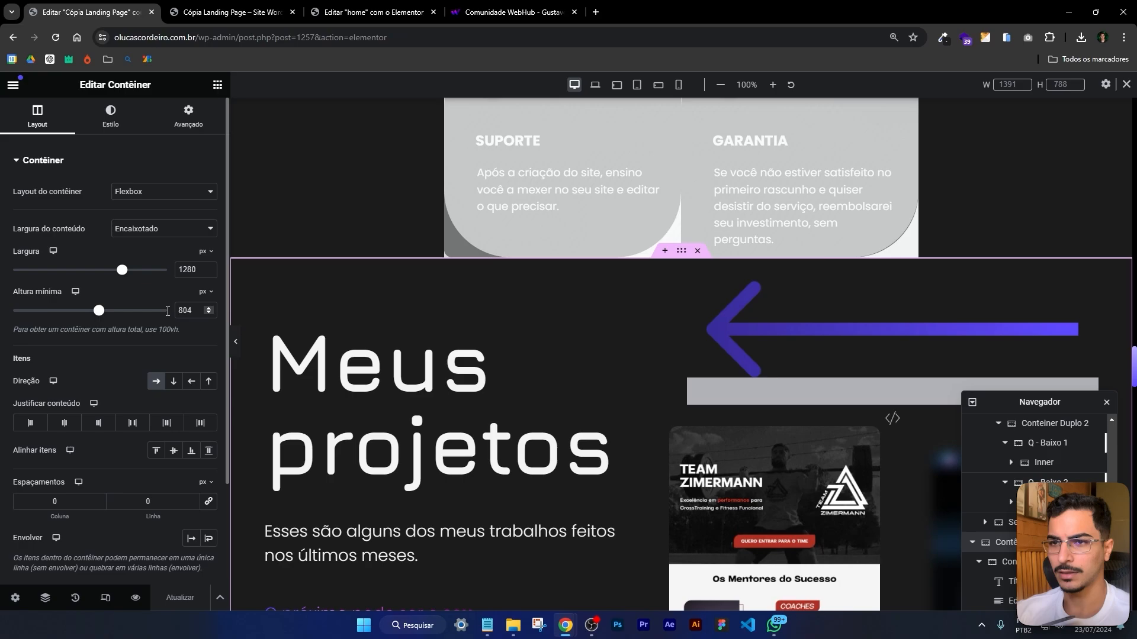
left_click_drag(100, 311, 10, 310)
Set the "Meus projetos" container's top and bottom padding to 100 px, save the page and preview it
left_click(182, 112)
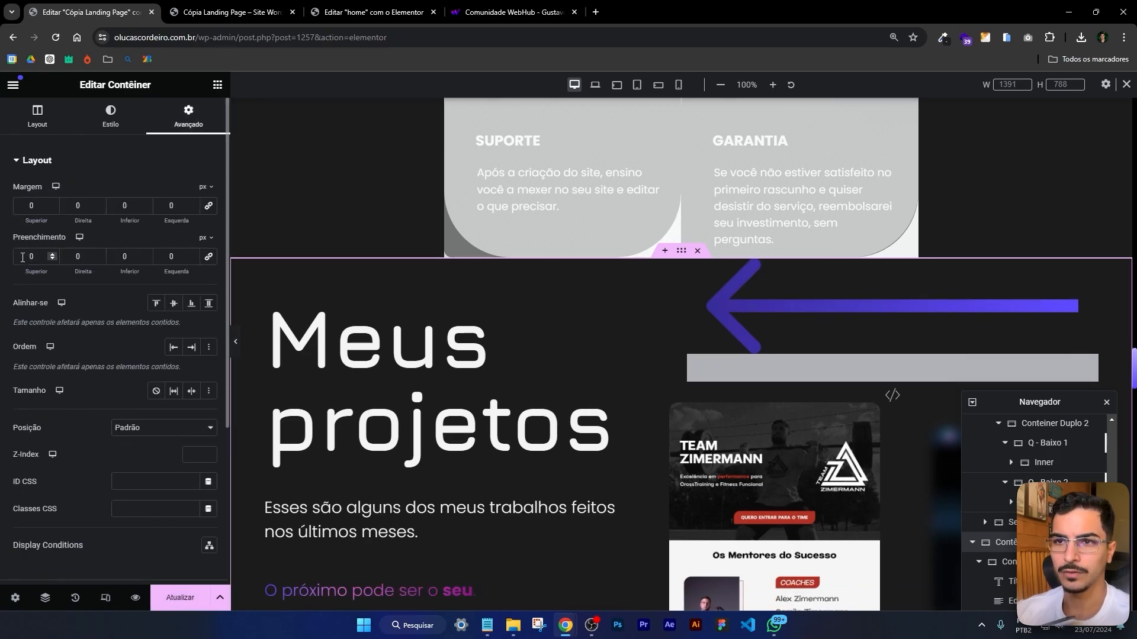
type("100")
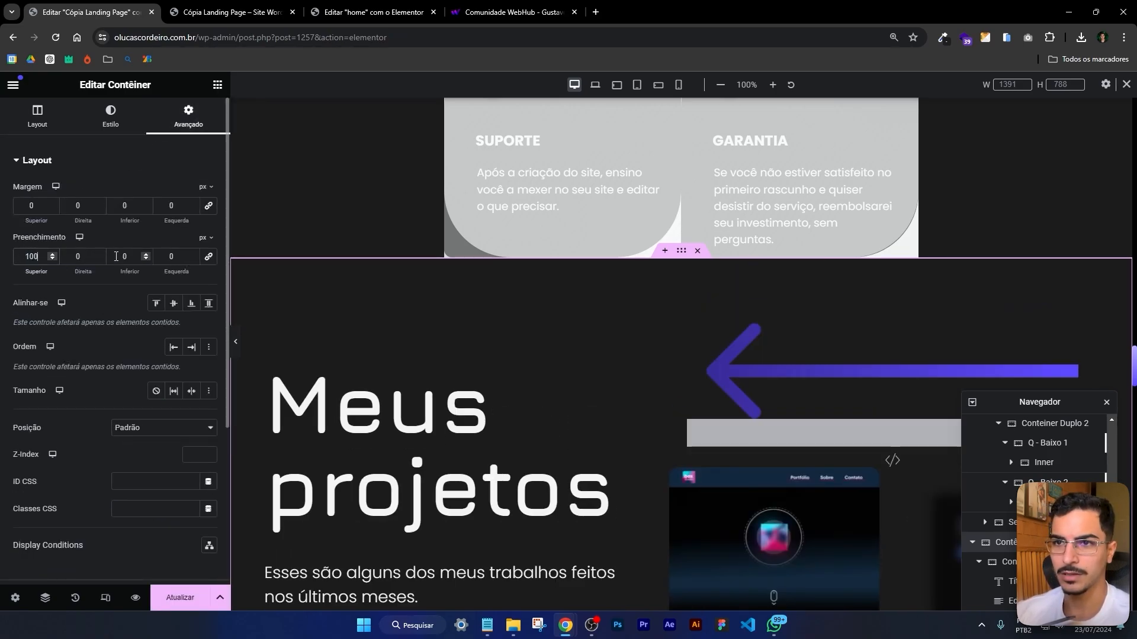
left_click(166, 591)
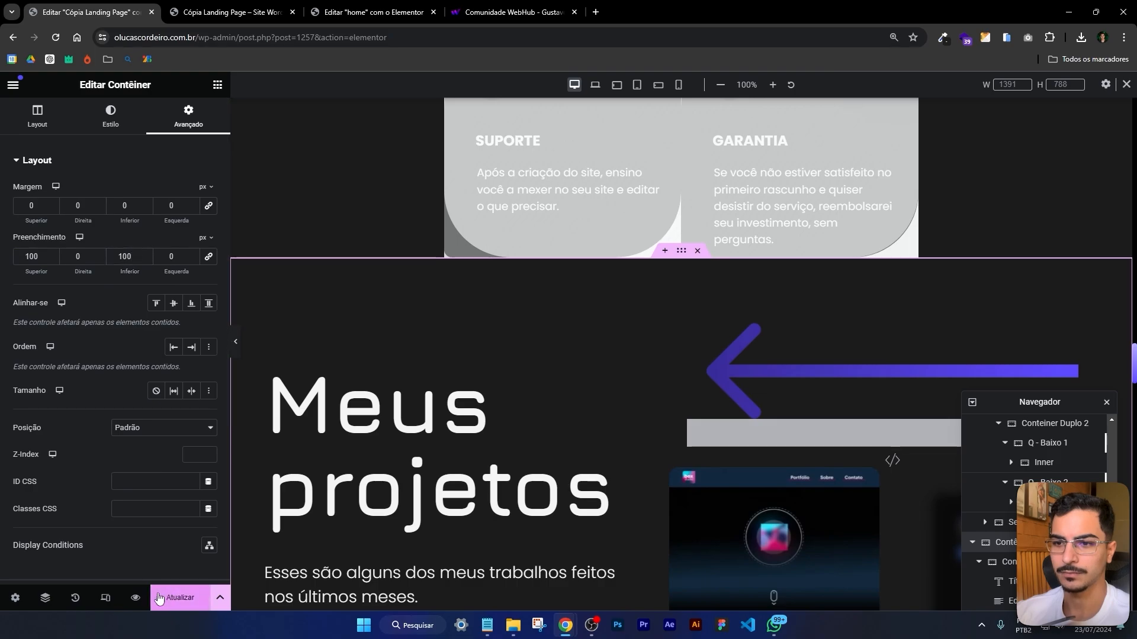
left_click(135, 597)
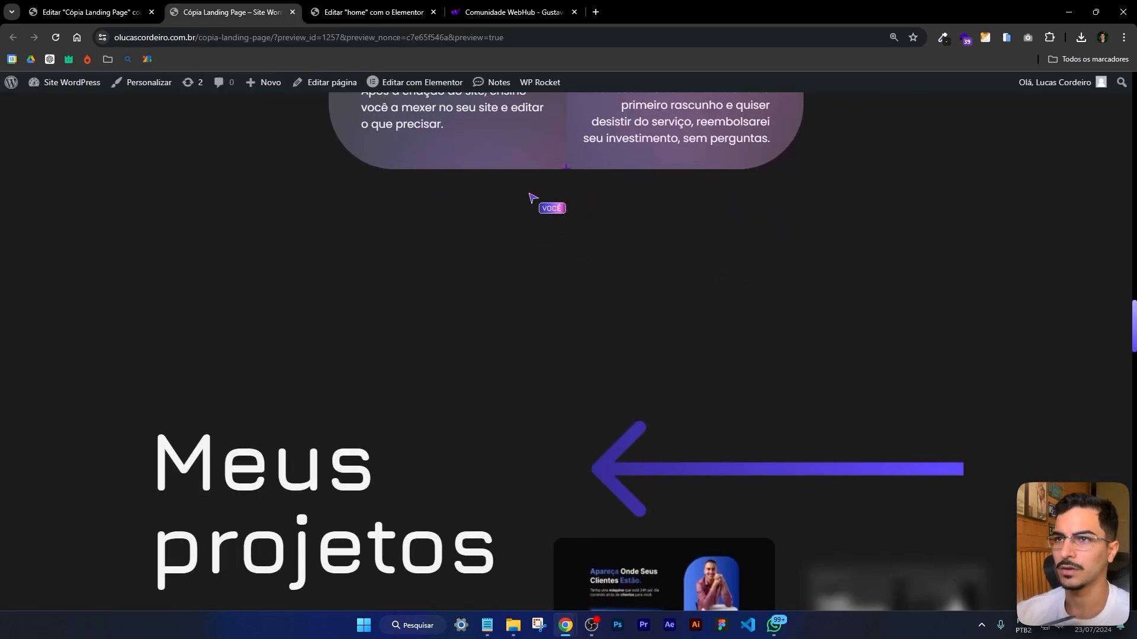
Clear the desktop minimum height of the outer container that starts with the "Sobre mim" section and save the page
left_click(83, 12)
scroll(645, 358, "up", 15)
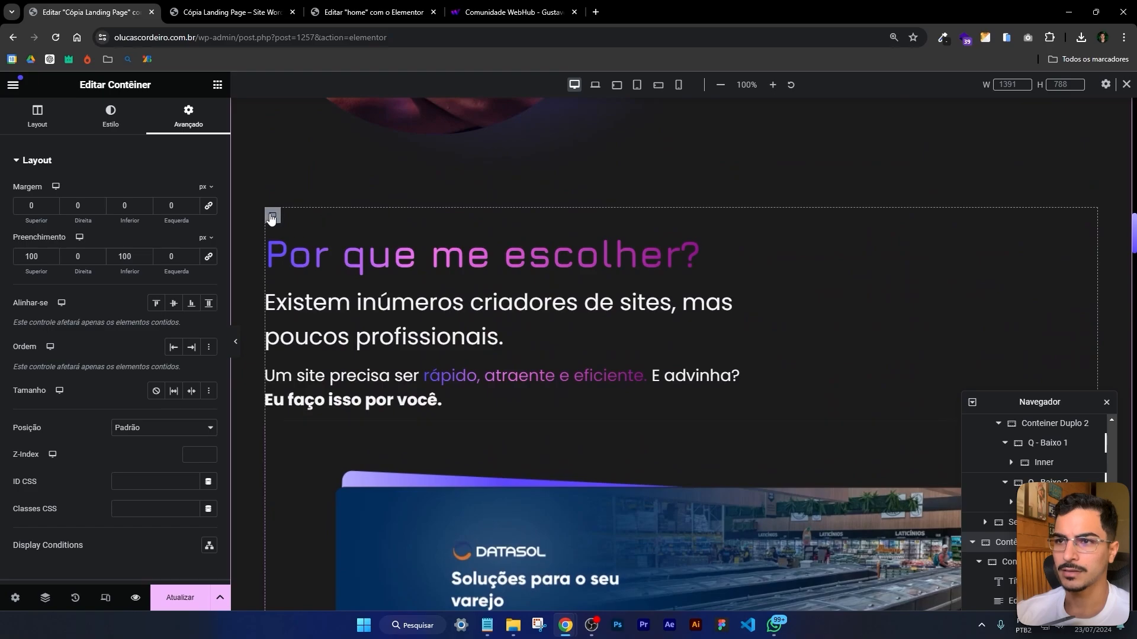
left_click(272, 219)
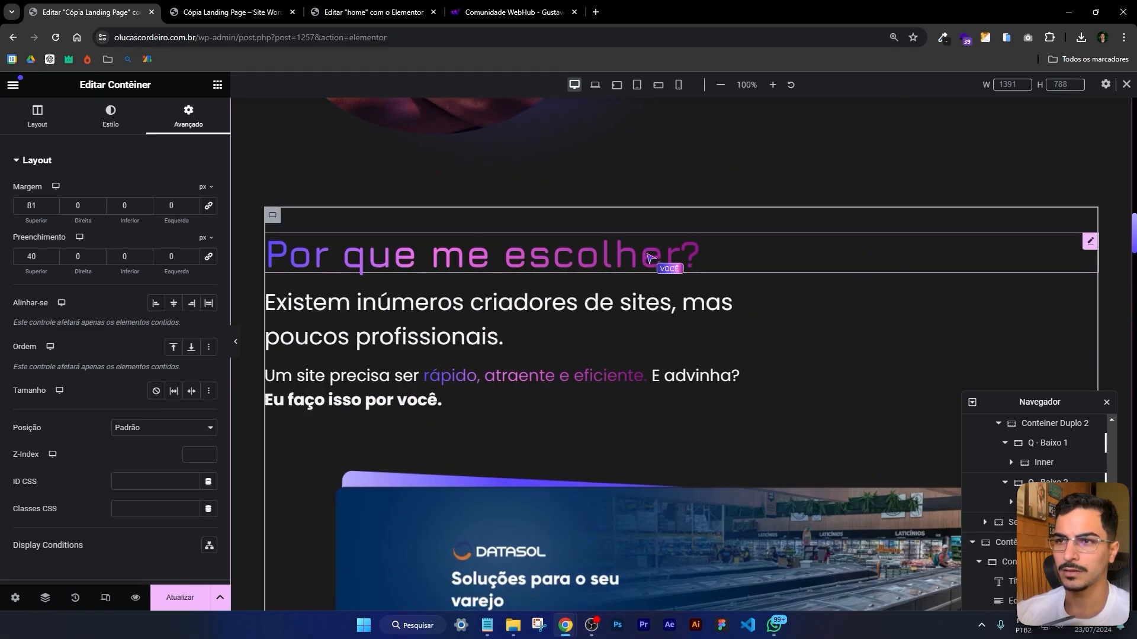
scroll(651, 261, "down", 18)
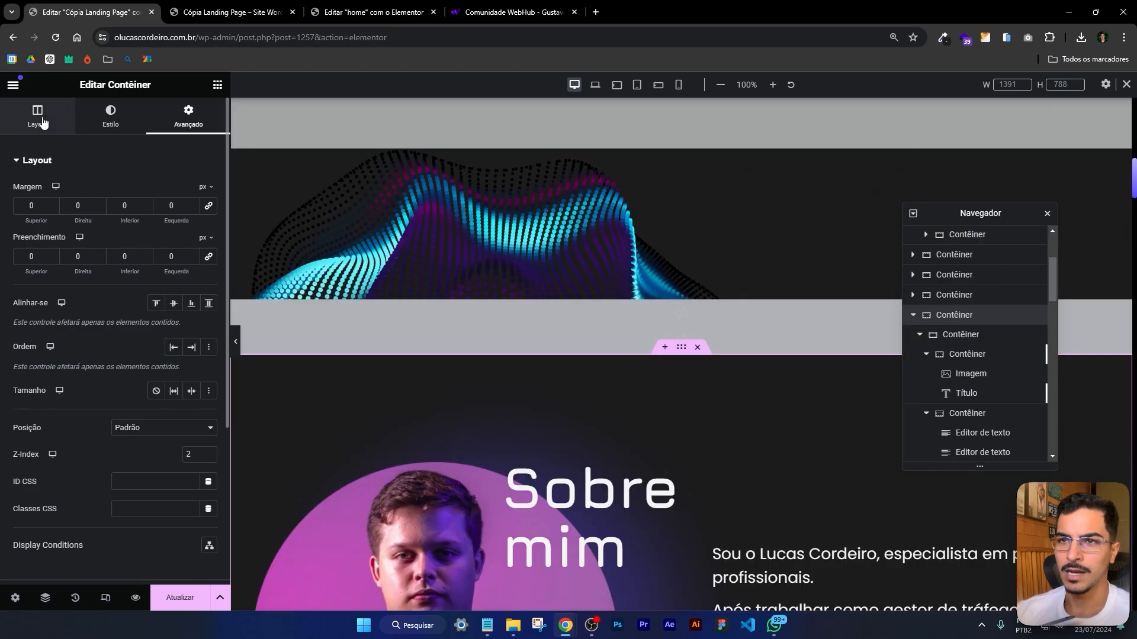
left_click(42, 122)
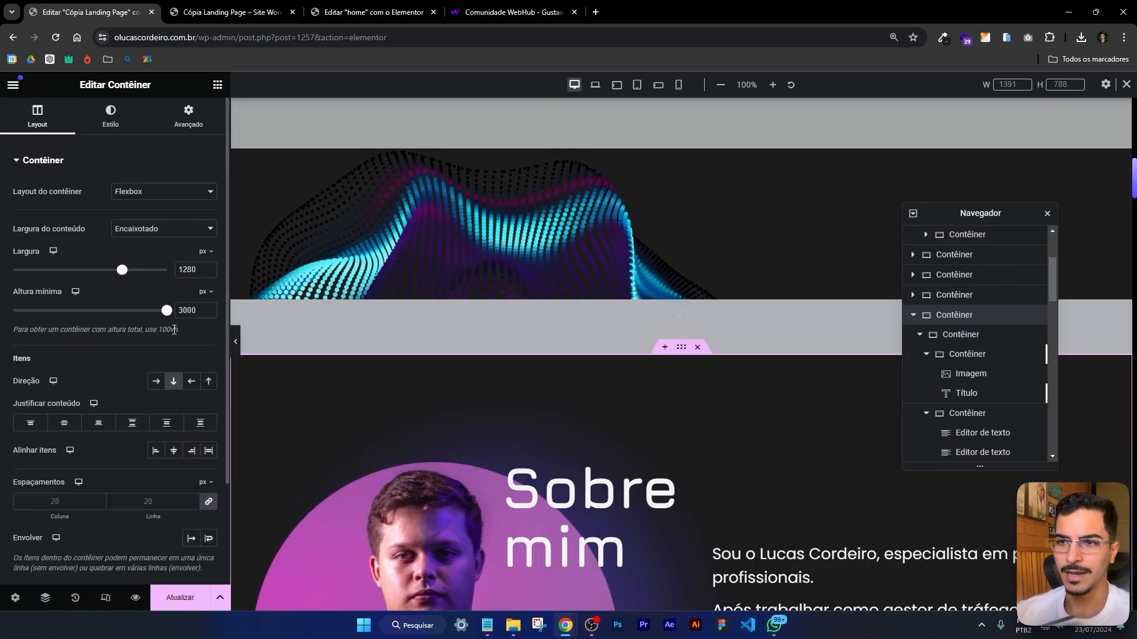
scroll(551, 323, "down", 6)
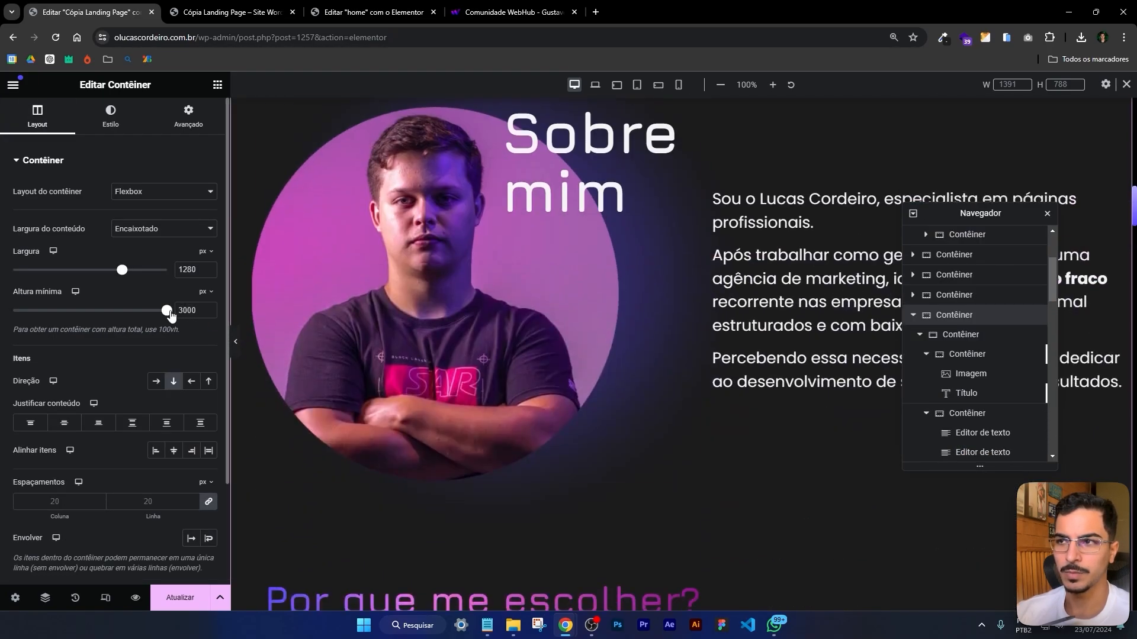
left_click_drag(98, 310, 13, 310)
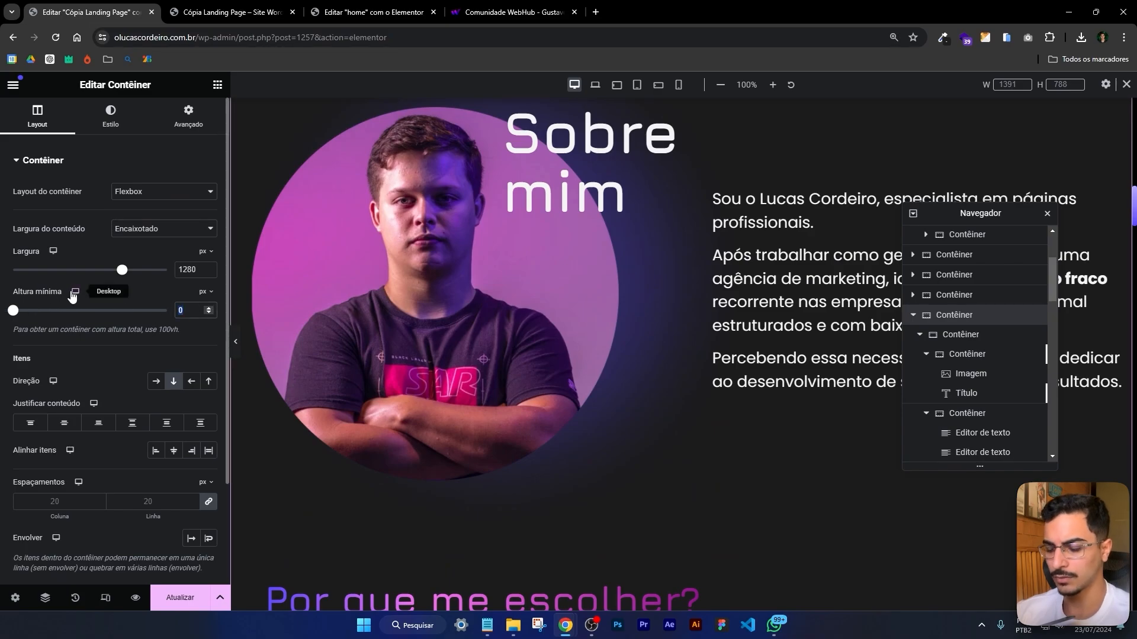
left_click(169, 603)
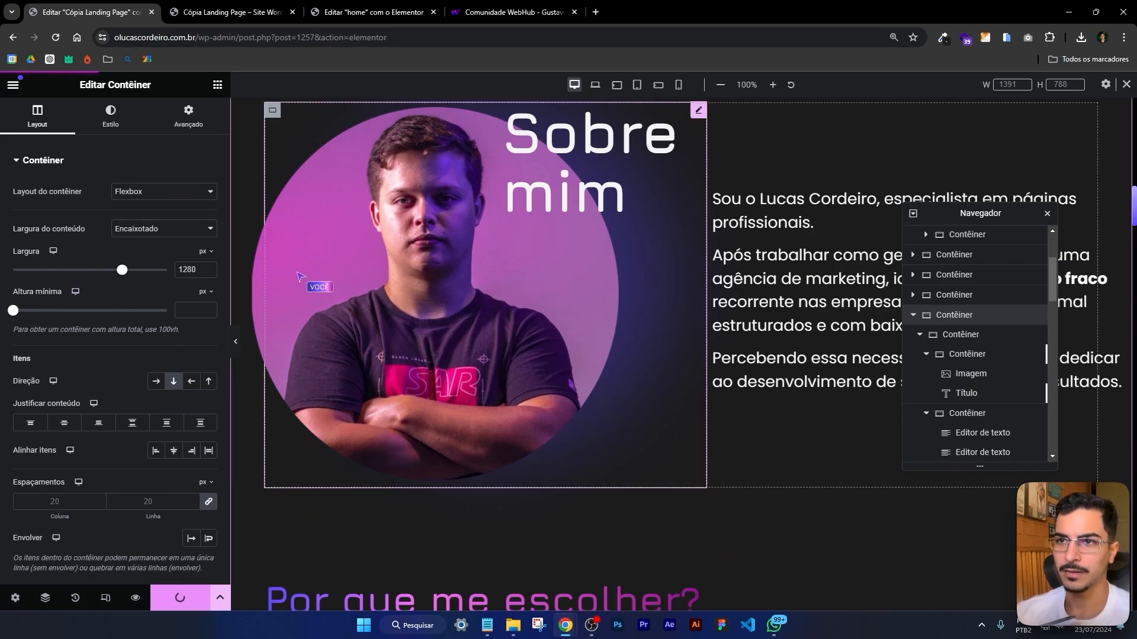
Set the "Meus projetos" container's top padding to 160 px and check its distance from the advantages cards in the preview
scroll(659, 441, "down", 15)
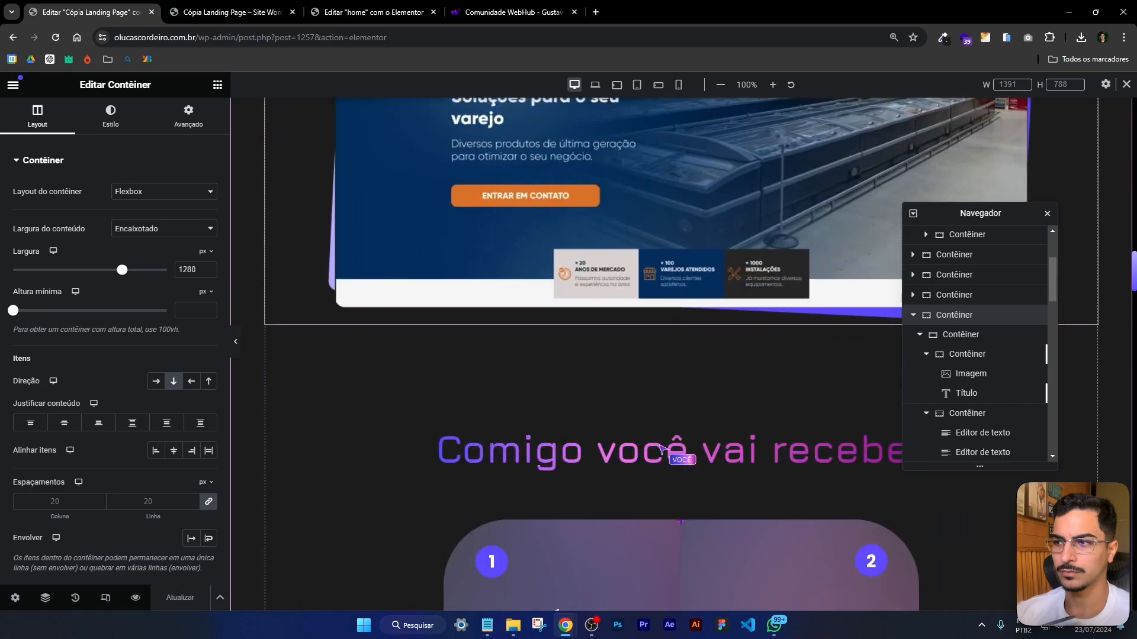
scroll(661, 451, "up", 3)
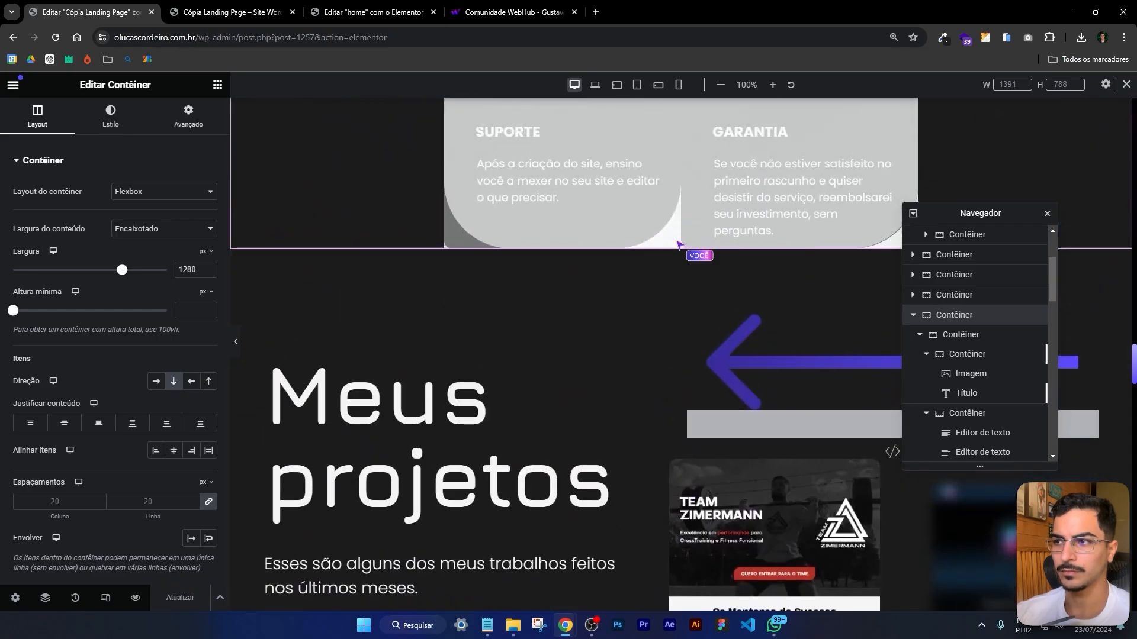
left_click(177, 127)
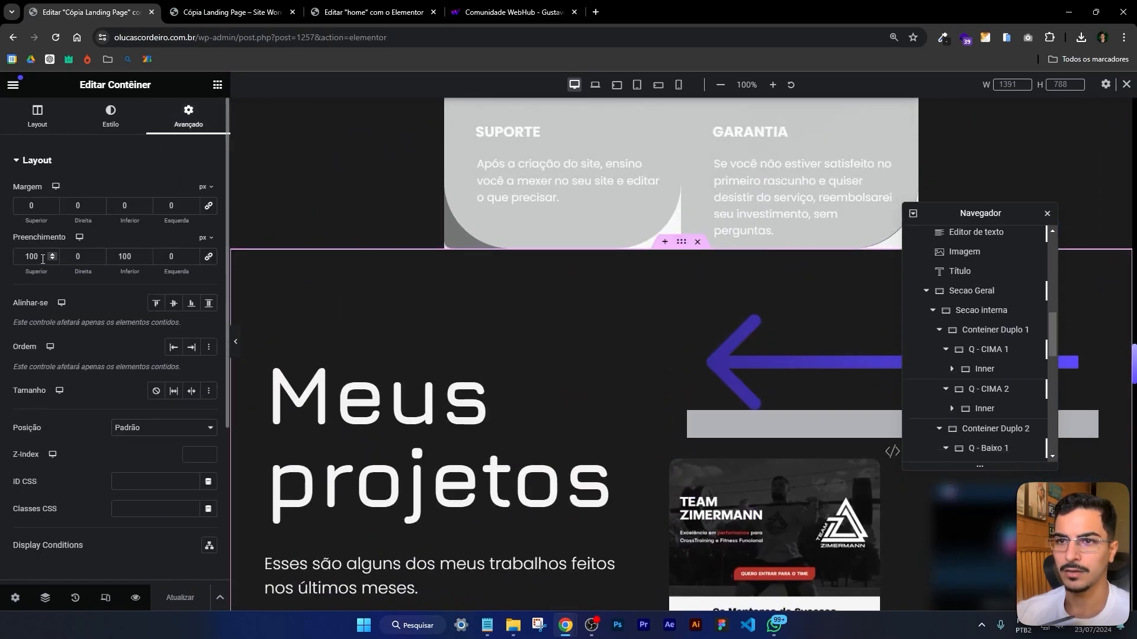
double_click(14, 256)
type("160")
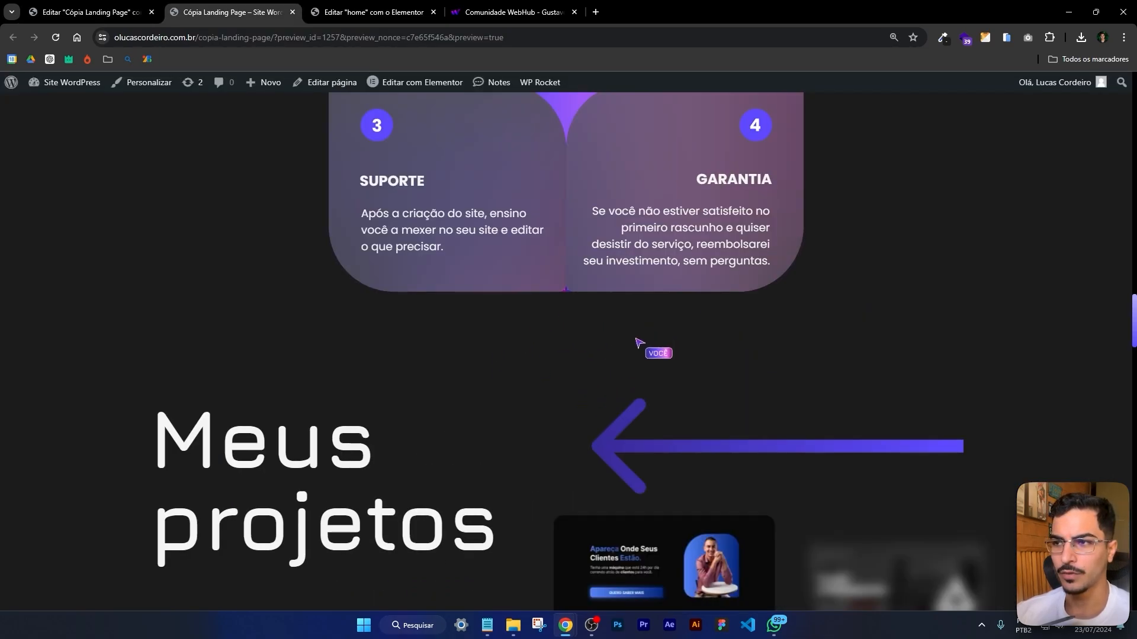
scroll(671, 360, "up", 8)
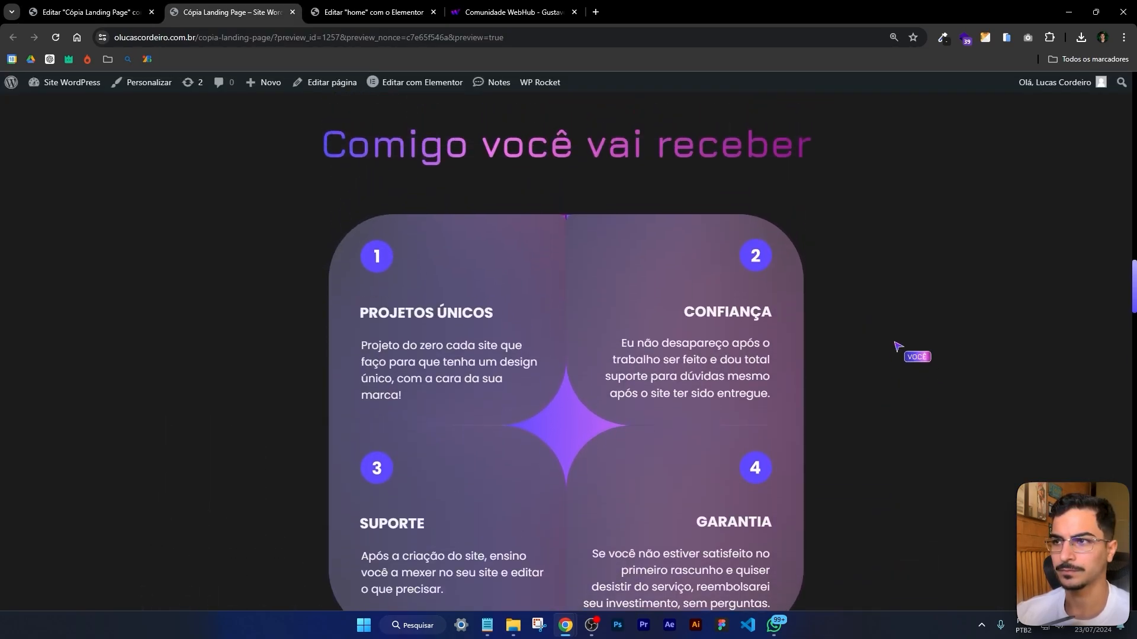
scroll(897, 346, "down", 8)
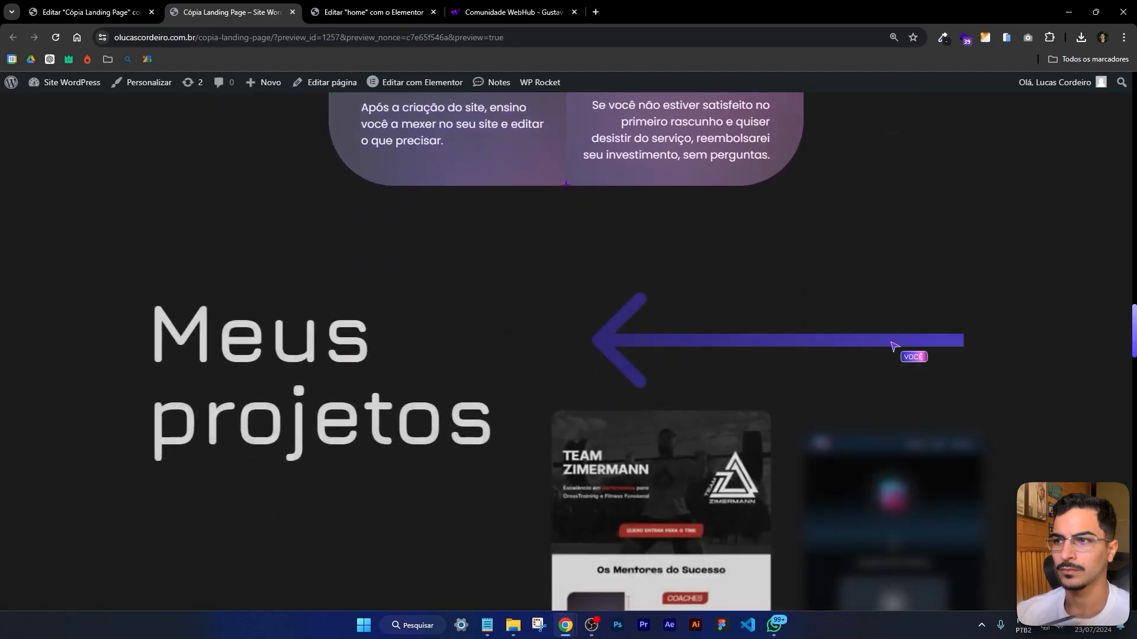
Increase the "Meus projetos" container's top padding to 200 px, save the page and open its preview
left_click(69, 6)
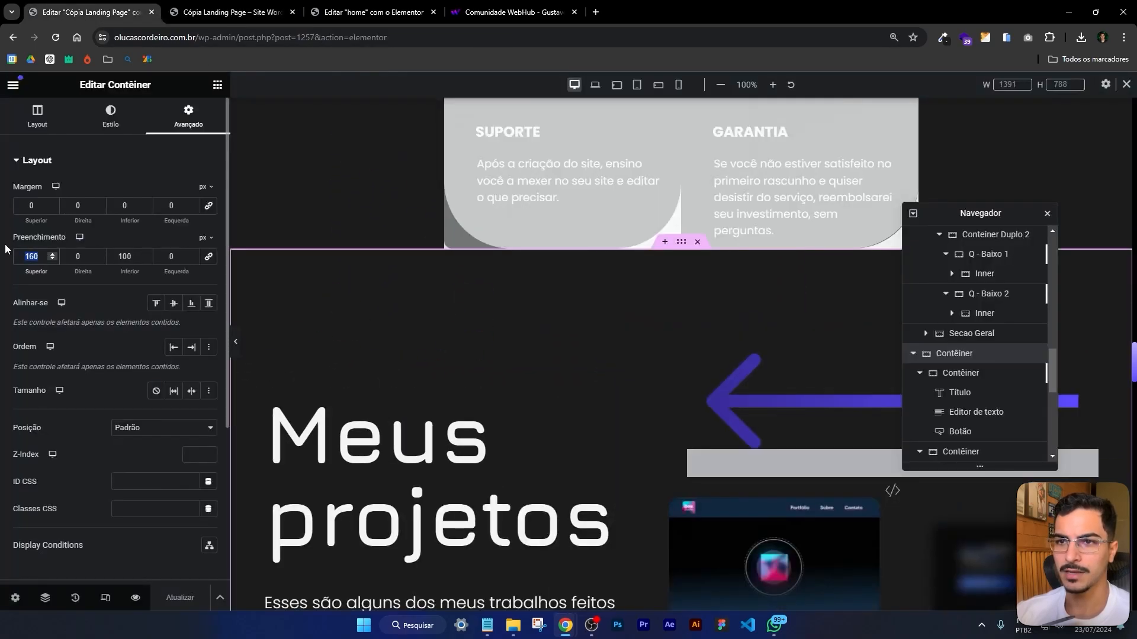
type("0")
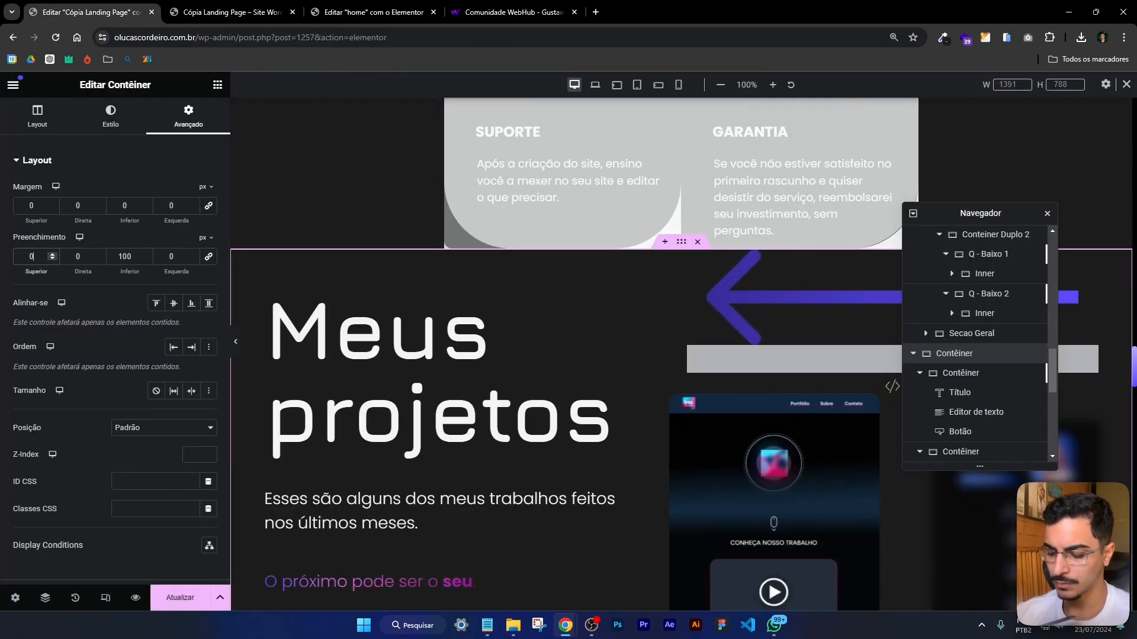
type("20")
key("BackSpace")
type("00")
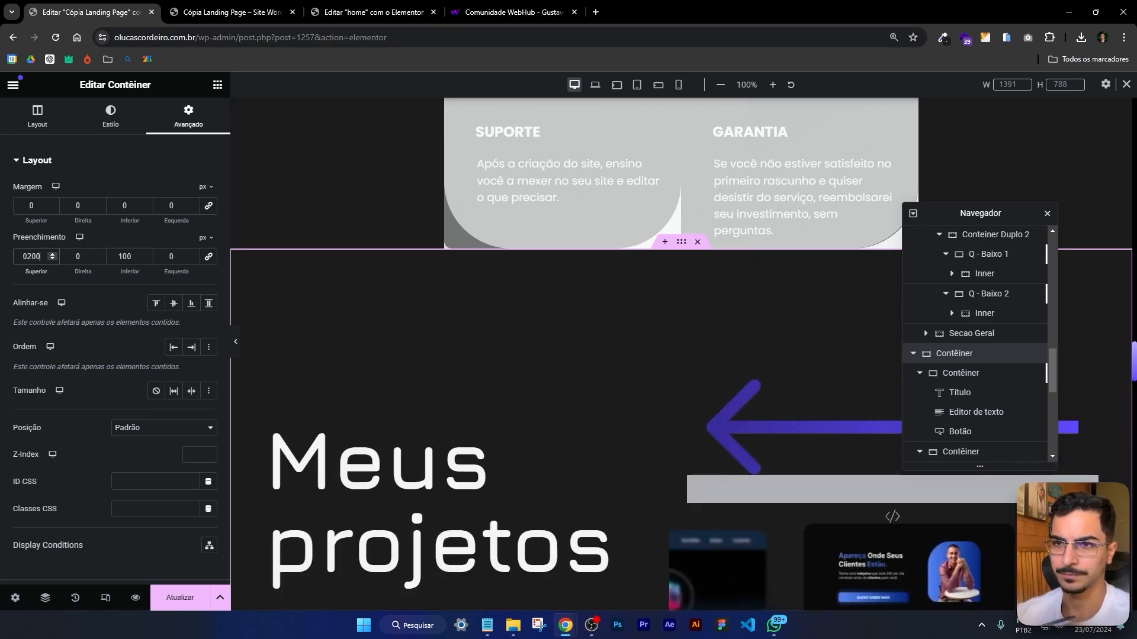
key("ctrl+Tab")
scroll(645, 200, "down", 8)
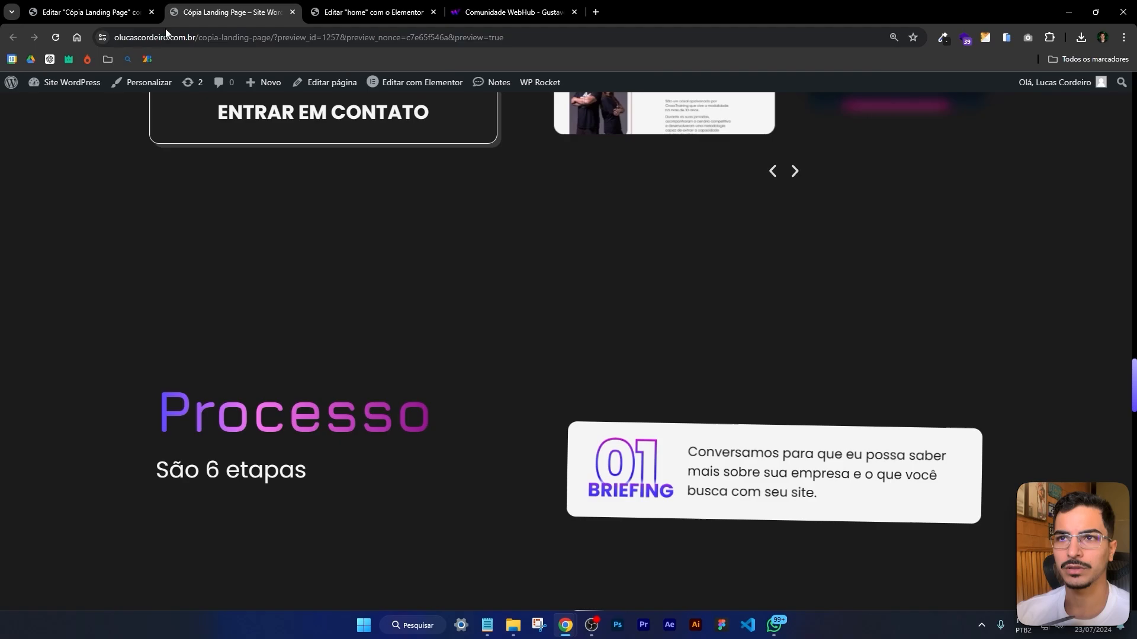
key("ctrl+shift+Tab")
left_click(159, 604)
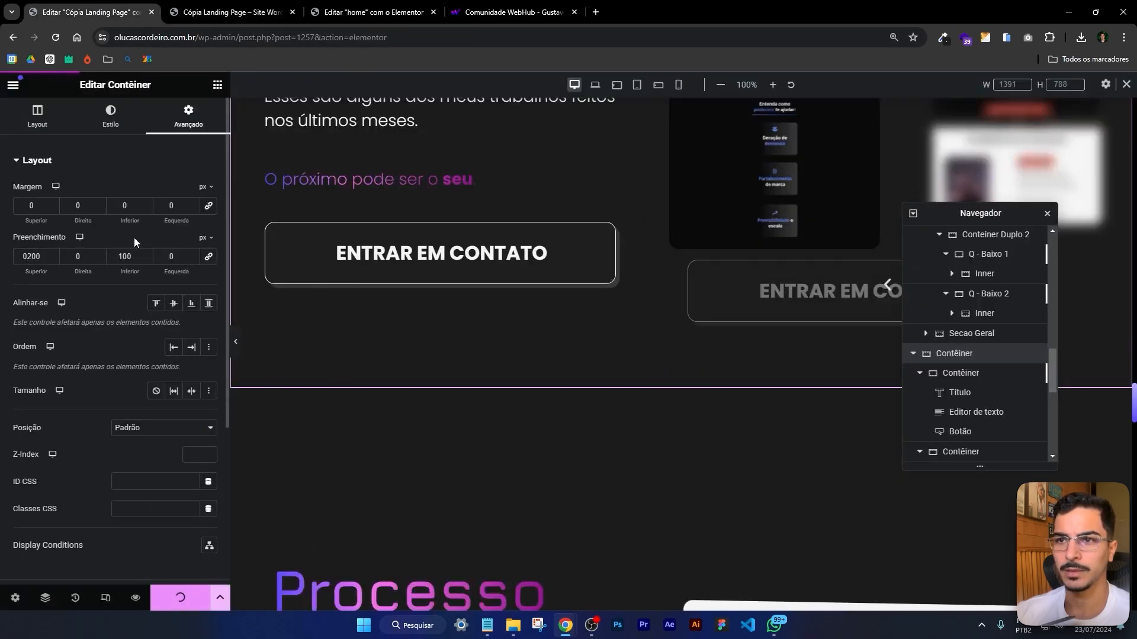
left_click(136, 599)
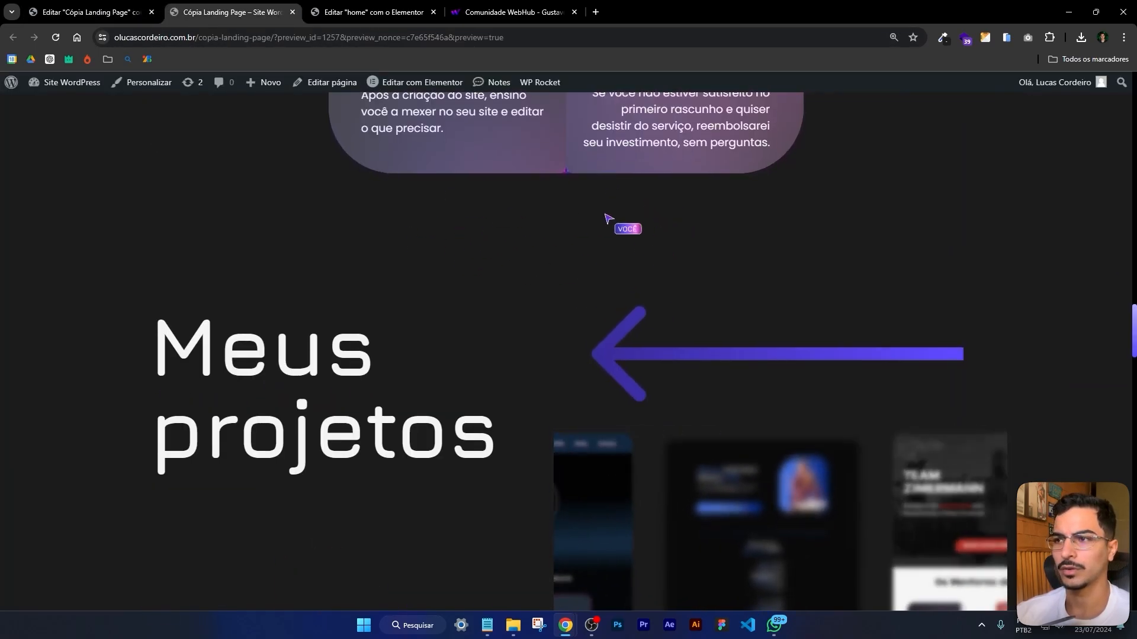
Examine the spacing around "Meus projetos" and how the "Processo" text and step cards behave while scrolling the preview
scroll(860, 222, "down", 10)
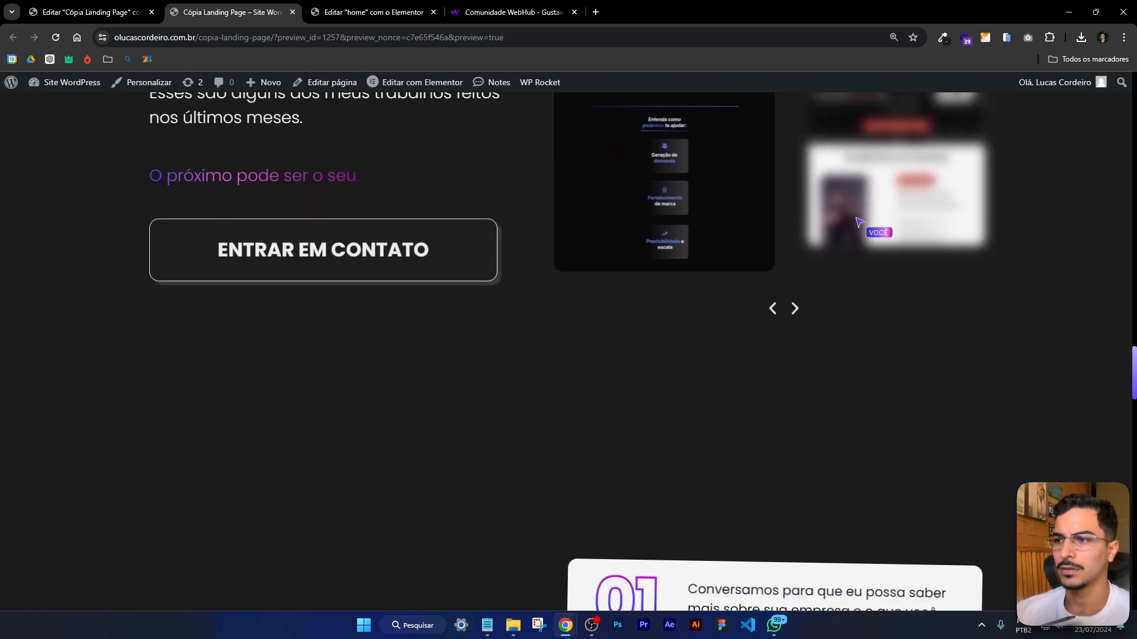
scroll(860, 222, "up", 10)
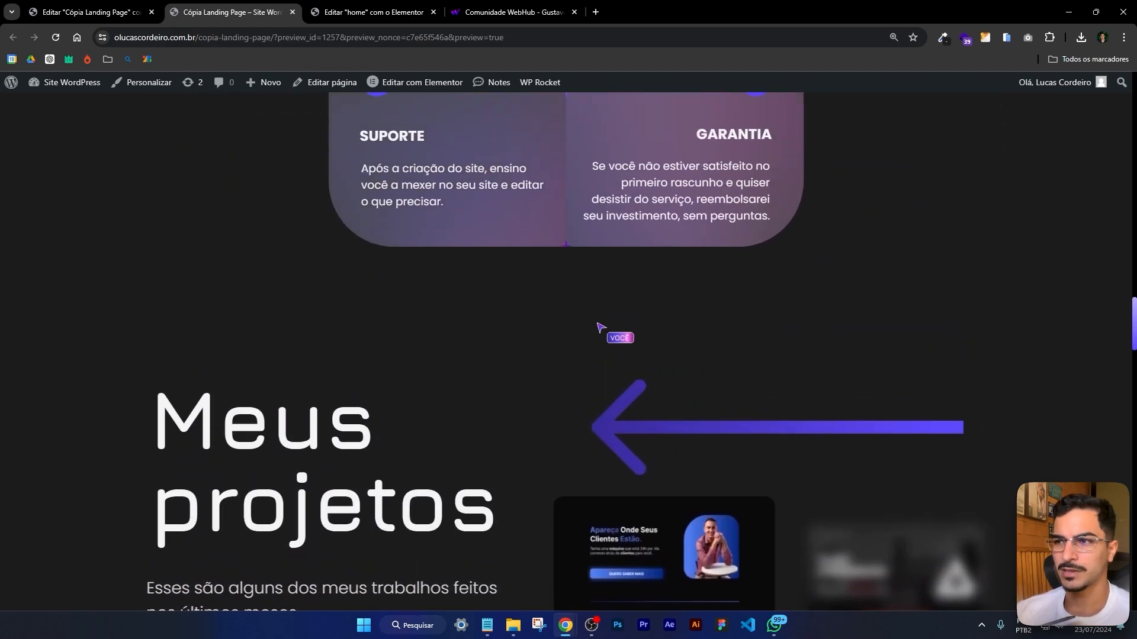
scroll(631, 378, "down", 10)
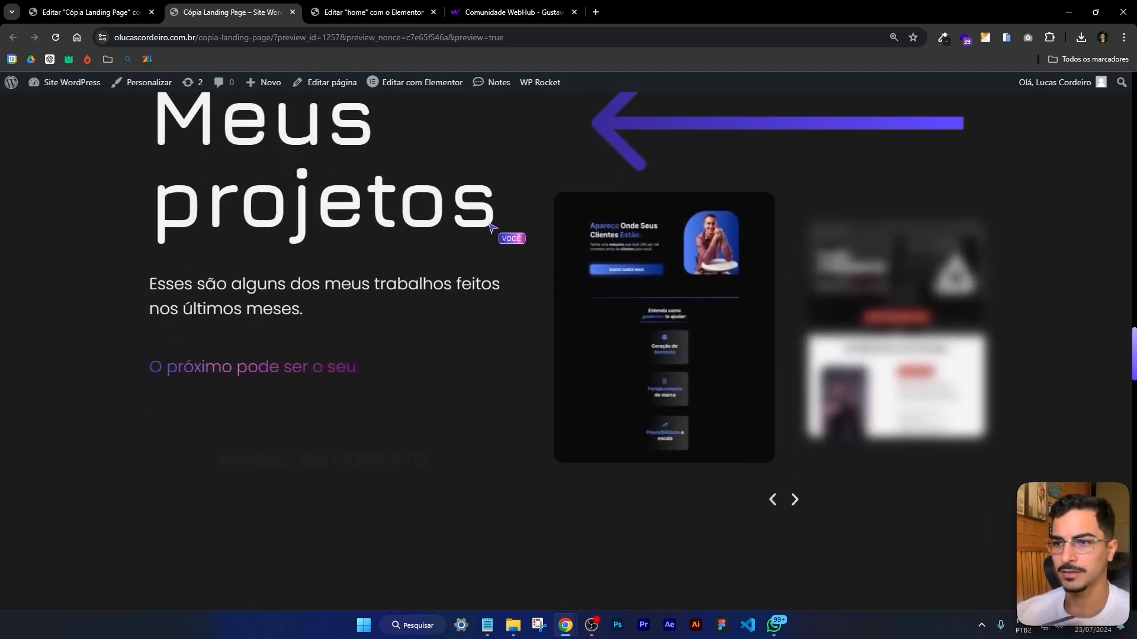
scroll(491, 228, "down", 5)
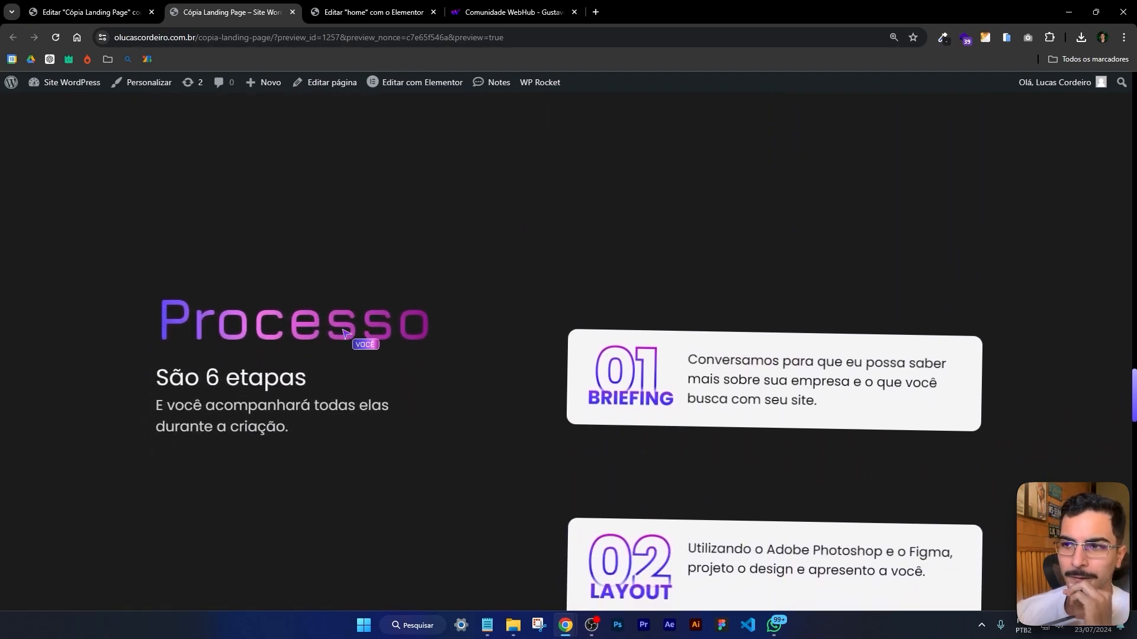
scroll(514, 279, "down", 3)
left_click_drag(158, 289, 397, 398)
left_click(403, 393)
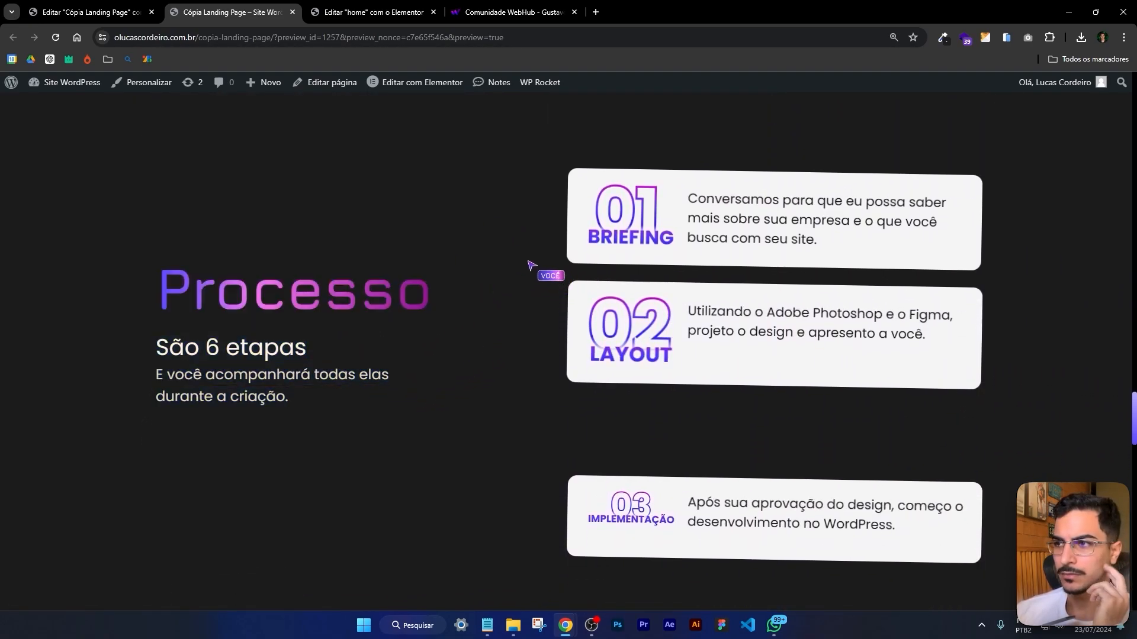
scroll(483, 355, "down", 2)
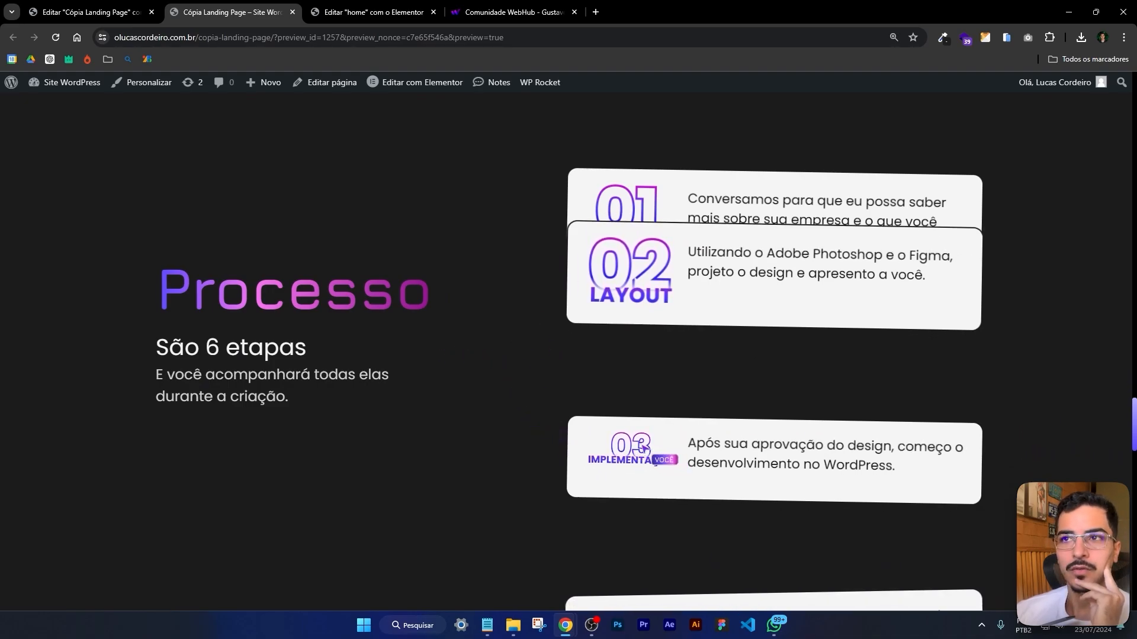
Return to the page editor and examine the "03 Implementação" image's style settings and its size against the other "Processo" cards
left_click(66, 7)
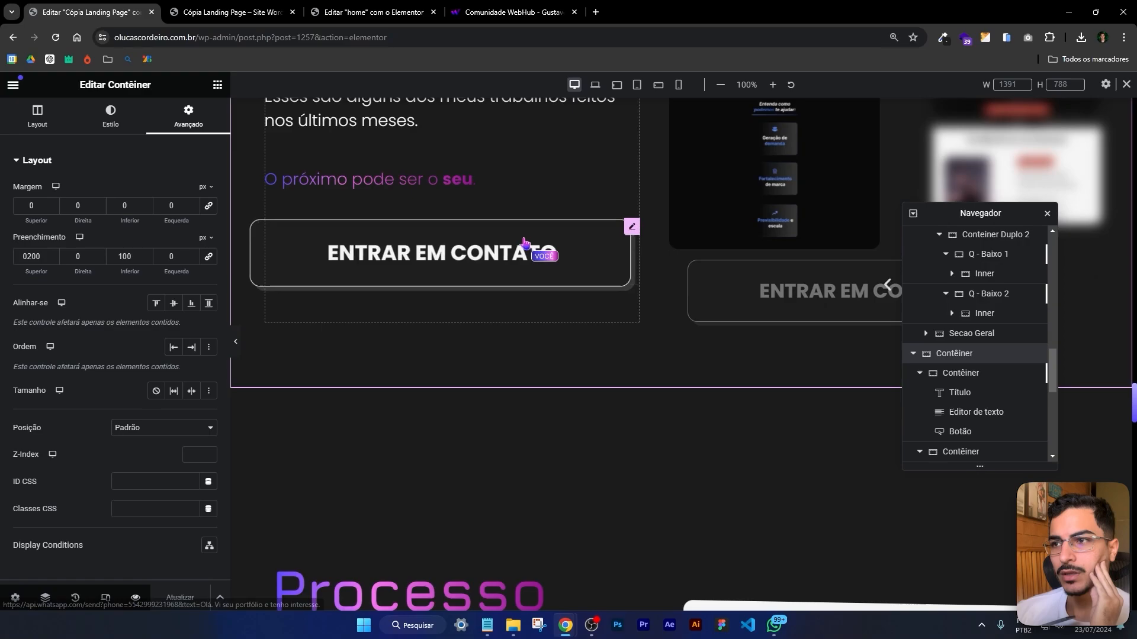
scroll(628, 385, "down", 4)
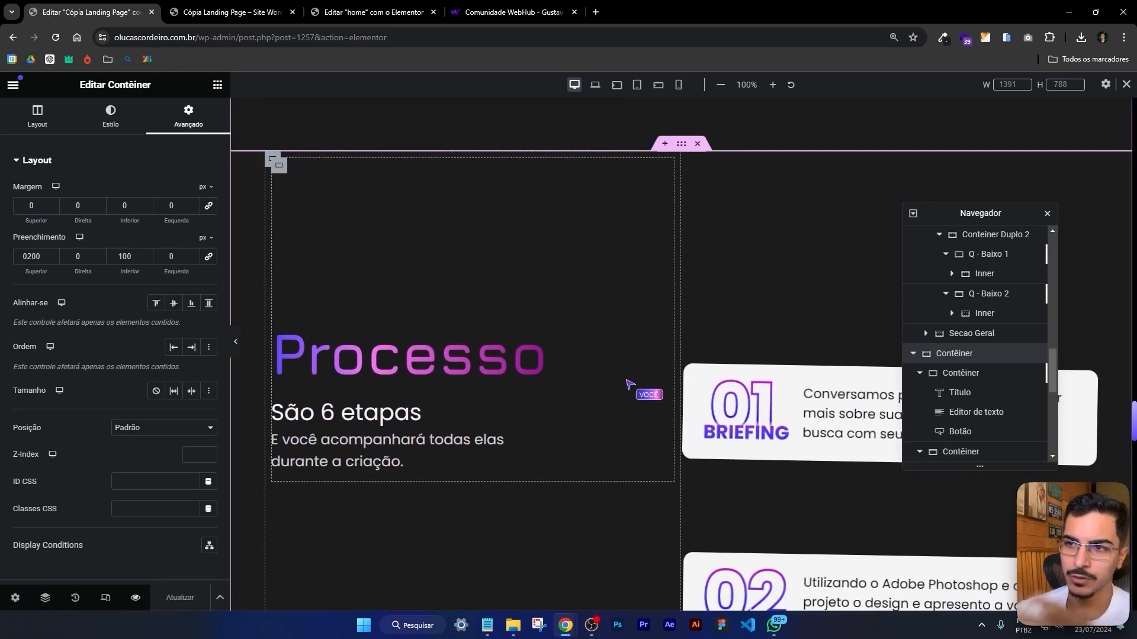
scroll(629, 385, "down", 3)
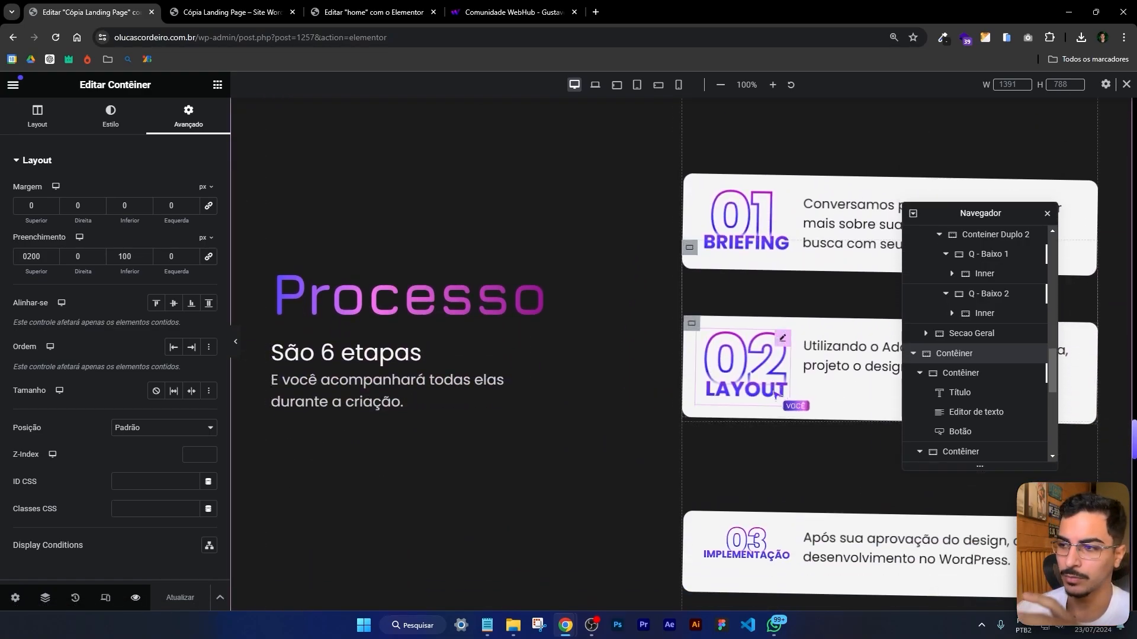
scroll(756, 526, "down", 1)
left_click(750, 478)
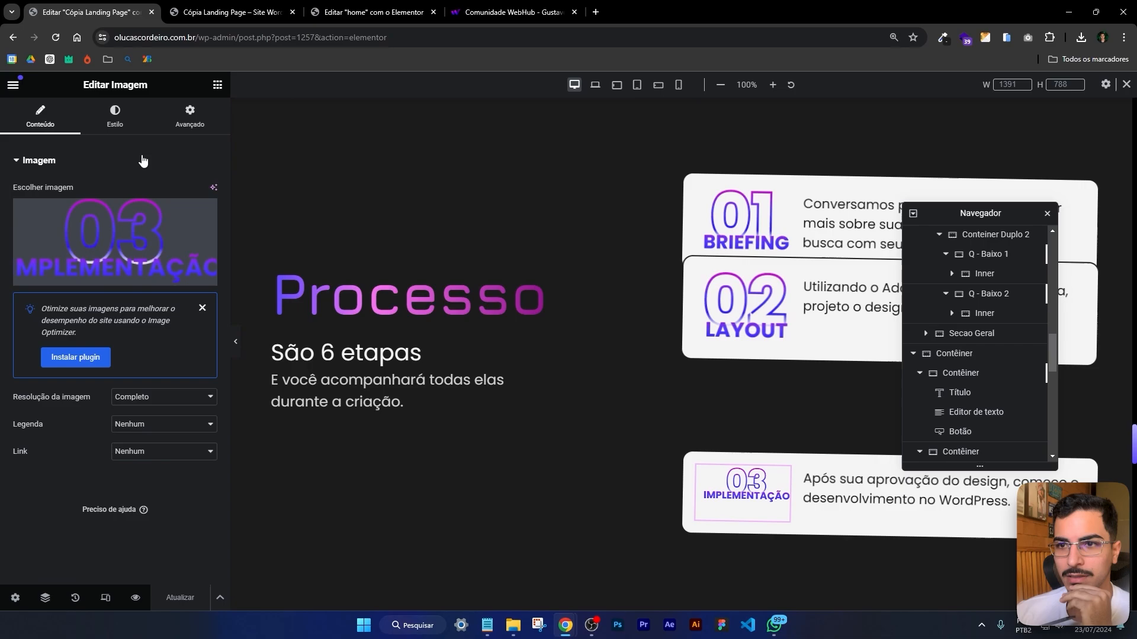
left_click(114, 116)
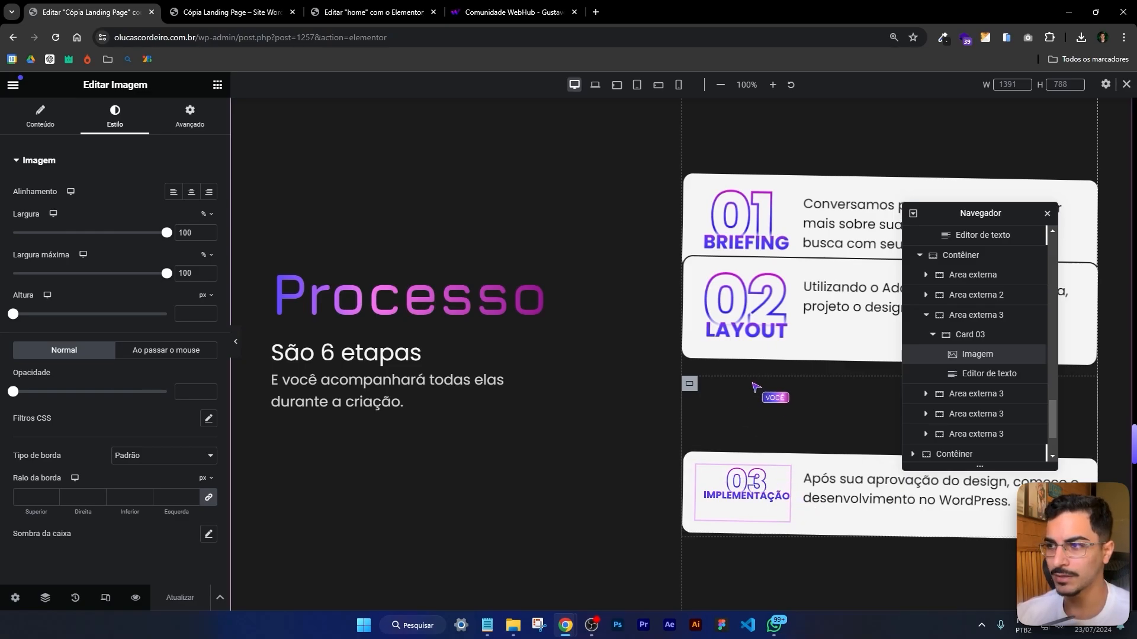
scroll(756, 387, "down", 5)
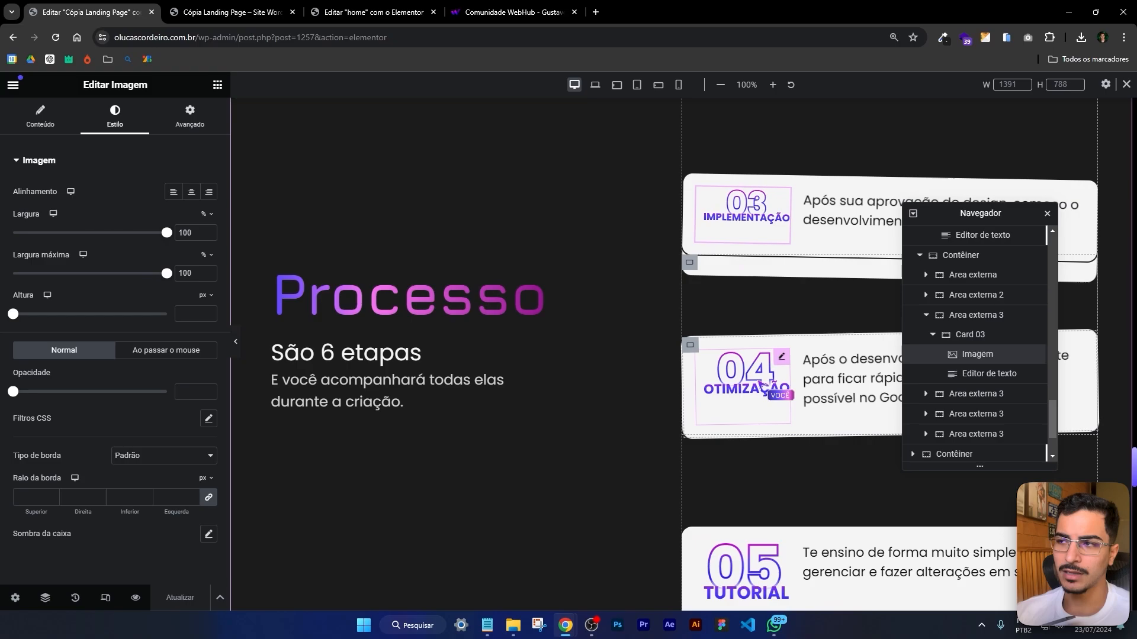
scroll(756, 383, "up", 4)
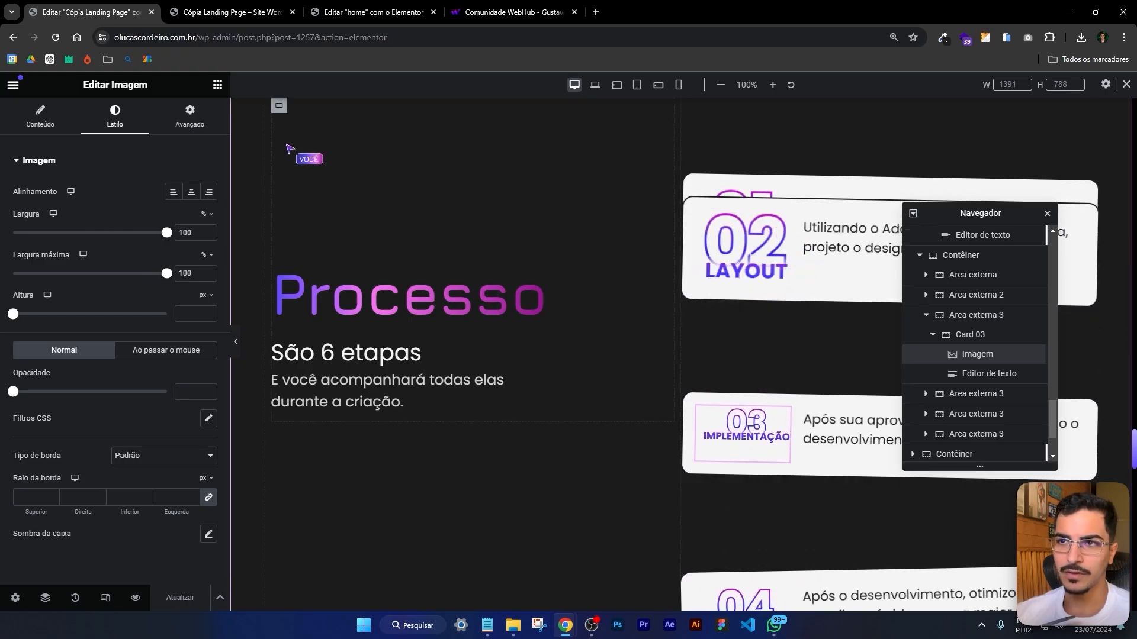
Set the "03 Implementação" image's right margin to -21 px and left margin to -10 px
left_click(217, 85)
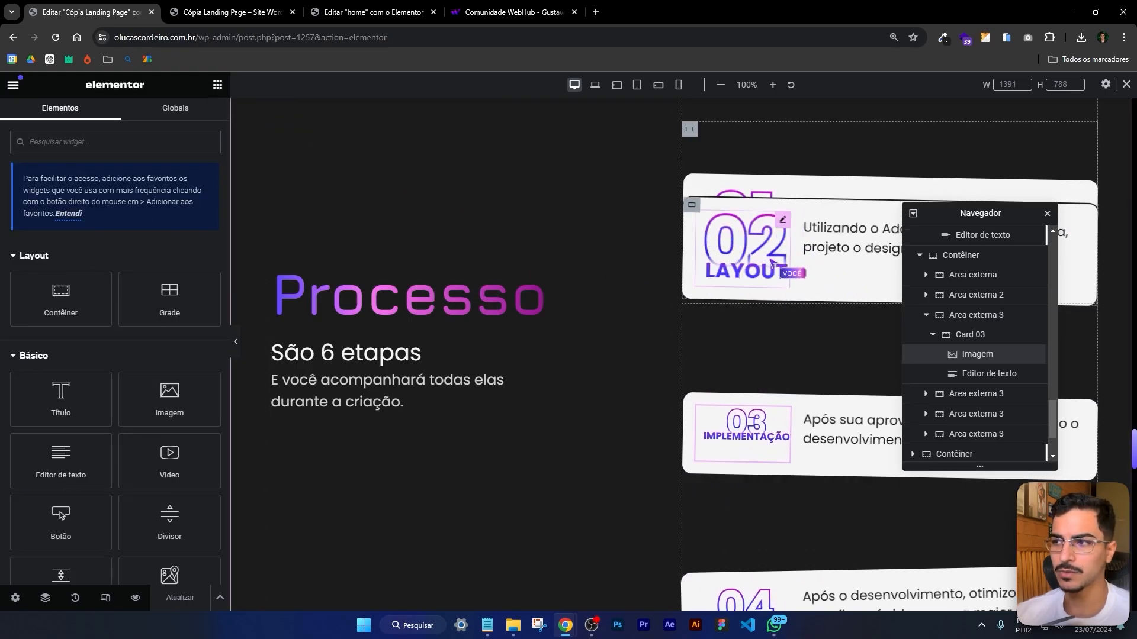
left_click(748, 452)
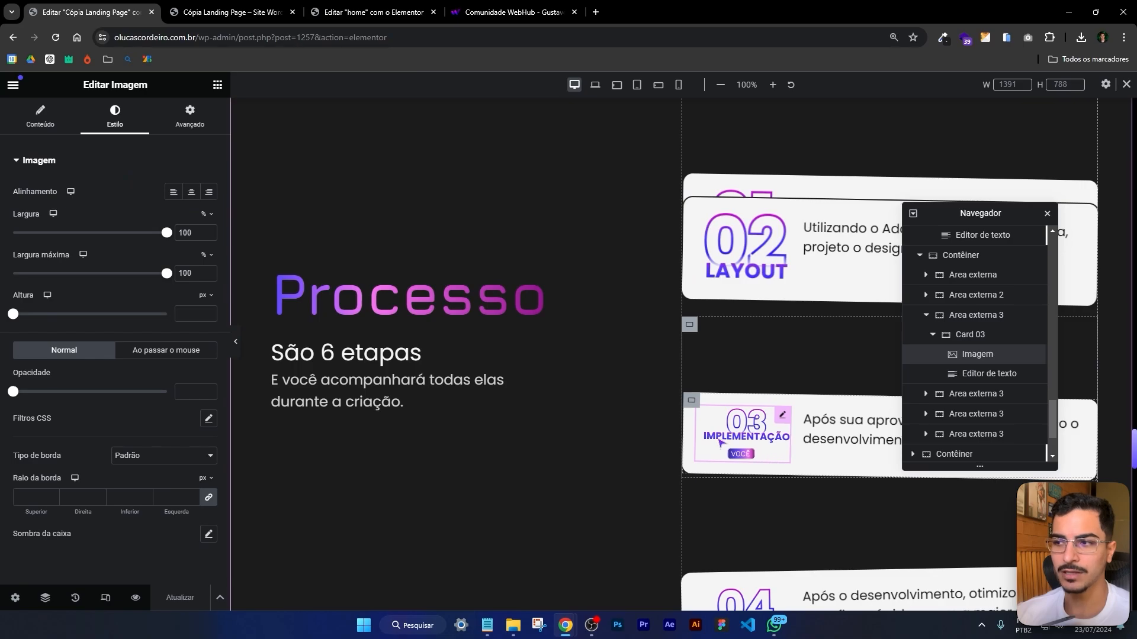
left_click(189, 116)
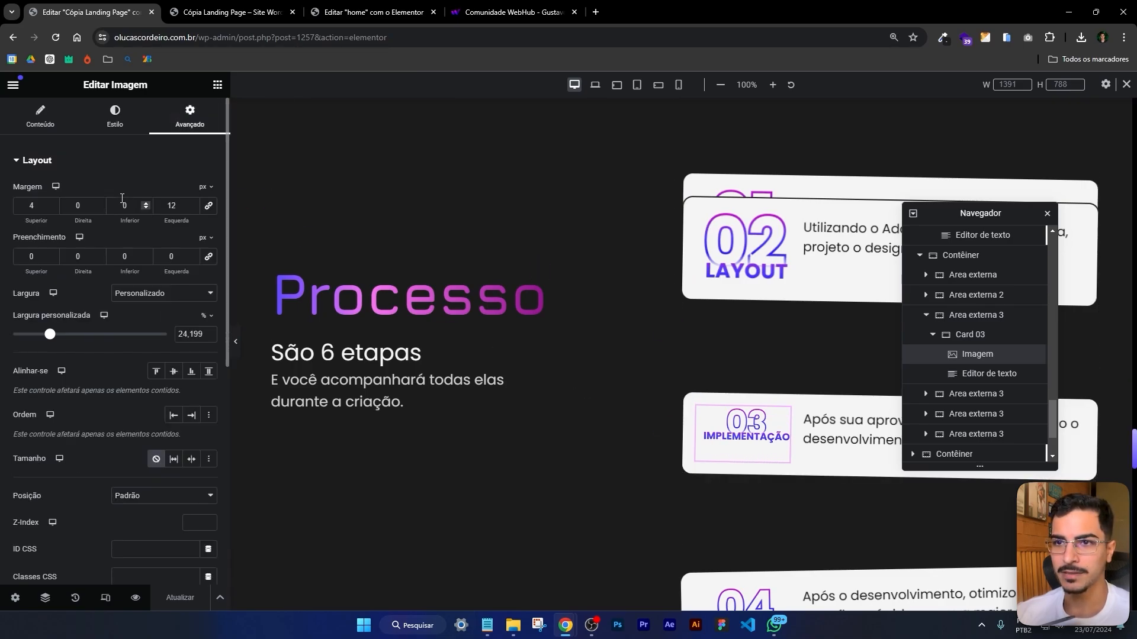
left_click_drag(83, 216, 73, 216)
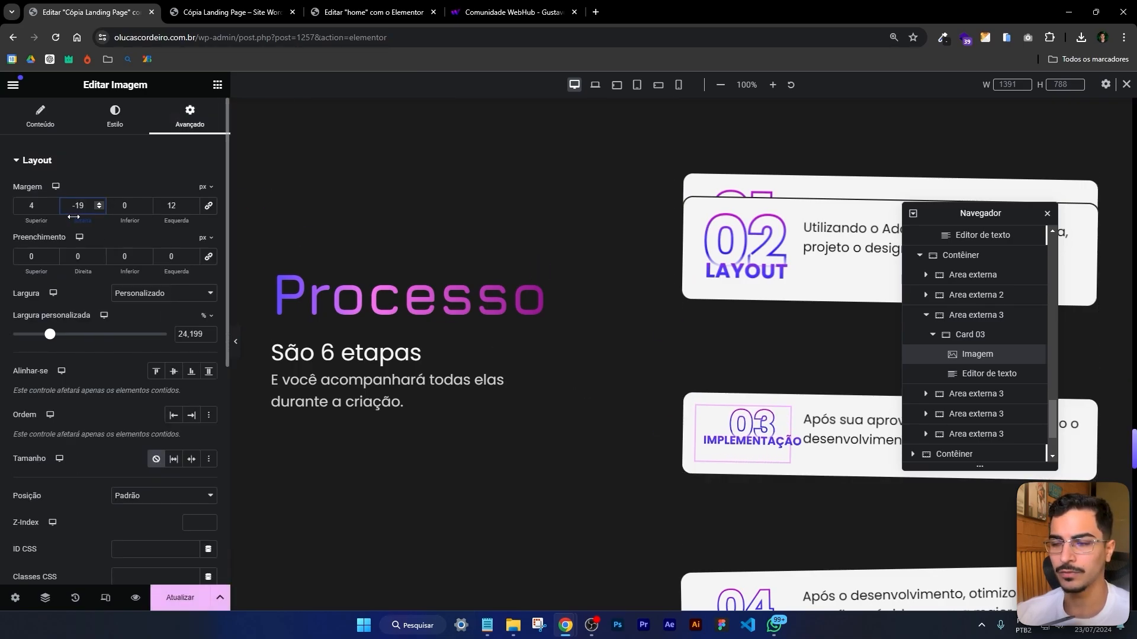
left_click_drag(172, 221, 156, 220)
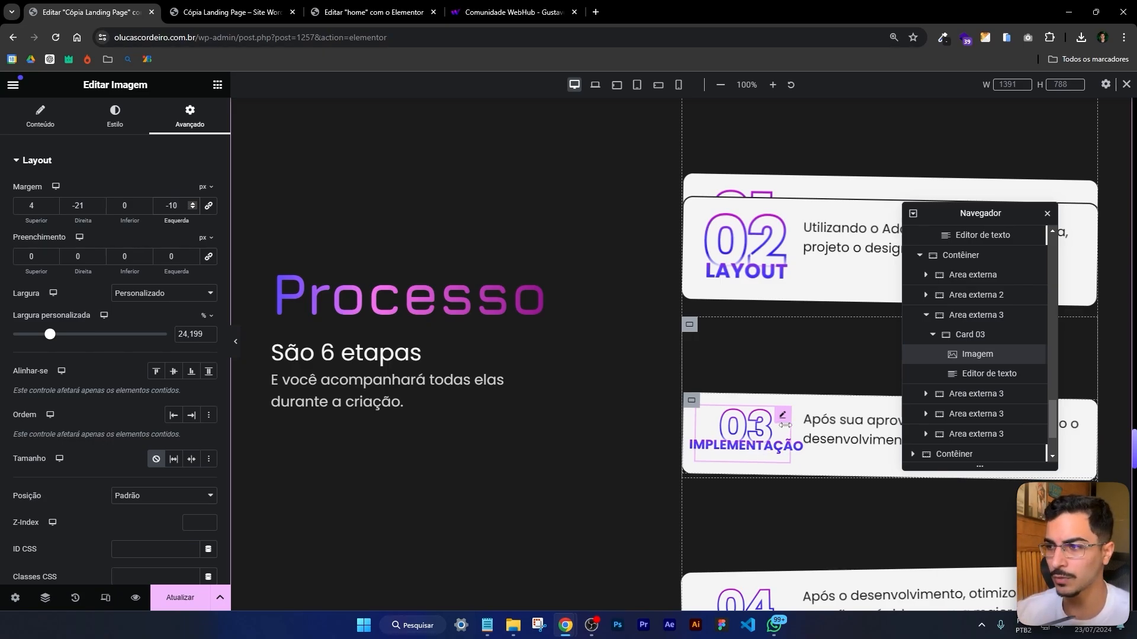
Move the Navigator clear of the step cards and compare the height and stacking of cards 01 to 05
scroll(835, 338, "up", 2)
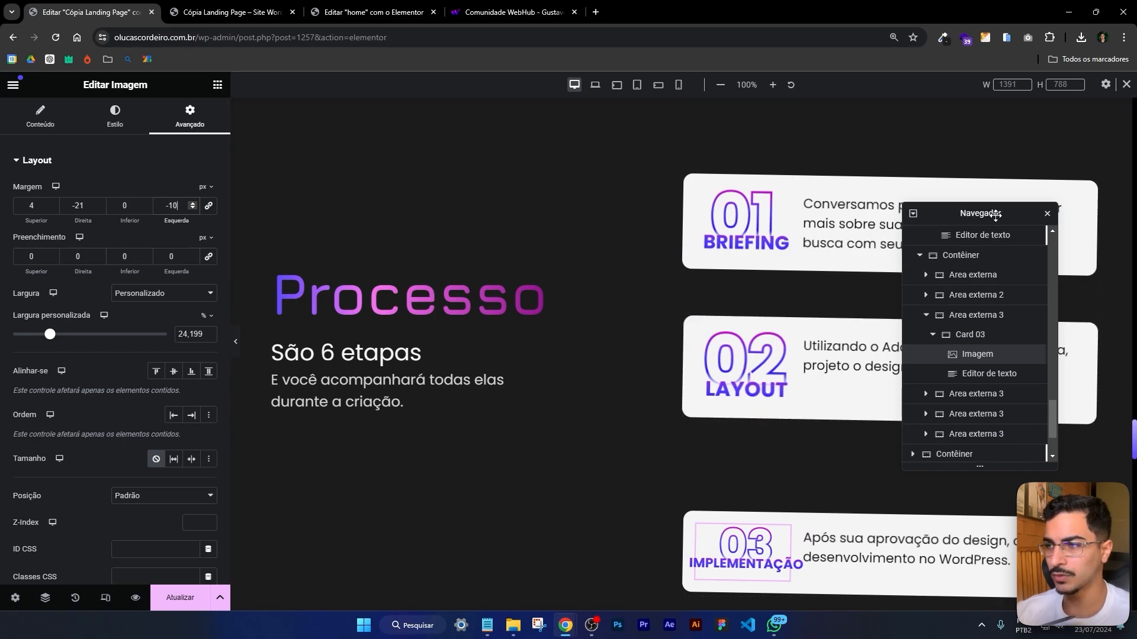
left_click_drag(995, 214, 475, 224)
left_click(693, 327)
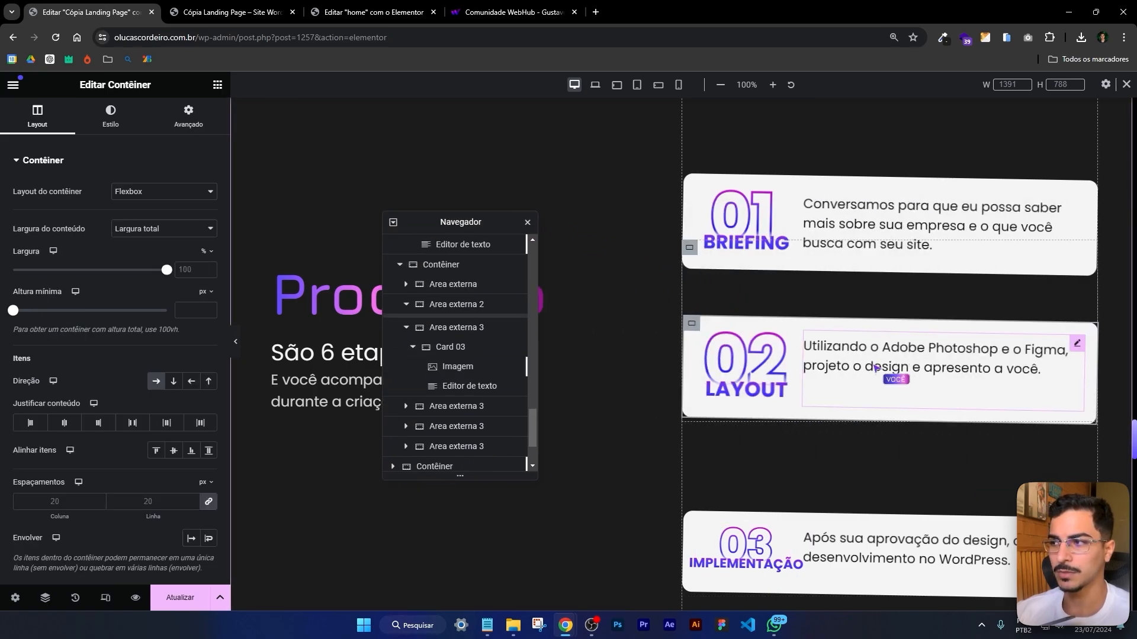
scroll(691, 208, "down", 2)
scroll(699, 218, "up", 2)
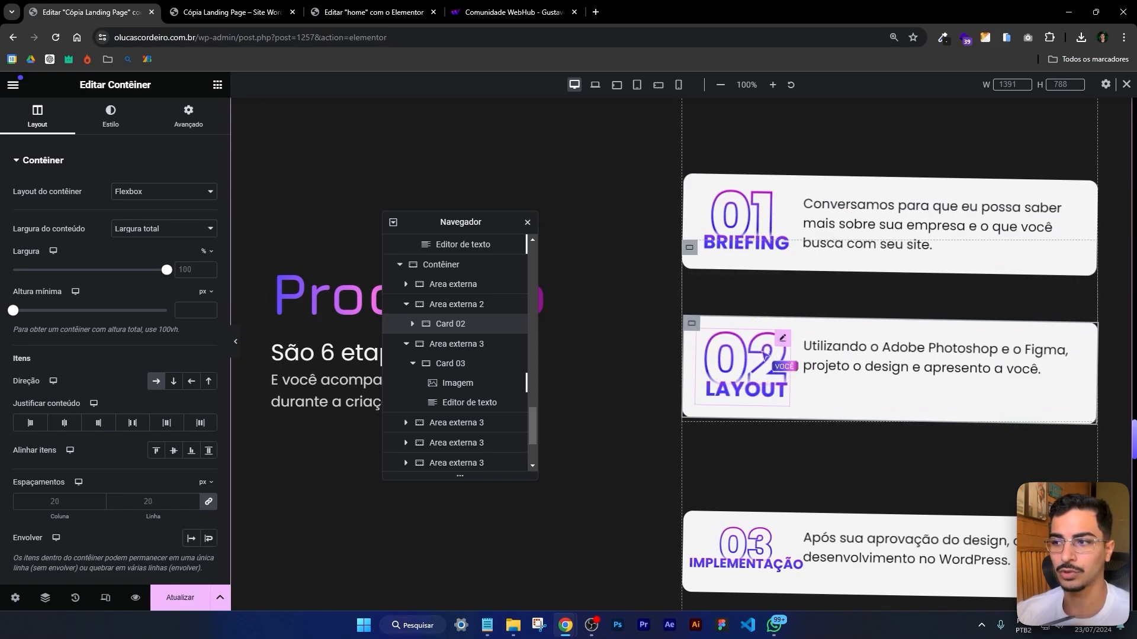
scroll(764, 354, "down", 1)
left_click(719, 515)
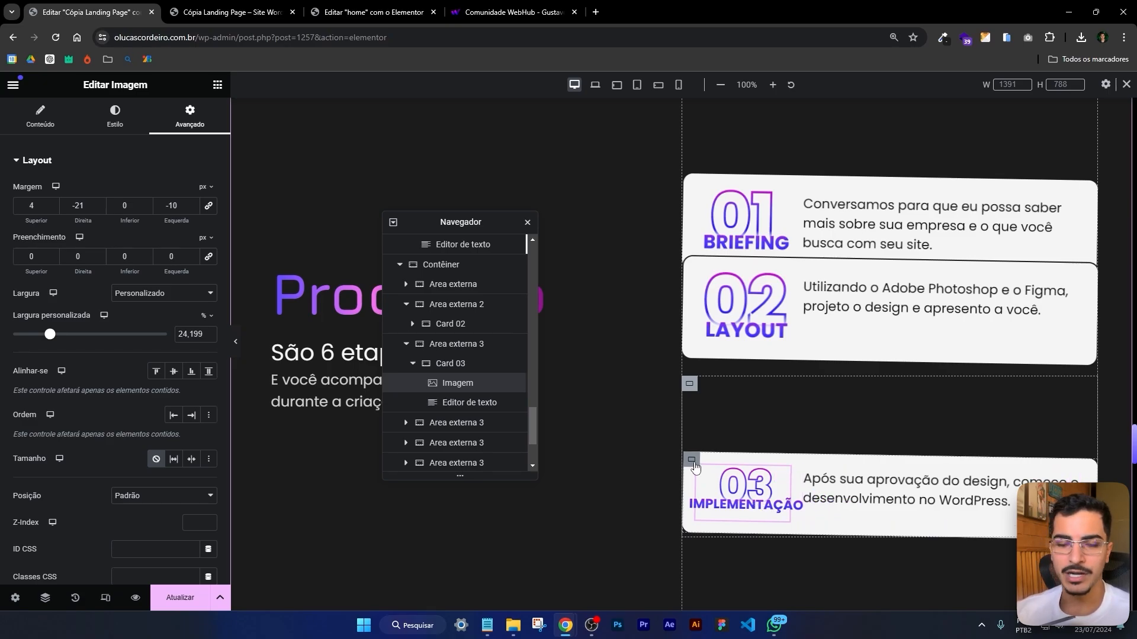
scroll(936, 372, "down", 3)
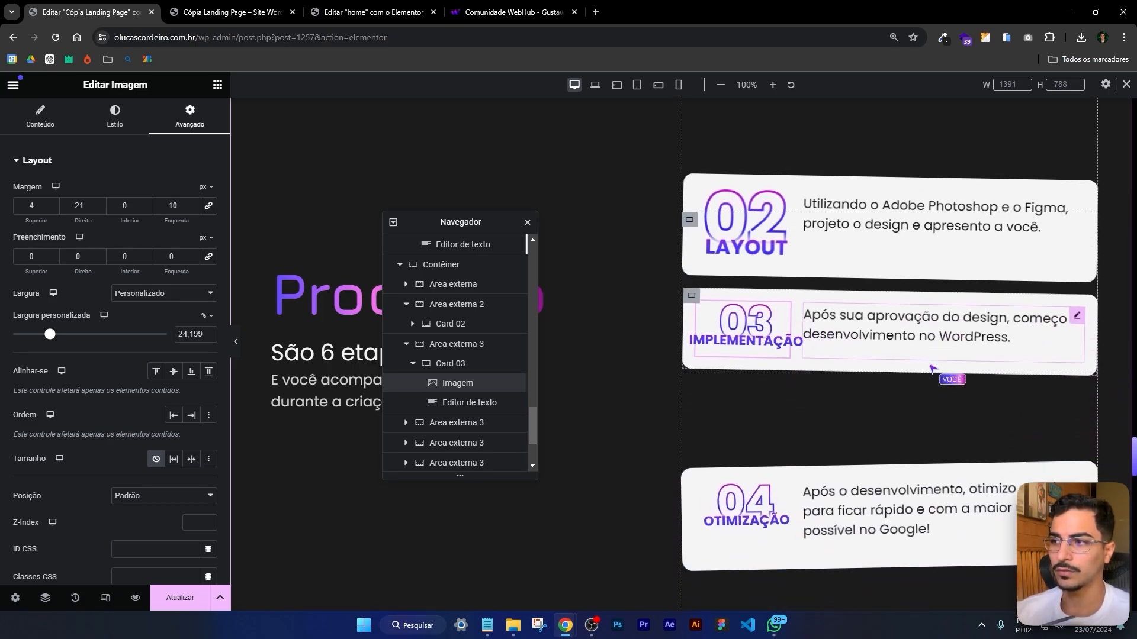
scroll(932, 369, "down", 1)
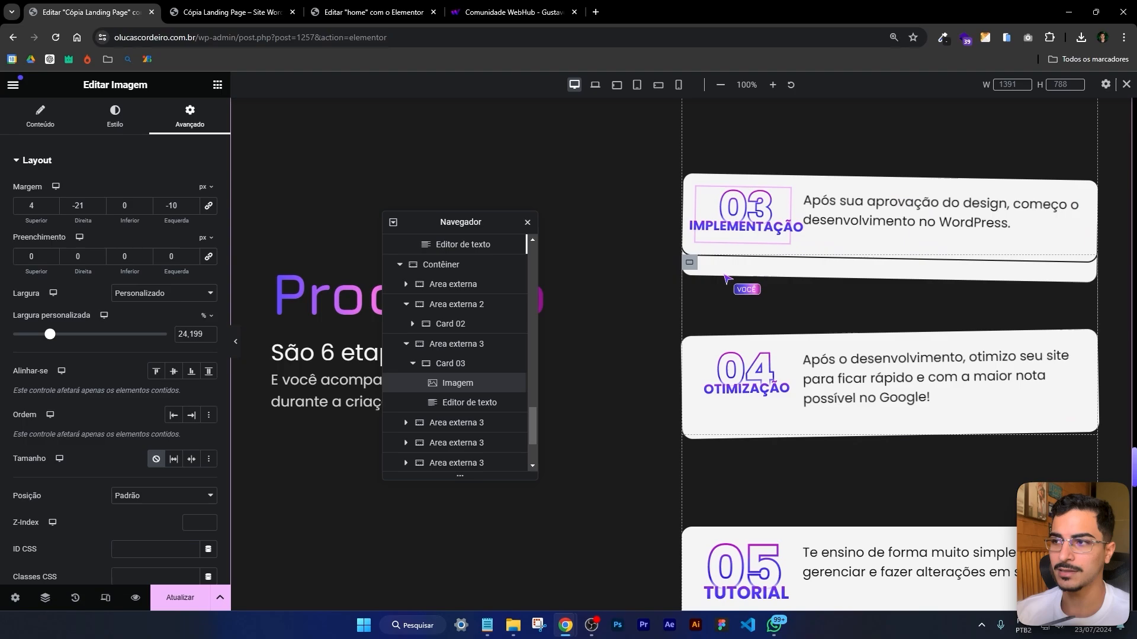
scroll(851, 329, "up", 2)
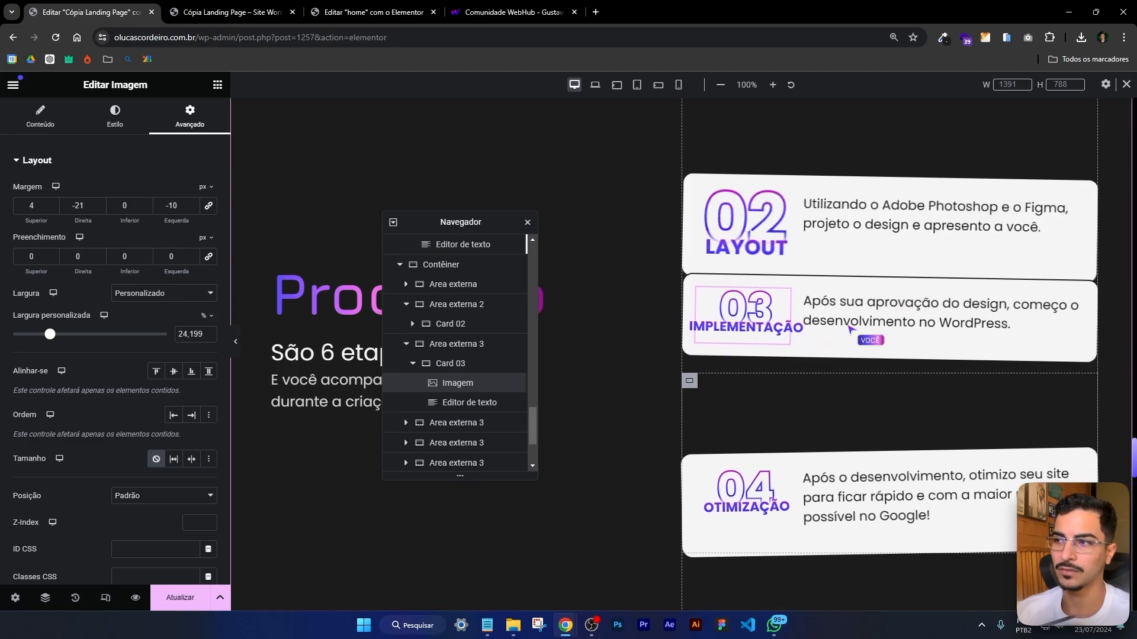
scroll(725, 203, "up", 3)
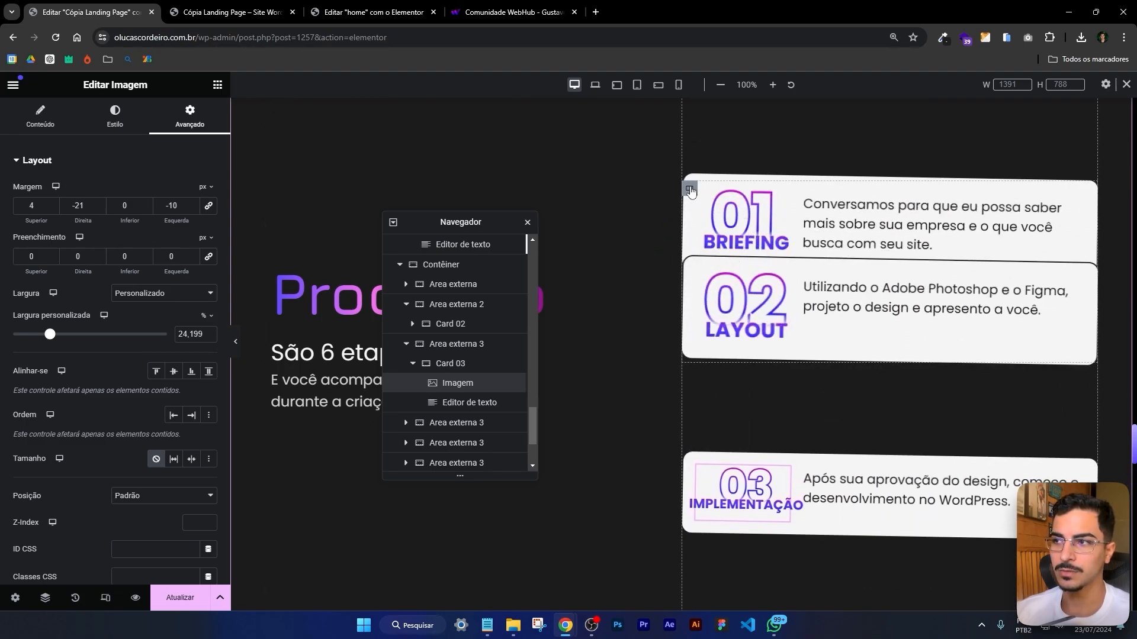
Set the "01 Briefing" card container's minimum height to 150 px and copy that value
left_click(690, 190)
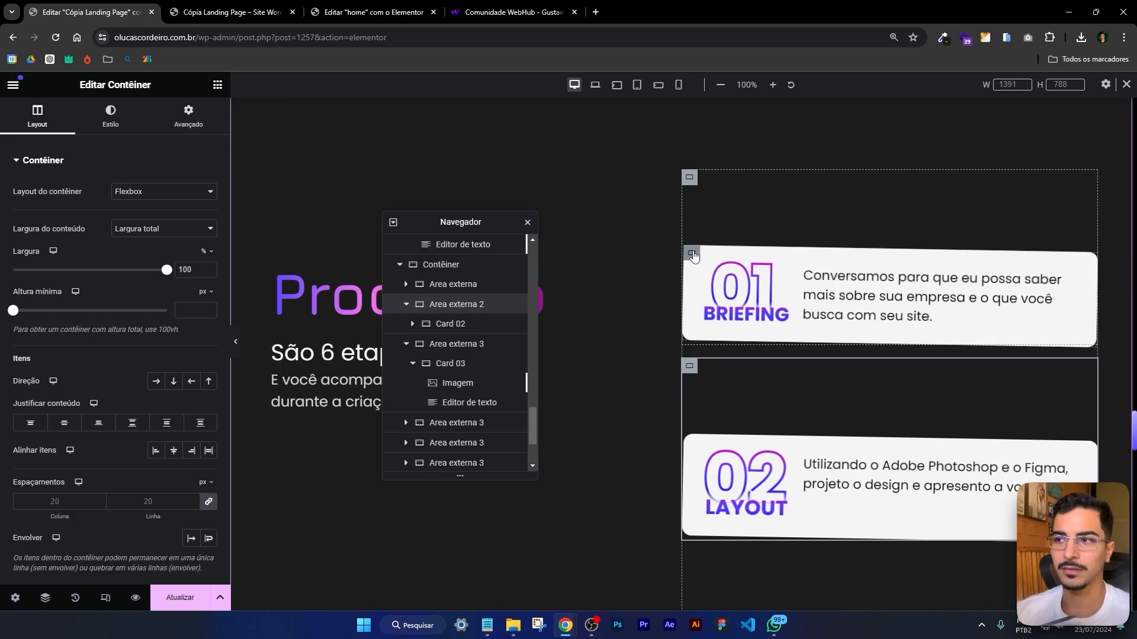
left_click(691, 254)
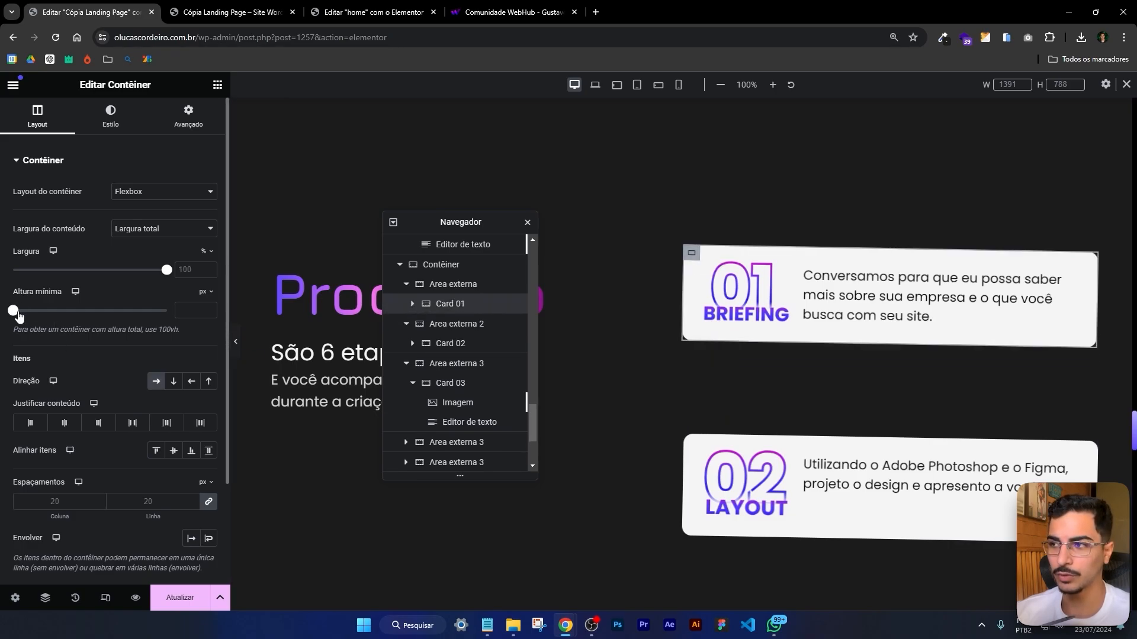
mouse_move(20, 317)
left_mouse_down()
mouse_move(40, 318)
mouse_move(31, 320)
left_mouse_up()
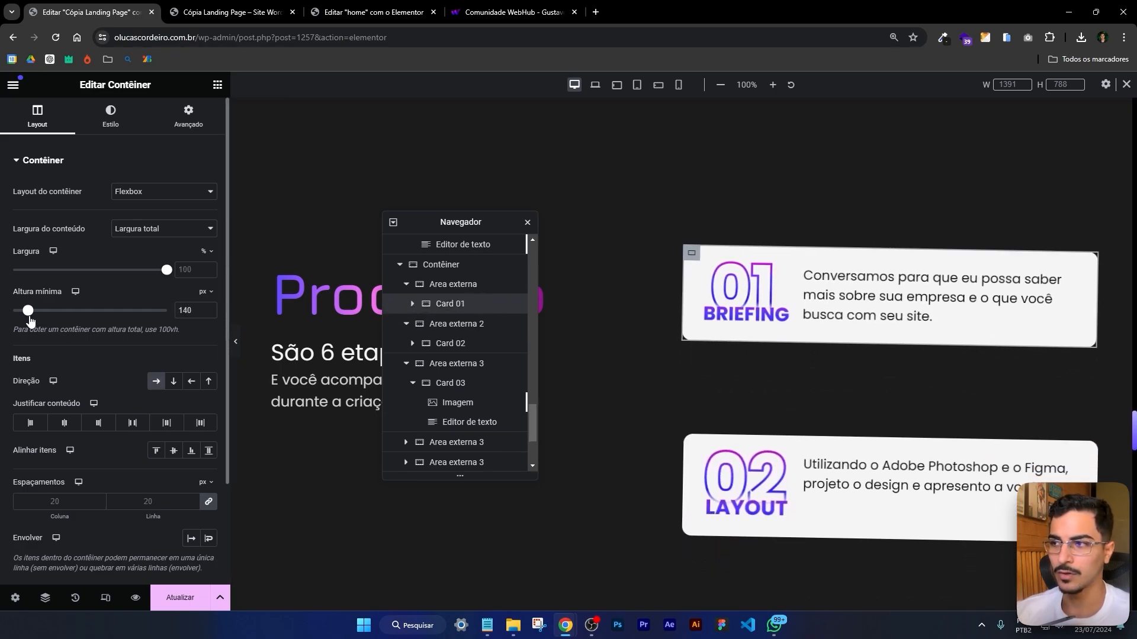
left_click(209, 307)
left_click(210, 307)
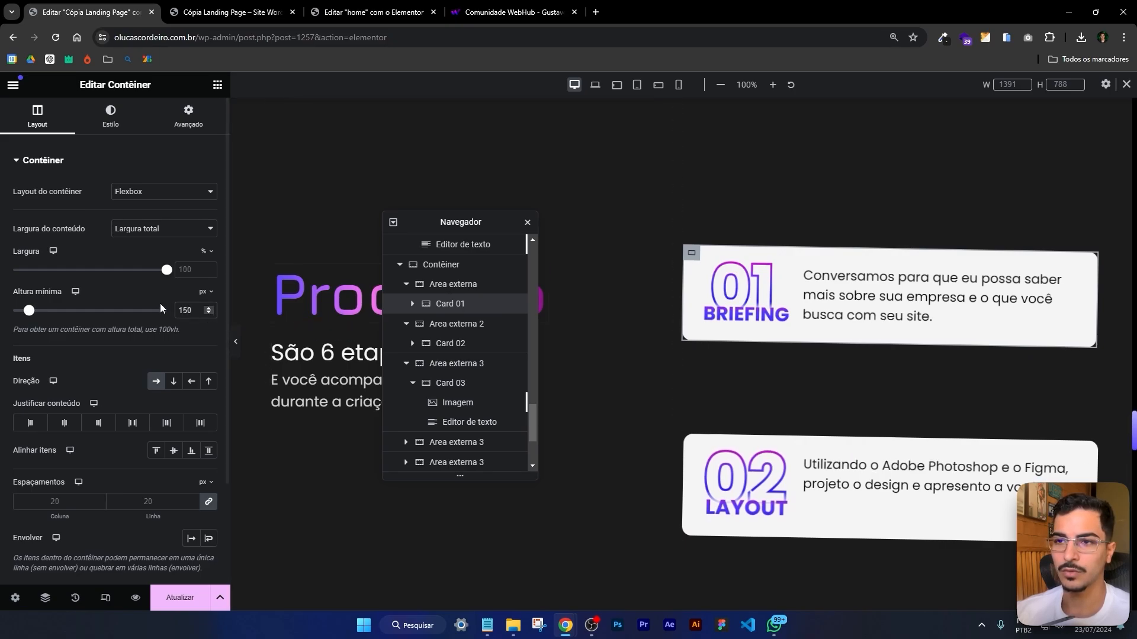
left_click_drag(193, 310, 159, 311)
key("ctrl+c")
Apply the copied 150 px minimum height to the "02 Layout" and "03 Implementação" card containers
left_click(691, 442)
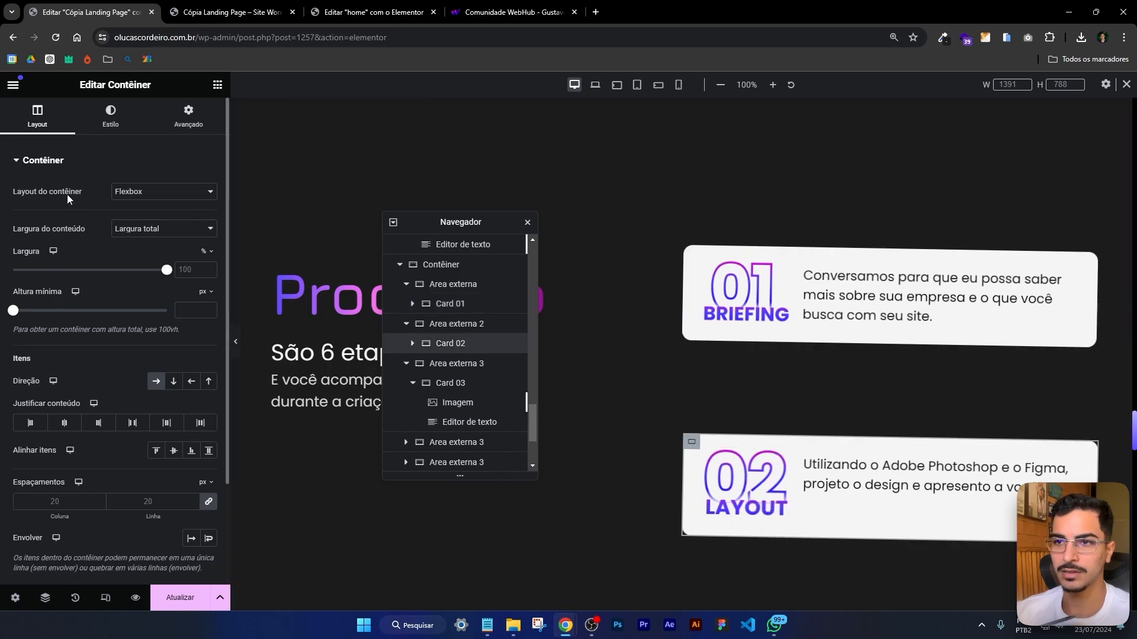
key("ctrl+v")
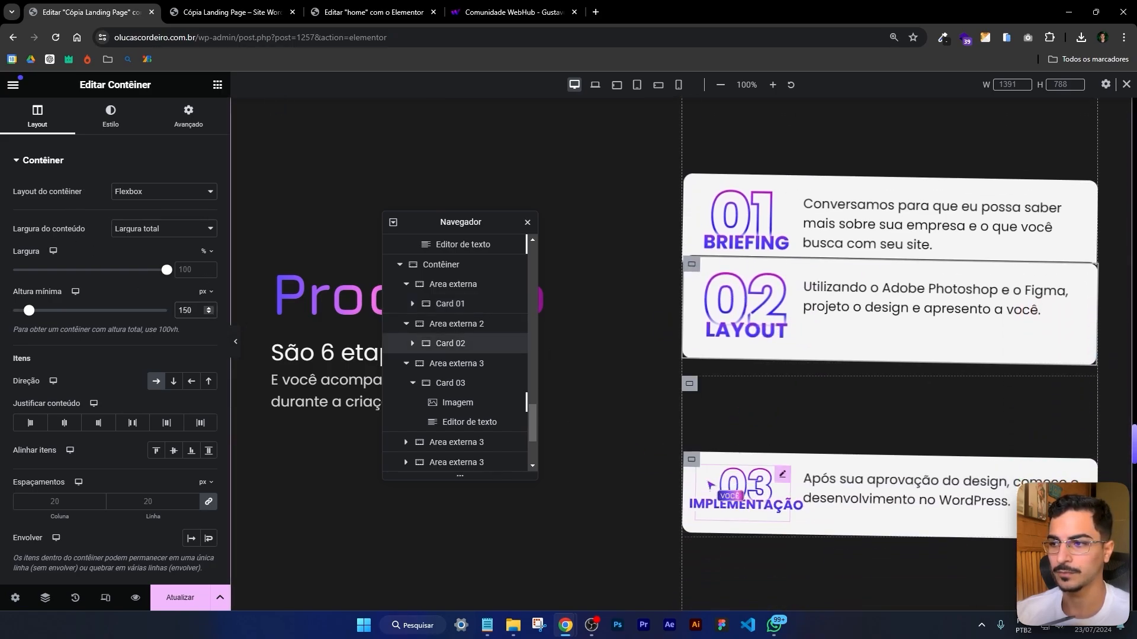
left_click(691, 459)
left_click(191, 311)
key("ctrl+v")
scroll(868, 386, "down", 3)
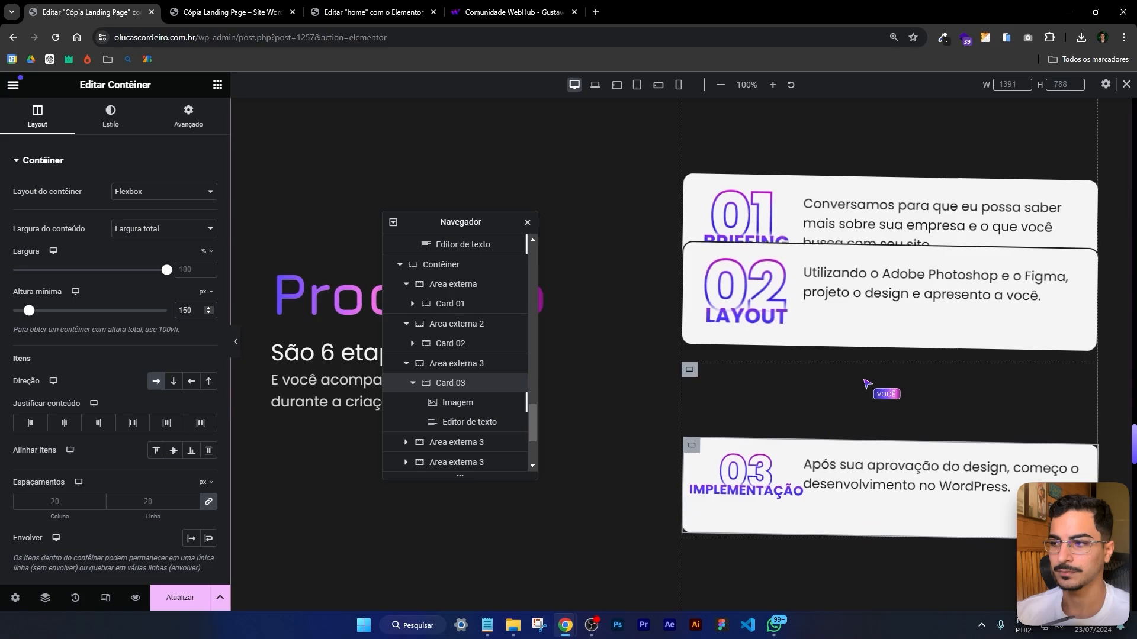
Set the minimum height of the "04 Otimização" and "05 Tutorial" cards to 150 px and select the "06 Pronto!" card
left_click(723, 336)
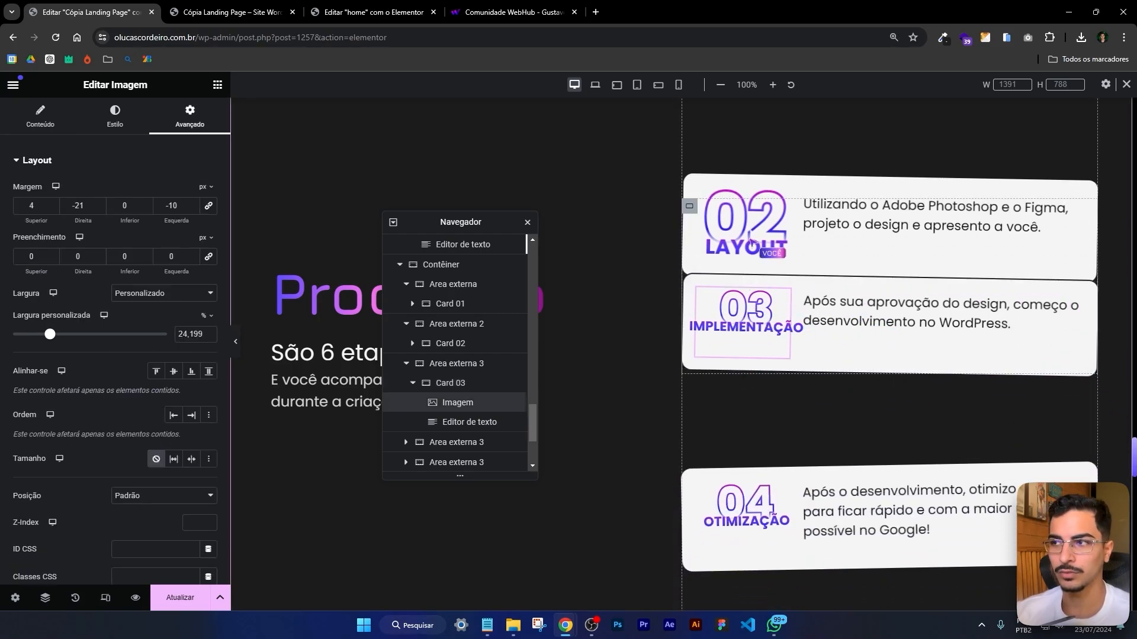
left_click(690, 478)
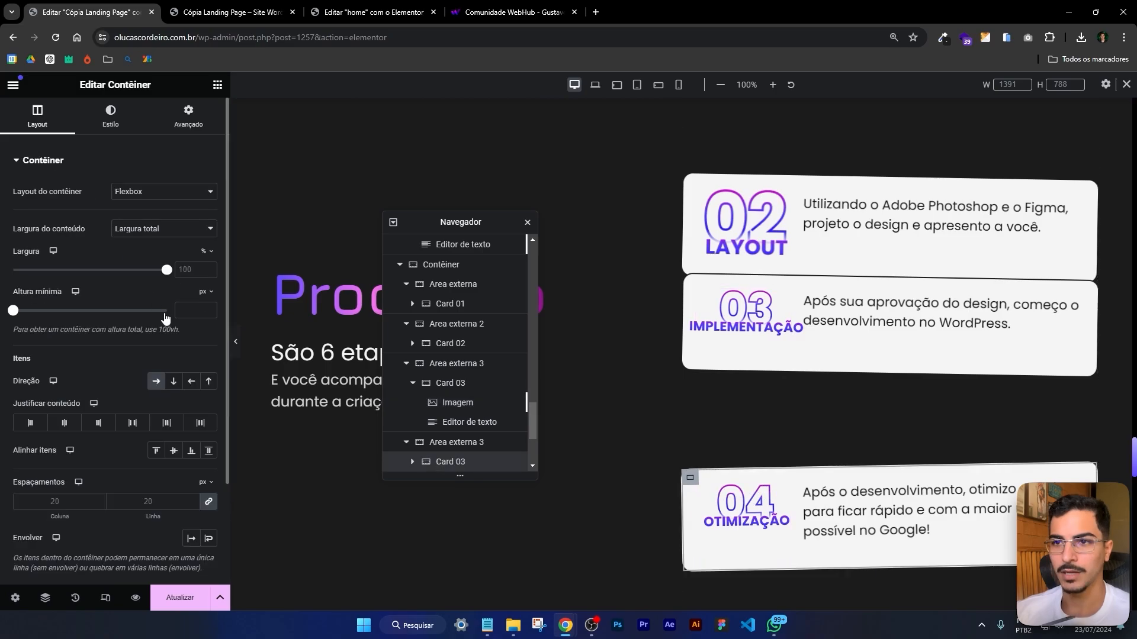
key("ctrl+v")
scroll(812, 406, "down", 5)
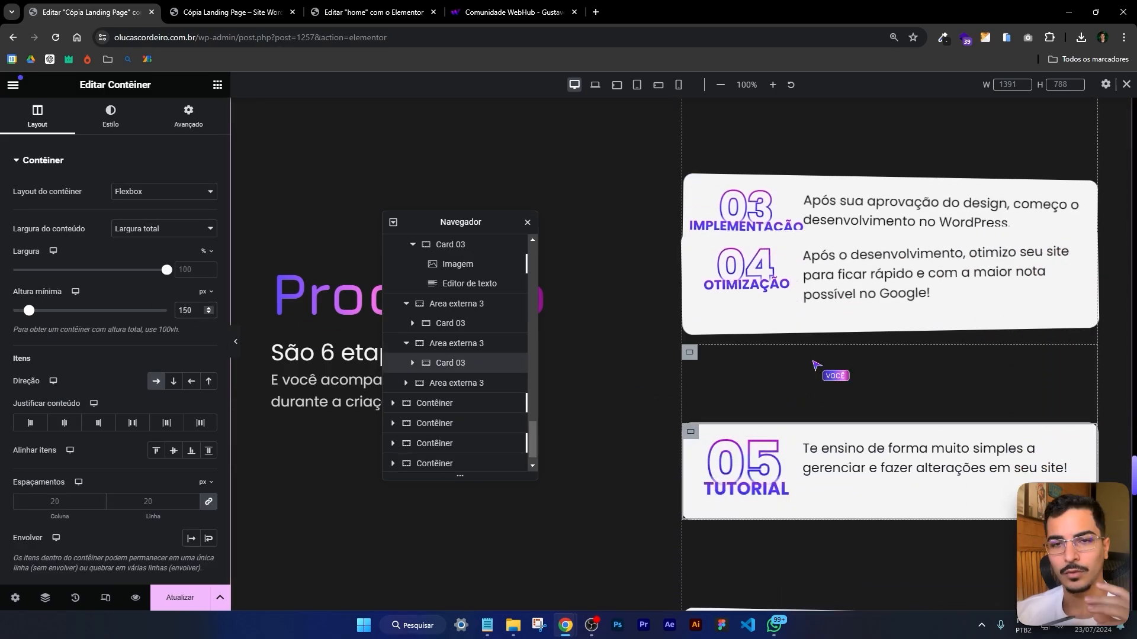
scroll(814, 364, "down", 2)
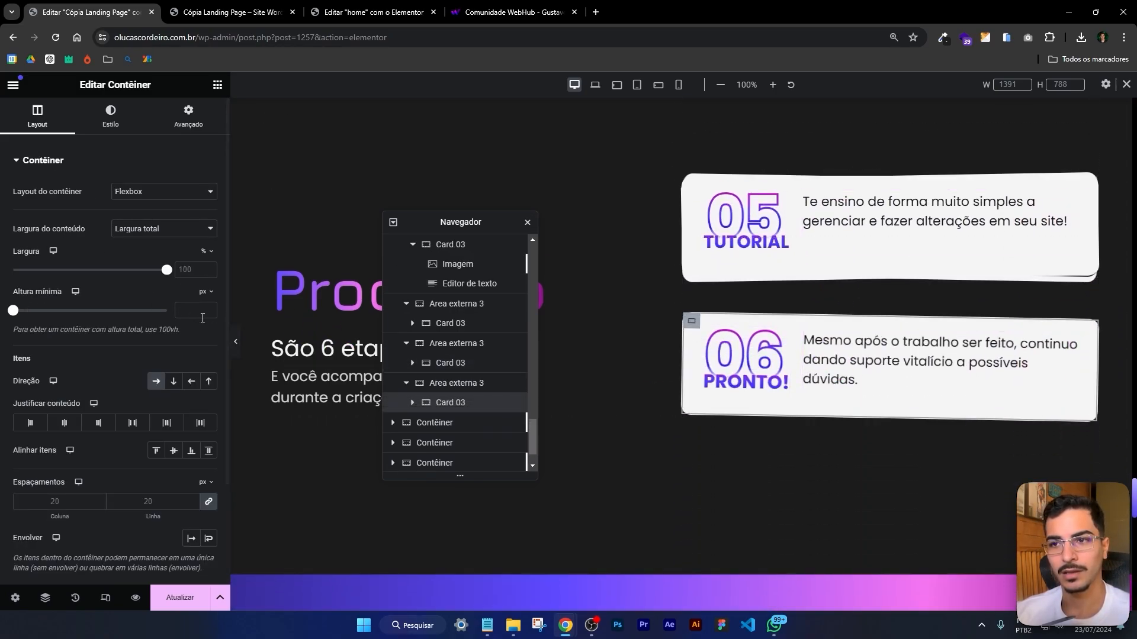
Open the page preview and check the step cards in the "Processo" section
left_click(135, 597)
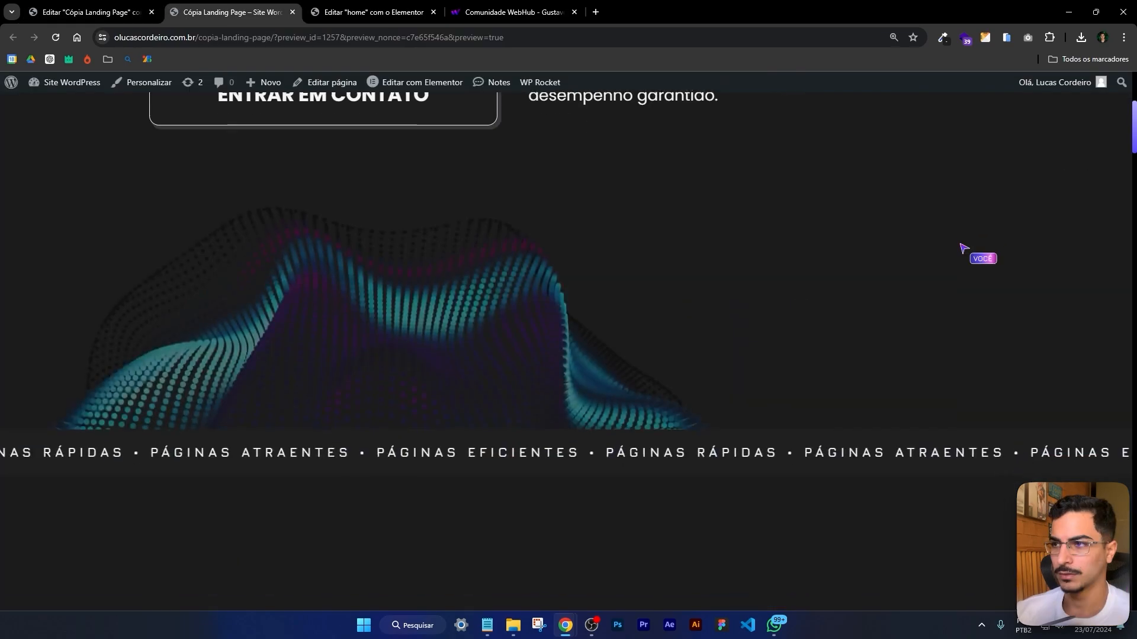
scroll(962, 248, "down", 10)
scroll(962, 249, "down", 15)
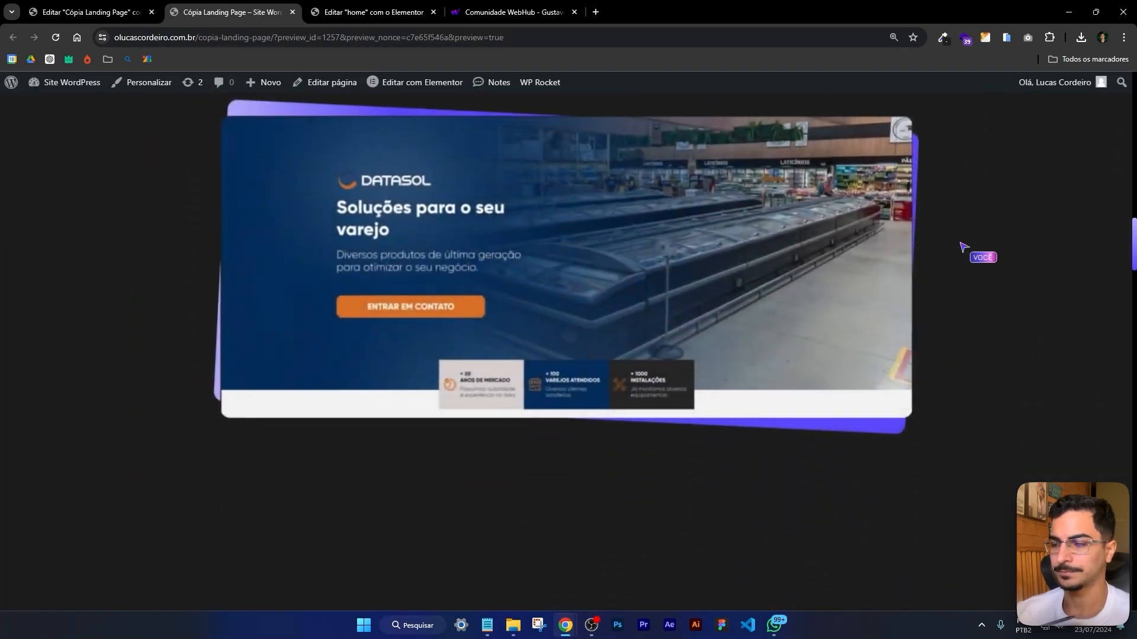
scroll(962, 249, "down", 15)
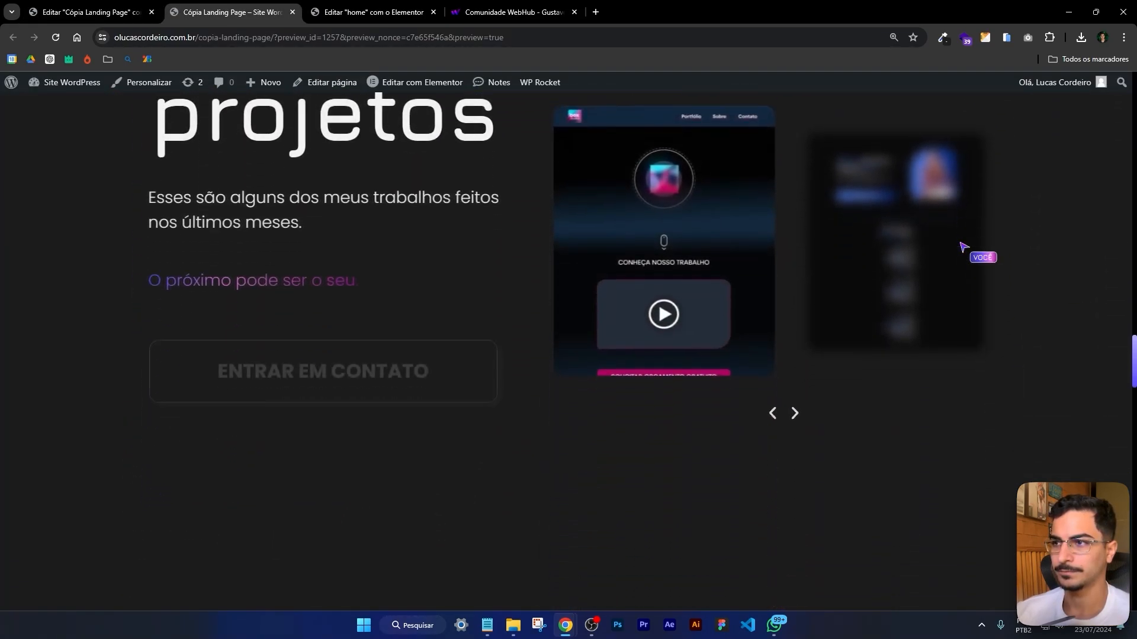
scroll(962, 248, "down", 5)
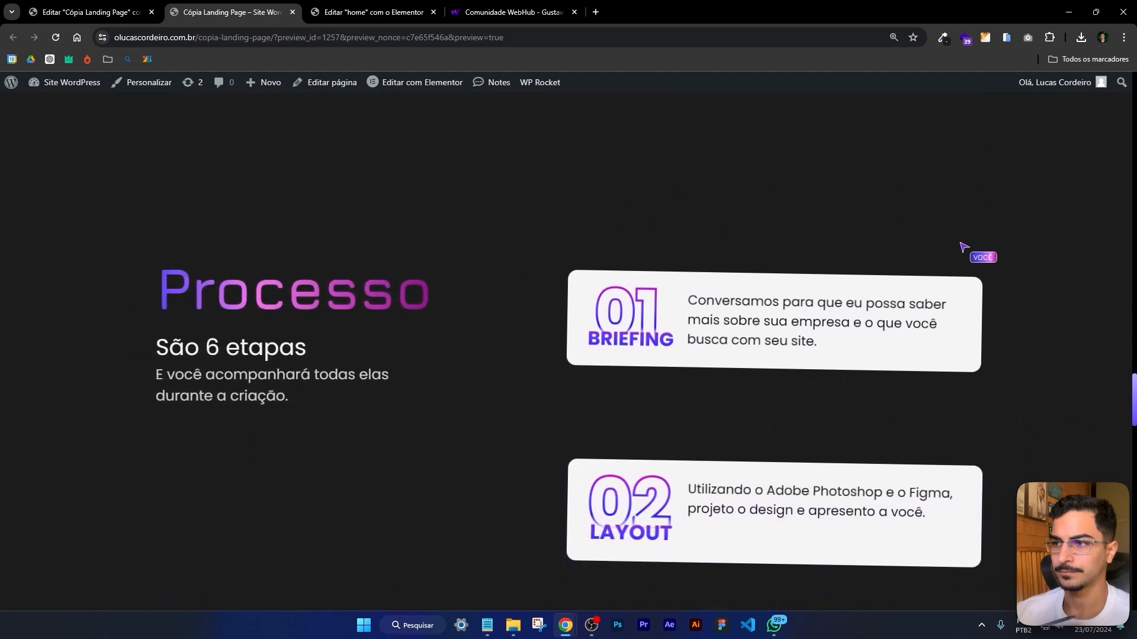
Compare the heights of the "02 Layout", "03 Implementação" and "04 Otimização" cards in the page preview
scroll(962, 248, "down", 5)
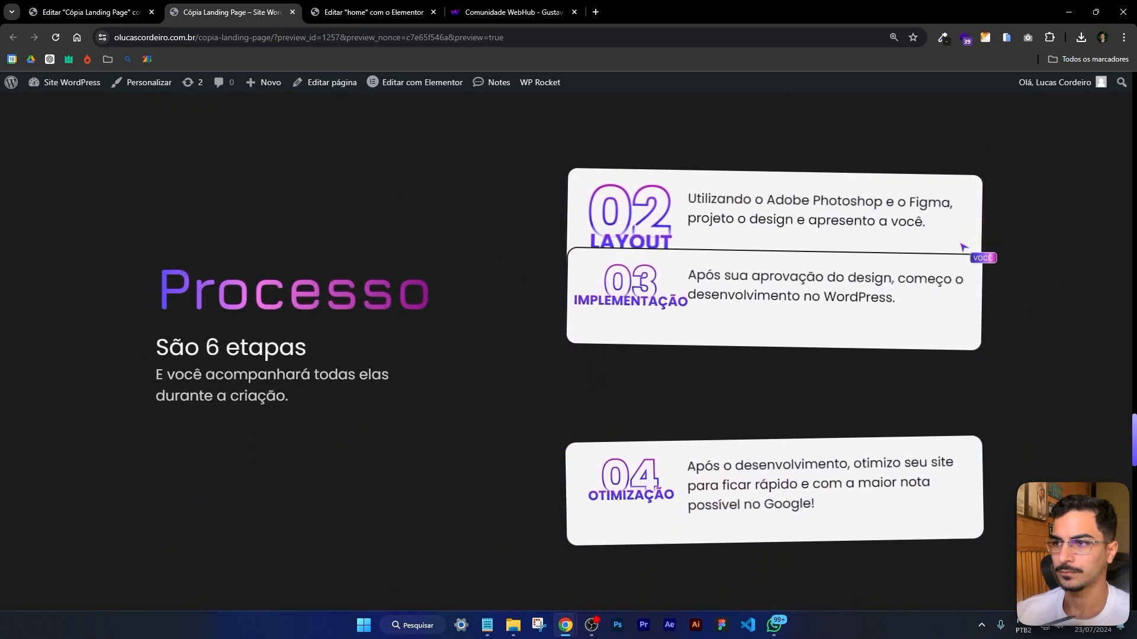
scroll(962, 247, "up", 3)
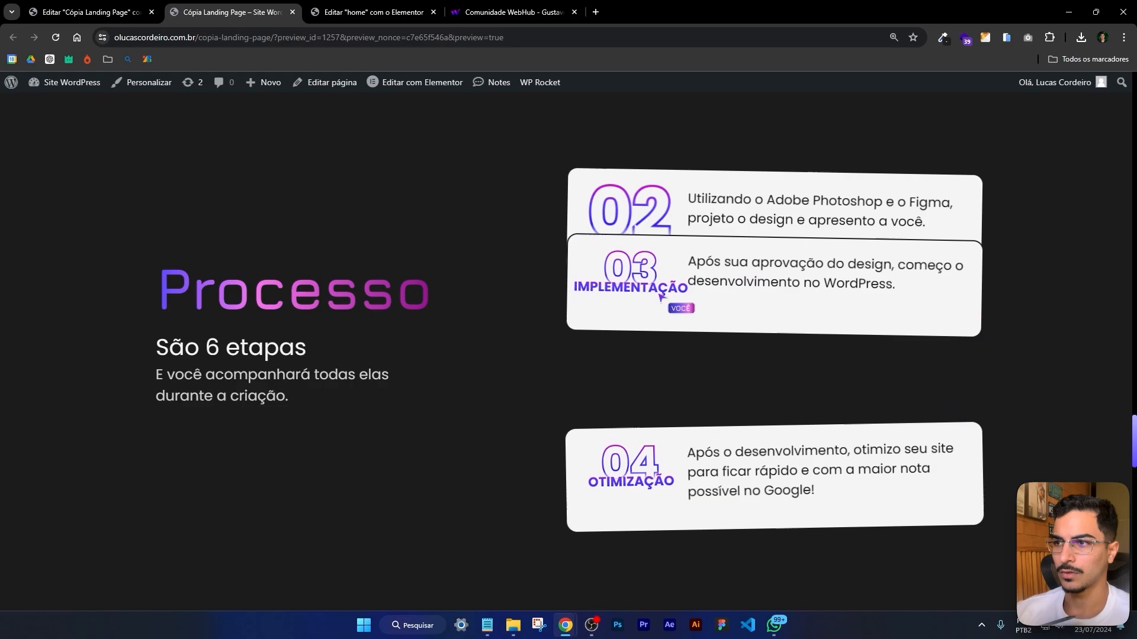
key("ctrl+Page_Up")
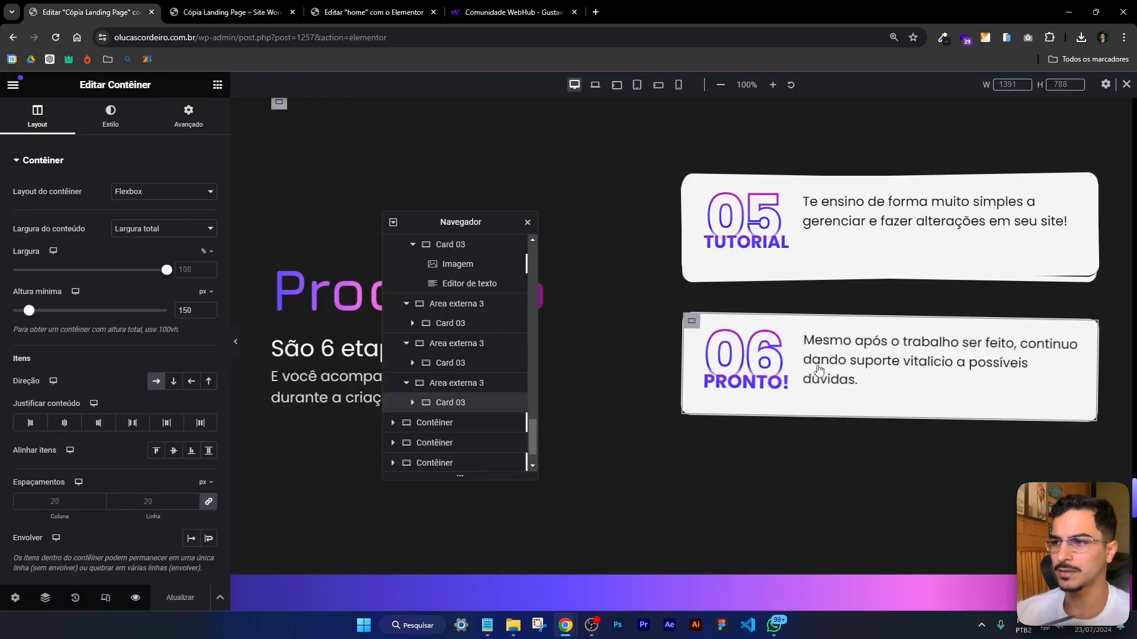
left_click(204, 8)
right_click(1016, 347)
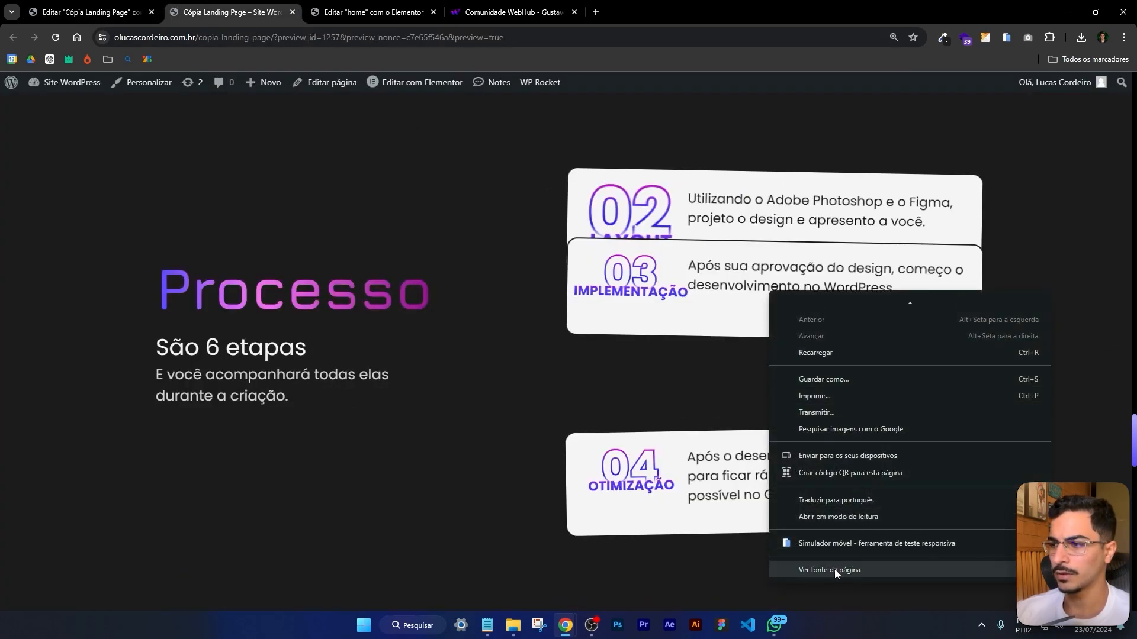
left_click(836, 569)
left_click(438, 12)
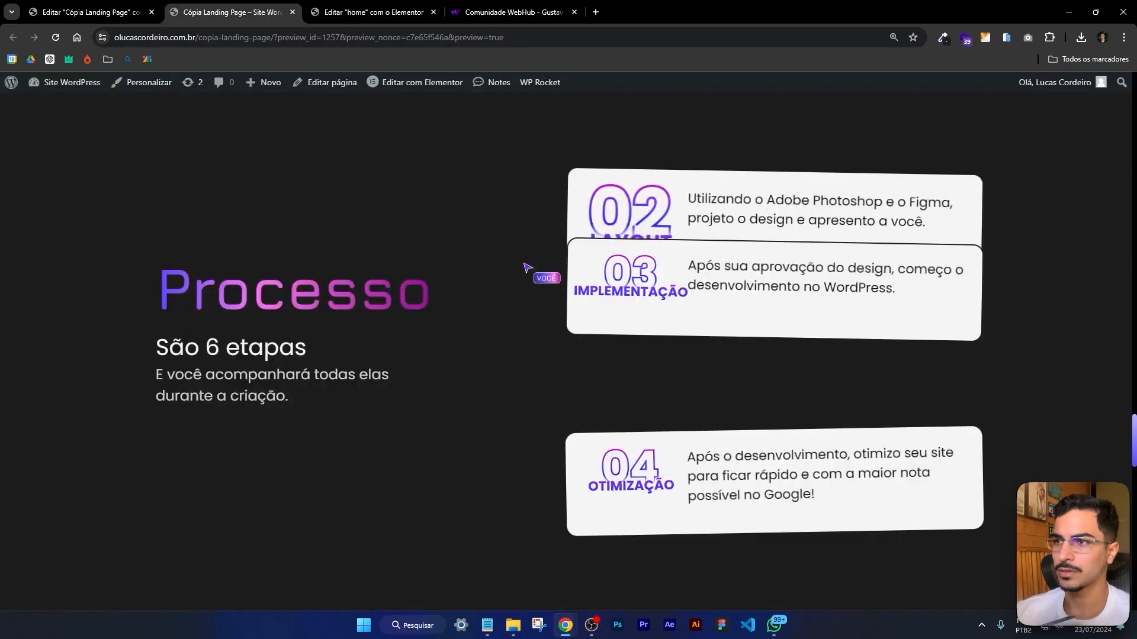
Inspect the dimensions of the "03", "02" and "01" step cards with the browser's developer tools, then close them
right_click(521, 260)
left_click(591, 543)
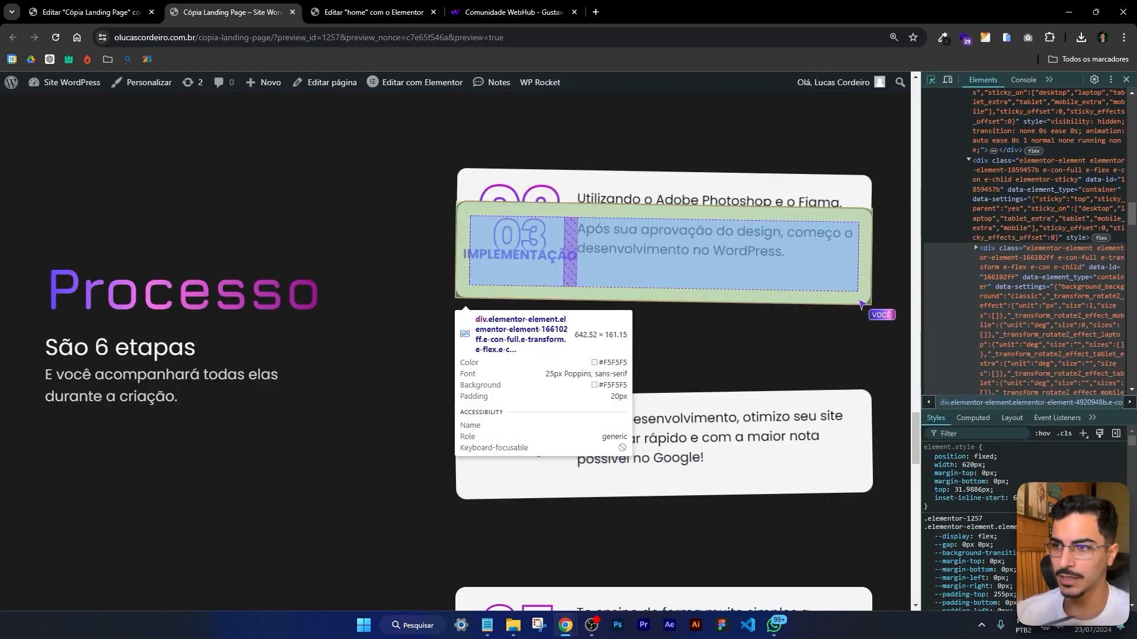
scroll(862, 284, "up", 3)
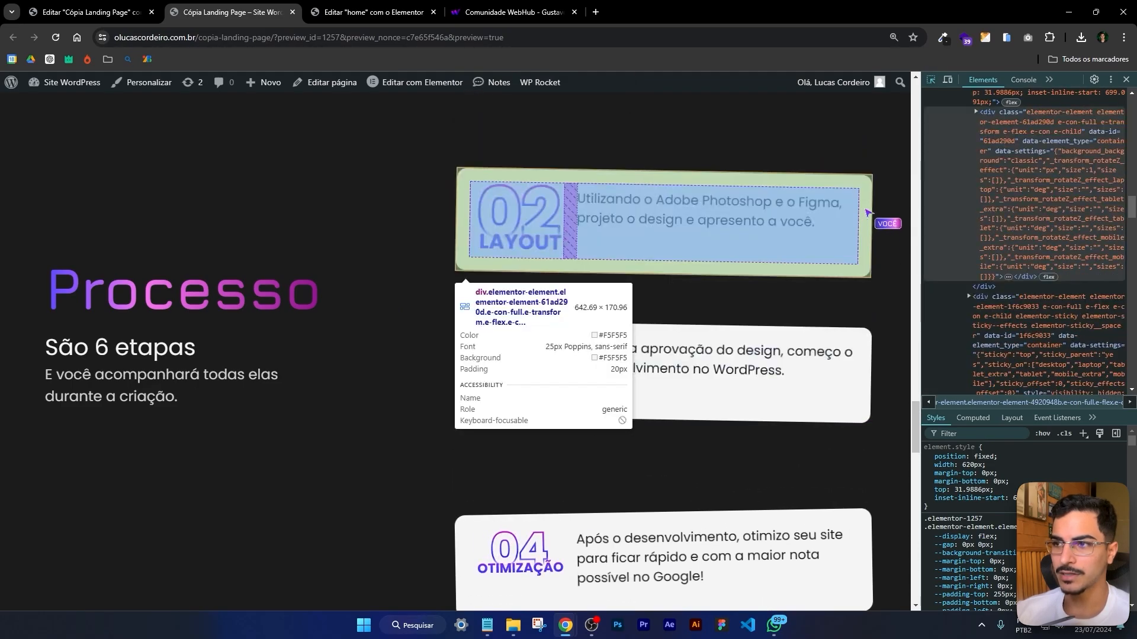
scroll(867, 212, "up", 3)
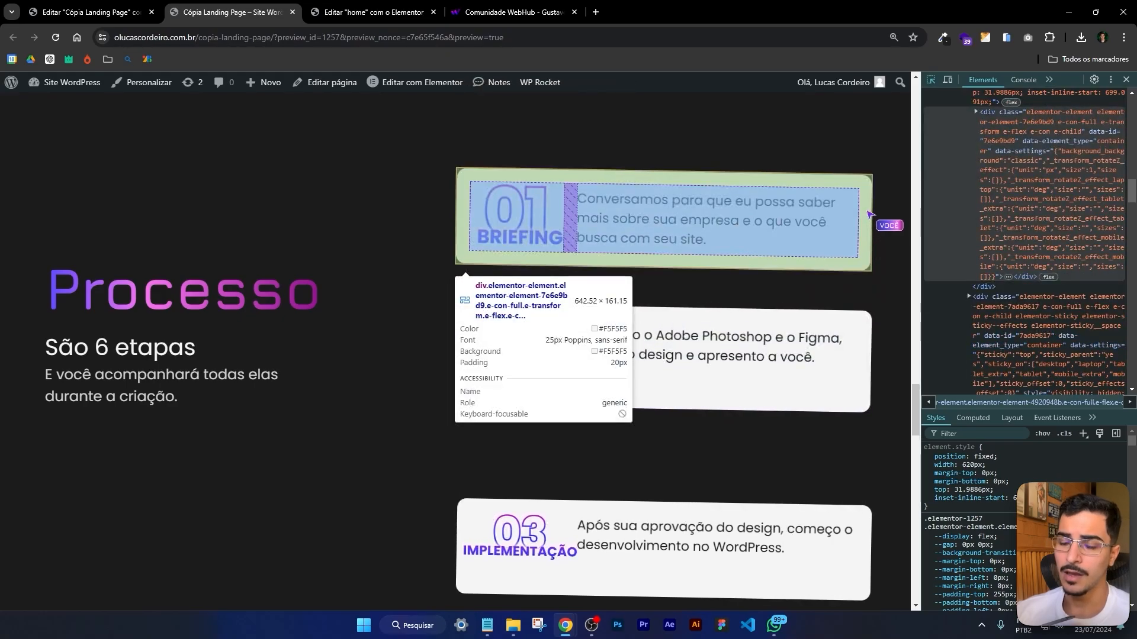
left_click(1126, 80)
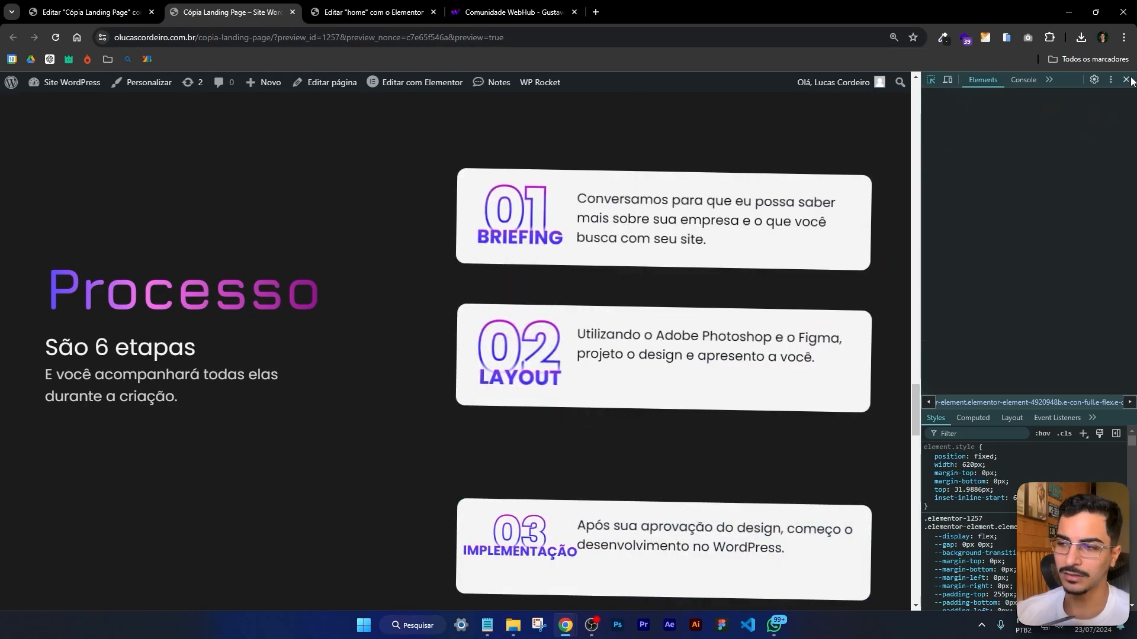
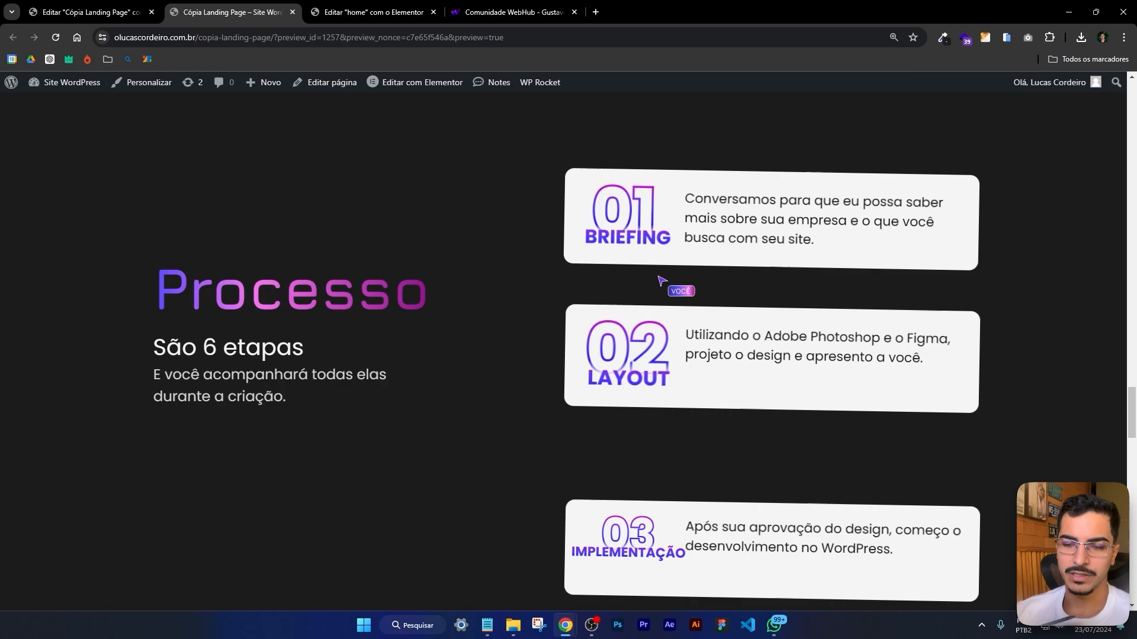
Review the remaining step cards and the spacing between the "Meus projetos" and "Processo" sections in the preview
left_click(88, 8)
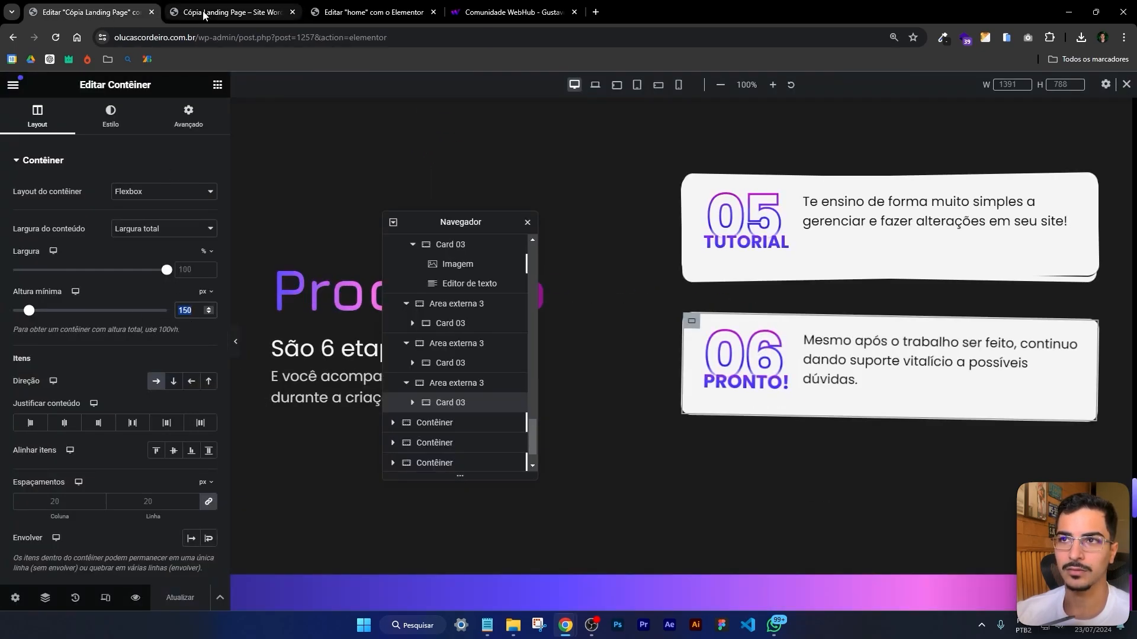
left_click(231, 12)
scroll(1054, 338, "down", 5)
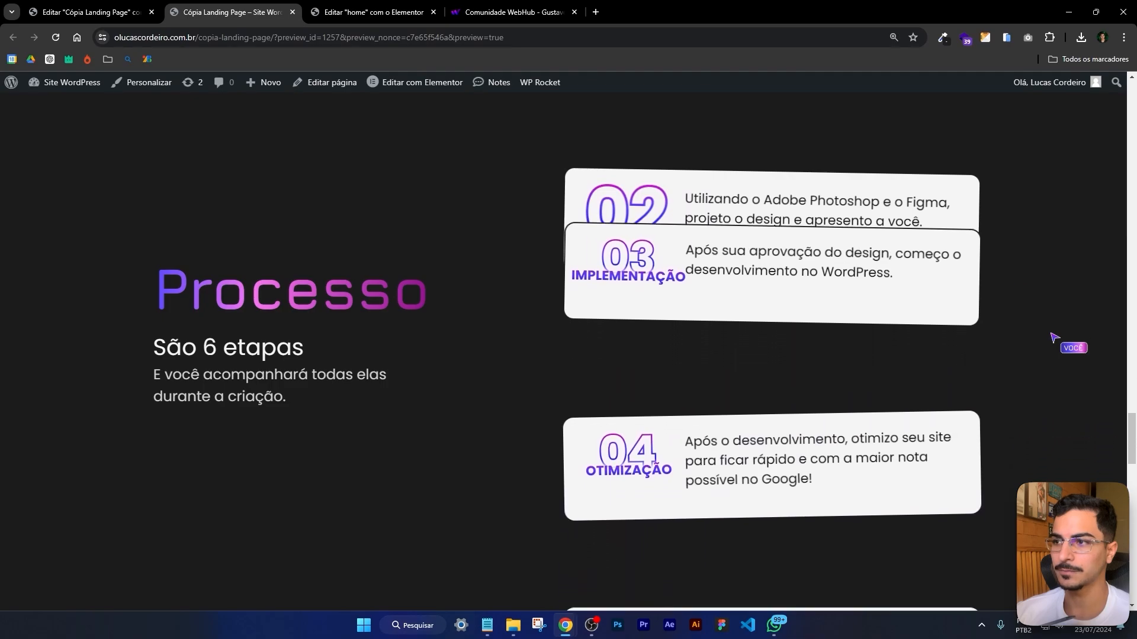
scroll(803, 254, "down", 3)
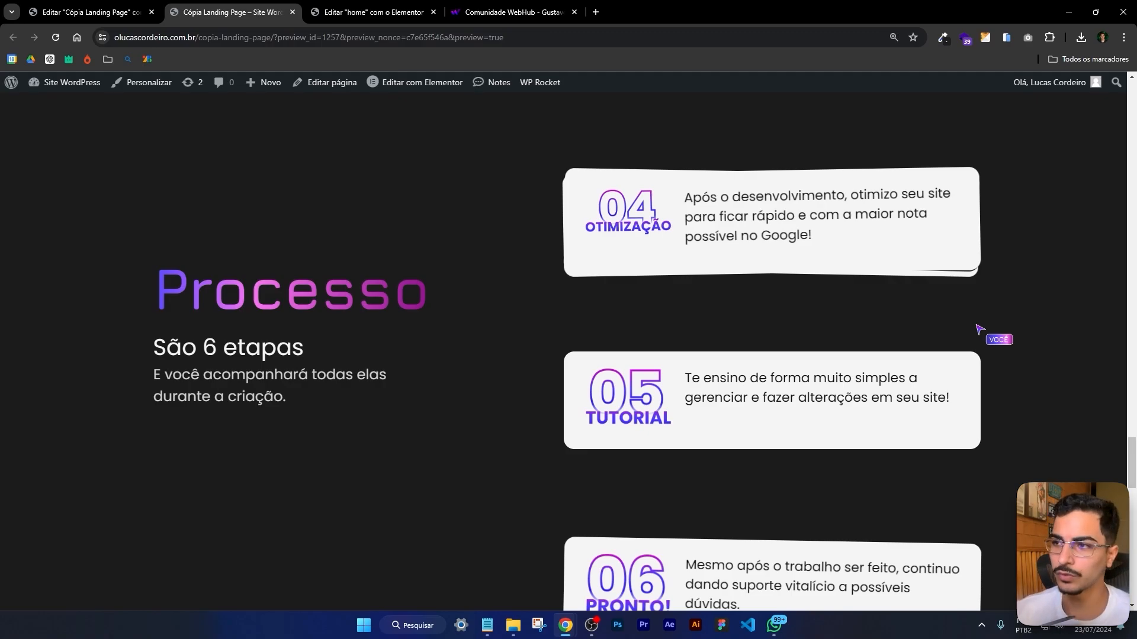
scroll(980, 330, "down", 5)
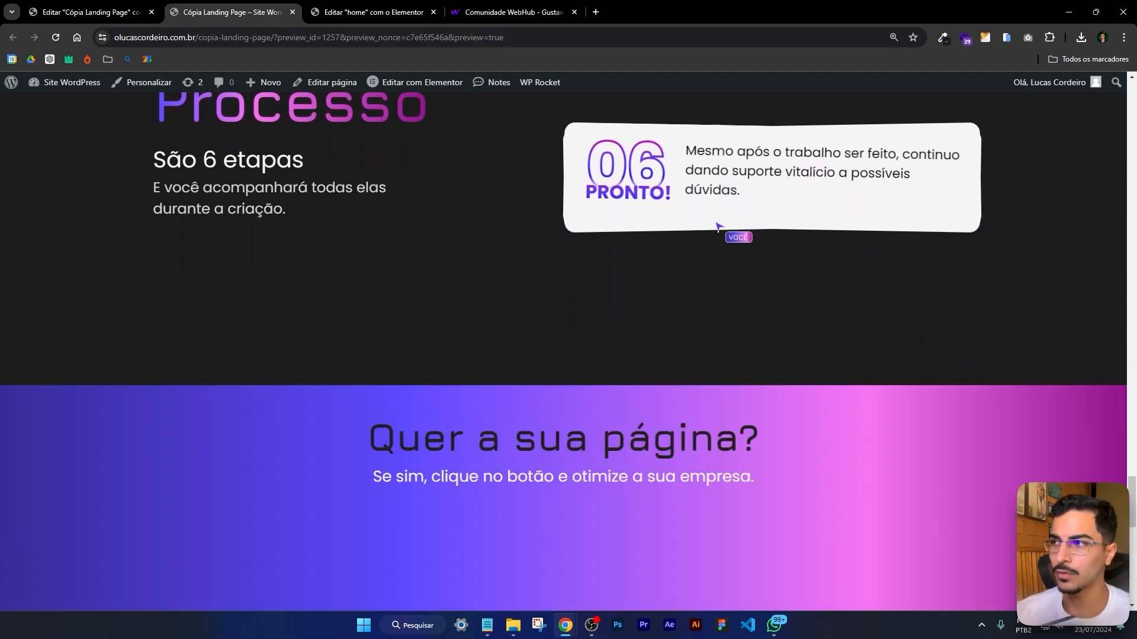
scroll(716, 226, "up", 10)
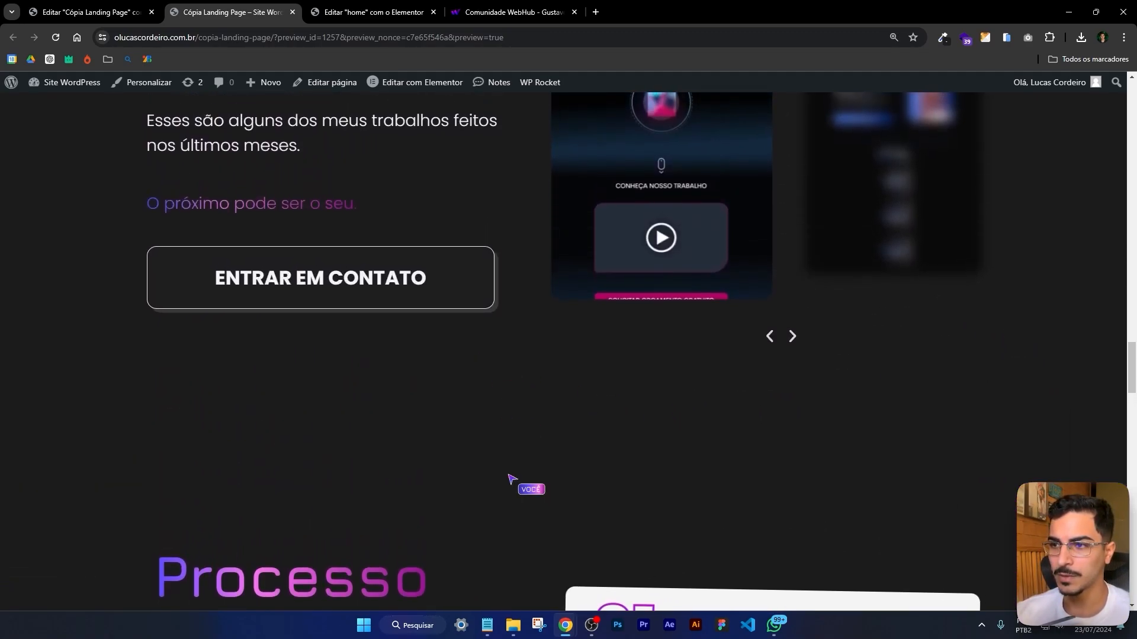
scroll(508, 310, "up", 6)
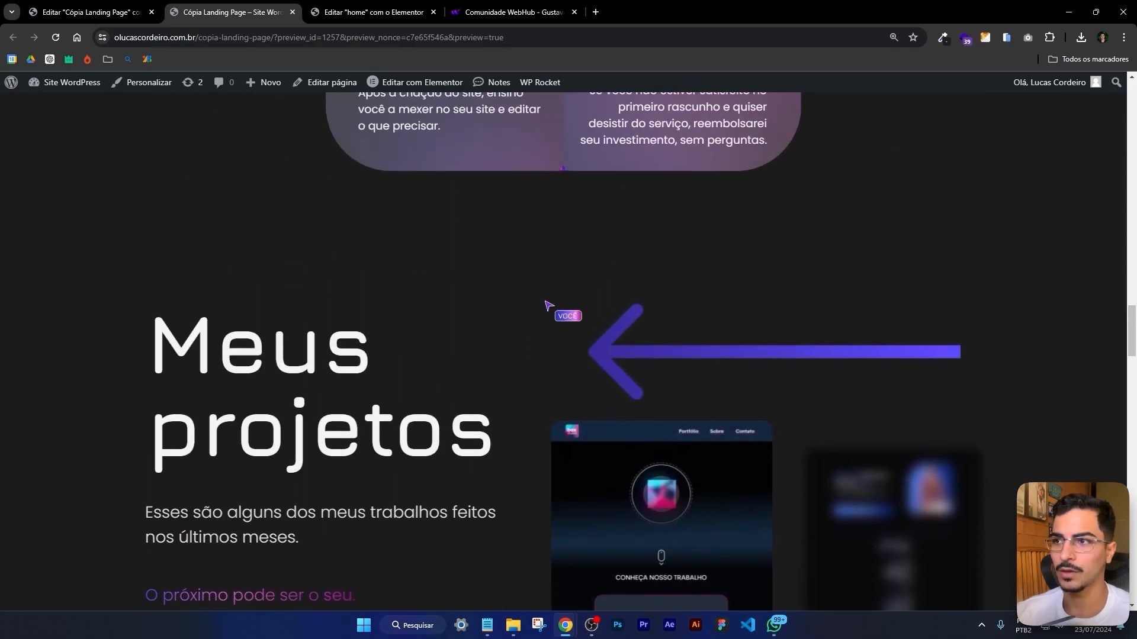
scroll(588, 245, "down", 9)
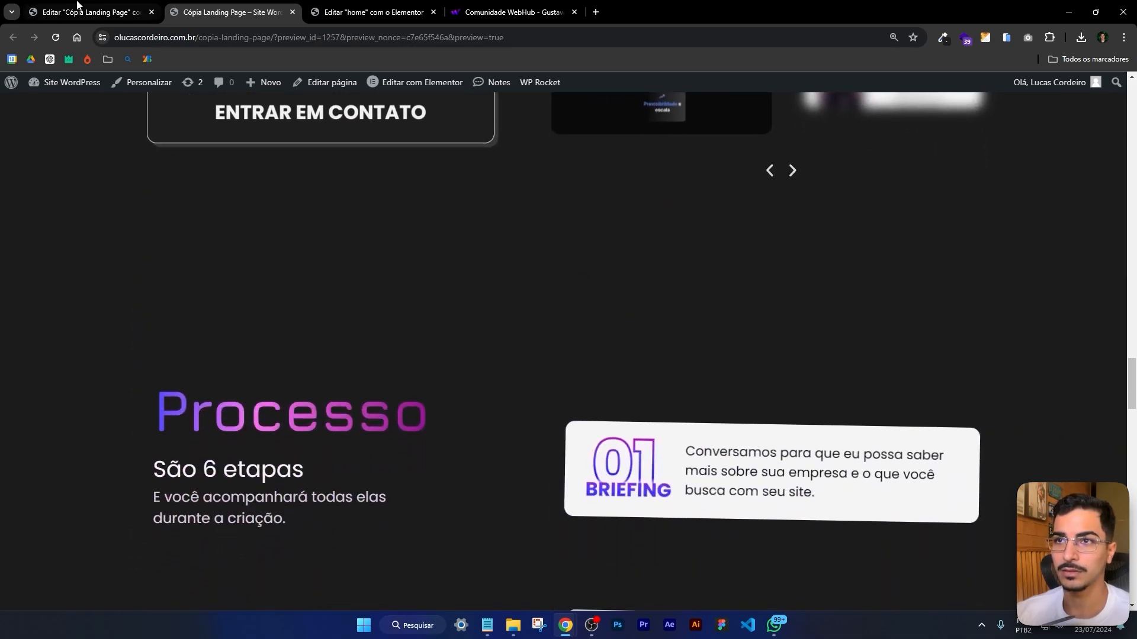
Set the bottom padding of the "Meus projetos" section container to 40 px in the editor
left_click(77, 10)
scroll(462, 261, "up", 1)
scroll(779, 319, "up", 8)
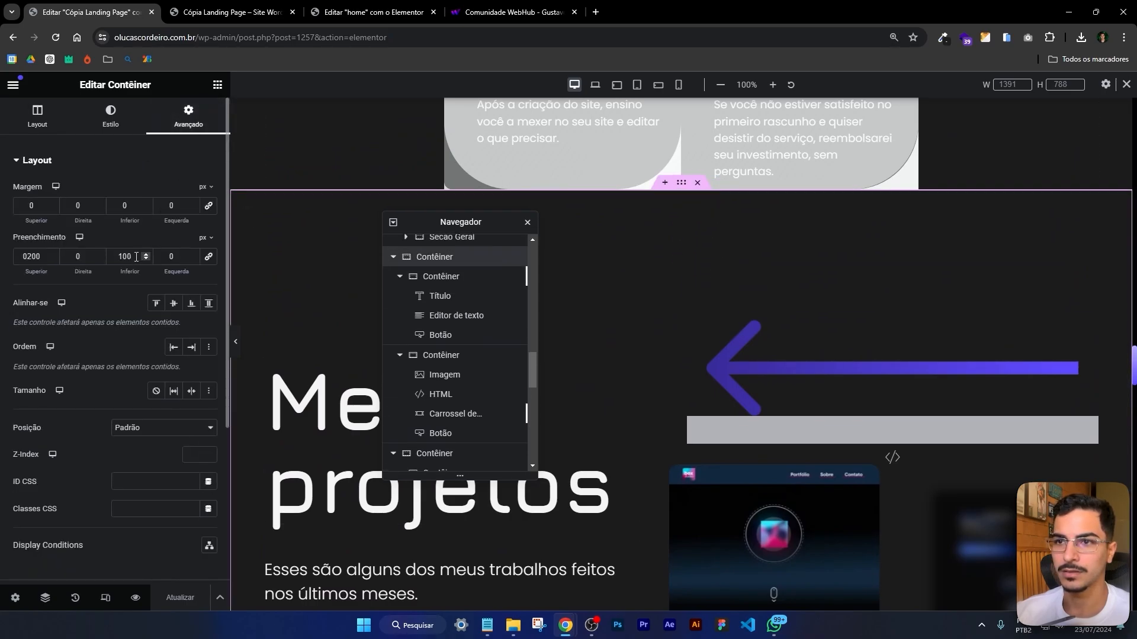
left_click_drag(138, 256, 61, 251)
type("40")
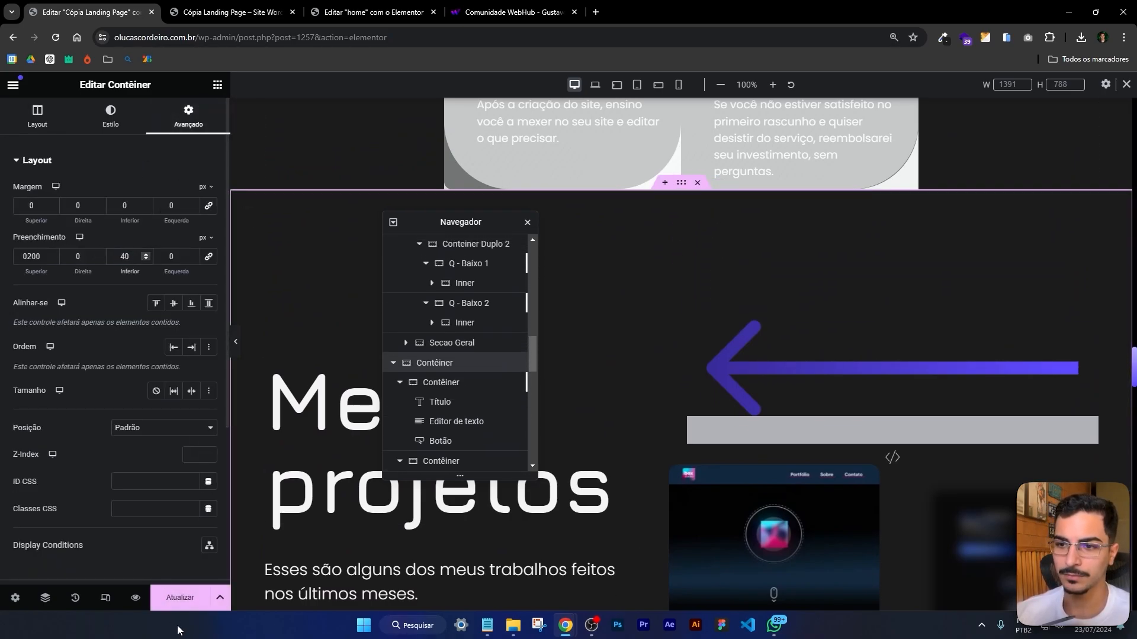
Open the updated preview and check the carousel arrows and the spacing below the "Meus projetos" section
left_click(136, 607)
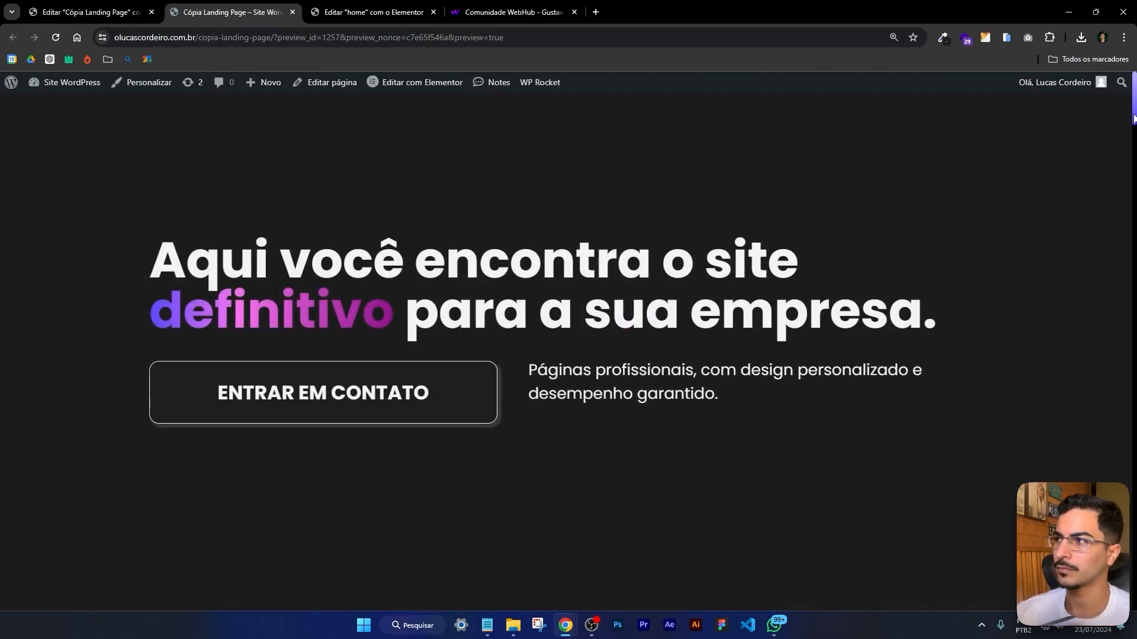
scroll(1092, 189, "down", 15)
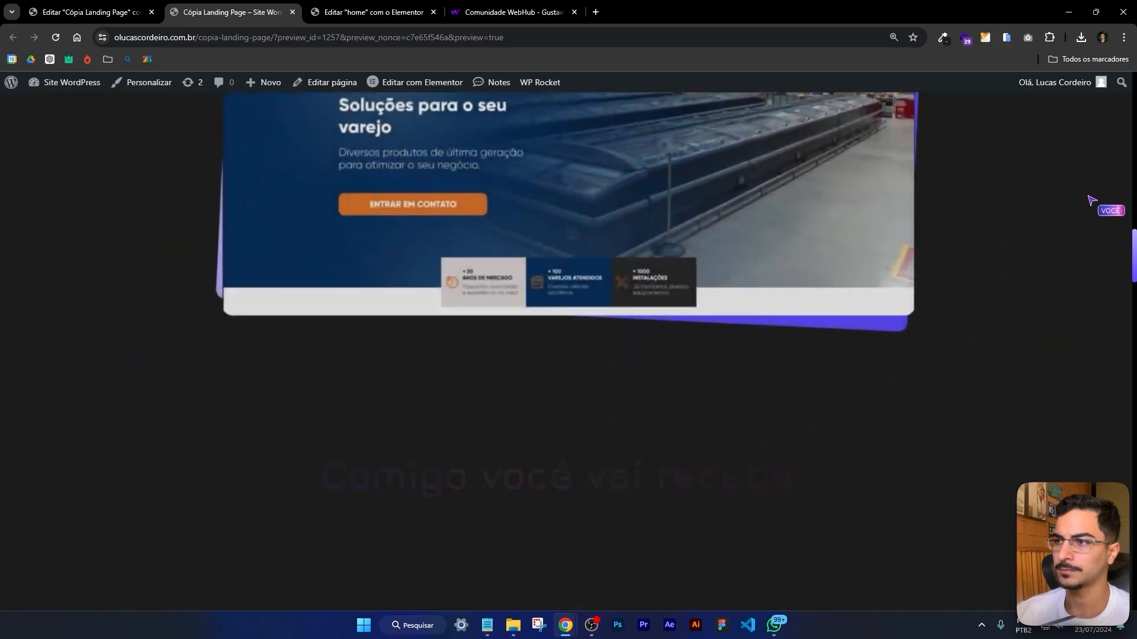
scroll(1092, 210, "down", 10)
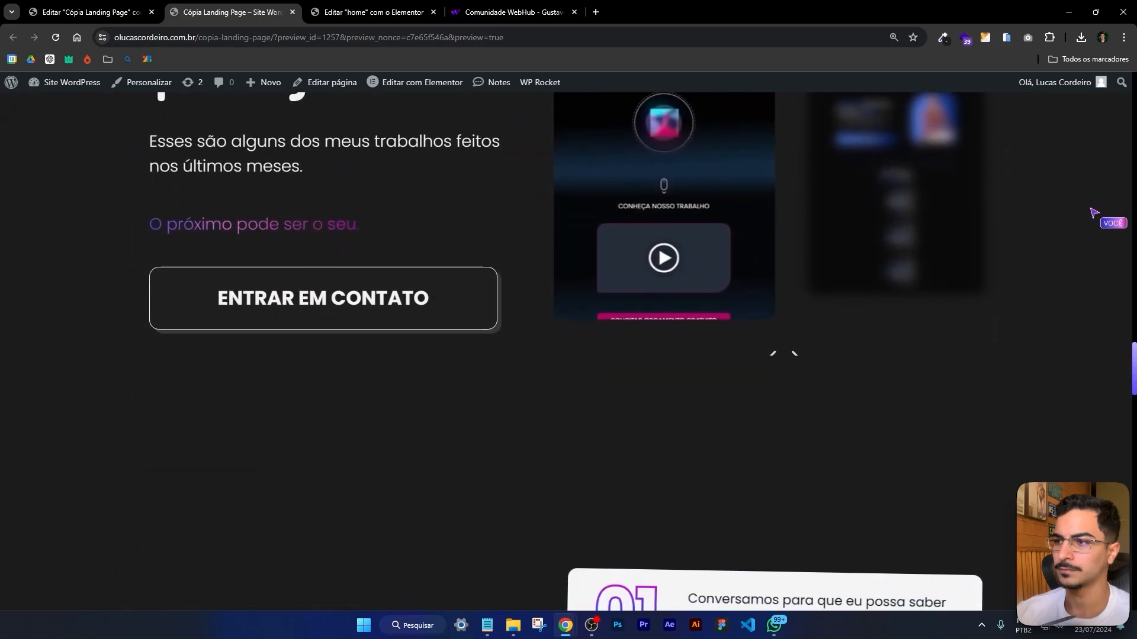
scroll(756, 393, "up", 2)
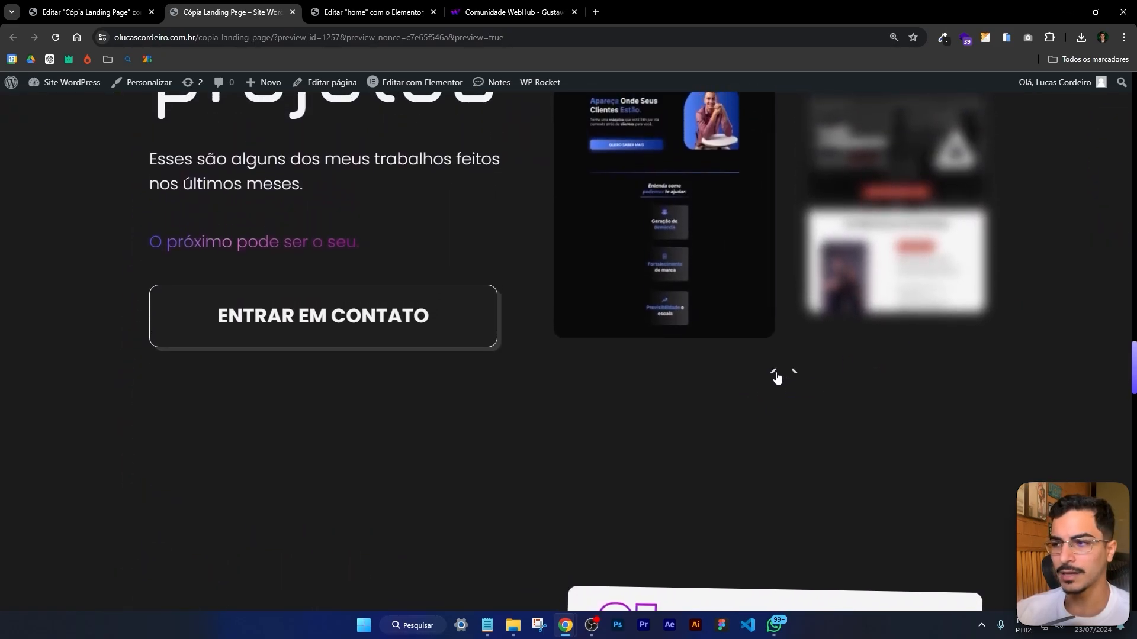
Set the z-index of the image carousel in the "Meus projetos" section to 1 and update the page
key("ctrl+shift+Tab")
scroll(844, 326, "up", 10)
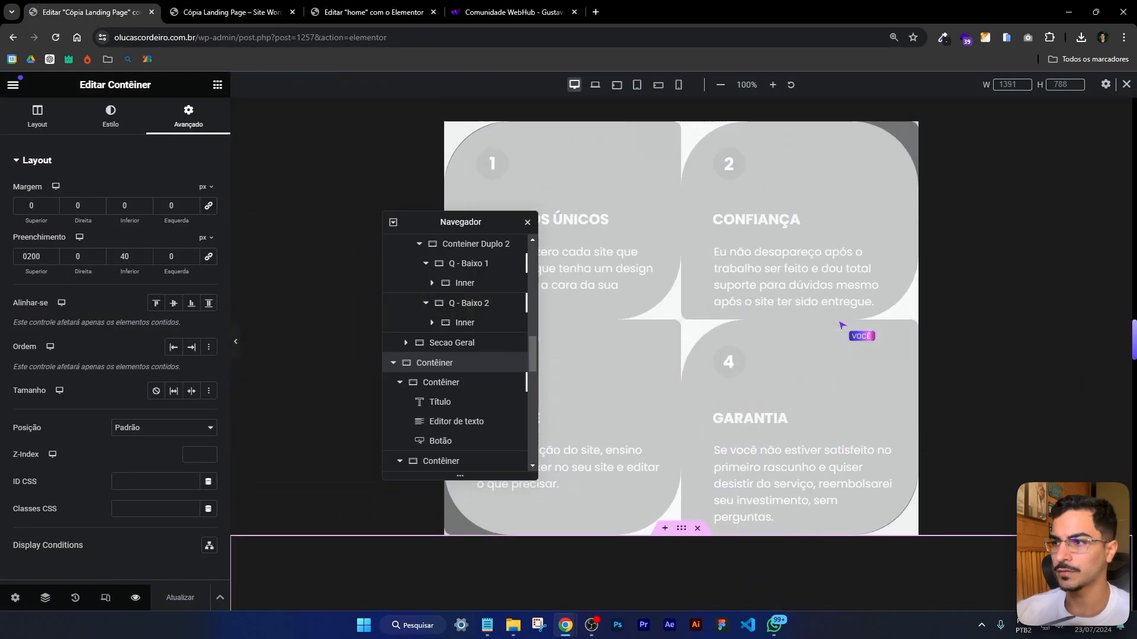
scroll(843, 327, "down", 10)
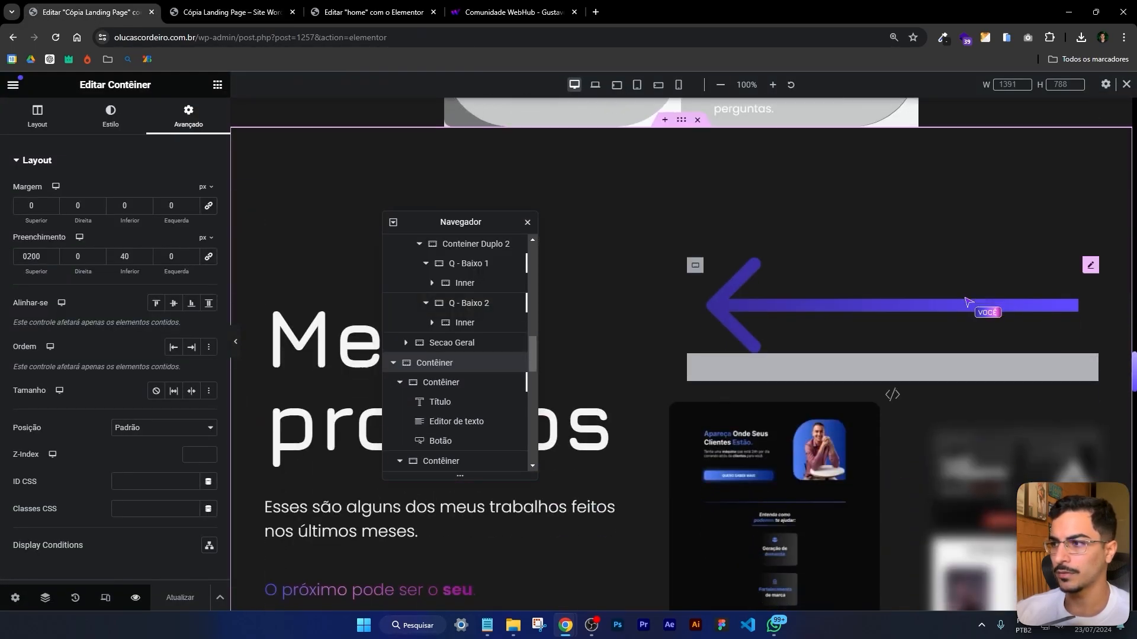
scroll(980, 384, "up", 4)
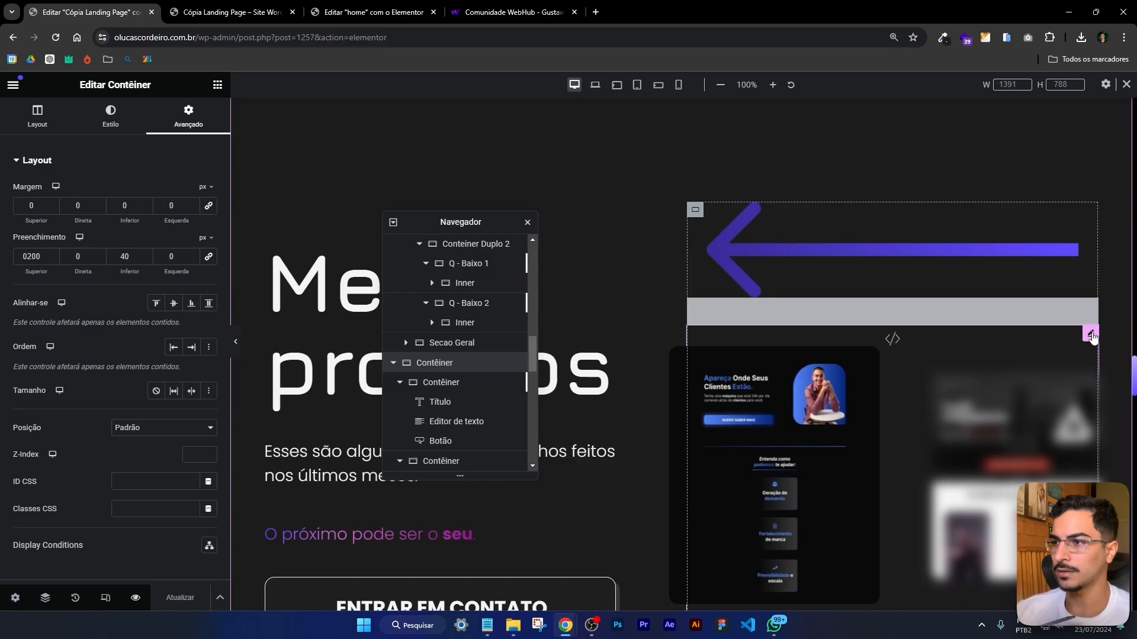
left_click(1091, 333)
scroll(147, 325, "down", 2)
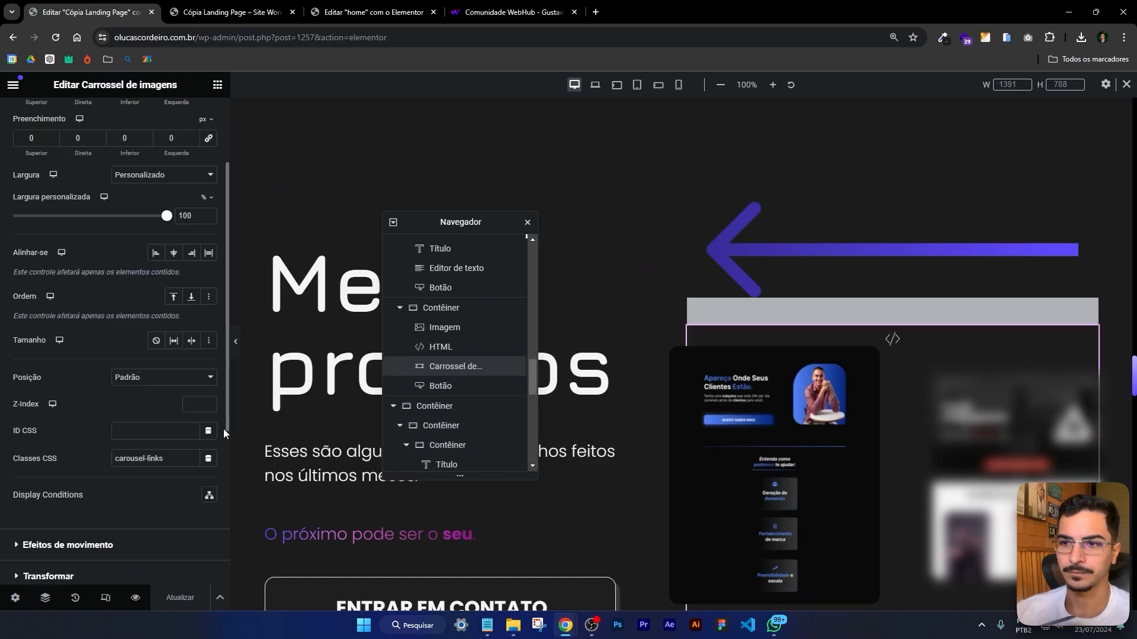
left_click(208, 402)
scroll(236, 400, "down", 6)
left_click(180, 597)
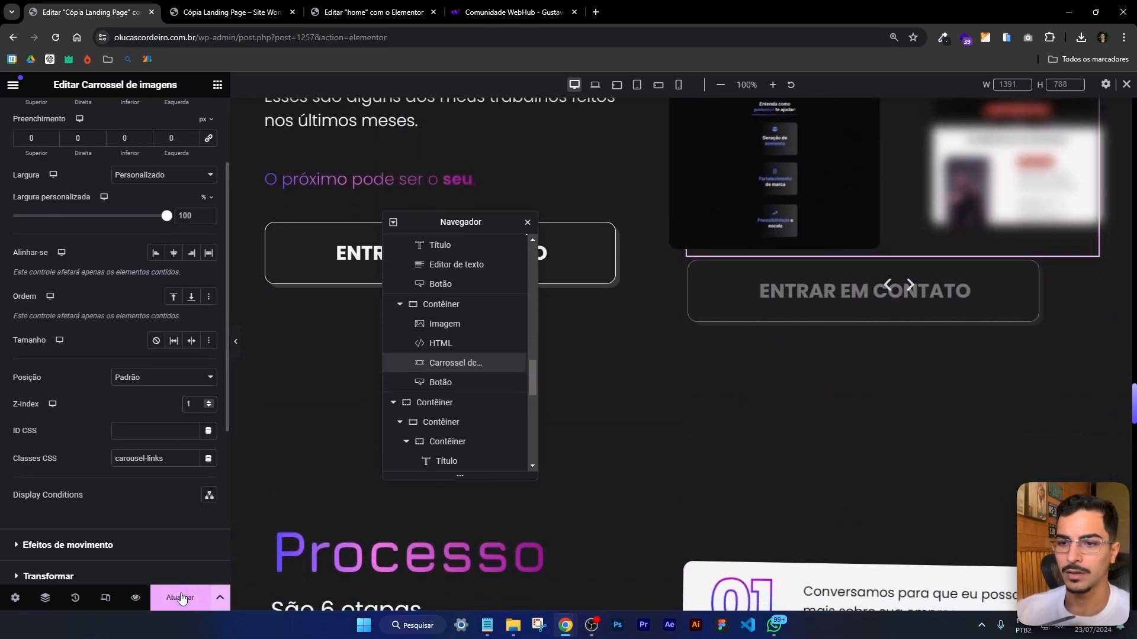
Check the carousel navigation arrows above the "Processo" section in the refreshed preview
key("ctrl+Tab")
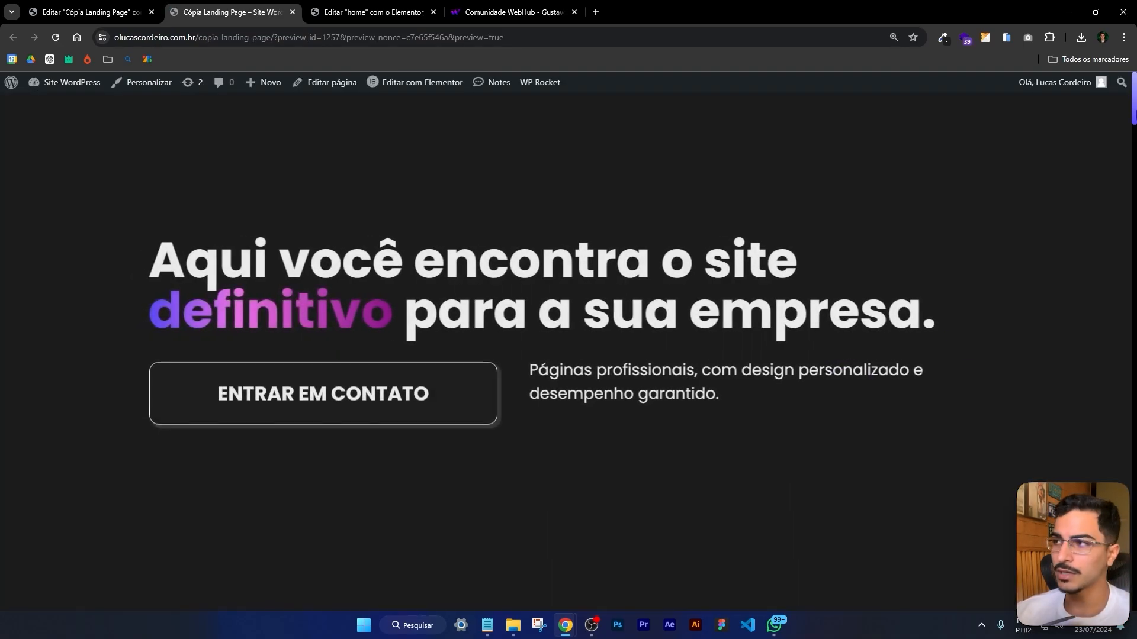
scroll(1095, 168, "down", 7)
scroll(1095, 168, "down", 15)
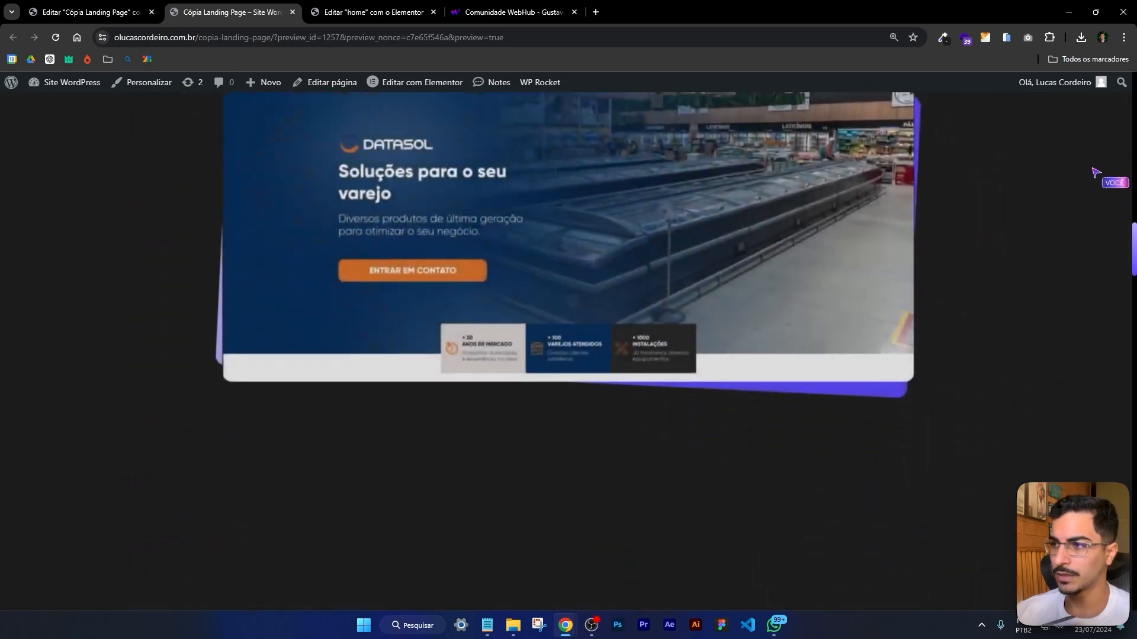
scroll(1001, 181, "down", 9)
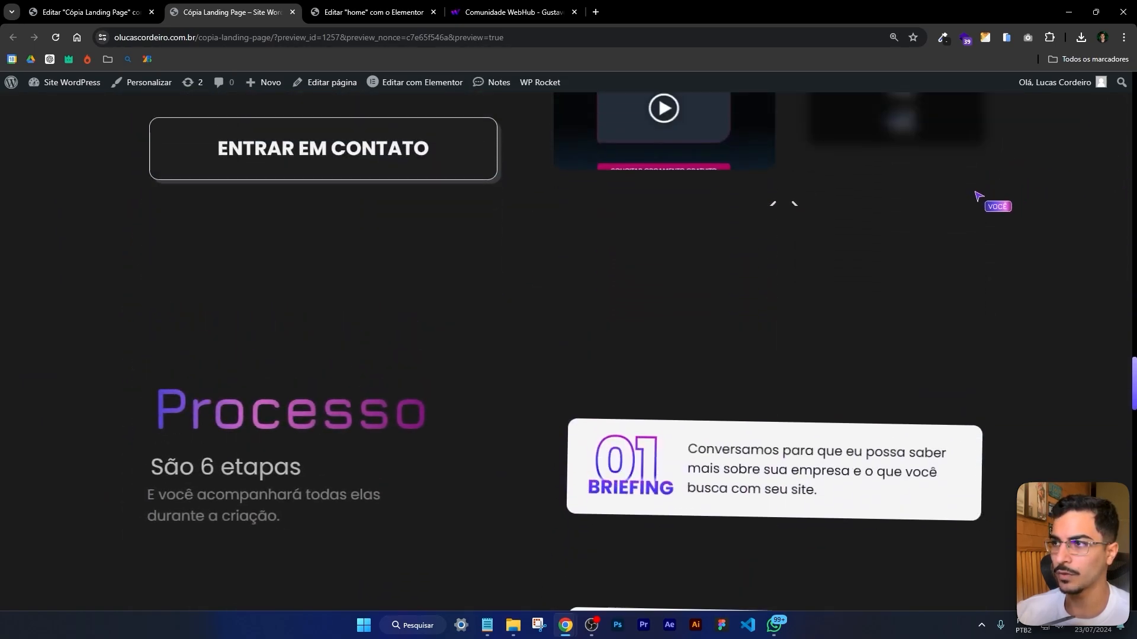
scroll(828, 362, "up", 3)
Set the z-index of the "Meus projetos" section container to 2, update the page and preview the carousel arrows
left_click(81, 12)
scroll(770, 326, "up", 10)
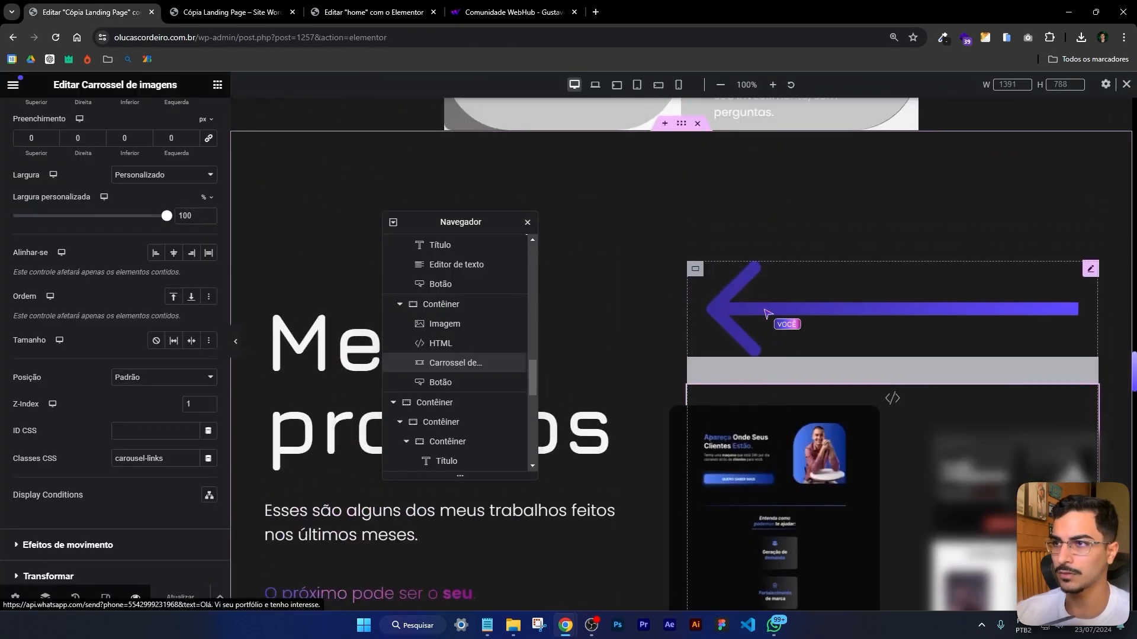
left_click(681, 241)
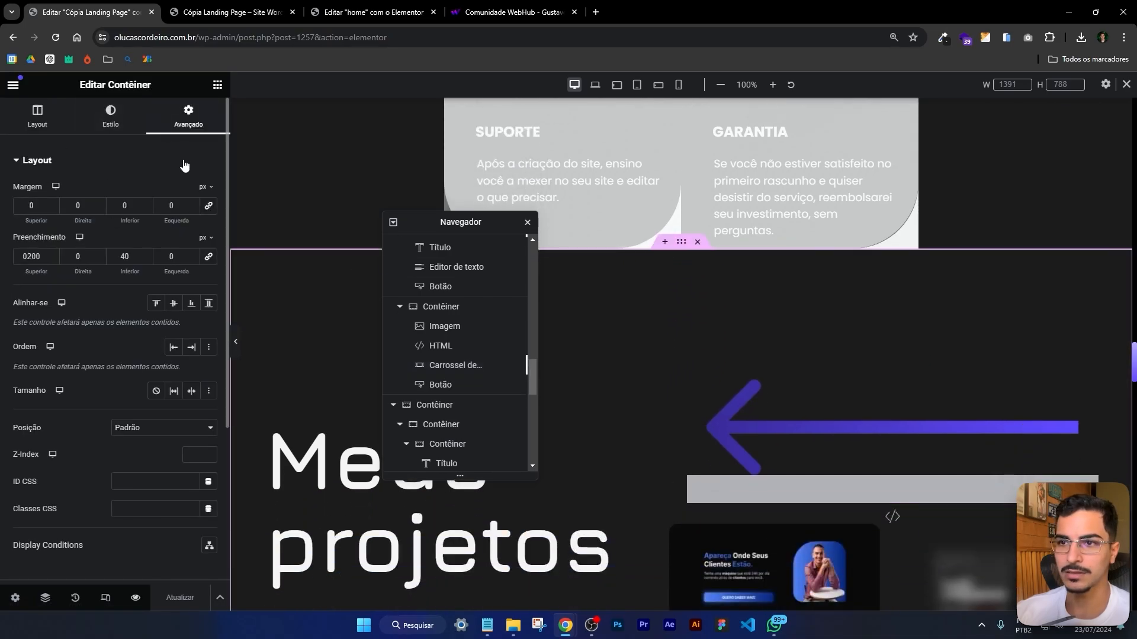
double_click(207, 452)
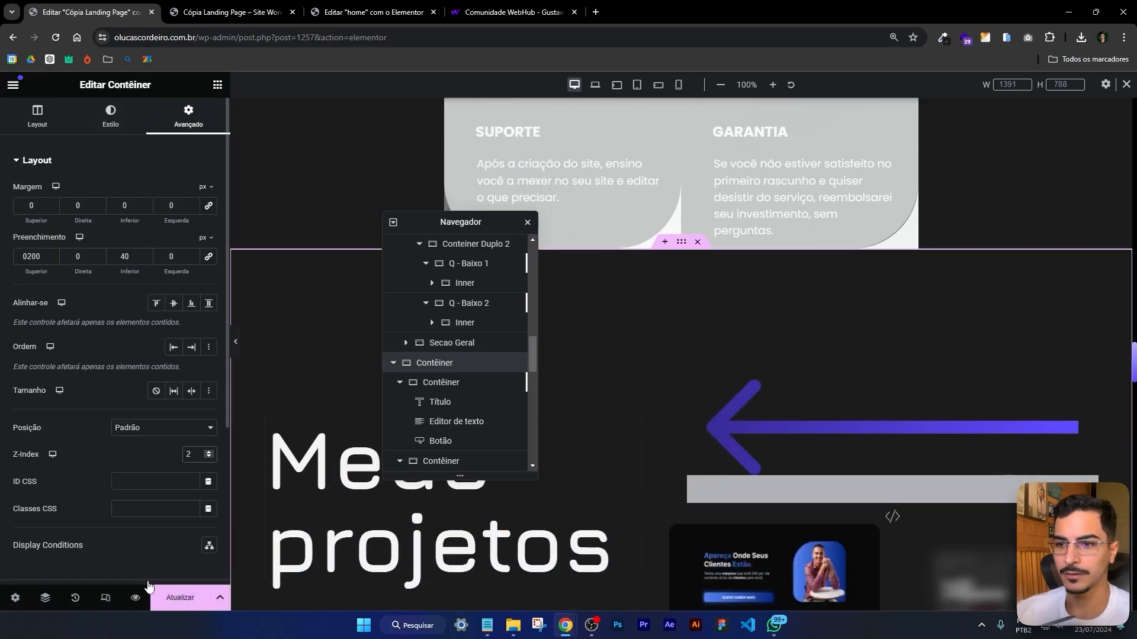
left_click(180, 597)
left_click(136, 598)
scroll(824, 376, "up", 3)
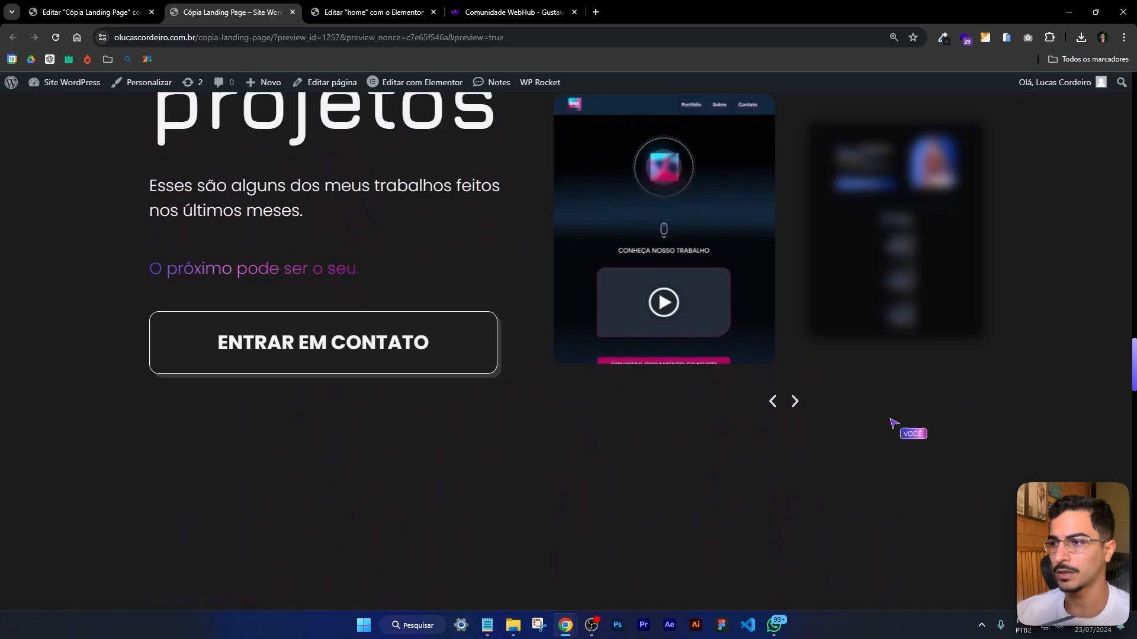
Open the custom CSS of the image carousel in the "Meus projetos" section for editing
scroll(782, 432, "down", 3)
scroll(789, 424, "down", 1)
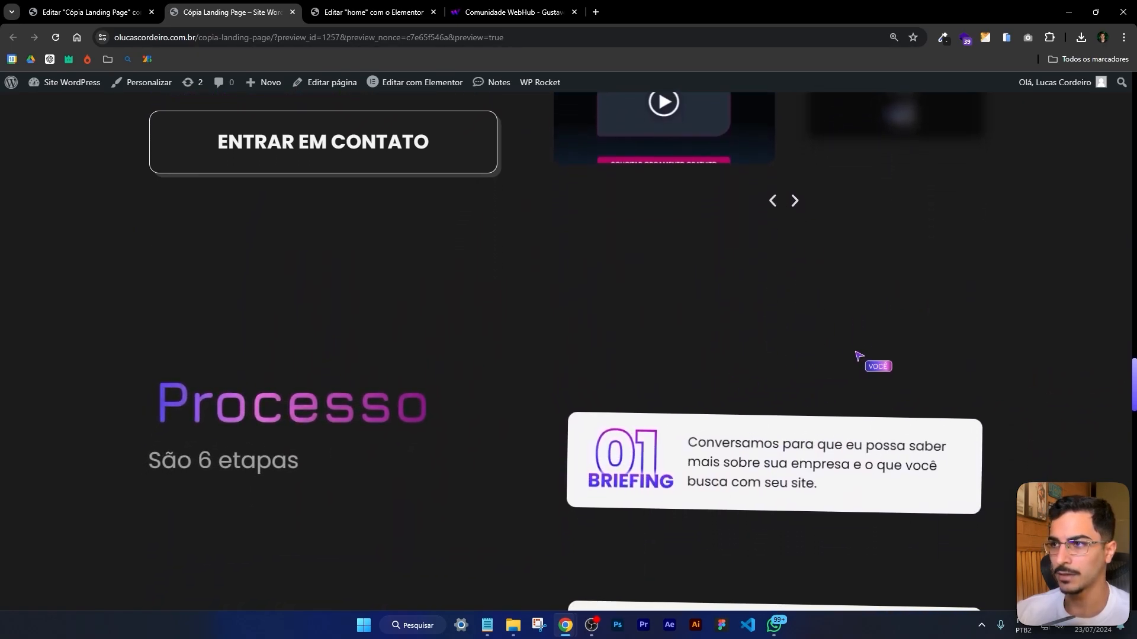
scroll(859, 358, "up", 3)
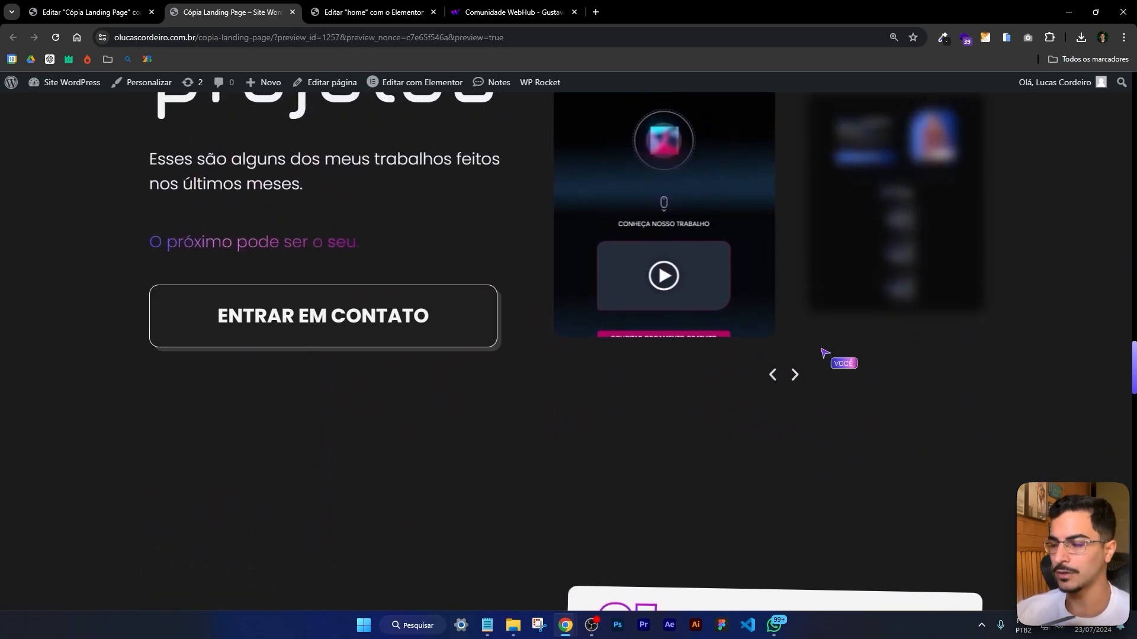
left_click(146, 13)
scroll(888, 305, "up", 3)
scroll(895, 309, "down", 5)
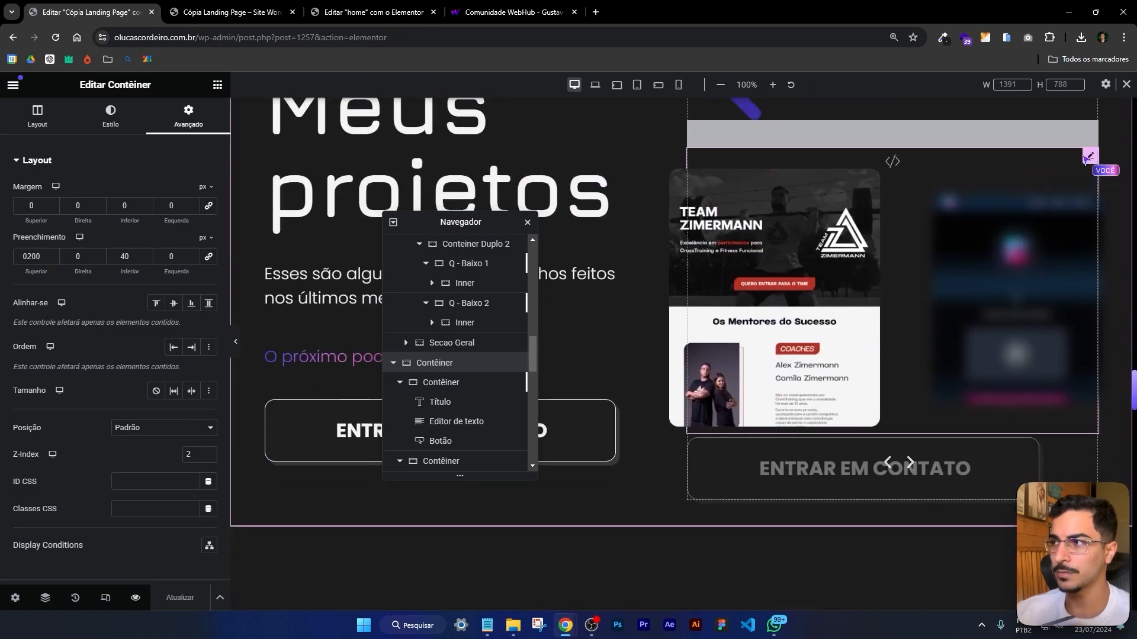
left_click(1089, 157)
scroll(160, 165, "down", 5)
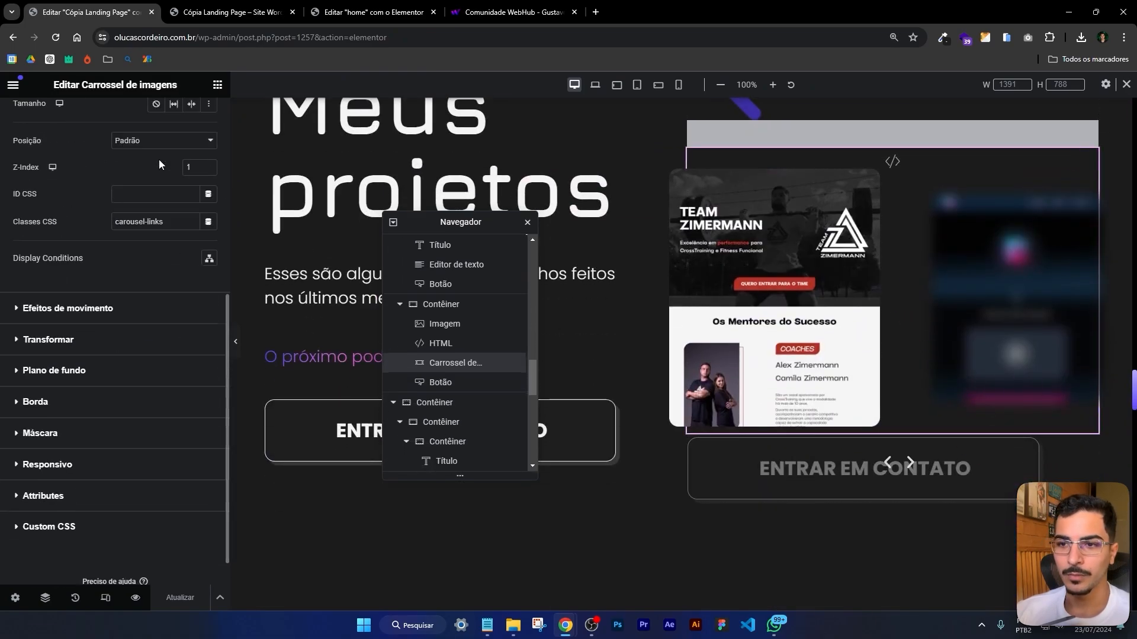
left_click(79, 536)
scroll(163, 386, "down", 4)
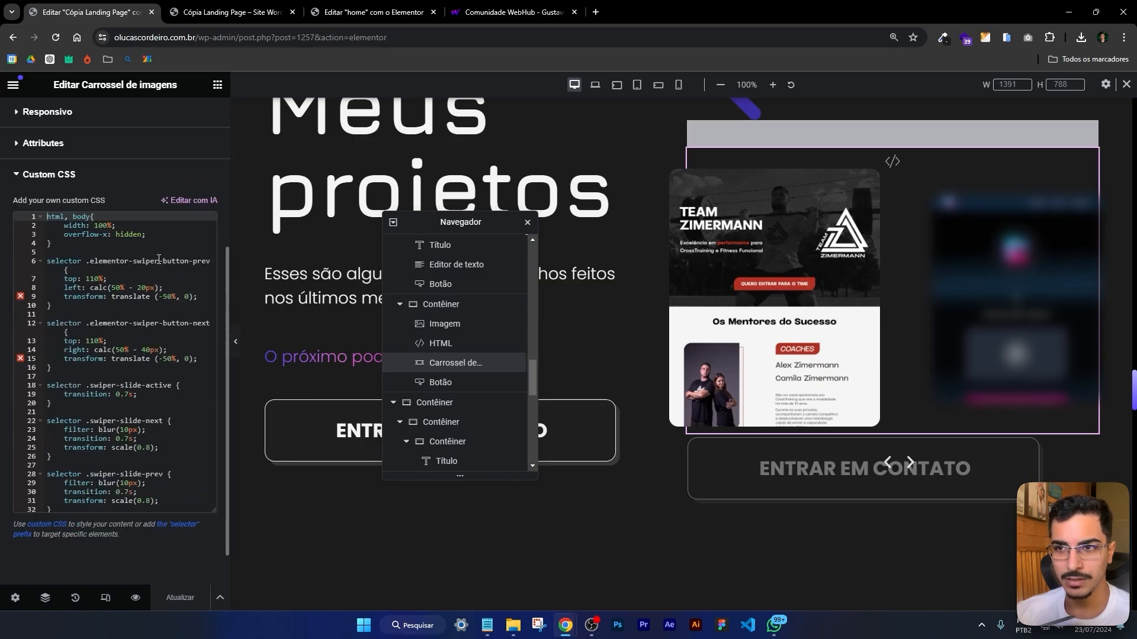
Add a background-color of rgba(255,255,255, .2) to the .elementor-swiper-button-prev rule in the carousel's custom CSS
left_click(81, 270)
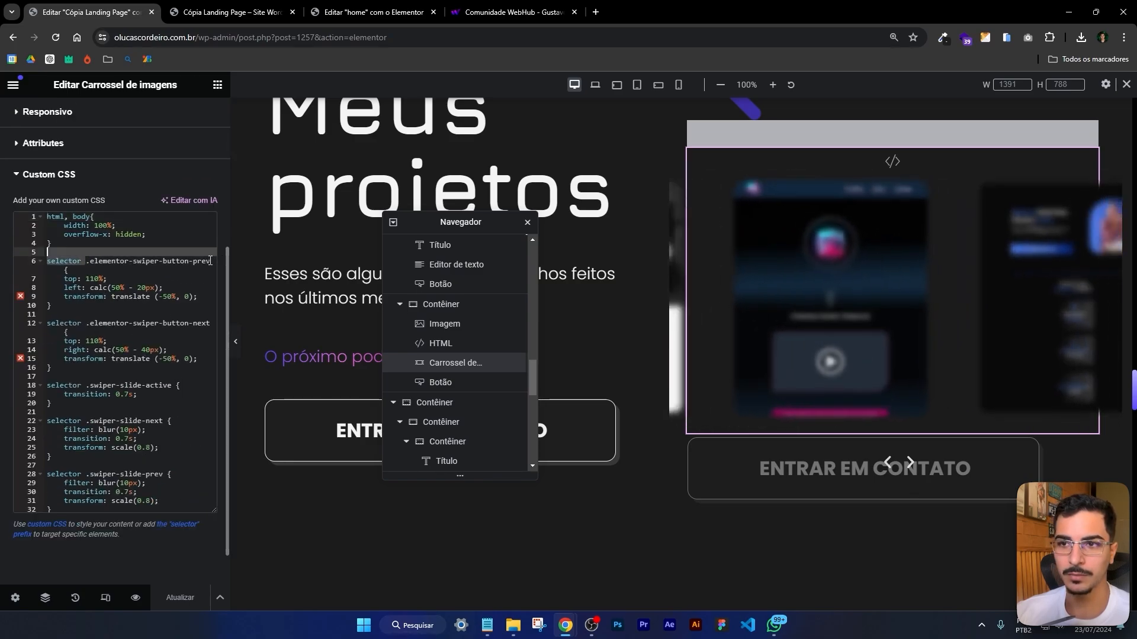
left_click(213, 293)
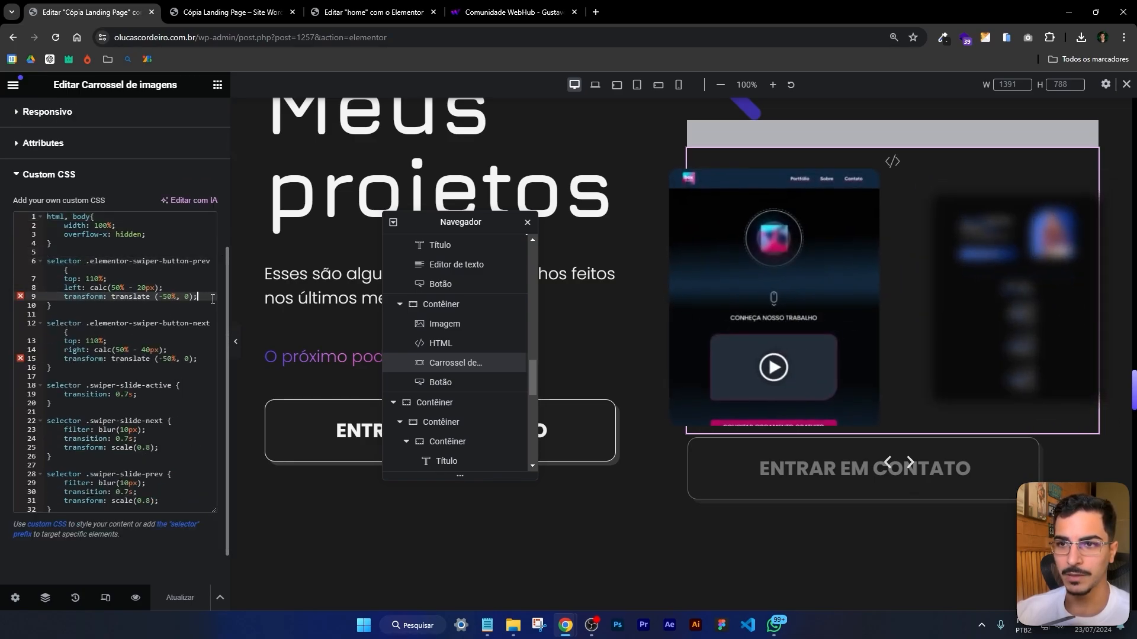
key("Return")
type("ba")
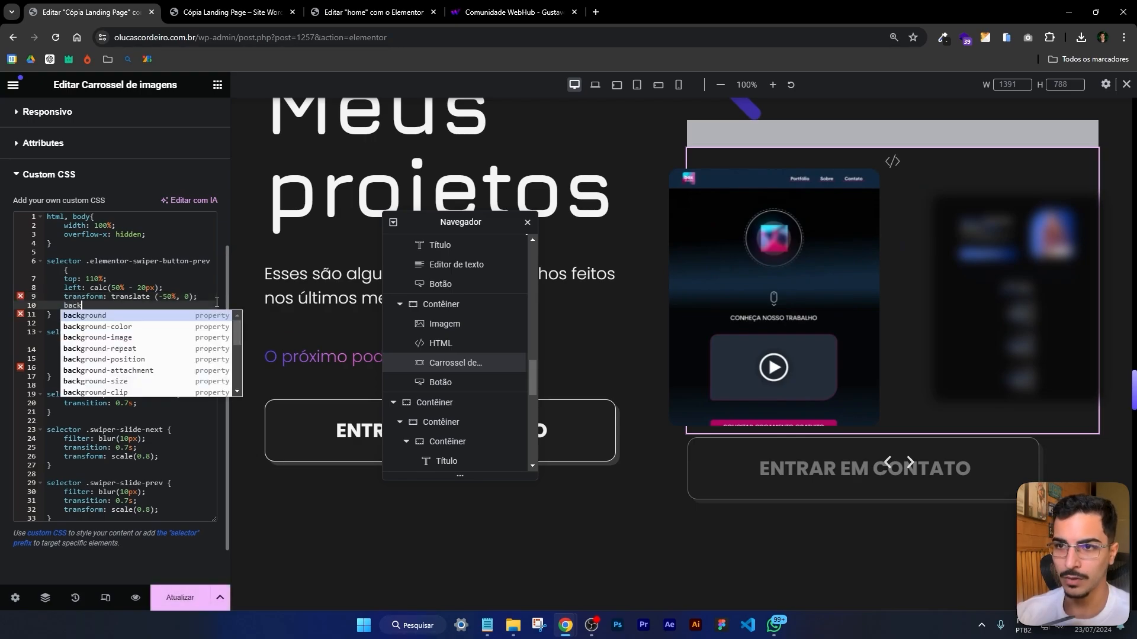
type("ck")
key("Down")
key("Return")
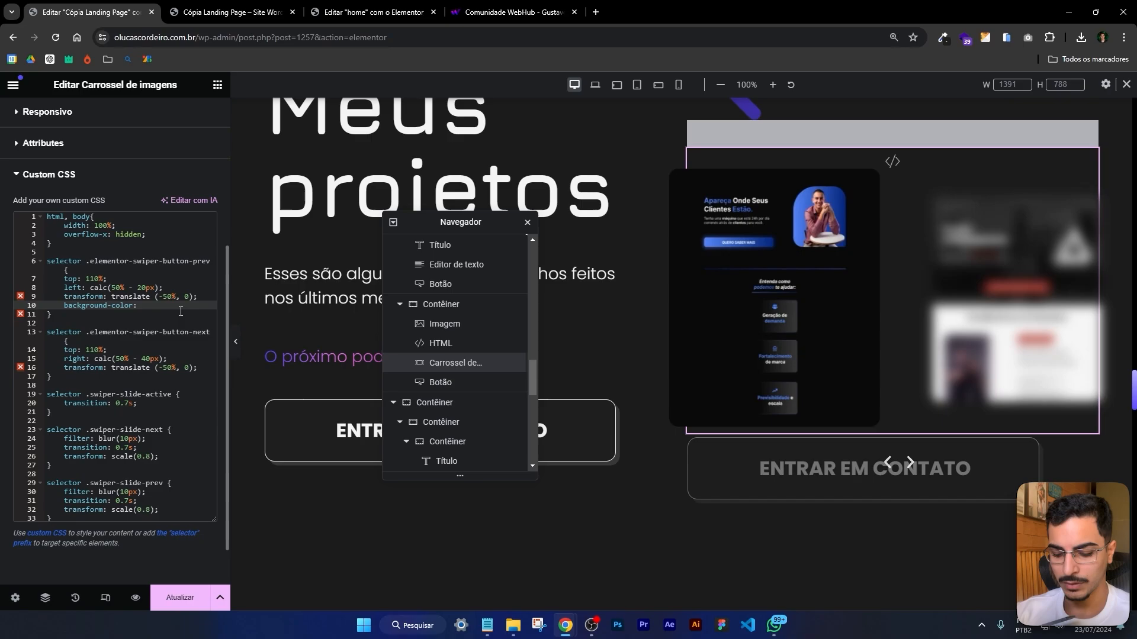
type("rgb")
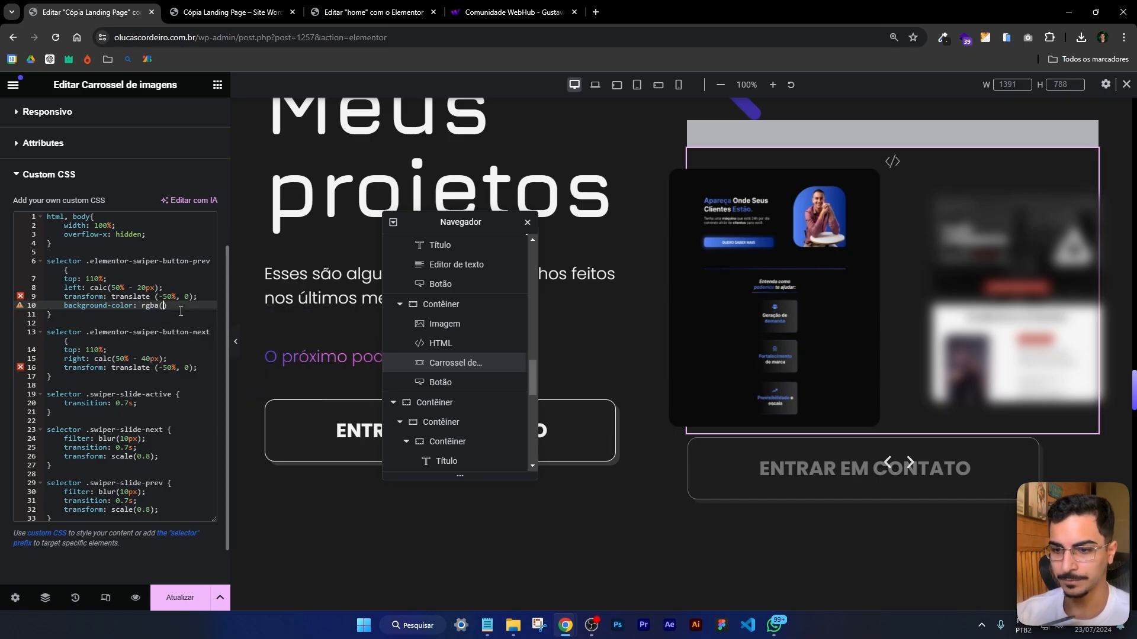
type("a(255,255")
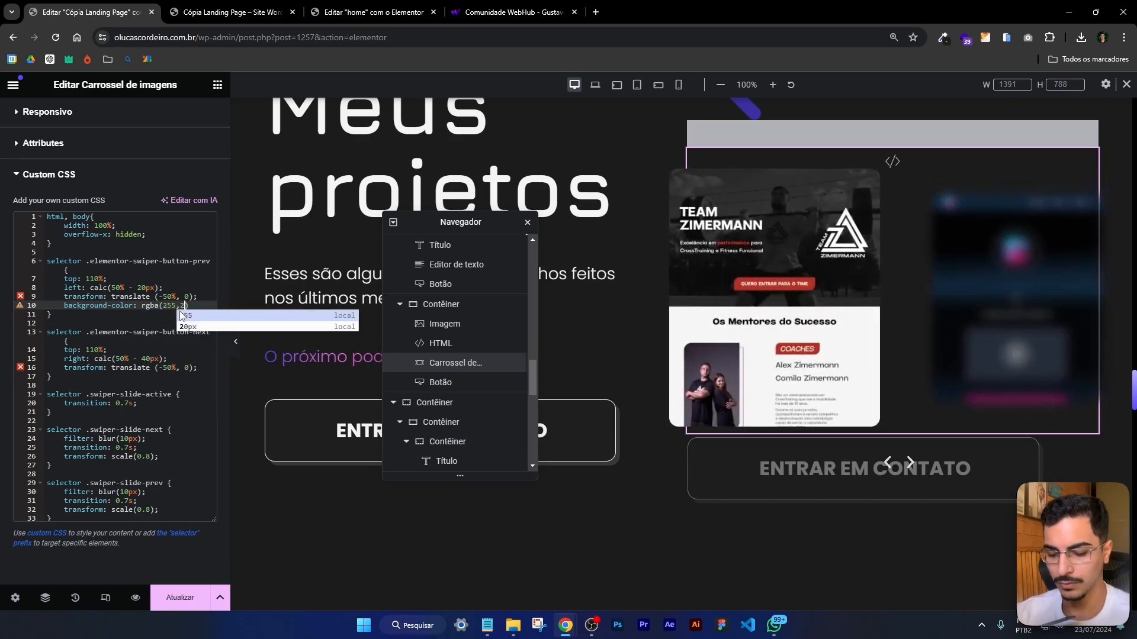
type(",255")
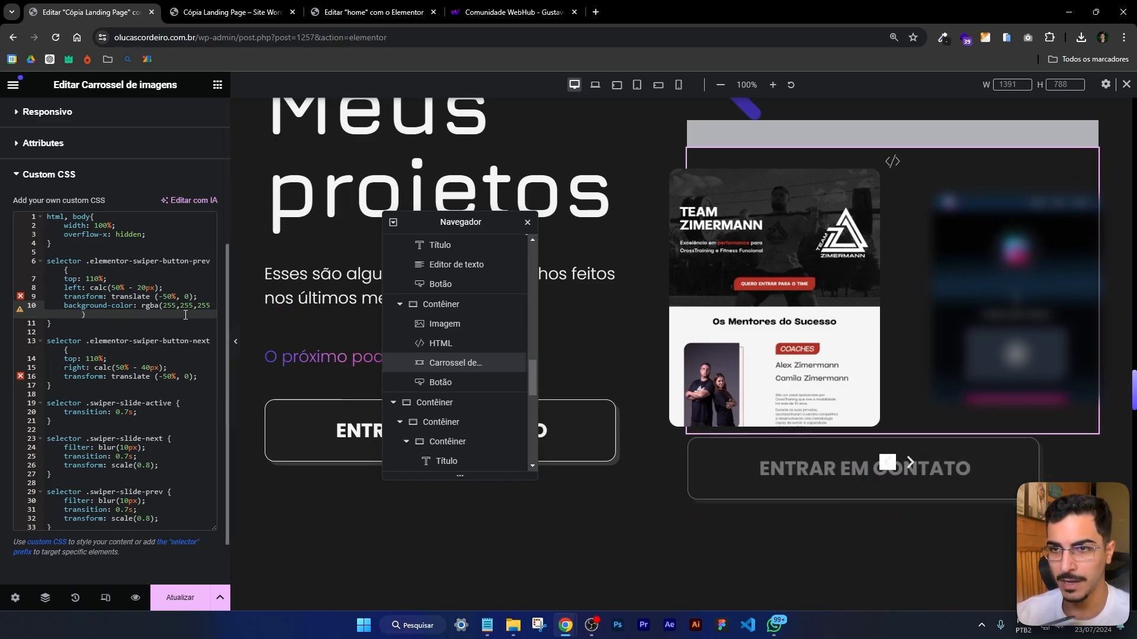
type(", .")
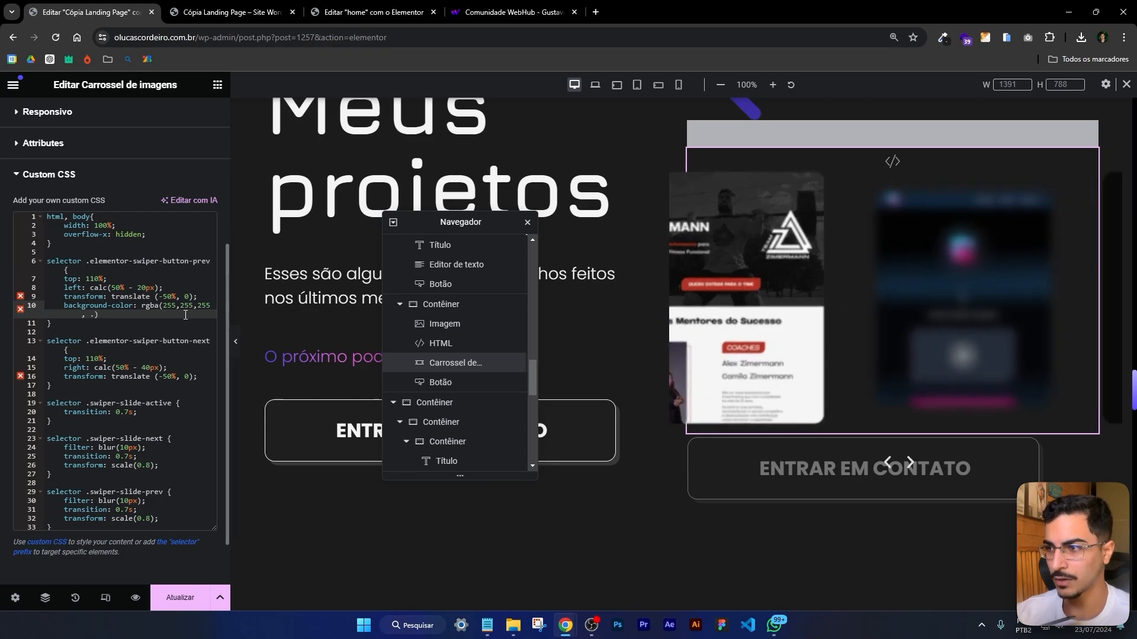
type("2")
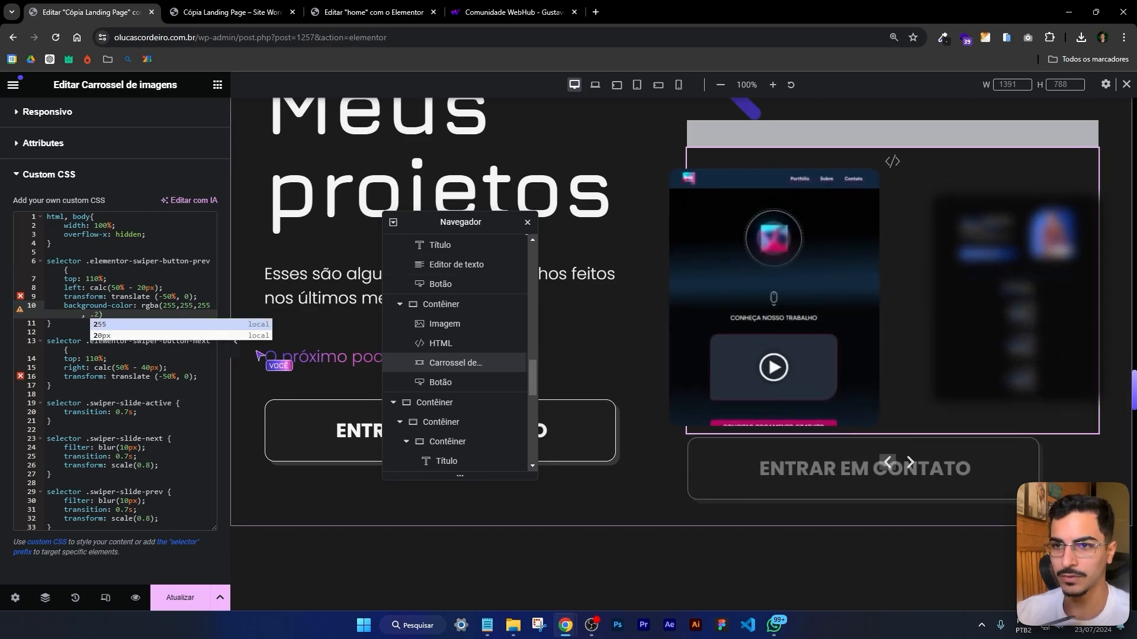
Check the arrows in the page preview and add border-radius: 50% to the previous-arrow CSS rule
key("ctrl+Tab")
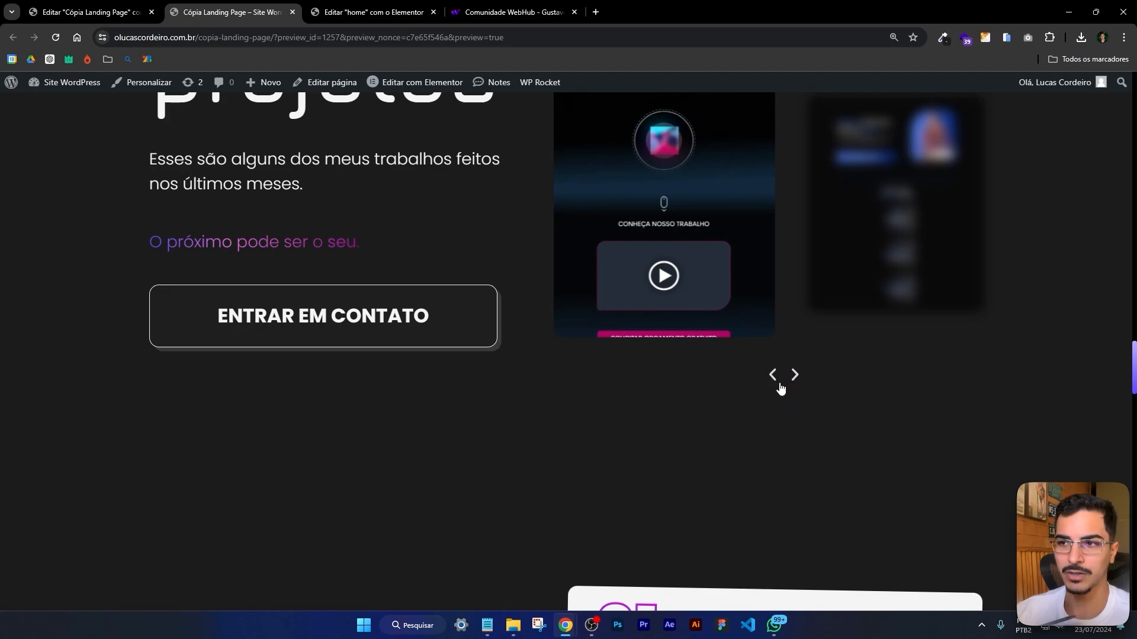
scroll(832, 431, "up", 2)
mouse_move(280, 93)
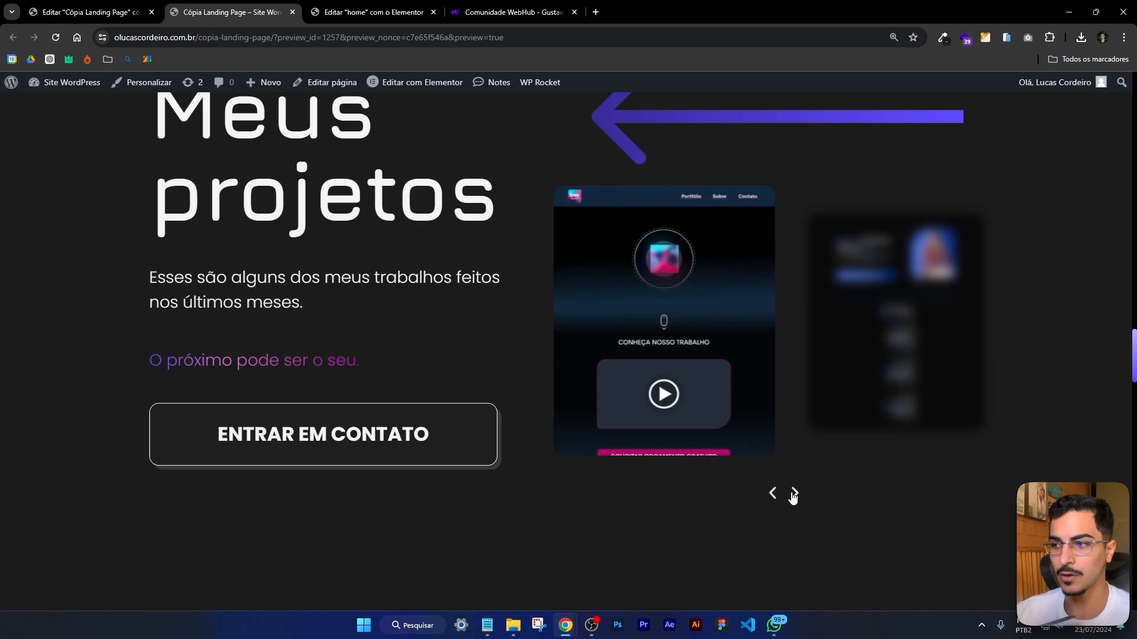
key("ctrl+shift+Tab")
left_click(124, 313)
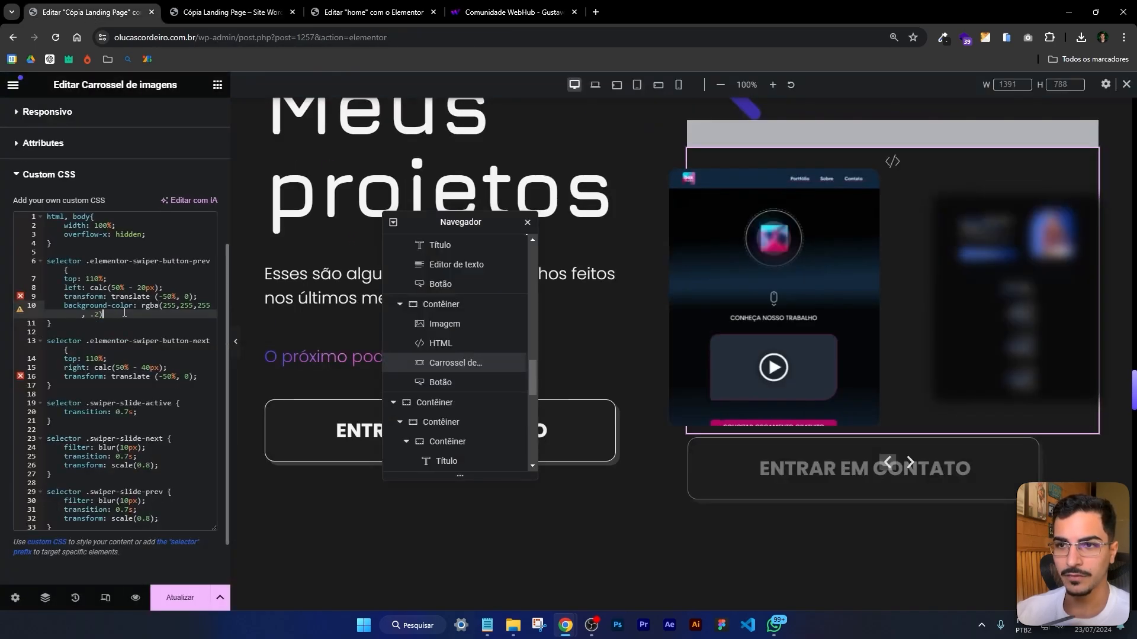
type(";")
key("Return")
type("bord")
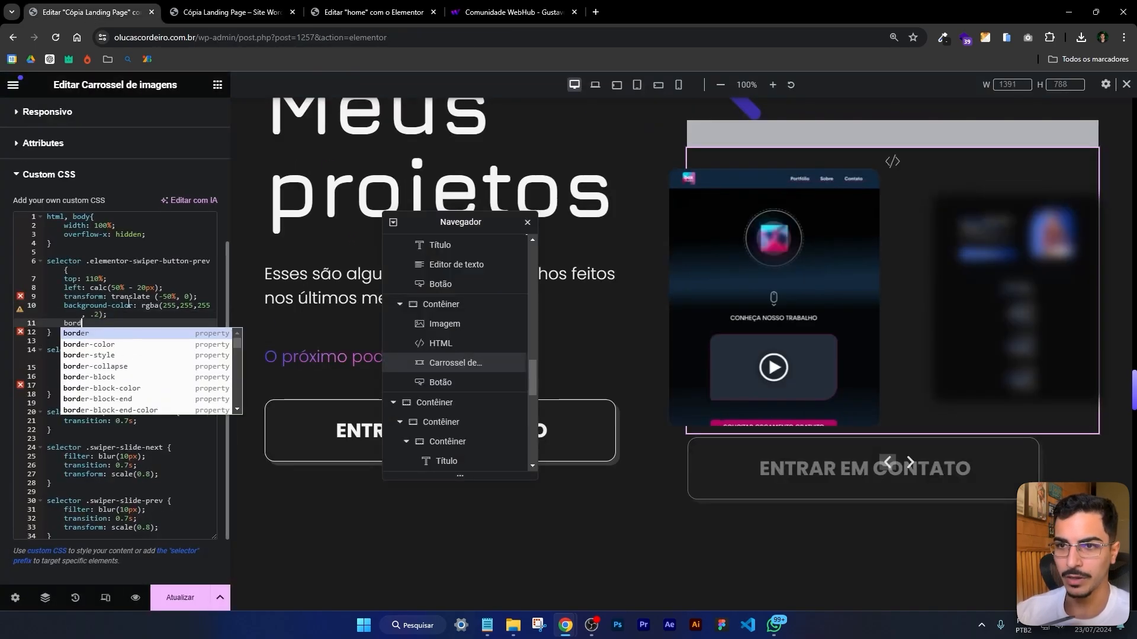
type("er-radius: ")
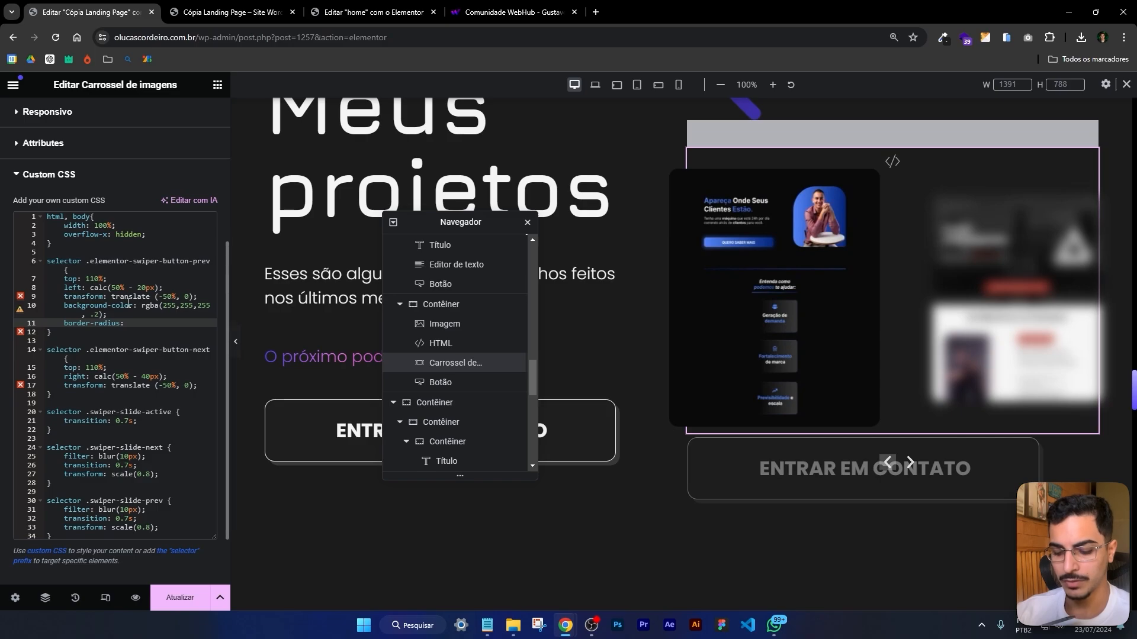
type("50%")
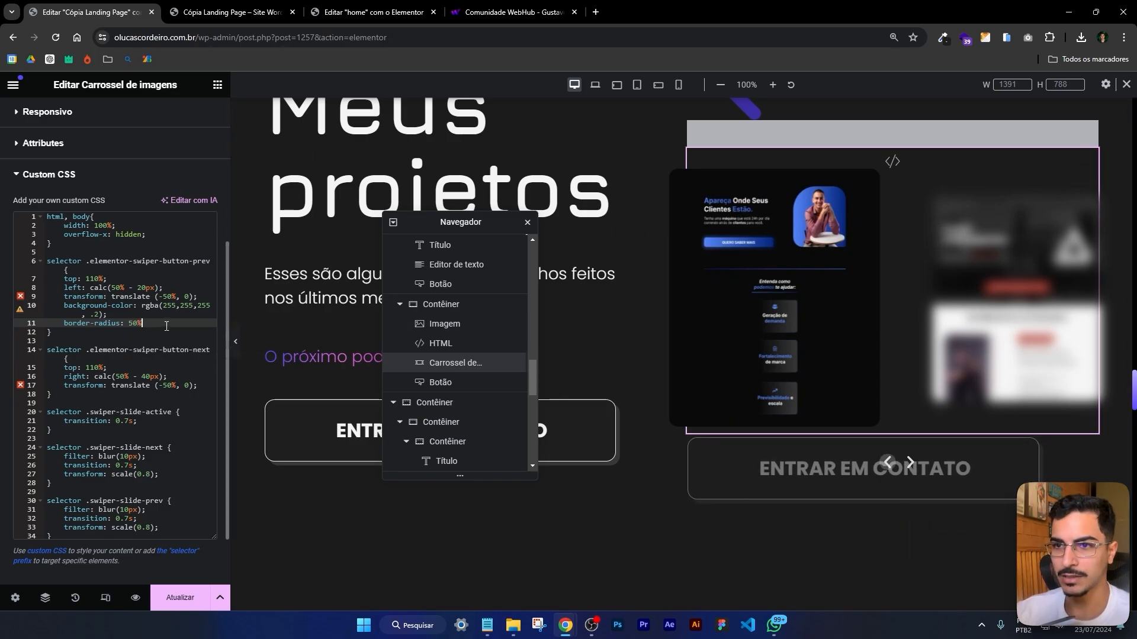
type(";")
Add padding: 8px to the .elementor-swiper-button-prev rule
key("Return")
type("pad")
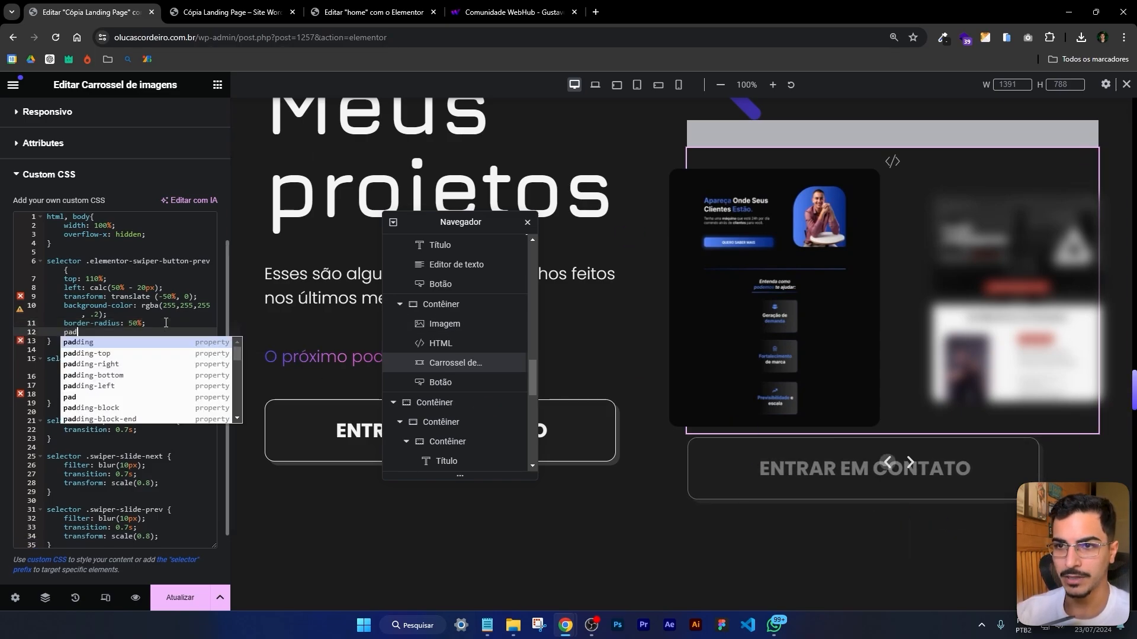
type("ding: ")
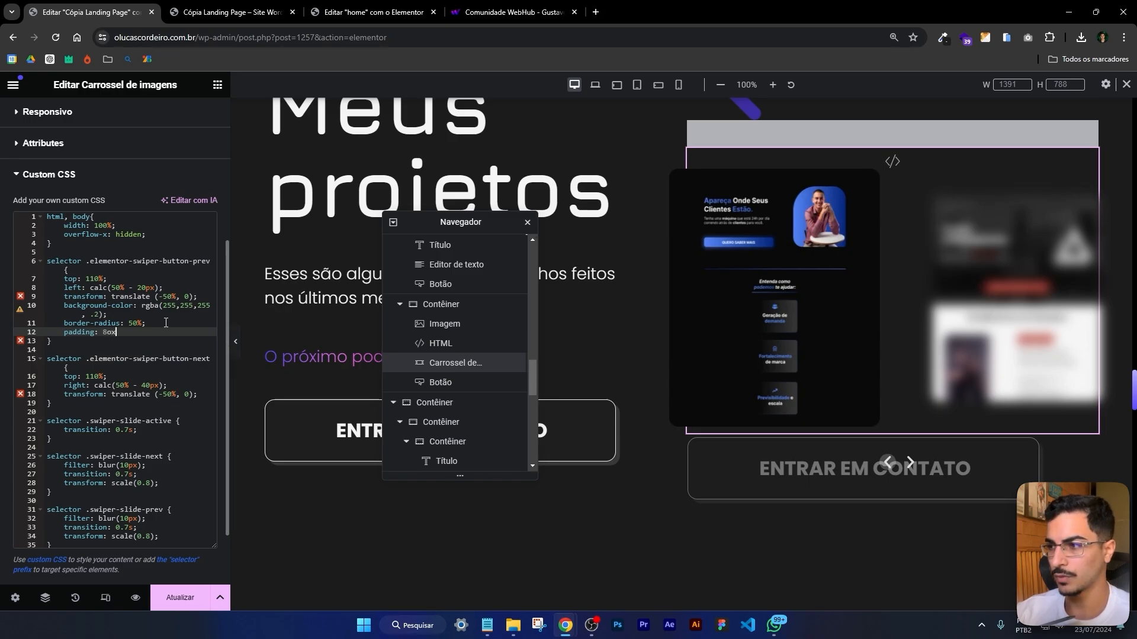
type("8ox")
key("BackSpace")
key("BackSpace")
type("px;")
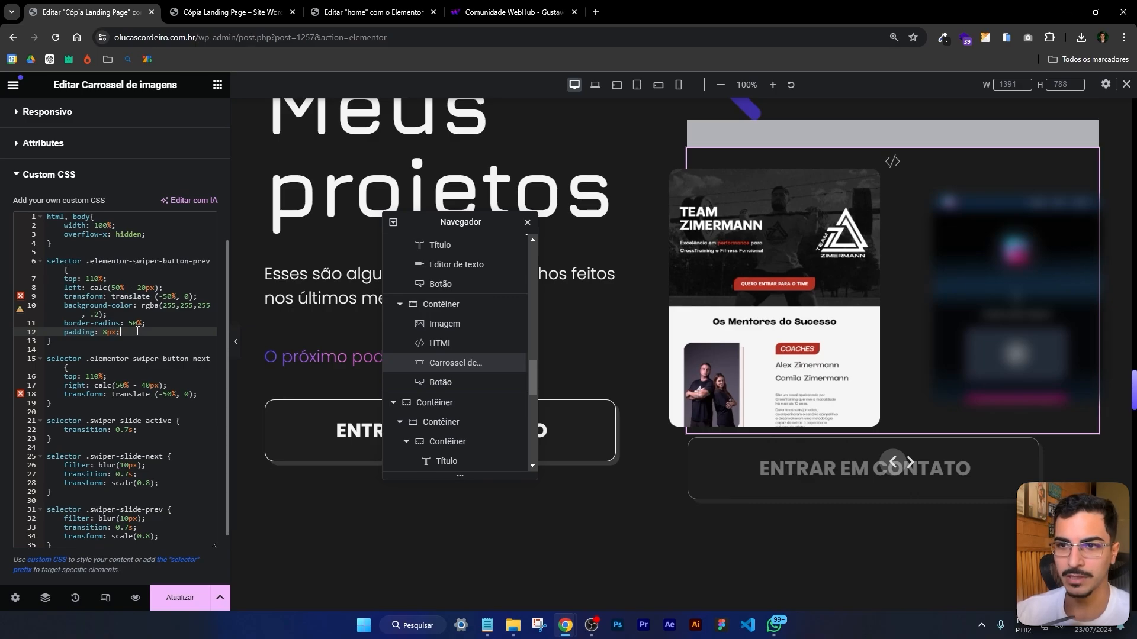
Copy the background-color, border-radius and padding declarations from the previous-arrow rule into the .elementor-swiper-button-next rule
left_click_drag(127, 333, 65, 306)
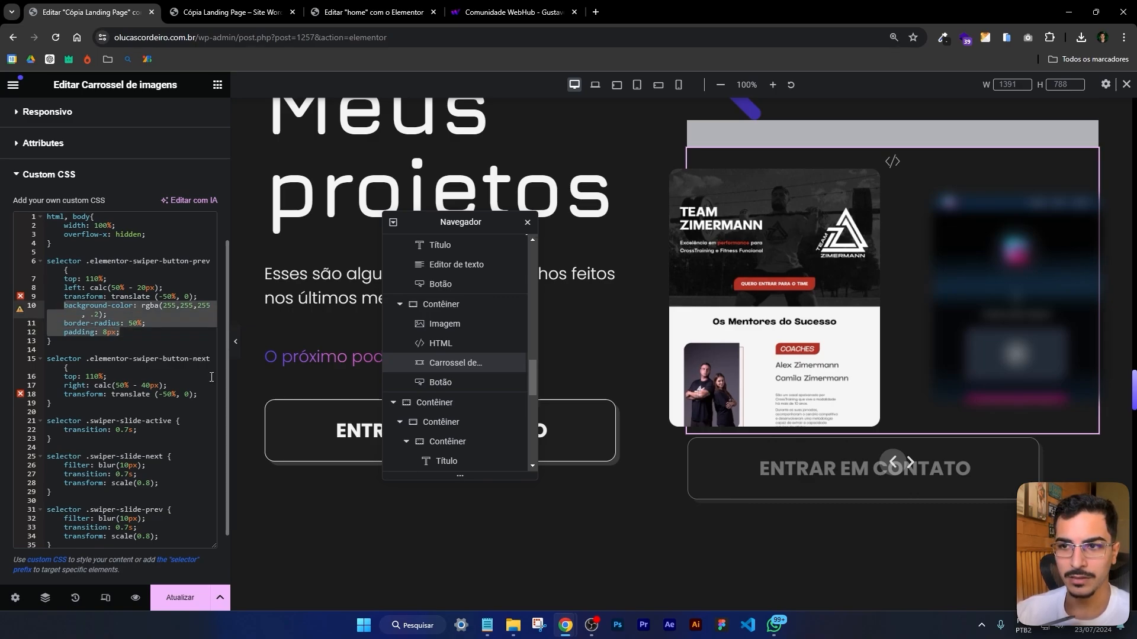
key("ctrl+c")
left_click(206, 394)
key("Return")
key("ctrl+v")
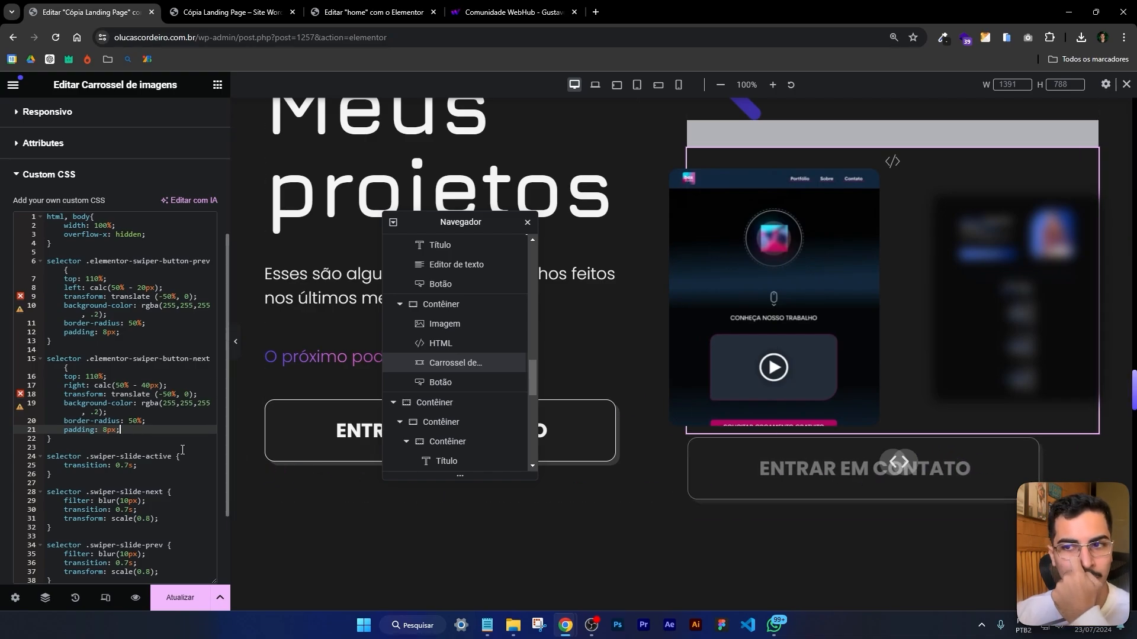
Set the next arrow's right offset to calc(50% - 60px) in the carousel's custom CSS
left_click(154, 413)
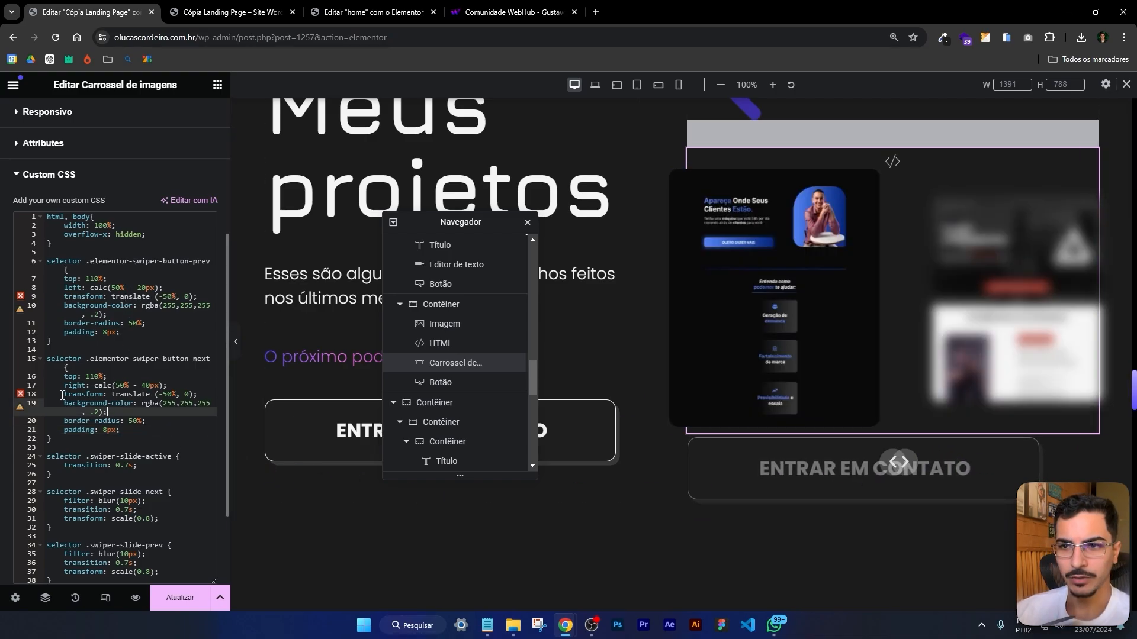
left_click_drag(65, 386, 160, 386)
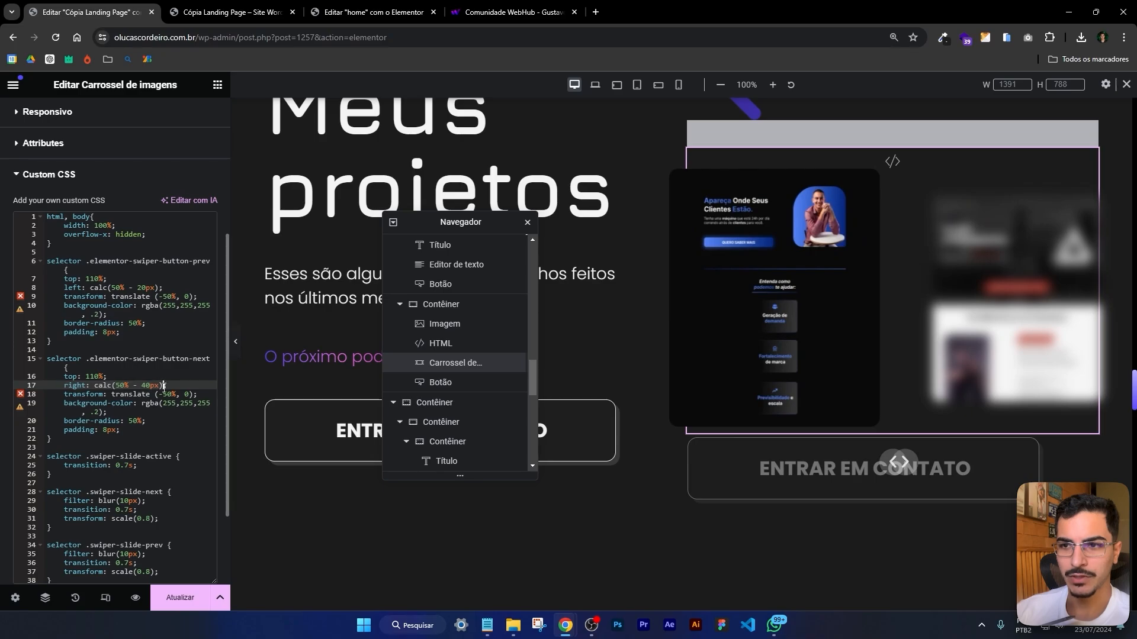
left_click(146, 386)
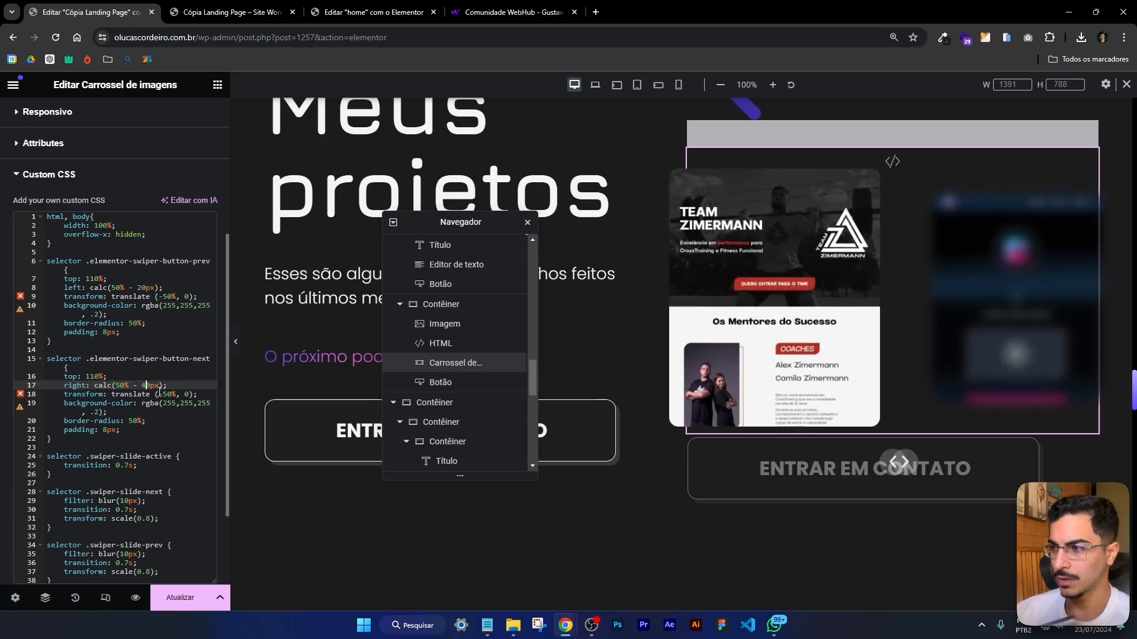
key("BackSpace")
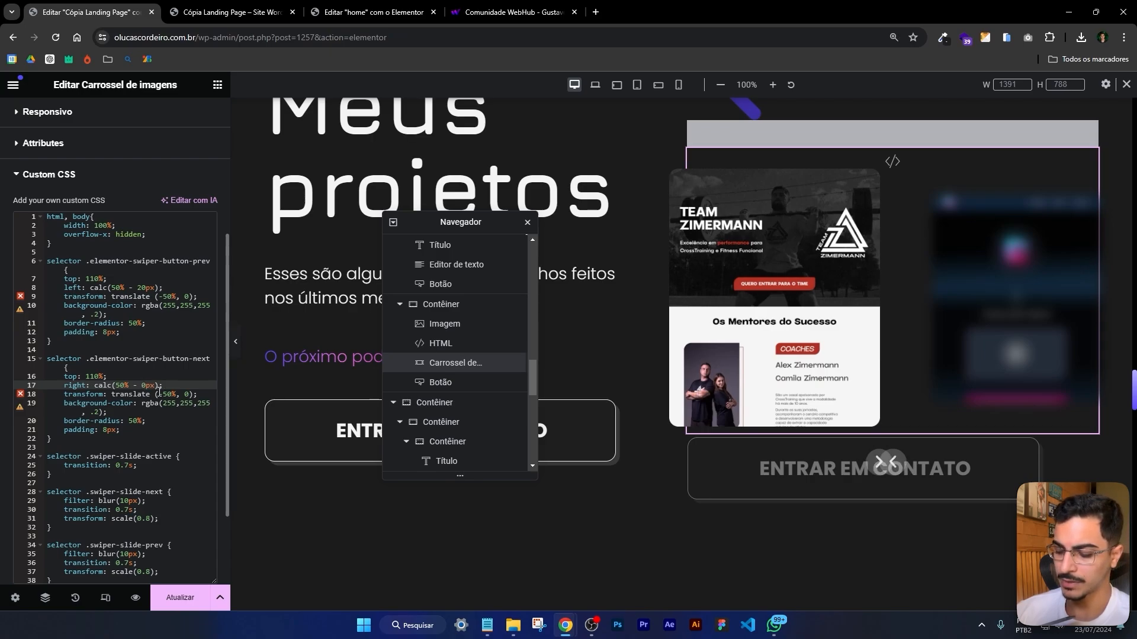
type("8")
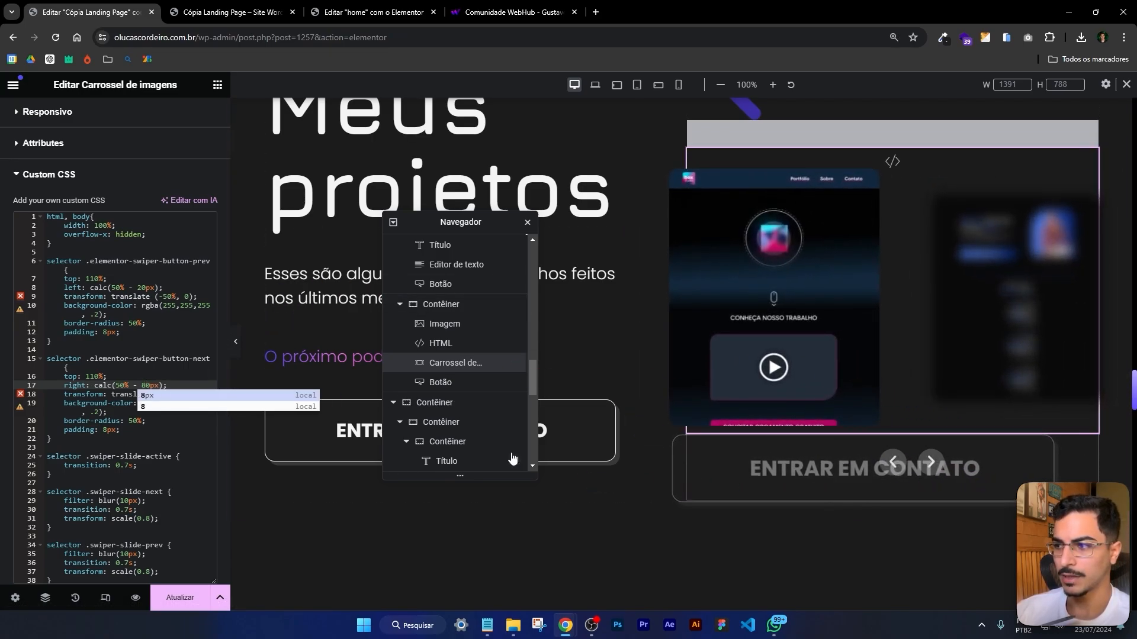
key("BackSpace")
type("6")
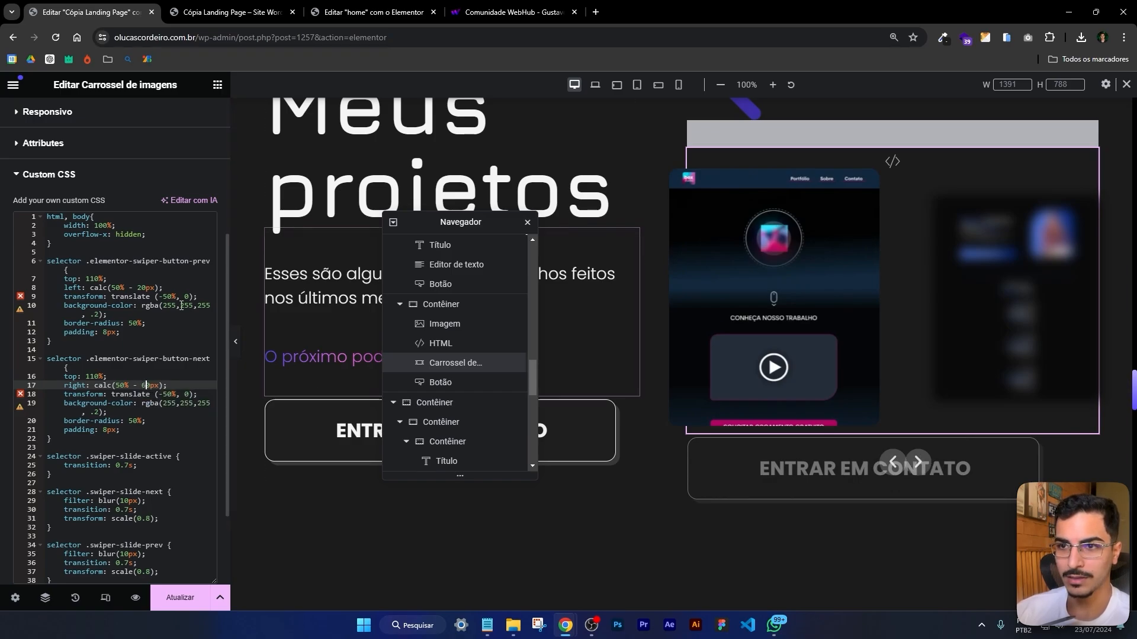
Set the previous arrow's left offset to calc(50% - 40px), update the page and preview the changes
left_click(143, 287)
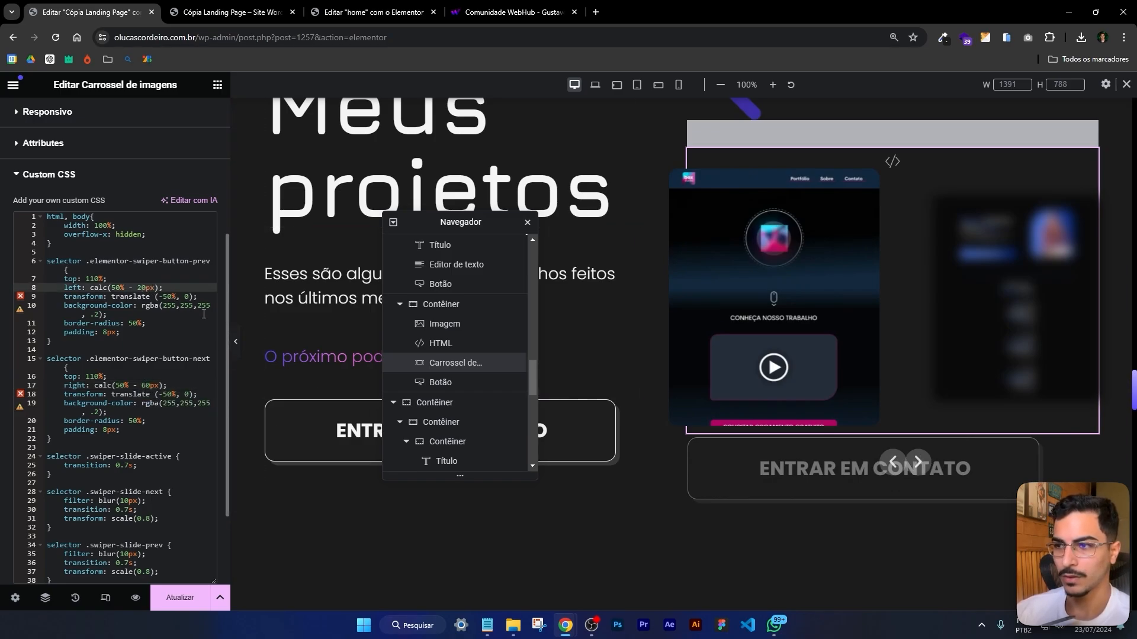
type("4")
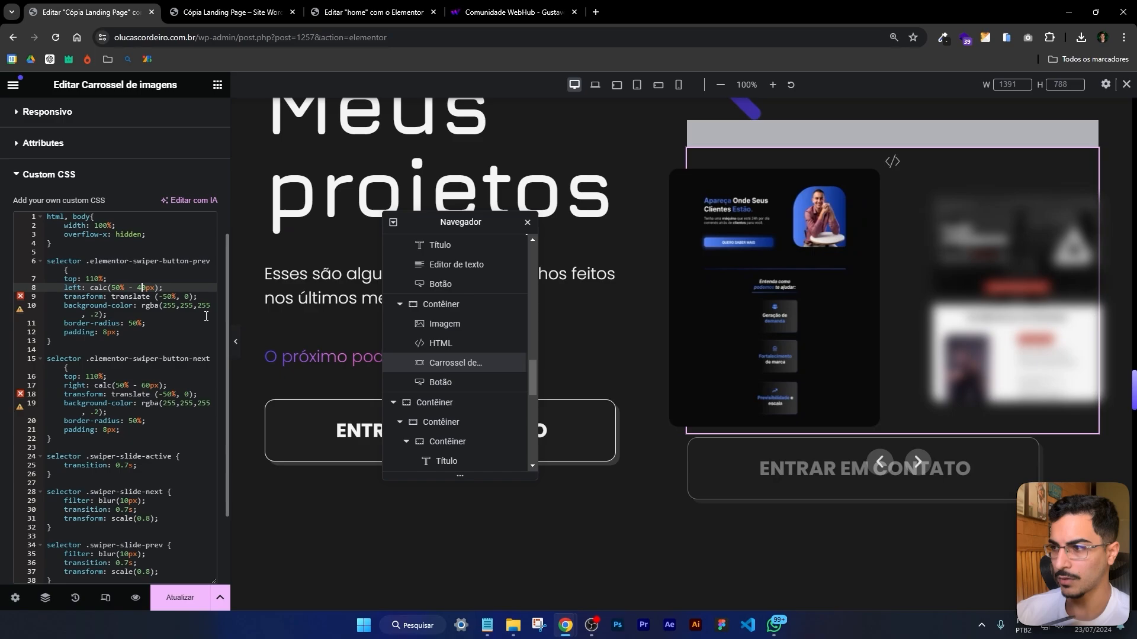
left_click(180, 598)
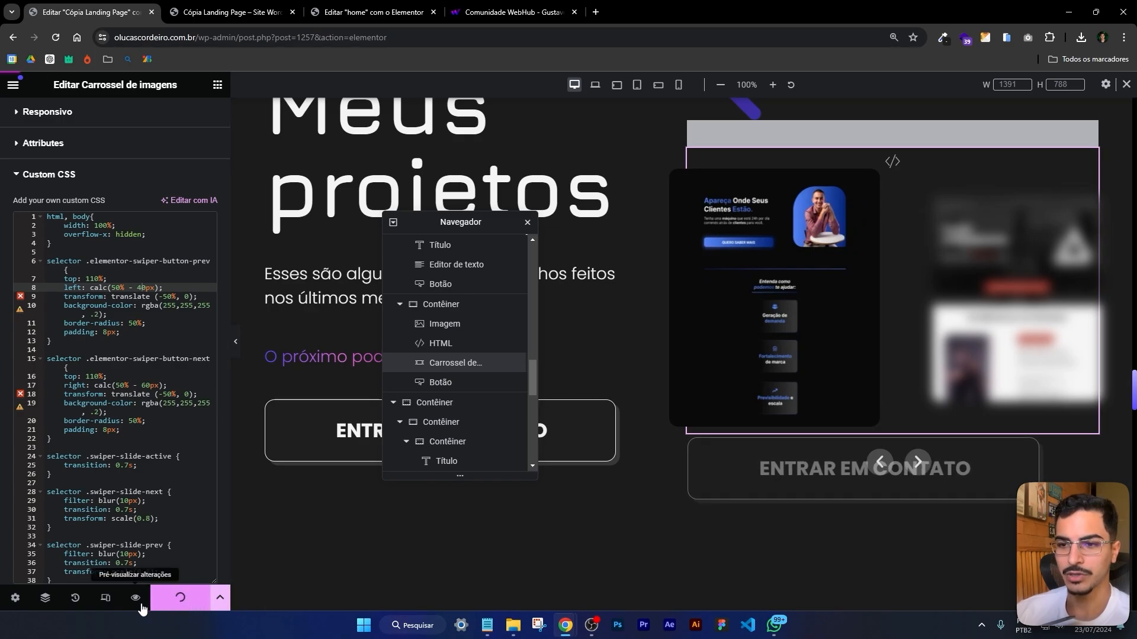
left_click(135, 600)
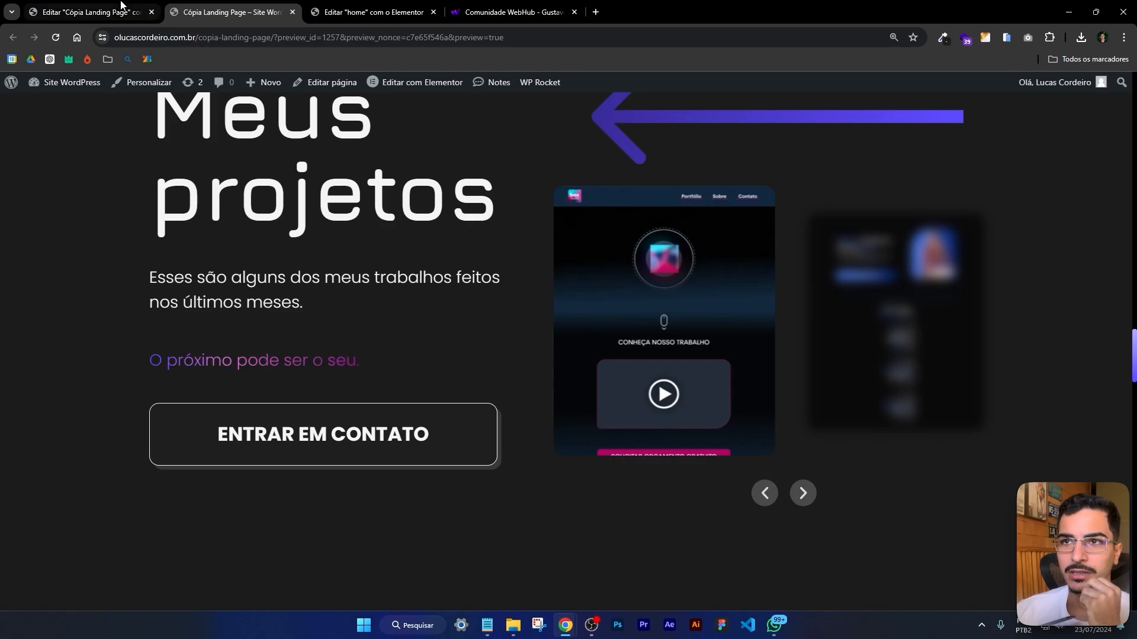
Return to the page editor and set the image carousel's navigation arrow size to 18 px
left_click(104, 11)
scroll(139, 407, "down", 1)
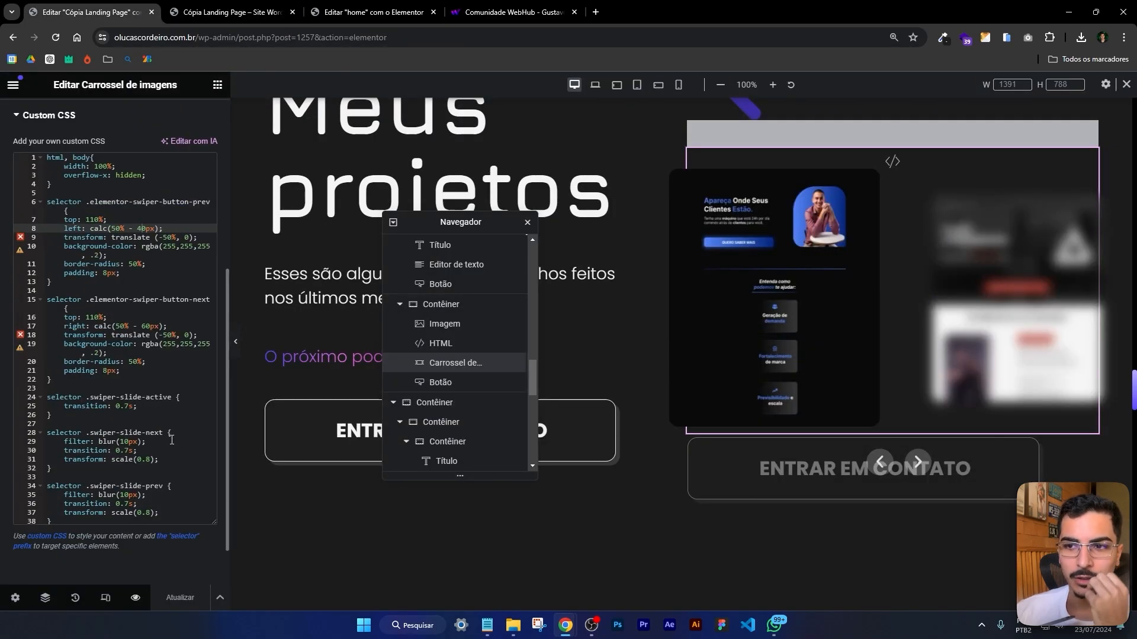
scroll(122, 302, "up", 2)
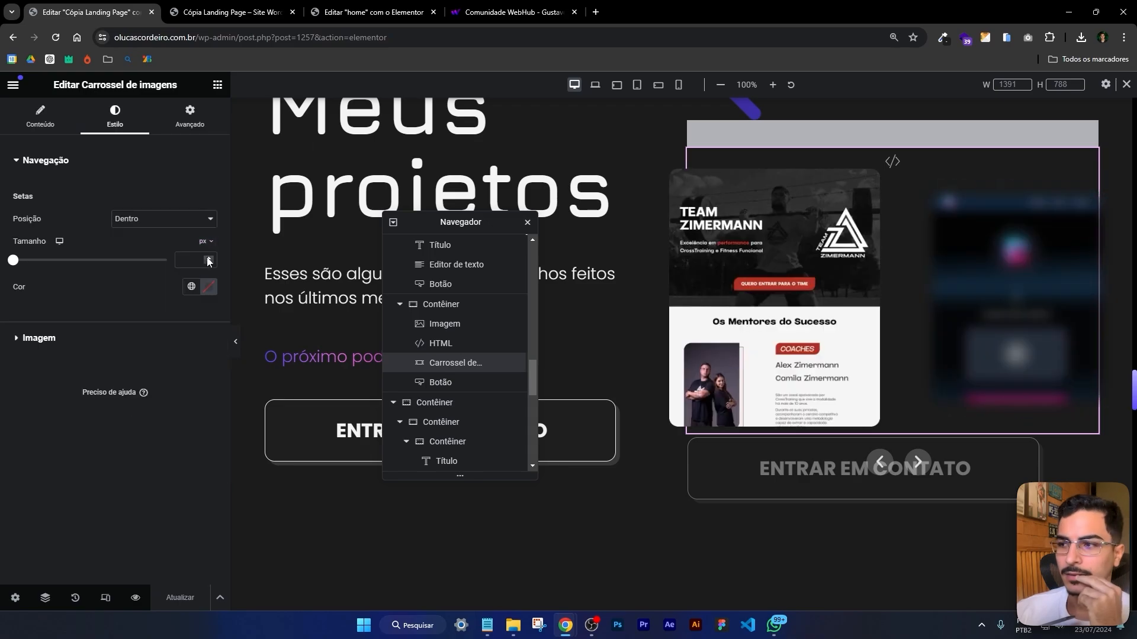
left_click(208, 261)
left_click(209, 260)
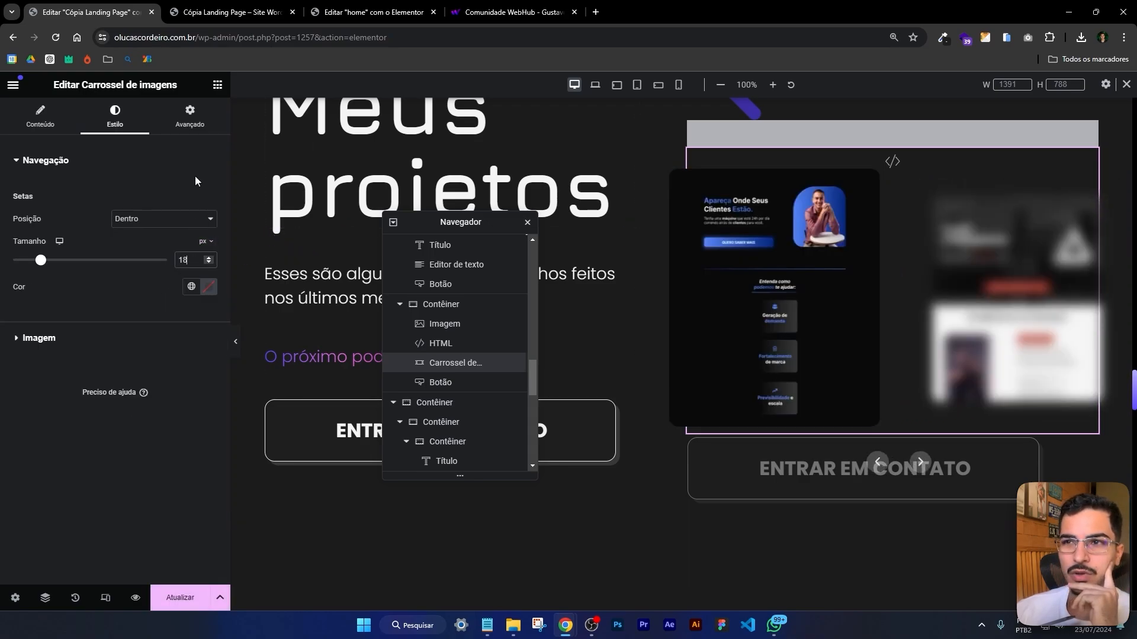
Add an empty selector .elementor-swiper-button-prev:hover rule below the previous-arrow rule in the carousel's custom CSS
left_click(189, 116)
scroll(126, 343, "down", 5)
left_click(65, 563)
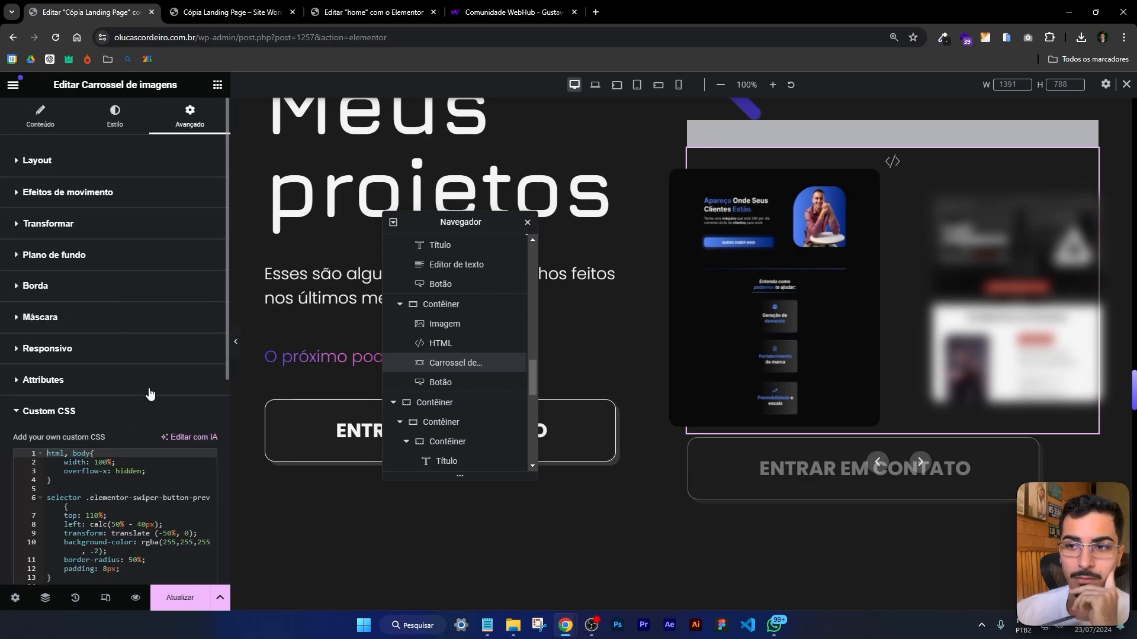
left_click(216, 201)
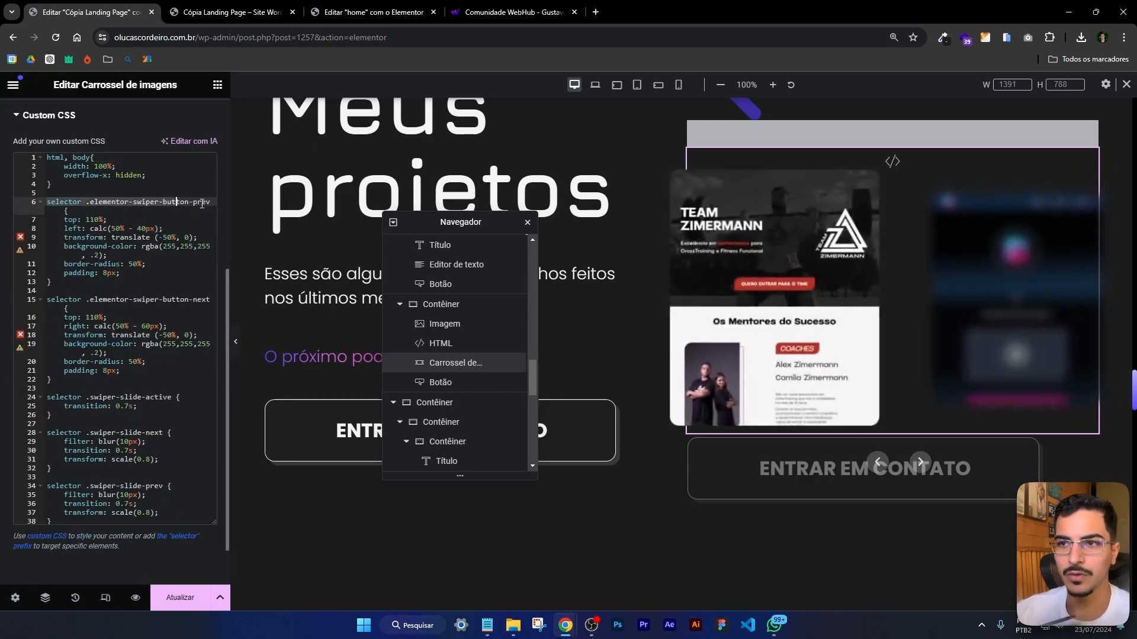
left_click(92, 285)
key("Return")
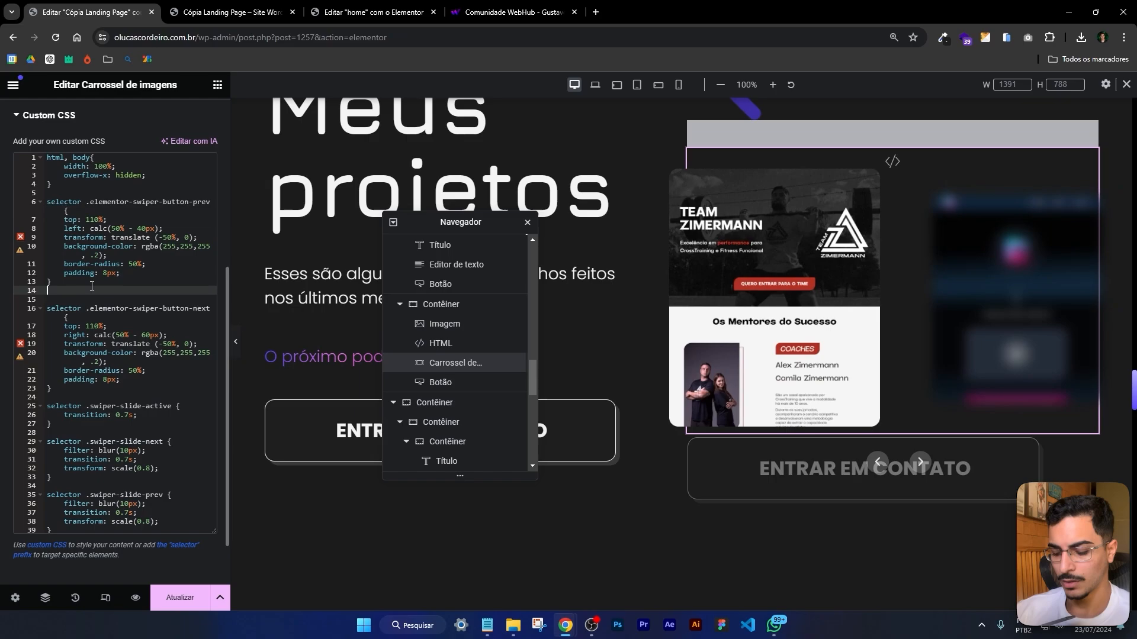
key("Return")
key("ctrl+v")
type(":hover{")
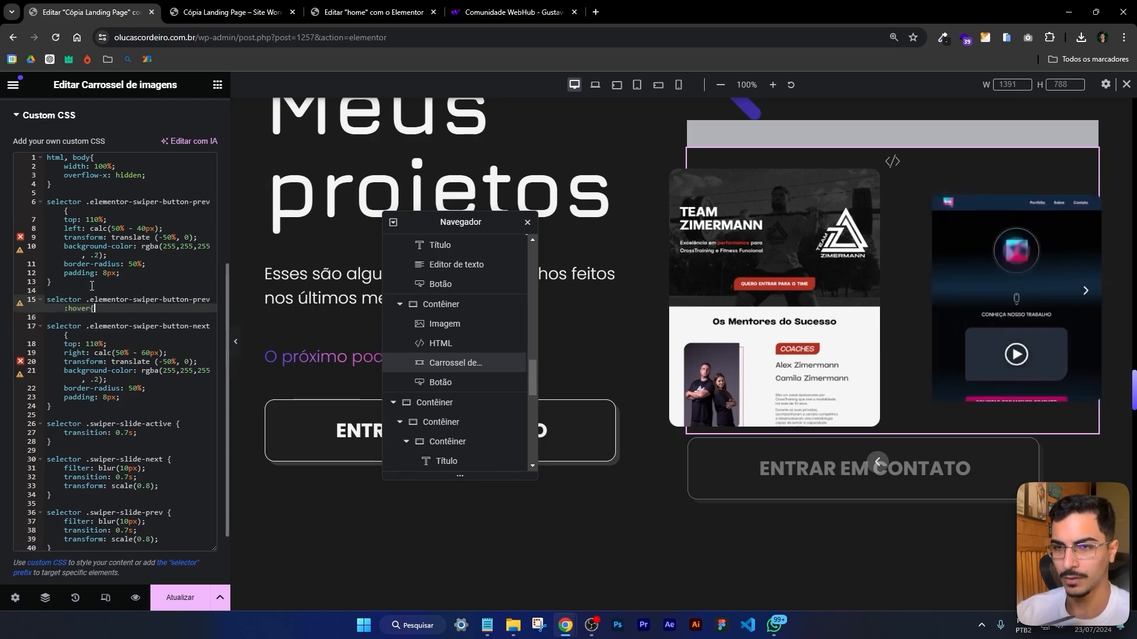
key("Return")
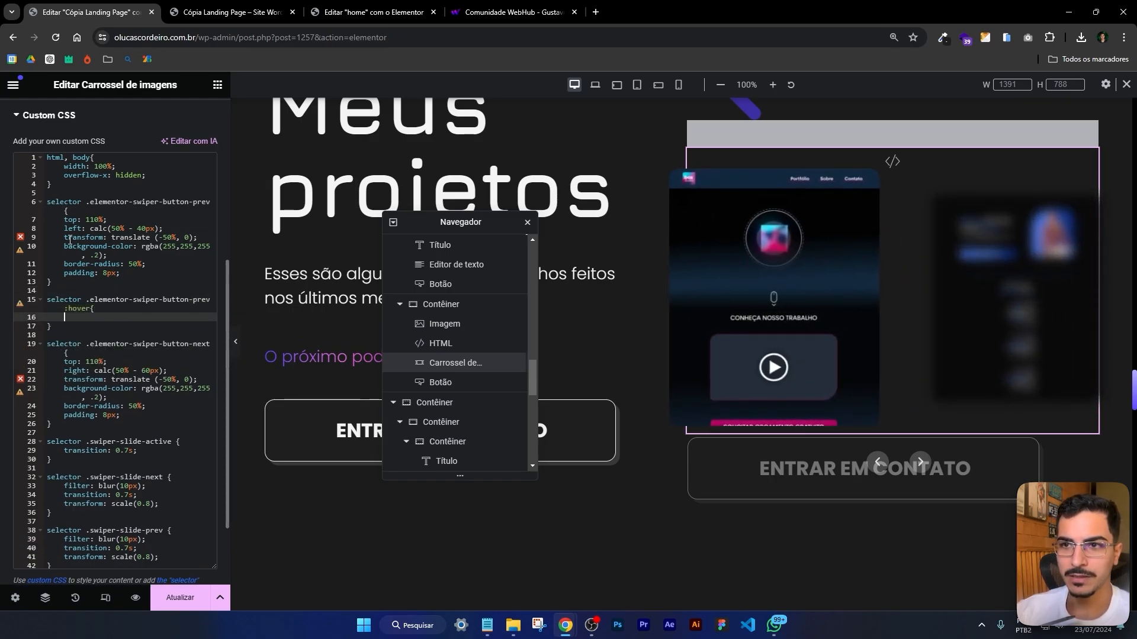
Give the hover rule background-color: rgba(255,255,255, .4) based on the previous-arrow rule, then update the page and preview the carousel
left_click_drag(63, 246, 125, 256)
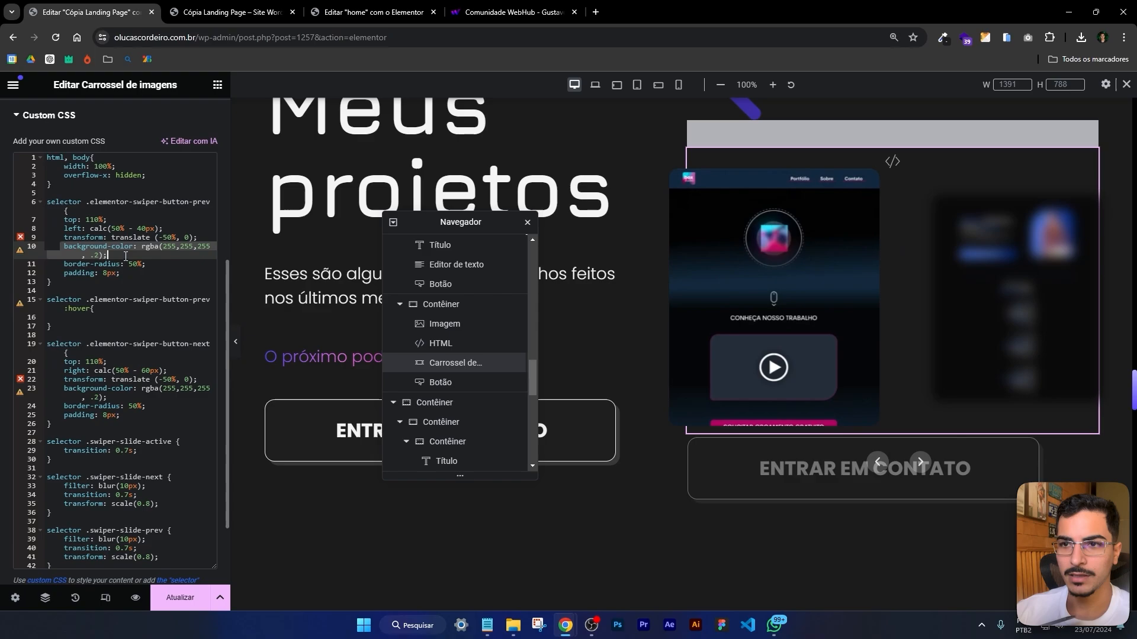
key("ctrl+c")
left_click(89, 319)
key("ctrl+v")
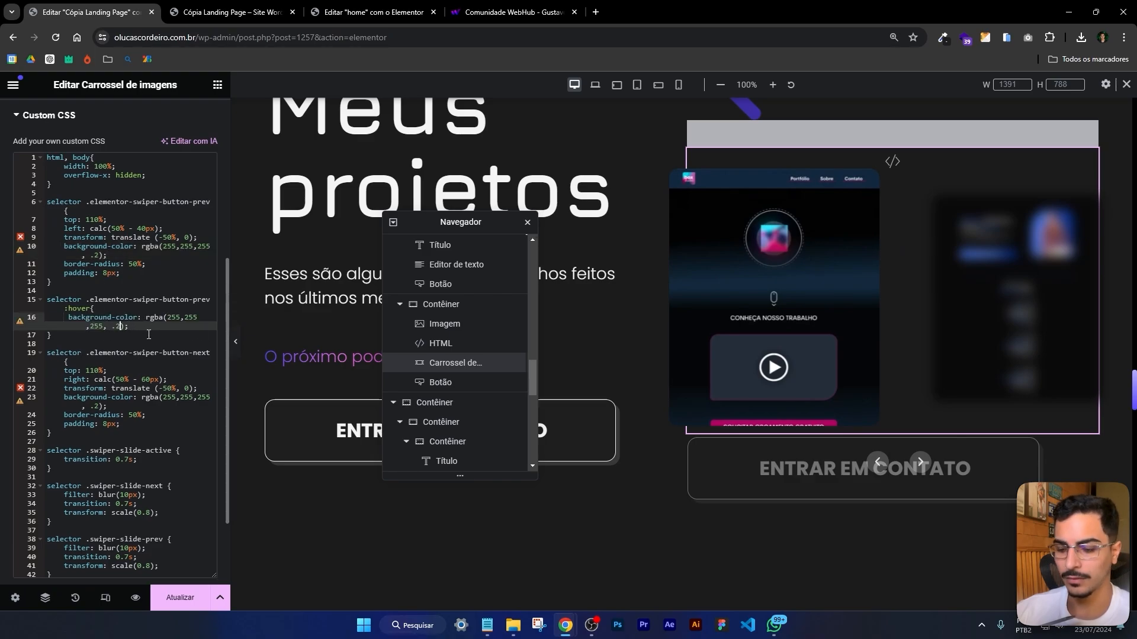
key("BackSpace")
type("4")
left_click(186, 607)
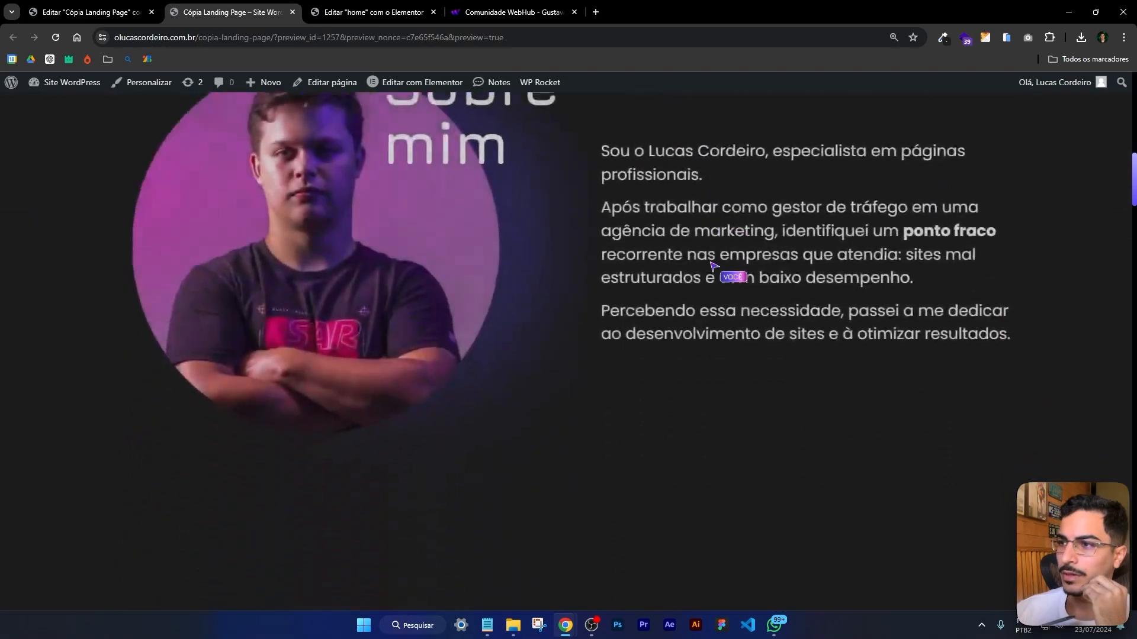
scroll(717, 267, "down", 10)
scroll(751, 237, "down", 10)
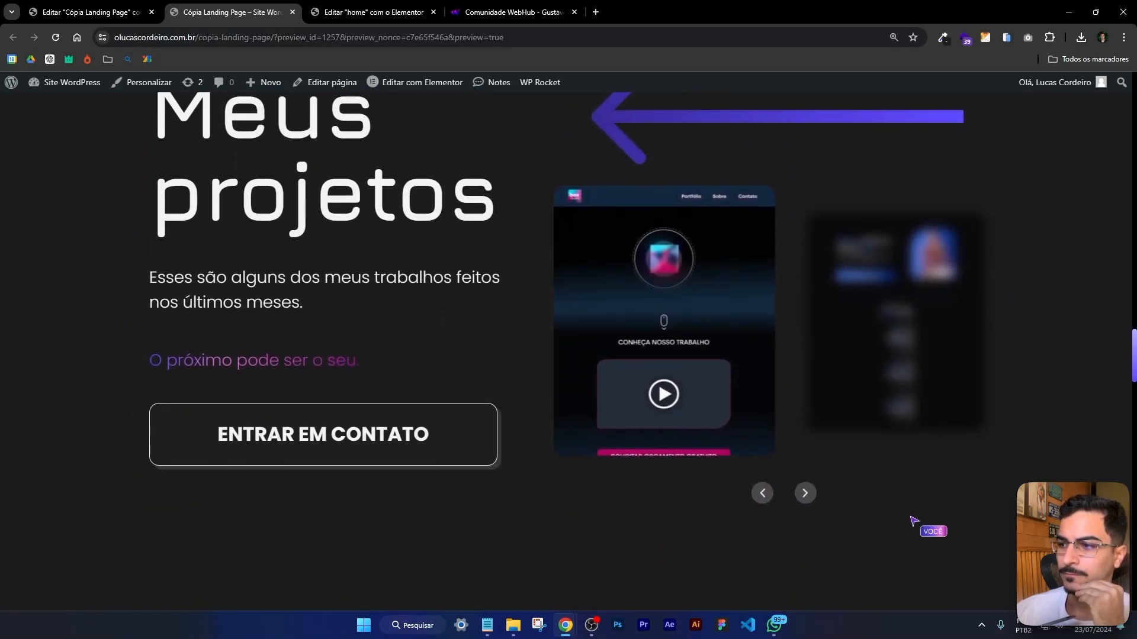
Set the padding to 12px in both the previous- and next-arrow rules of the carousel's custom CSS and save
key("ctrl+shift+Tab")
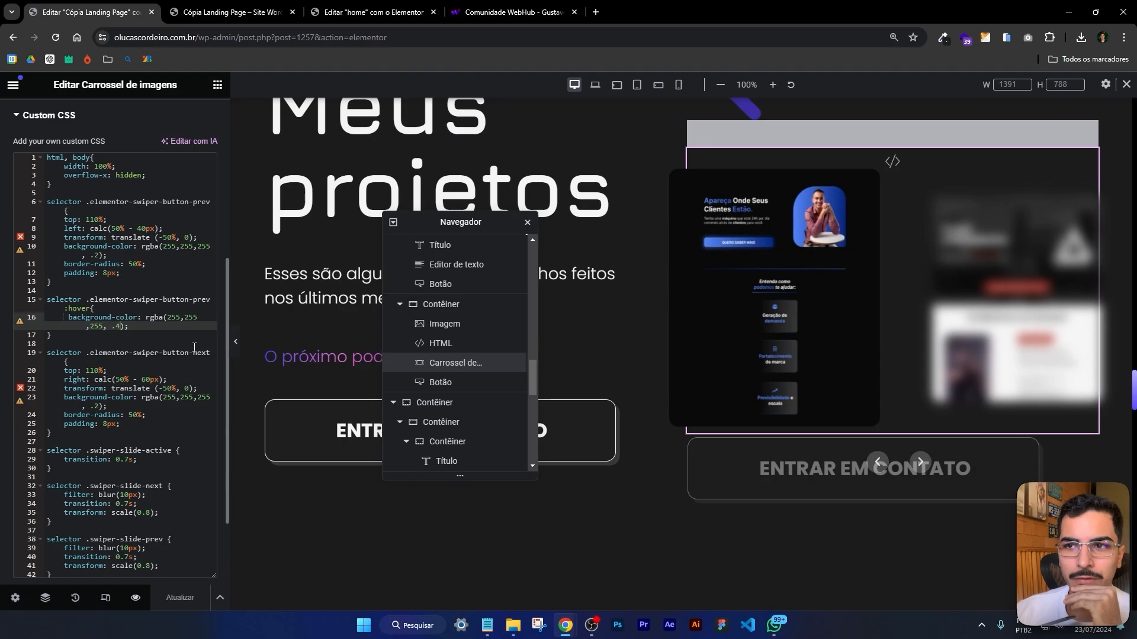
left_click(107, 273)
key("BackSpace")
type("12")
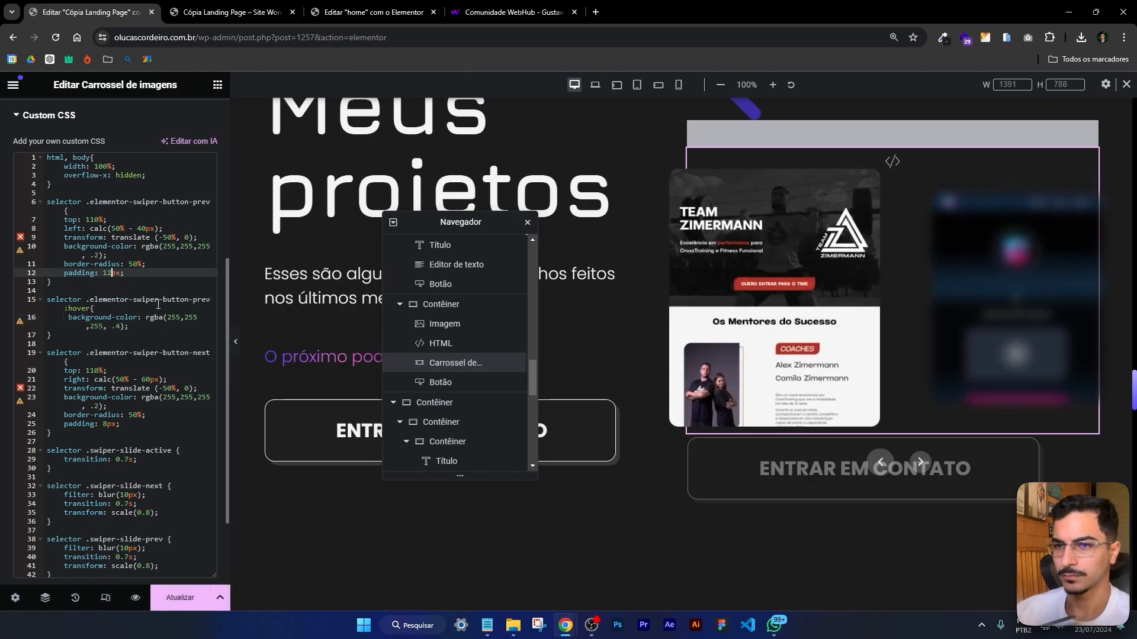
left_click(107, 425)
key("BackSpace")
type("12")
key("ctrl+s")
Reload the page preview and examine the size and spacing of the carousel arrows in the "Meus projetos" section
left_click(218, 8)
key("ctrl+shift+Tab")
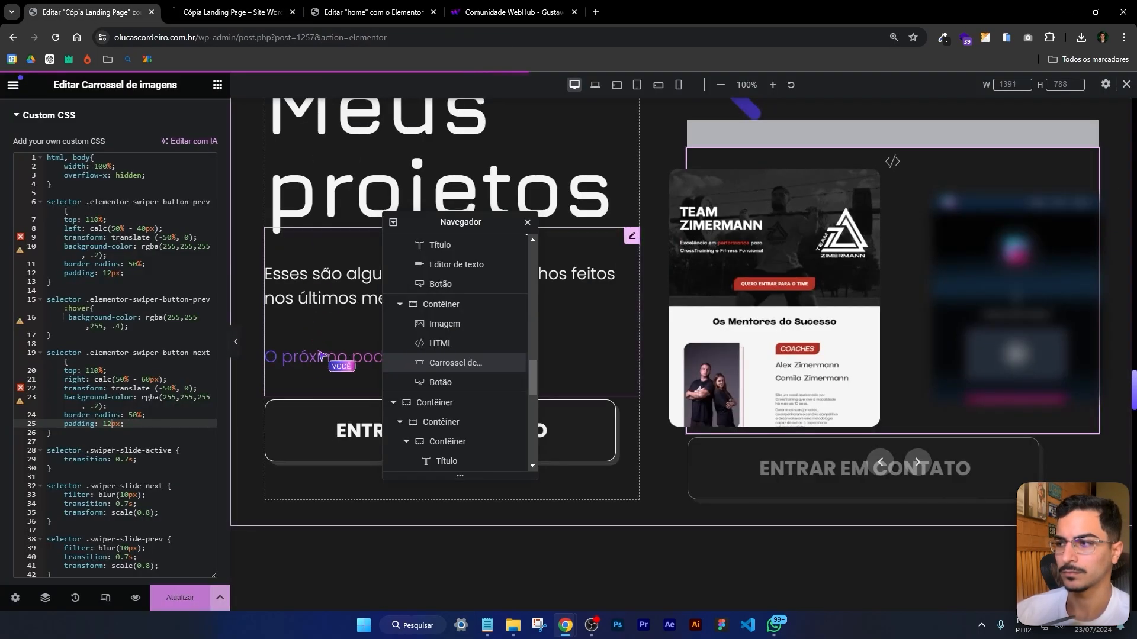
key("ctrl+Tab")
key("ctrl+r")
scroll(1013, 208, "down", 15)
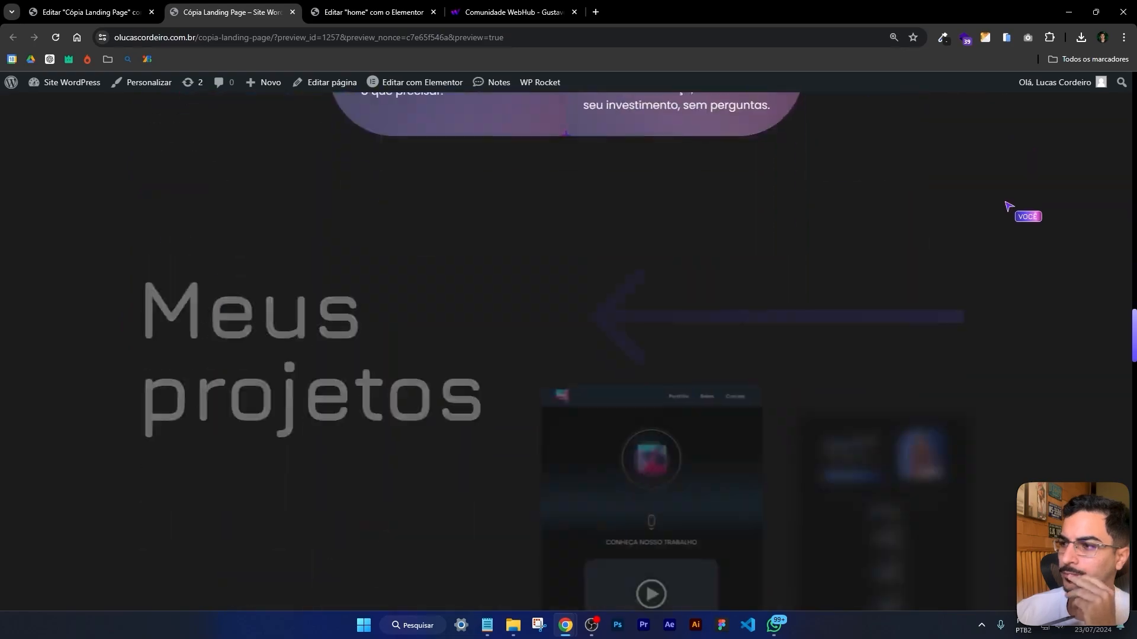
scroll(1008, 206, "up", 1)
scroll(949, 543, "down", 1)
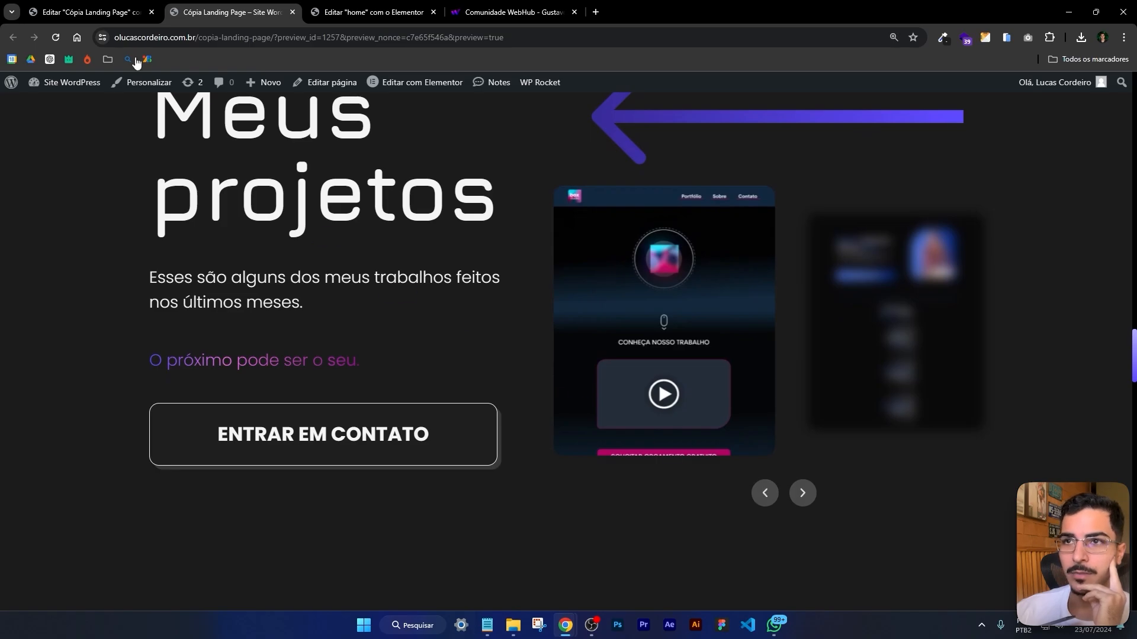
left_click(100, 12)
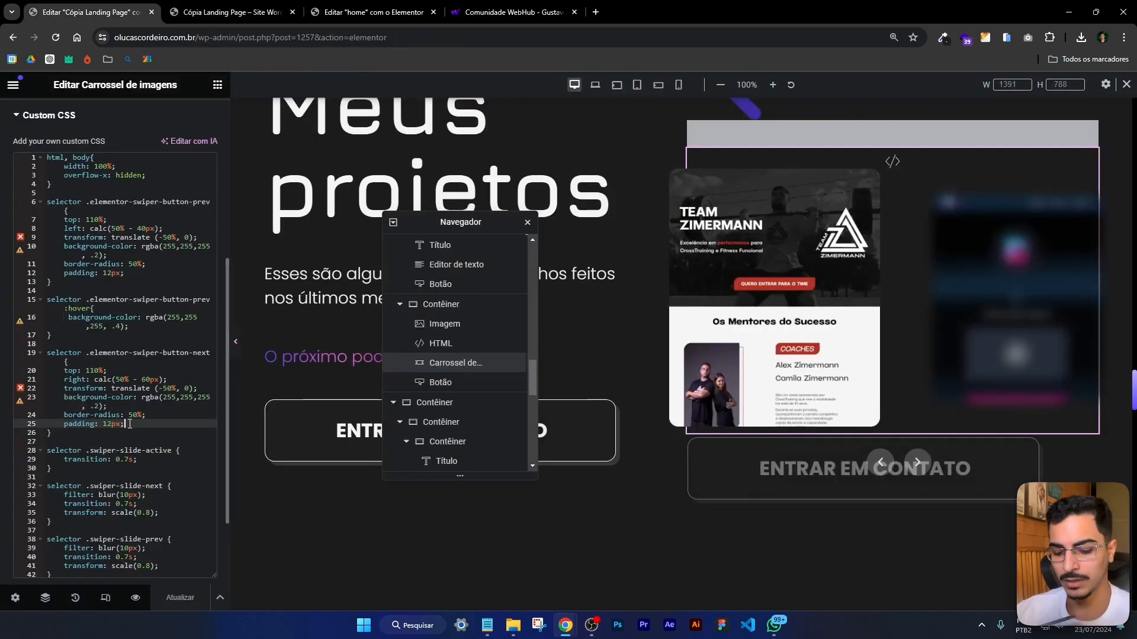
left_click(237, 12)
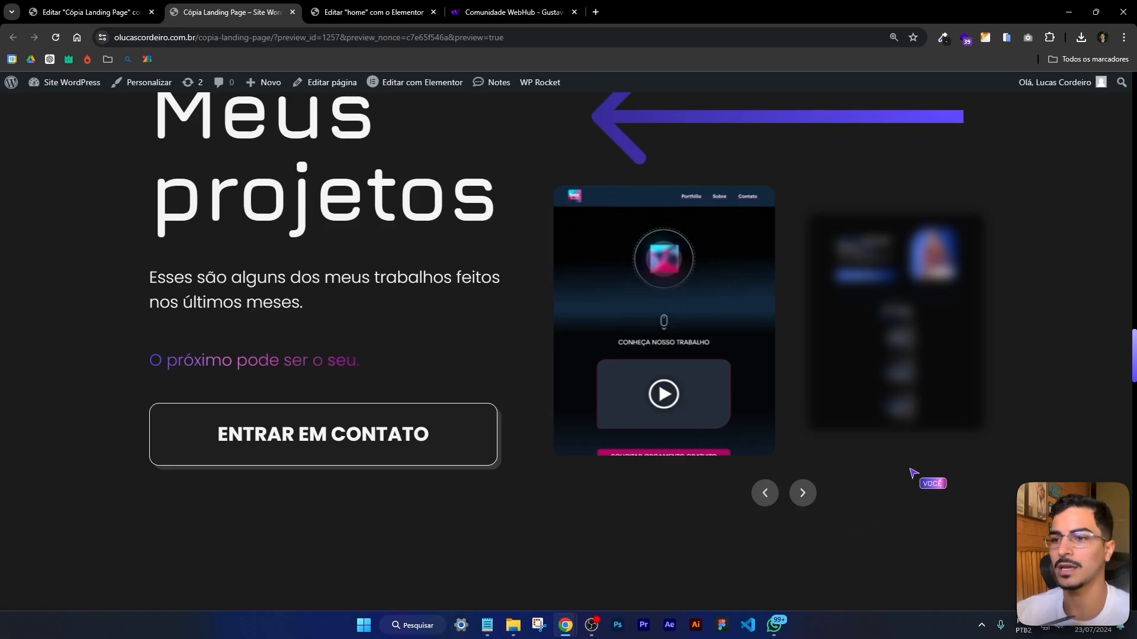
scroll(912, 470, "up", 2)
scroll(1045, 428, "down", 2)
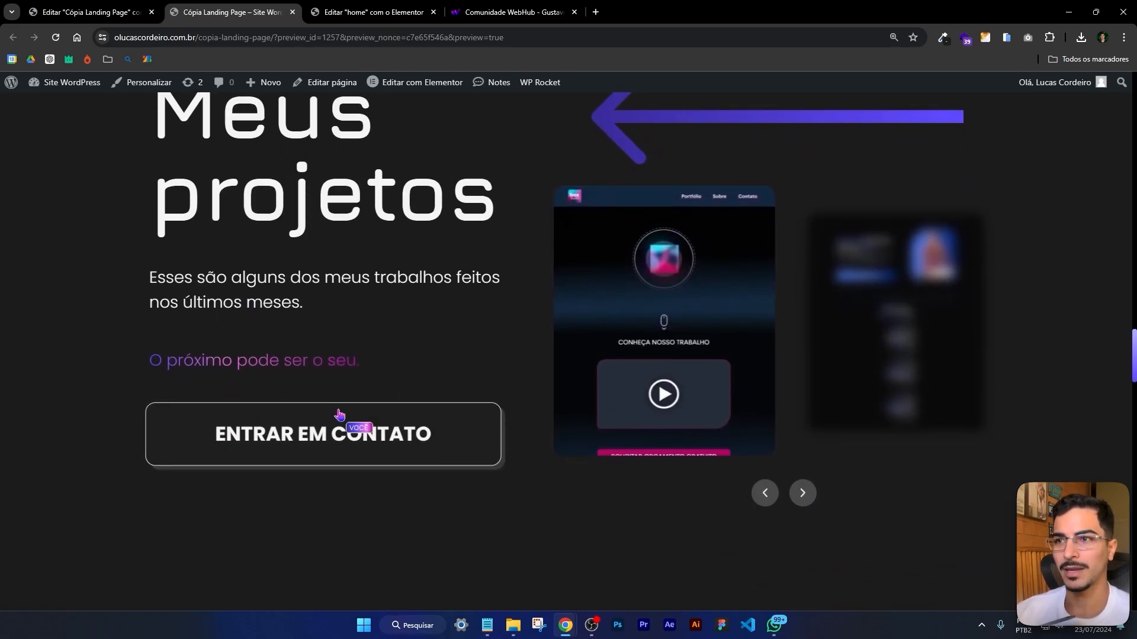
scroll(734, 414, "up", 1)
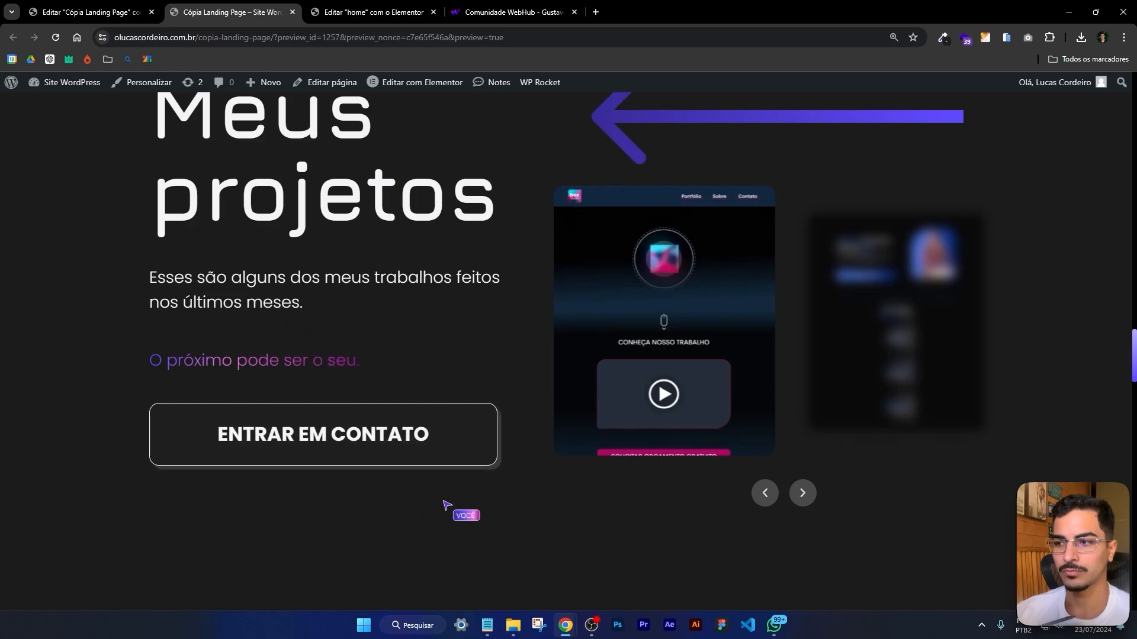
Review the "Processo" section and the spacing between heading, subtitle and button in the "Quer a sua página?" banner
scroll(447, 504, "down", 5)
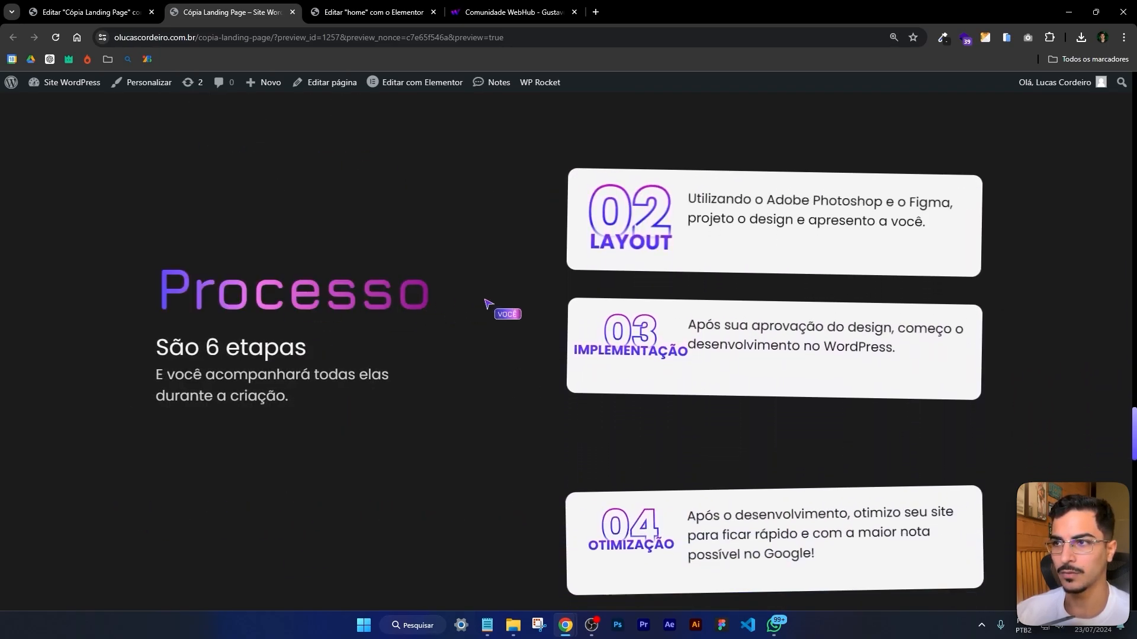
scroll(487, 304, "down", 10)
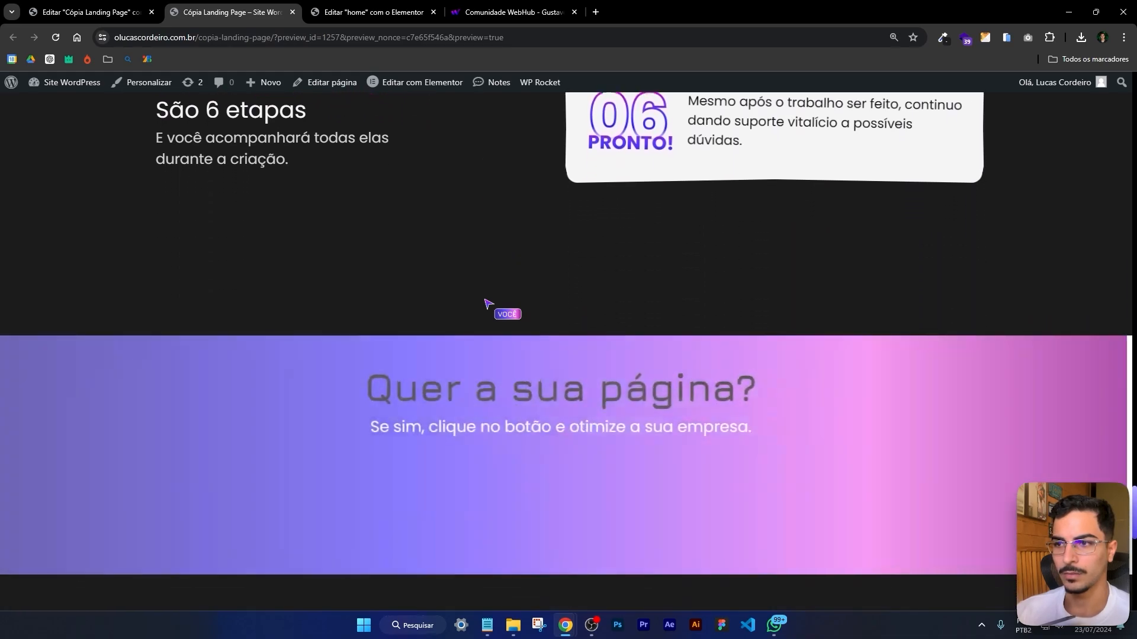
scroll(487, 303, "down", 2)
scroll(850, 356, "up", 2)
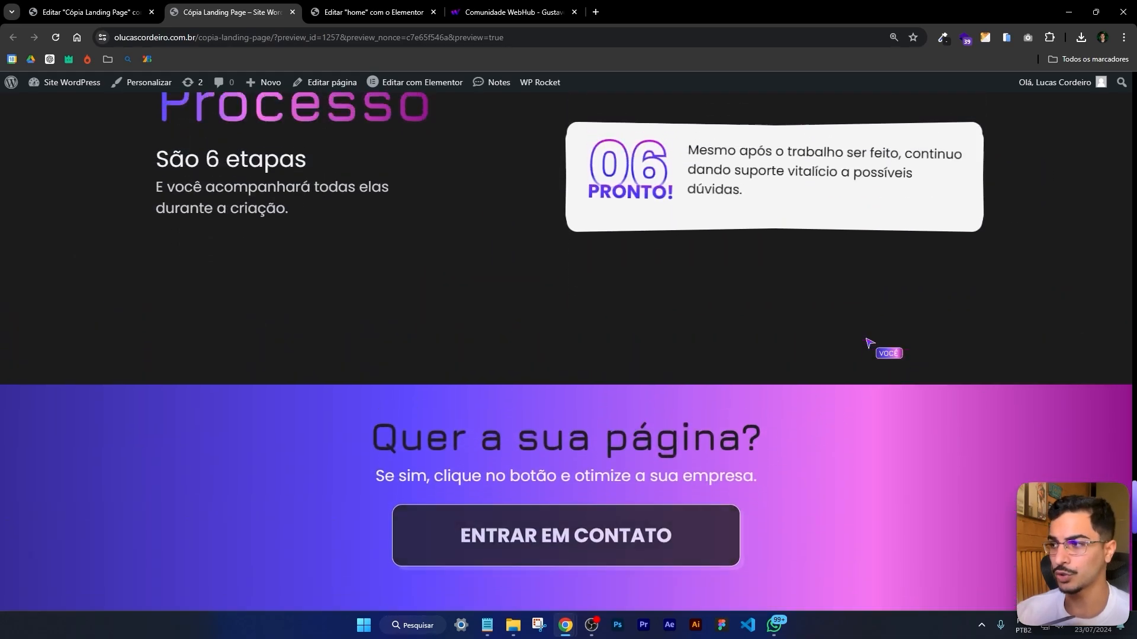
scroll(355, 367, "up", 3)
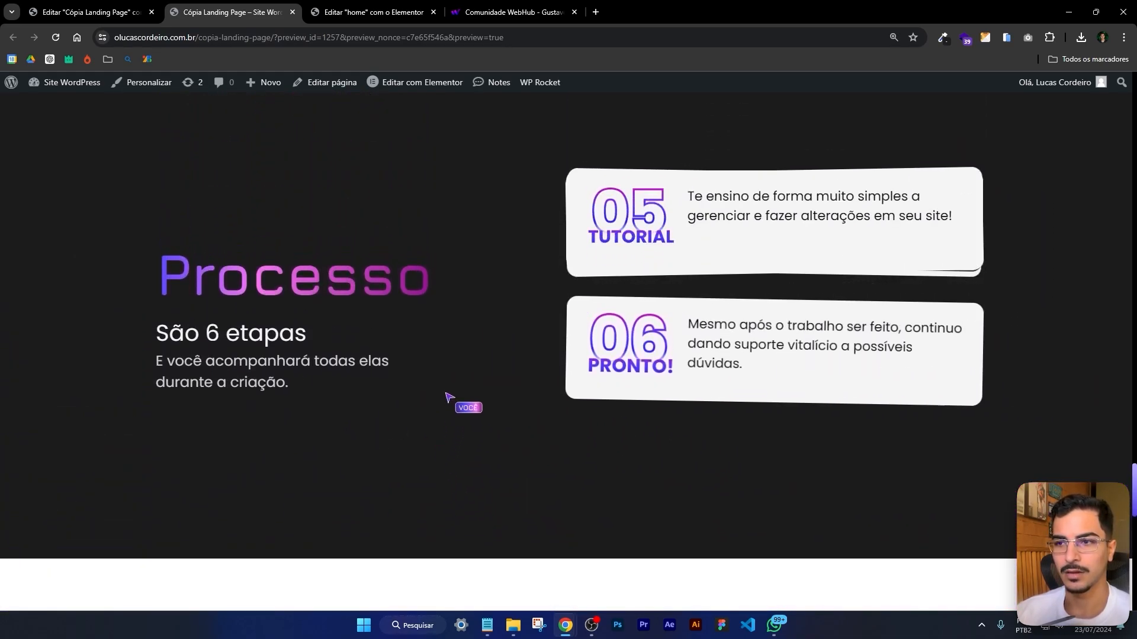
scroll(448, 395, "down", 3)
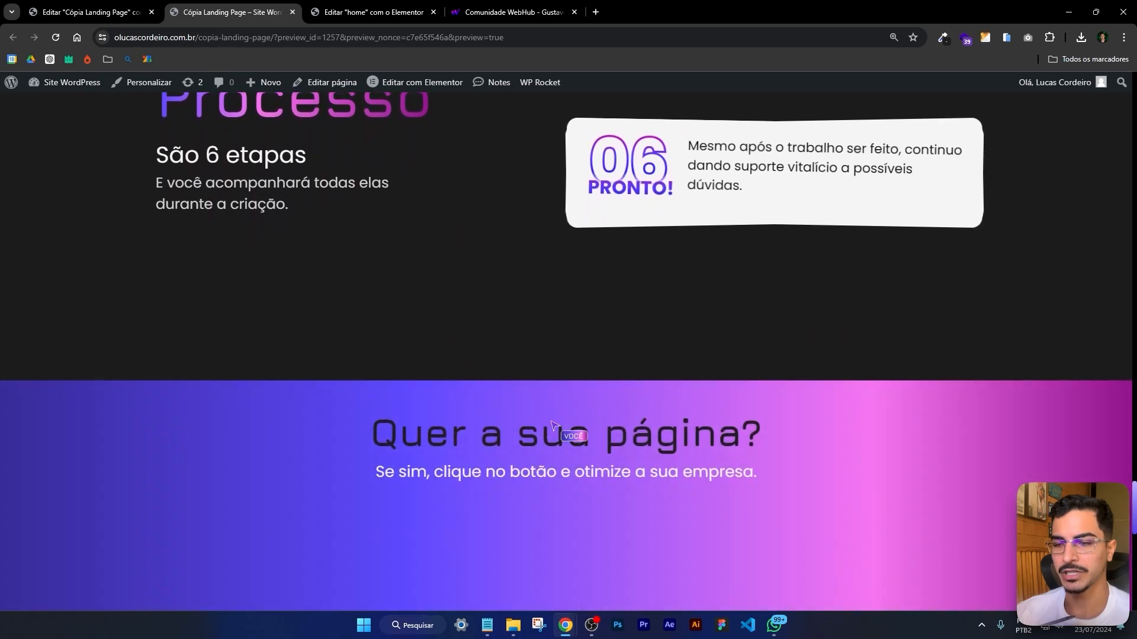
scroll(551, 423, "down", 2)
left_click_drag(373, 314, 751, 341)
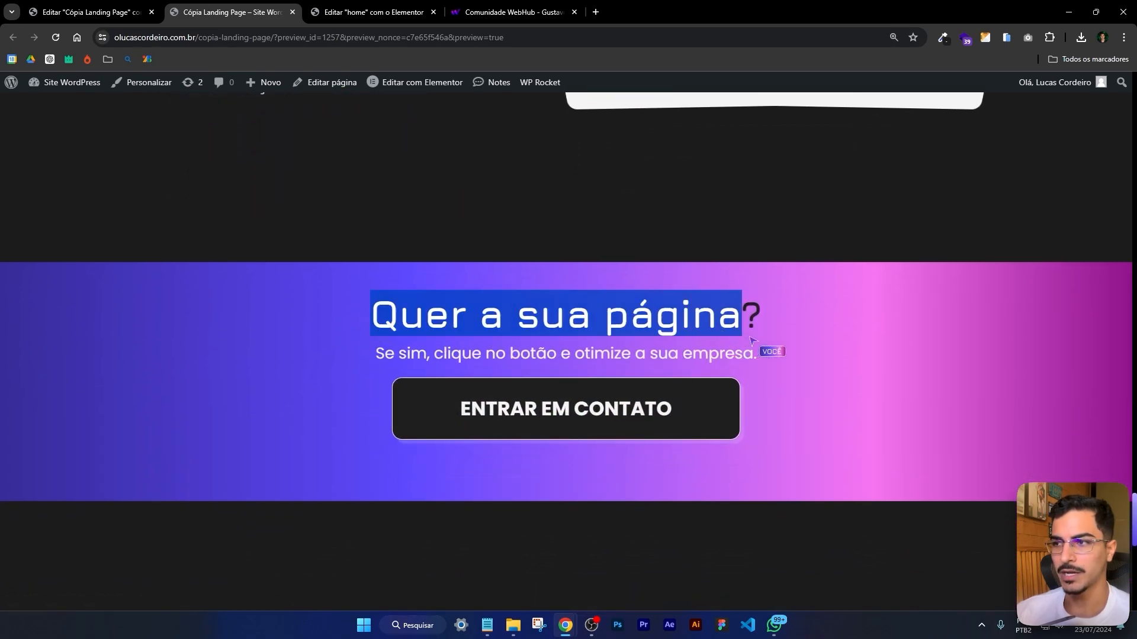
left_click(781, 324)
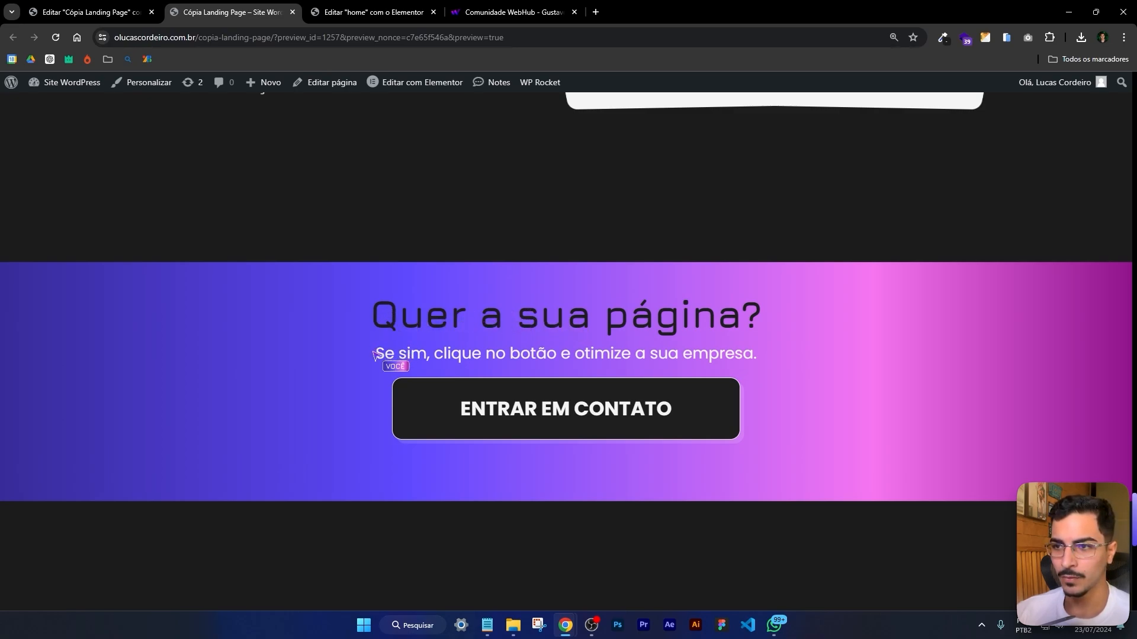
left_click_drag(375, 354, 757, 355)
left_click(803, 342)
left_click_drag(359, 316, 832, 325)
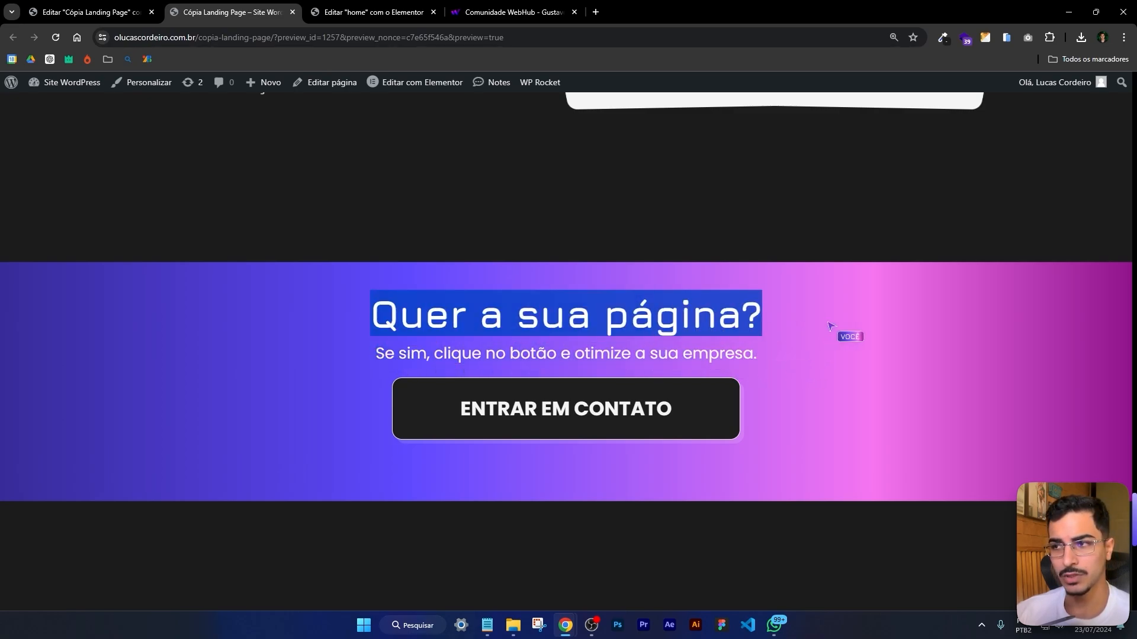
left_click(827, 326)
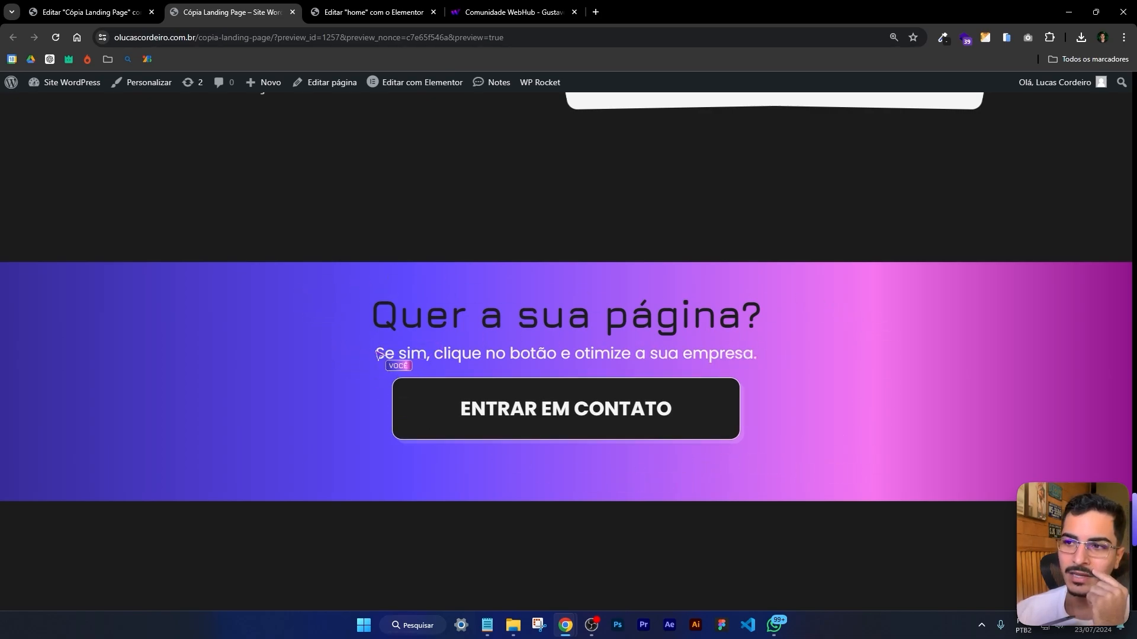
left_click_drag(376, 354, 761, 357)
left_click(794, 351)
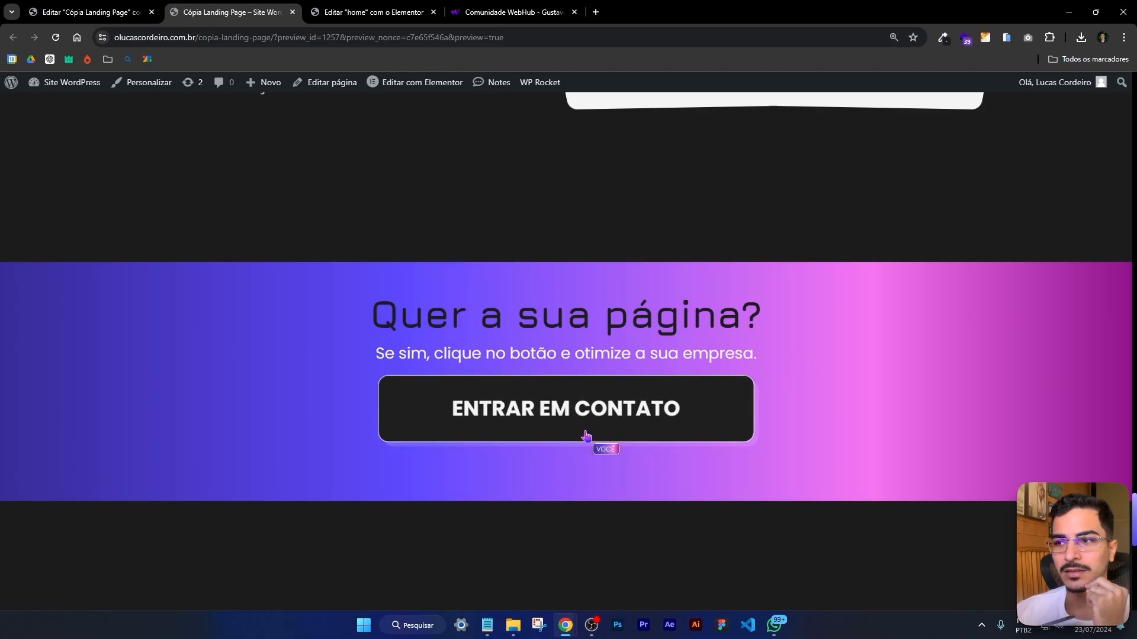
In the editor, set the bottom padding of the subtitle under "Quer a sua página?" to 16 px
left_click(104, 12)
scroll(624, 284, "down", 15)
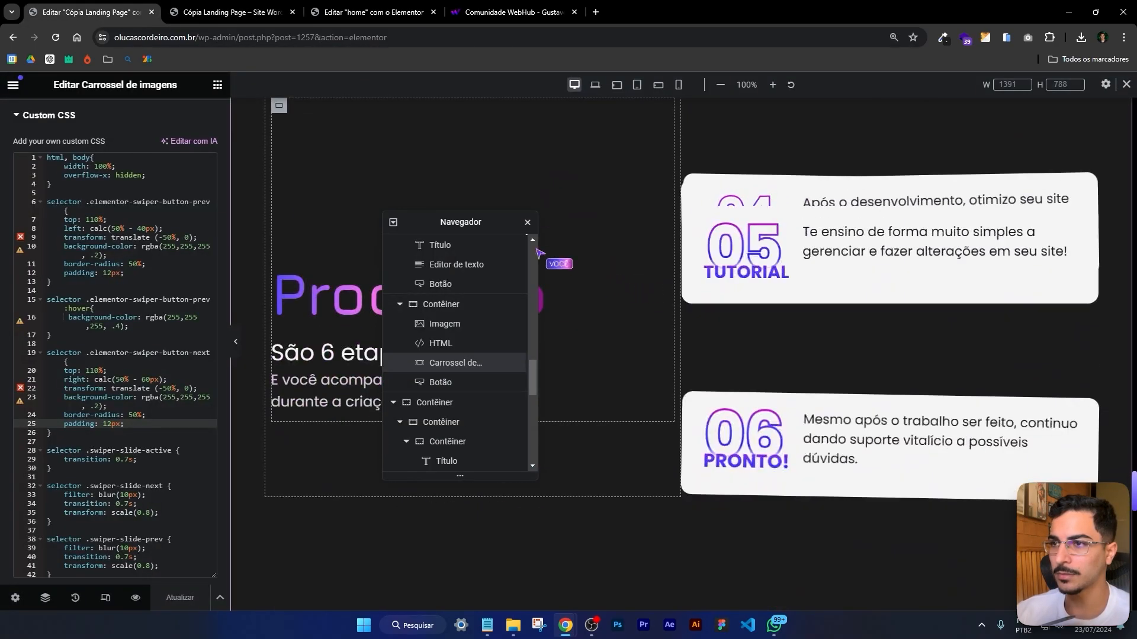
left_click_drag(510, 224, 982, 265)
scroll(655, 289, "down", 1)
scroll(653, 288, "down", 10)
scroll(653, 288, "up", 3)
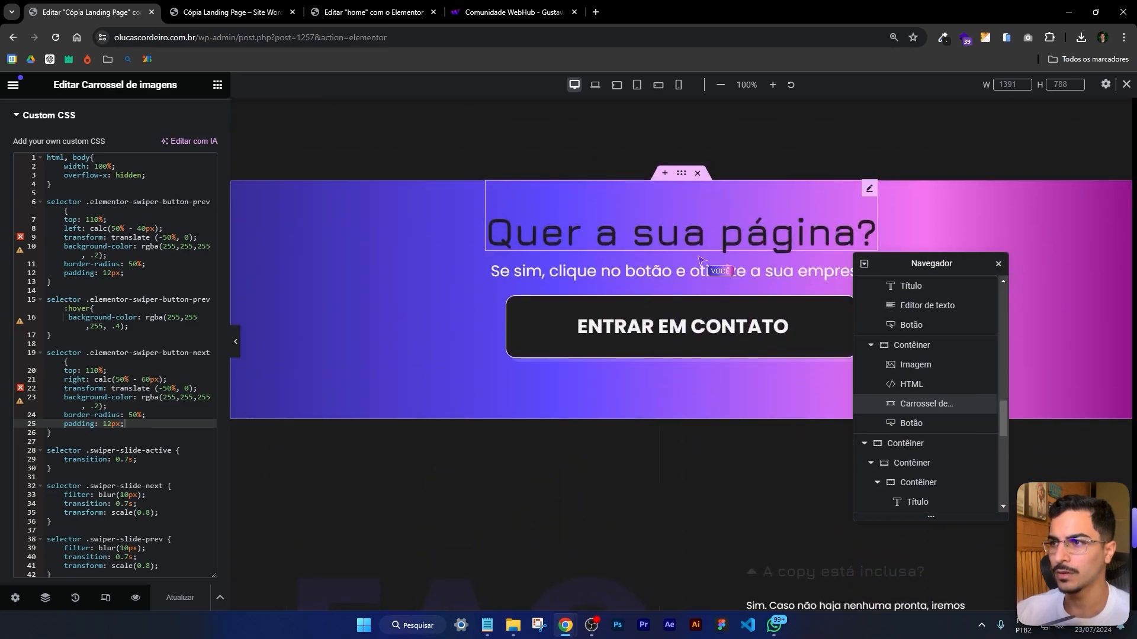
left_click(592, 271)
left_click(189, 121)
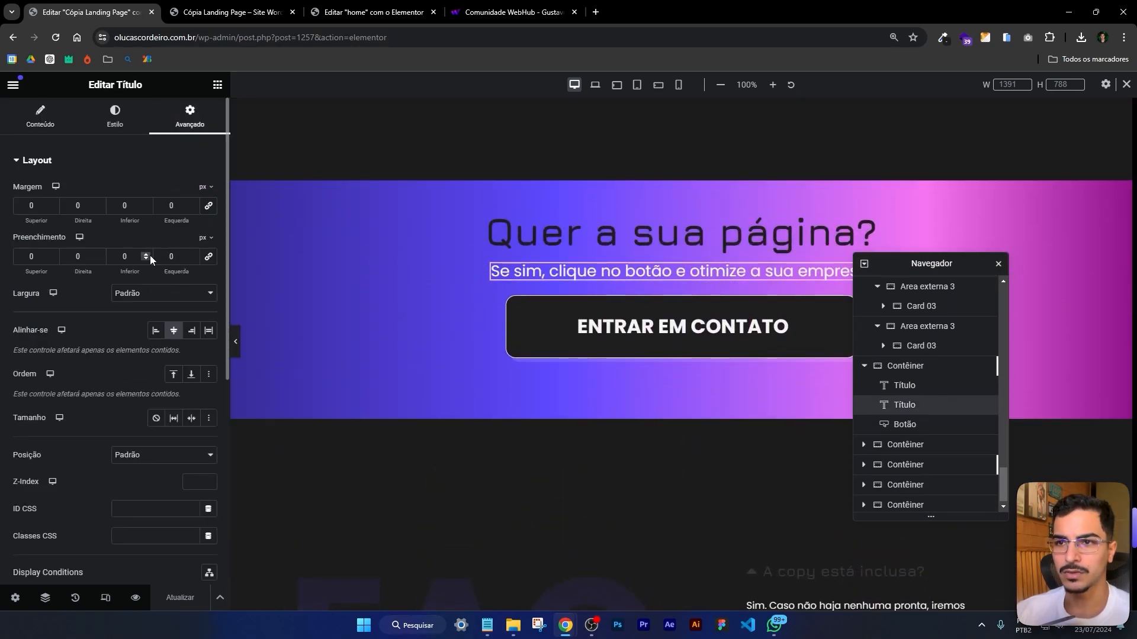
left_click(146, 254)
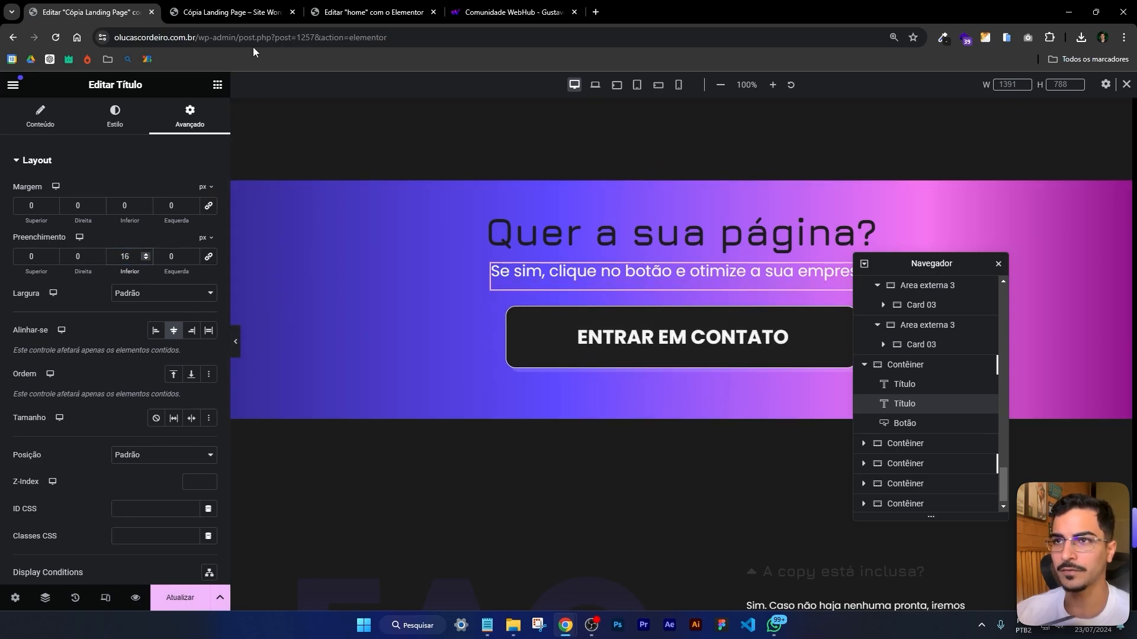
Check the "Quer a sua página?" banner in the page preview and clear the minimum height of its container in the editor
left_click(273, 13)
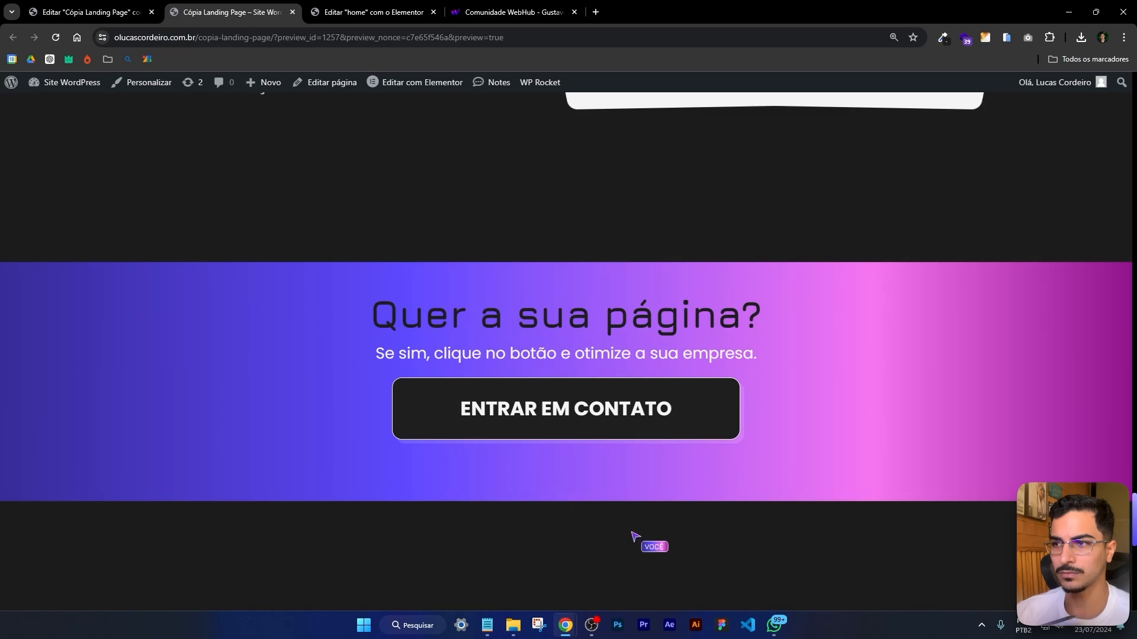
left_click(89, 12)
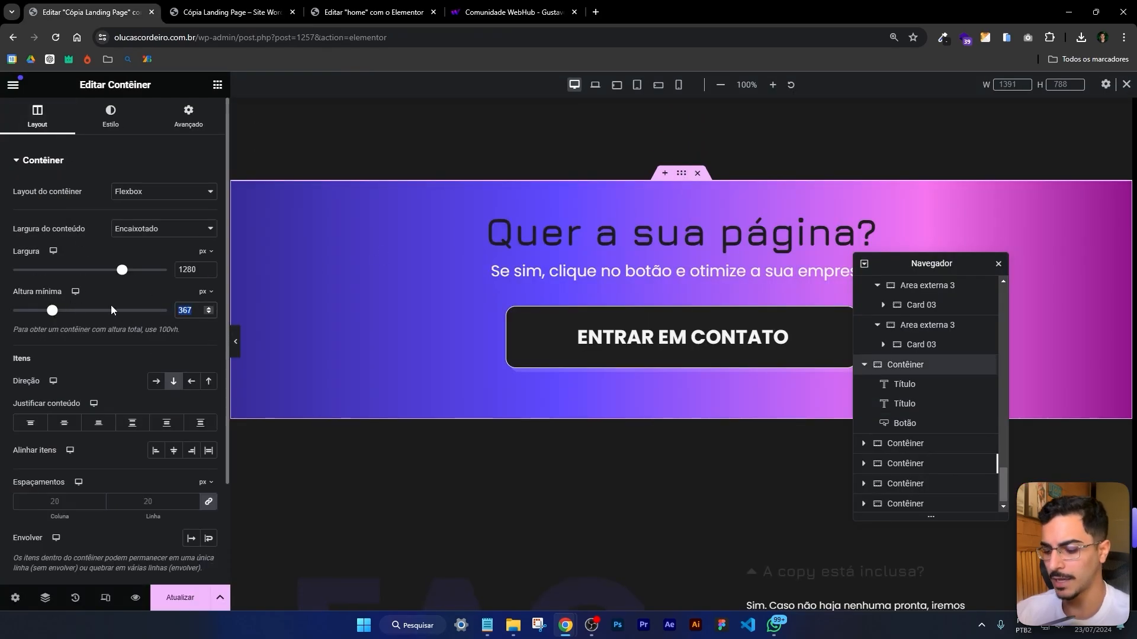
key("BackSpace")
left_click(188, 115)
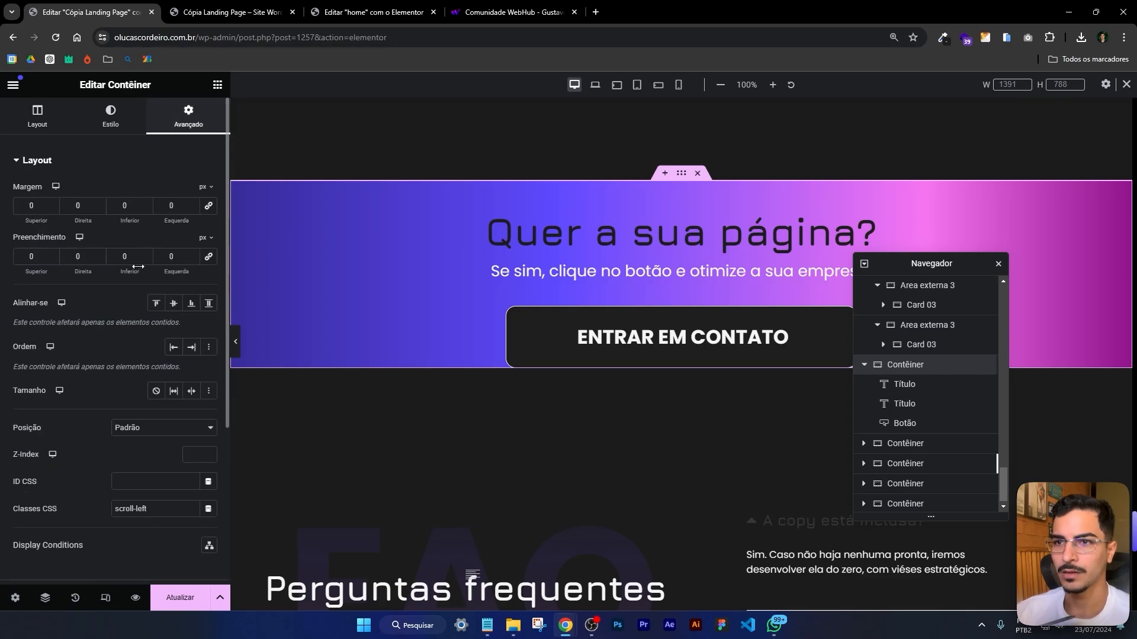
Set the top margin of the "Quer a sua página?" heading to 0 px
left_click(716, 237)
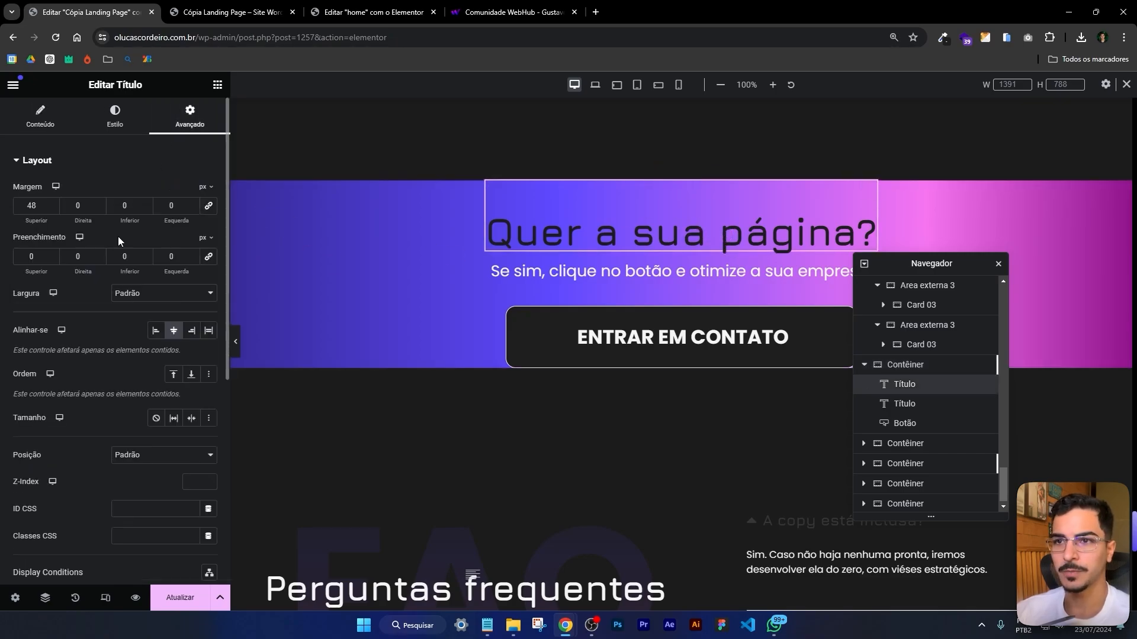
double_click(34, 206)
type("0")
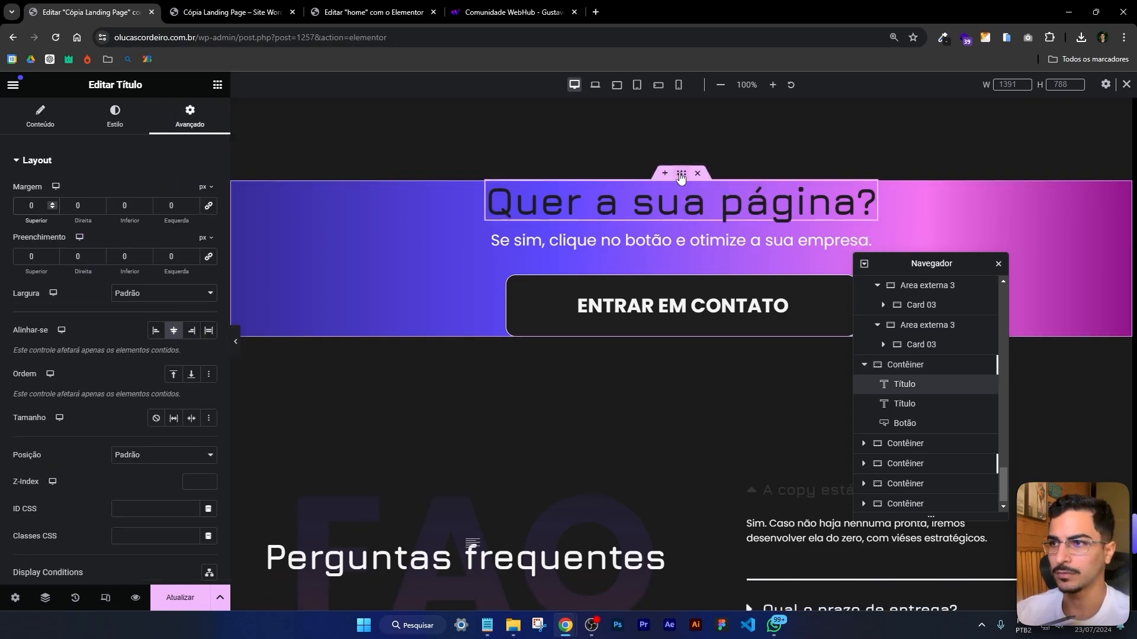
Set the top and bottom padding of the "Quer a sua página?" banner container to 48 px each
left_click(681, 174)
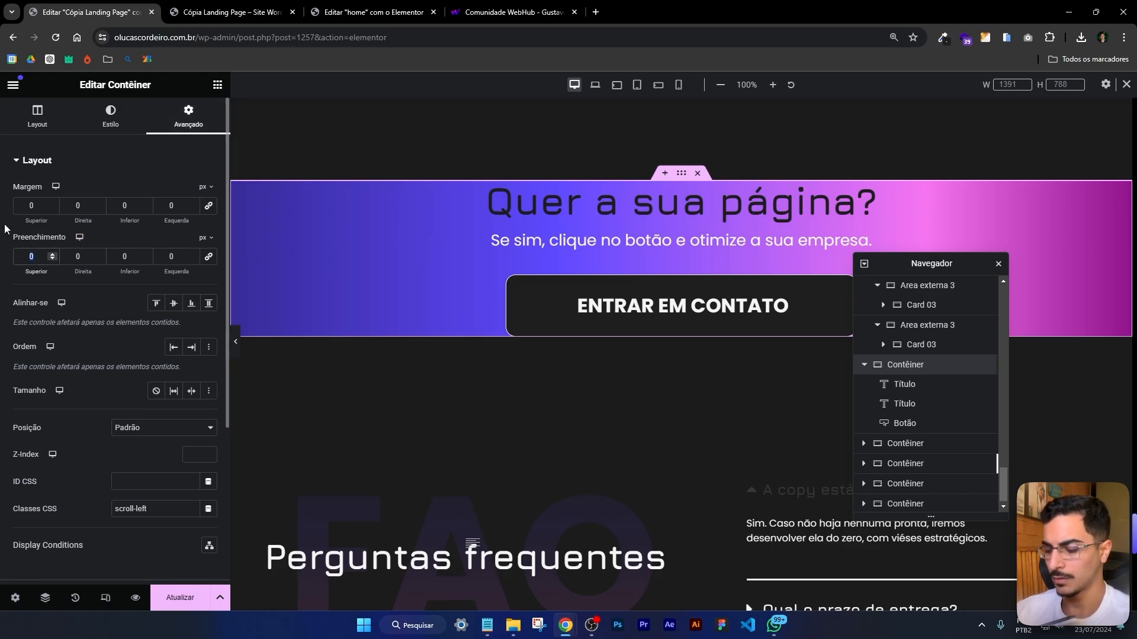
type("48")
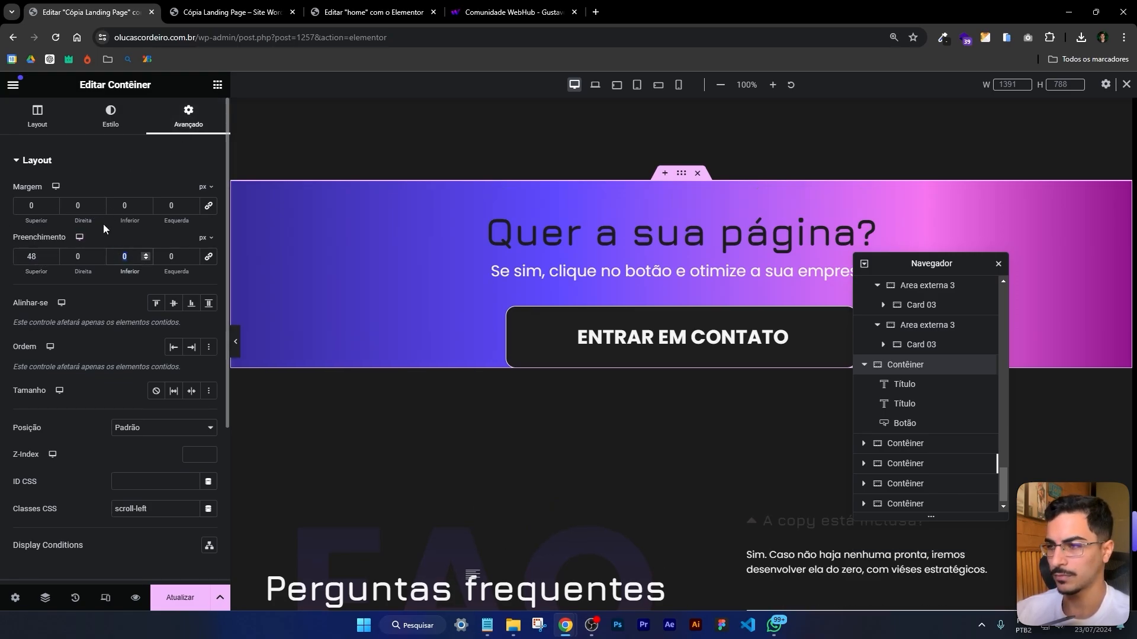
type("48")
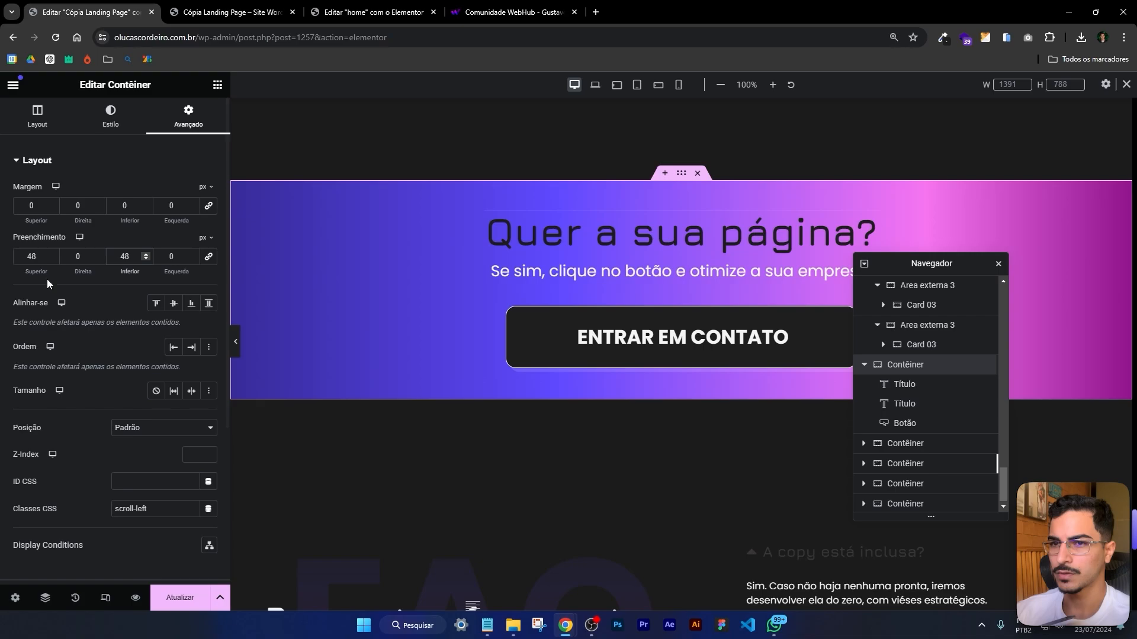
Try a top padding of 54 px on the banner container and set it back to 48 px
left_click(52, 255)
left_click(51, 254)
left_click(52, 254)
left_click(51, 254)
left_click(52, 254)
left_click(52, 255)
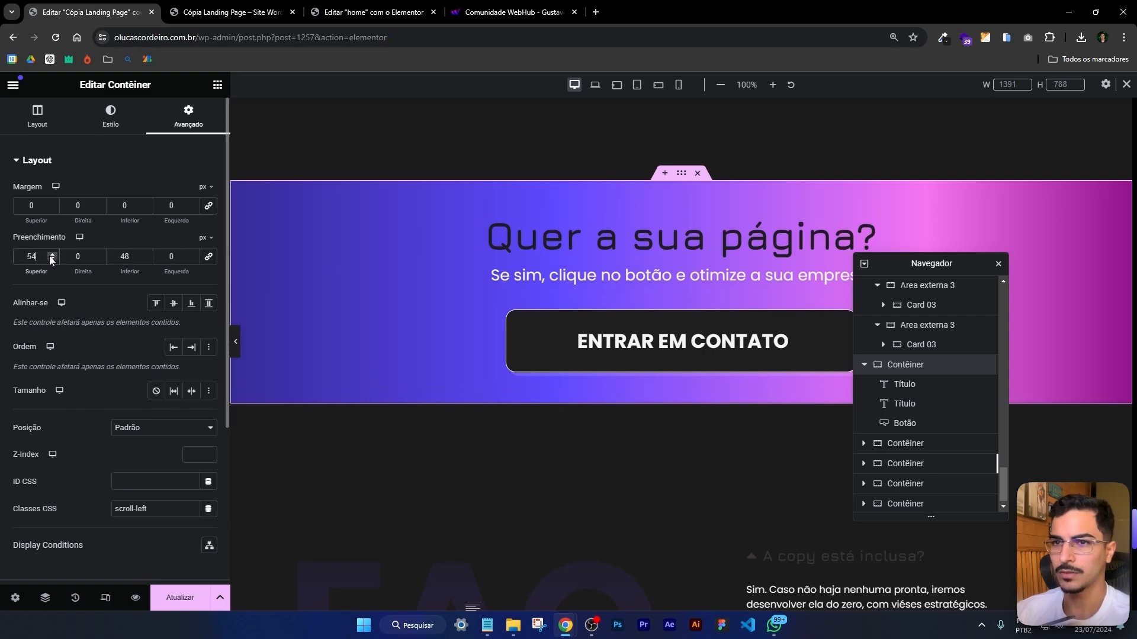
left_click(52, 259)
left_click(52, 260)
left_click(53, 260)
left_click(52, 260)
left_click(52, 259)
left_click(52, 260)
Increase the bottom padding of the "Quer a sua página?" banner container to 64 px
left_click(146, 255)
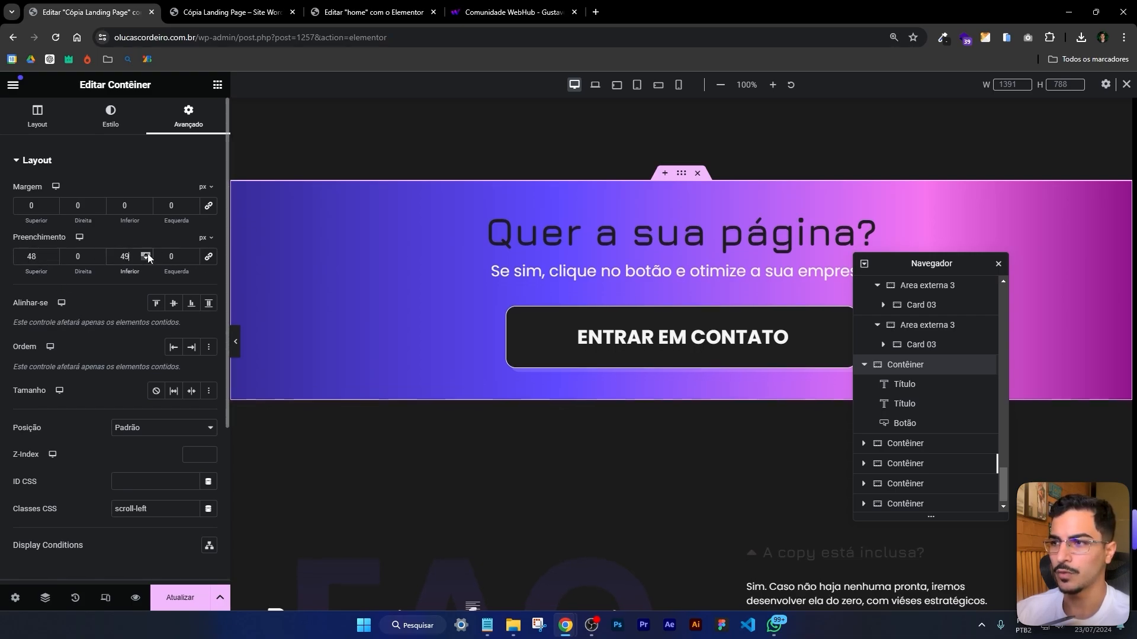
left_click(147, 255)
left_click(147, 255)
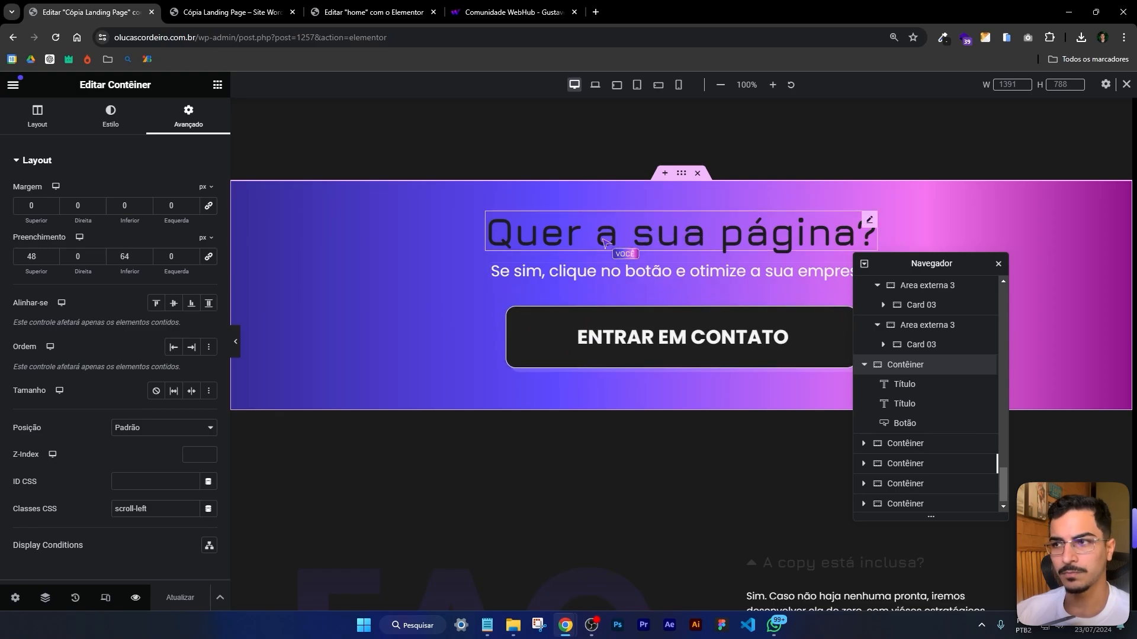
Change the text colour of the "Quer a sua página?" heading to the global colour Primário (#F5F5F5)
left_click(666, 238)
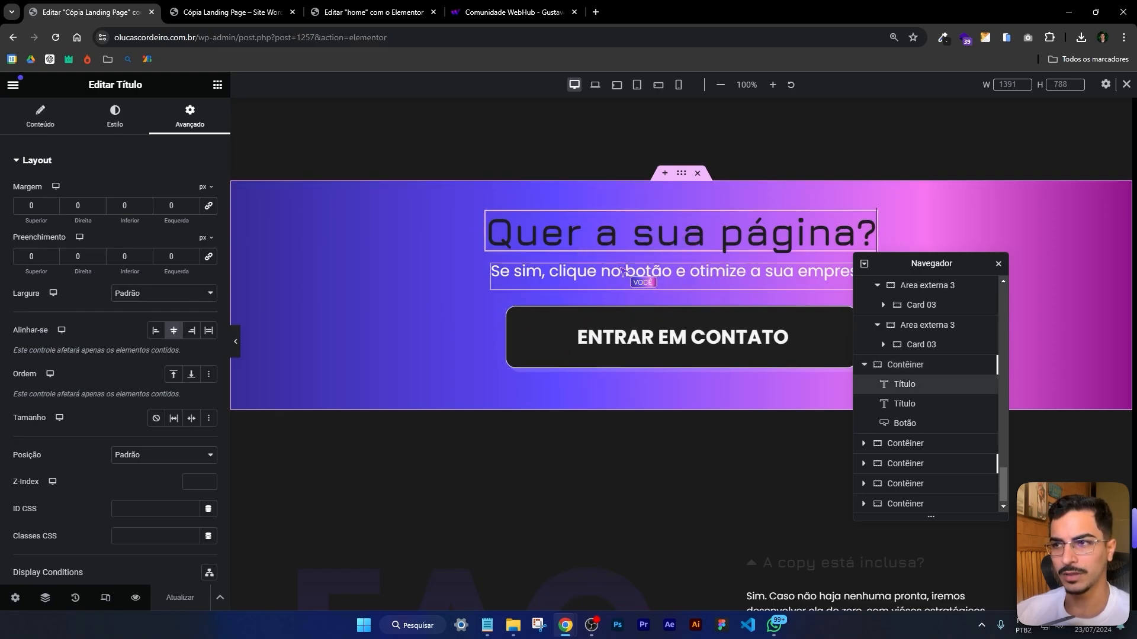
left_click(115, 115)
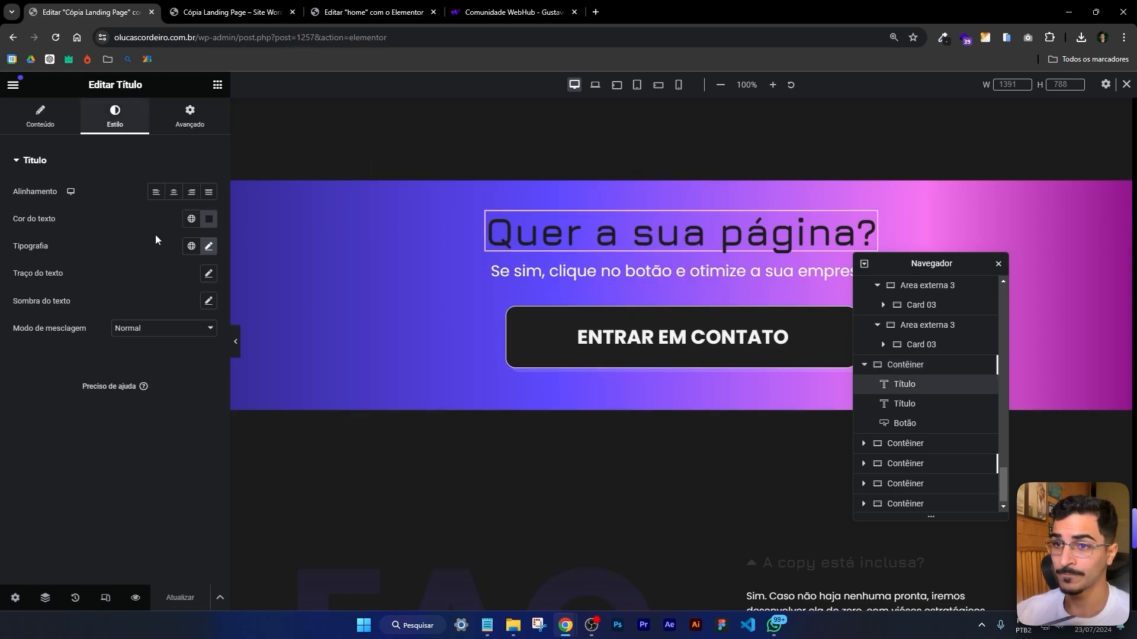
left_click(209, 219)
left_click(192, 219)
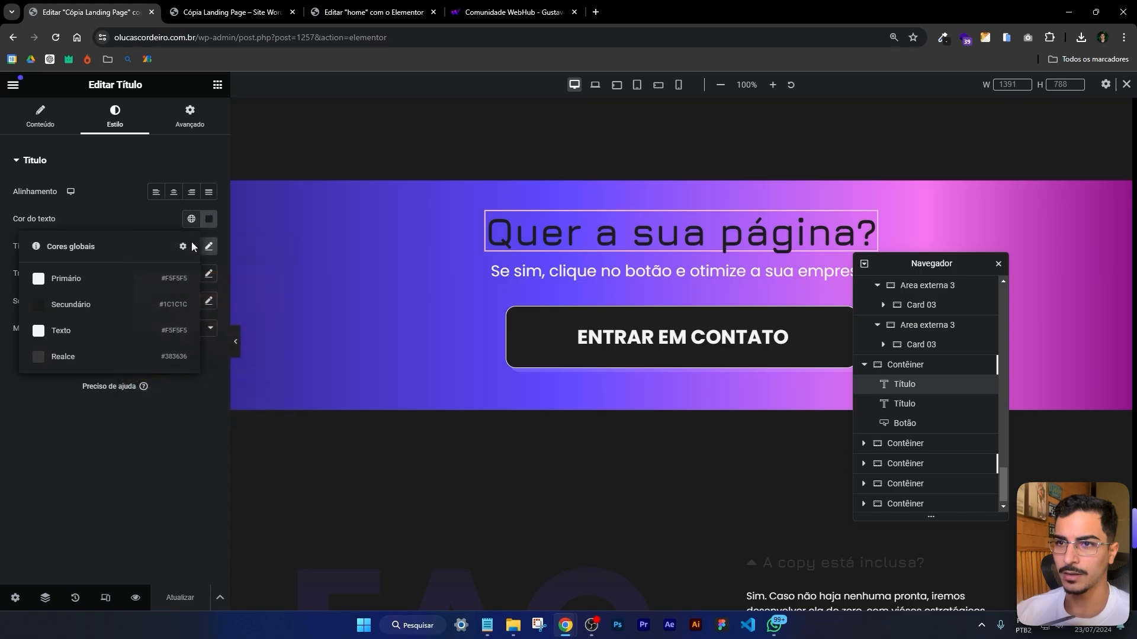
left_click(158, 286)
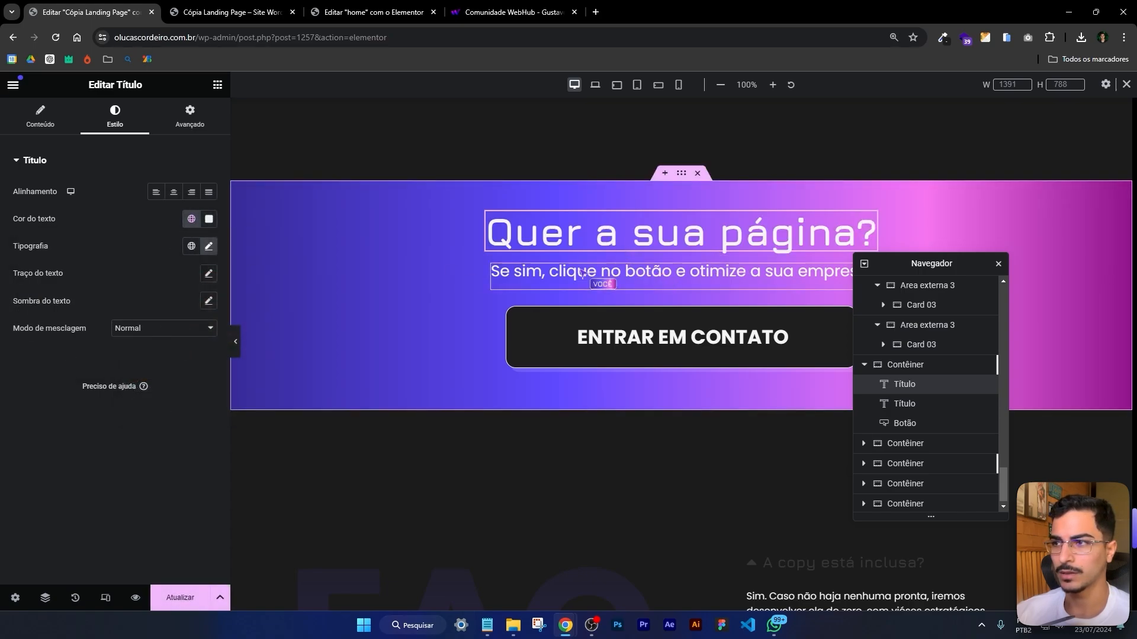
Copy the text colour #F5F5F5D4 from the paragraph under "São 6 etapas" and apply it to the banner's subtitle
left_click(604, 281)
left_click(106, 125)
scroll(347, 256, "up", 8)
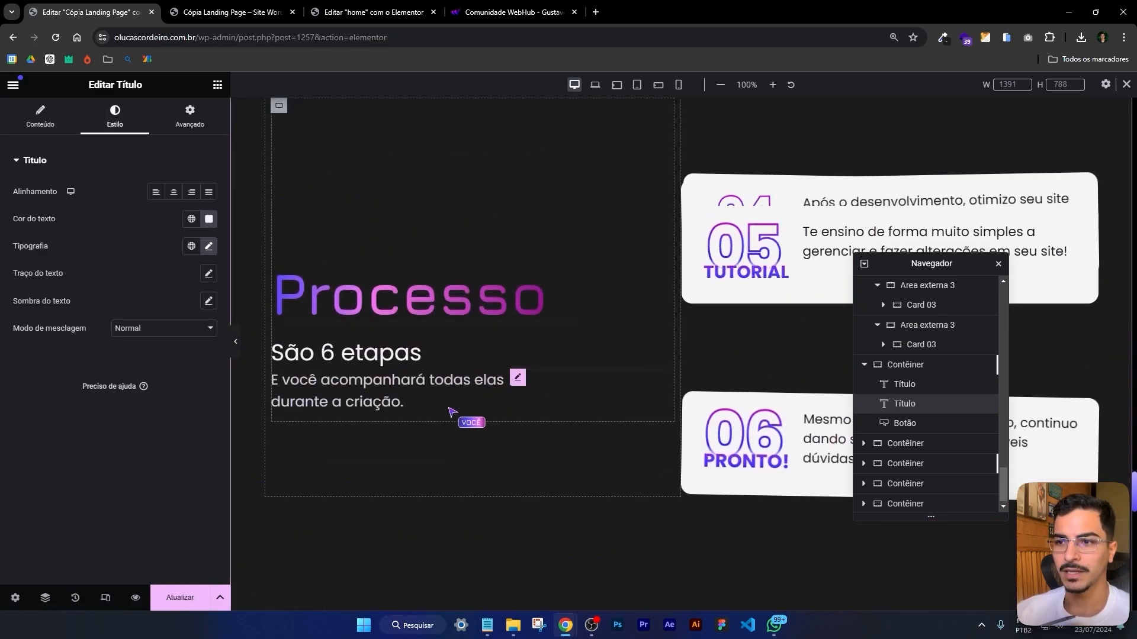
left_click(342, 396)
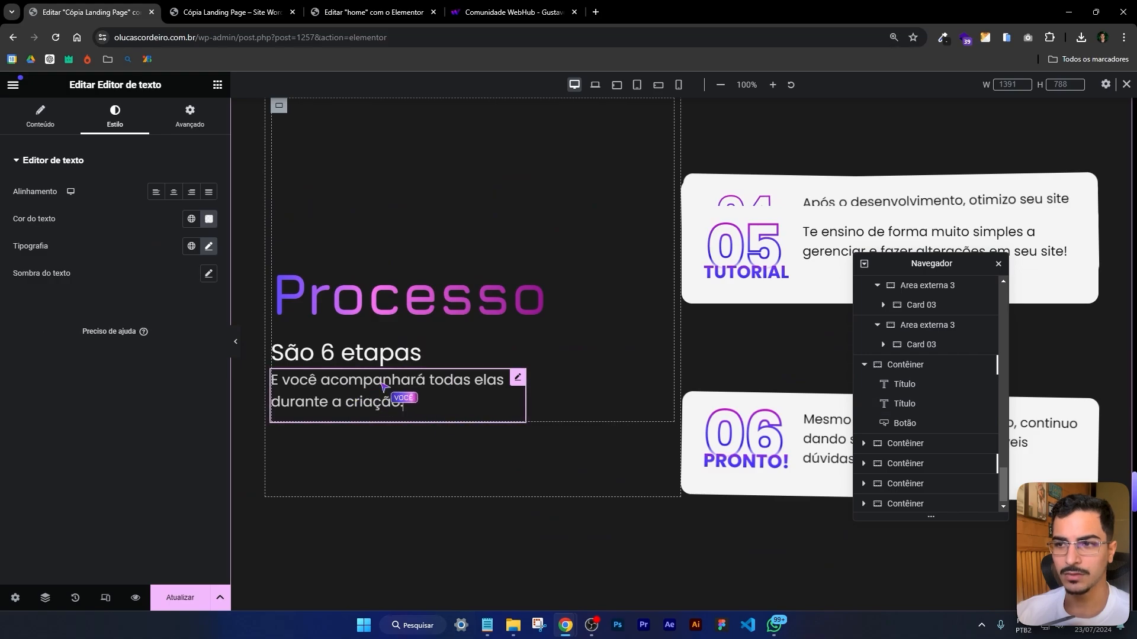
left_click(209, 219)
left_click(179, 412)
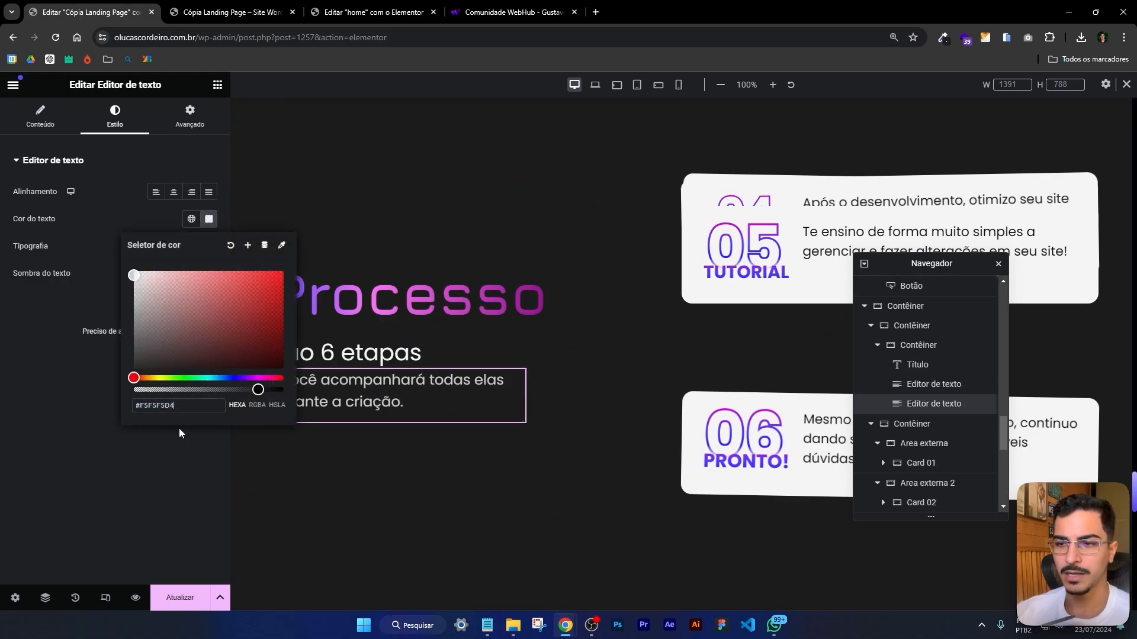
left_click(179, 434)
scroll(481, 479, "down", 8)
left_click(562, 343)
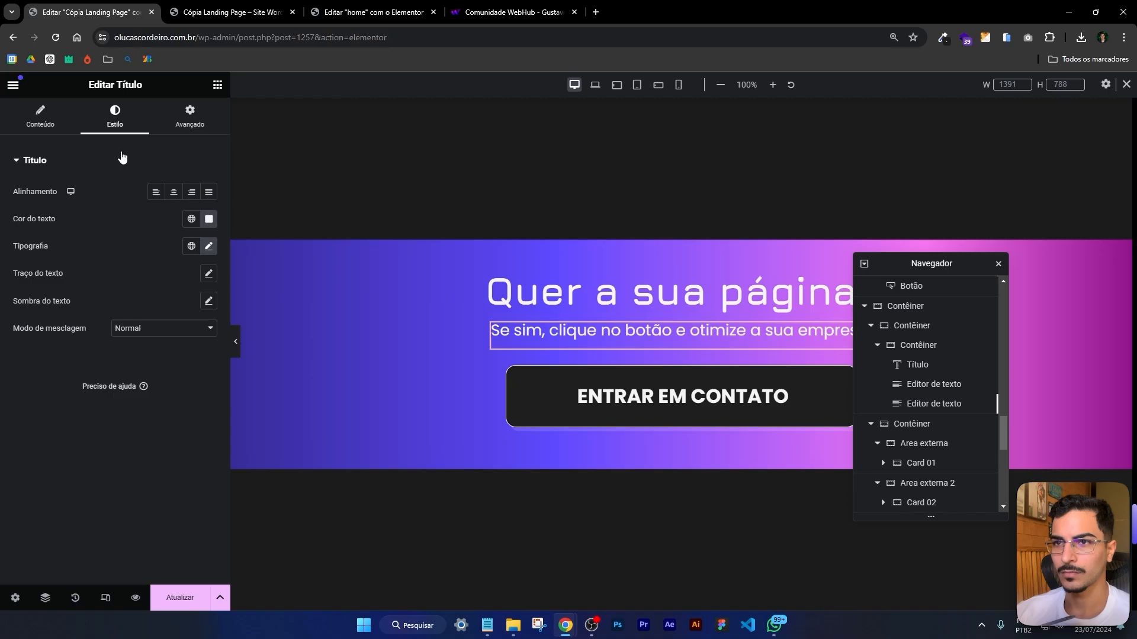
left_click(209, 219)
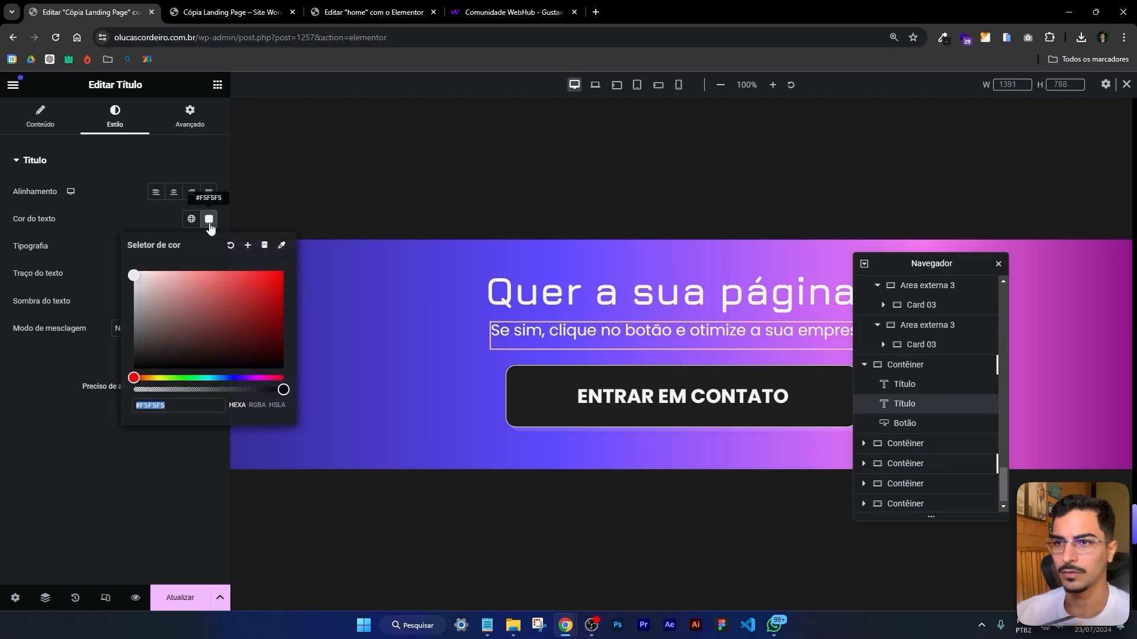
left_click(121, 466)
Update the page and review the recoloured "Quer a sua página?" banner in the preview
left_click(177, 598)
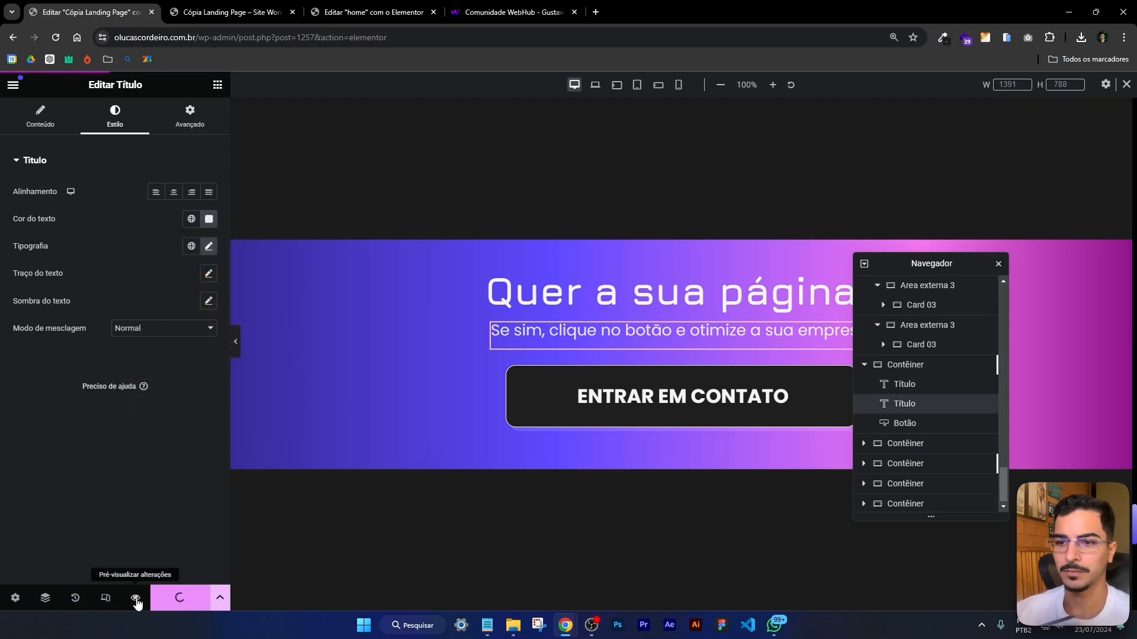
left_click(136, 599)
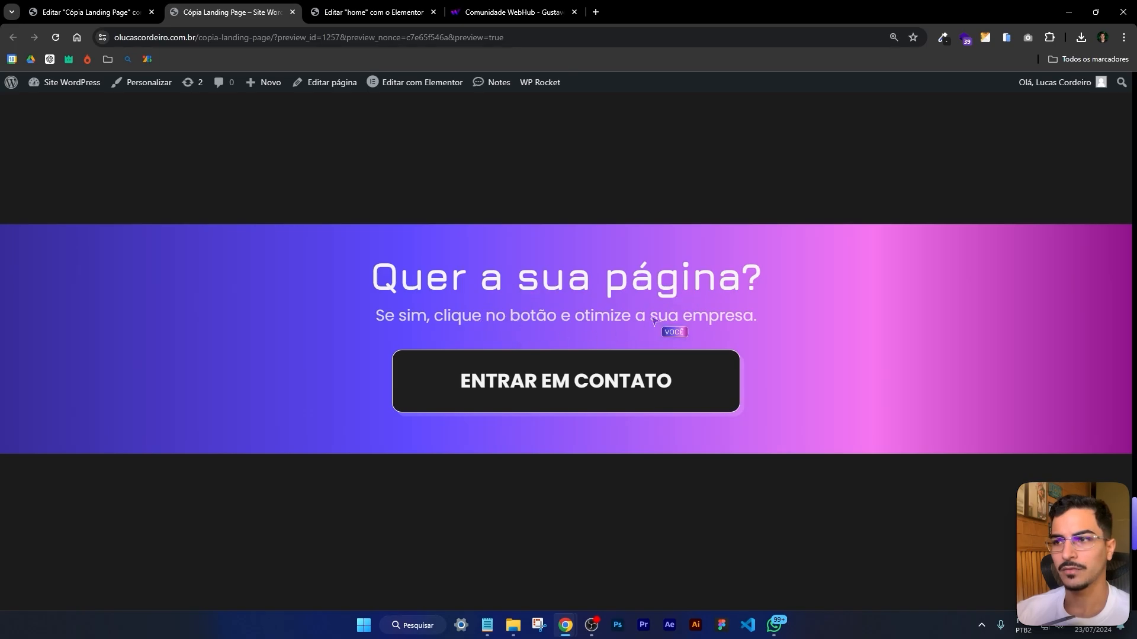
scroll(863, 307, "up", 5)
scroll(853, 302, "down", 4)
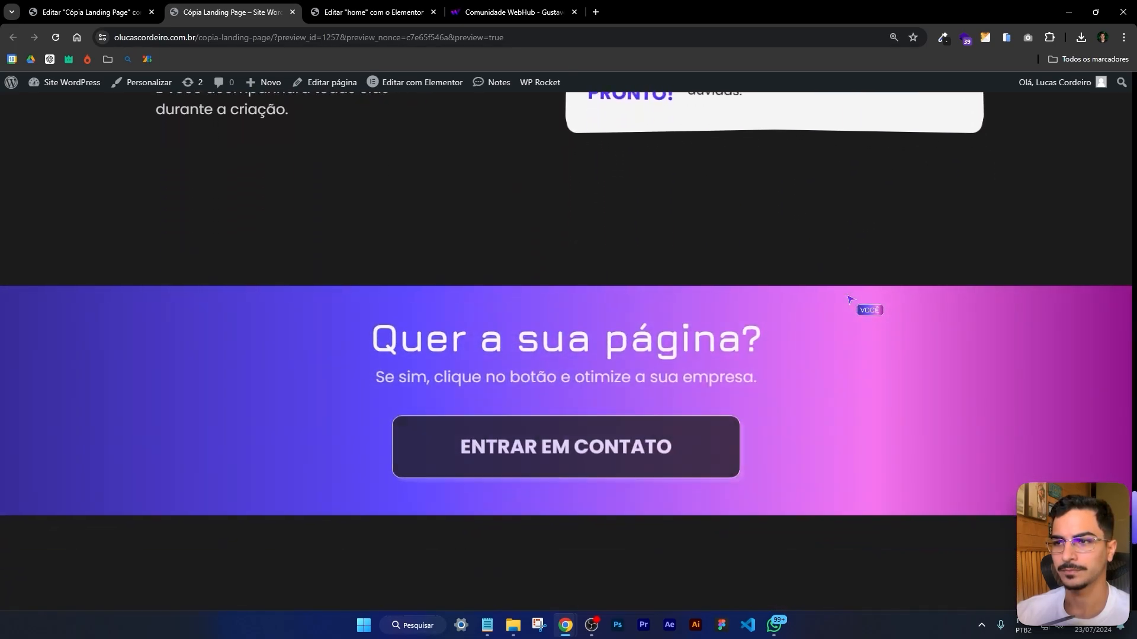
Compare the preview's "Quer a sua página?" banner with the one on the published site in the incognito window
key("alt+Tab")
scroll(850, 302, "down", 6)
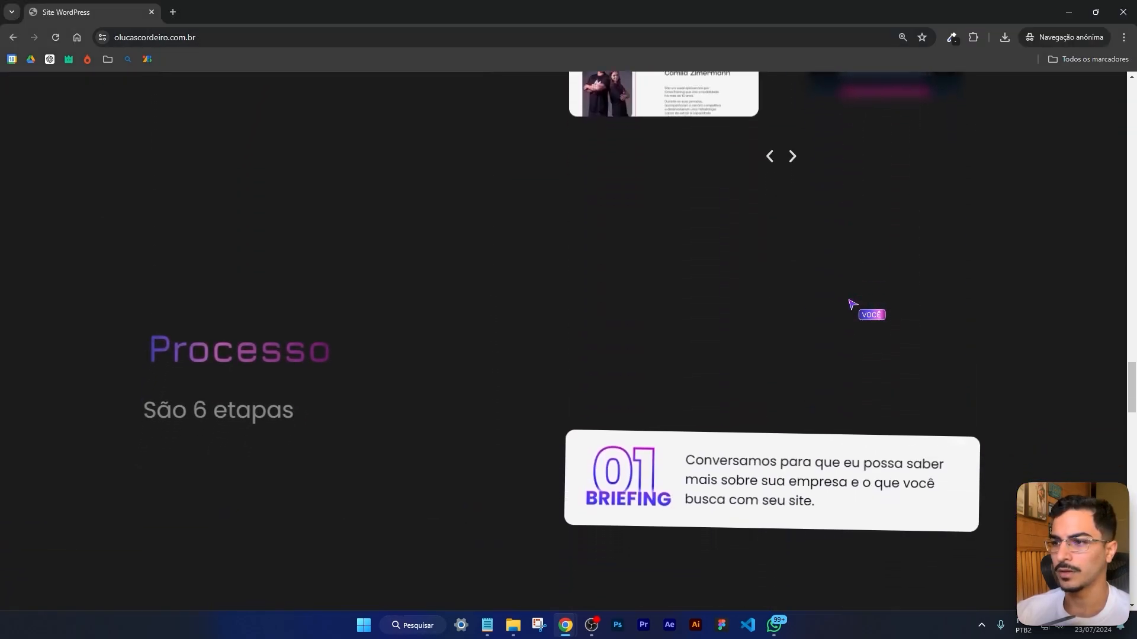
scroll(852, 305, "down", 15)
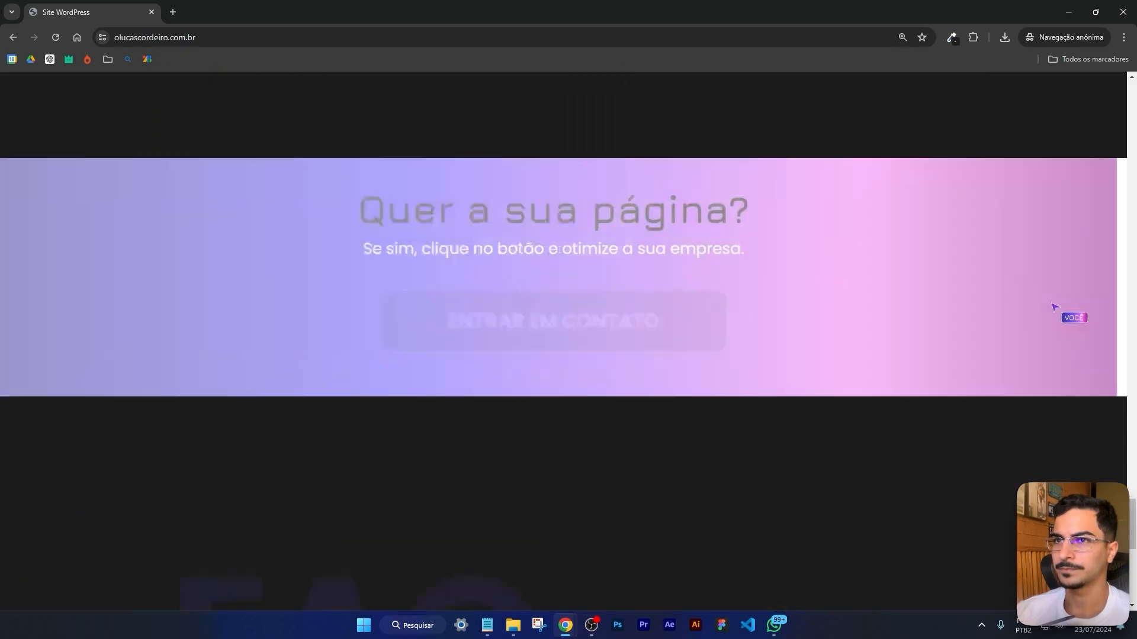
scroll(1053, 311, "down", 3)
scroll(1053, 311, "up", 4)
key("alt+Tab")
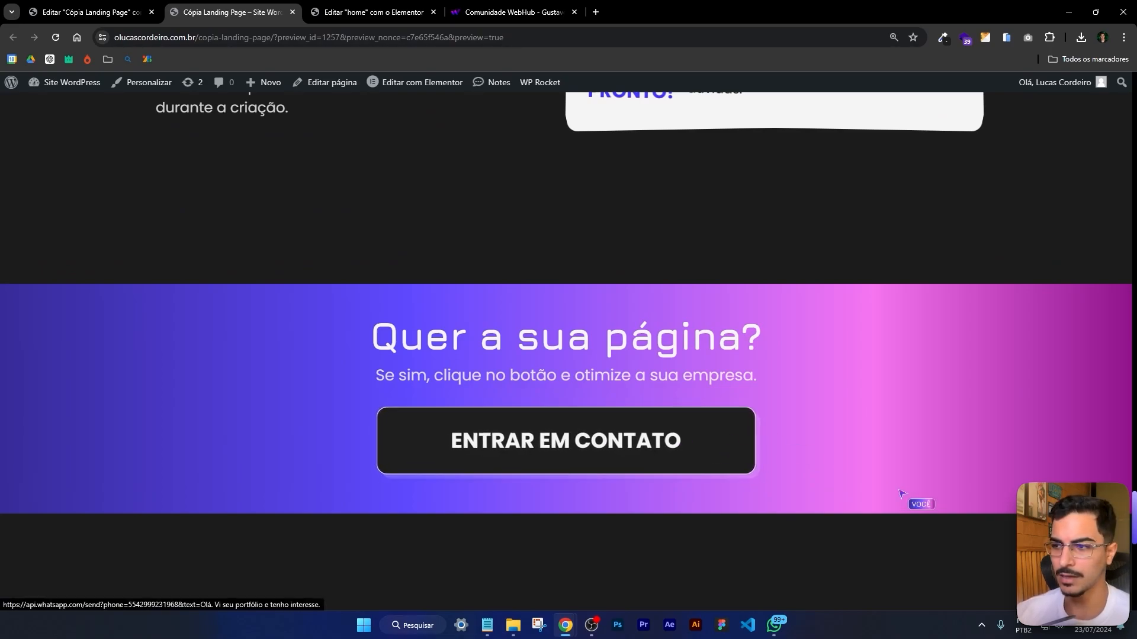
Review the layout and spacing of the FAQ section in the preview and test expanding and collapsing "A copy está inclusa?"
scroll(813, 307, "down", 5)
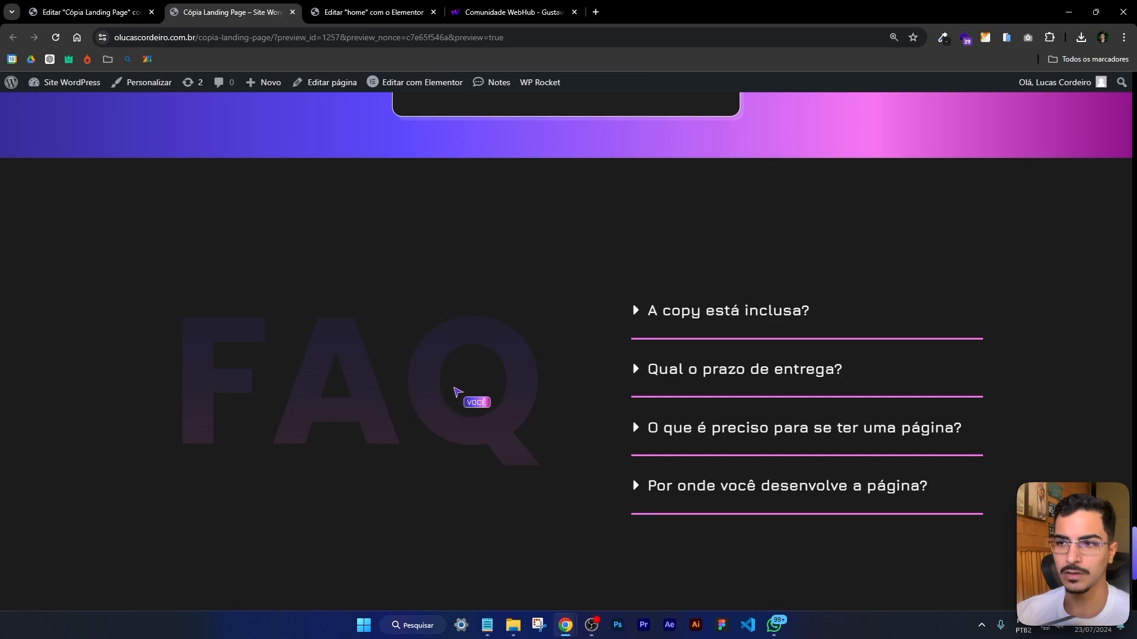
scroll(577, 302, "down", 4)
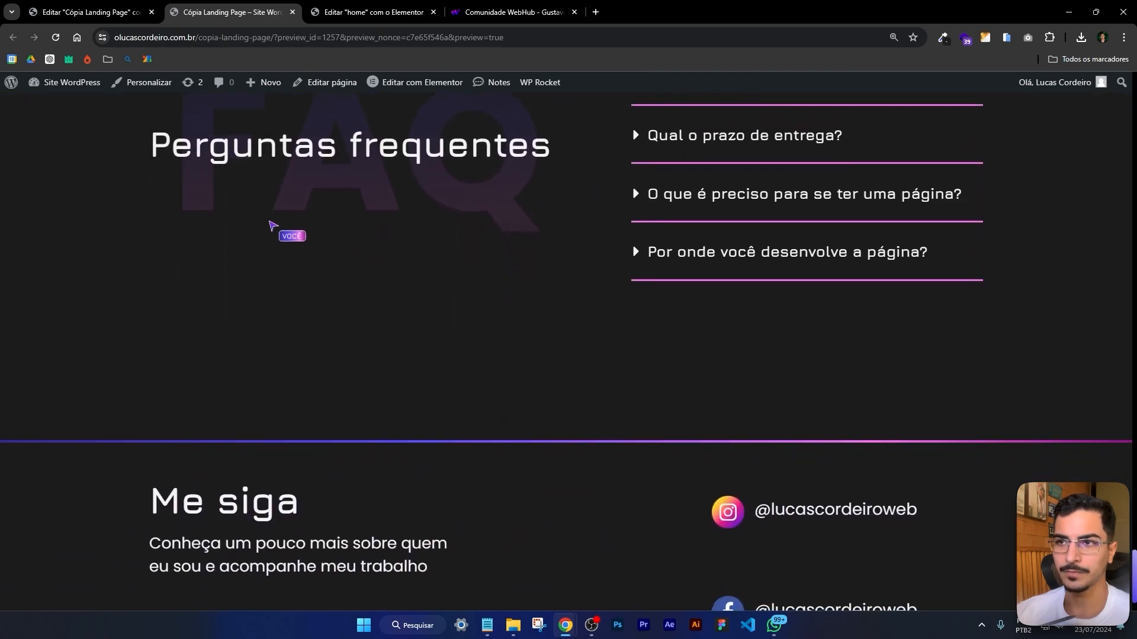
scroll(570, 233, "up", 8)
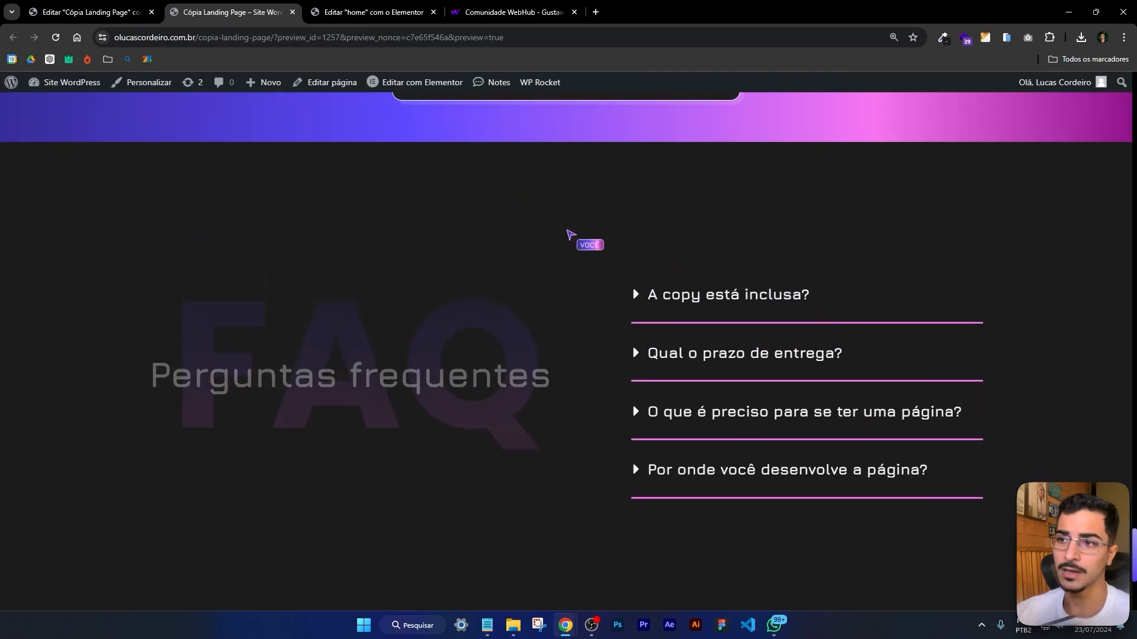
scroll(577, 345, "down", 2)
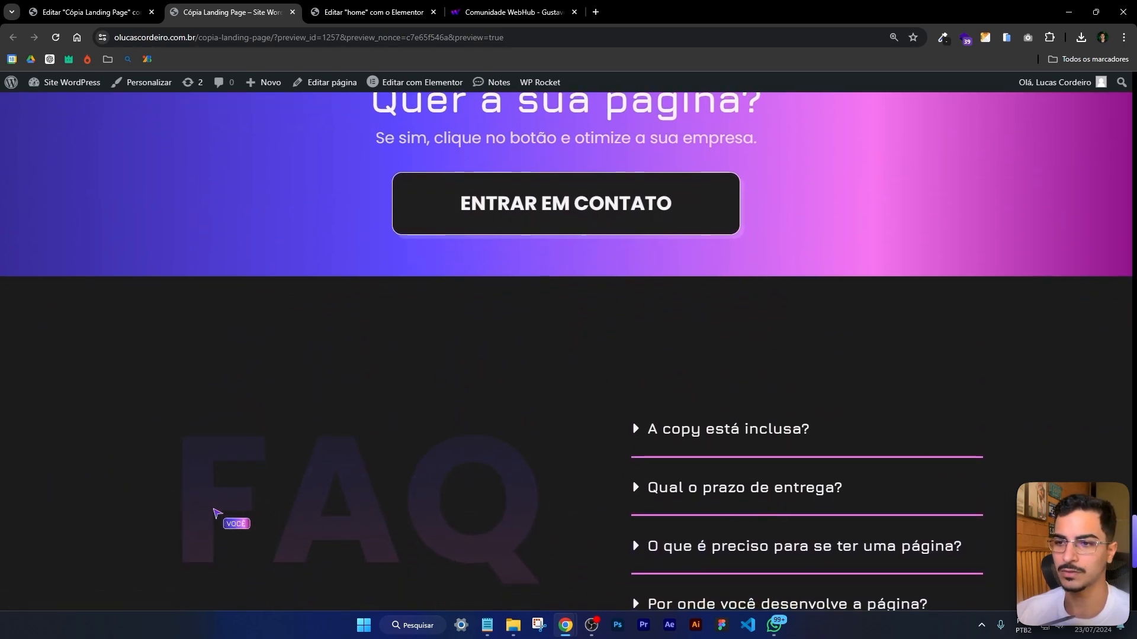
scroll(753, 346, "down", 4)
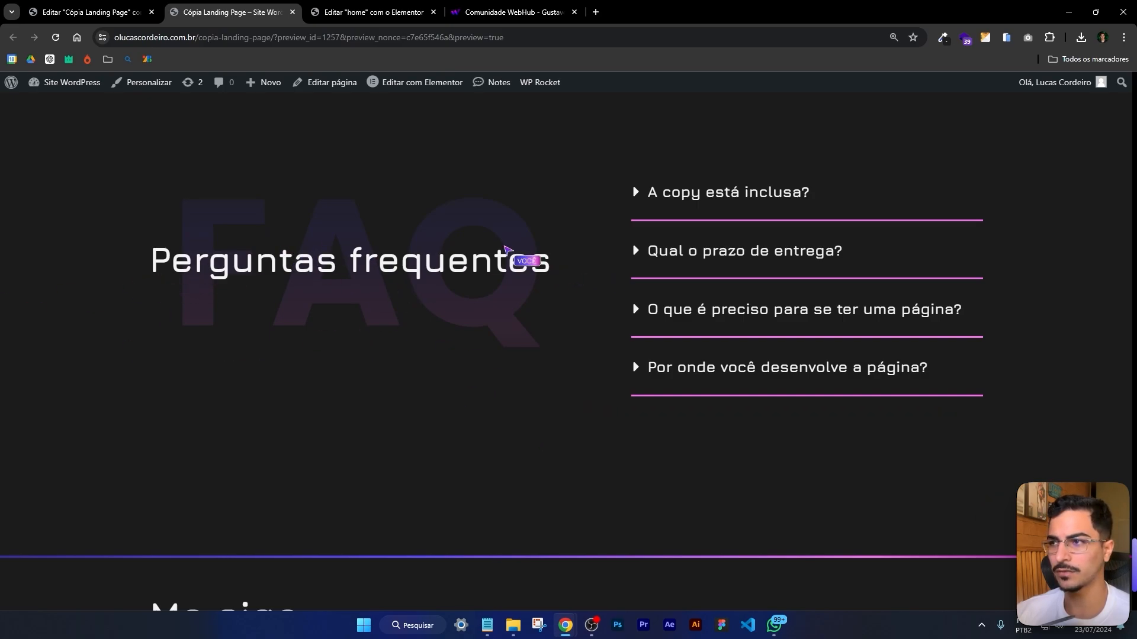
left_click(713, 192)
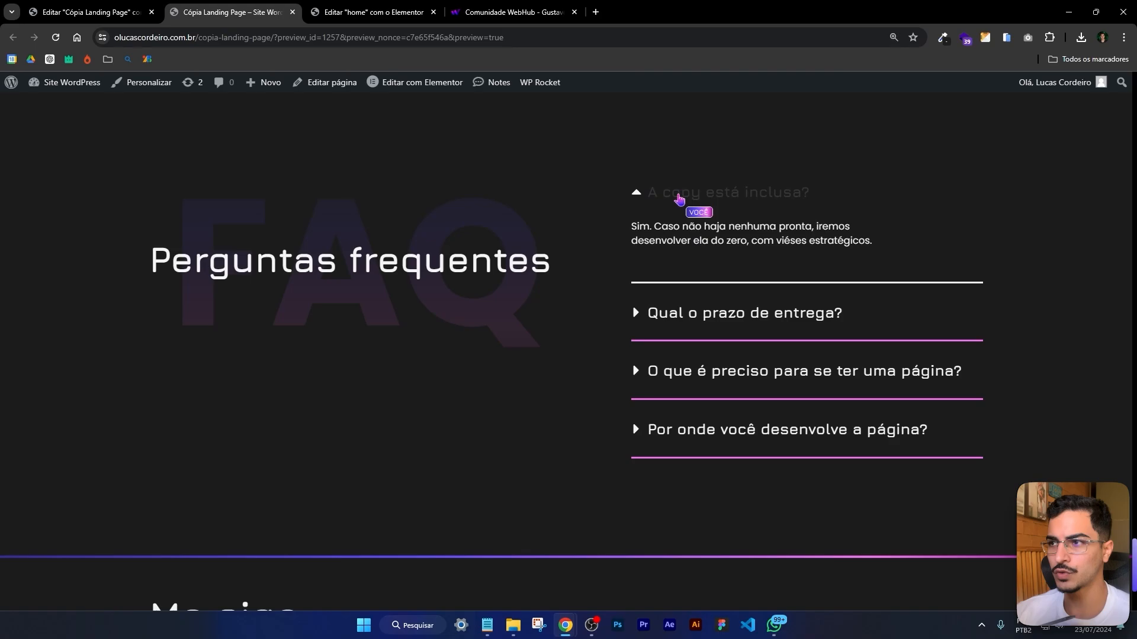
left_click(780, 197)
left_click(781, 199)
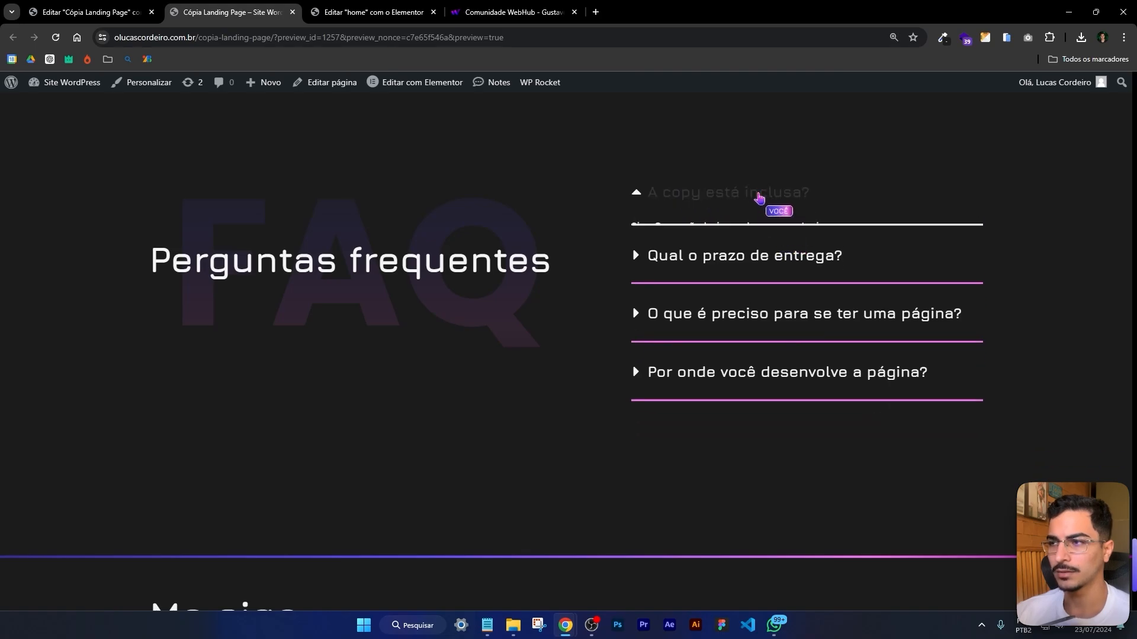
left_click(703, 199)
Examine the spacing of the "Me siga" footer and its copyright line, and return to the FAQ section
scroll(500, 349, "down", 3)
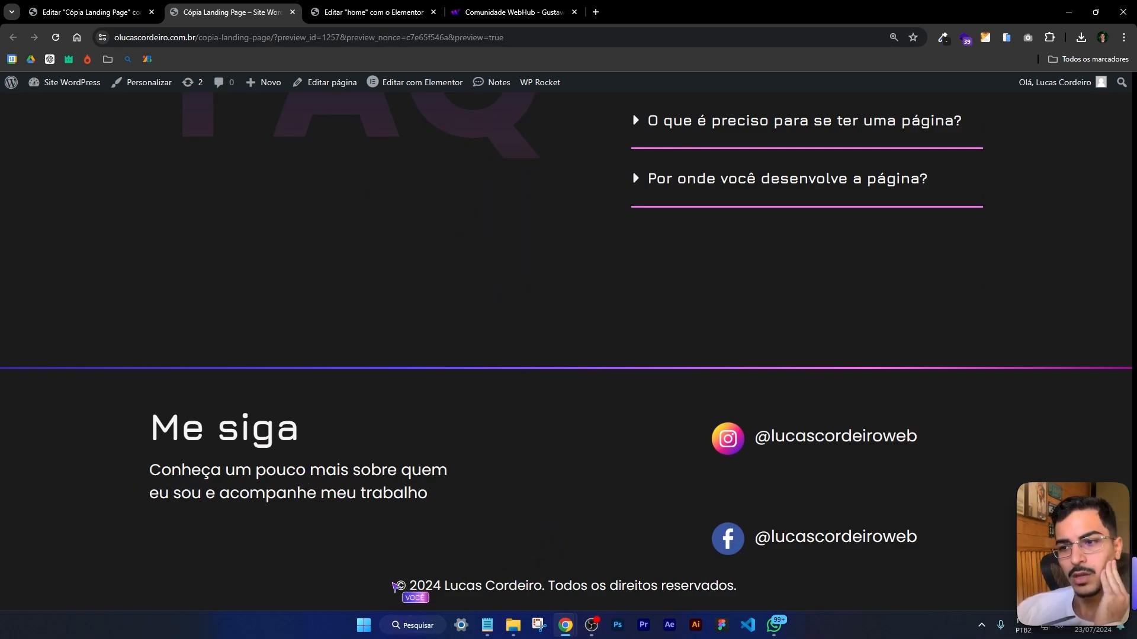
mouse_move(395, 586)
left_mouse_down()
mouse_move(748, 596)
mouse_move(393, 573)
left_mouse_up()
left_click(448, 569)
scroll(507, 524, "up", 10)
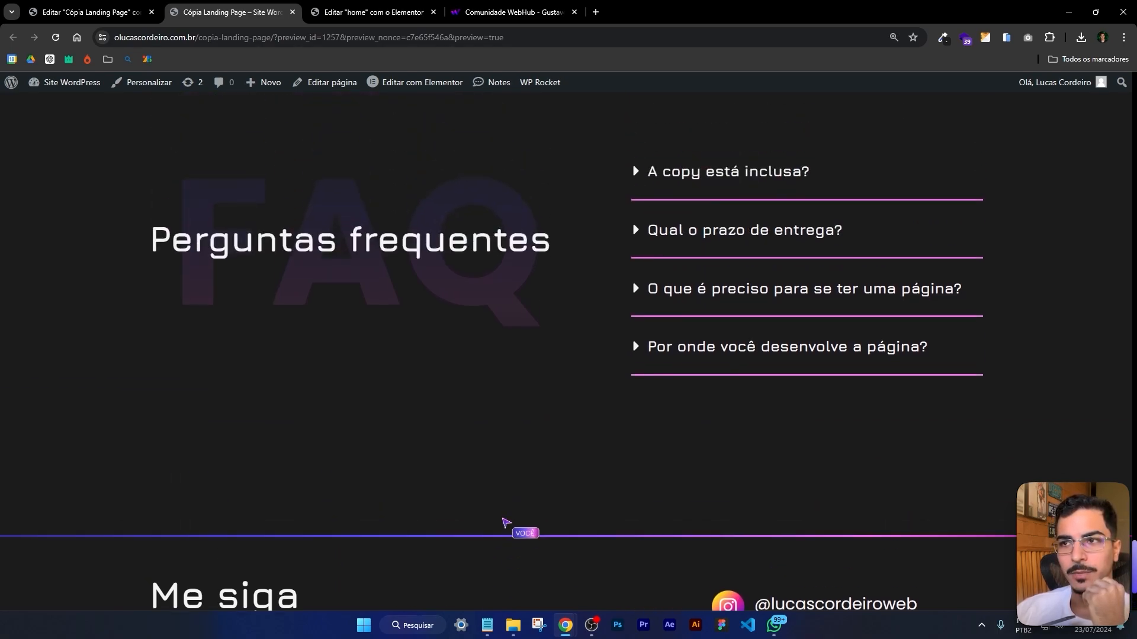
Soften the footer copyright line by making its text colour translucent, #F5F5F5BA, and check the footer in the preview
scroll(559, 311, "down", 10)
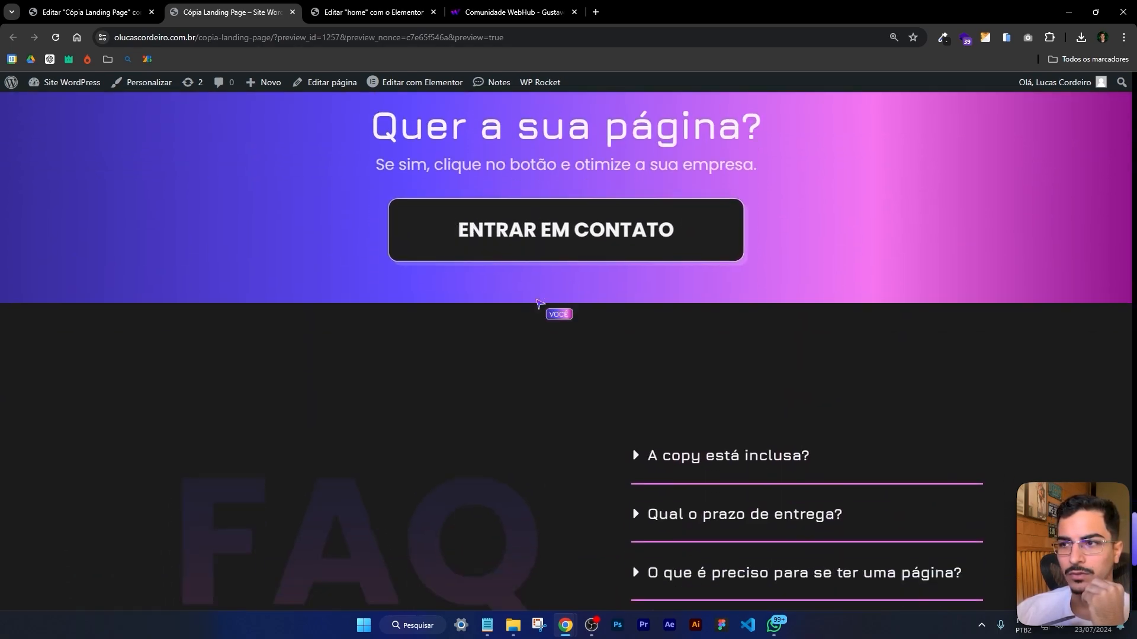
key("ctrl+Page_Up")
scroll(653, 348, "down", 6)
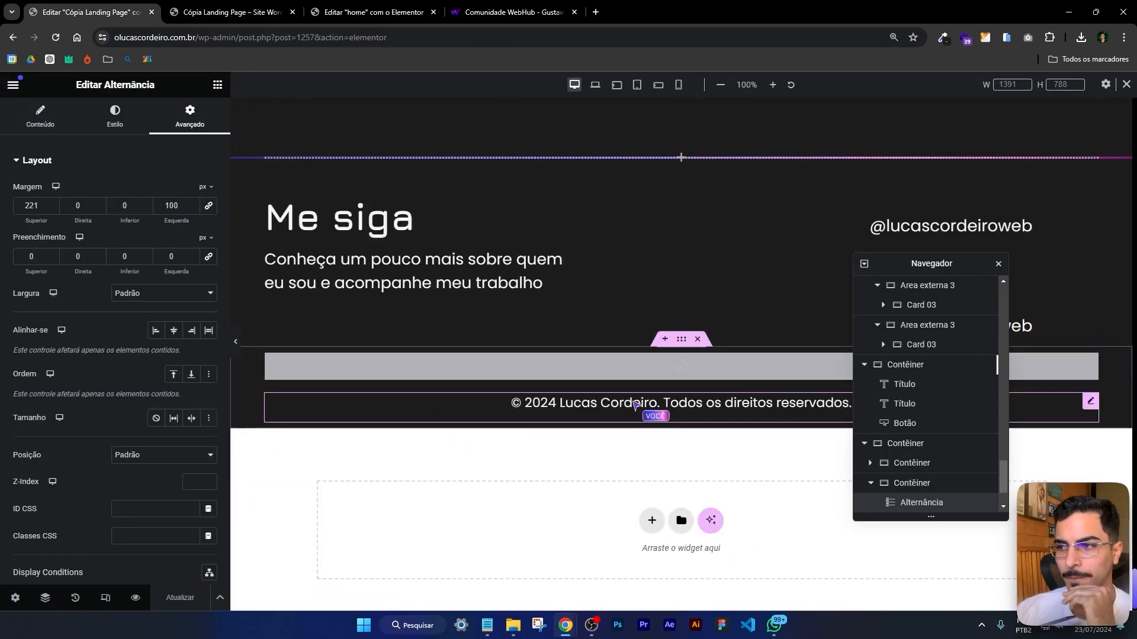
left_click(651, 403)
left_click(115, 115)
left_click(210, 220)
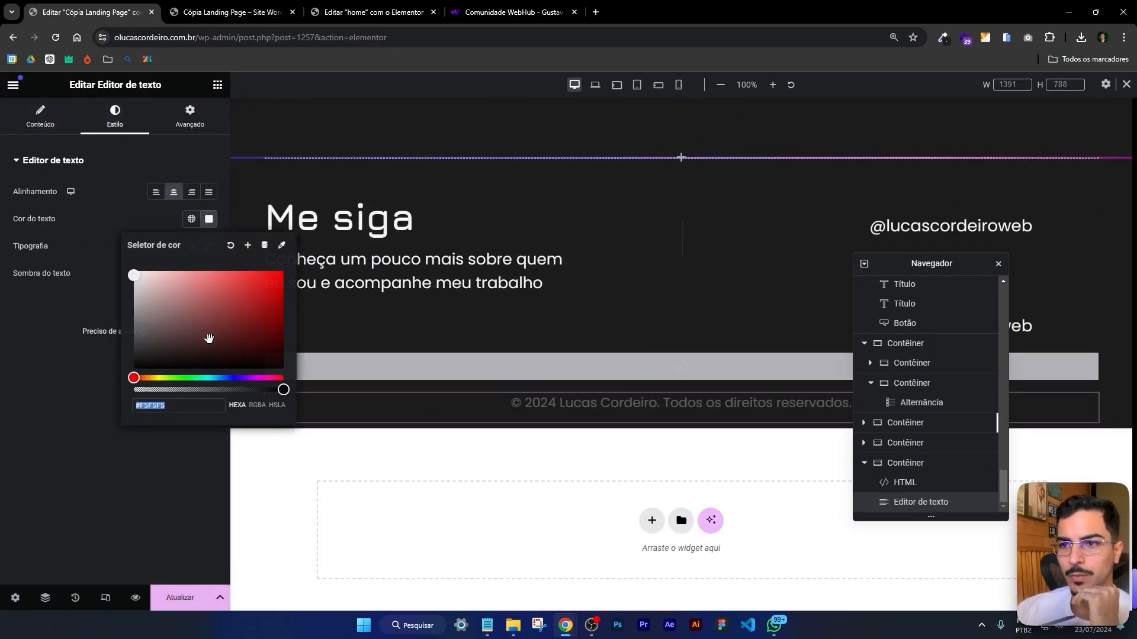
left_click_drag(259, 389, 240, 389)
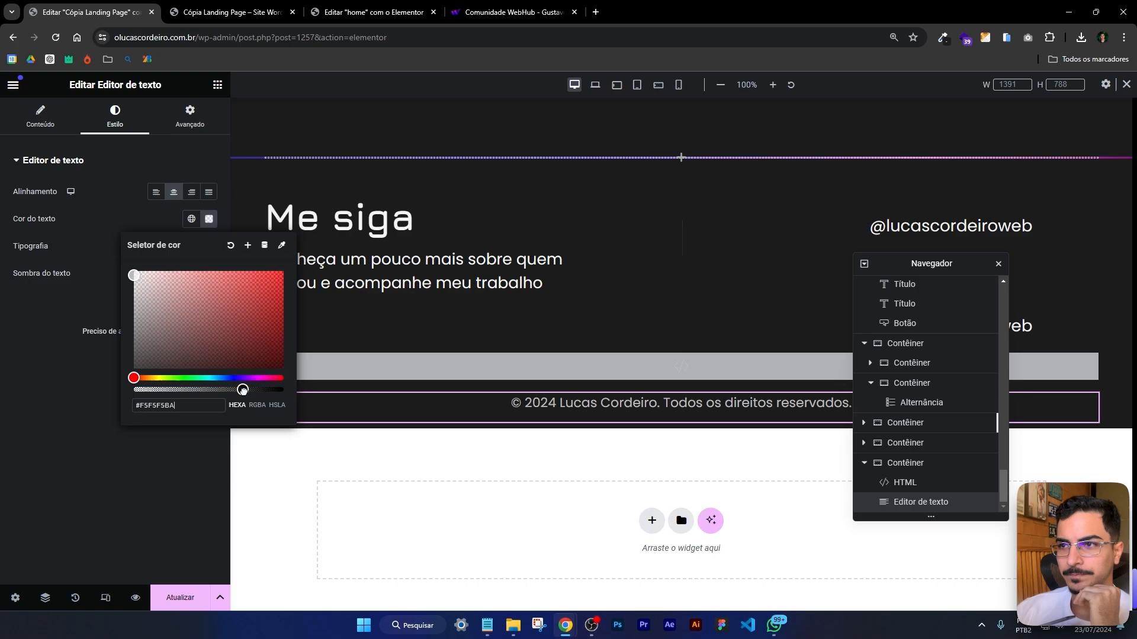
left_click(231, 12)
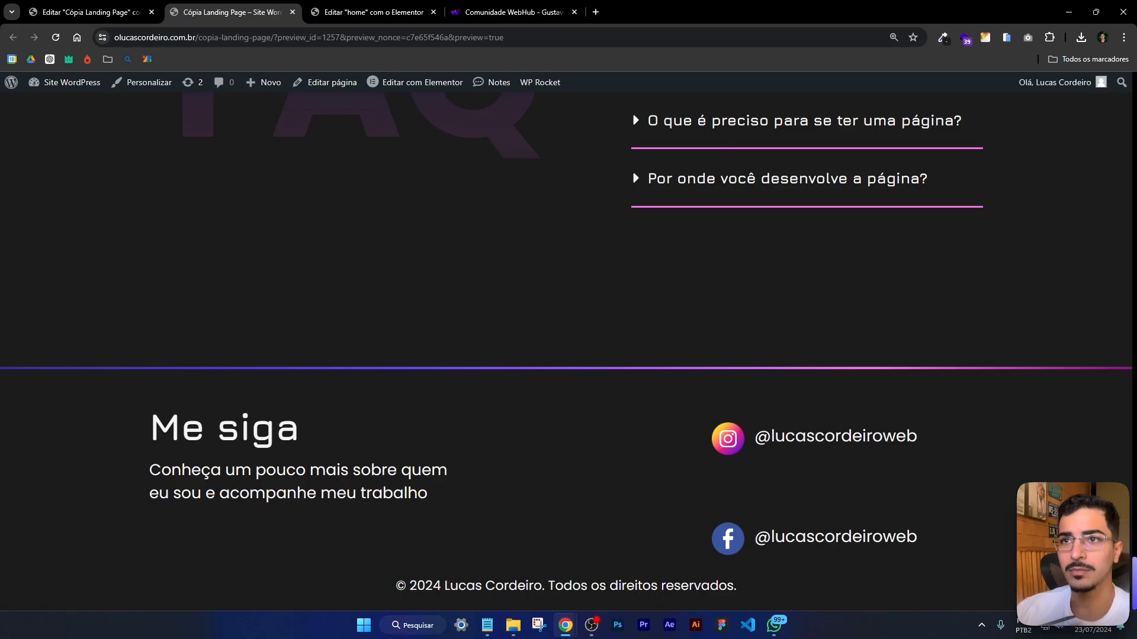
Set the top margin of the second social icon box in the "Me siga" footer to 32 px
left_click(89, 12)
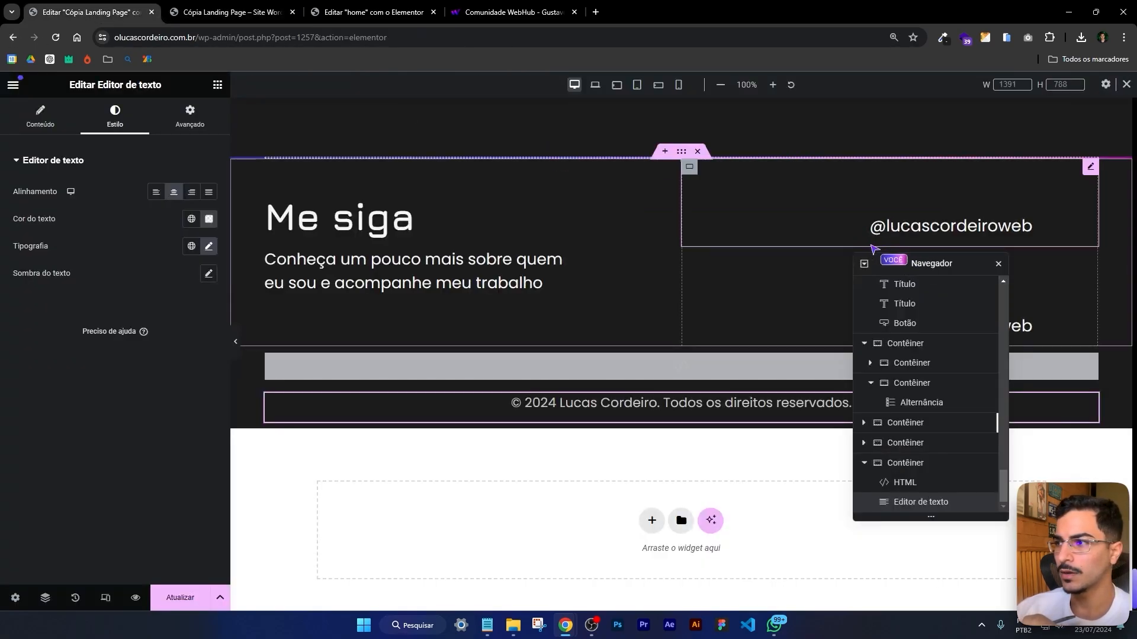
left_click_drag(876, 301, 454, 335)
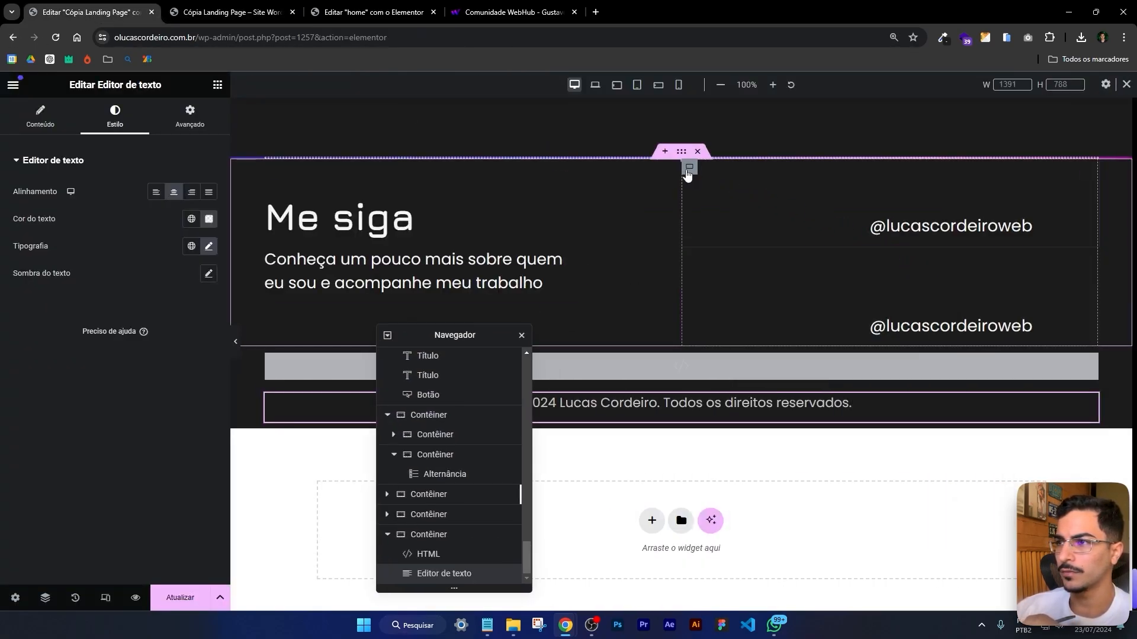
left_click(688, 168)
left_click(189, 116)
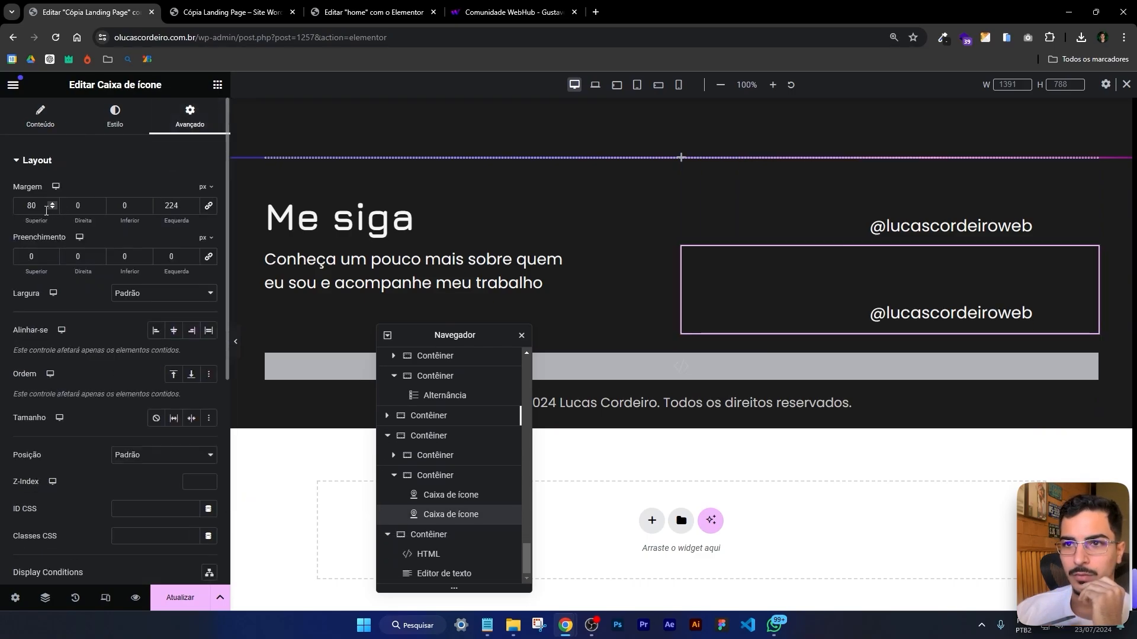
left_click(54, 208)
left_click(55, 208)
left_click(55, 208)
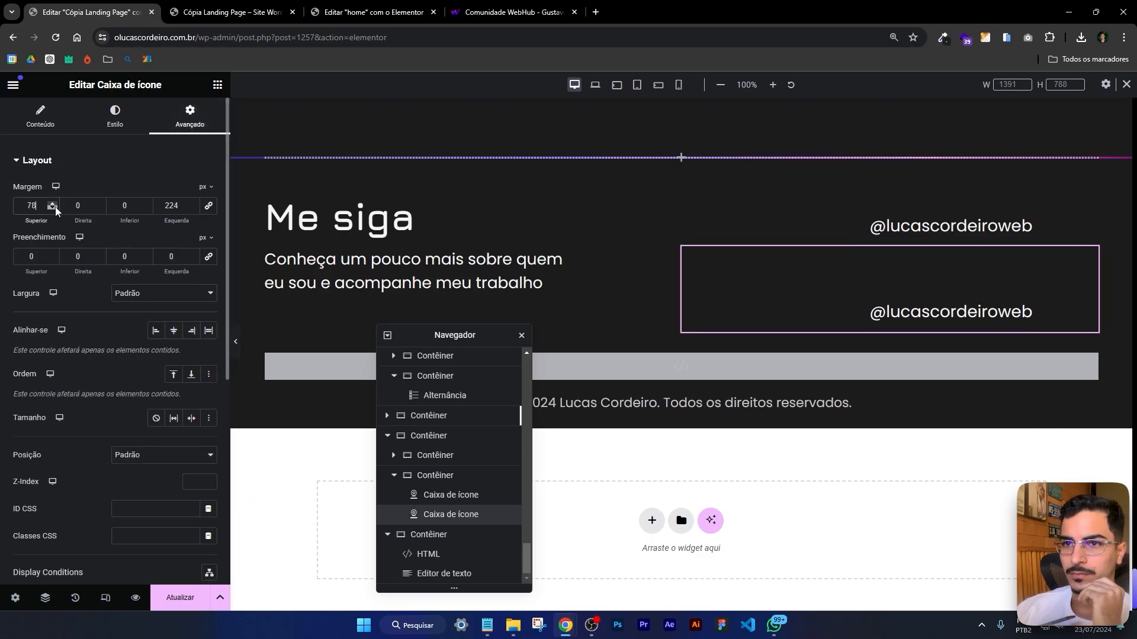
left_click(56, 208)
left_click(56, 208)
left_click(56, 208)
left_click(56, 208)
left_click(55, 208)
left_click(56, 209)
left_click(55, 208)
left_click(56, 209)
left_click(55, 208)
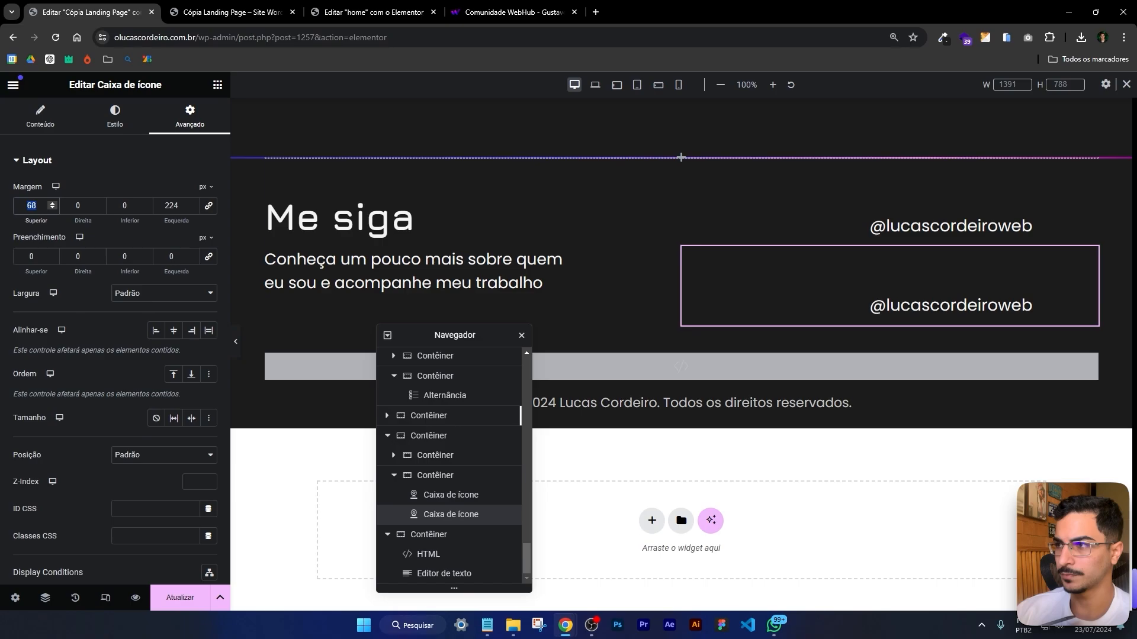
type("32")
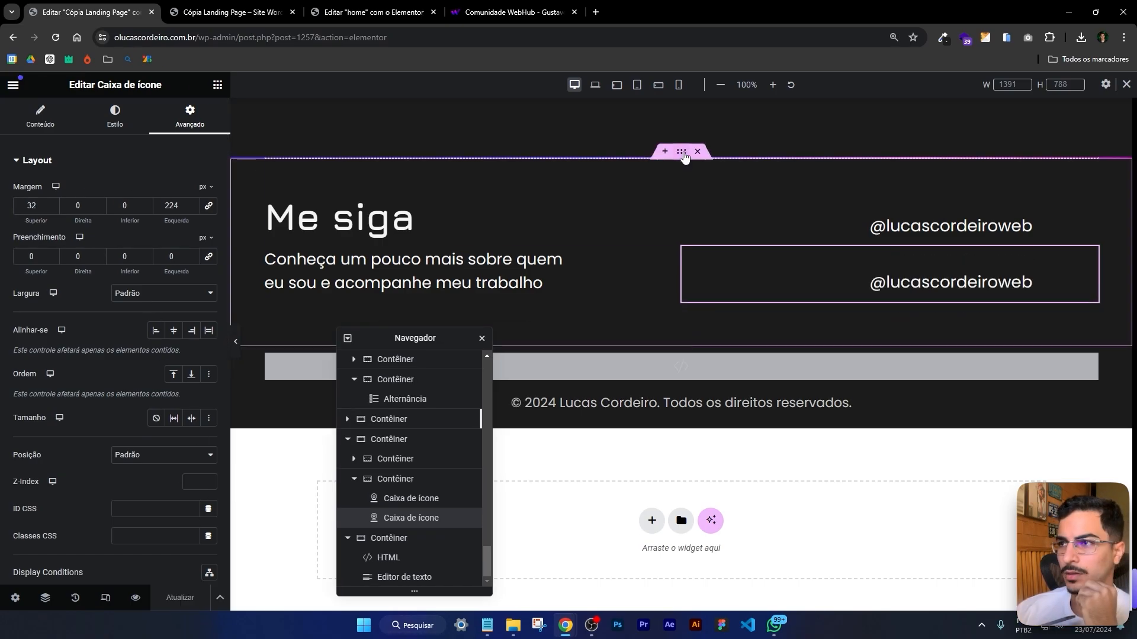
Inspect the "Me siga" footer container's margin, padding and minimum height settings
left_click(681, 152)
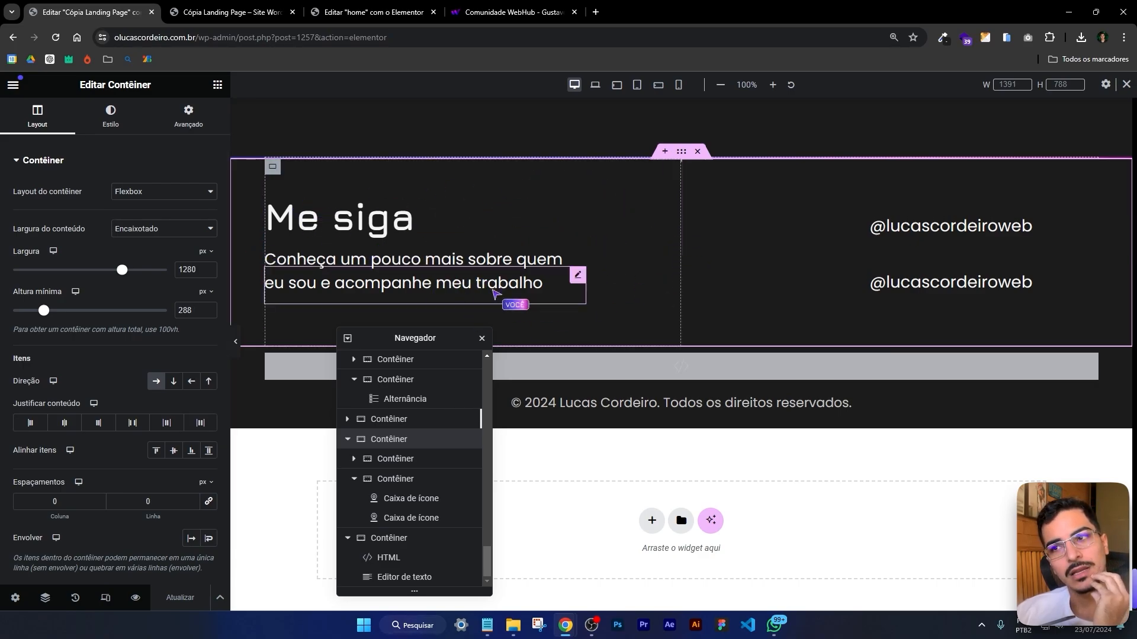
left_click(205, 123)
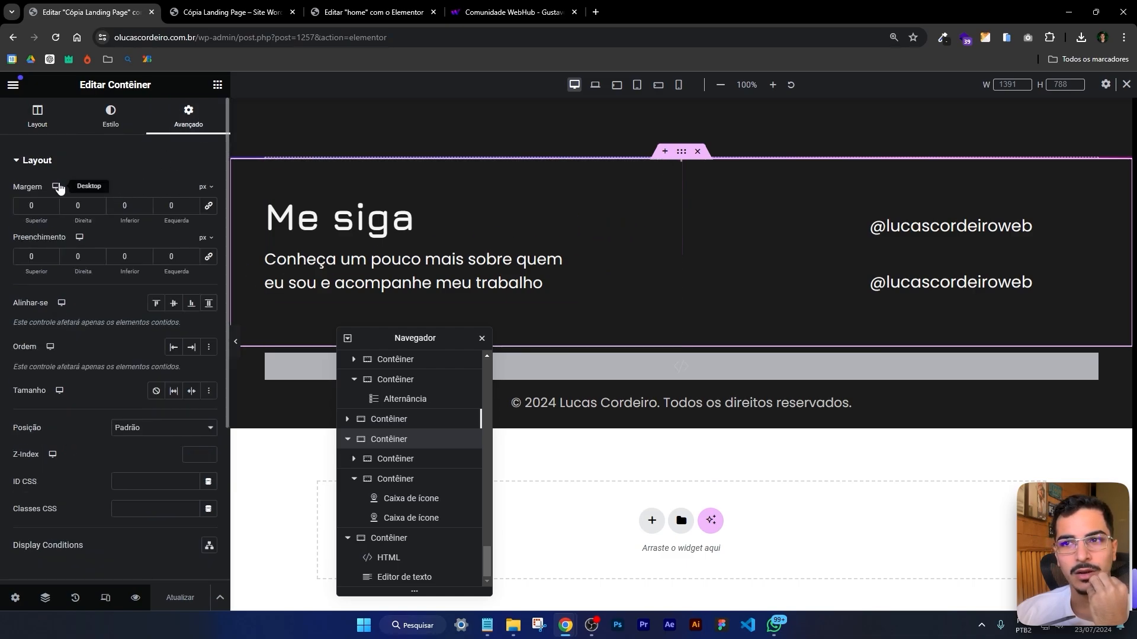
left_click(47, 118)
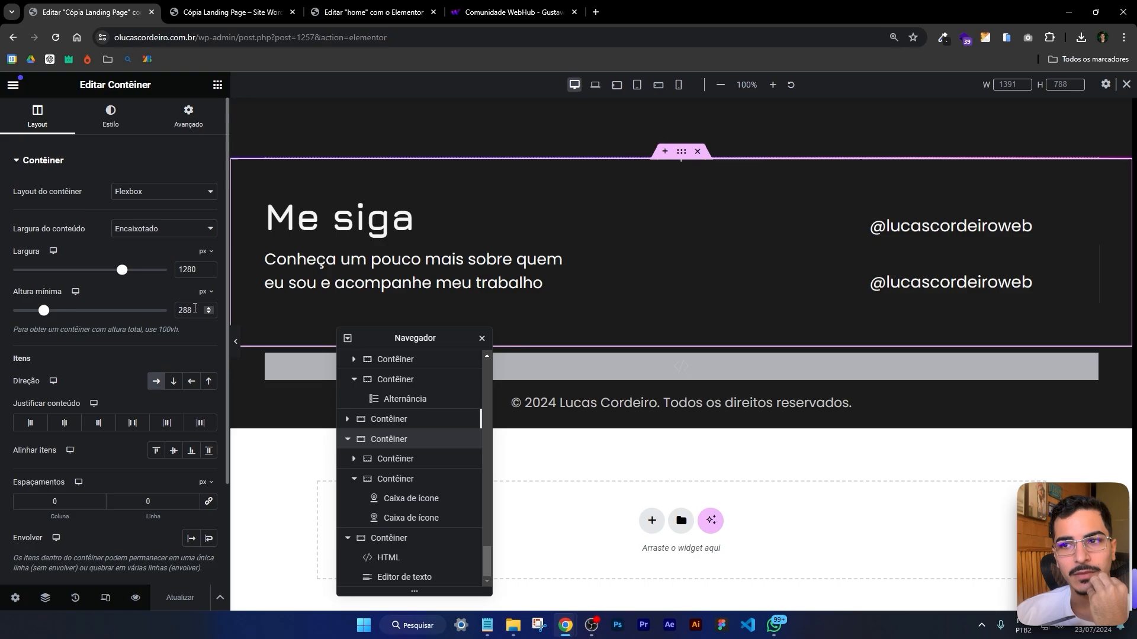
Preview the footer and compare the spacing of its social links with the published site in the incognito window
left_click(135, 598)
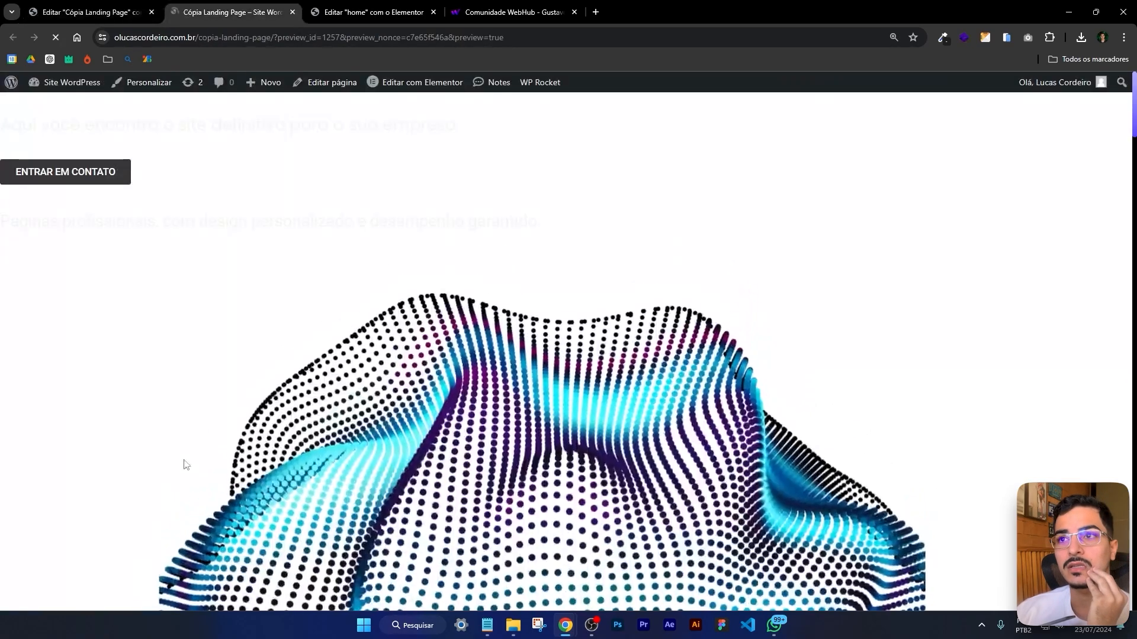
left_click_drag(1133, 113, 1134, 444)
scroll(1134, 501, "down", 15)
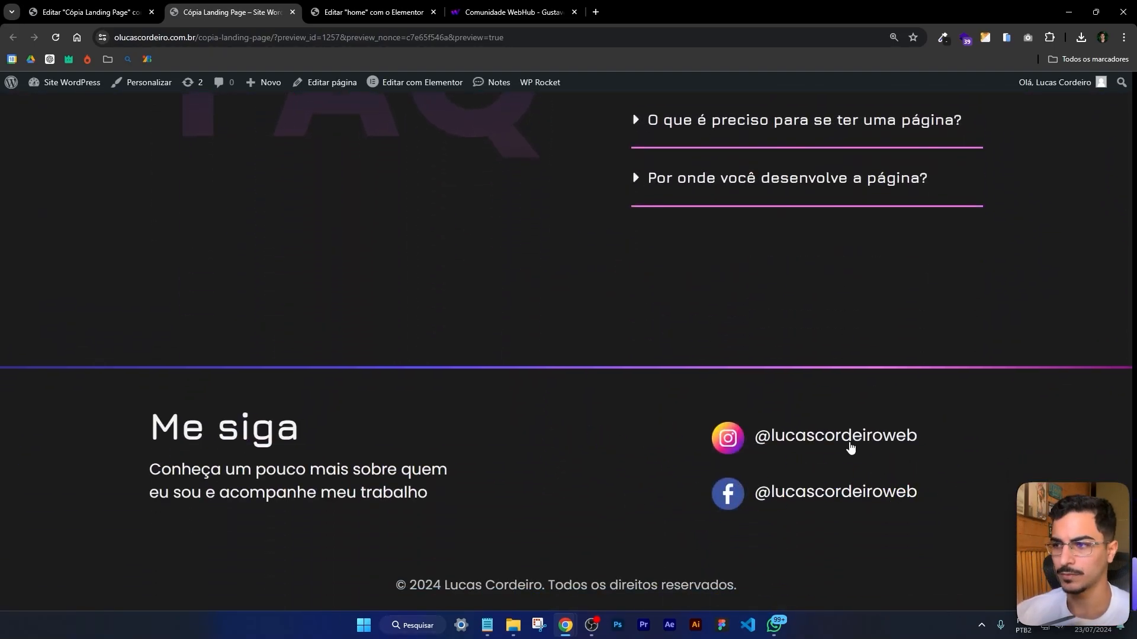
key("alt+Tab")
scroll(922, 413, "down", 11)
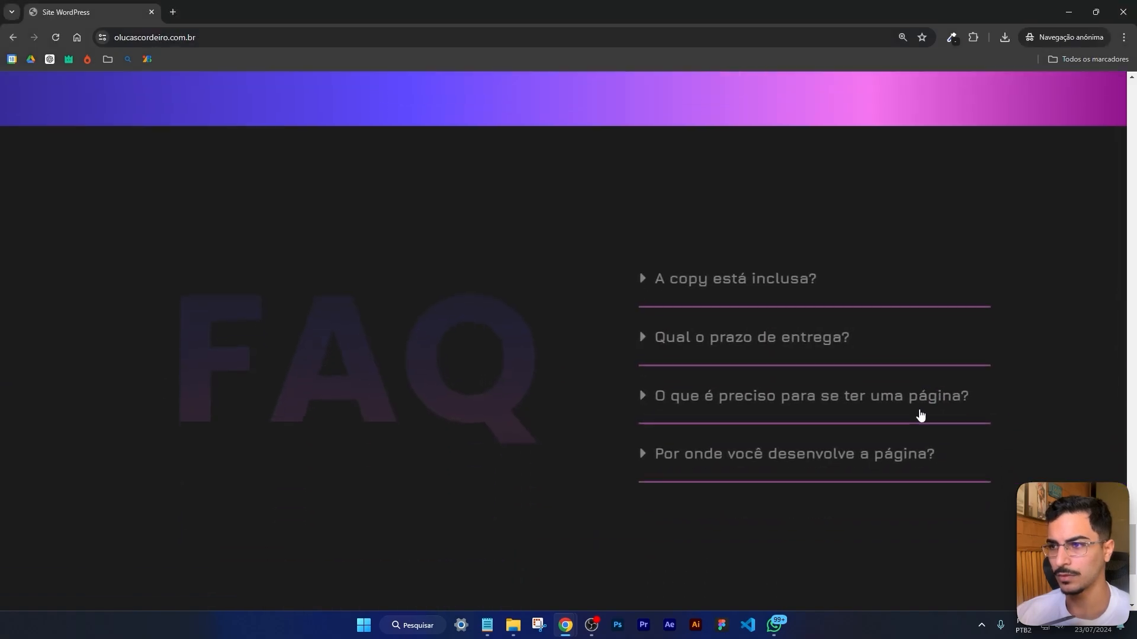
left_click(961, 459)
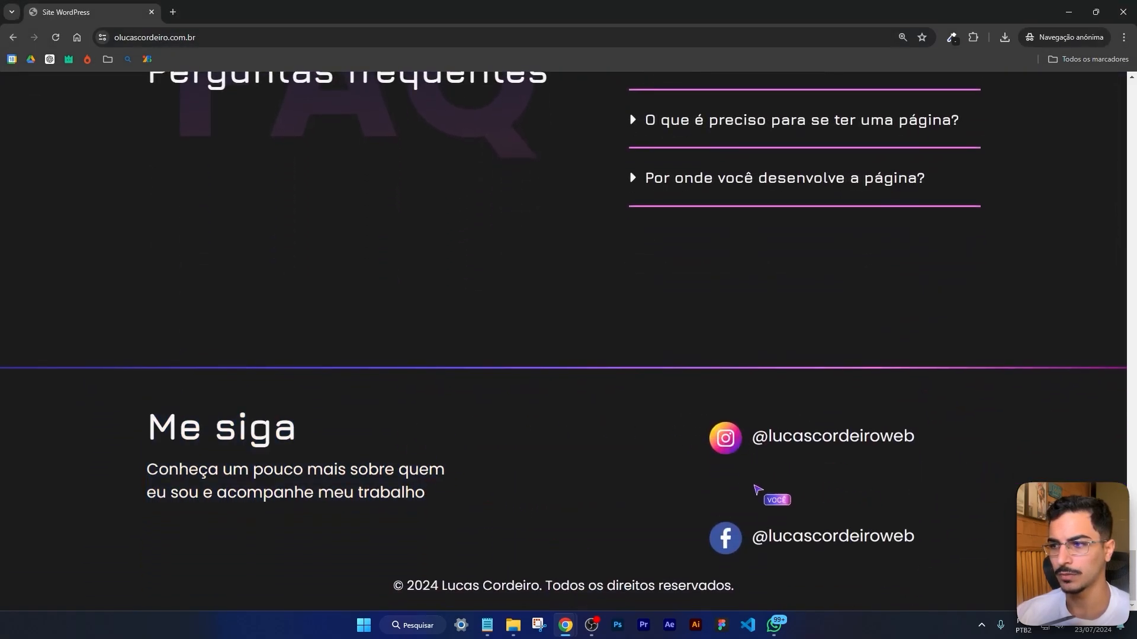
key("alt+Tab")
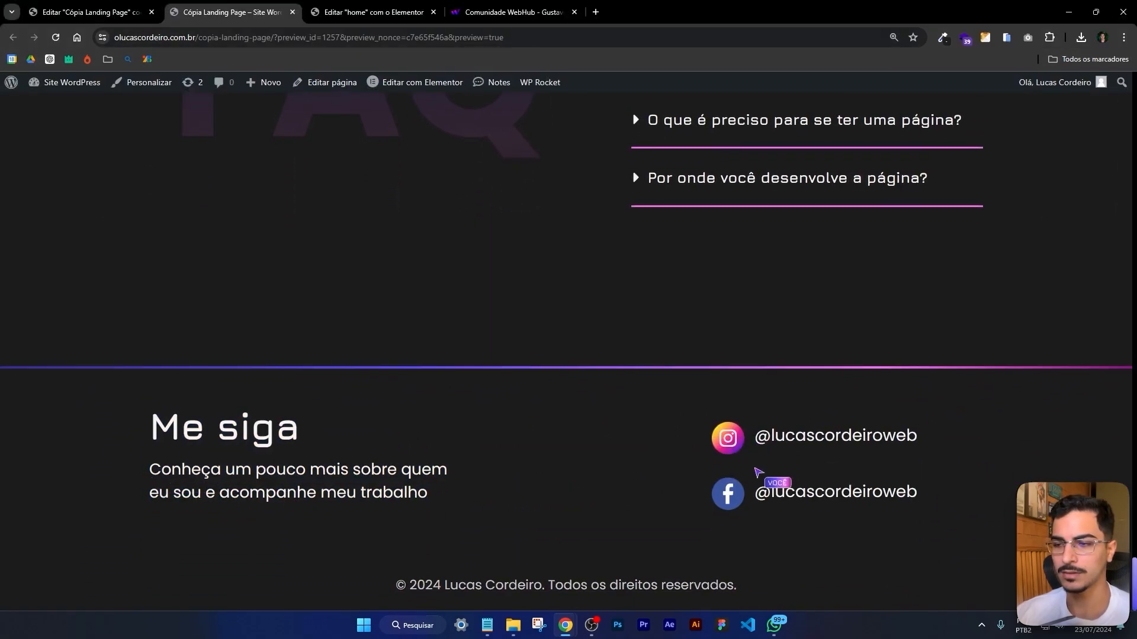
Set the text colour of the paragraph under "Me siga" to translucent #F5F5F5D1 and update the page
left_click_drag(101, 469, 500, 514)
left_click(210, 145)
left_click(89, 11)
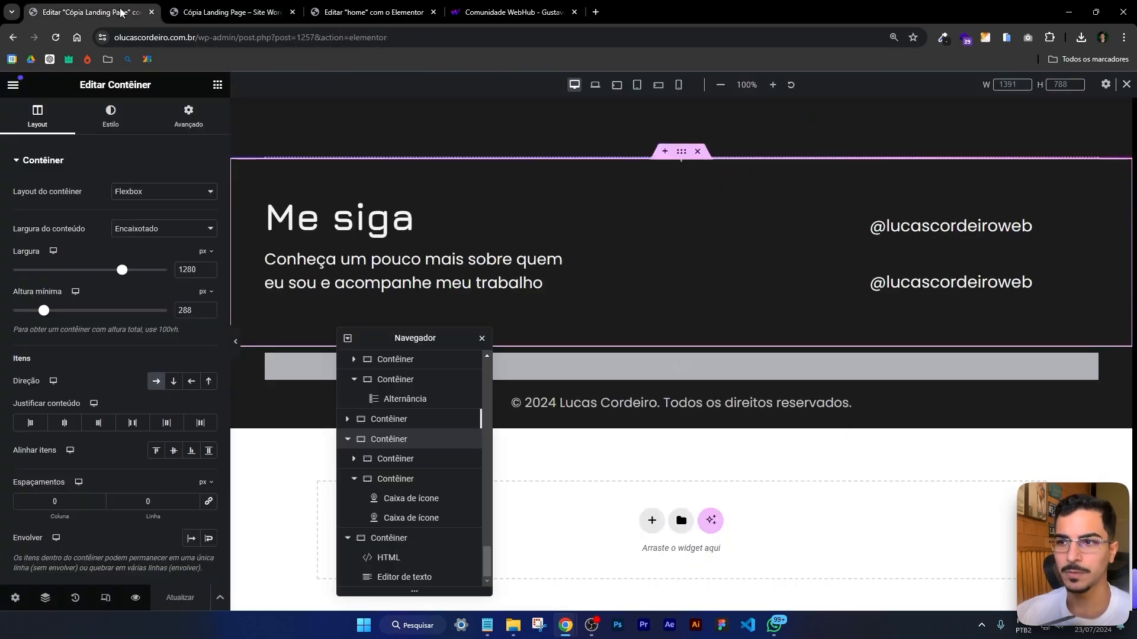
left_click(422, 272)
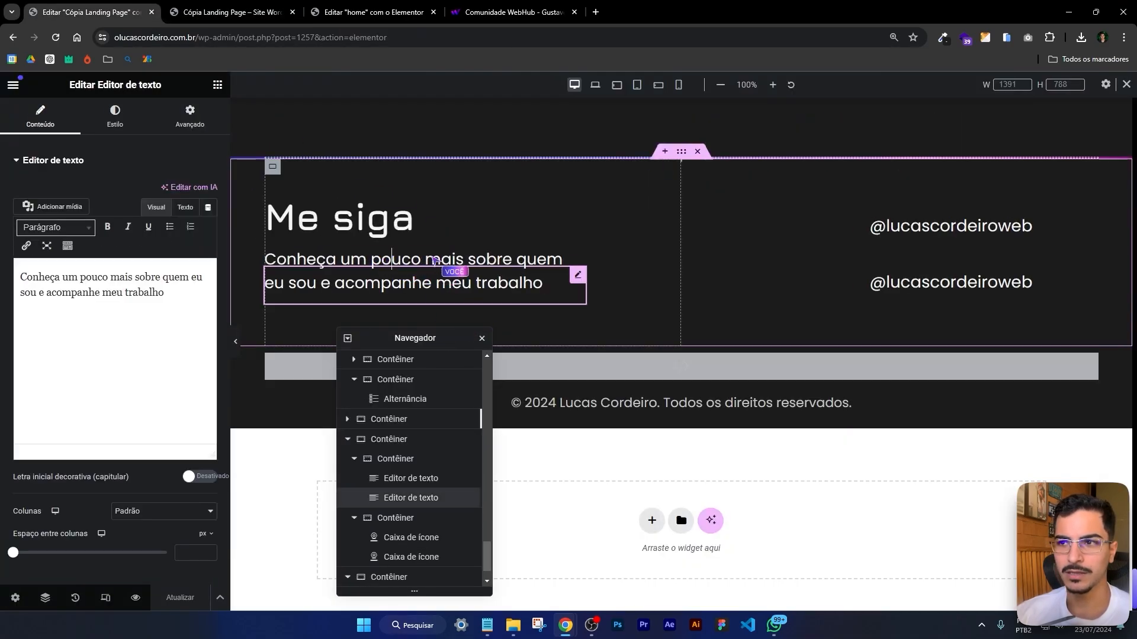
left_click(115, 115)
left_click(208, 218)
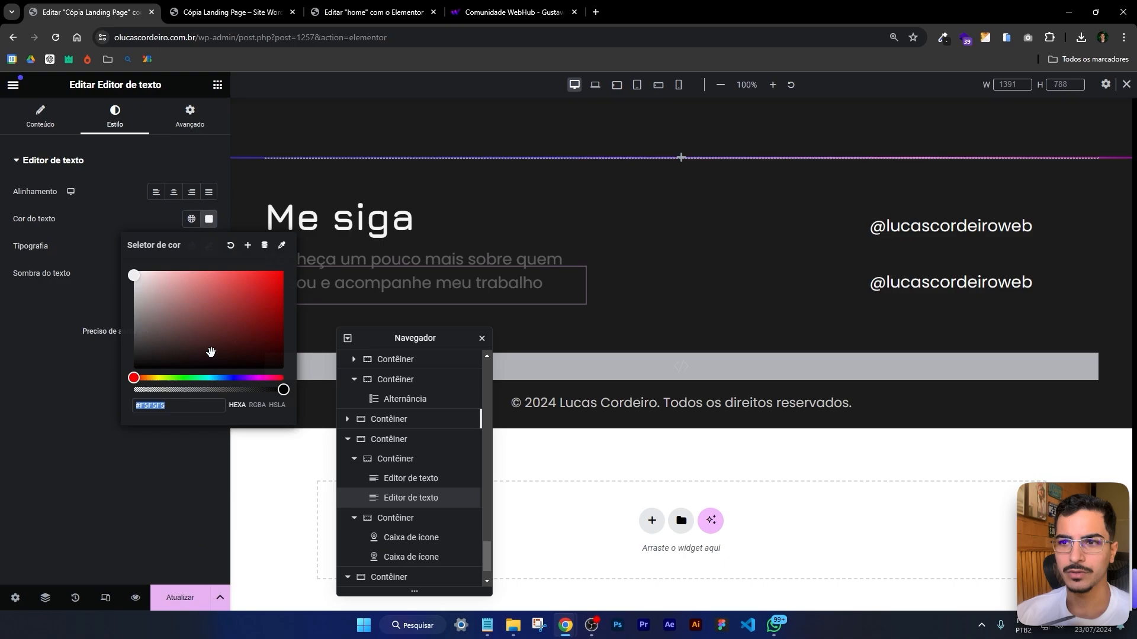
left_click_drag(270, 390, 259, 390)
left_click(193, 474)
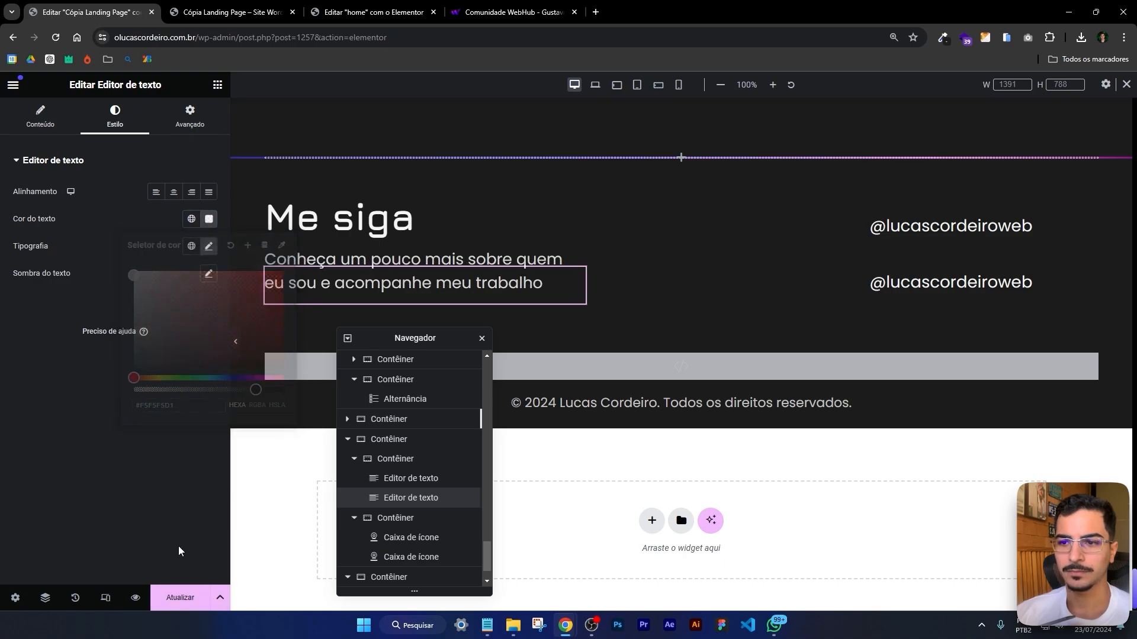
left_click(180, 596)
Compare the recoloured footer in the preview with the footer on the published site
key("ctrl+Tab")
key("alt+Tab")
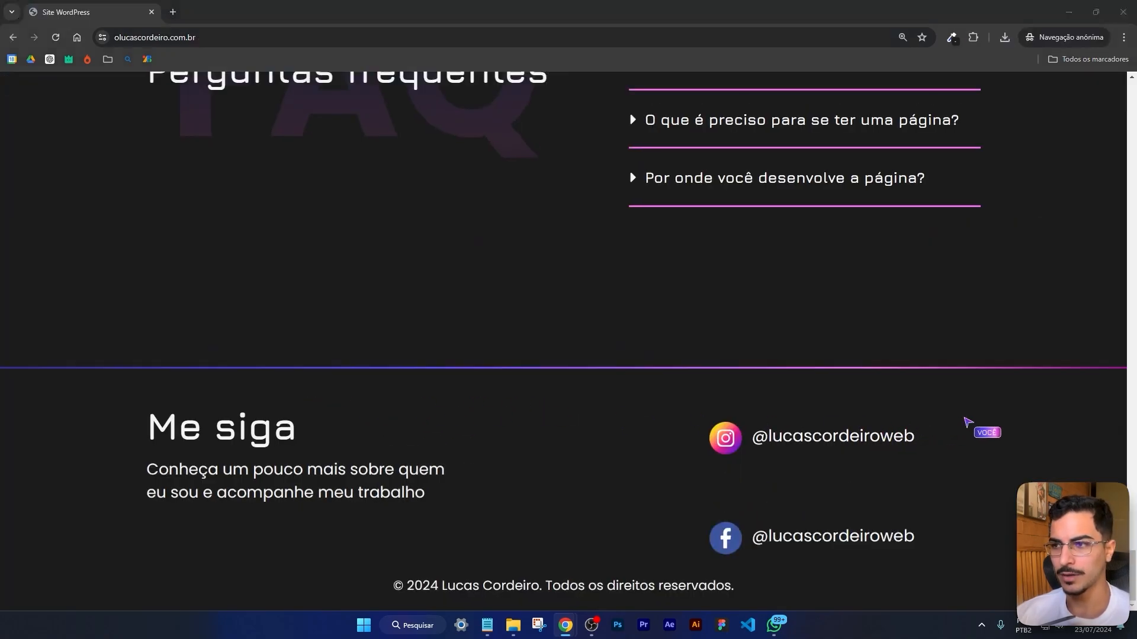
key("alt+Tab")
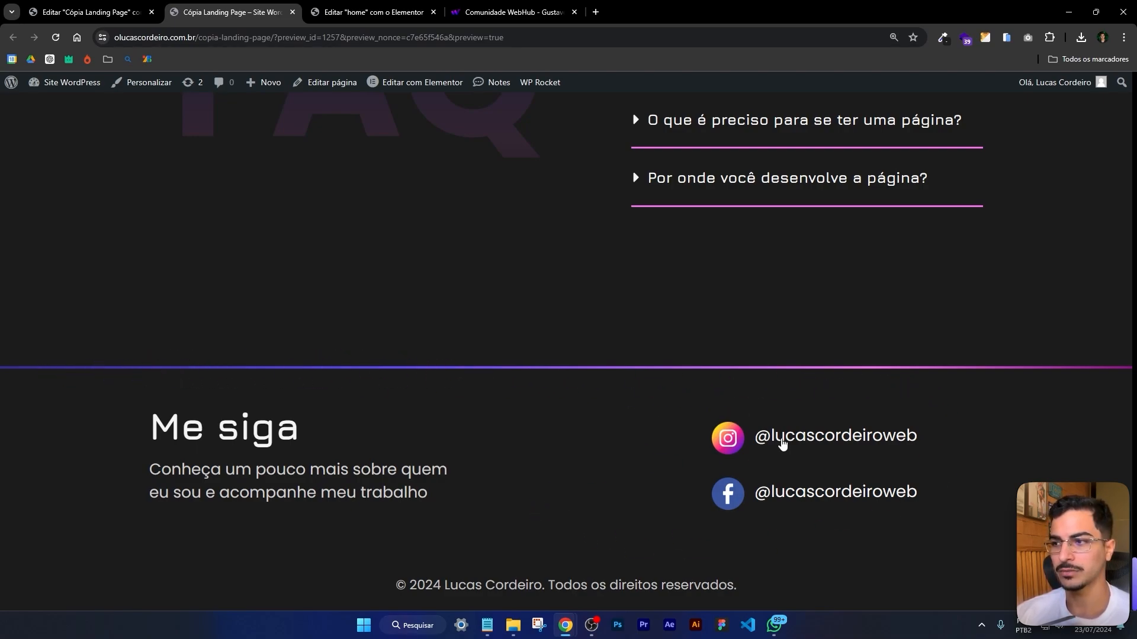
Review the preview upwards from the FAQ through "Processo" and "Meus projetos" to the support and guarantee cards
scroll(803, 418, "up", 8)
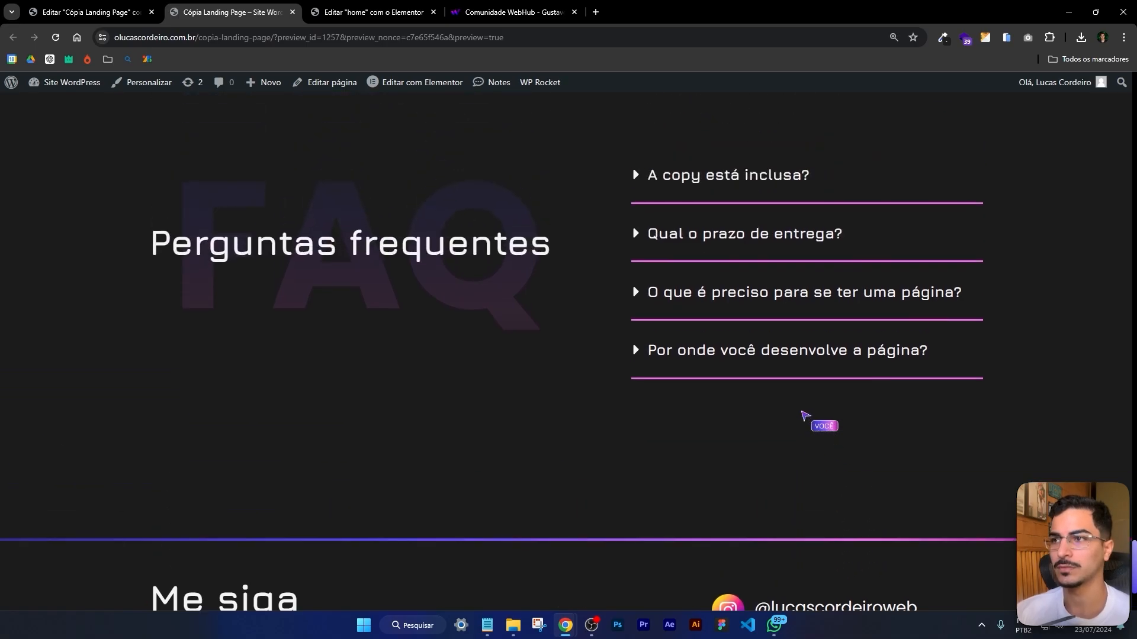
scroll(802, 417, "up", 10)
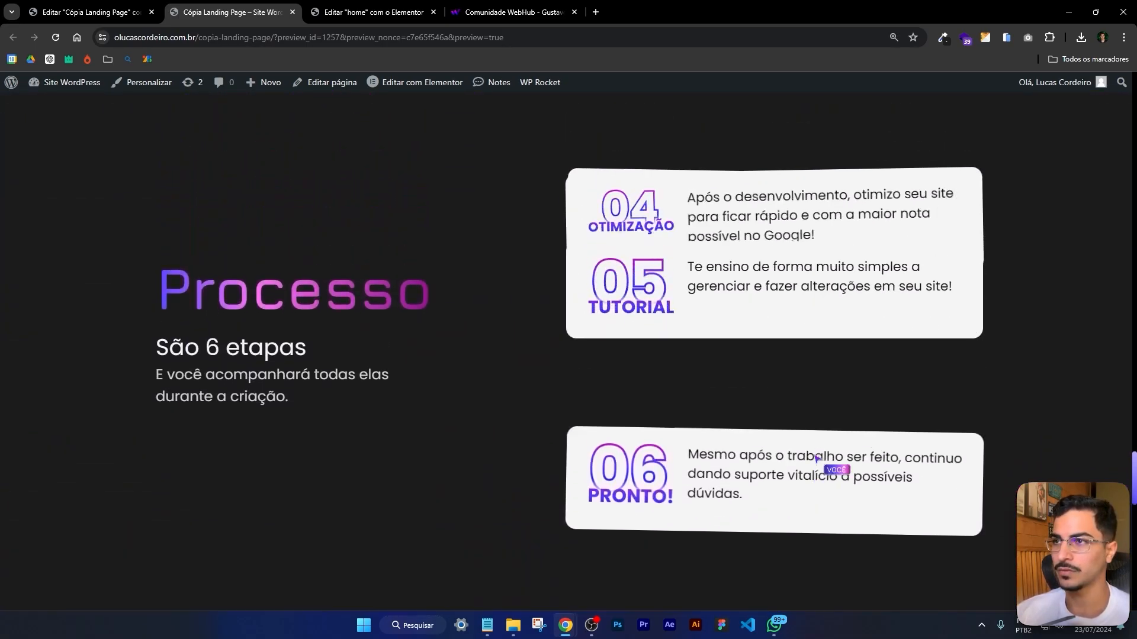
scroll(817, 459, "up", 12)
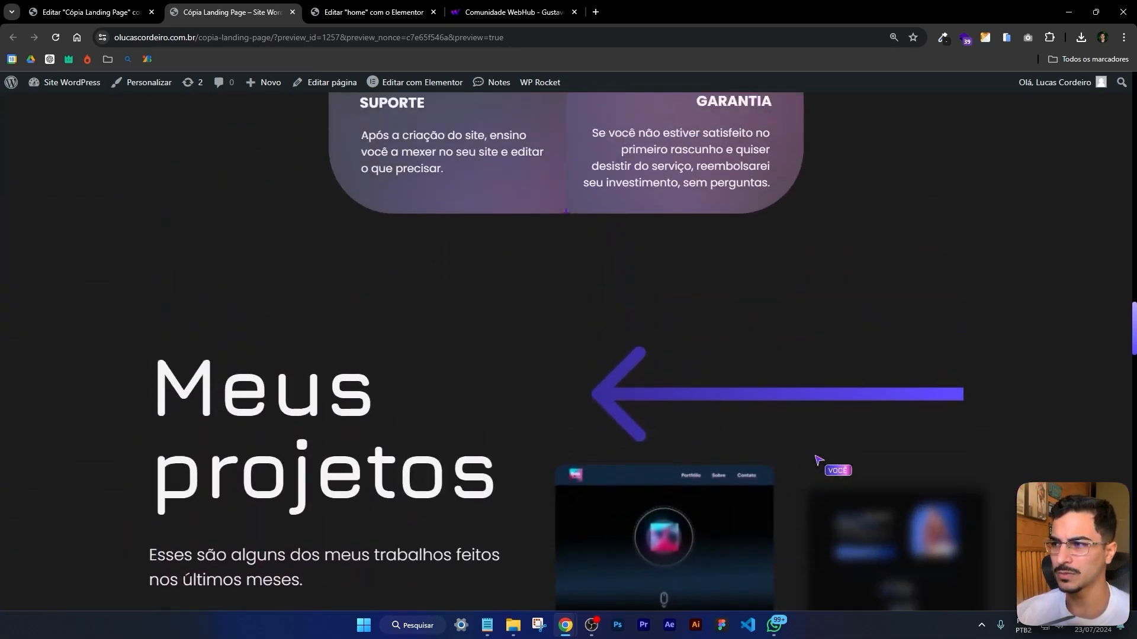
scroll(817, 459, "up", 4)
scroll(817, 462, "down", 3)
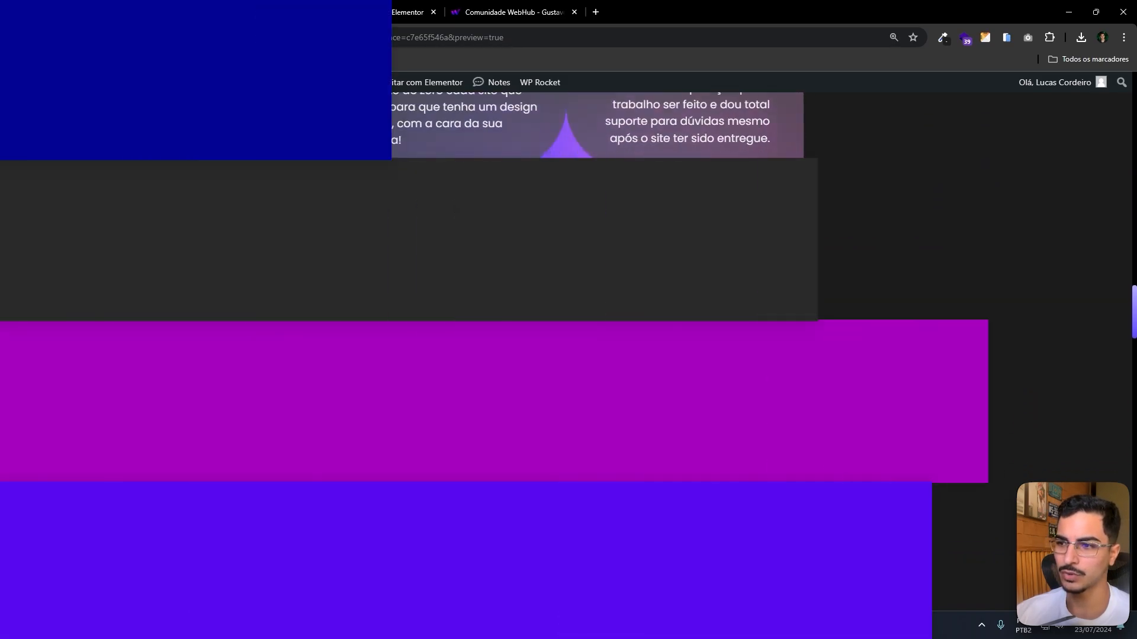